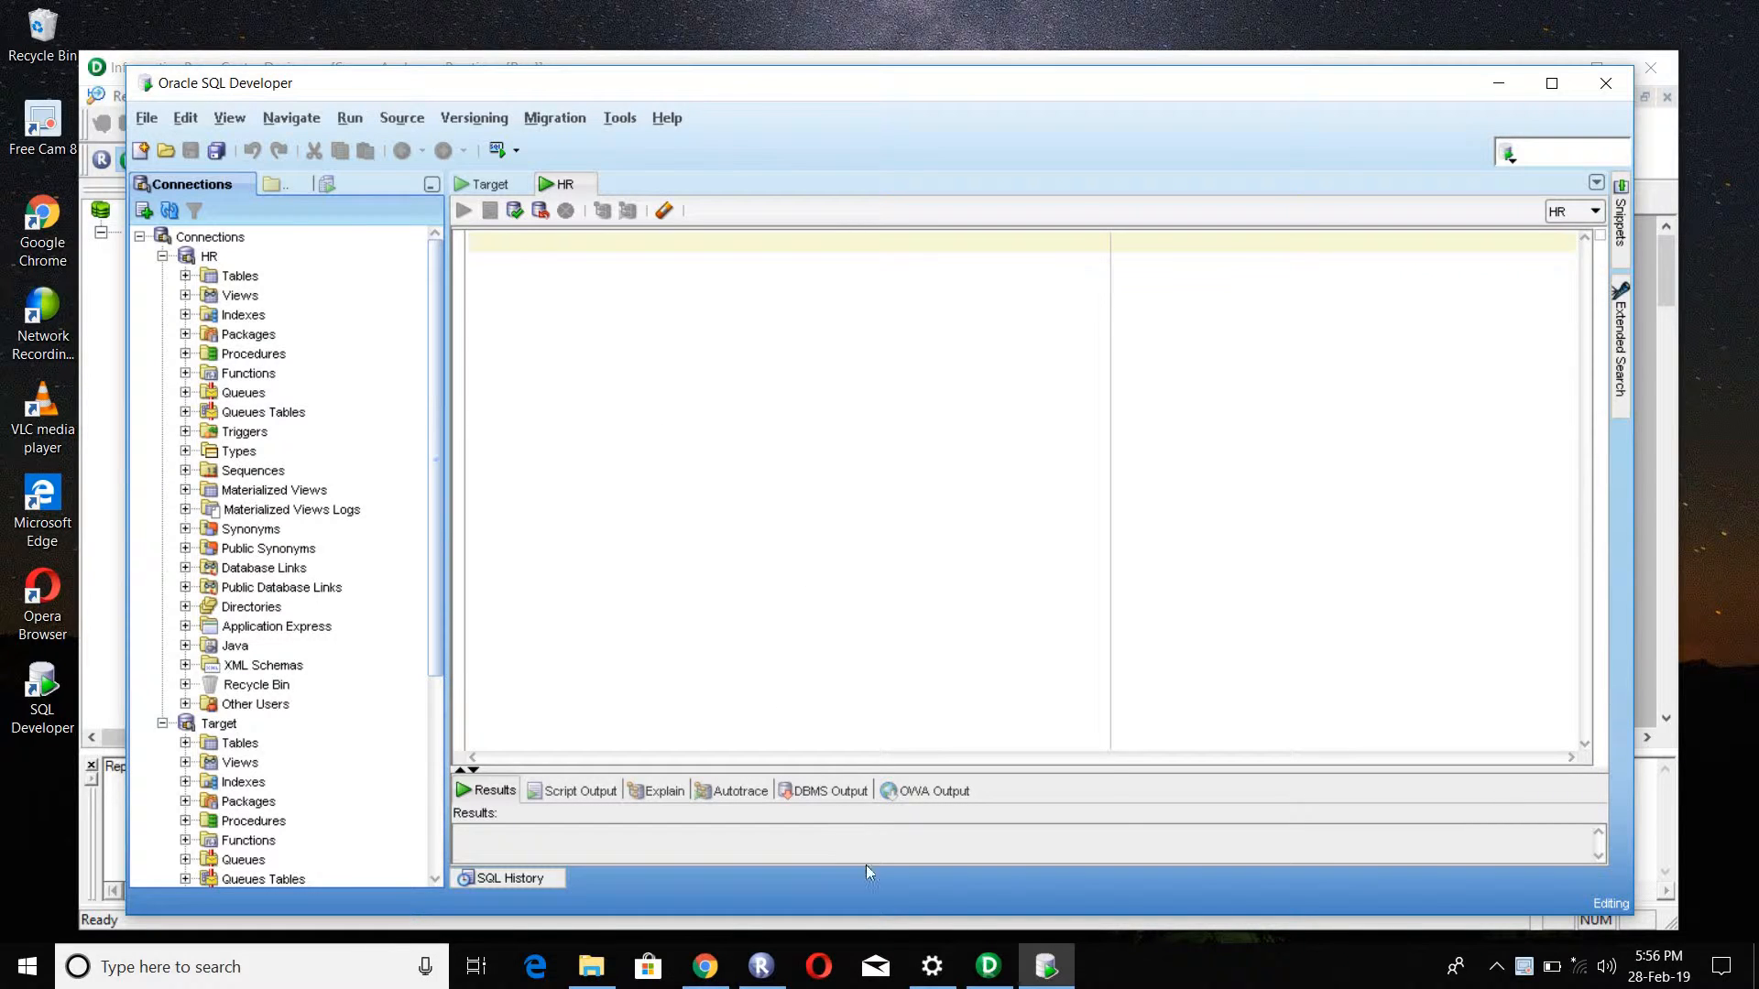
# Step: Switch to Informatica PowerCenter Designer and view the M_T_EMP mapping in the Mapping Designer
pyautogui.click(988, 967)
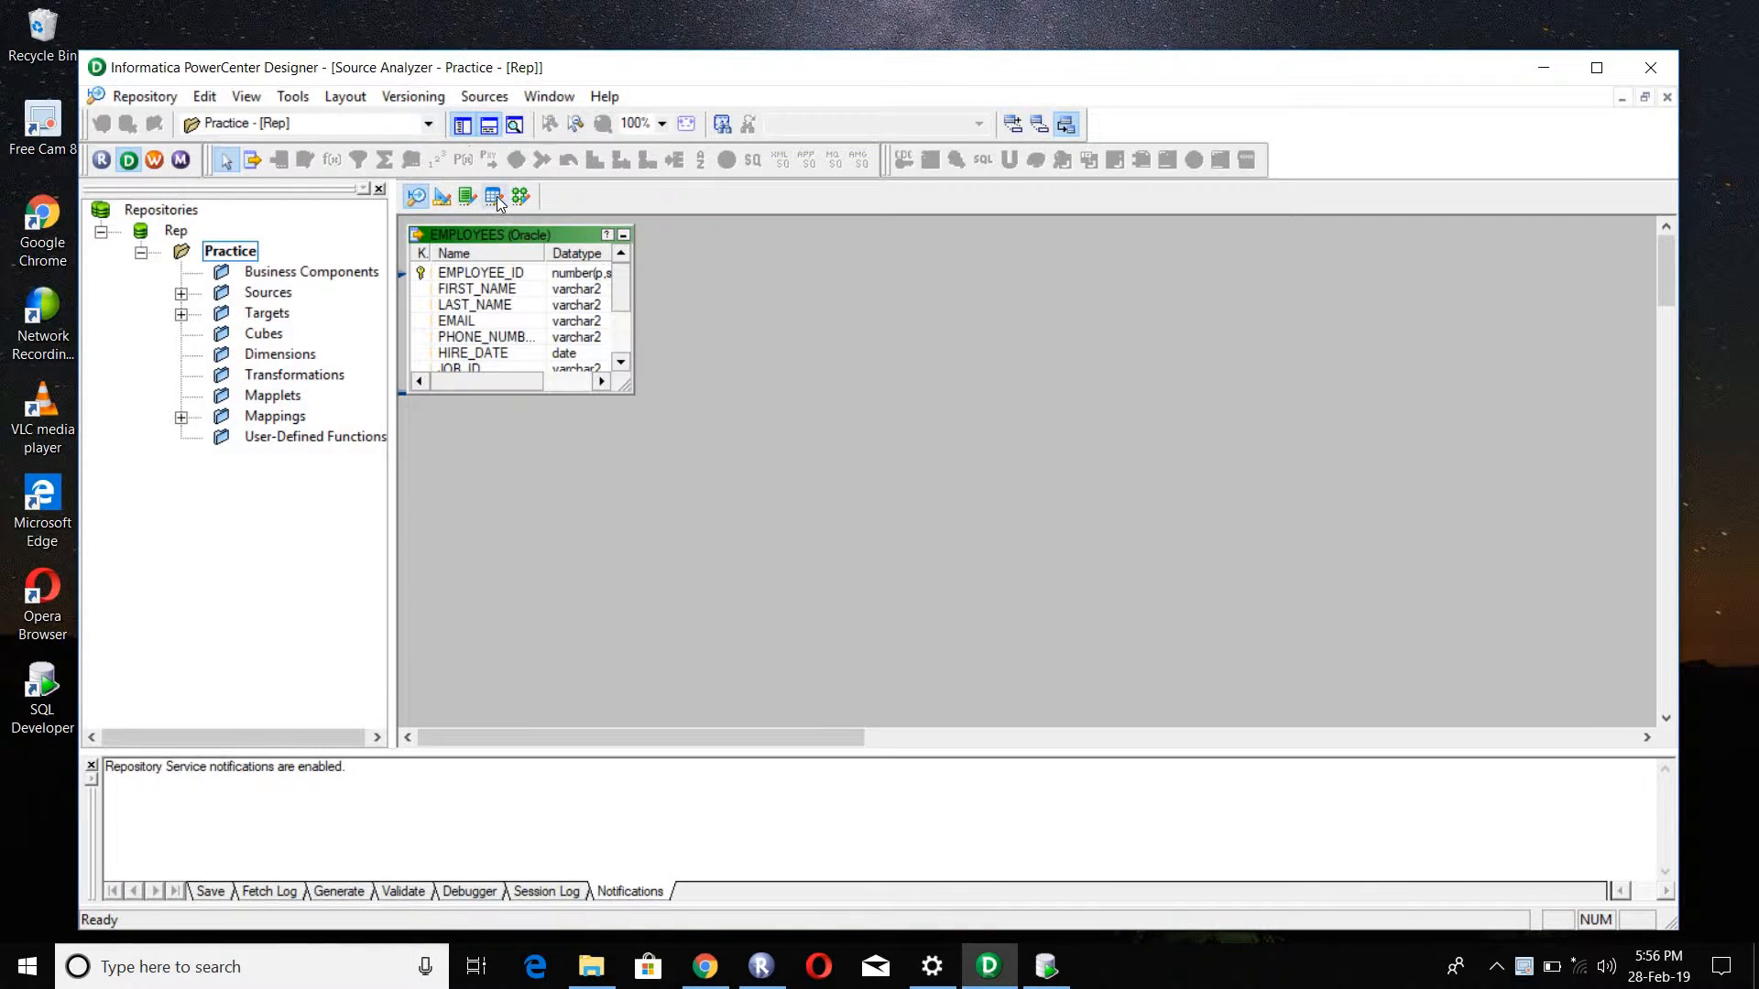
pyautogui.click(520, 196)
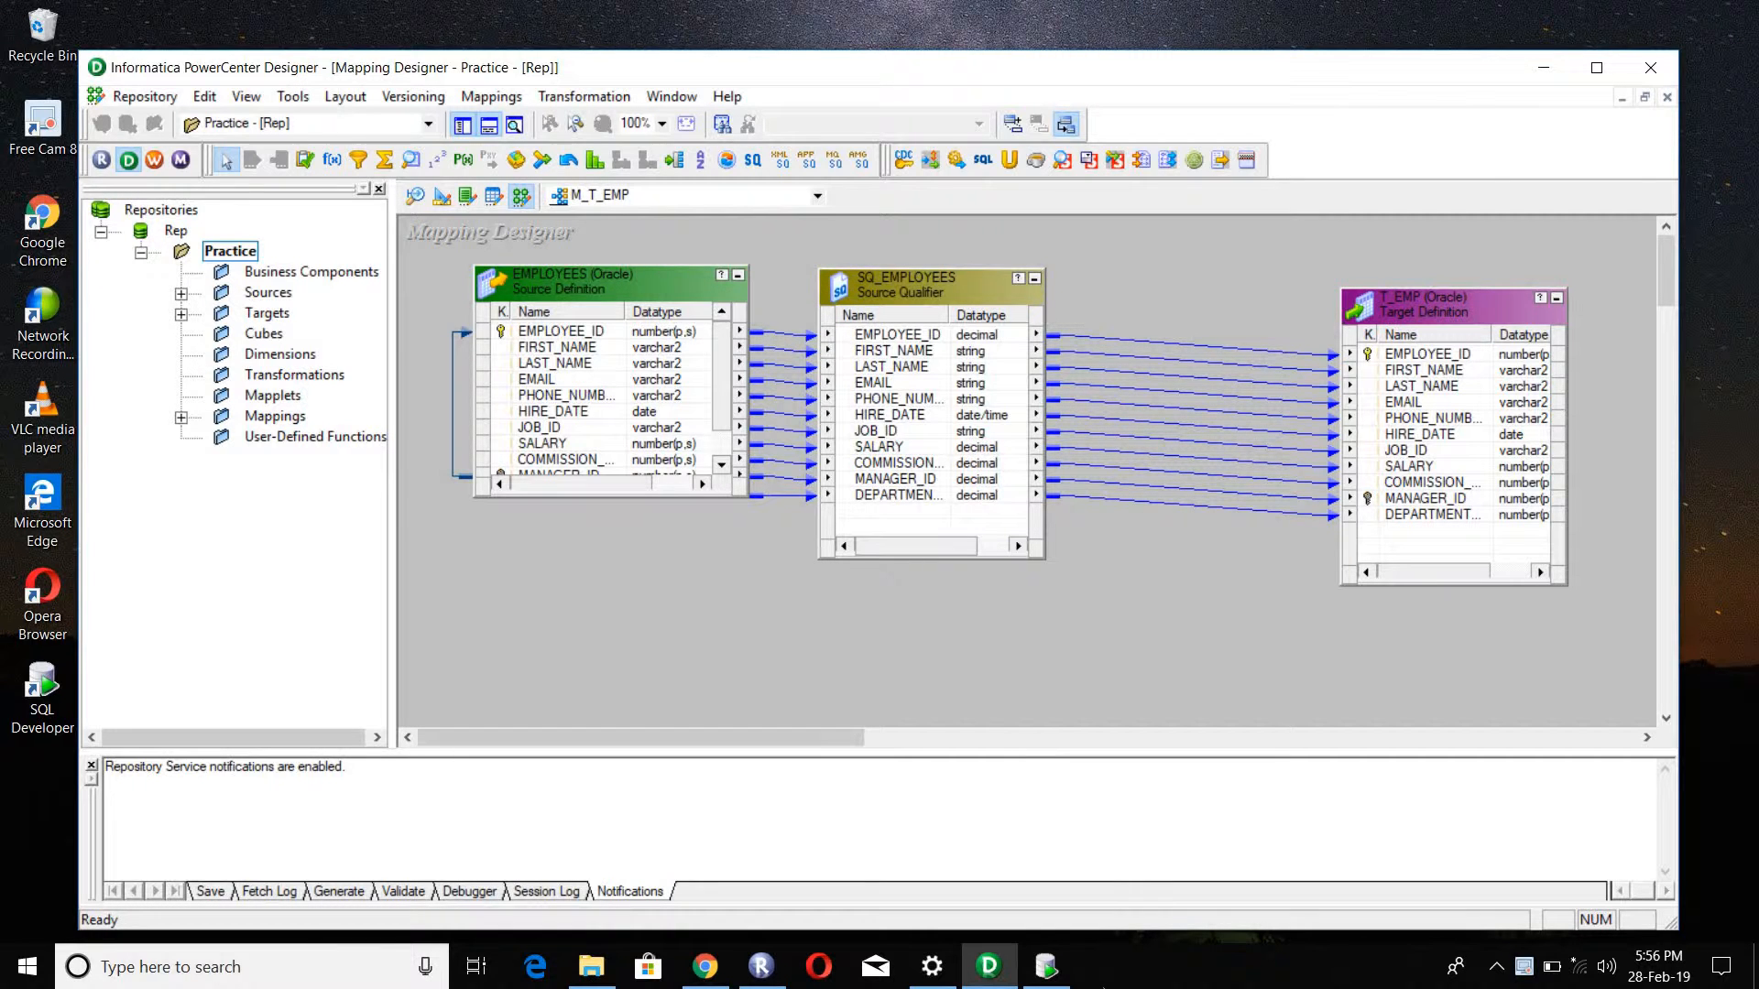
# Step: Switch to Oracle SQL Developer and examine the column definitions of the EMPLOYEES table in the HR connection
pyautogui.click(1058, 957)
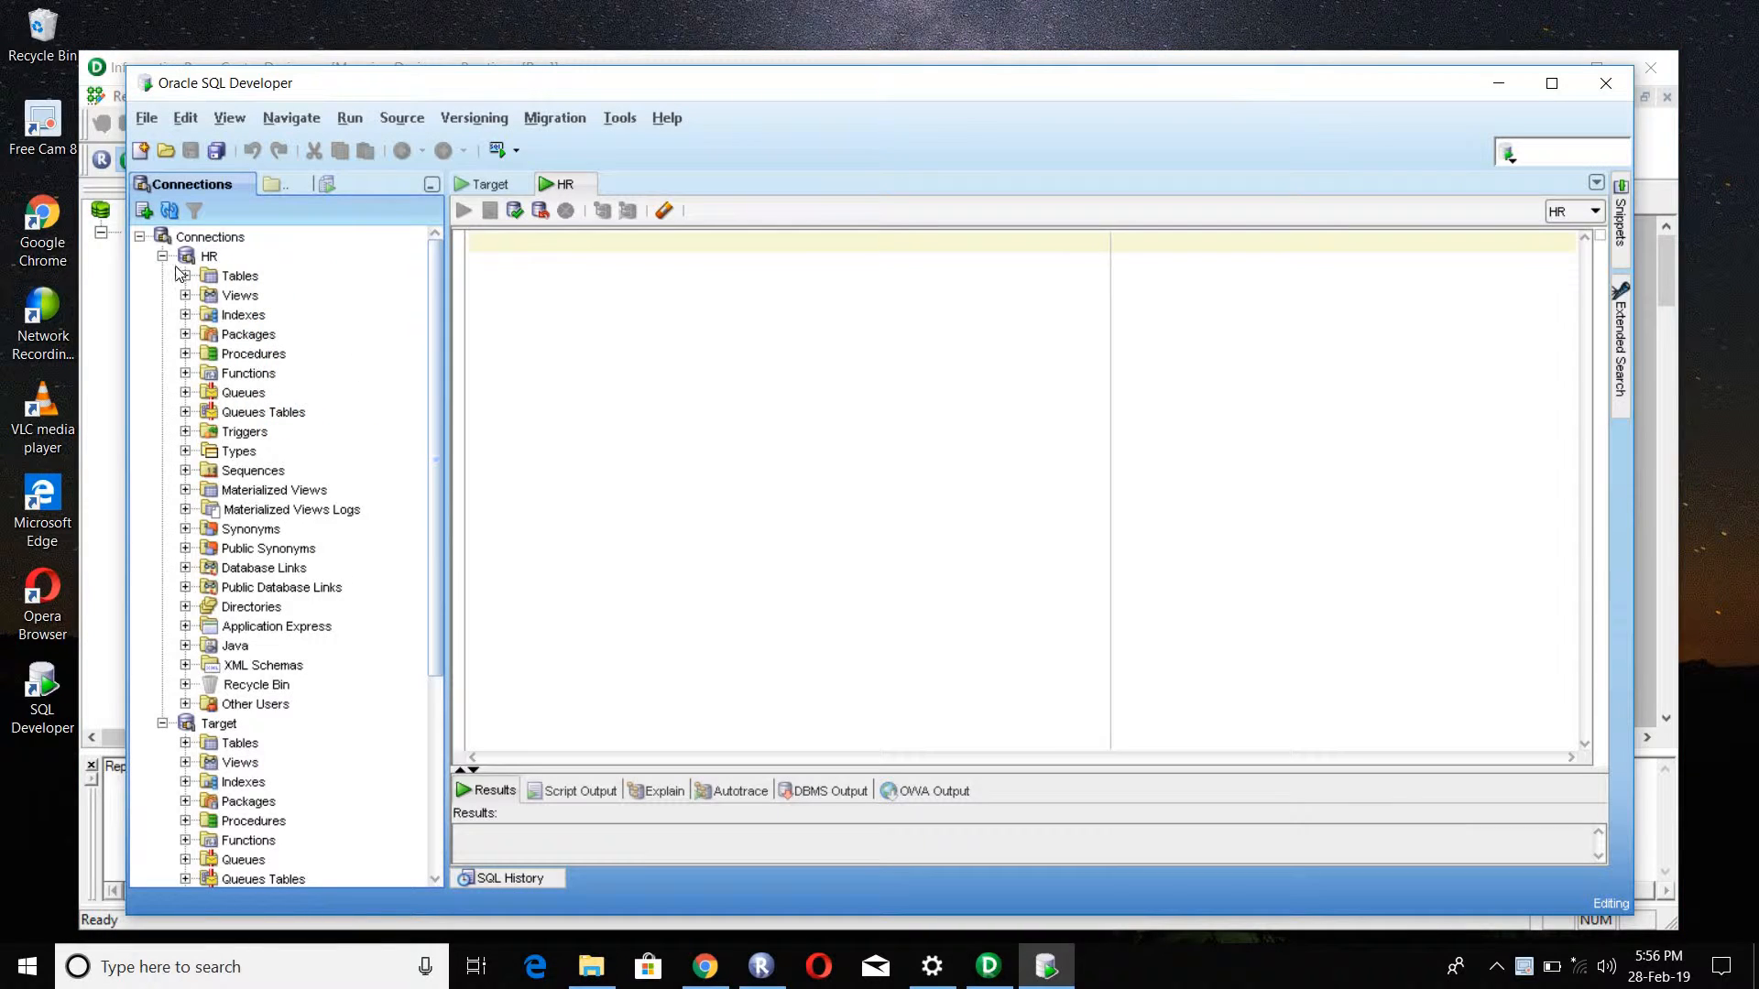
pyautogui.click(186, 276)
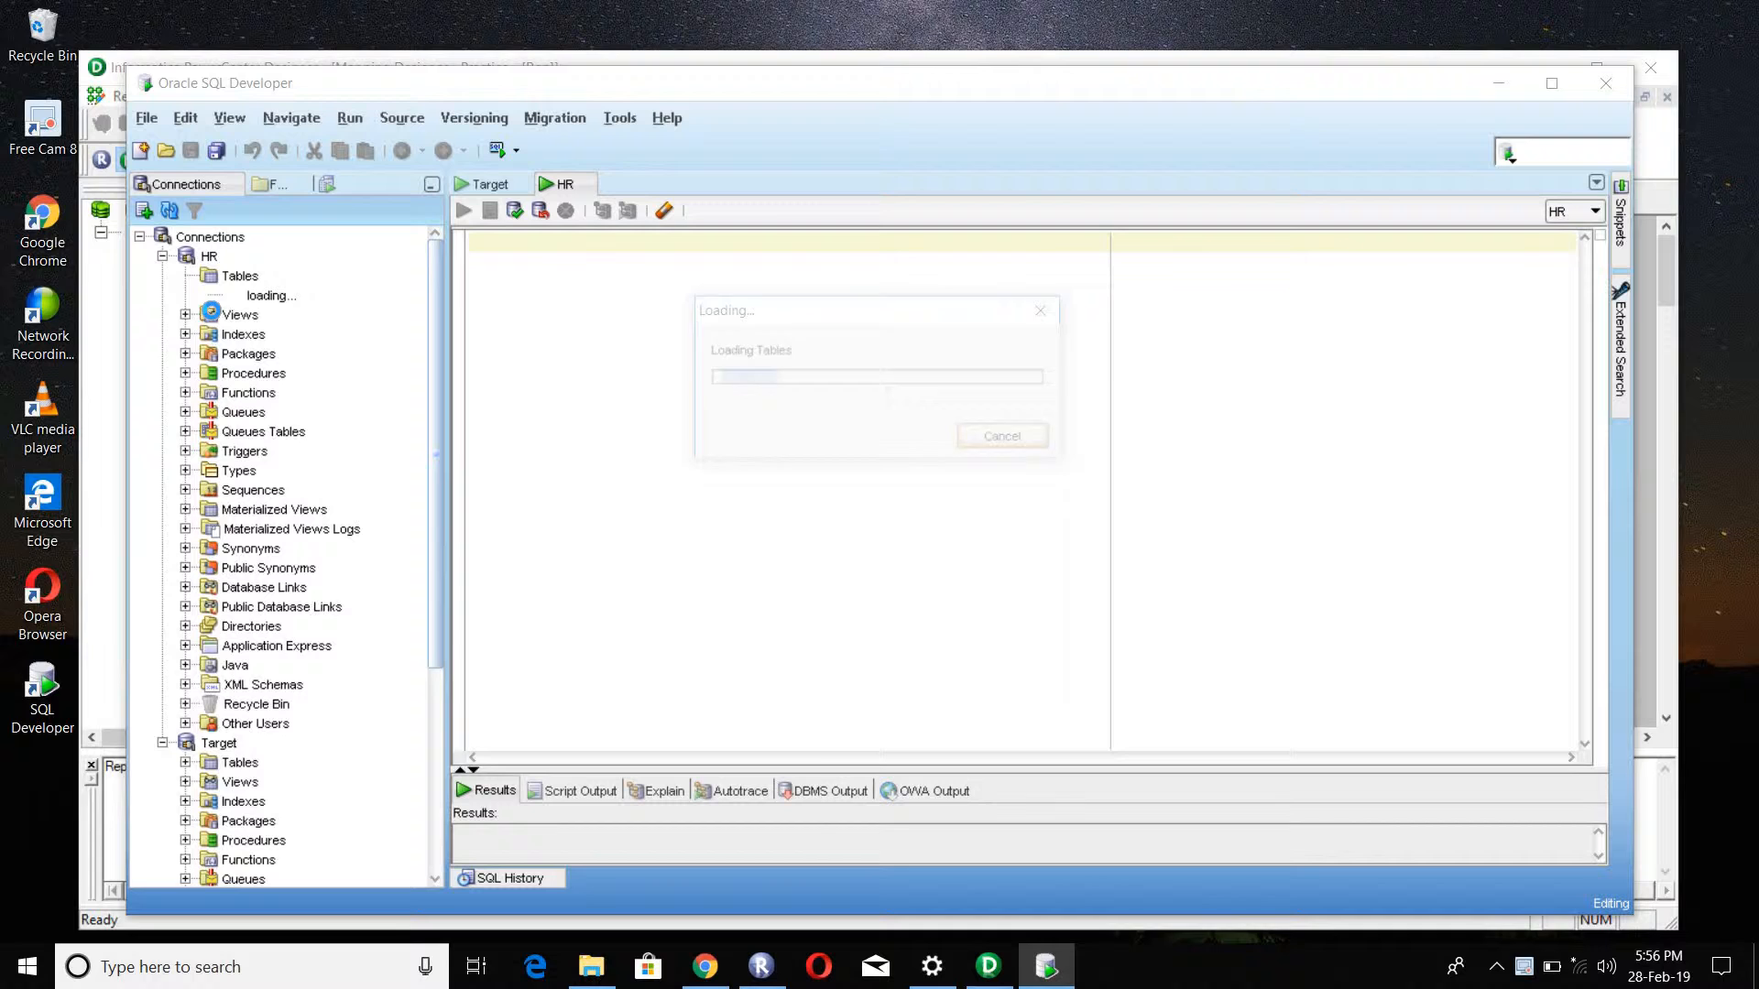
pyautogui.doubleClick(258, 333)
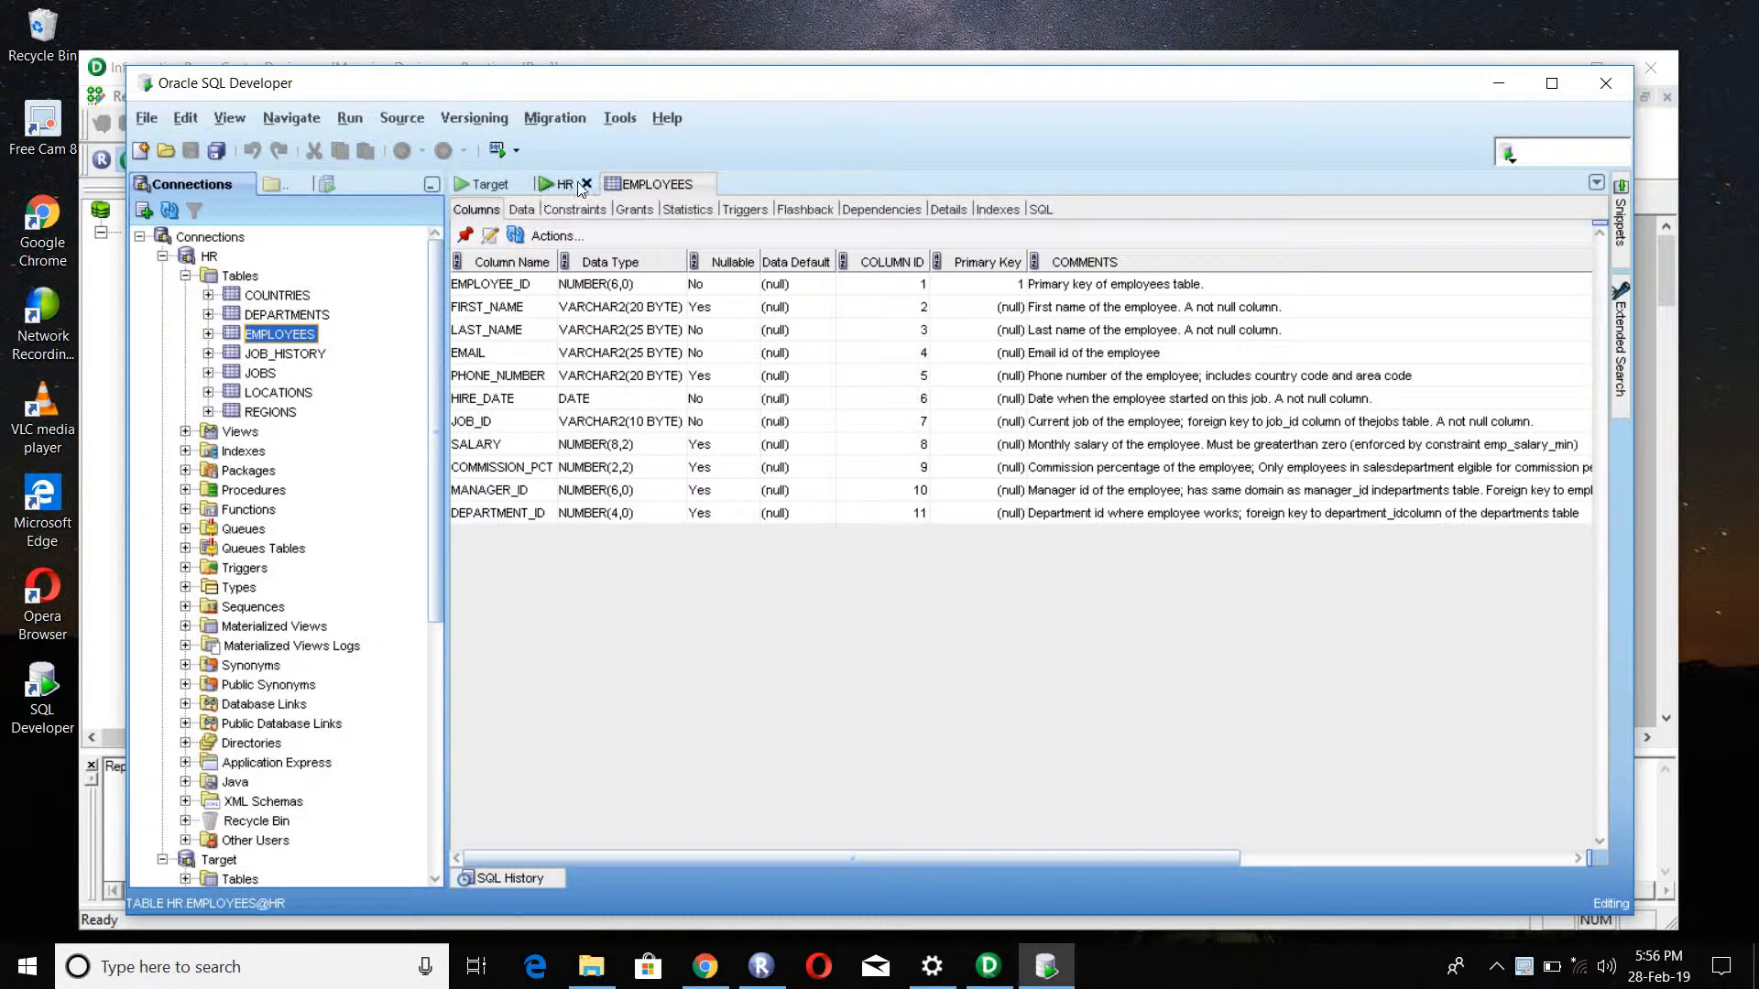
pyautogui.doubleClick(290, 336)
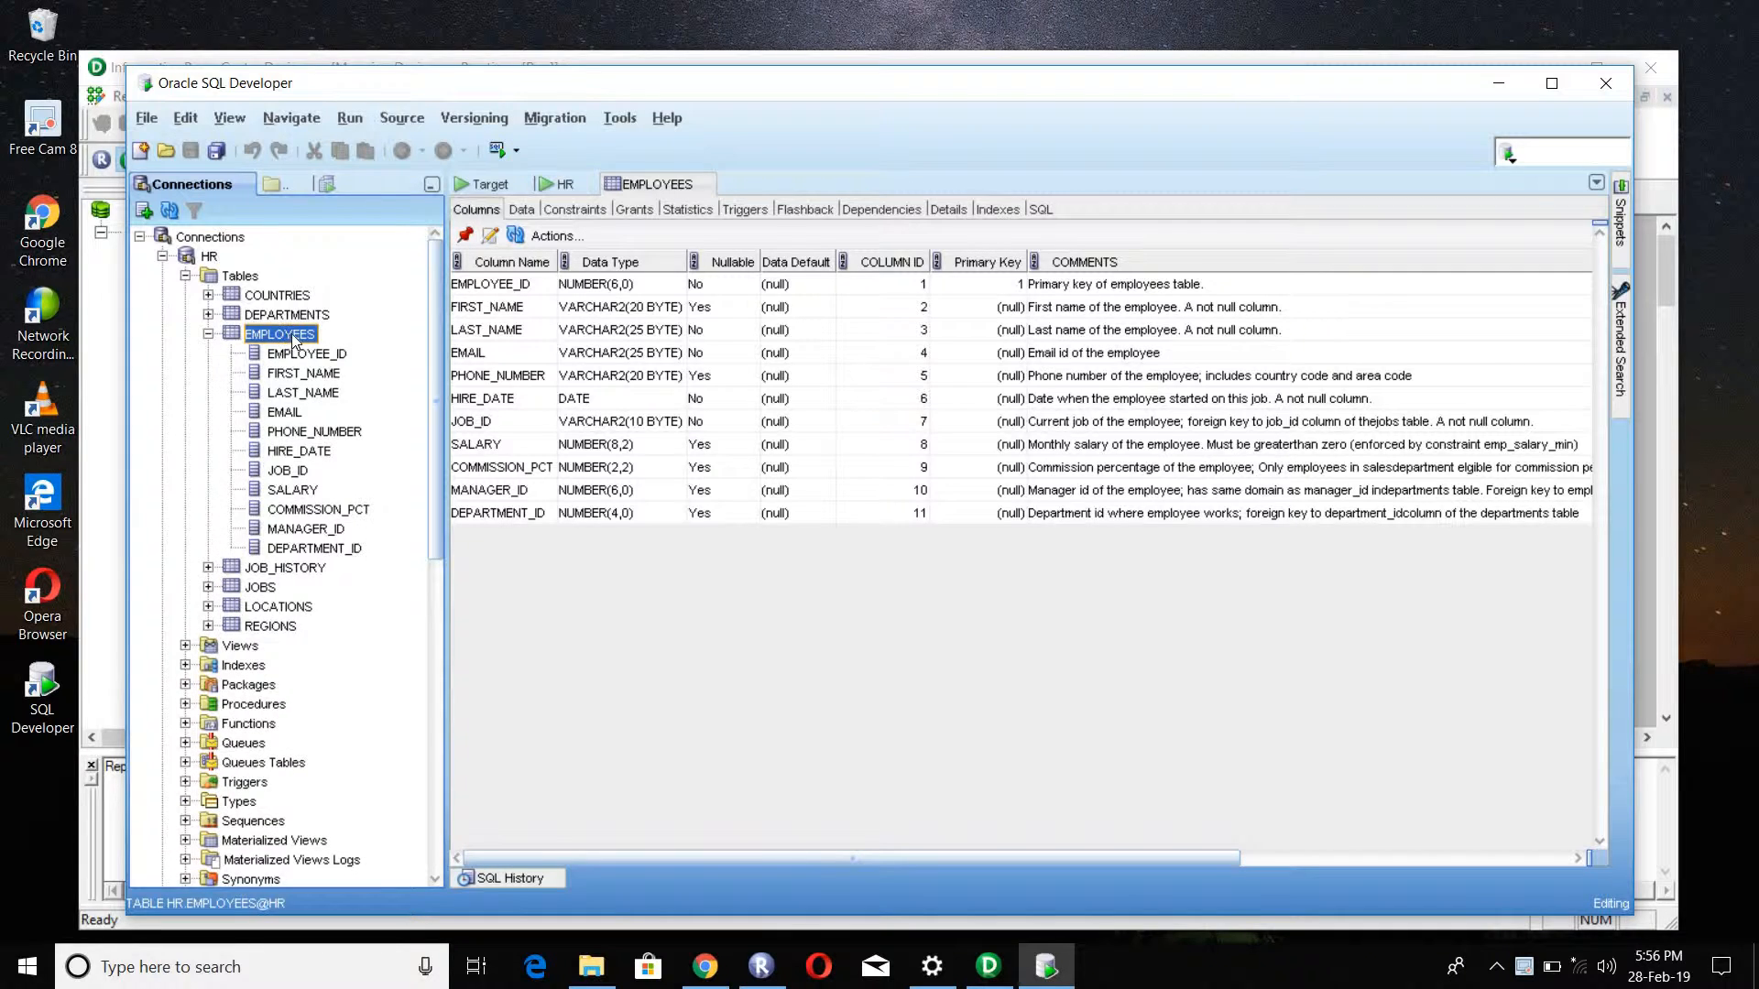
pyautogui.doubleClick(290, 335)
# Step: In the HR worksheet, write the query "select * from employees"
pyautogui.click(483, 184)
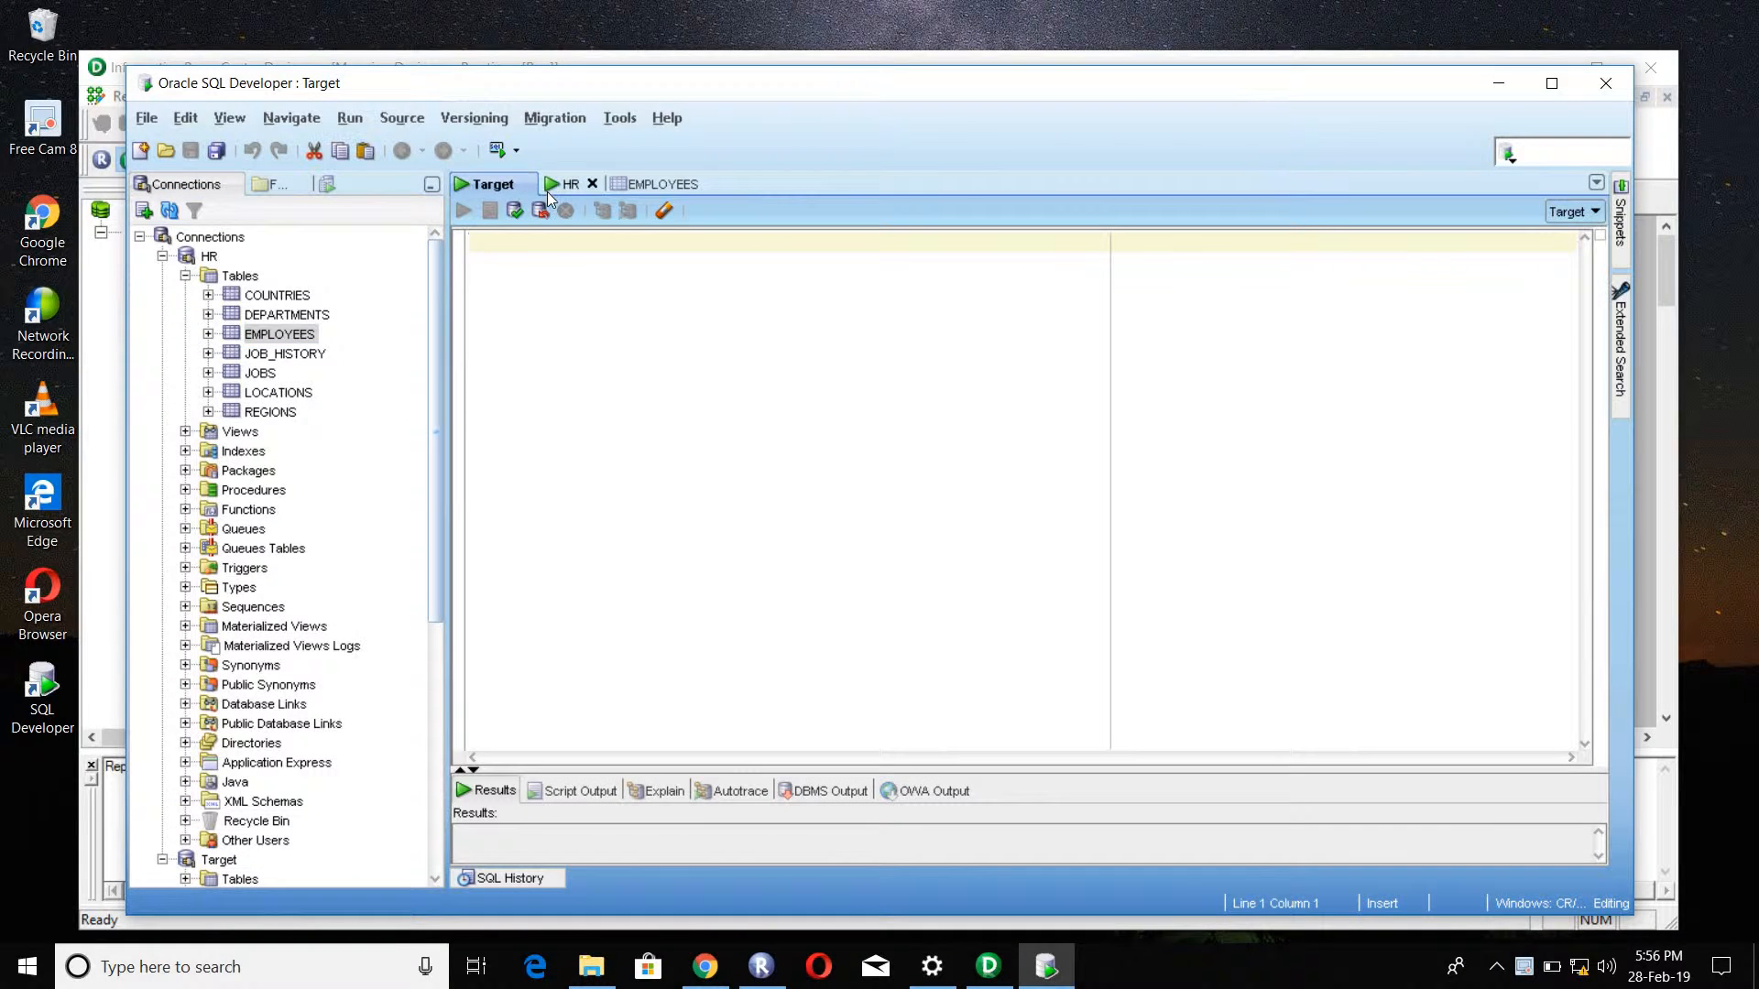
pyautogui.click(559, 185)
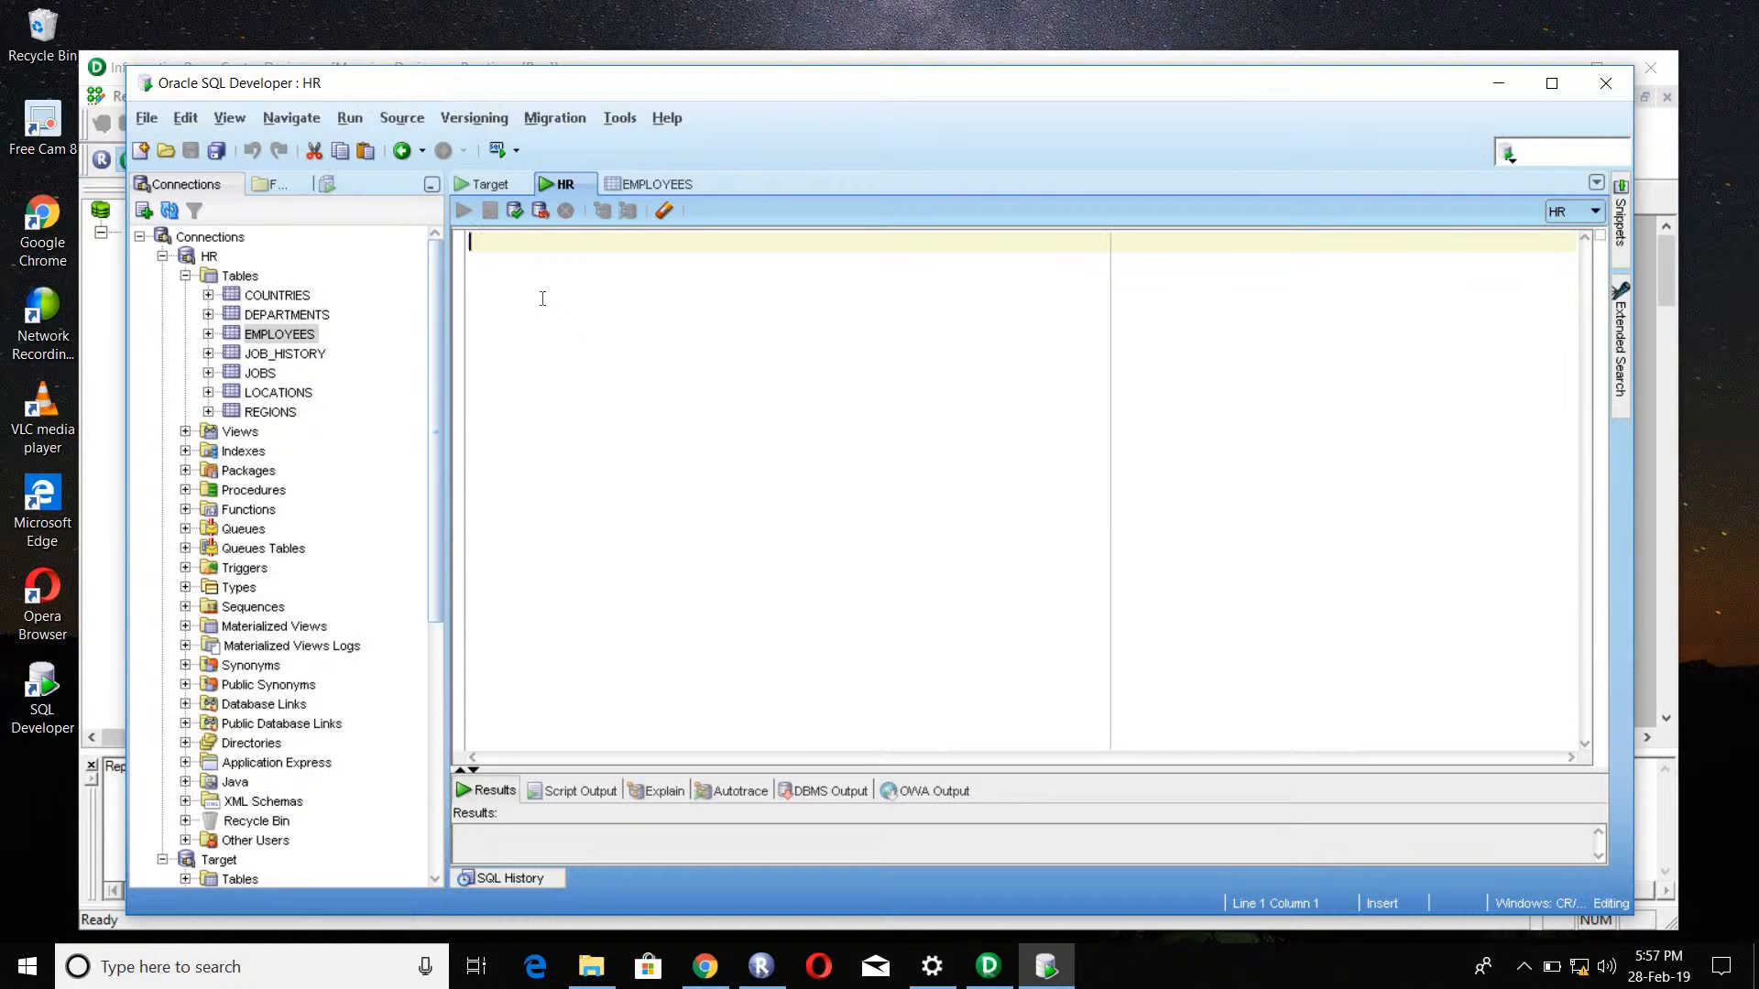
pyautogui.write('selec')
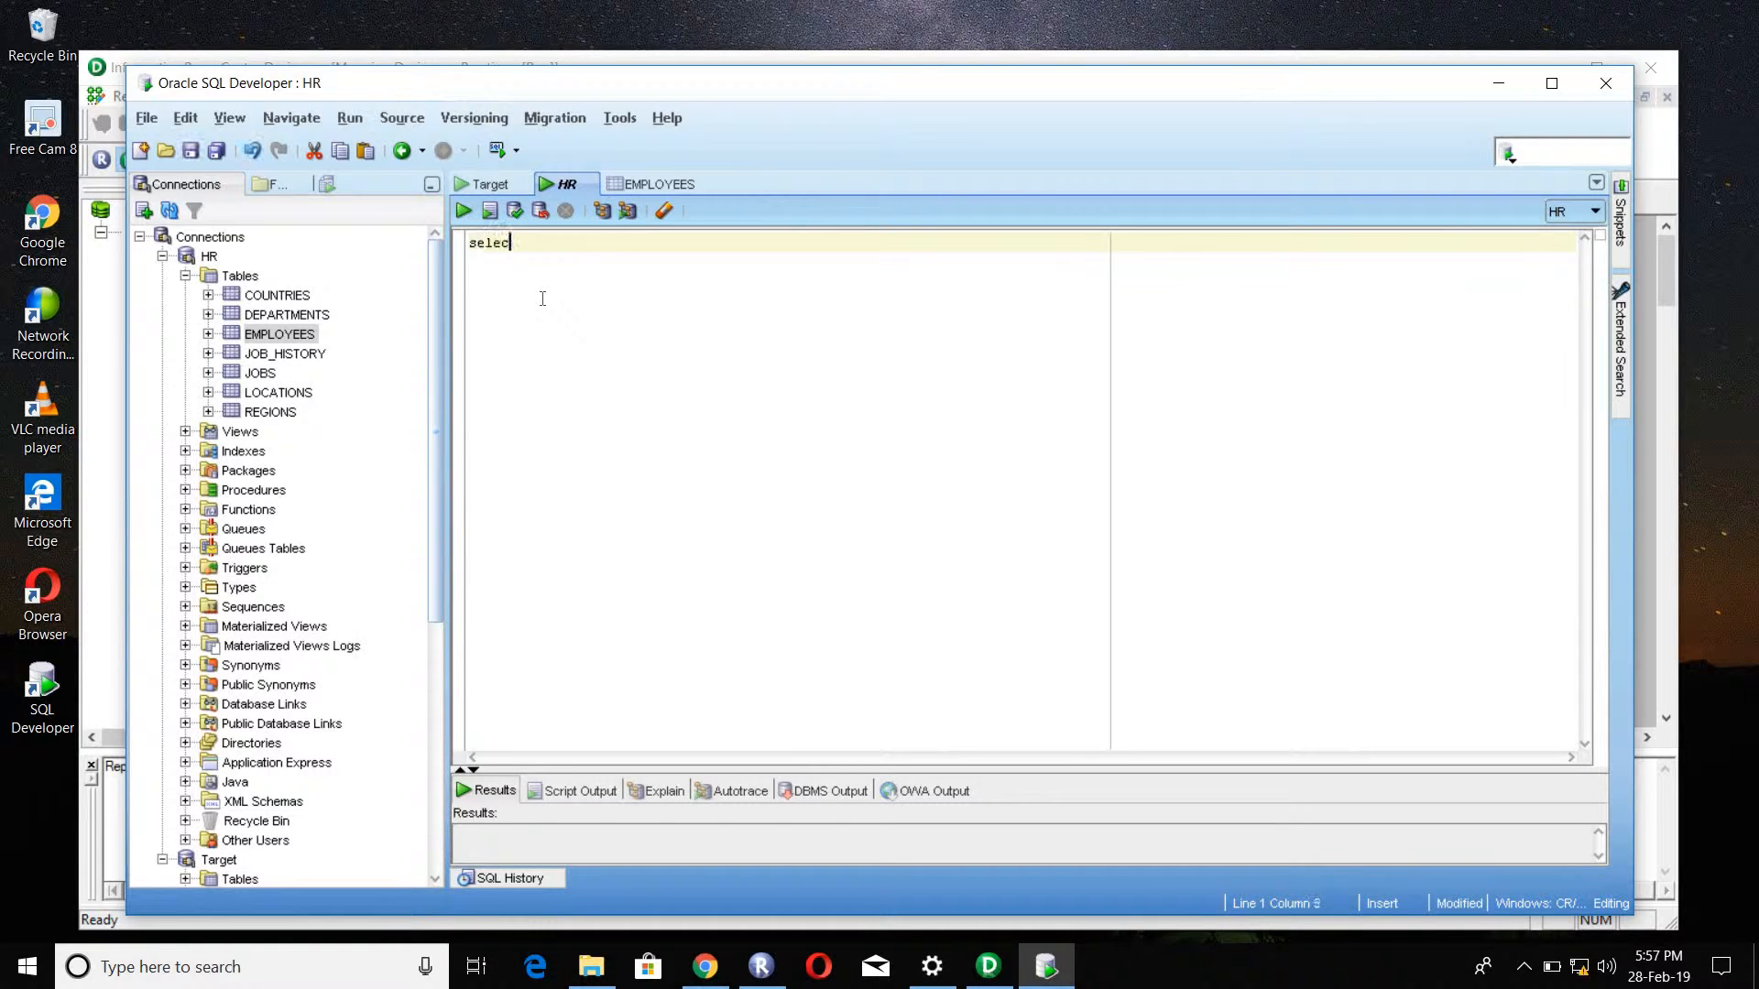
pyautogui.write('t * from em')
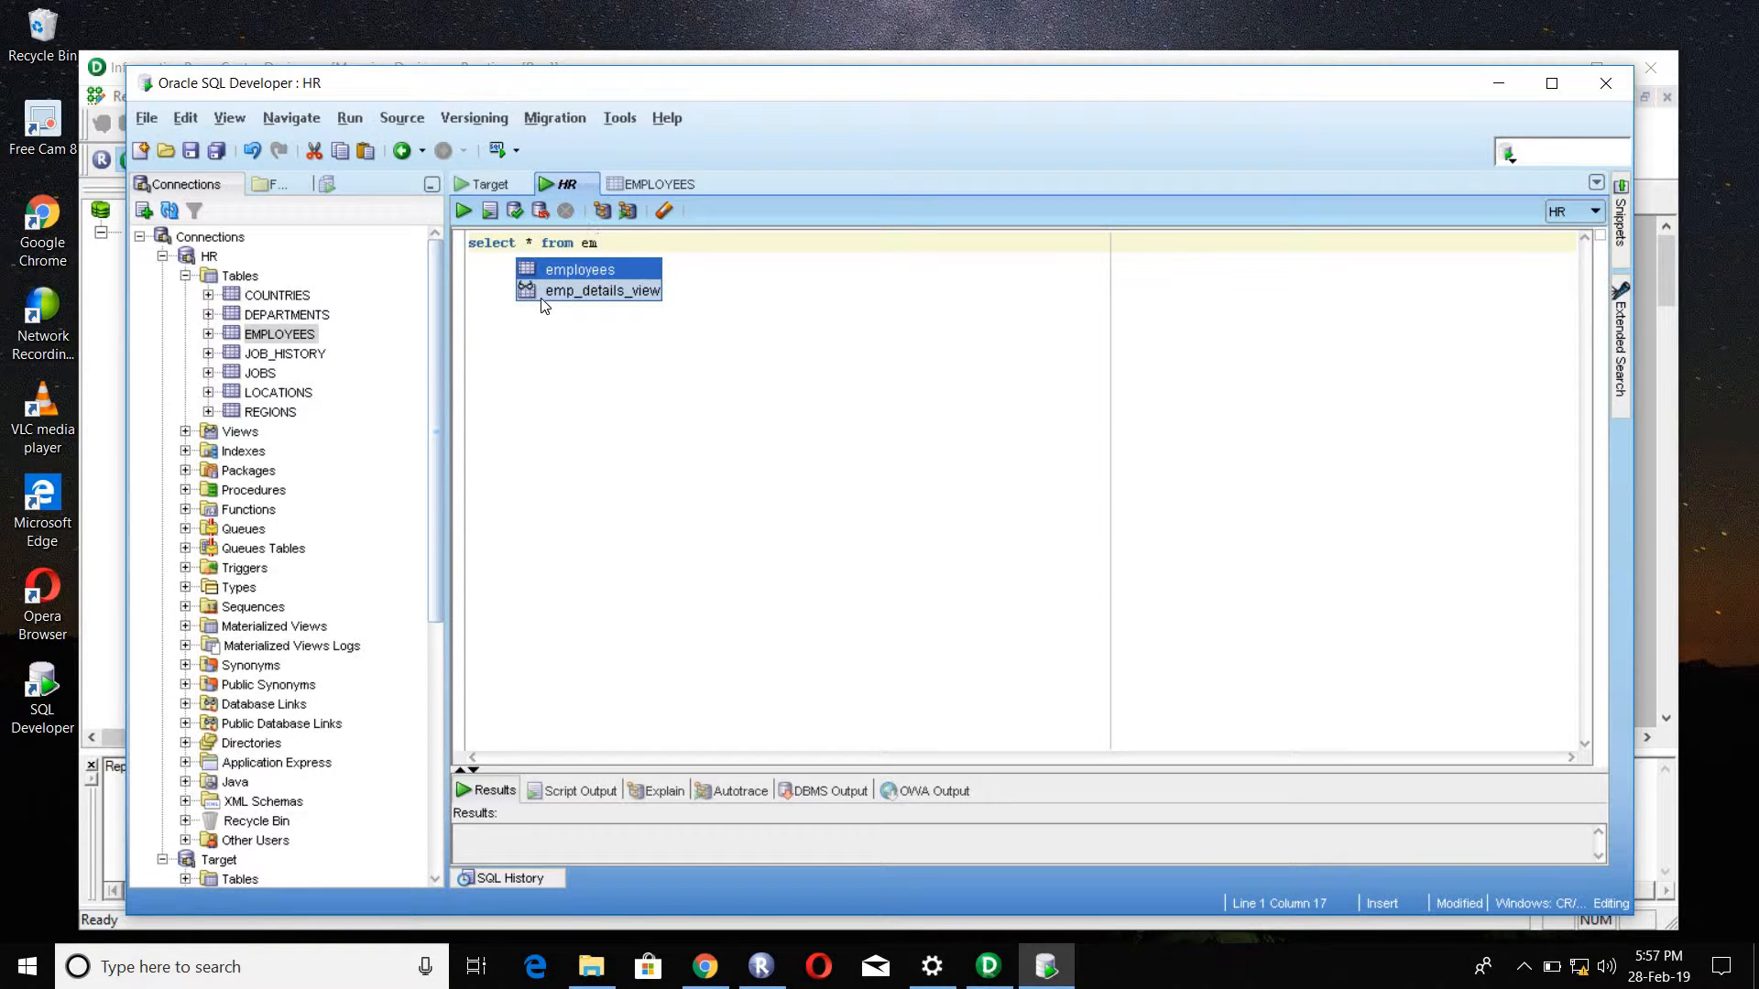
pyautogui.press('Return')
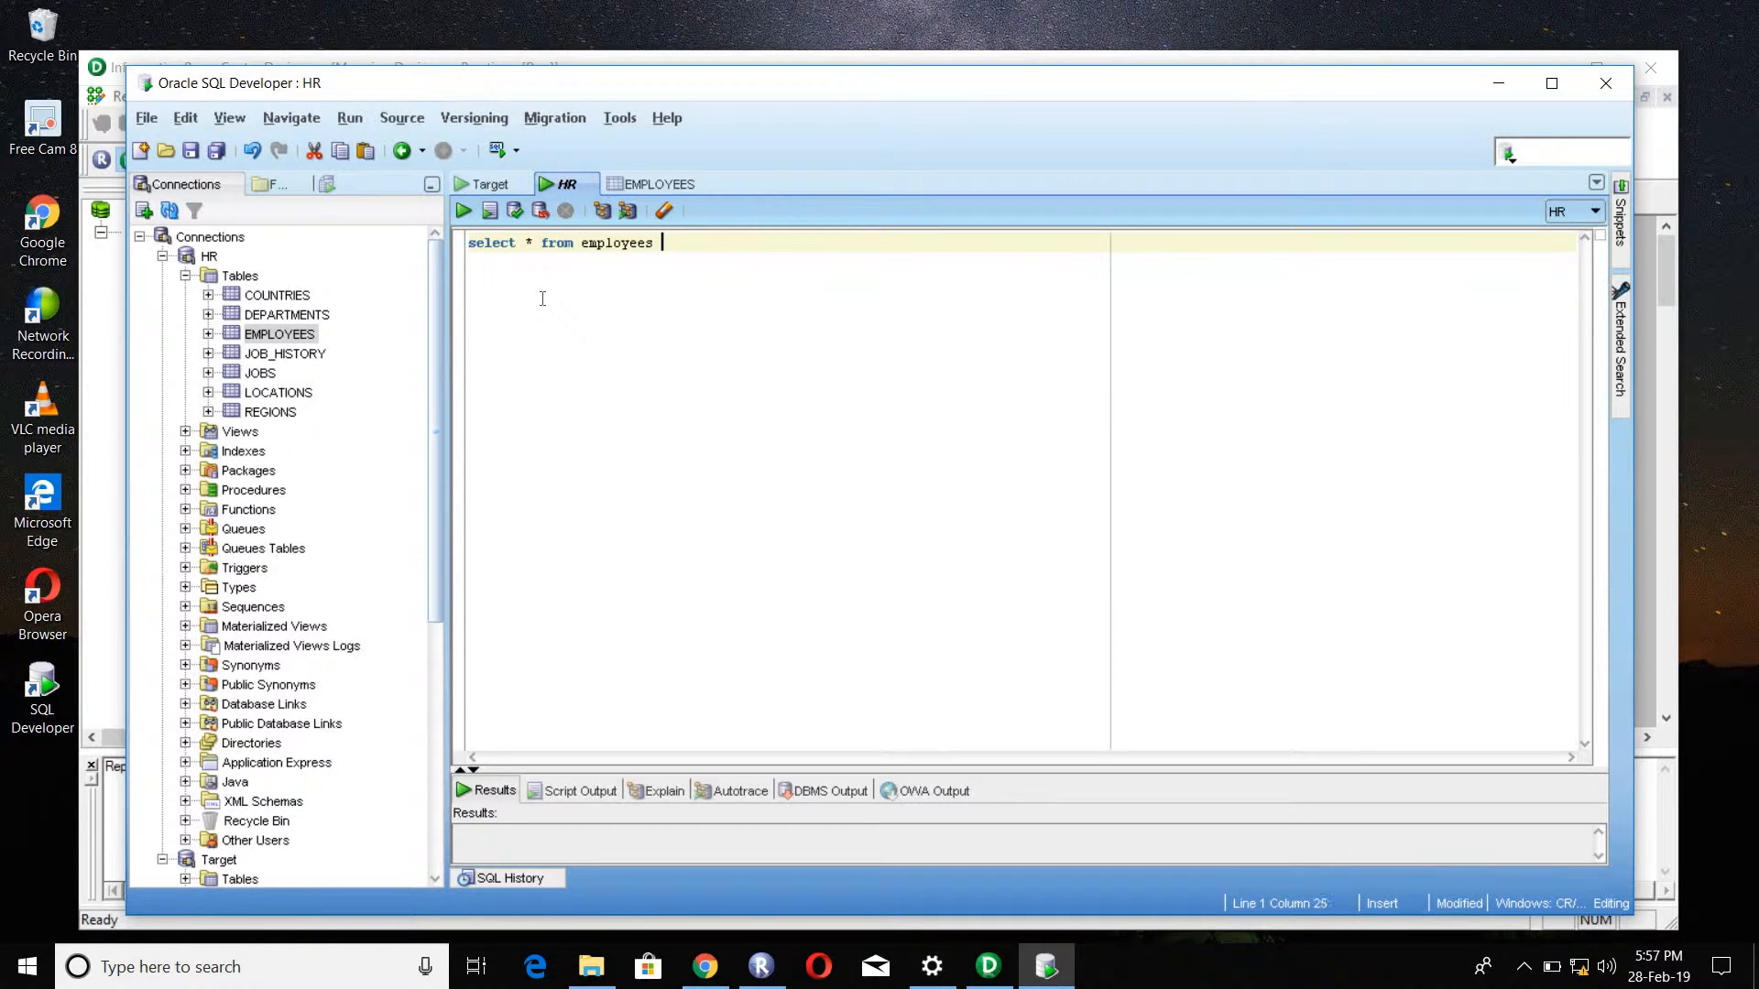
# Step: Extend the query with the condition "where salary <= 10000"
pyautogui.write('where')
pyautogui.write(' ala')
pyautogui.press('BackSpace')
pyautogui.press('BackSpace')
pyautogui.press('BackSpace')
pyautogui.write('ala')
pyautogui.press('BackSpace')
pyautogui.press('BackSpace')
pyautogui.press('BackSpace')
pyautogui.write('sala')
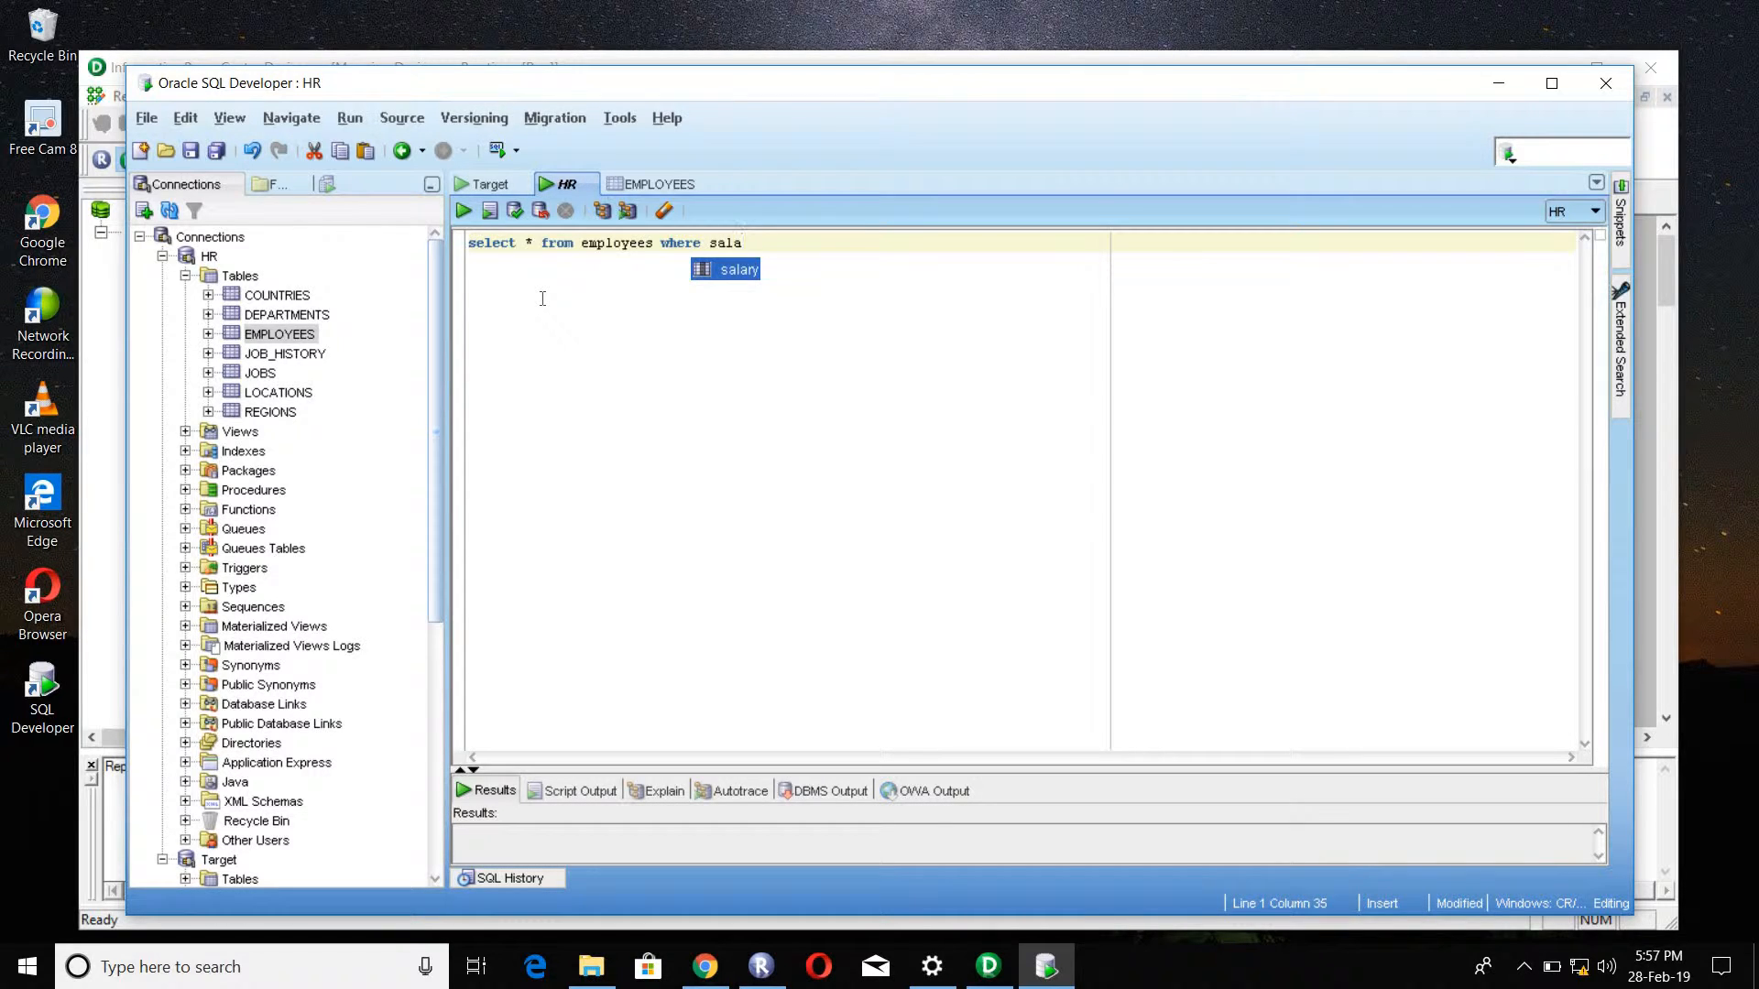
pyautogui.press('Return')
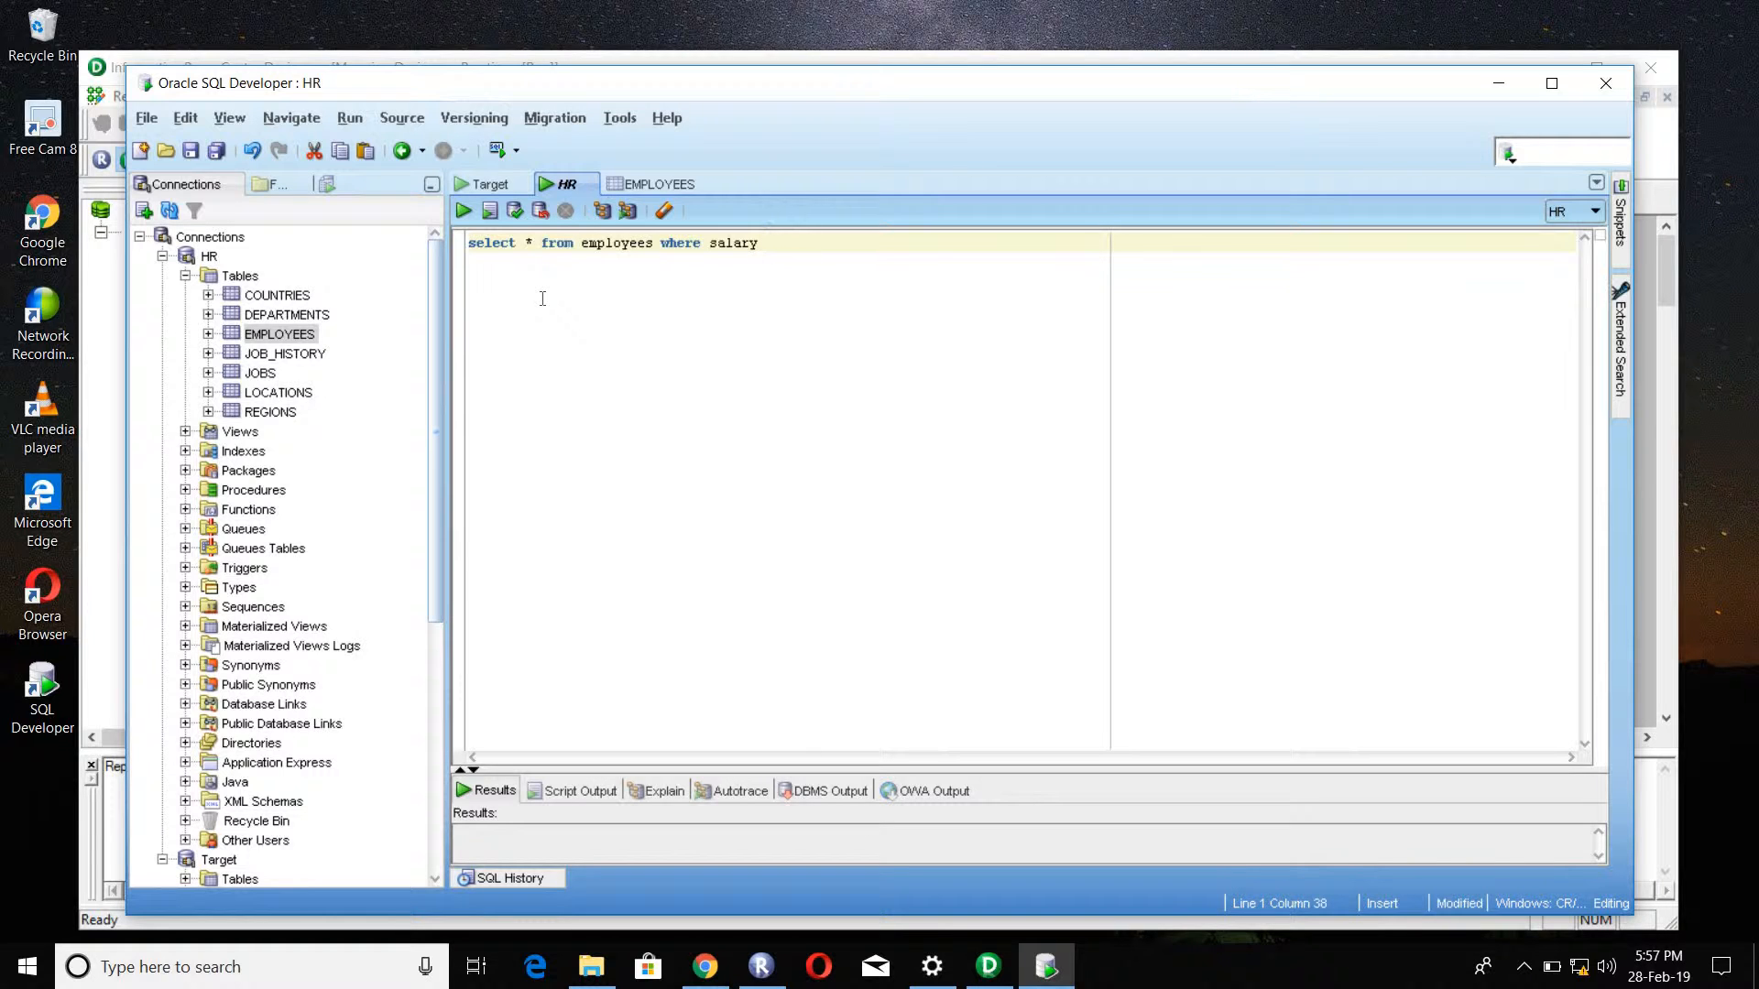
pyautogui.write('<')
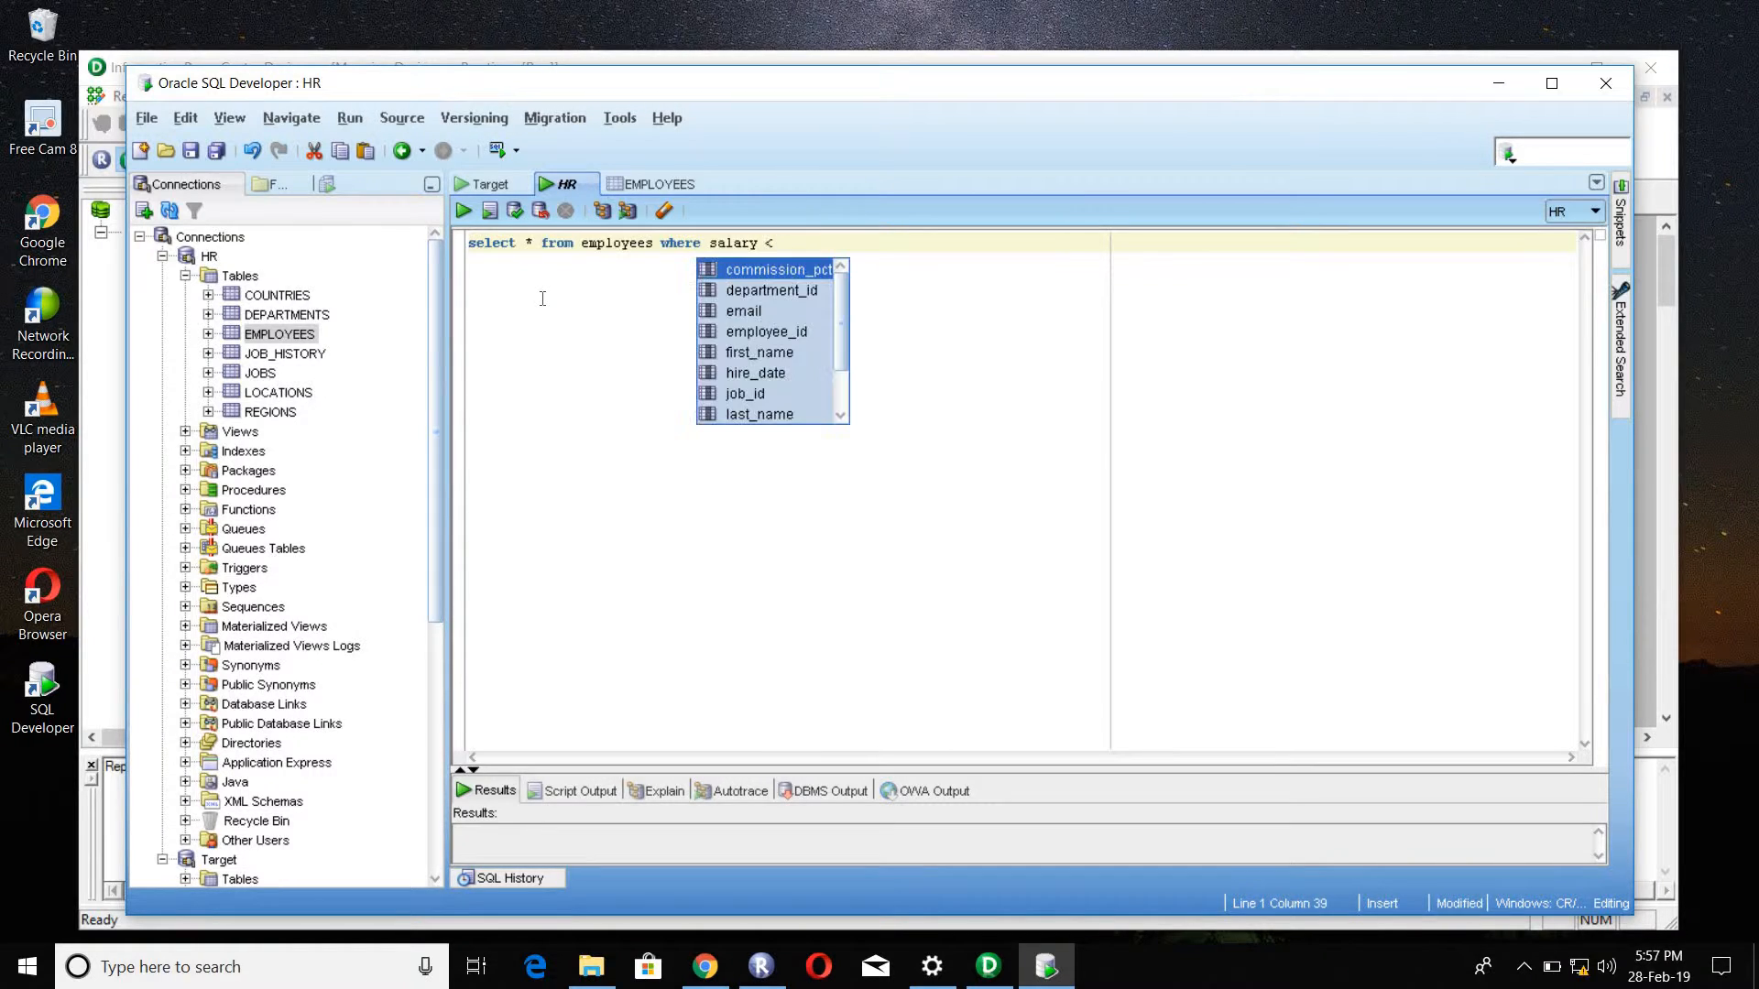
pyautogui.write('= ')
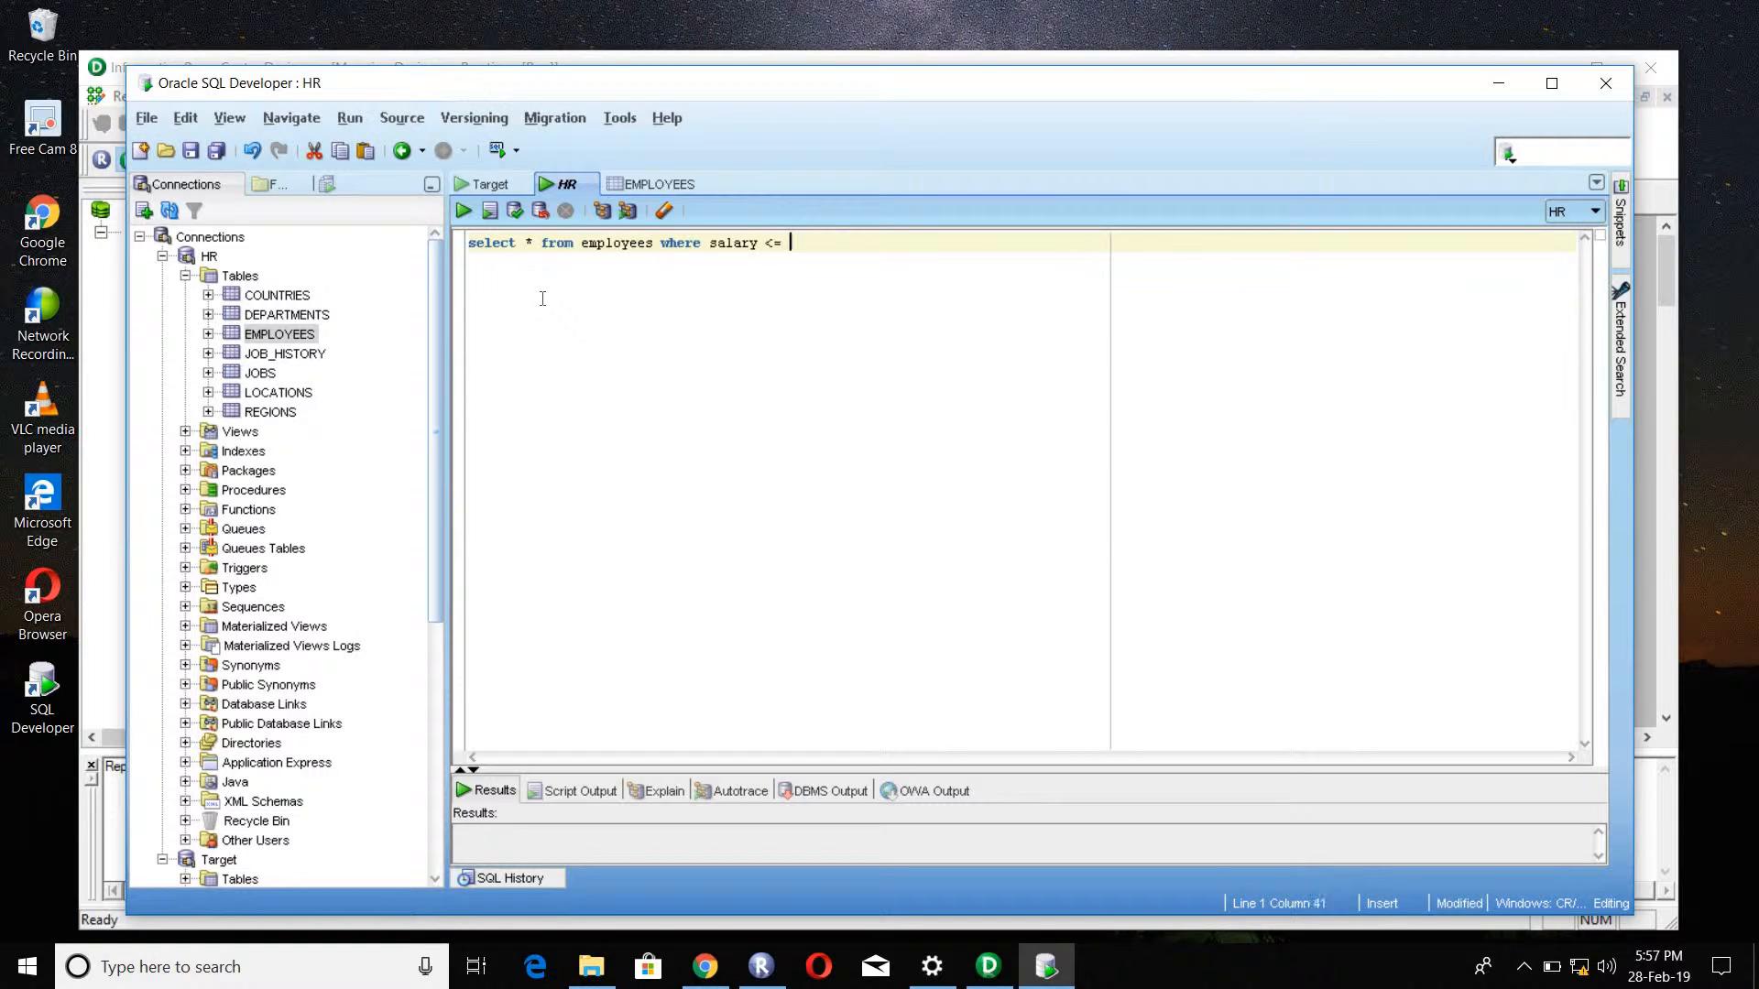
pyautogui.write('10000')
# Step: Run the salary query, enlarge the results area and examine the salaries of the returned employee rows
pyautogui.keyDown('shift'); pyautogui.click(468, 244); pyautogui.keyUp('shift')
pyautogui.click(463, 212)
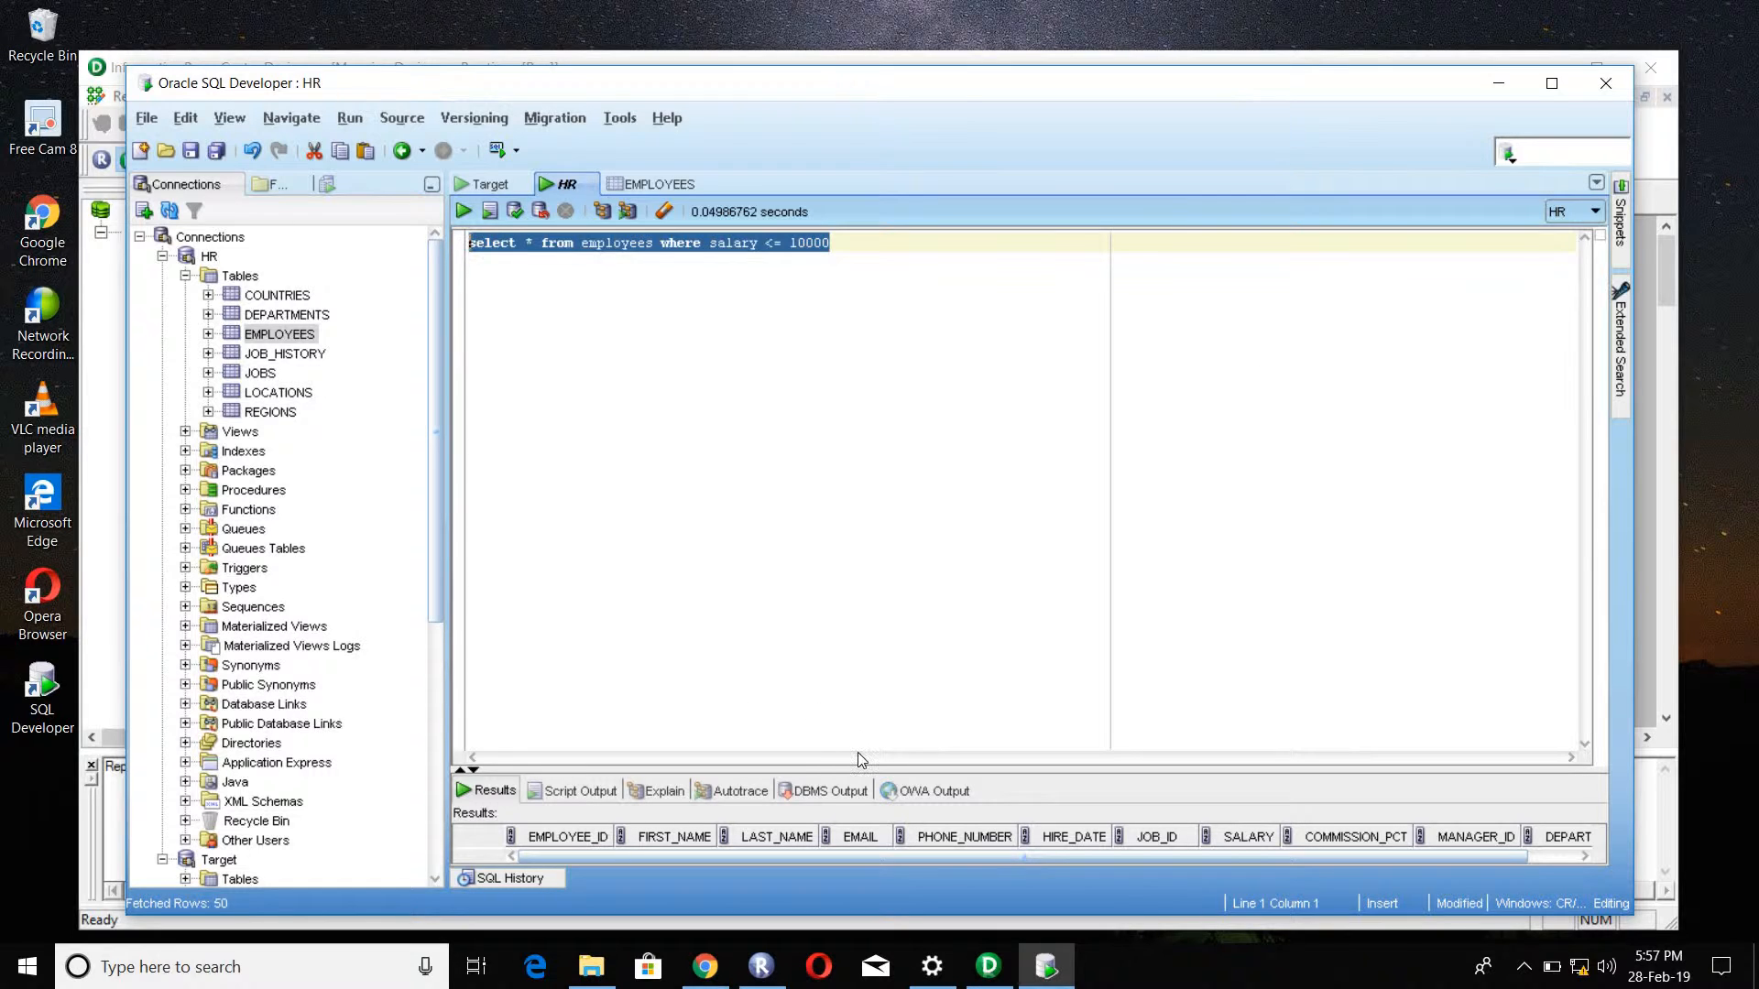
pyautogui.moveTo(861, 770); pyautogui.dragTo(838, 573)
pyautogui.scroll(-4, 994, 664)
pyautogui.scroll(3, 1119, 718)
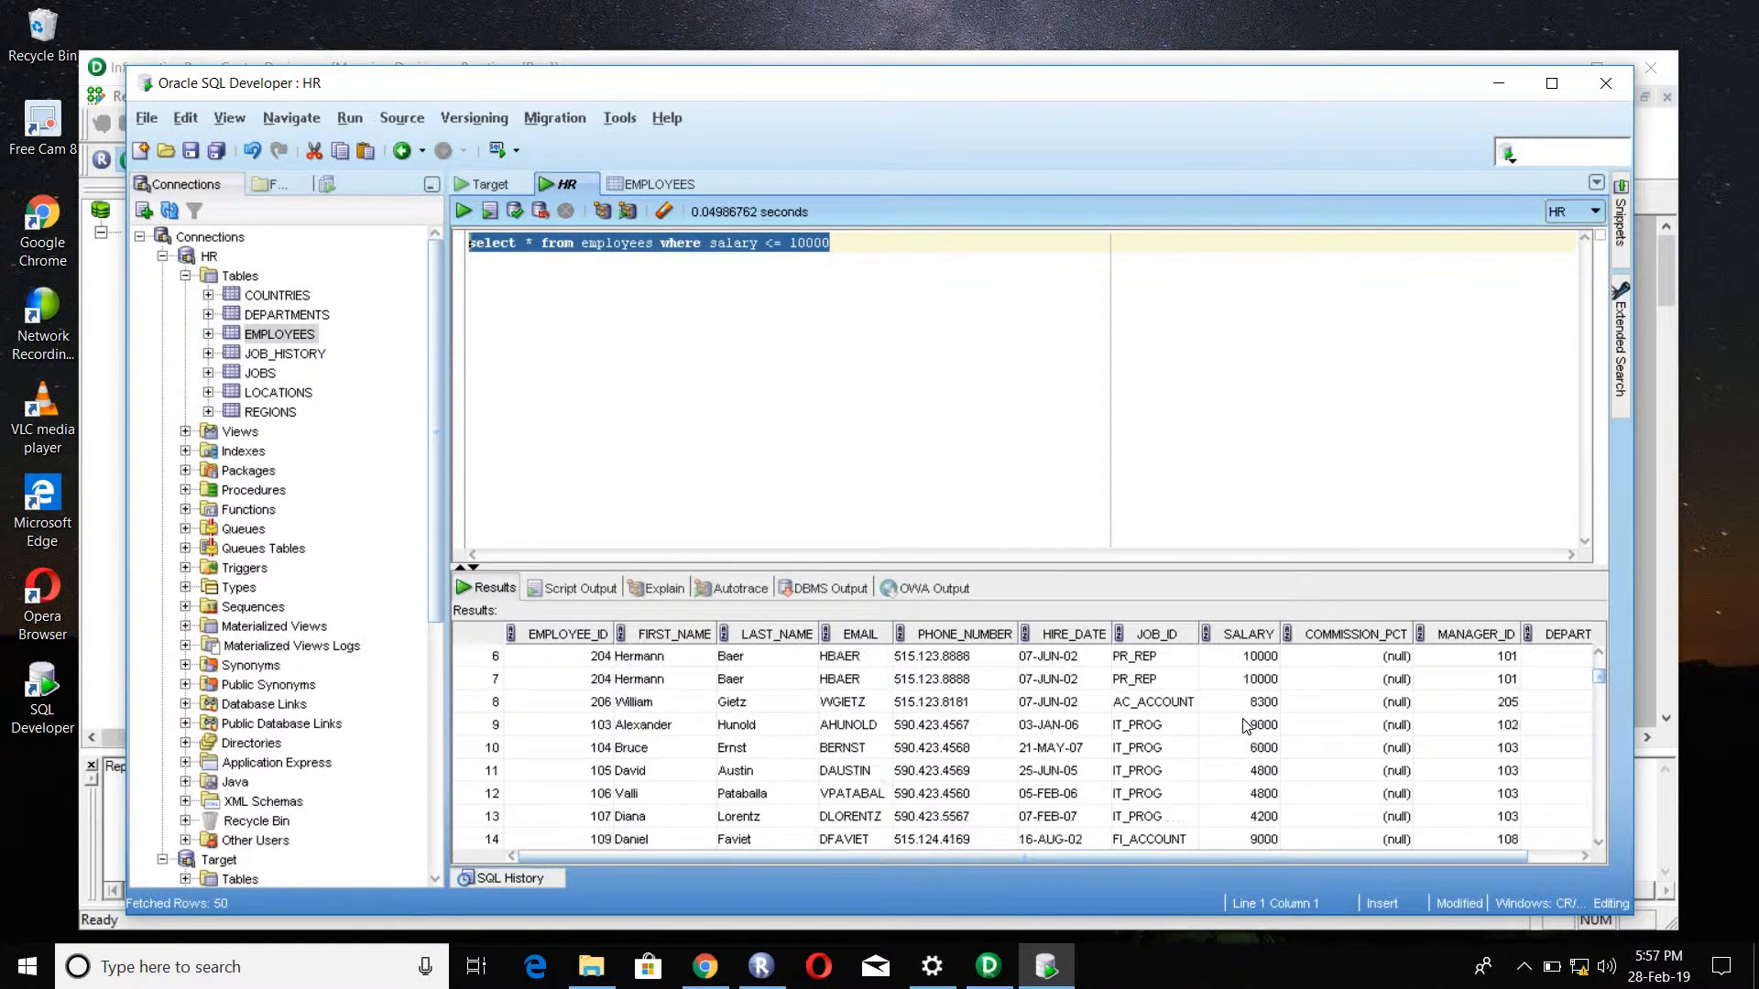
pyautogui.scroll(1, 1248, 729)
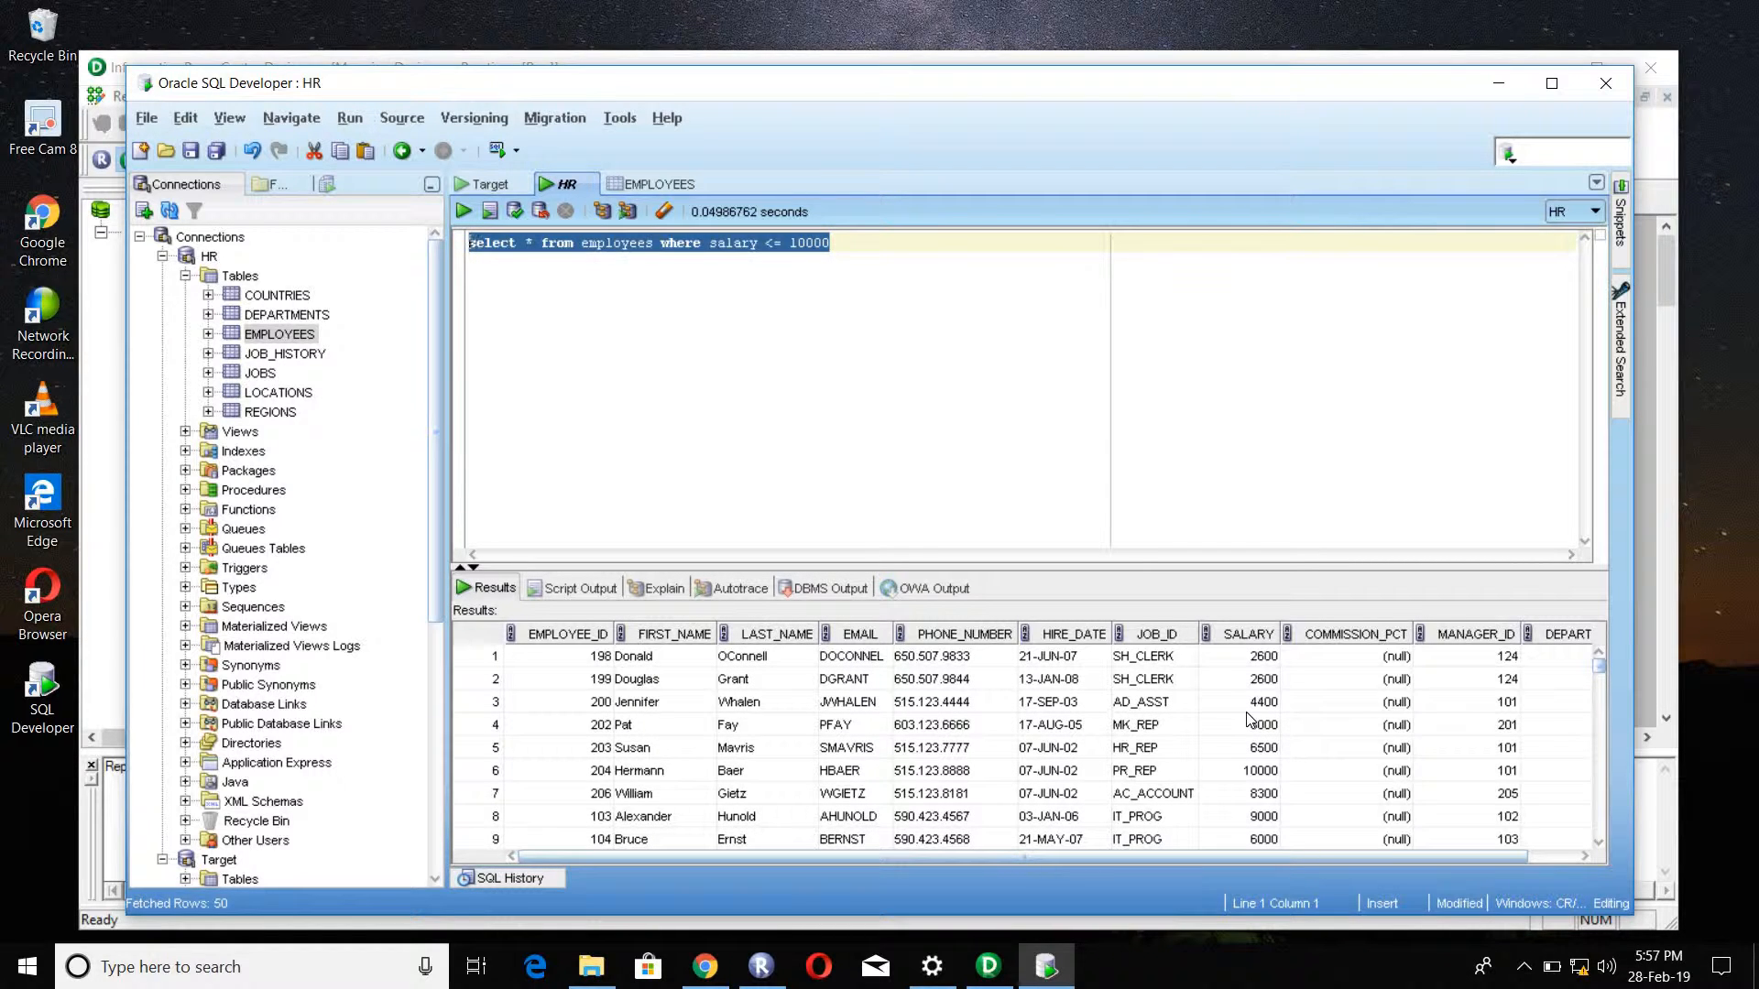
pyautogui.scroll(-12, 1248, 721)
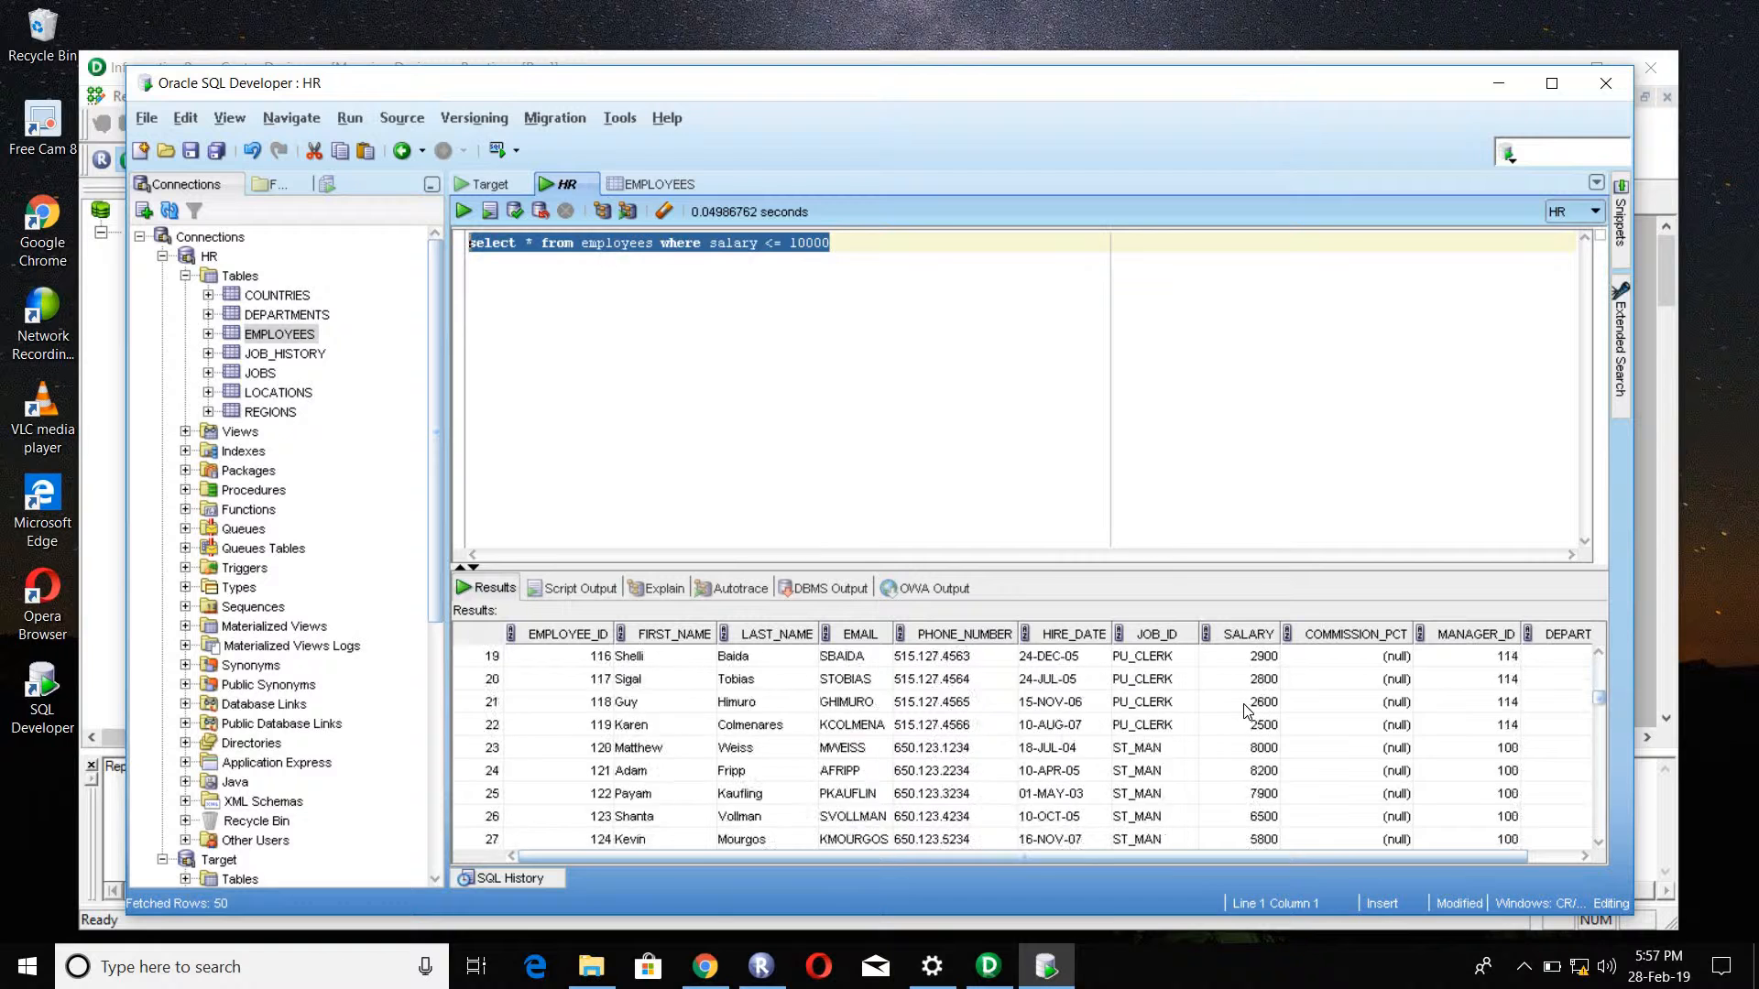
pyautogui.scroll(-15, 1247, 711)
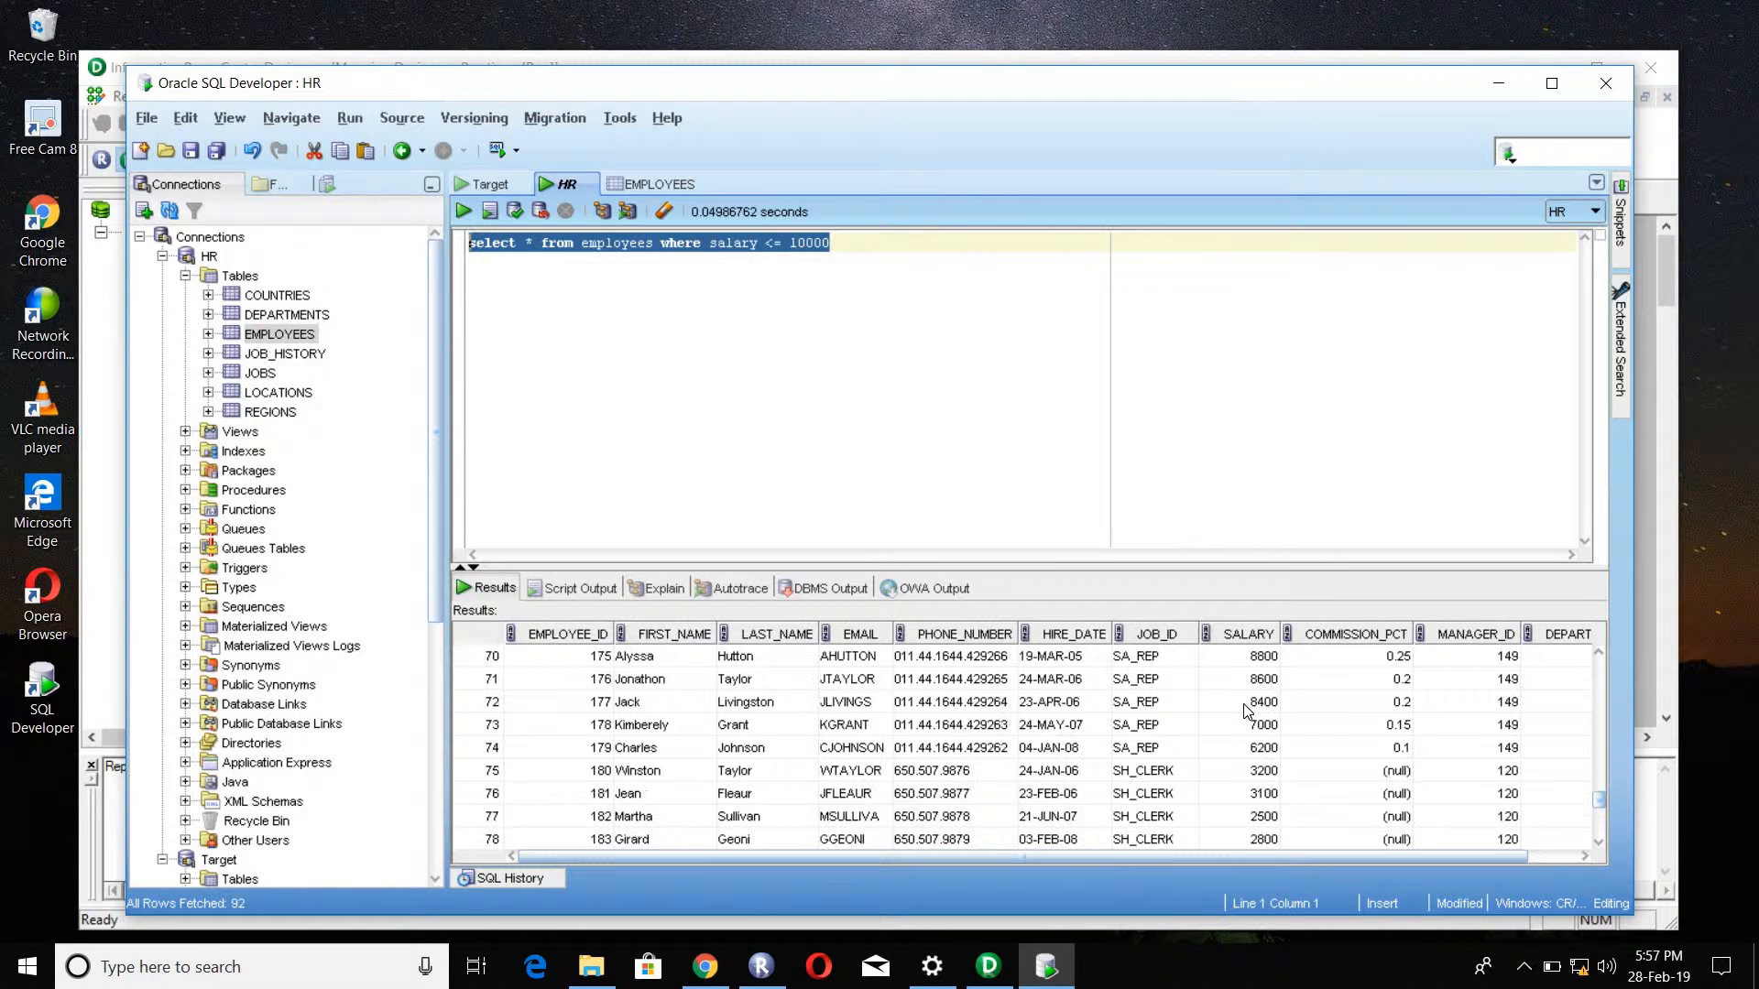
pyautogui.click(852, 241)
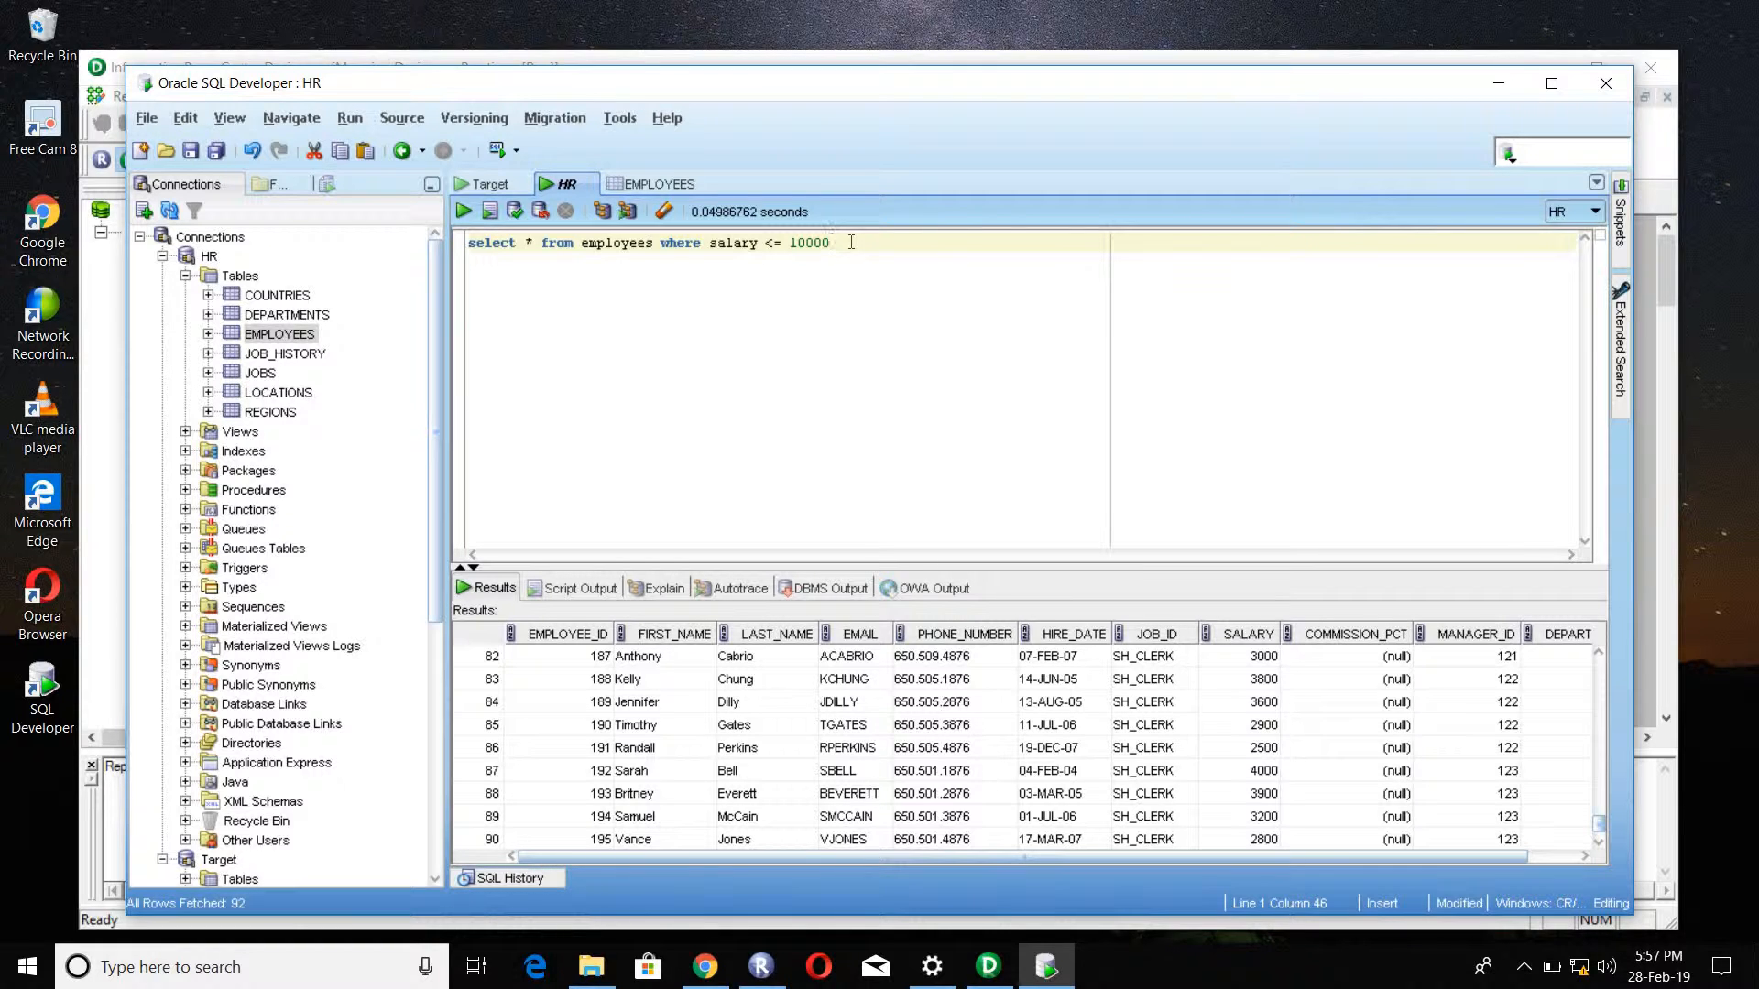
# Step: Switch to Informatica PowerCenter Designer and clear the existing T_EMP definition from the Target Designer workspace
pyautogui.click(988, 966)
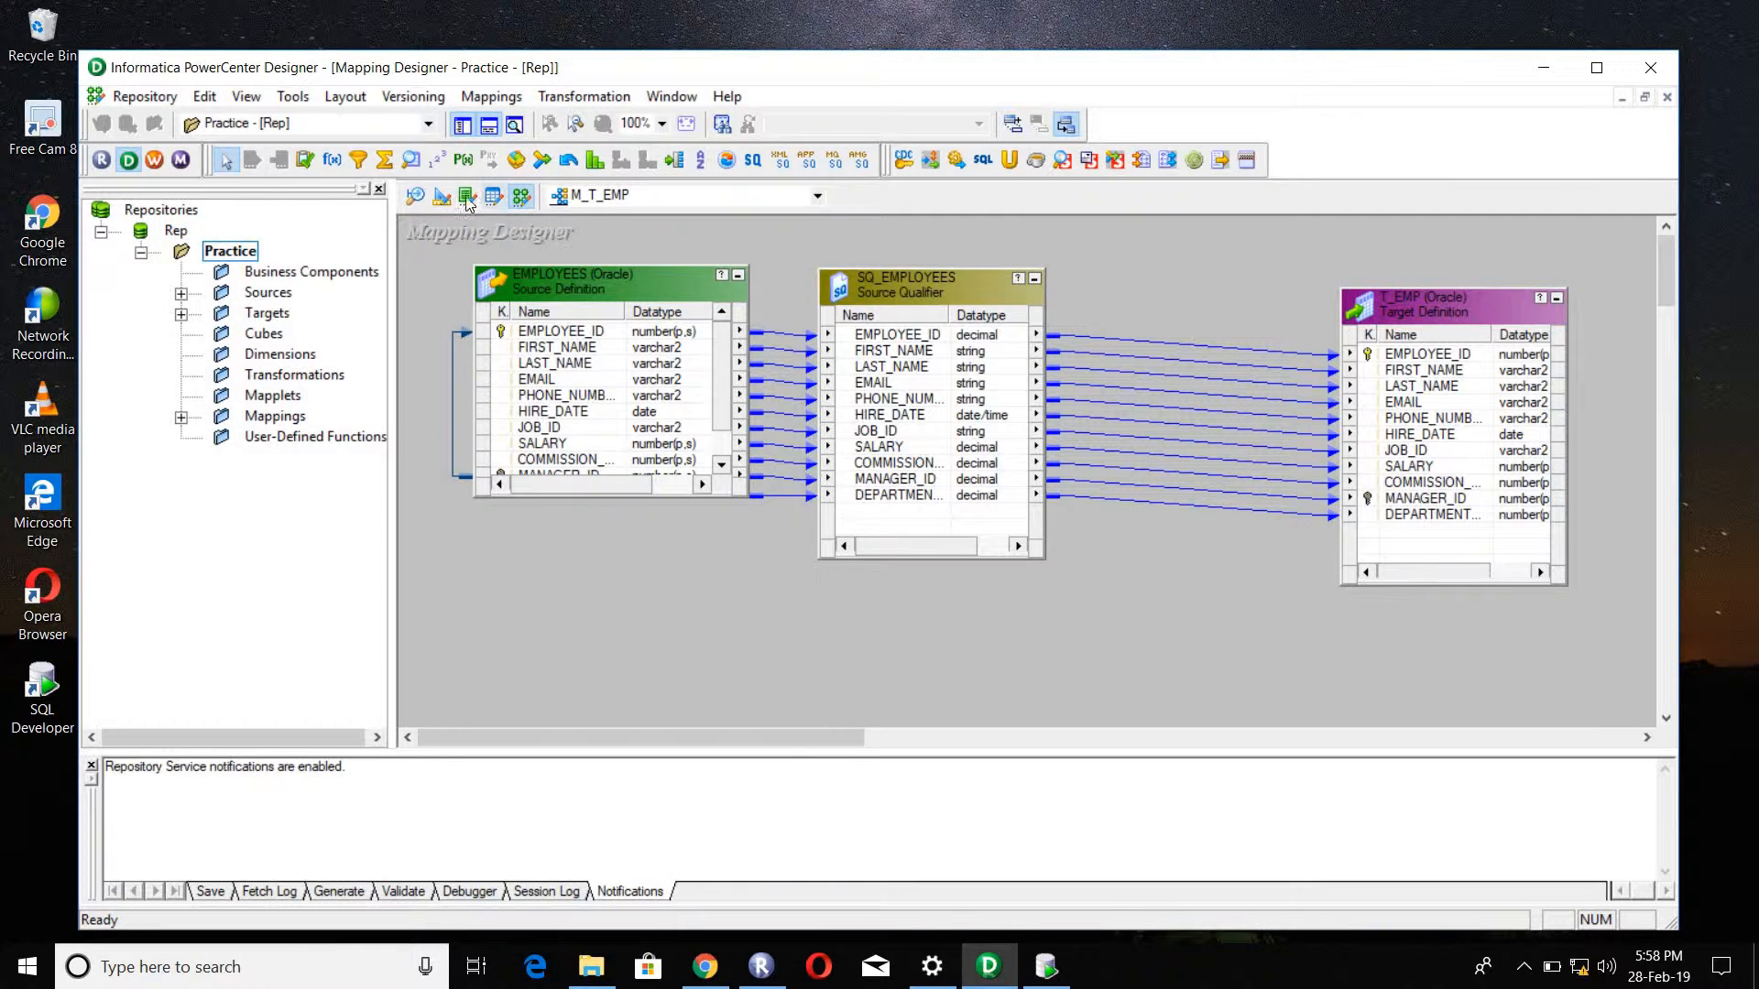
pyautogui.click(419, 198)
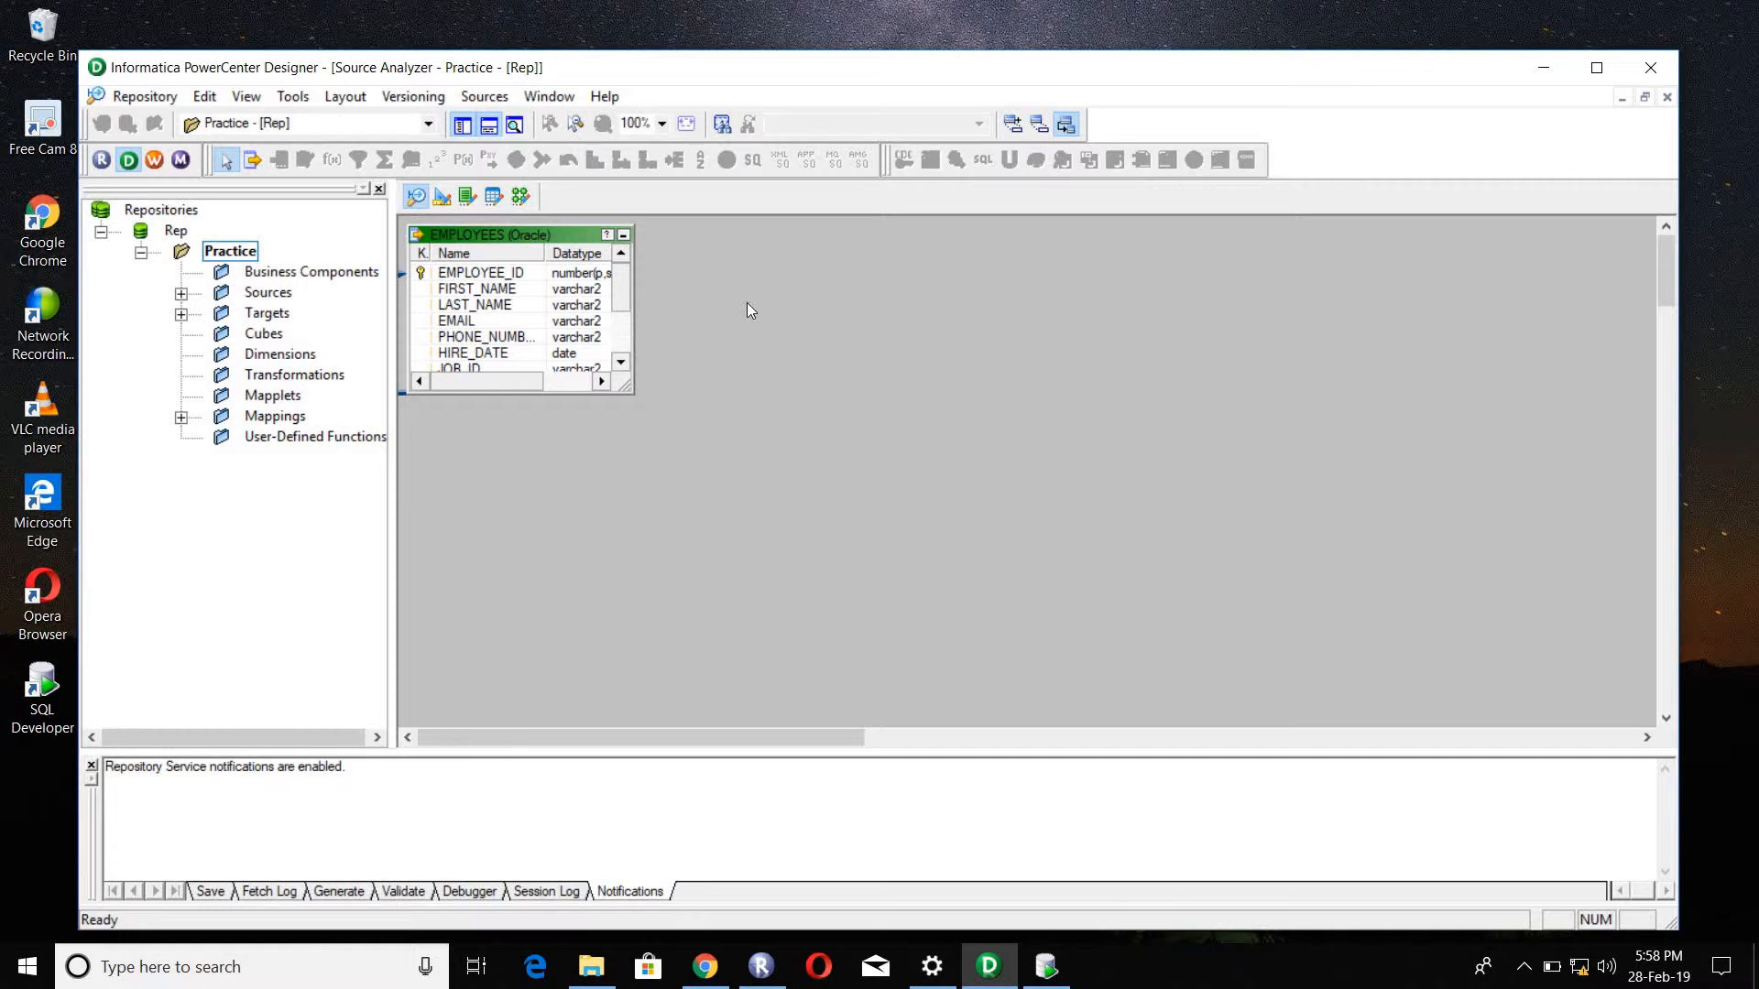
pyautogui.click(445, 207)
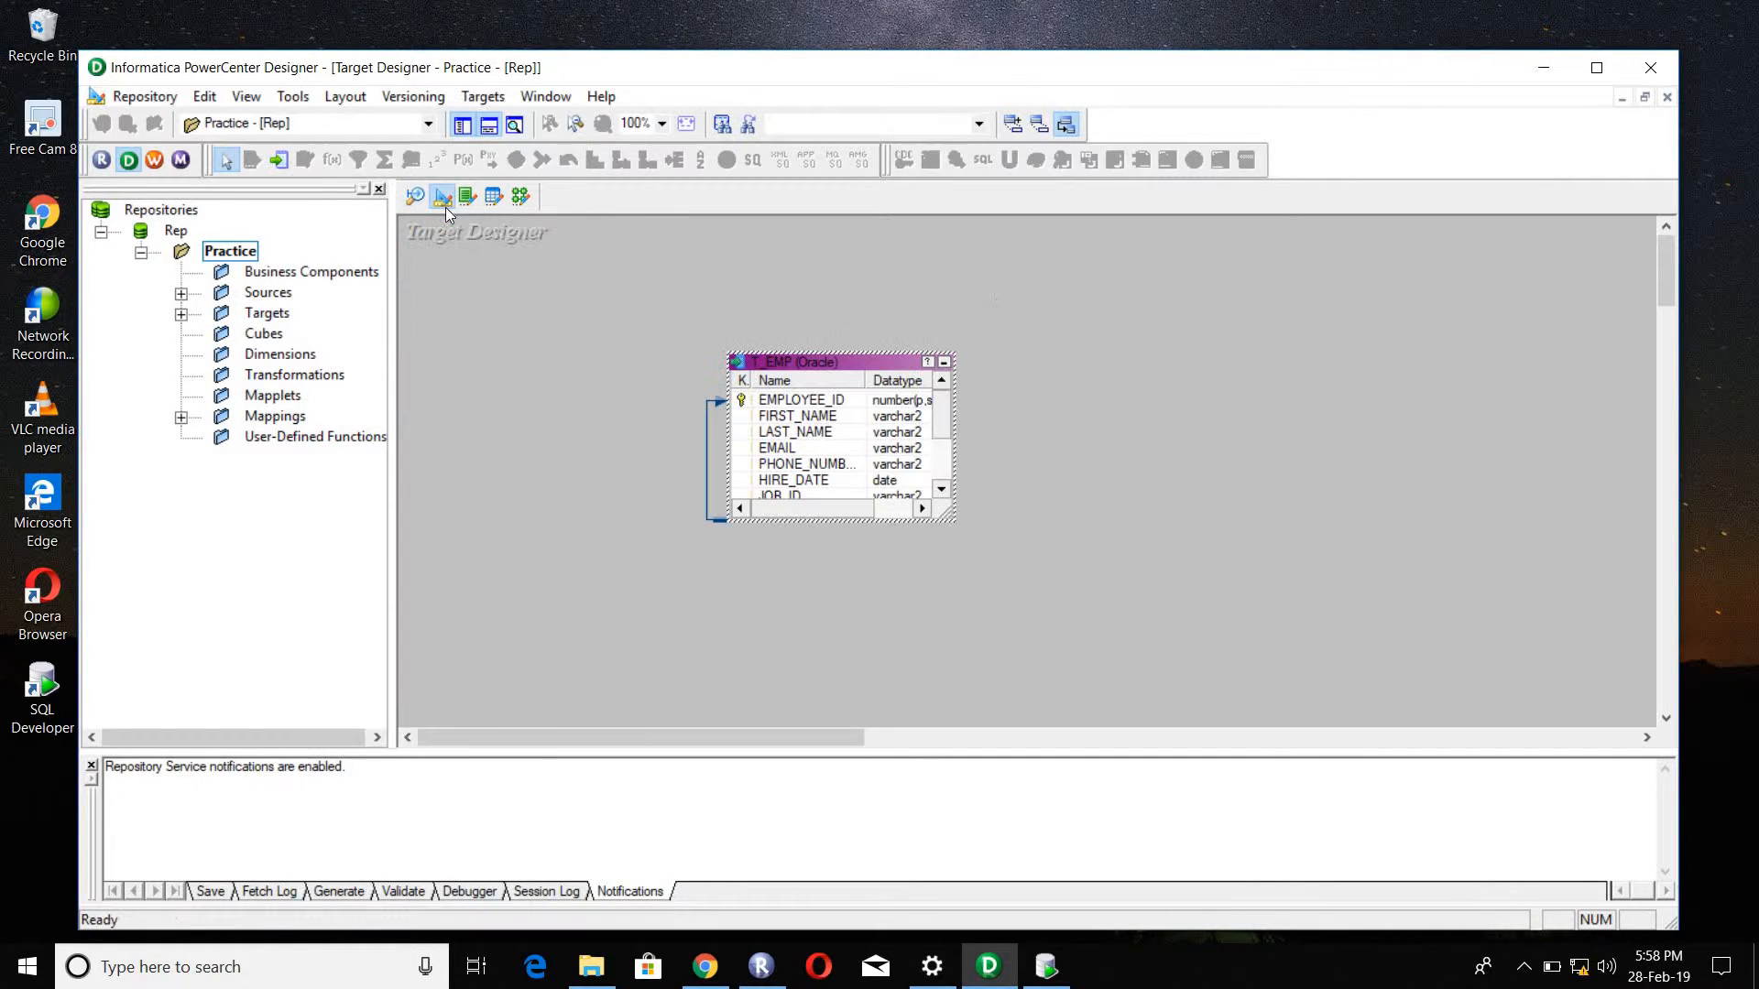
pyautogui.rightClick(1072, 314)
pyautogui.click(1104, 346)
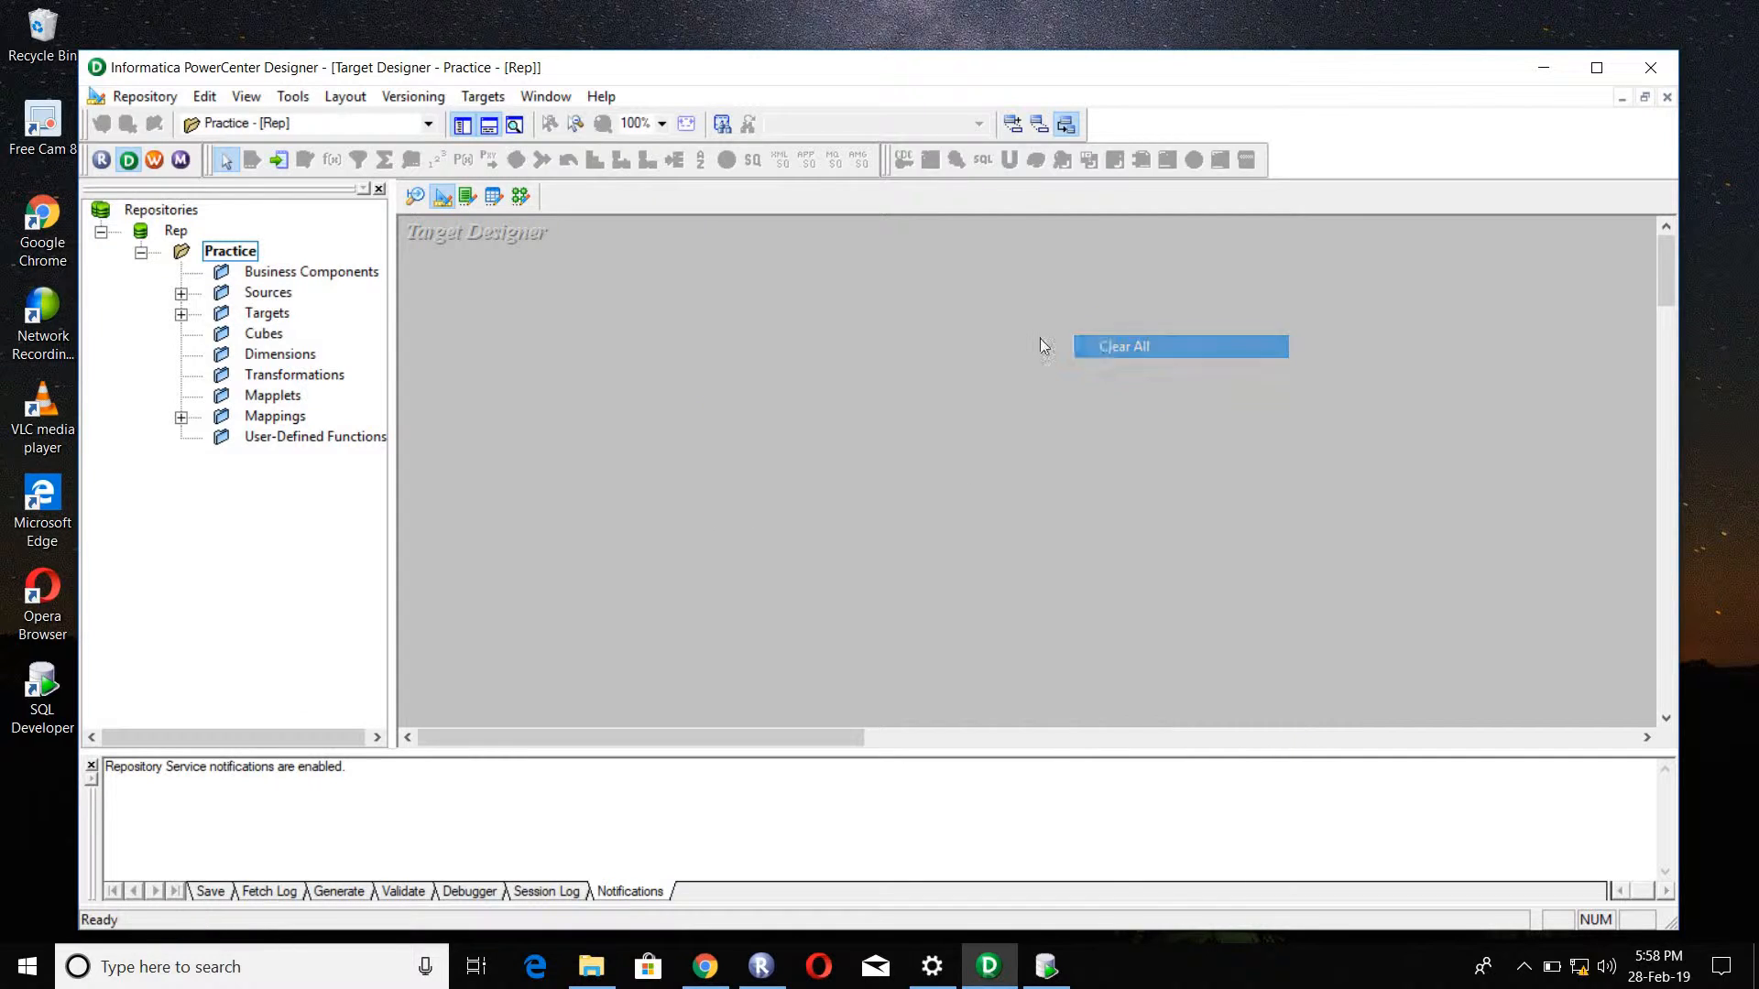
# Step: Add the EMPLOYEES definition from the Source group to the Target Designer workspace and dismiss the deleted-target warnings
pyautogui.click(181, 293)
pyautogui.click(221, 314)
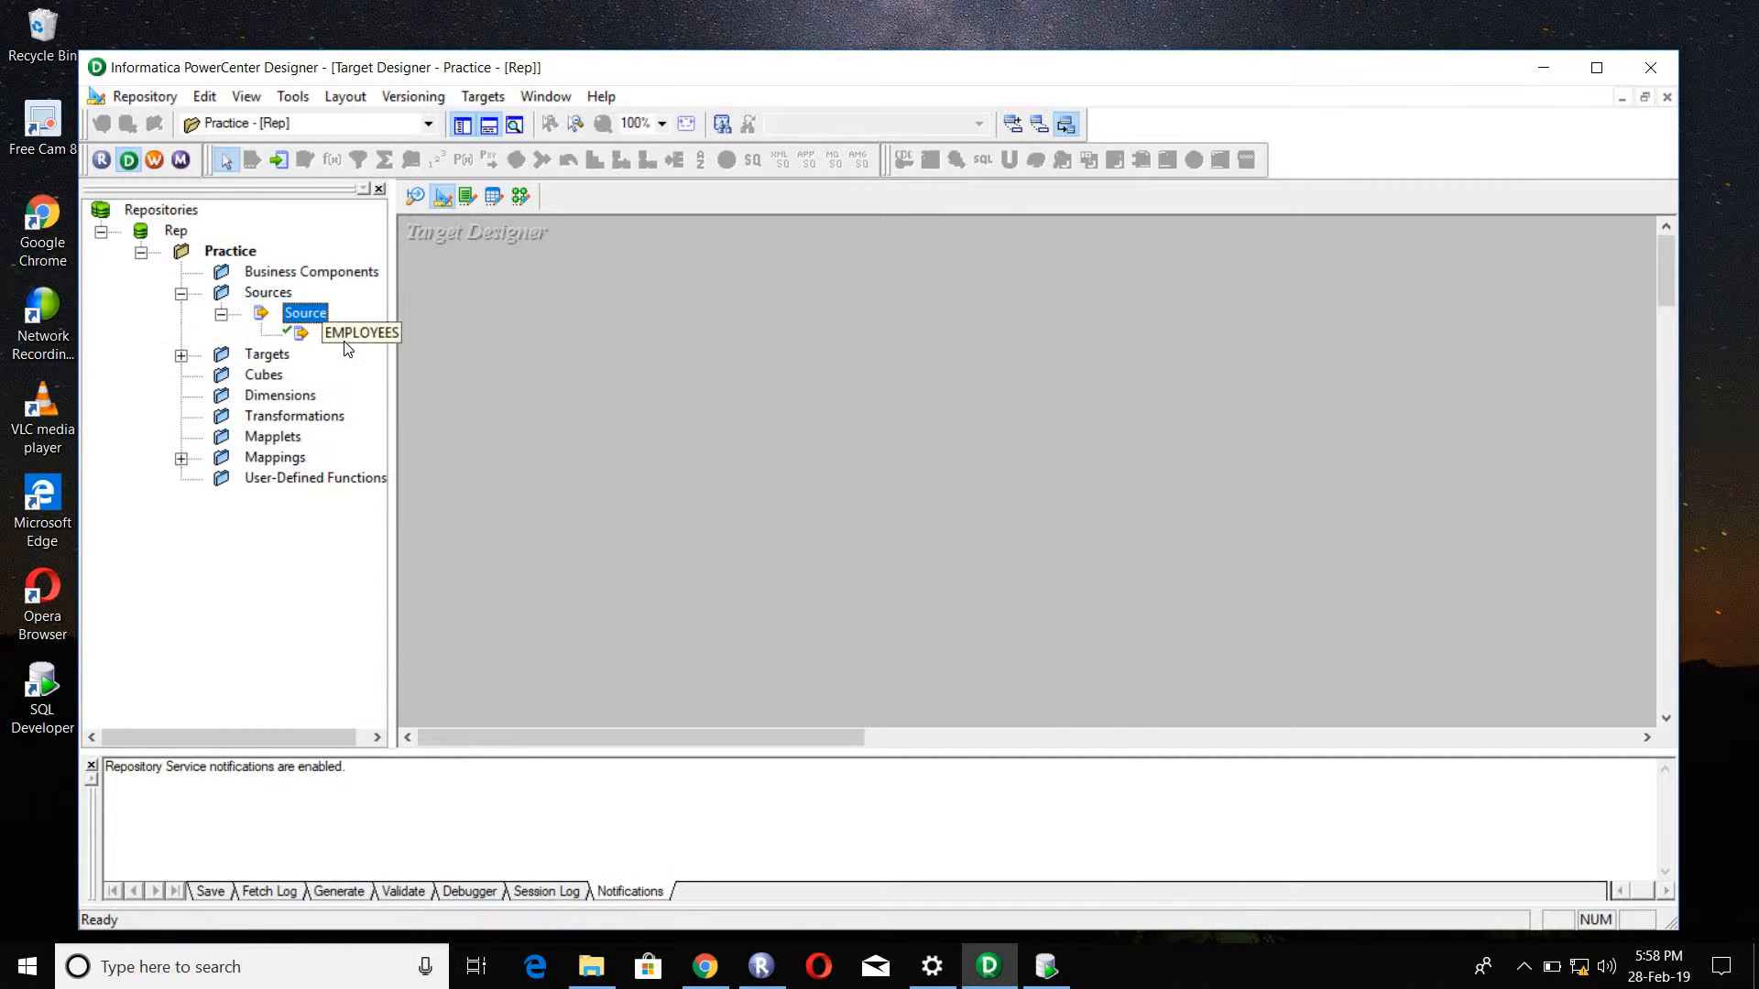
pyautogui.moveTo(348, 335); pyautogui.dragTo(822, 339)
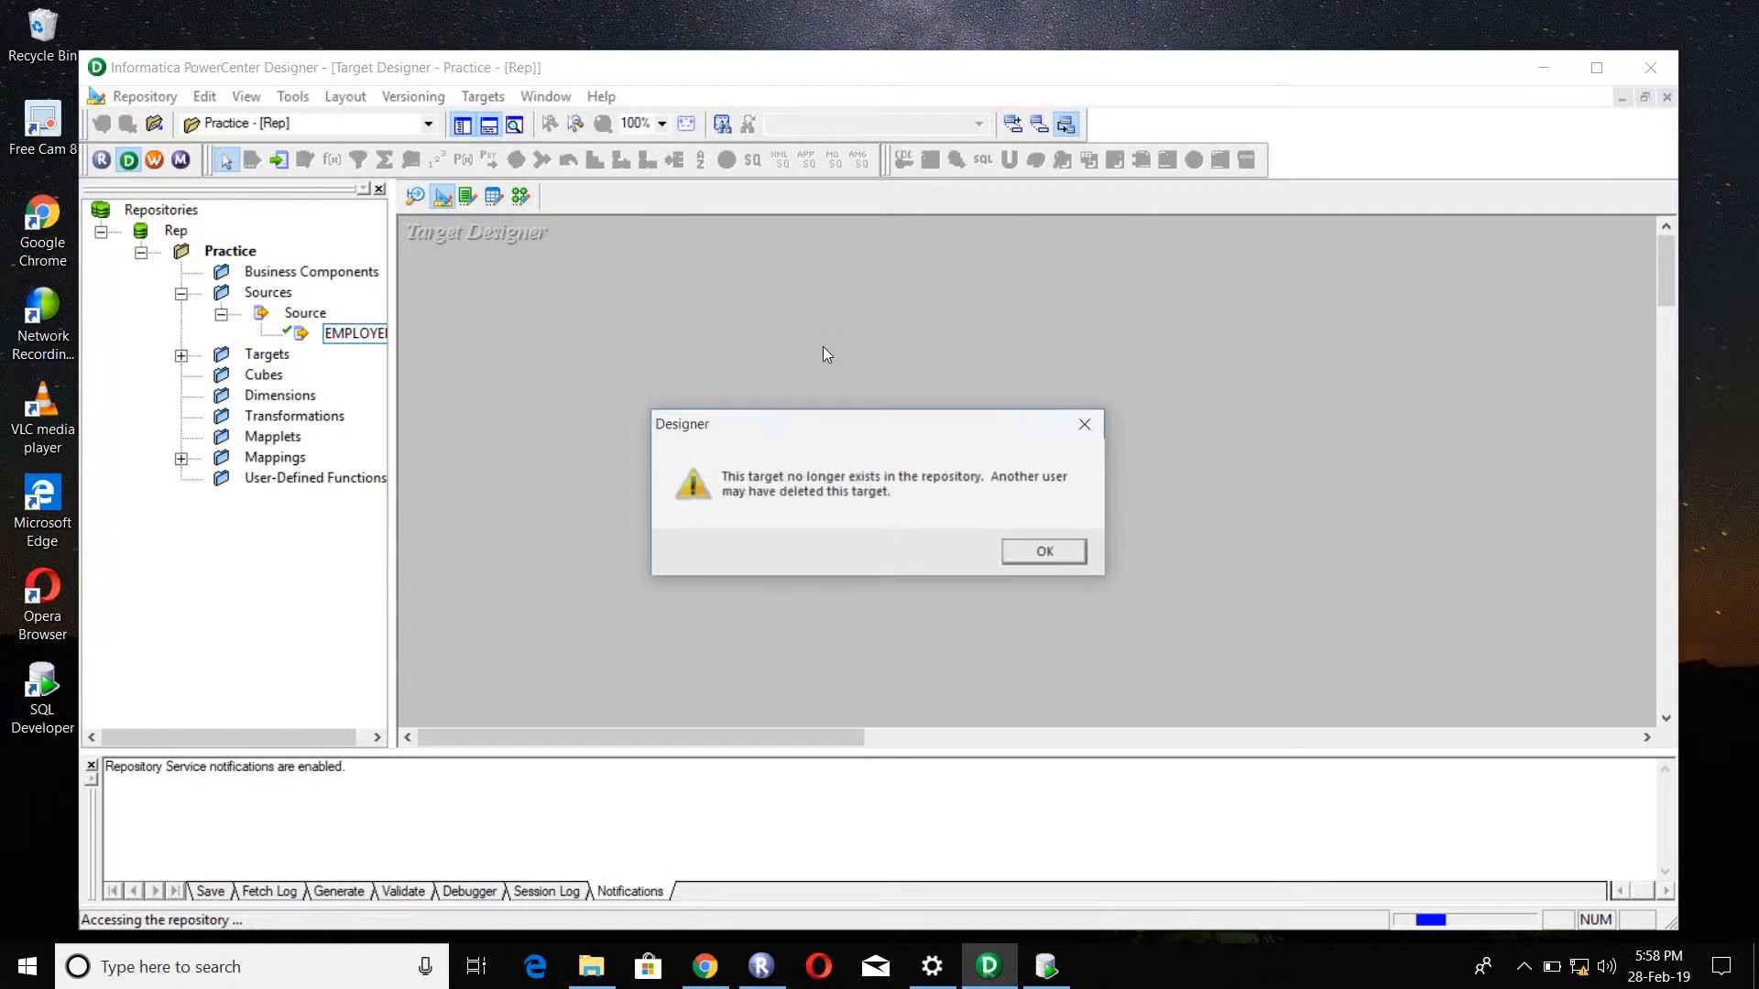
pyautogui.click(1052, 557)
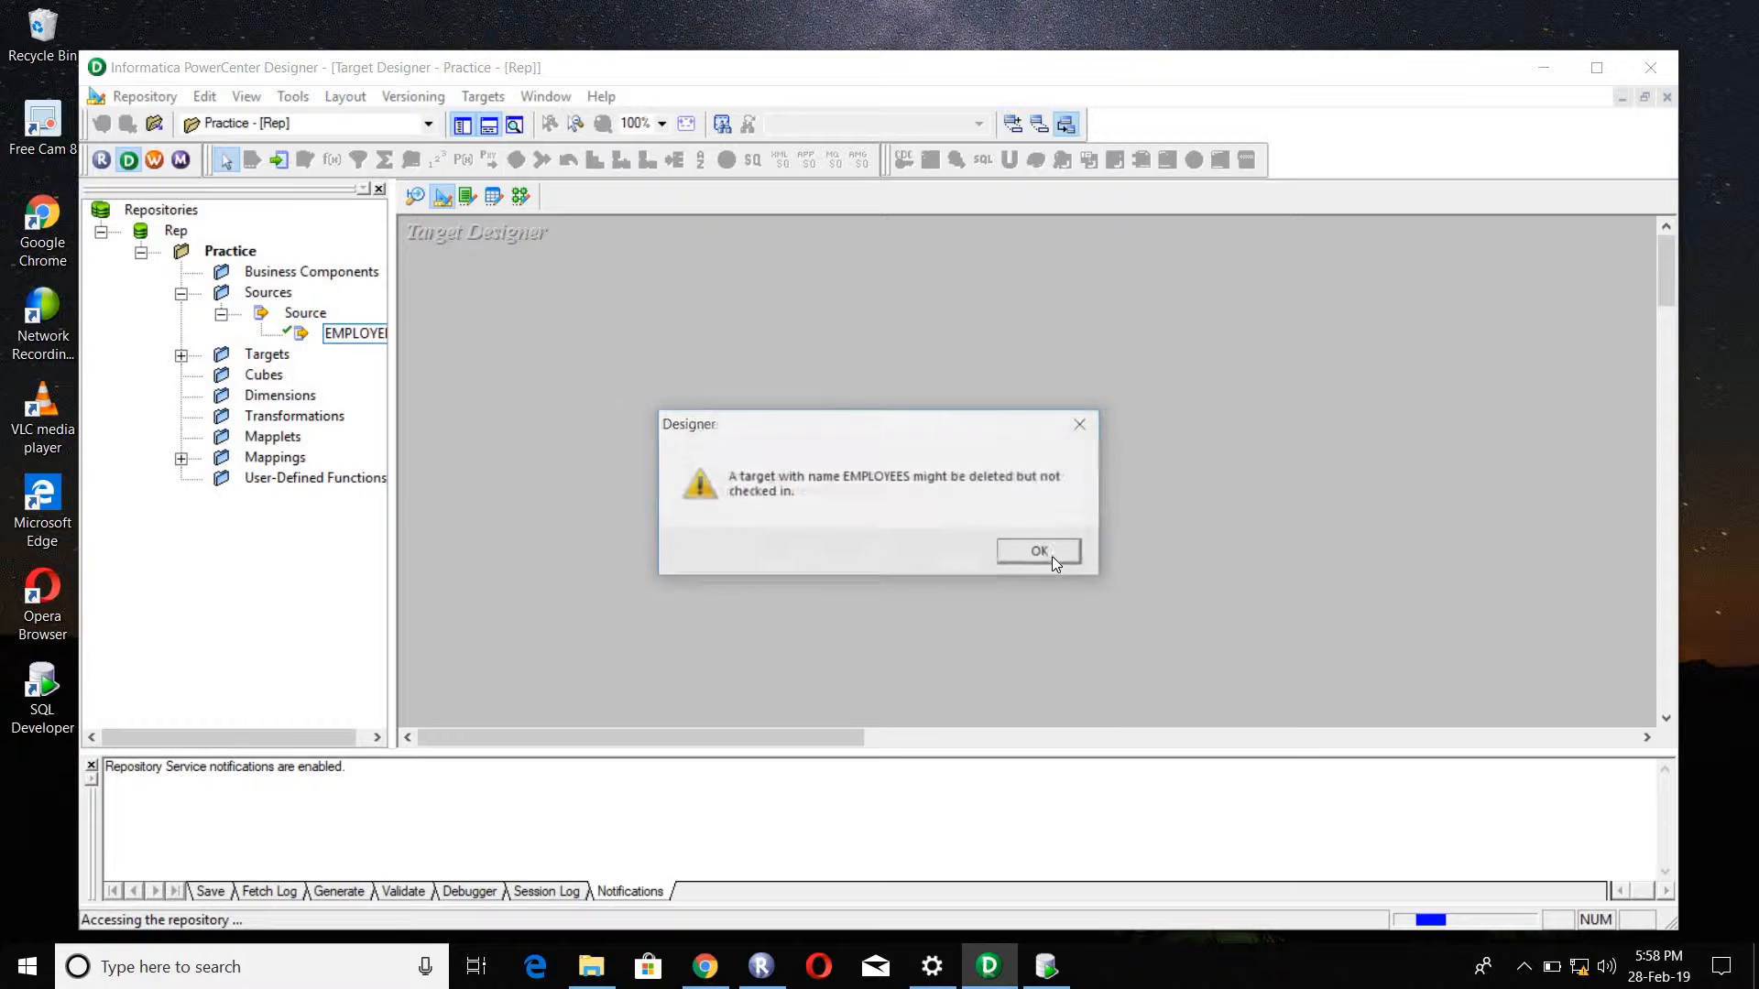
pyautogui.click(1041, 552)
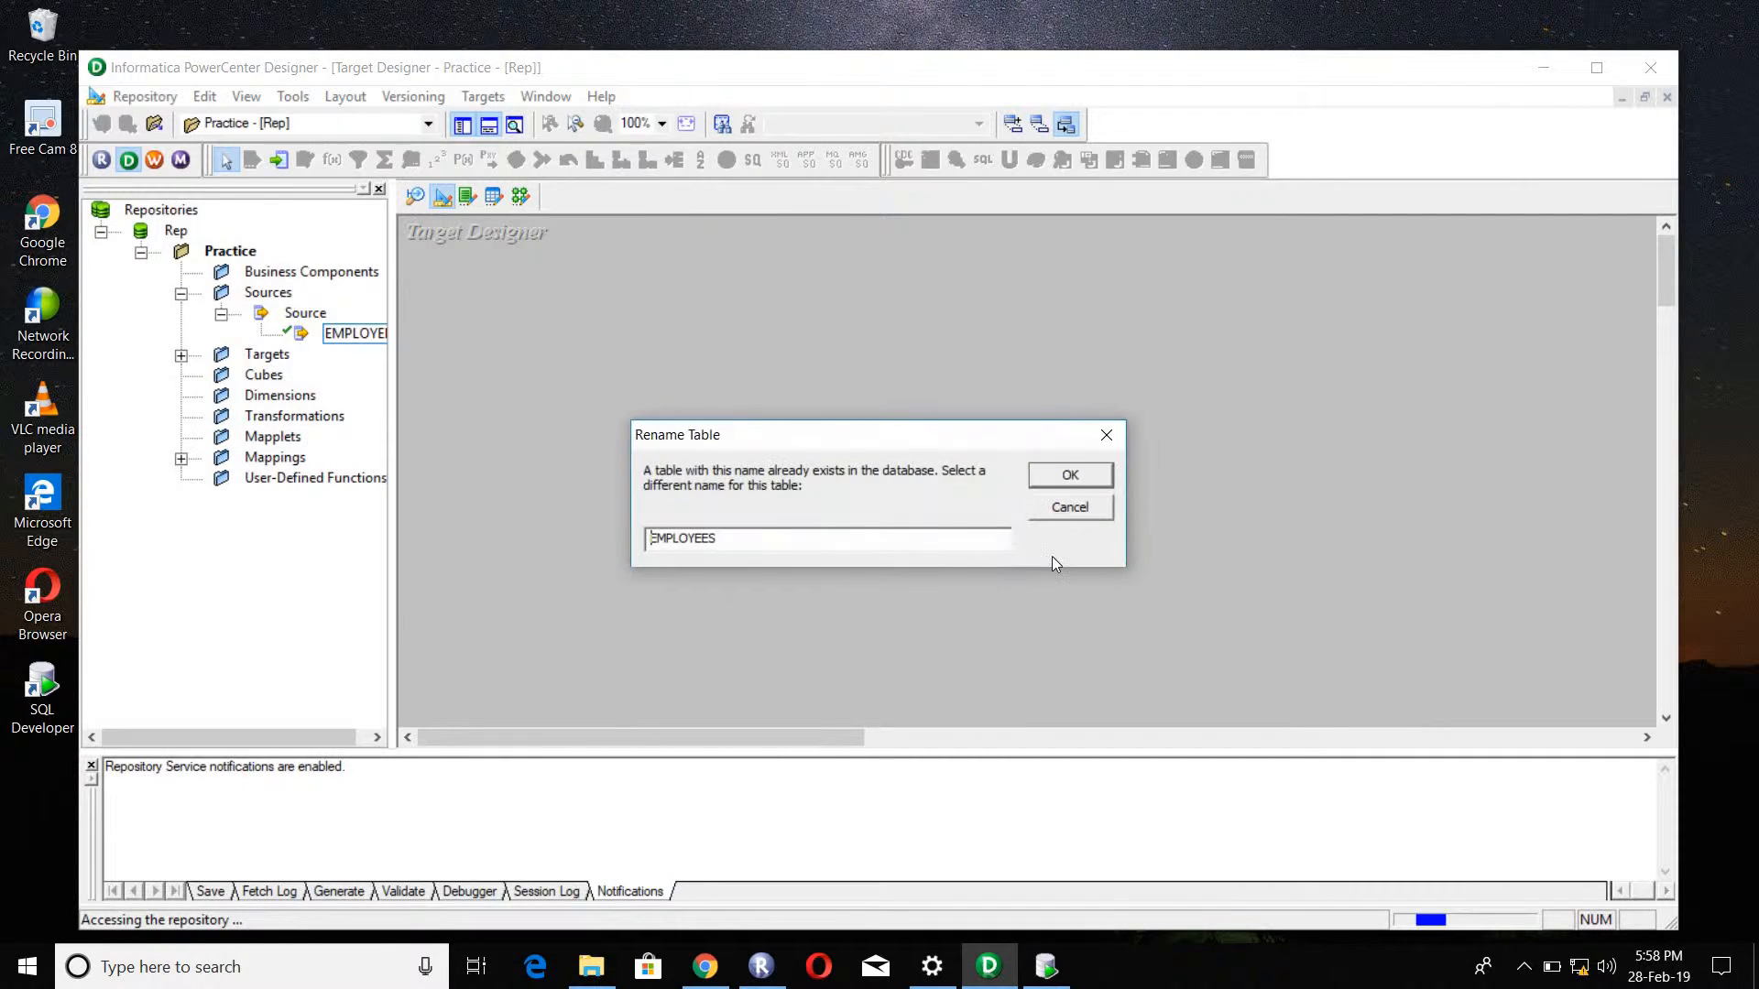
# Step: Name the new target table TB_EMP_SAL10K and confirm its creation
pyautogui.doubleClick(788, 535)
pyautogui.write('TB_EMP_SAL10K')
pyautogui.click(1072, 485)
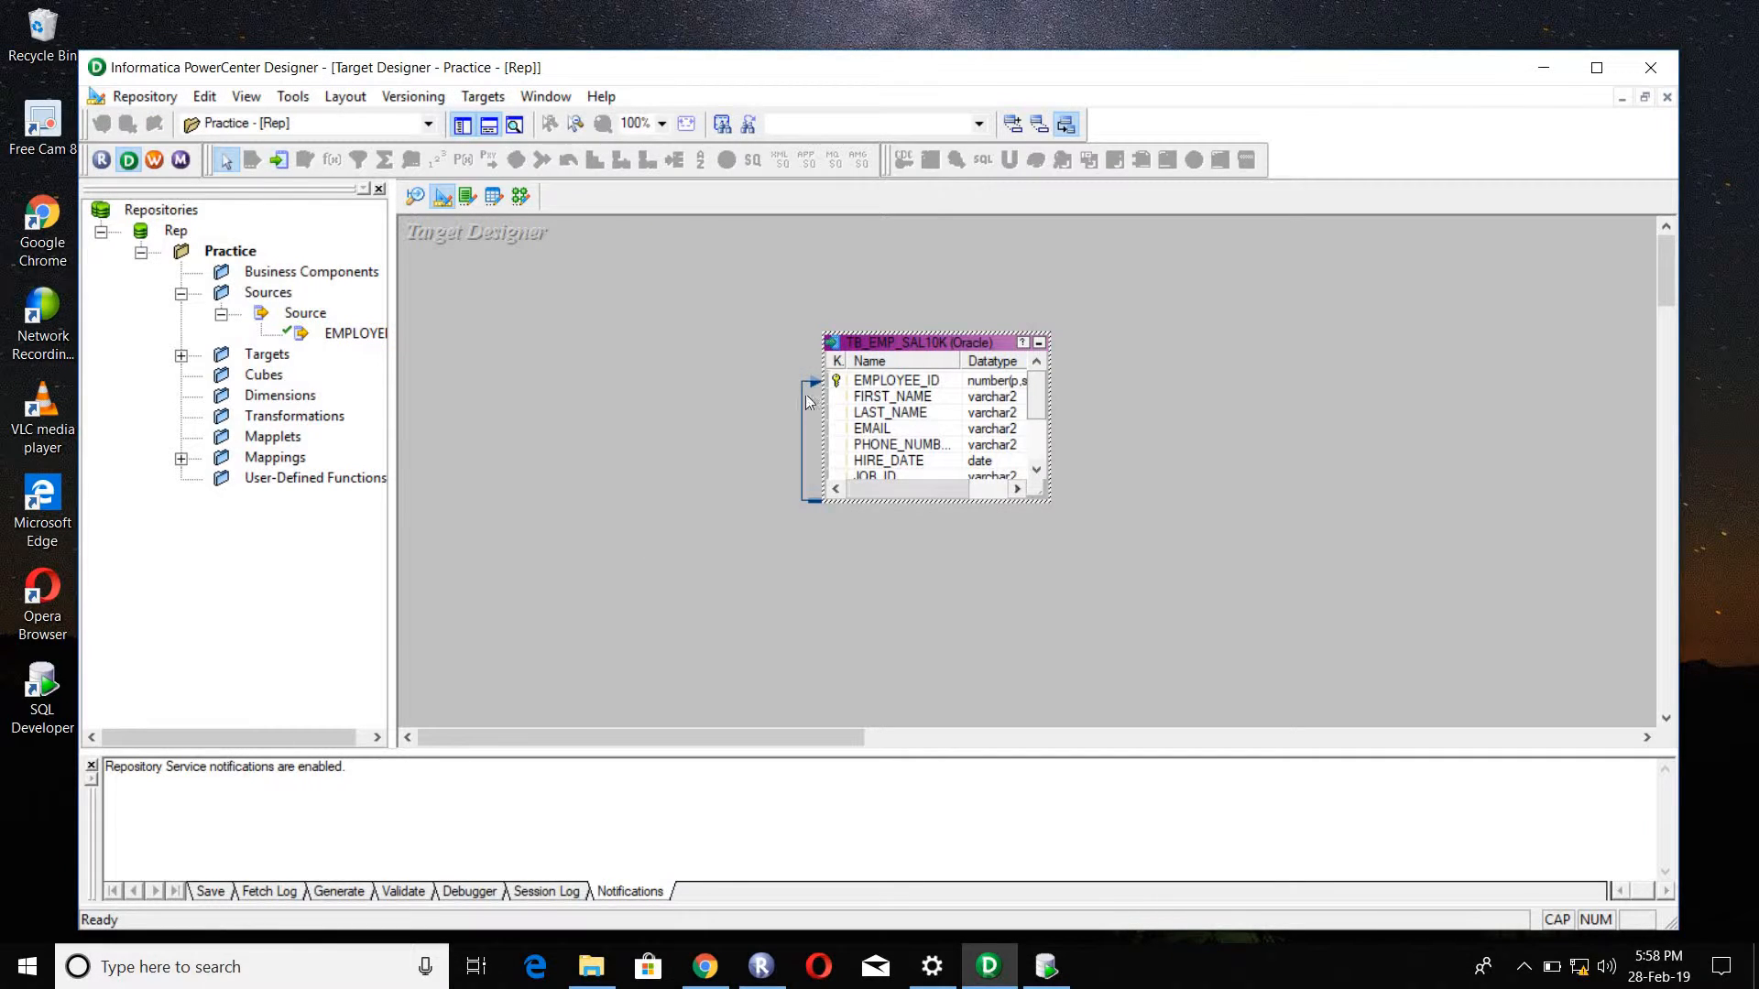
# Step: Start generating and executing the SQL for the TB_EMP_SAL10K target with the foreign key and drop table options turned off
pyautogui.doubleClick(874, 346)
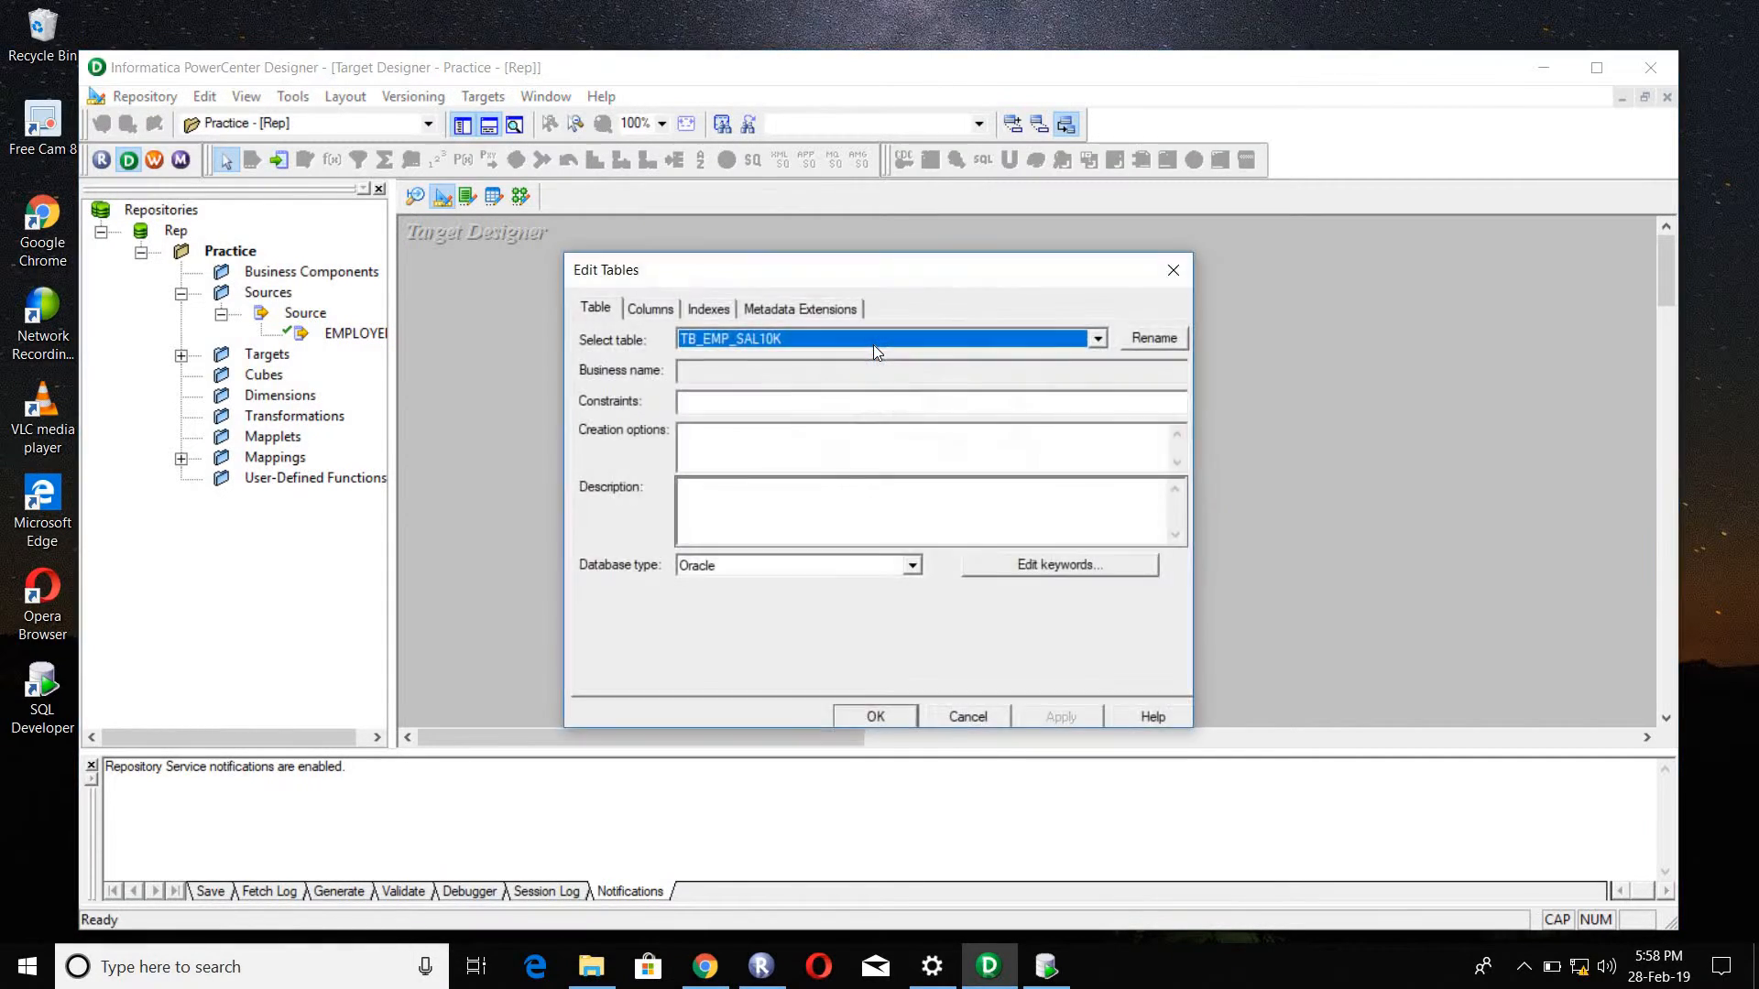
pyautogui.click(1172, 272)
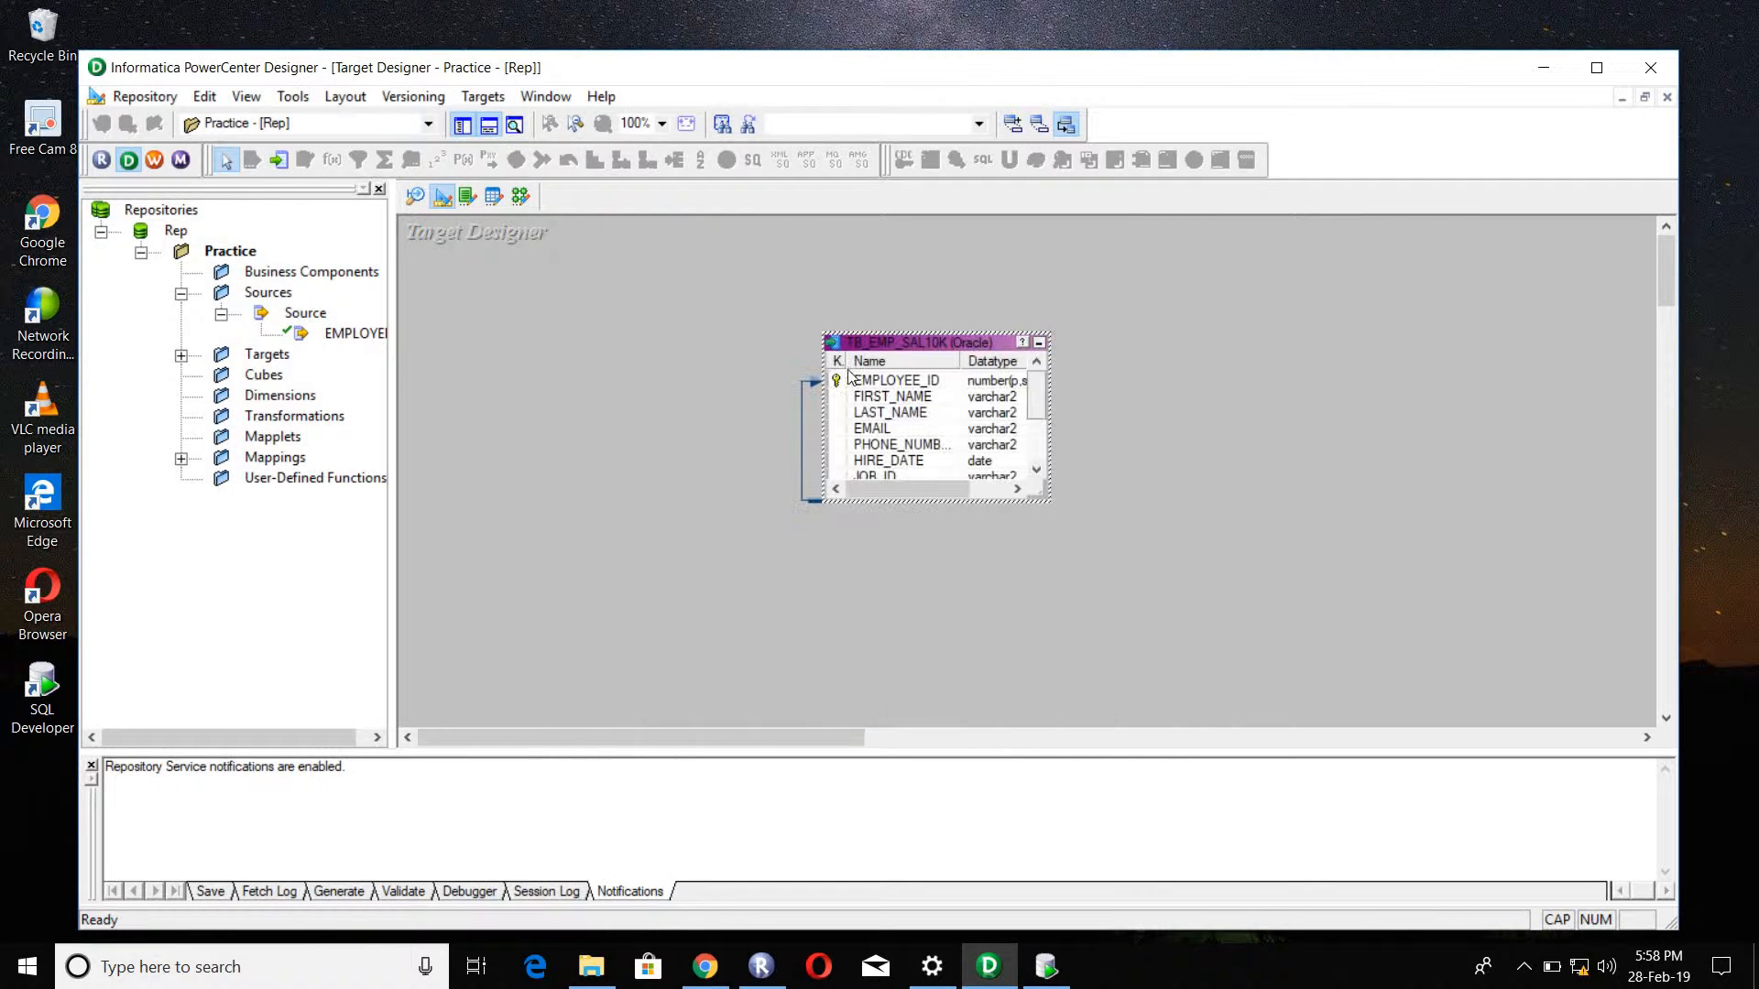
pyautogui.click(483, 96)
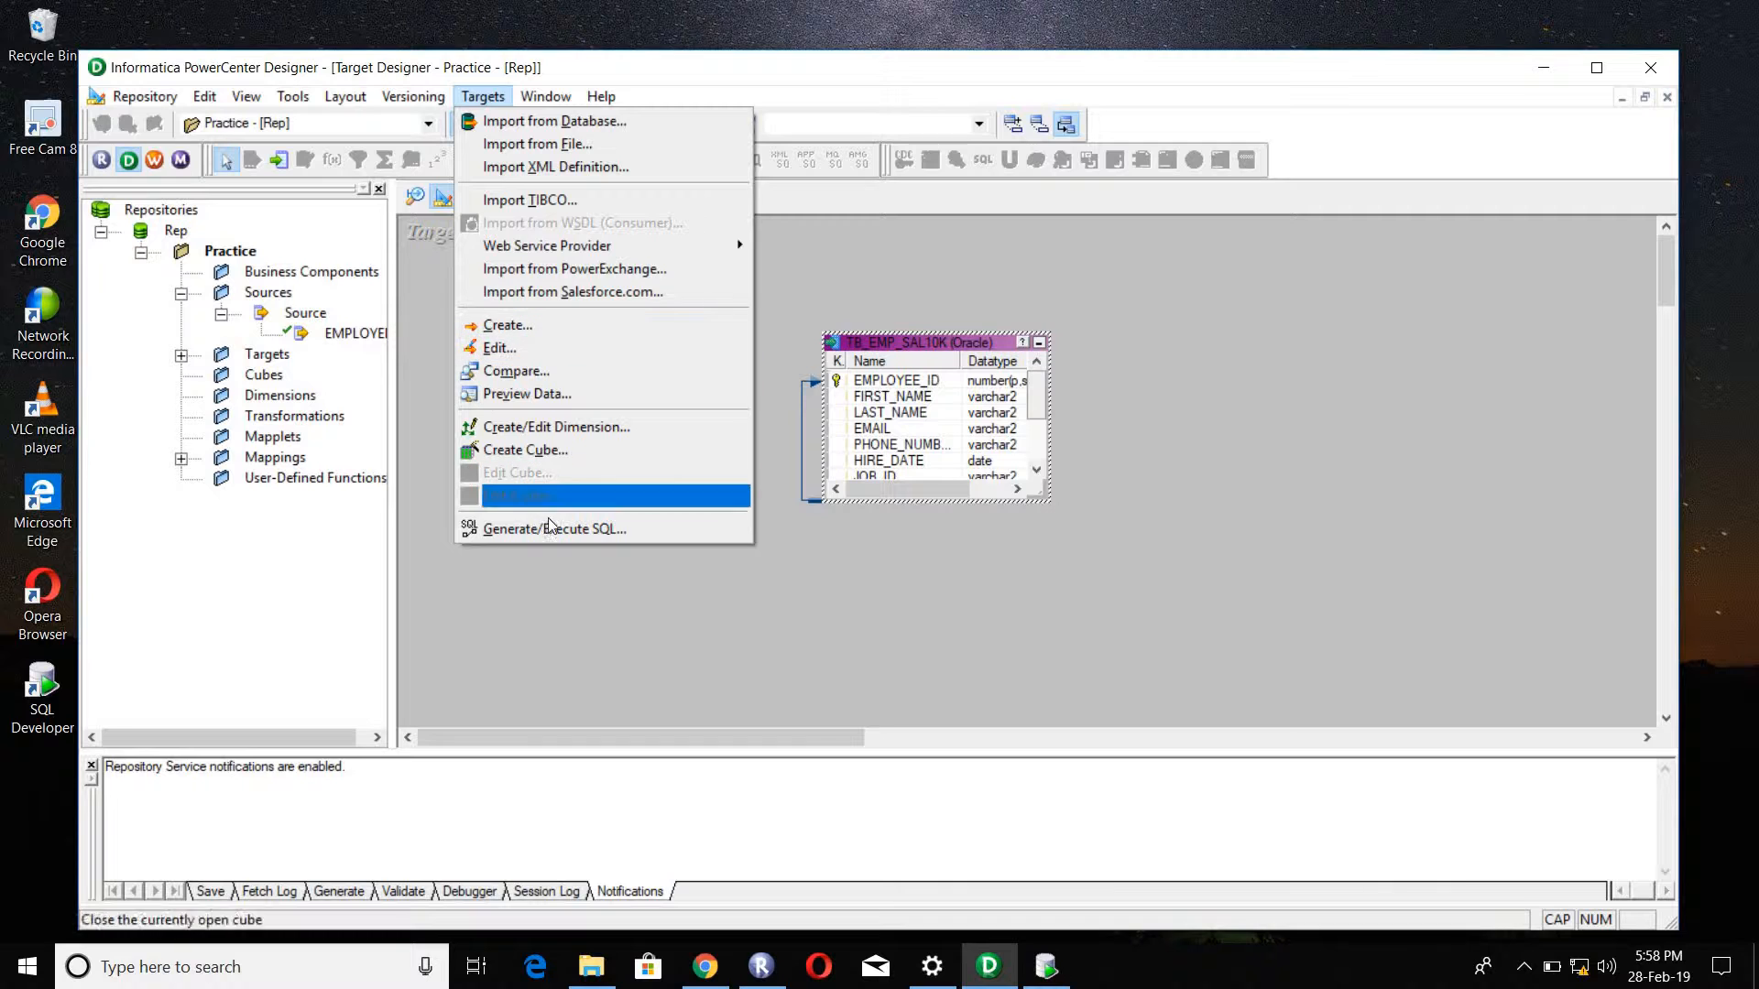
pyautogui.click(553, 530)
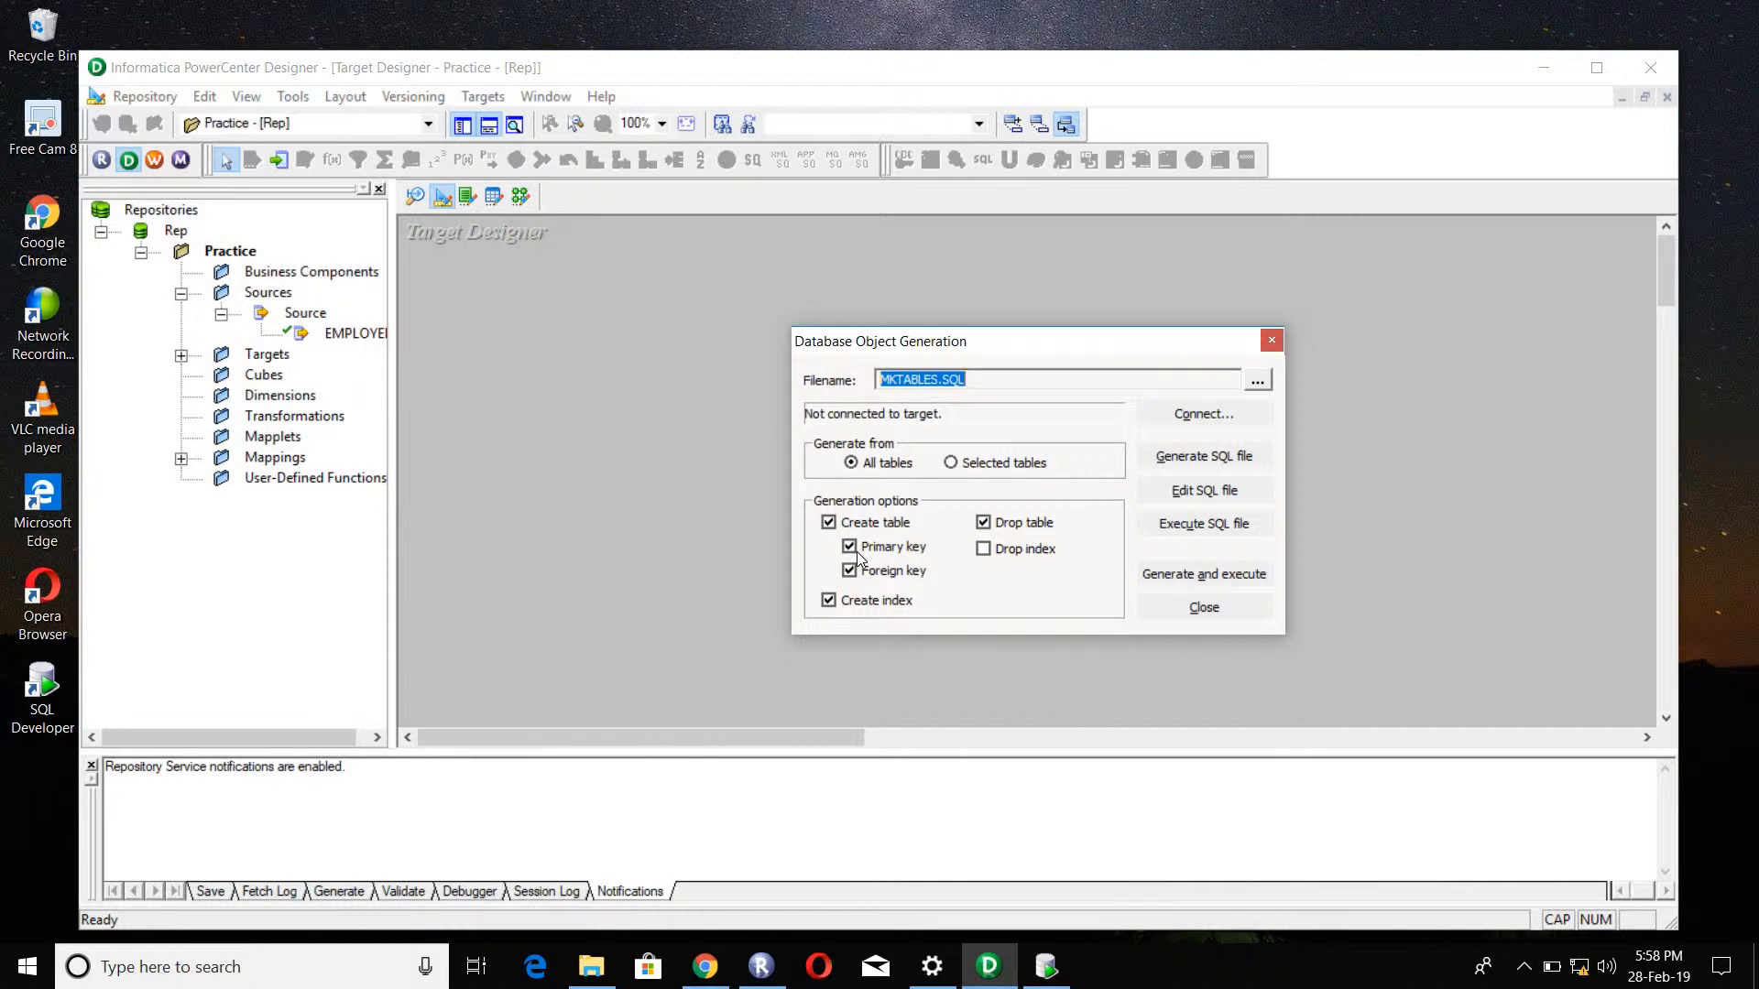
pyautogui.click(852, 572)
pyautogui.click(852, 572)
pyautogui.click(1015, 526)
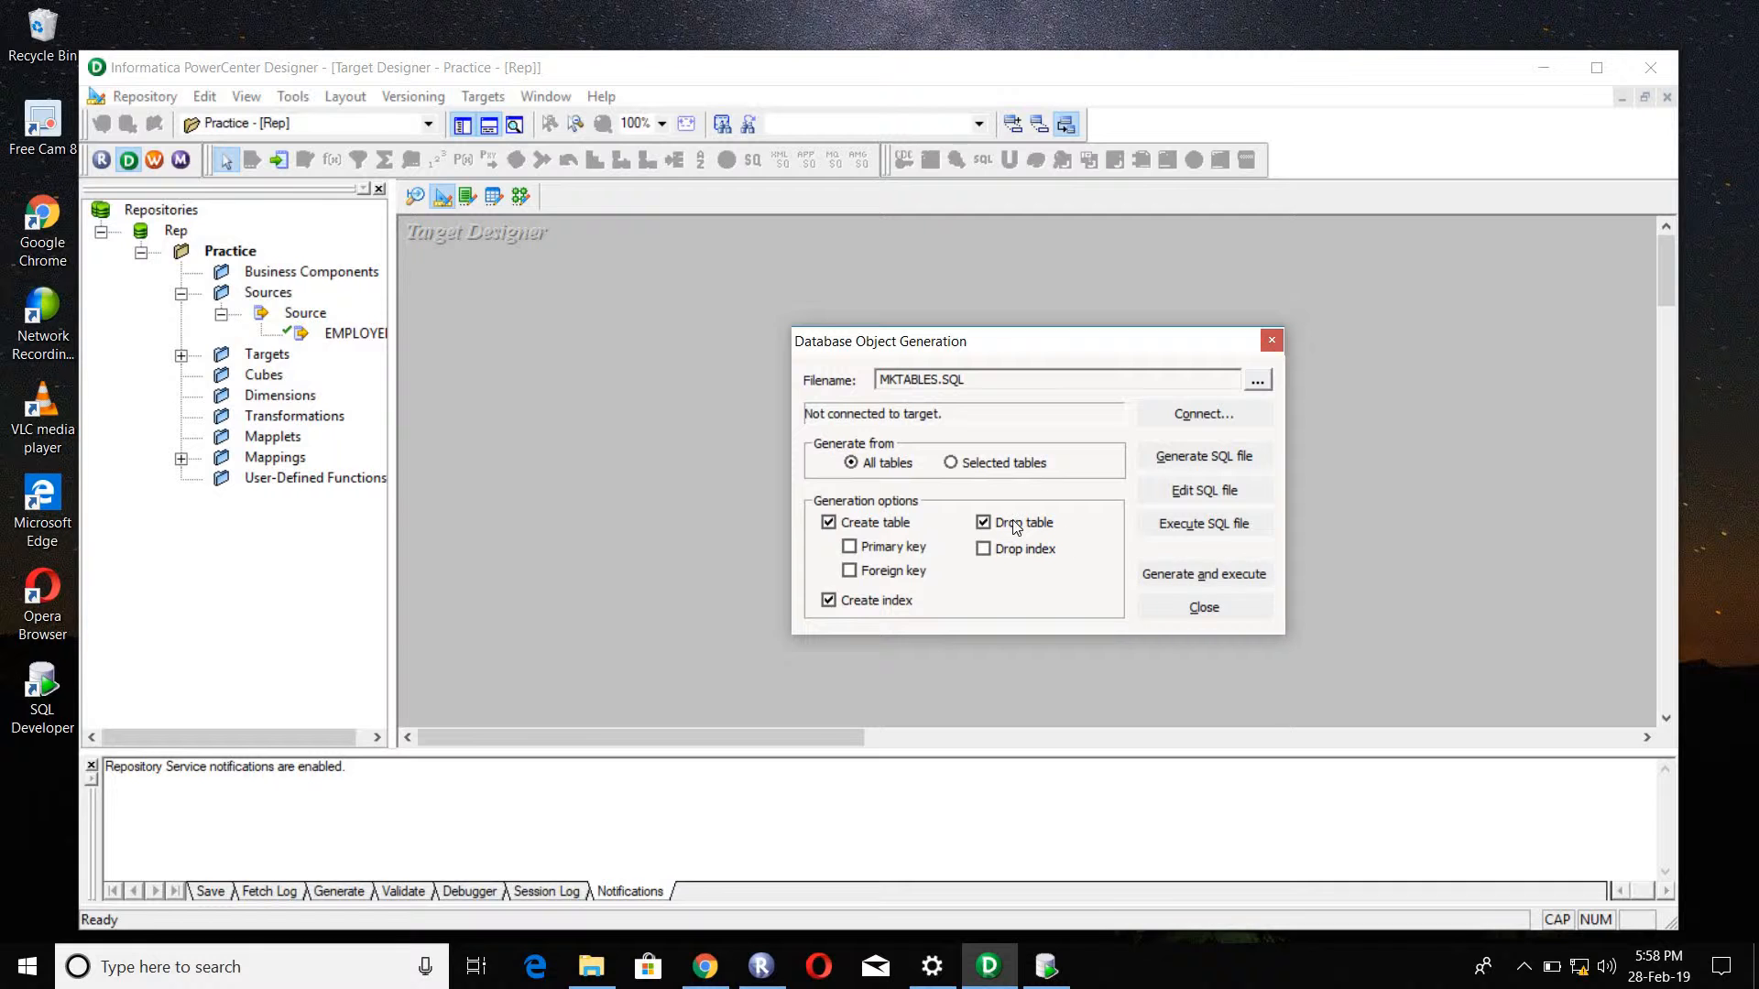
pyautogui.click(1203, 575)
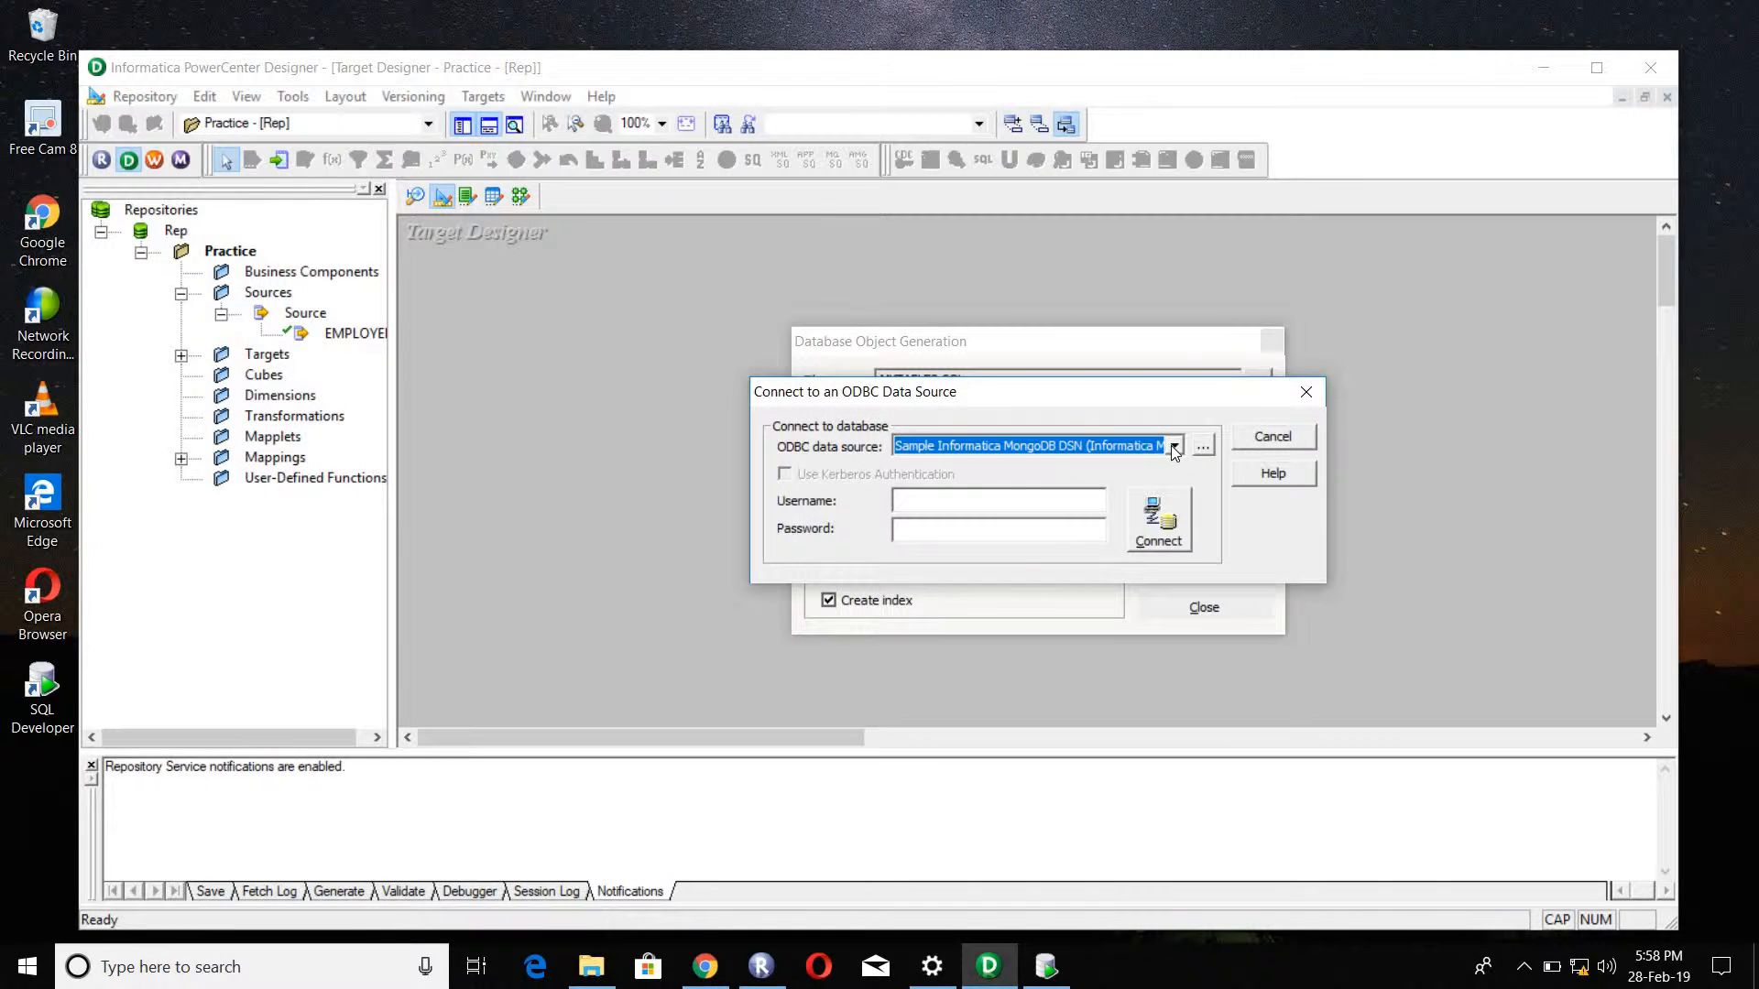
# Step: Connect to the Target (Oracle in OraDb11g_home1) data source with the database username and password, overwrite MKTABLES.SQL and close the generation dialog
pyautogui.click(1174, 448)
pyautogui.click(1048, 496)
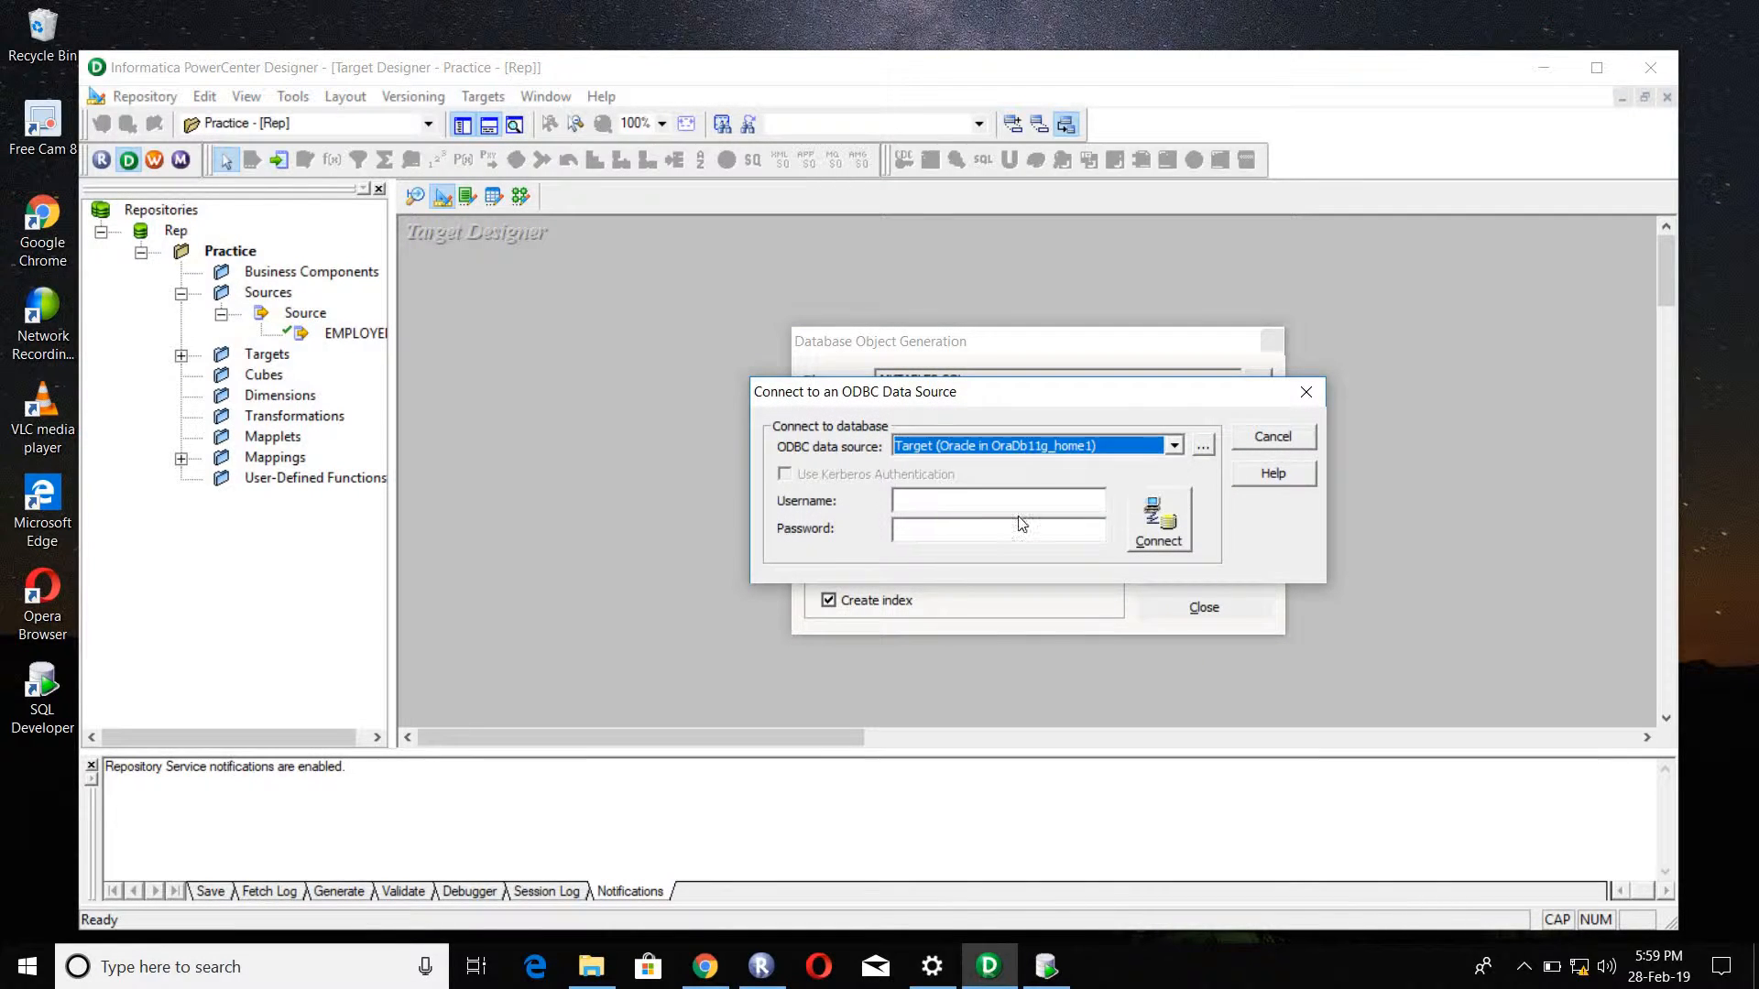
pyautogui.click(969, 498)
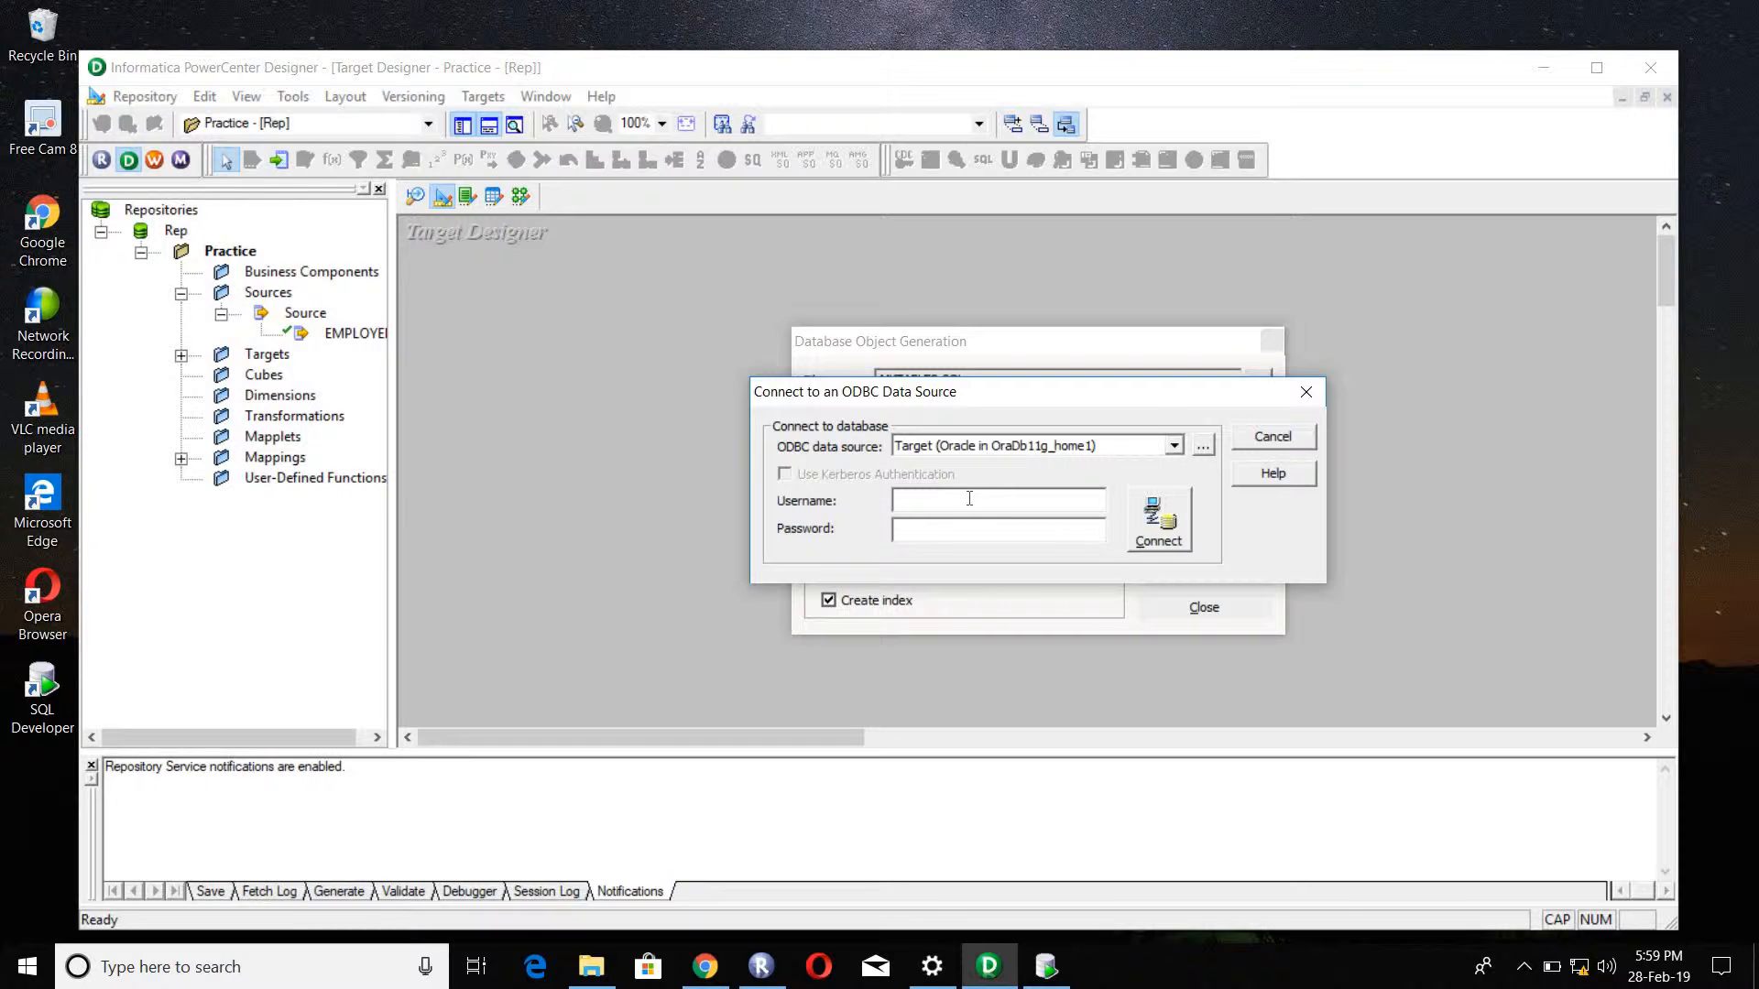
pyautogui.write('targetarget')
pyautogui.click(1163, 517)
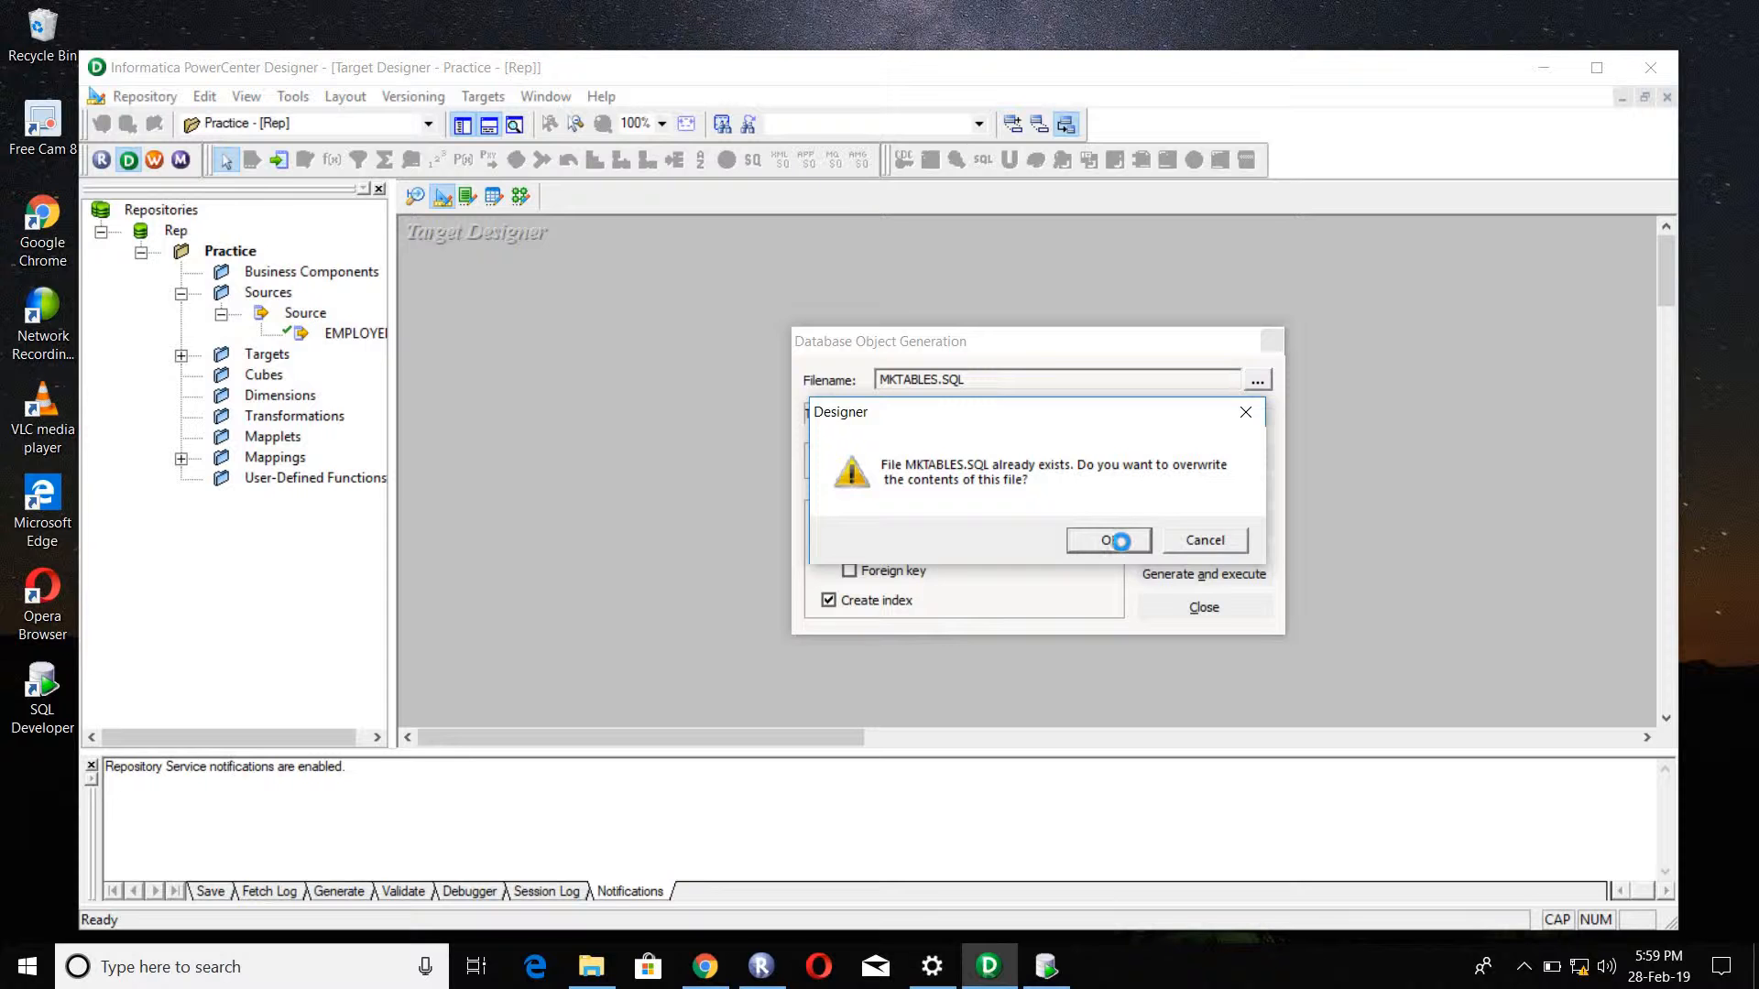
pyautogui.click(1110, 540)
pyautogui.click(1191, 608)
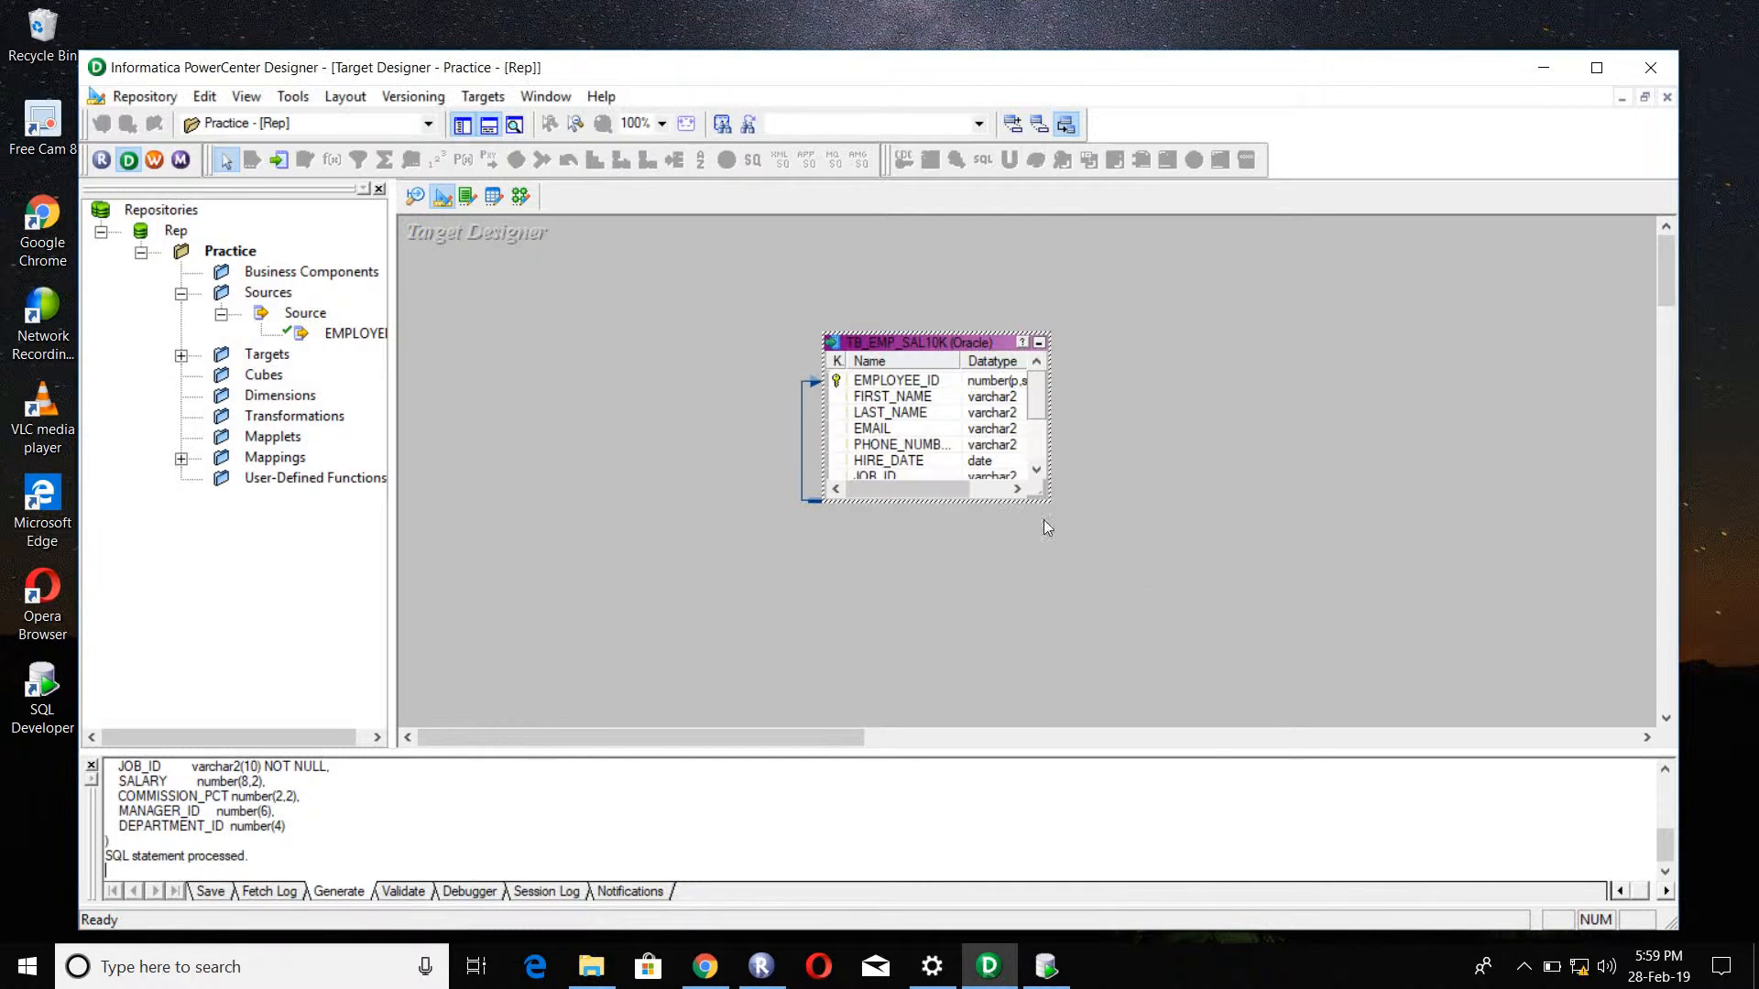
# Step: Save the new TB_EMP_SAL10K target definition to the Practice folder of the repository
pyautogui.click(761, 377)
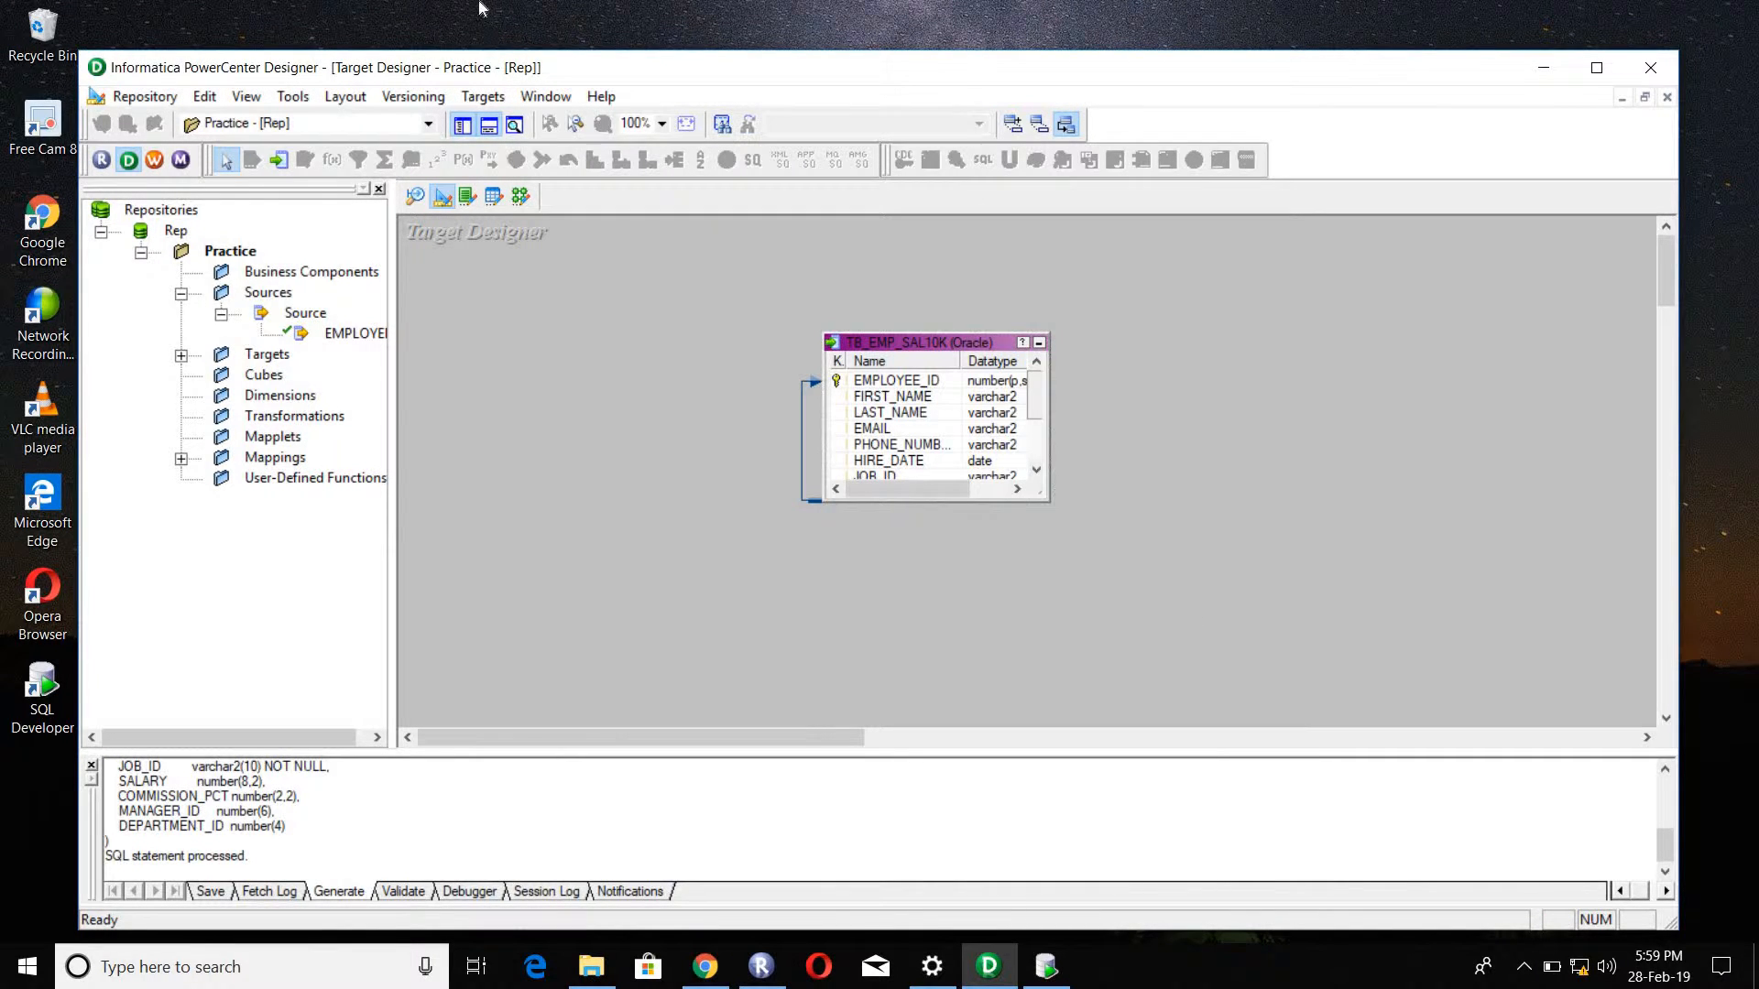
pyautogui.click(145, 97)
pyautogui.click(148, 401)
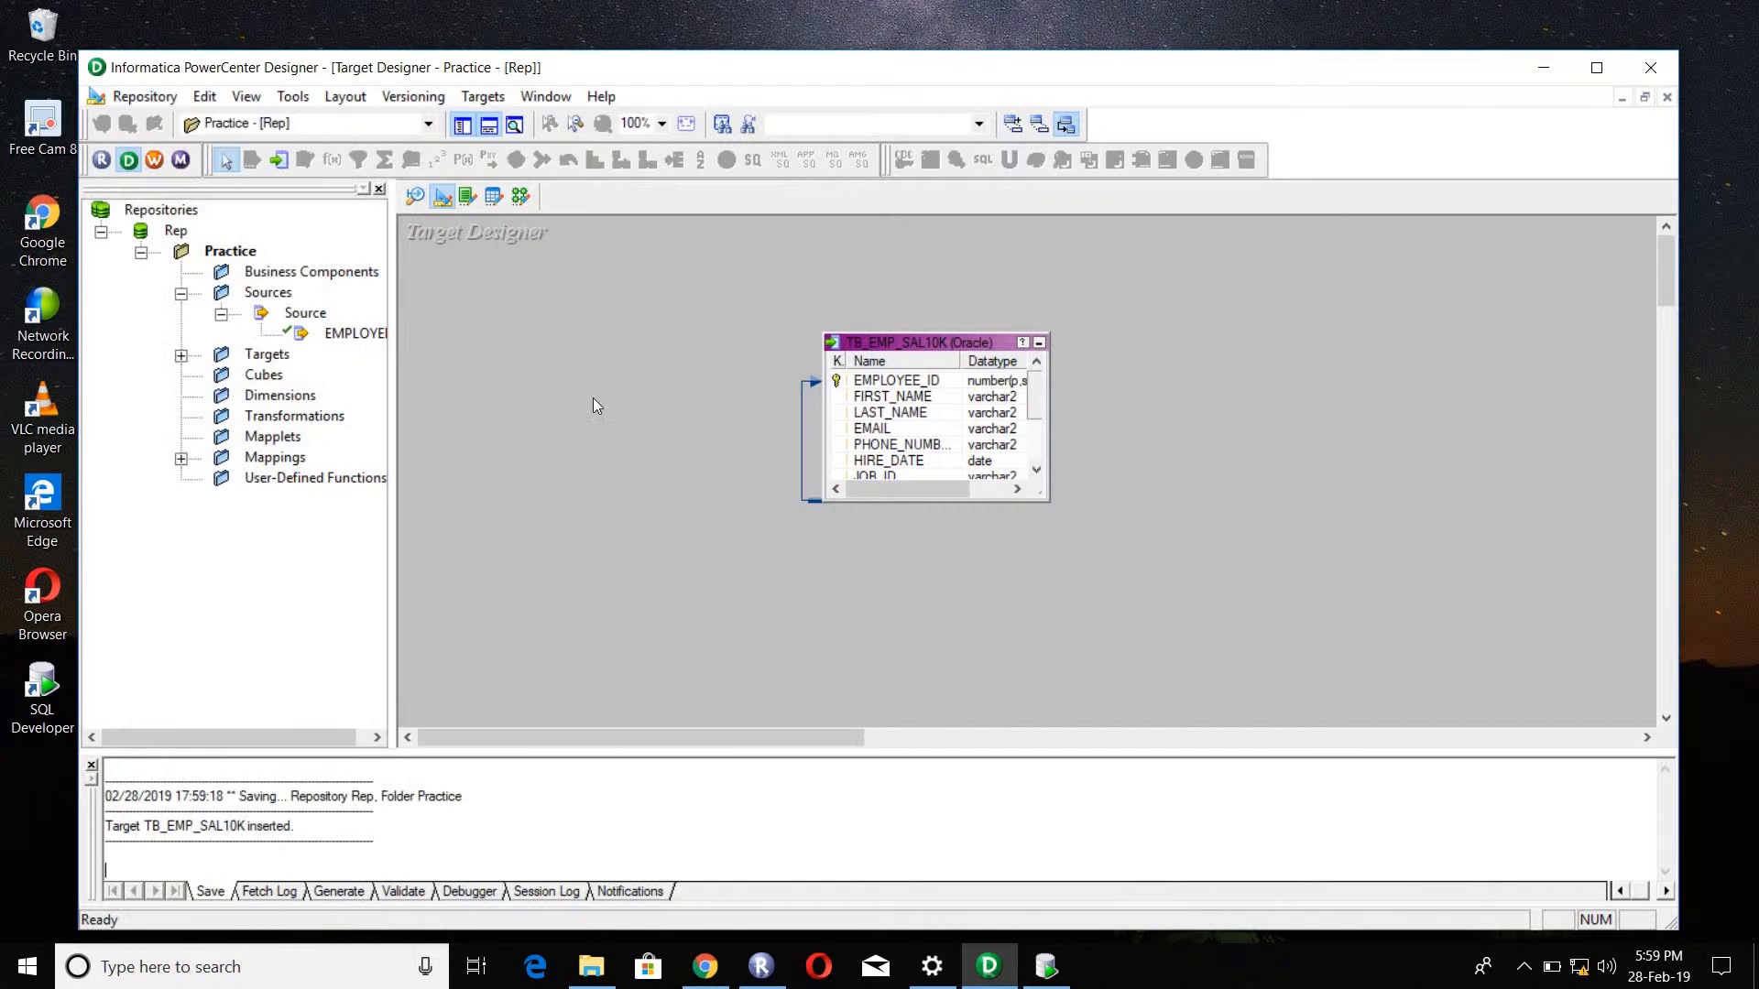
# Step: Switch to the Mapping Designer and create a new mapping named M_TB_EMP_SAL10K
pyautogui.click(519, 204)
pyautogui.click(490, 96)
pyautogui.click(515, 125)
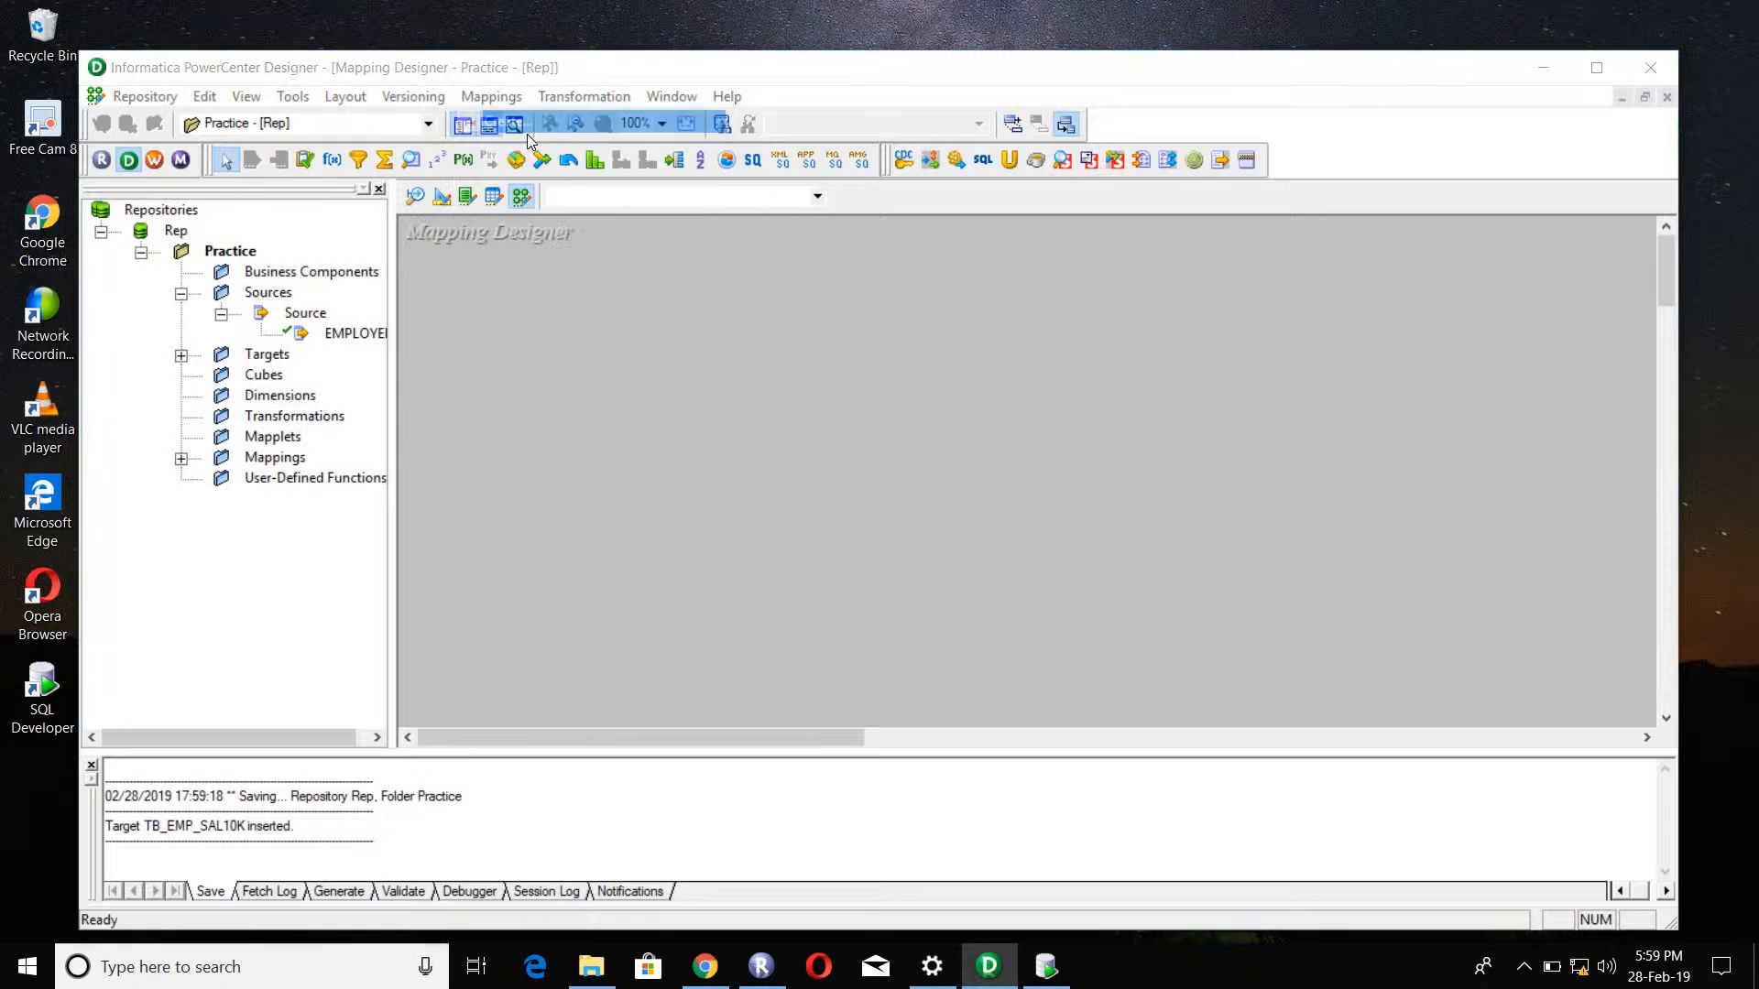
pyautogui.write('m_')
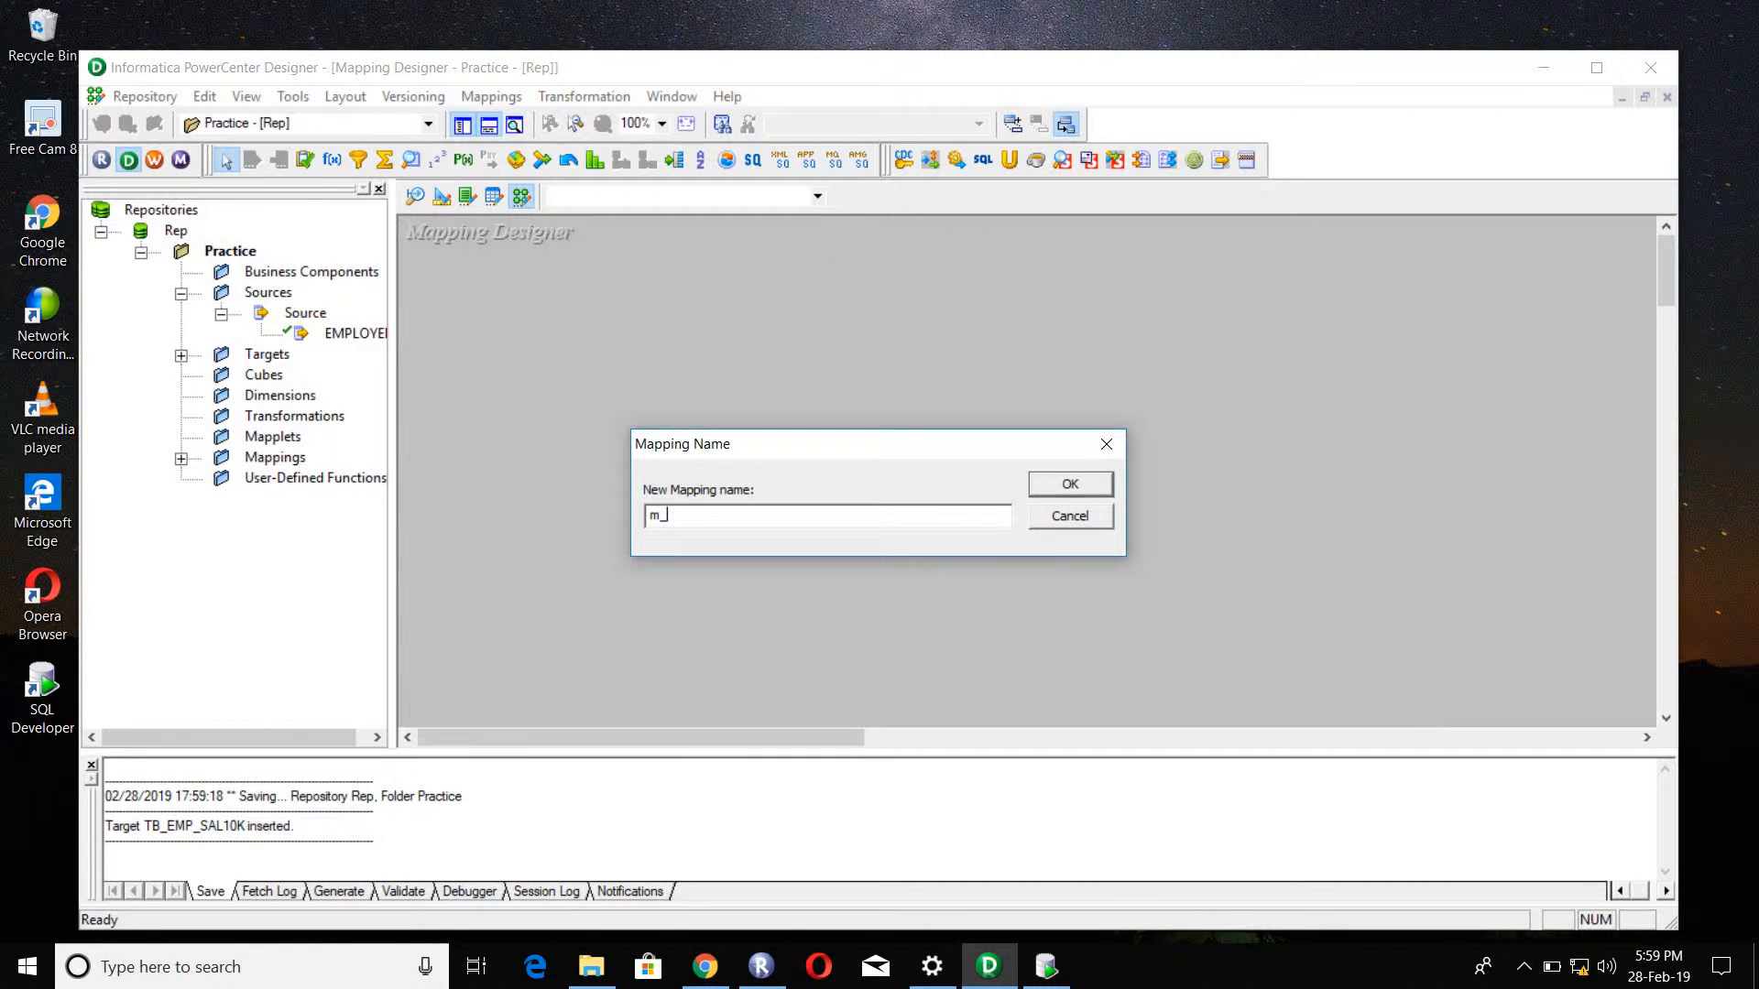
pyautogui.press('BackSpace')
pyautogui.press('BackSpace')
pyautogui.press('BackSpace')
pyautogui.write('M_TB_EMP_SAL10K')
pyautogui.press('Return')
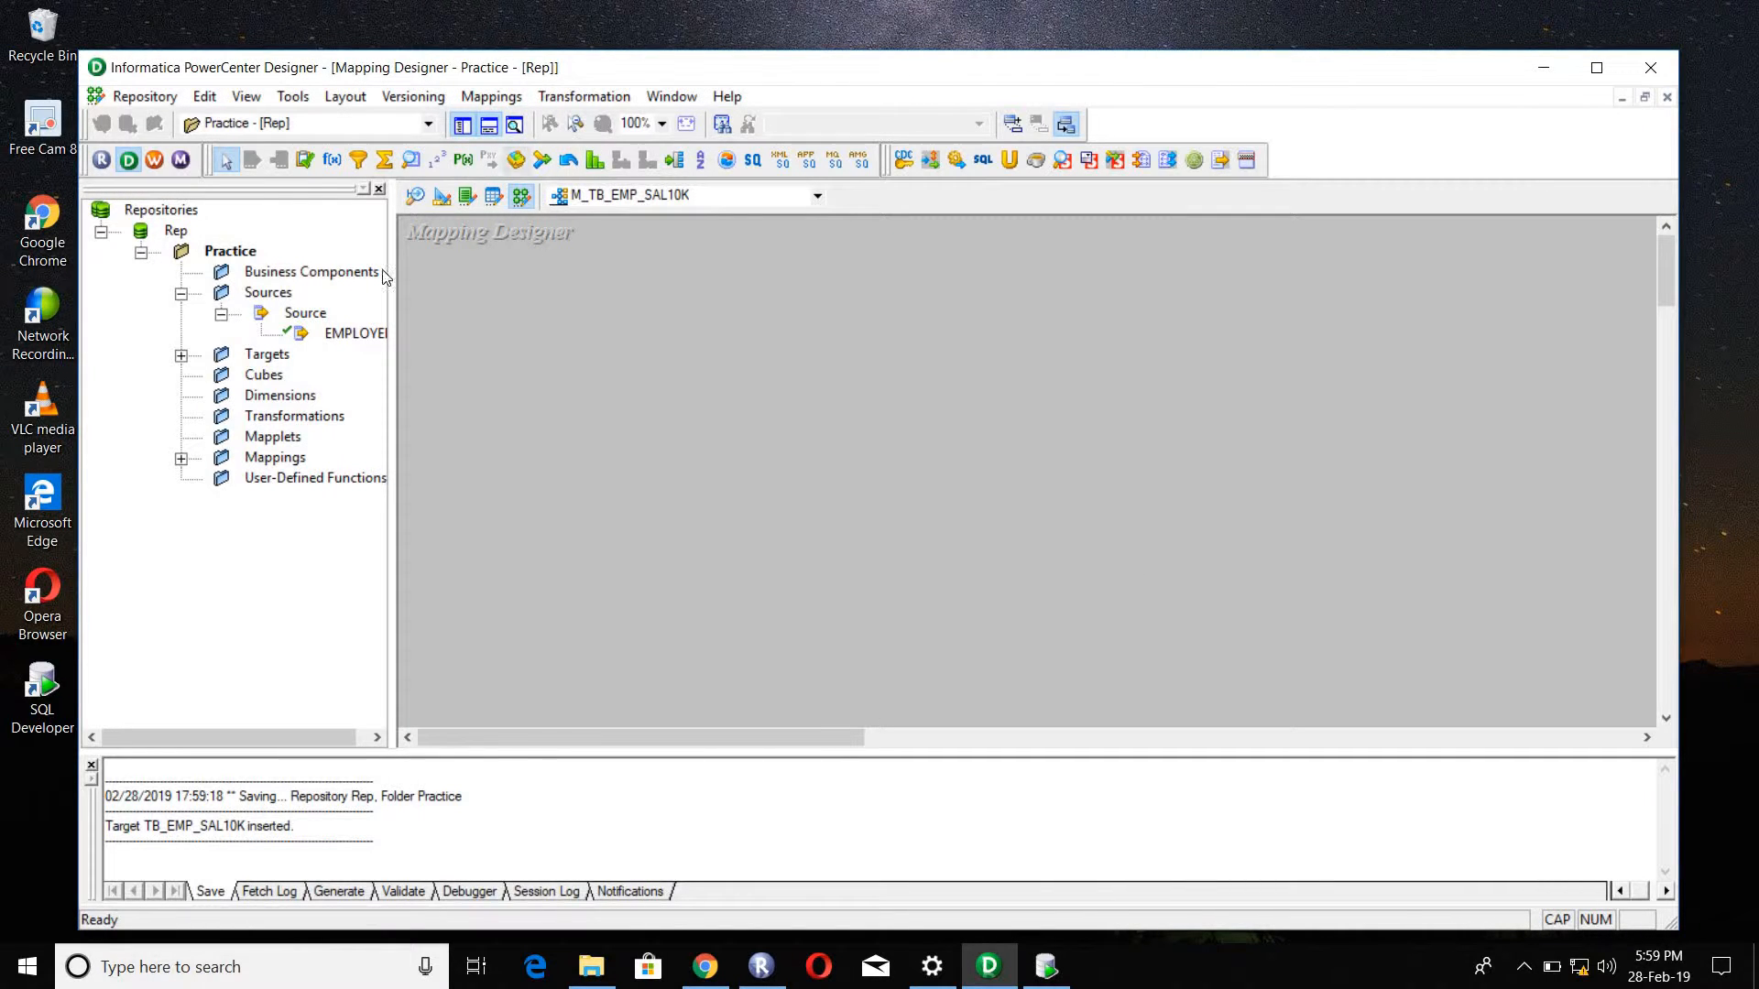
# Step: Add the EMPLOYEES source and the TB_EMP_SAL10K target to the mapping, with the target well apart from the source
pyautogui.moveTo(346, 334); pyautogui.dragTo(558, 339)
pyautogui.click(183, 355)
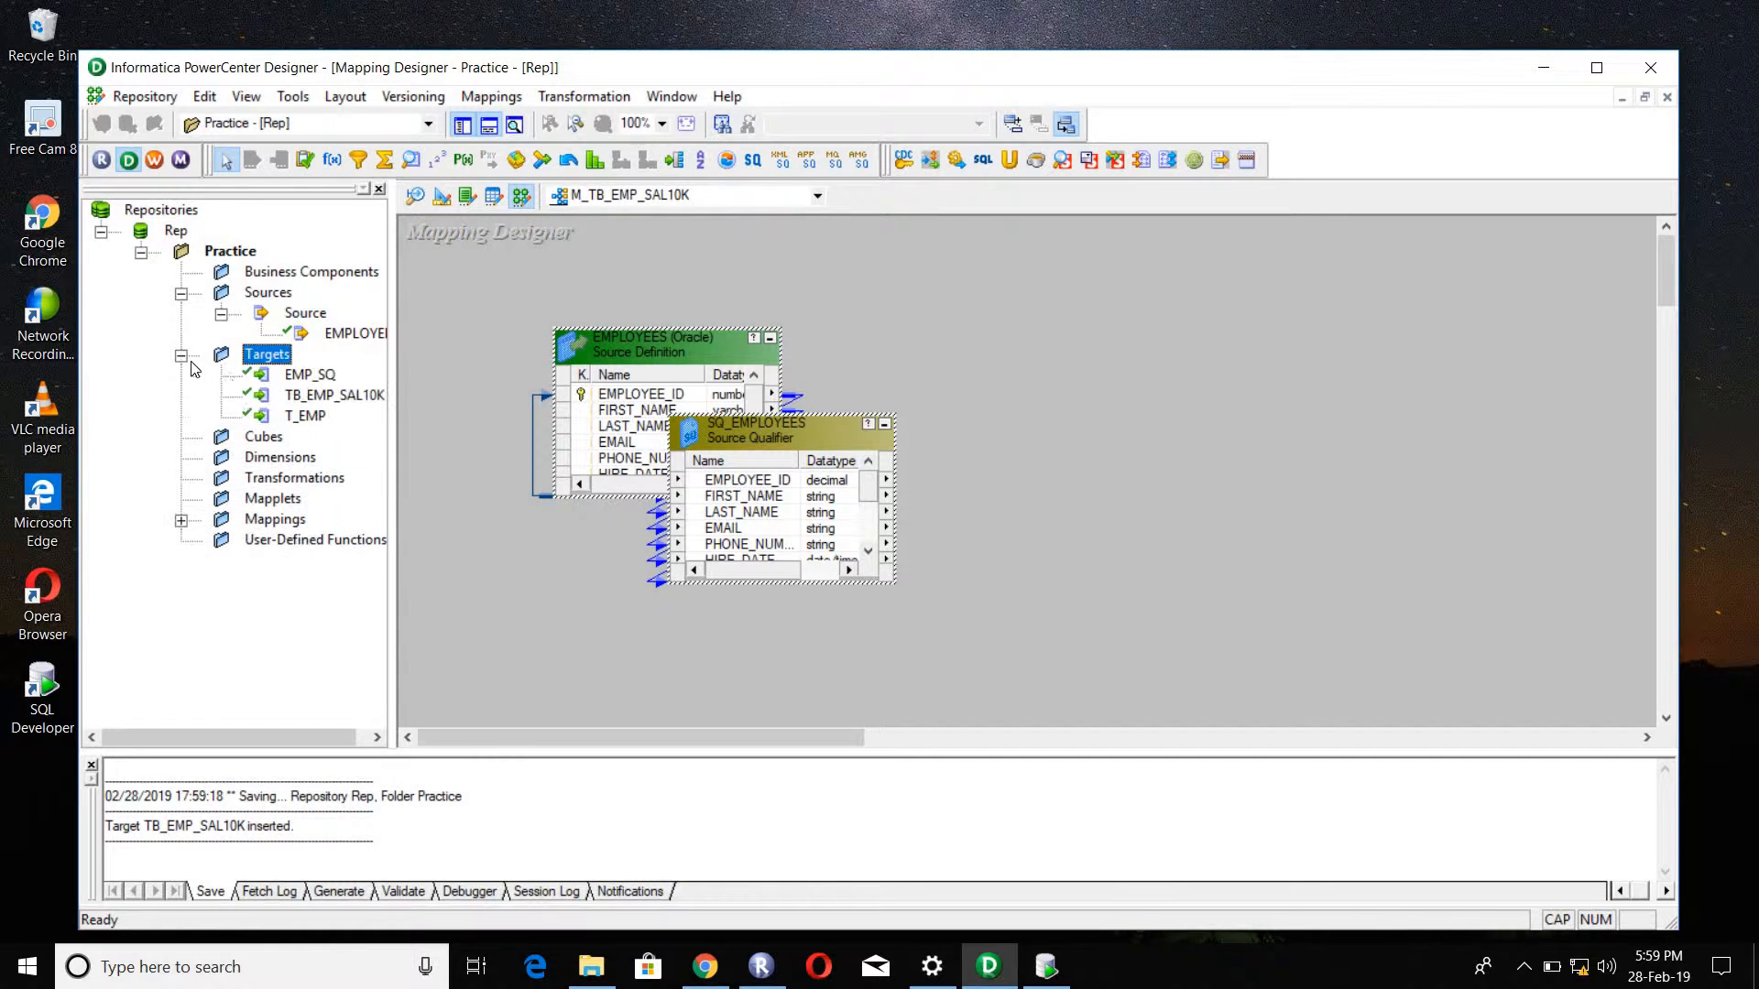
pyautogui.moveTo(356, 404); pyautogui.dragTo(1420, 389)
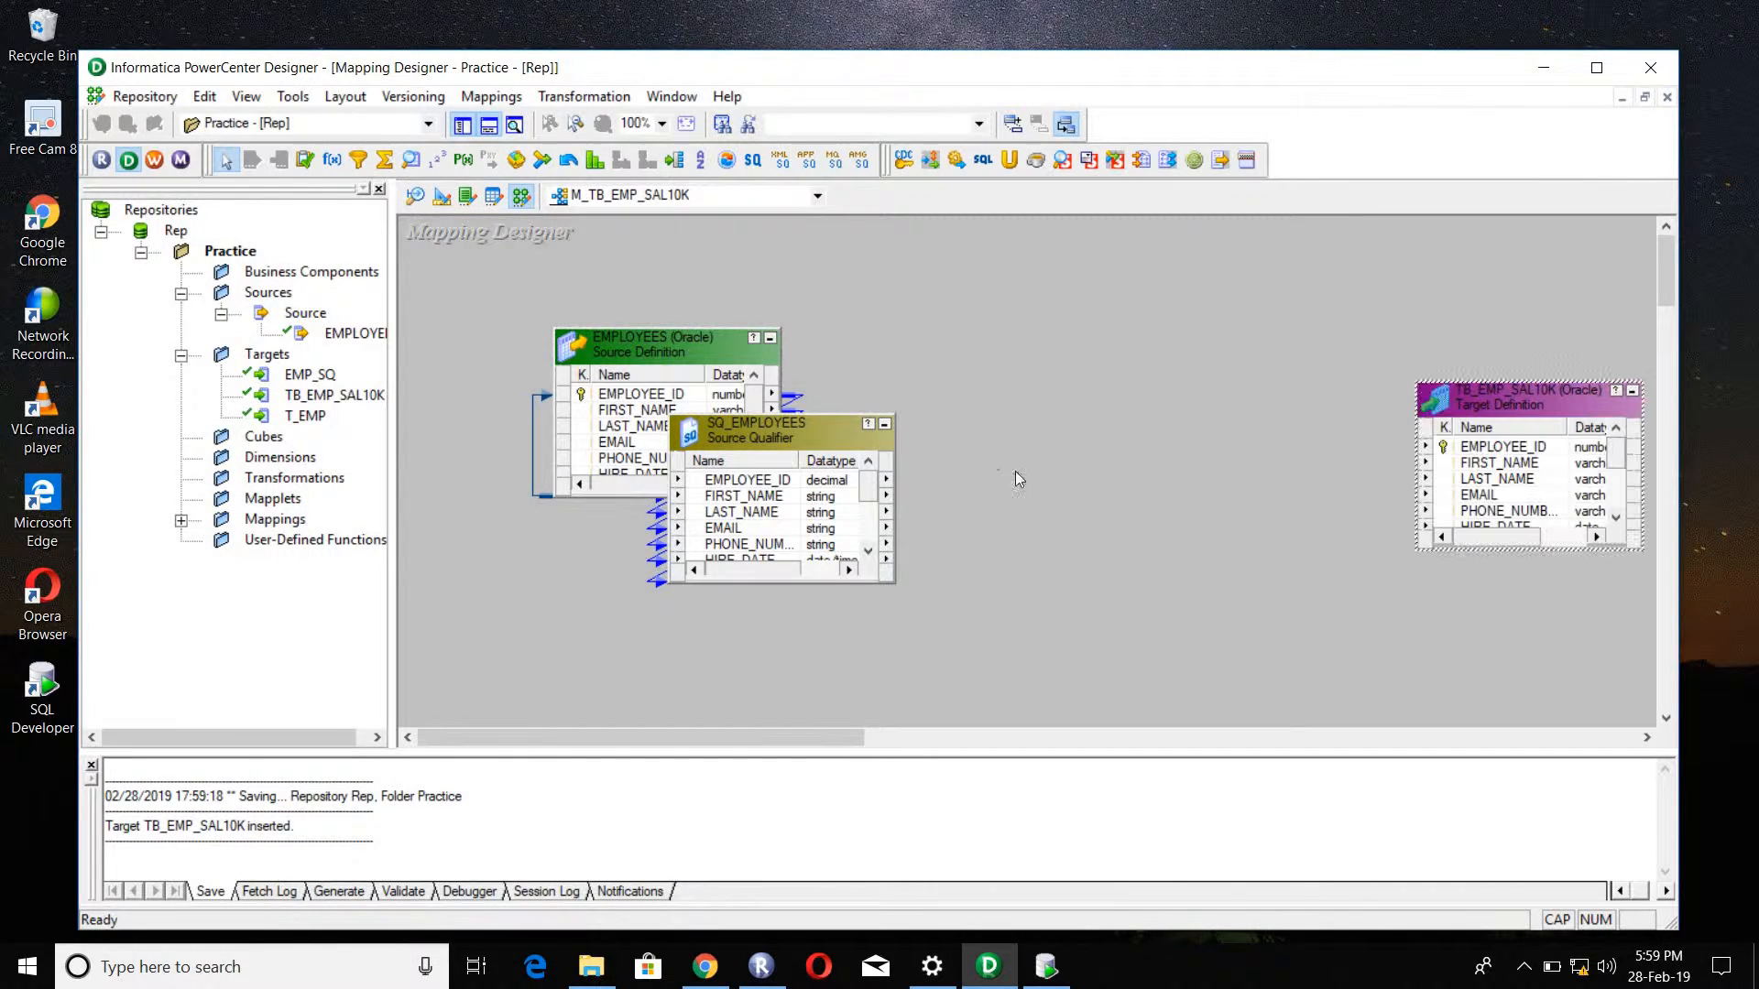
# Step: Reduce the EMPLOYEES source to an icon, enlarge SQ_EMPLOYEES and the target to show all ports, and reposition the source qualifier
pyautogui.click(770, 338)
pyautogui.moveTo(762, 323); pyautogui.dragTo(763, 279)
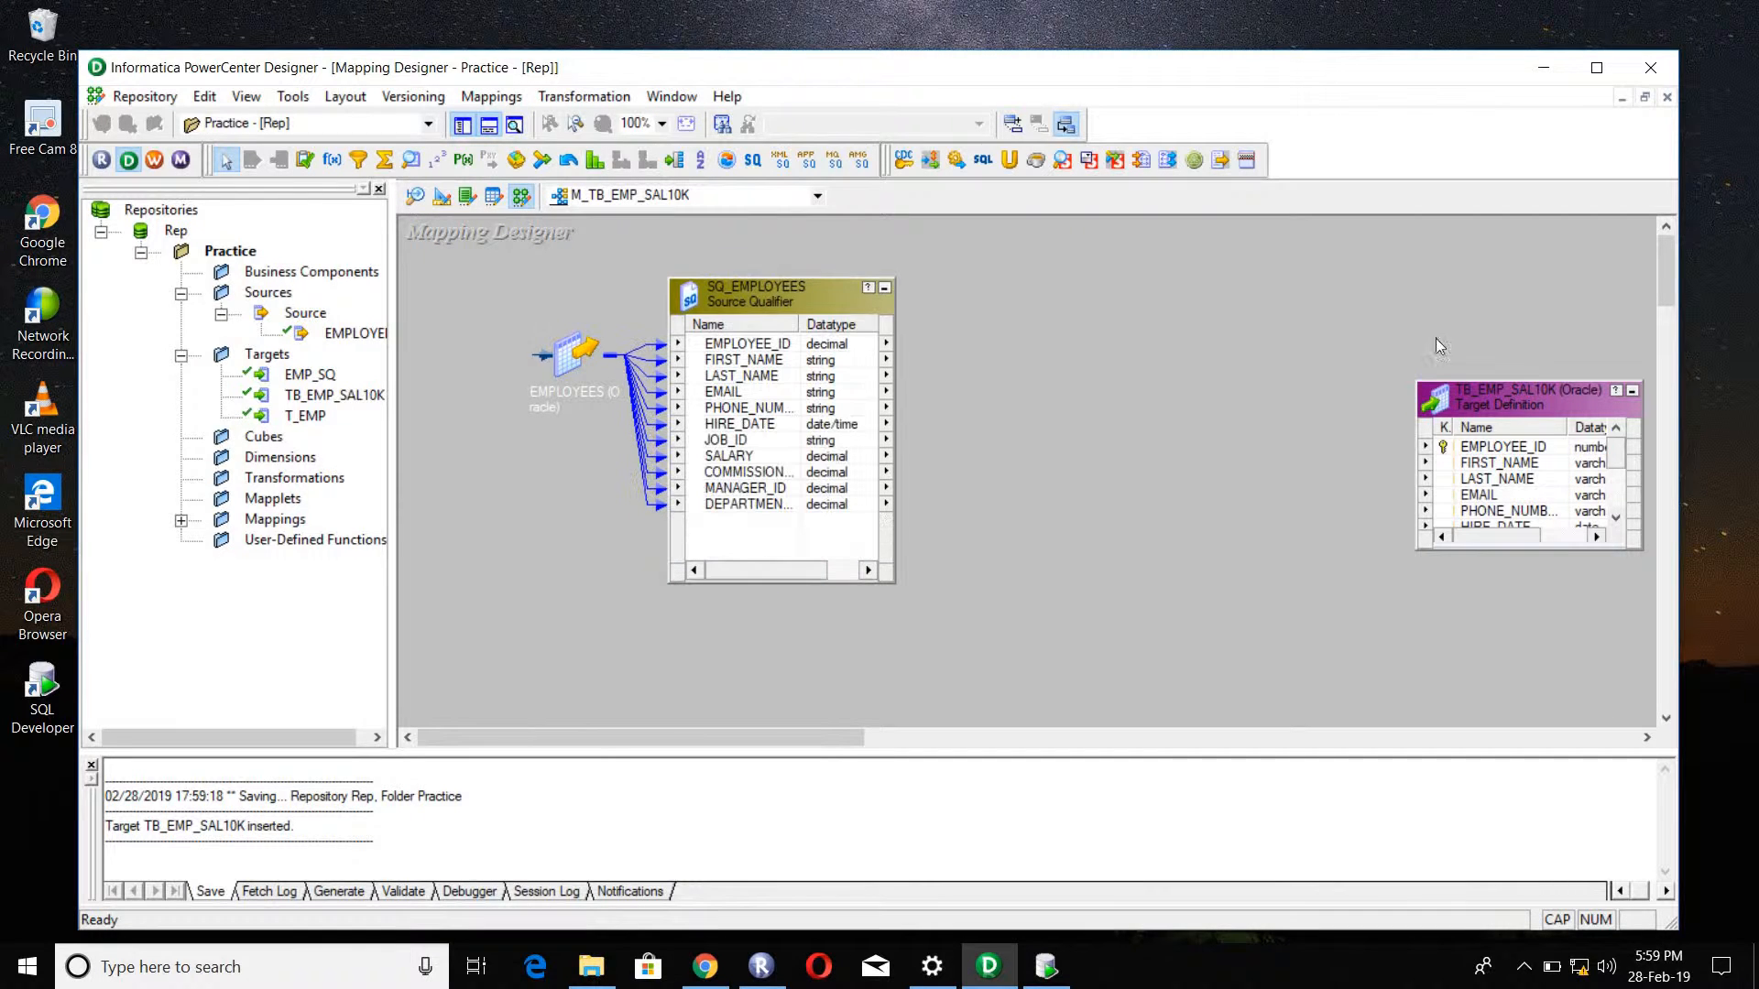
pyautogui.moveTo(1525, 376); pyautogui.dragTo(1525, 285)
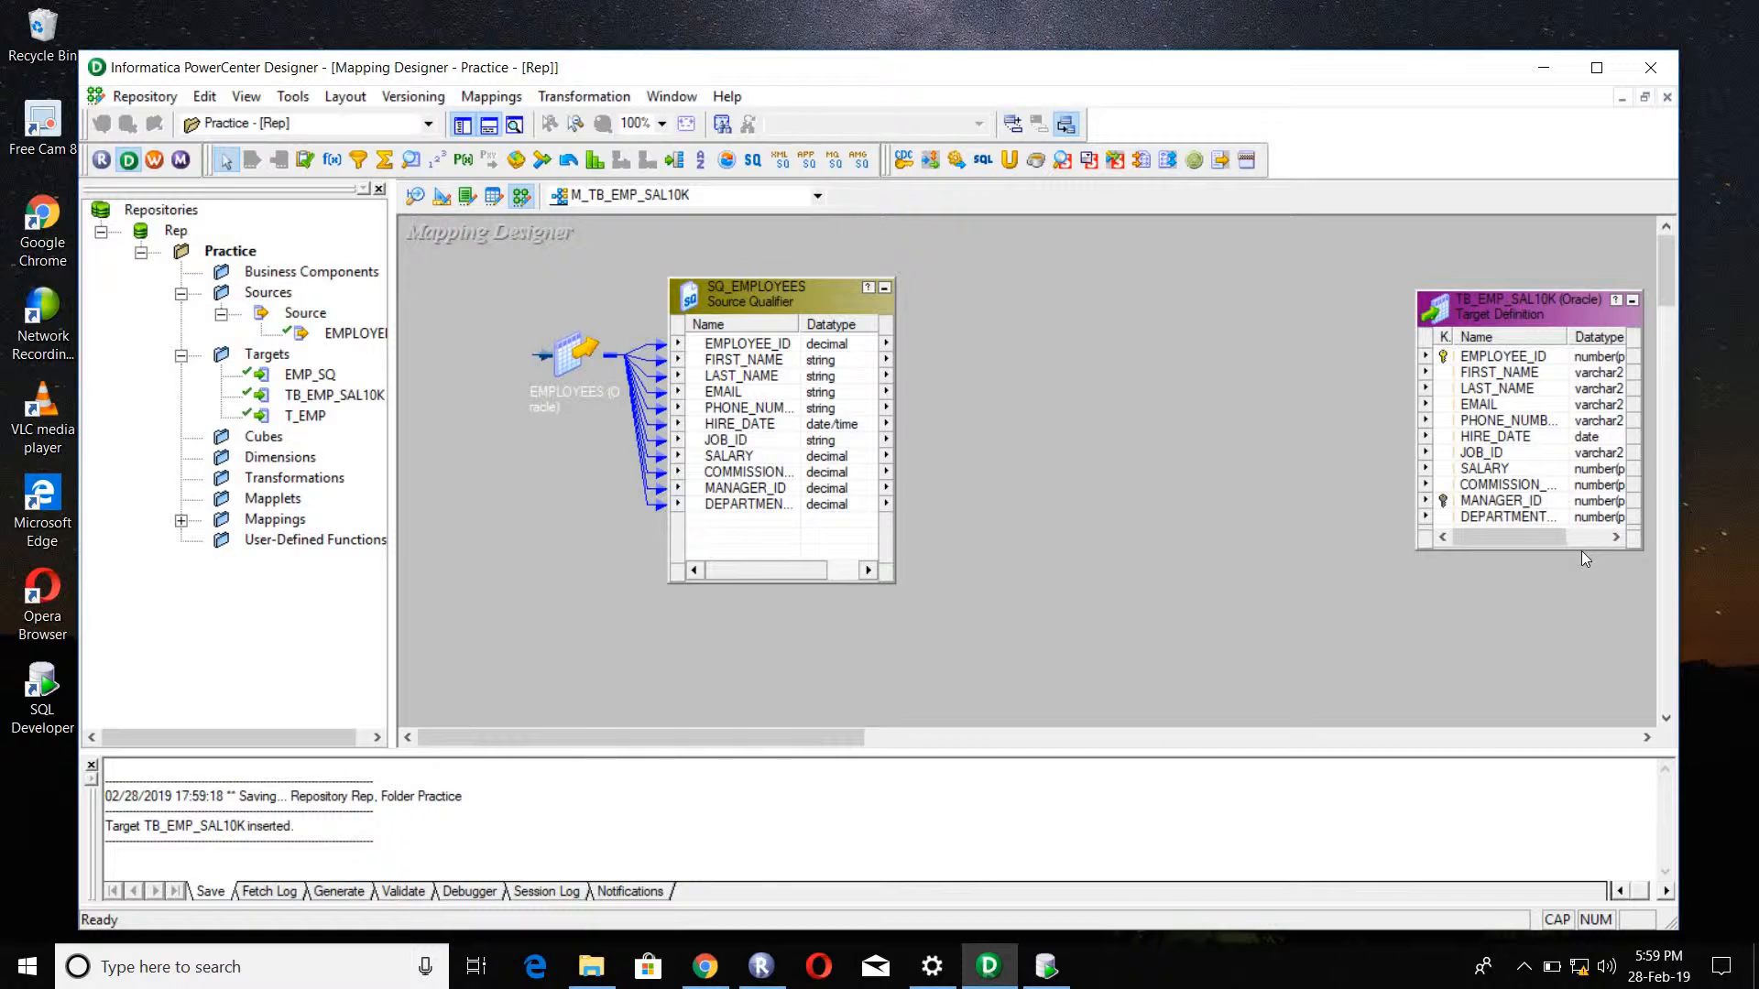
pyautogui.moveTo(1581, 552); pyautogui.dragTo(1583, 601)
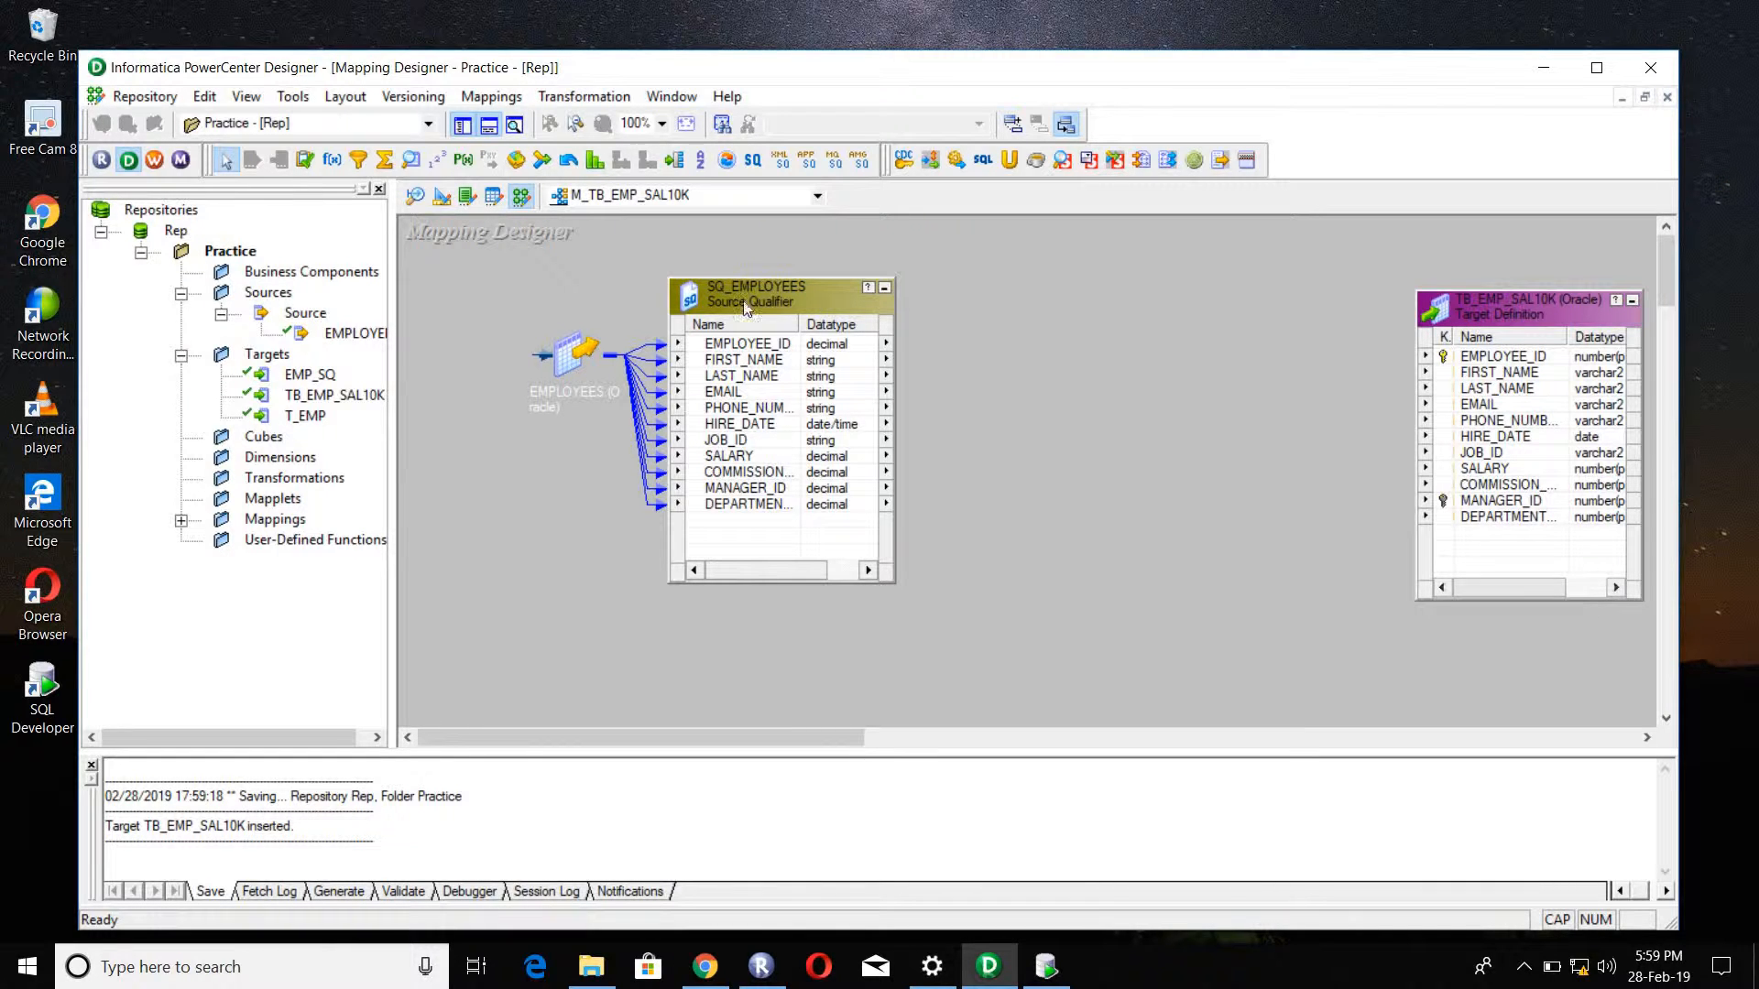
pyautogui.moveTo(779, 298); pyautogui.dragTo(997, 288)
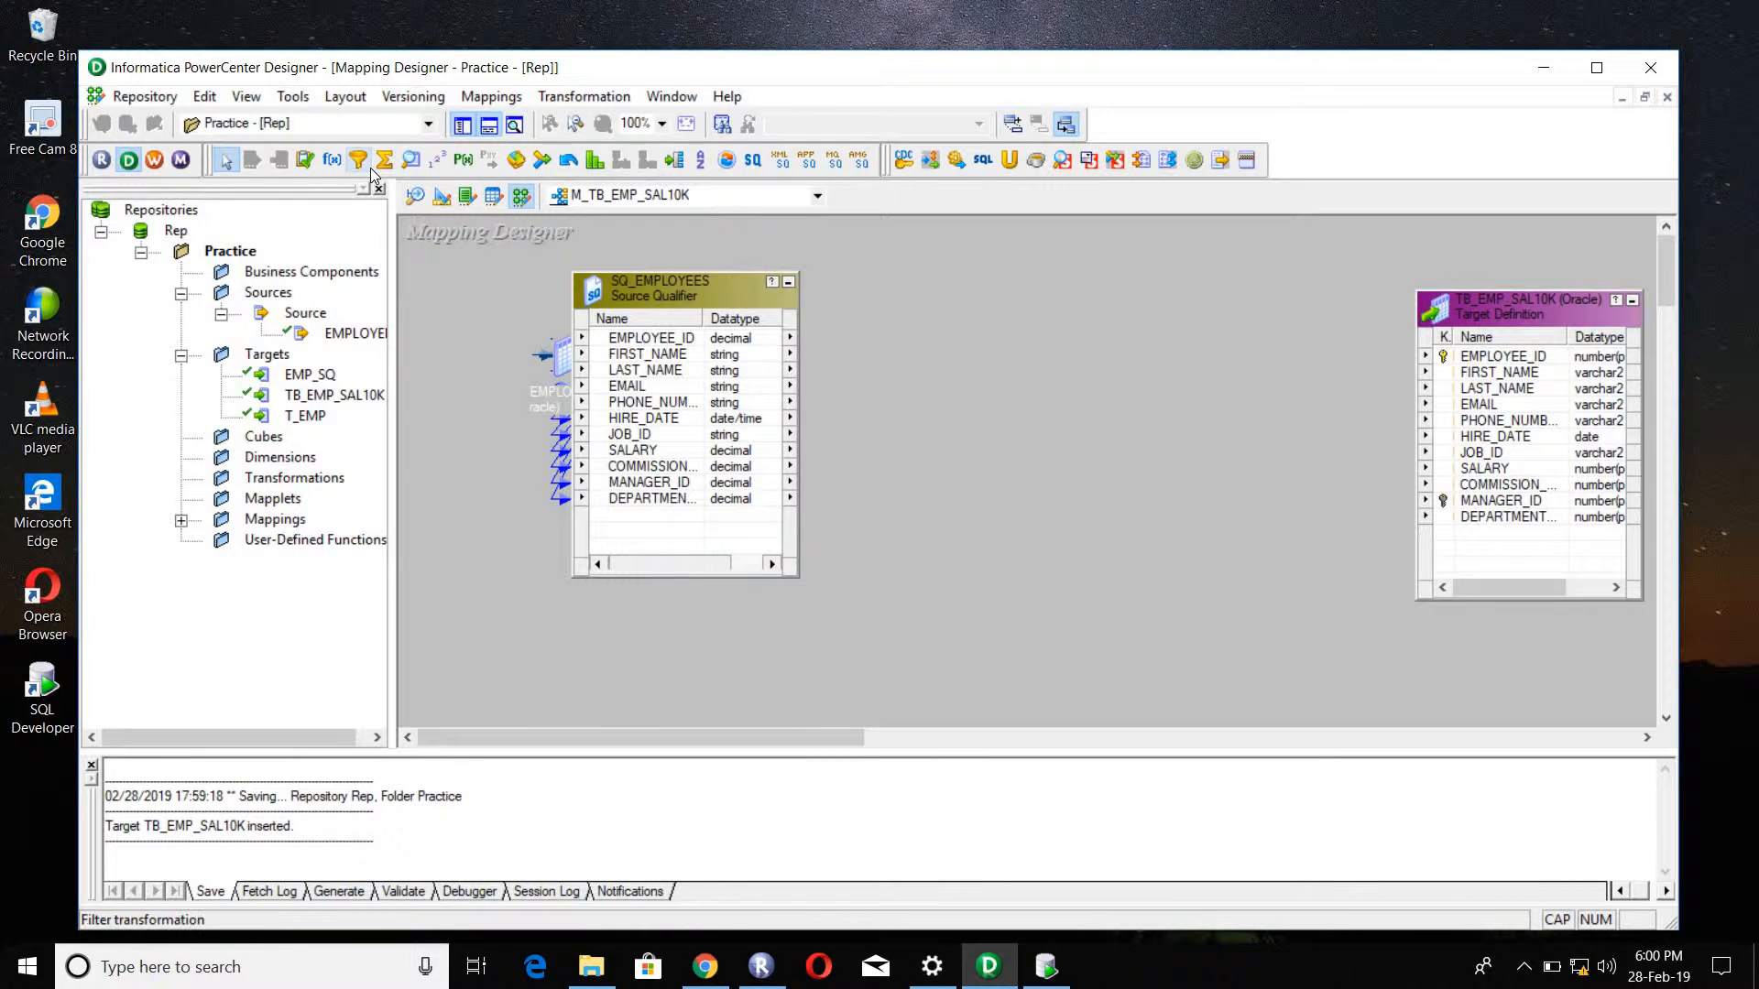
# Step: Create a Filter transformation named FIL_SAL10K in the mapping
pyautogui.click(566, 98)
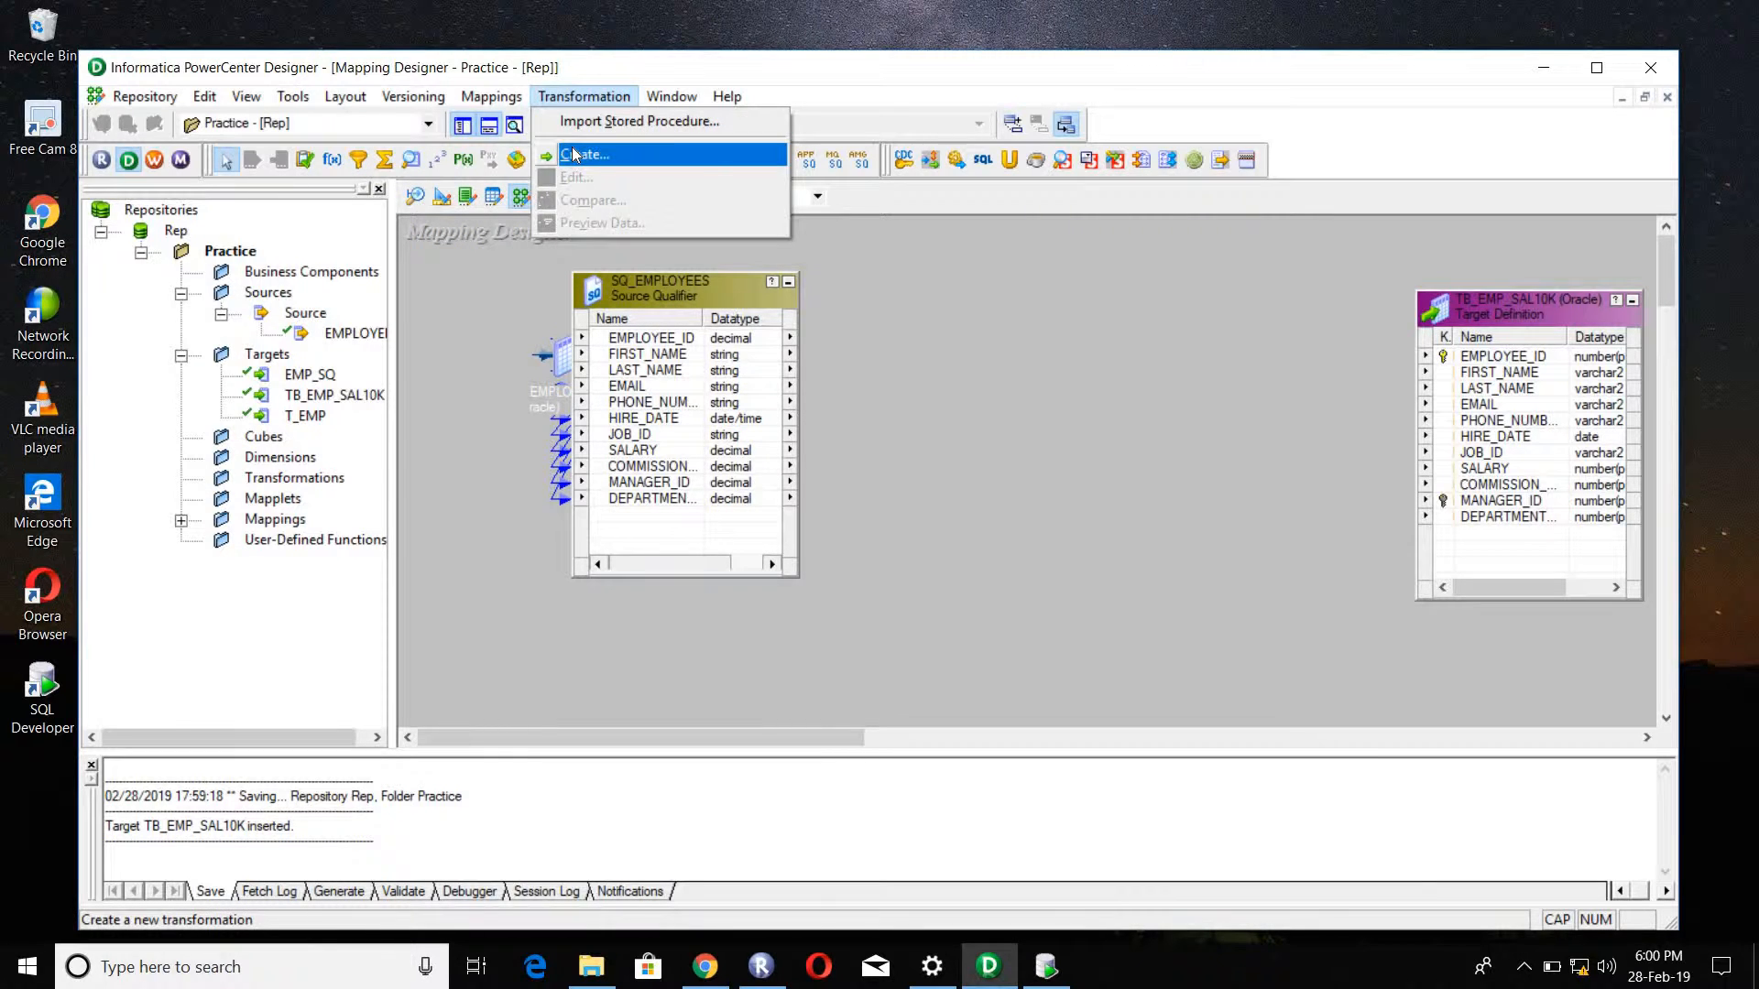
pyautogui.click(576, 156)
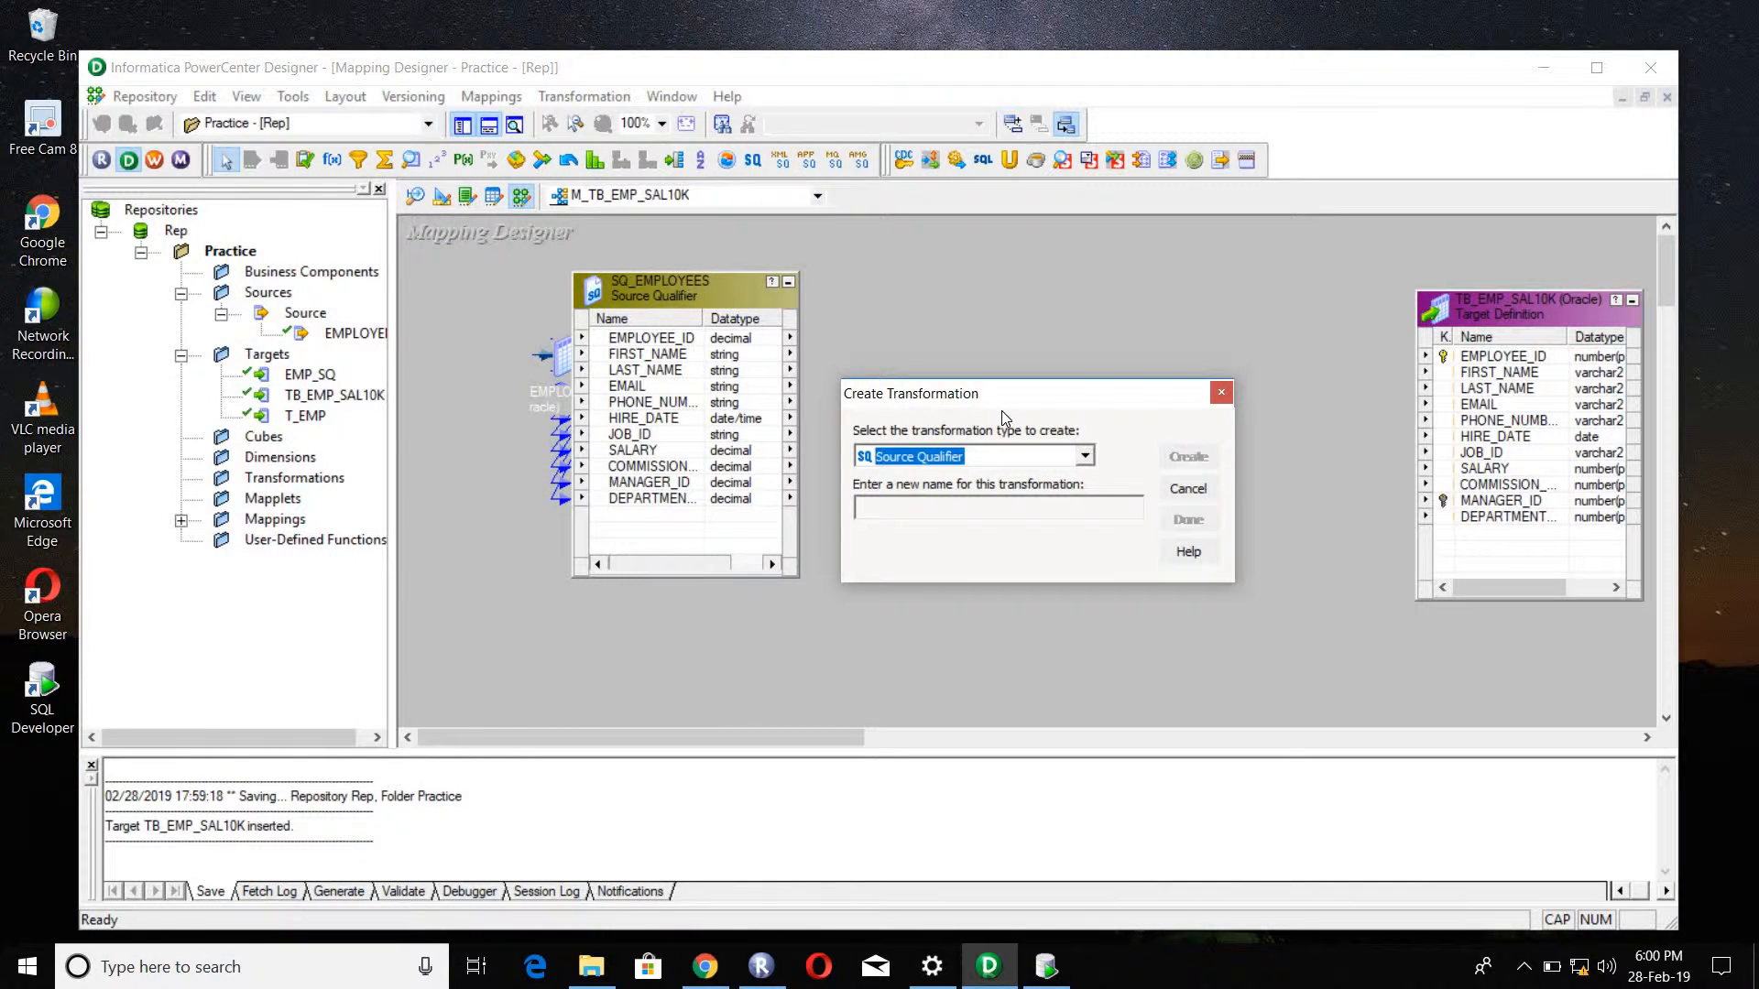
pyautogui.press('f')
pyautogui.click(1083, 457)
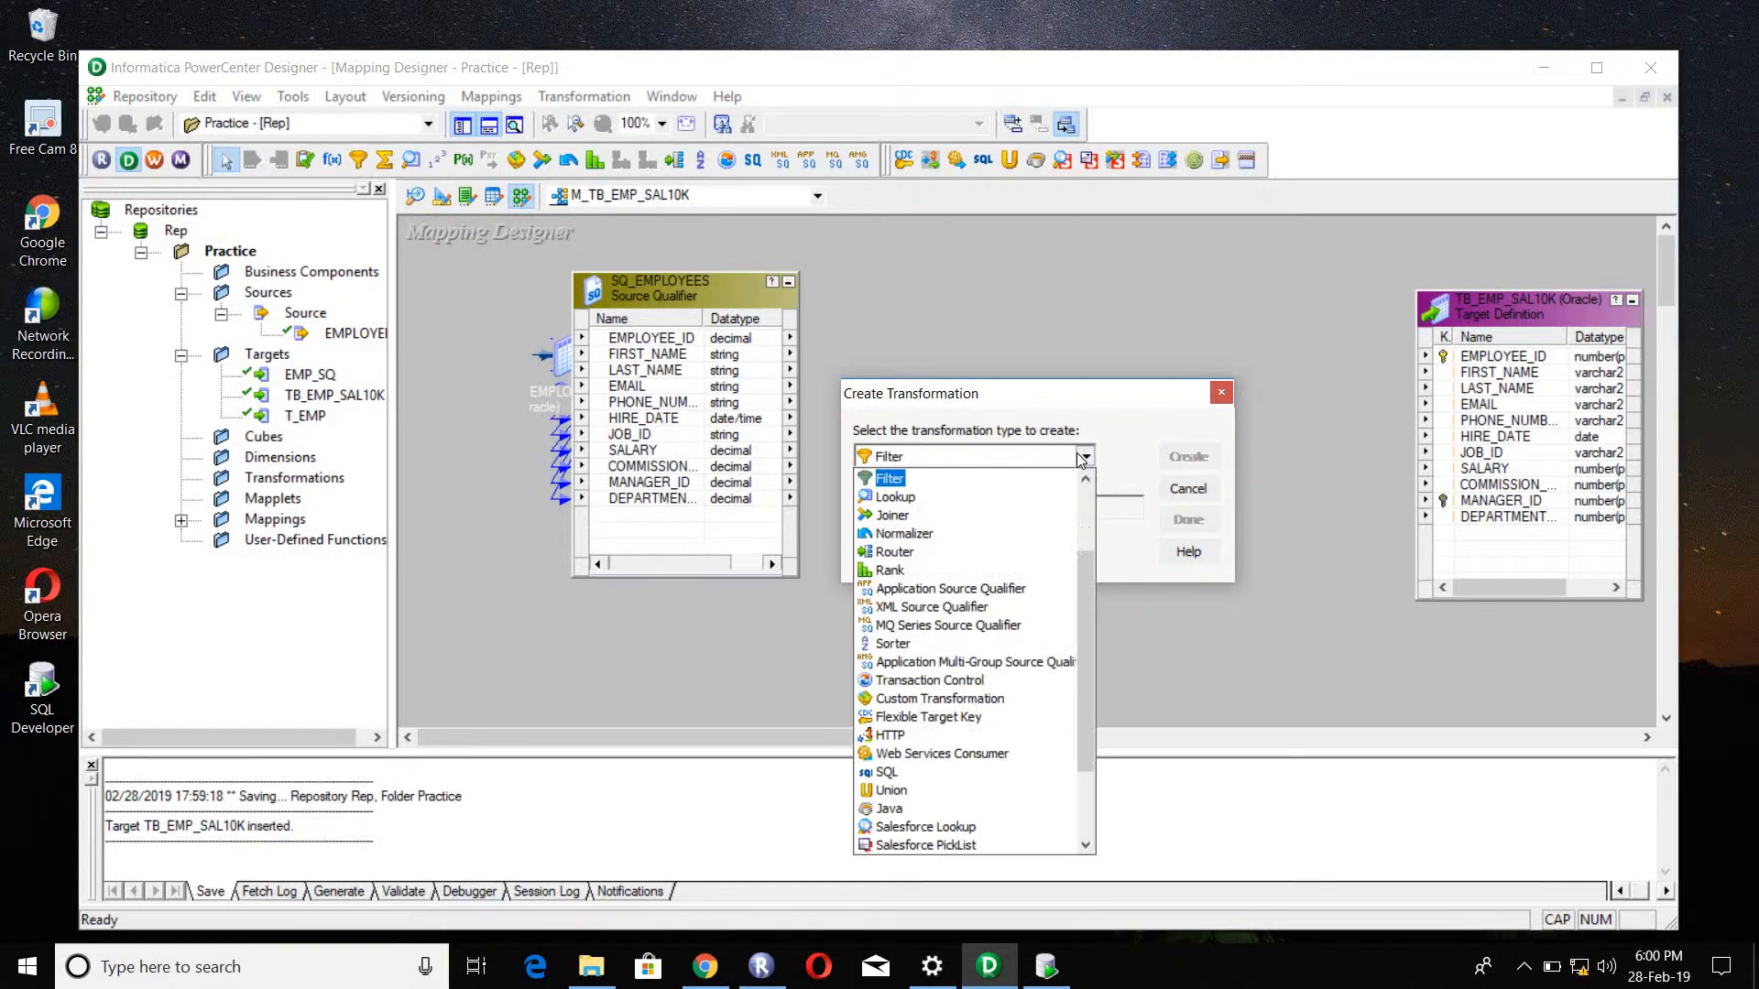
pyautogui.click(899, 482)
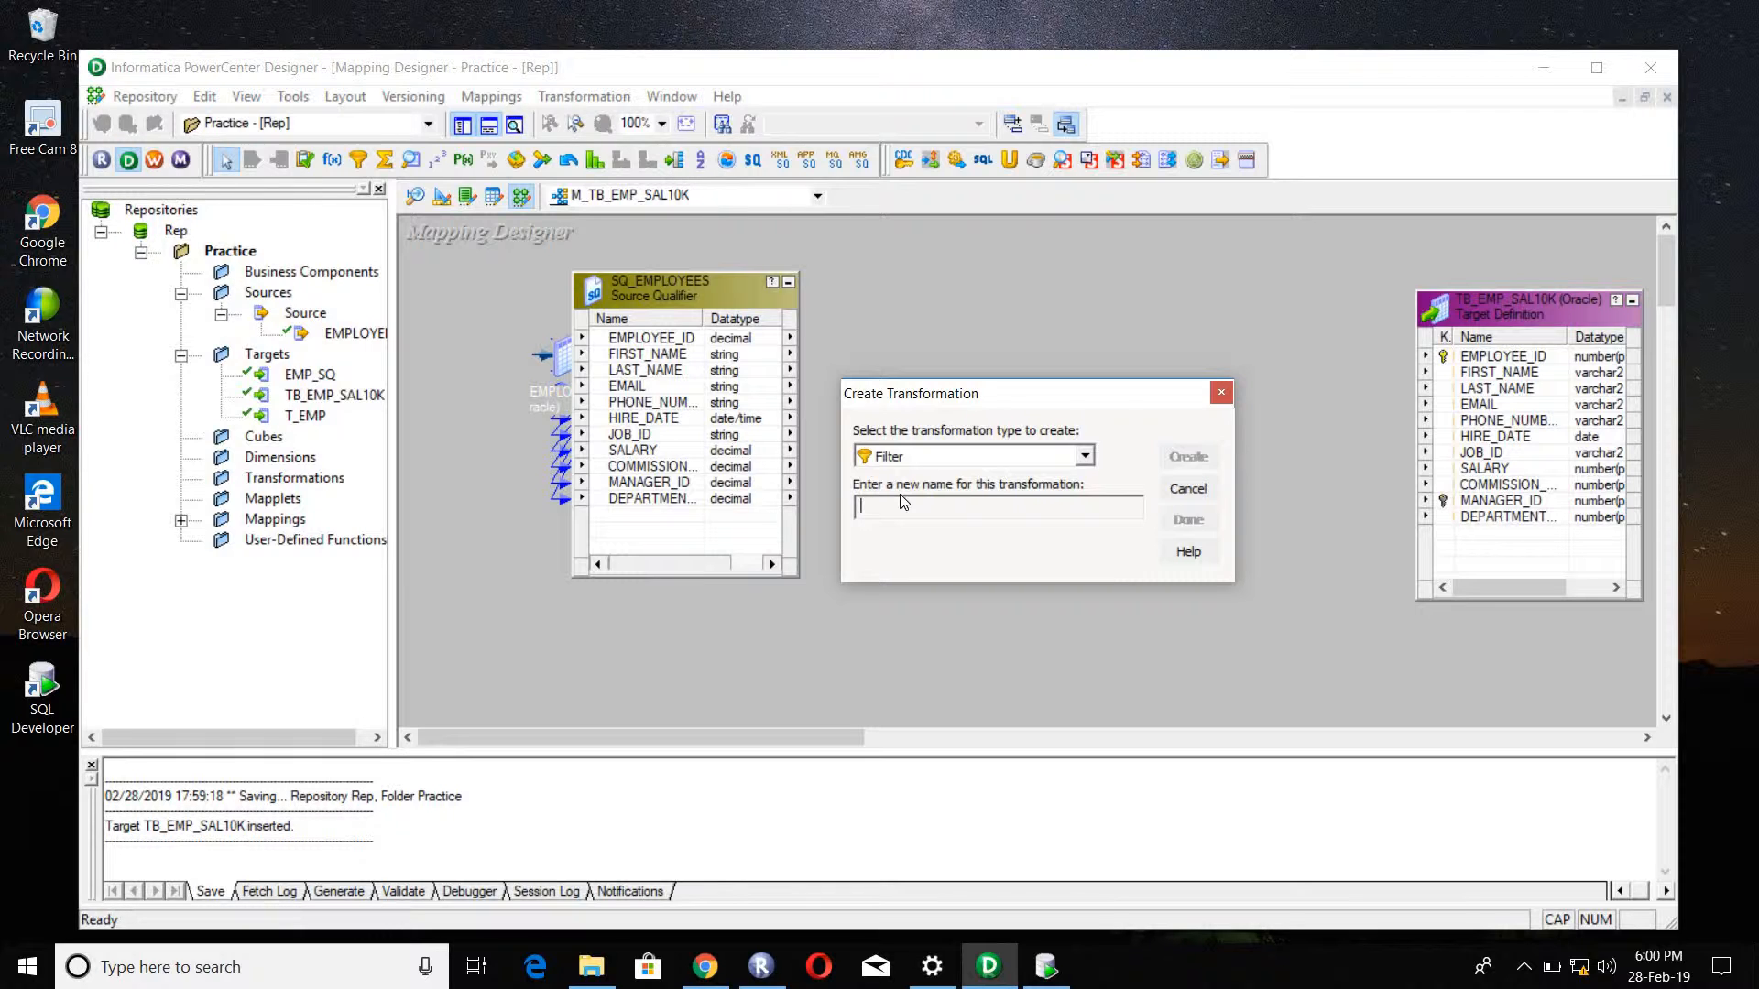
pyautogui.write('FIL_SAL10K')
pyautogui.click(1170, 463)
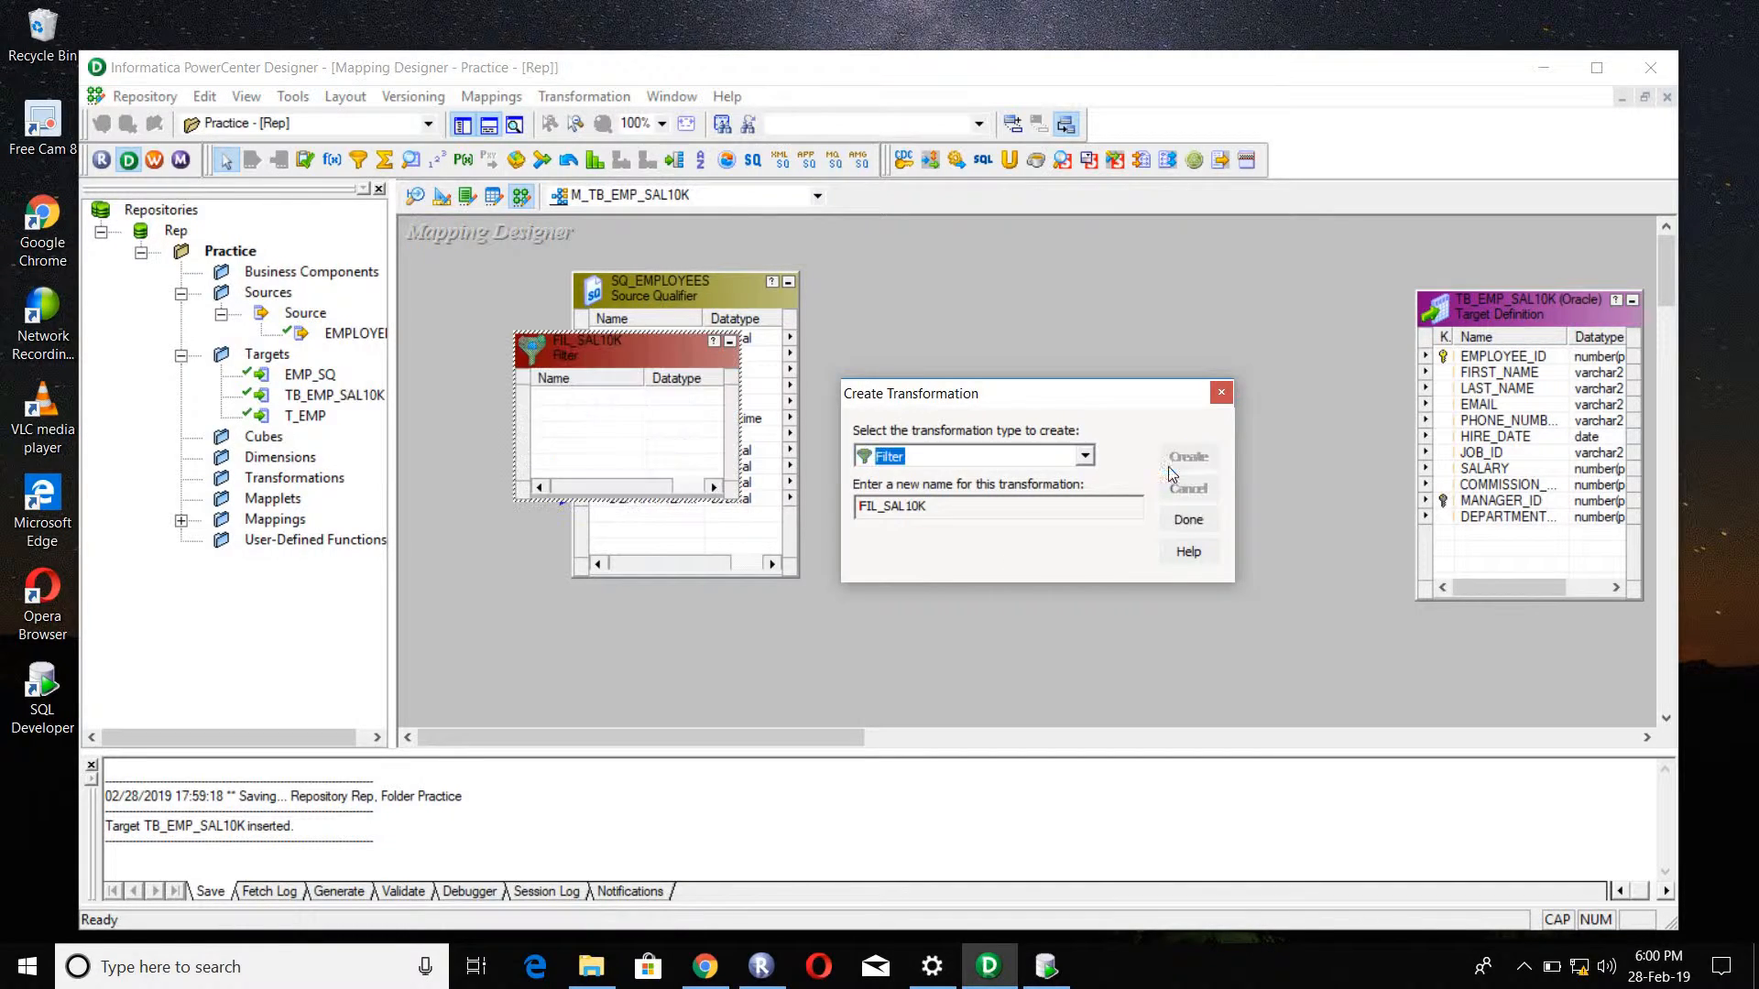
pyautogui.click(1189, 520)
# Step: Place FIL_SAL10K between the source qualifier and the target, and link all SQ_EMPLOYEES ports into it
pyautogui.moveTo(634, 340); pyautogui.dragTo(1056, 293)
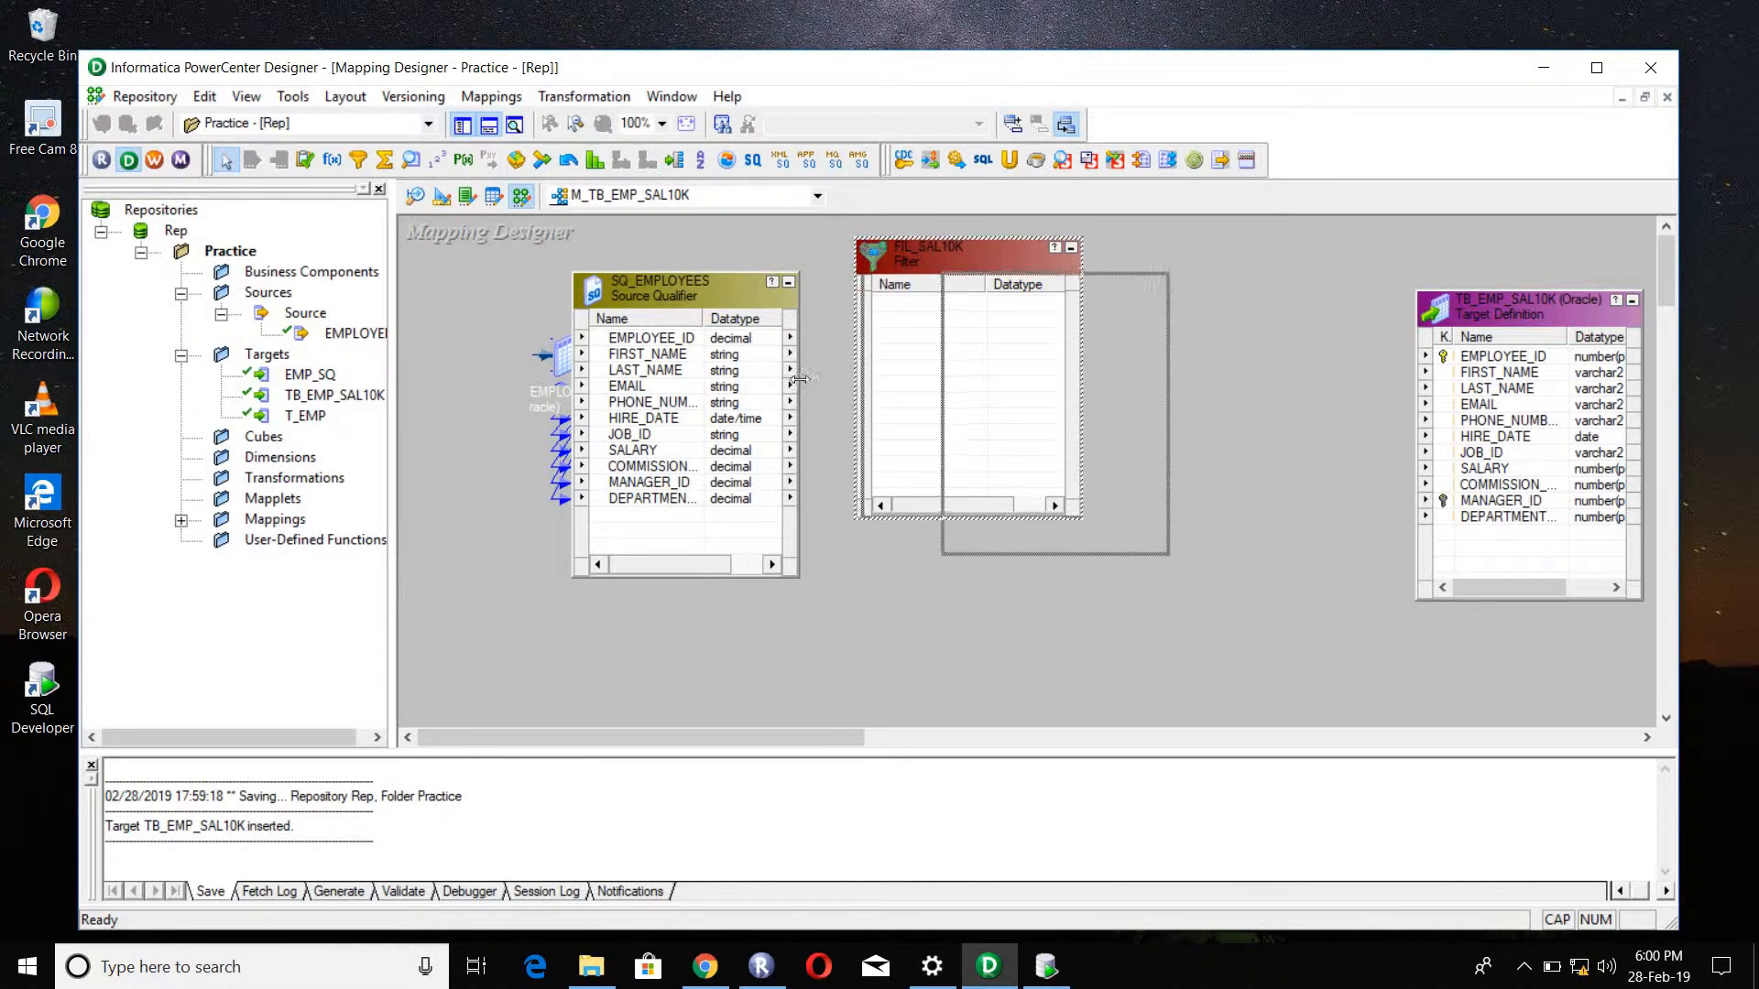
pyautogui.click(644, 357)
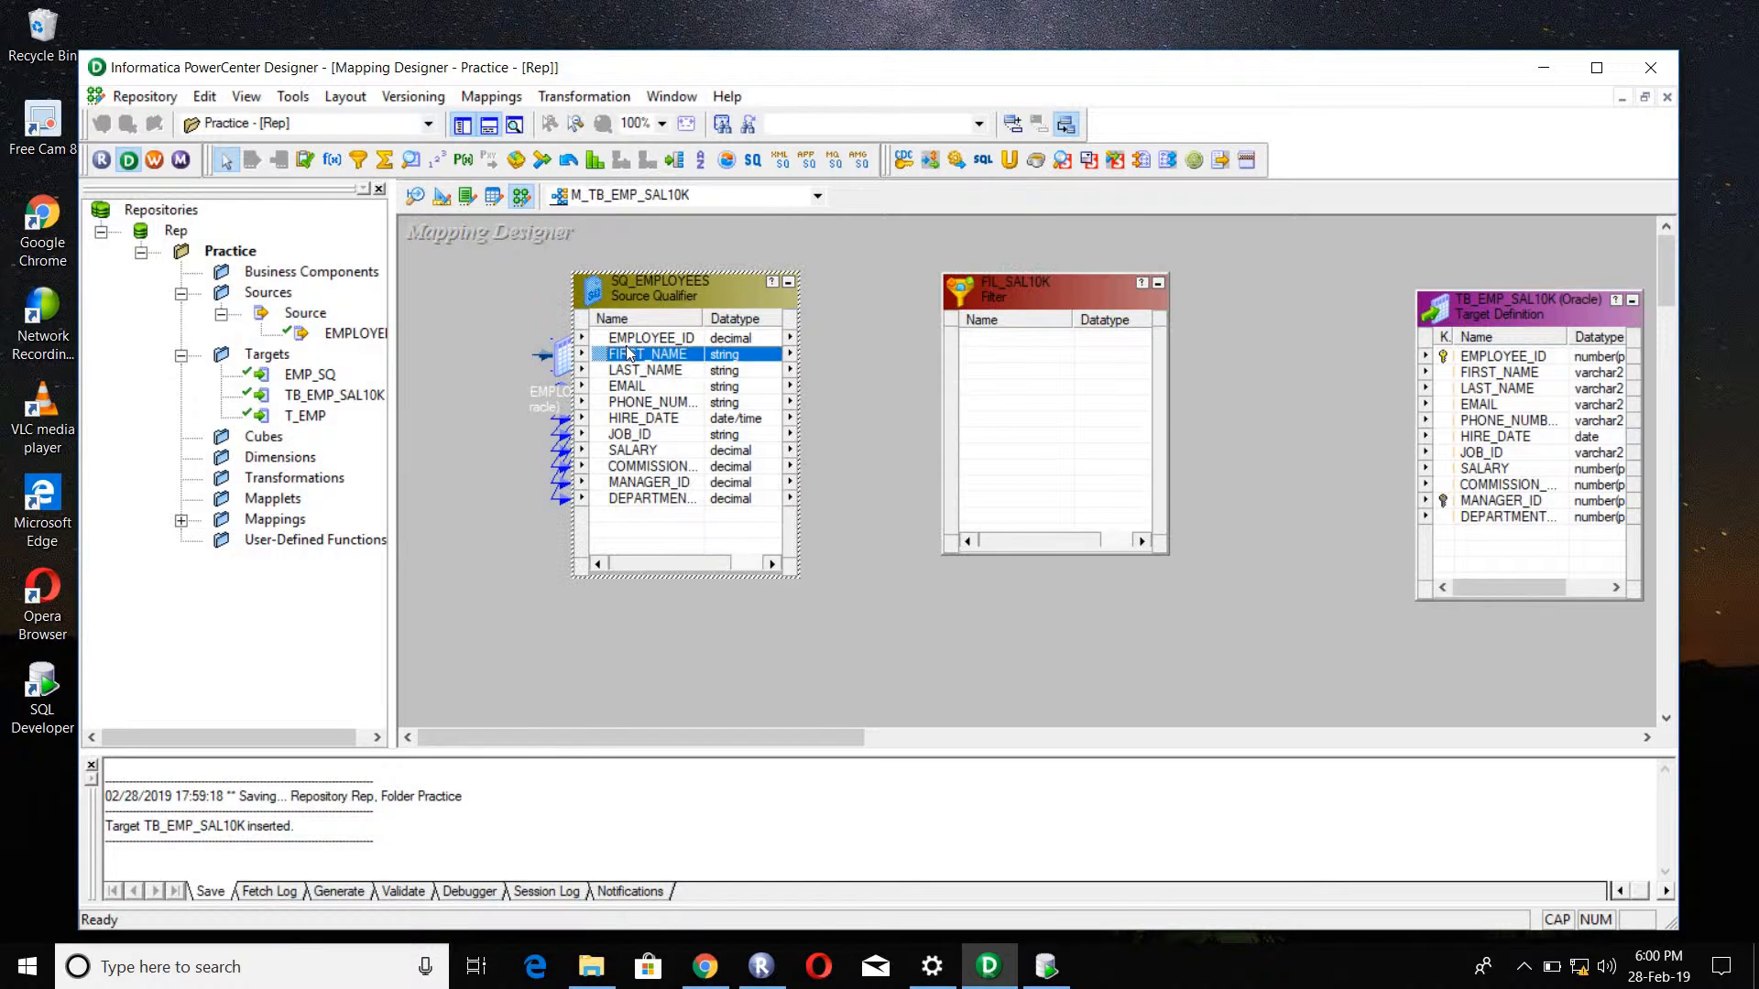
pyautogui.click(630, 344)
pyautogui.rightClick(631, 345)
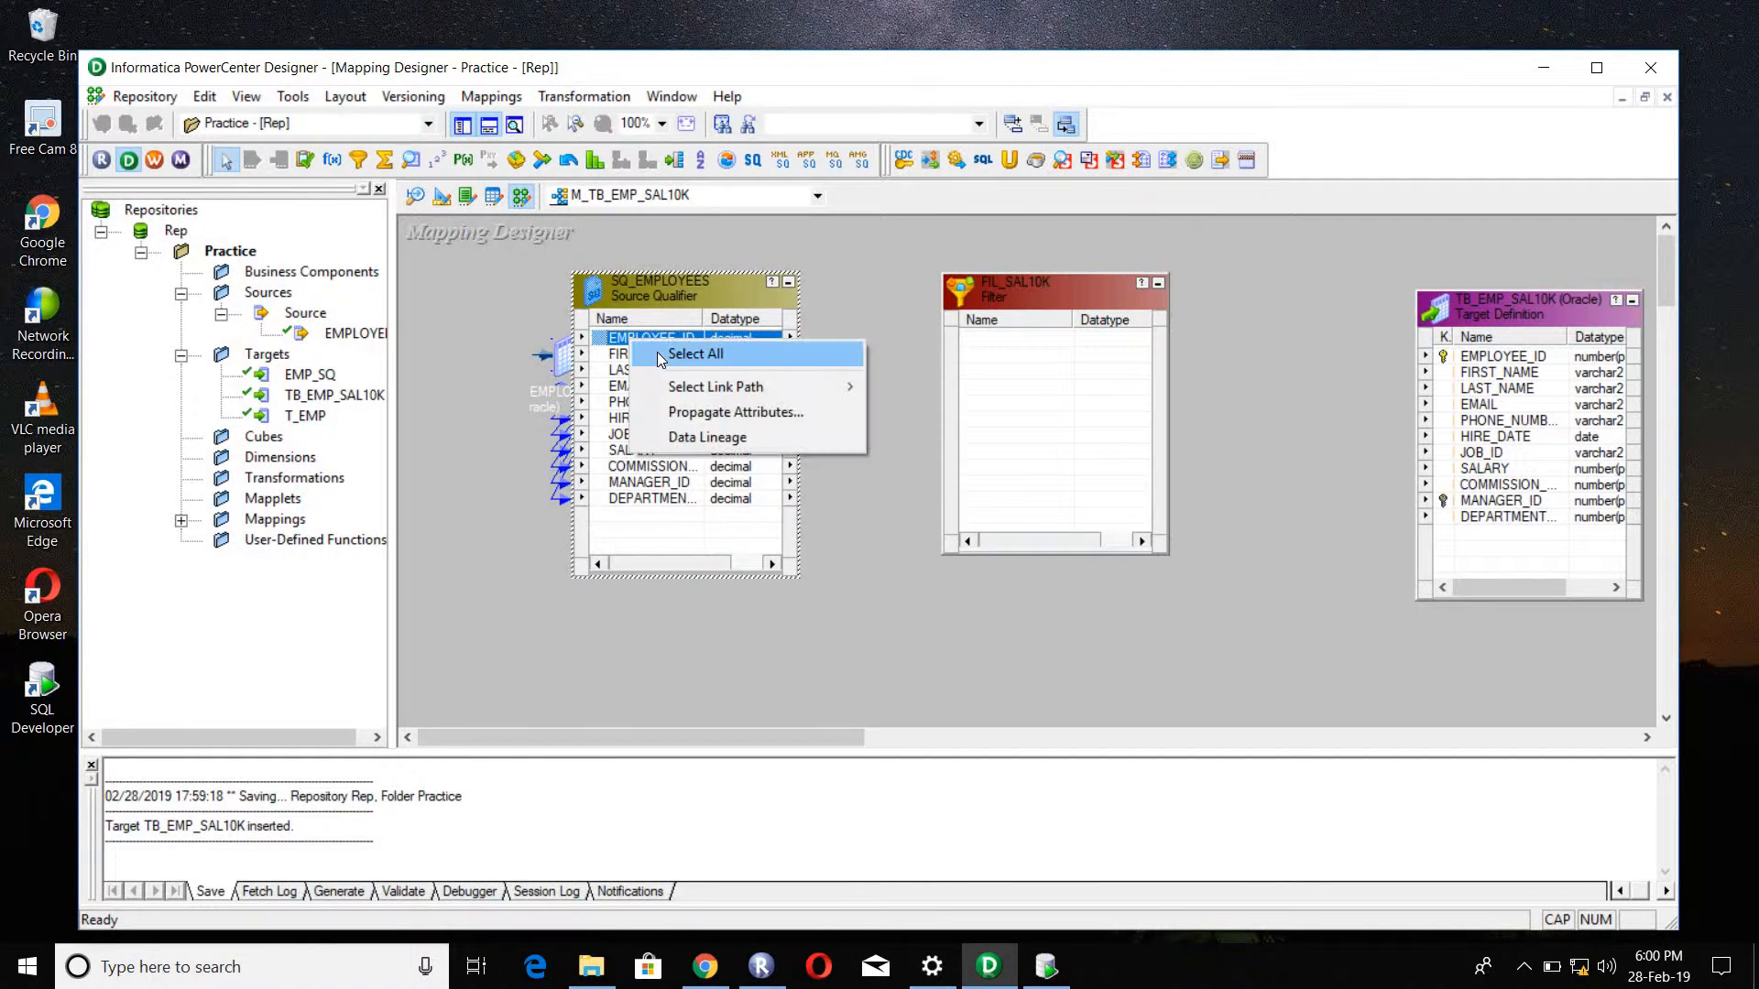
pyautogui.click(657, 351)
pyautogui.moveTo(657, 352); pyautogui.dragTo(1038, 372)
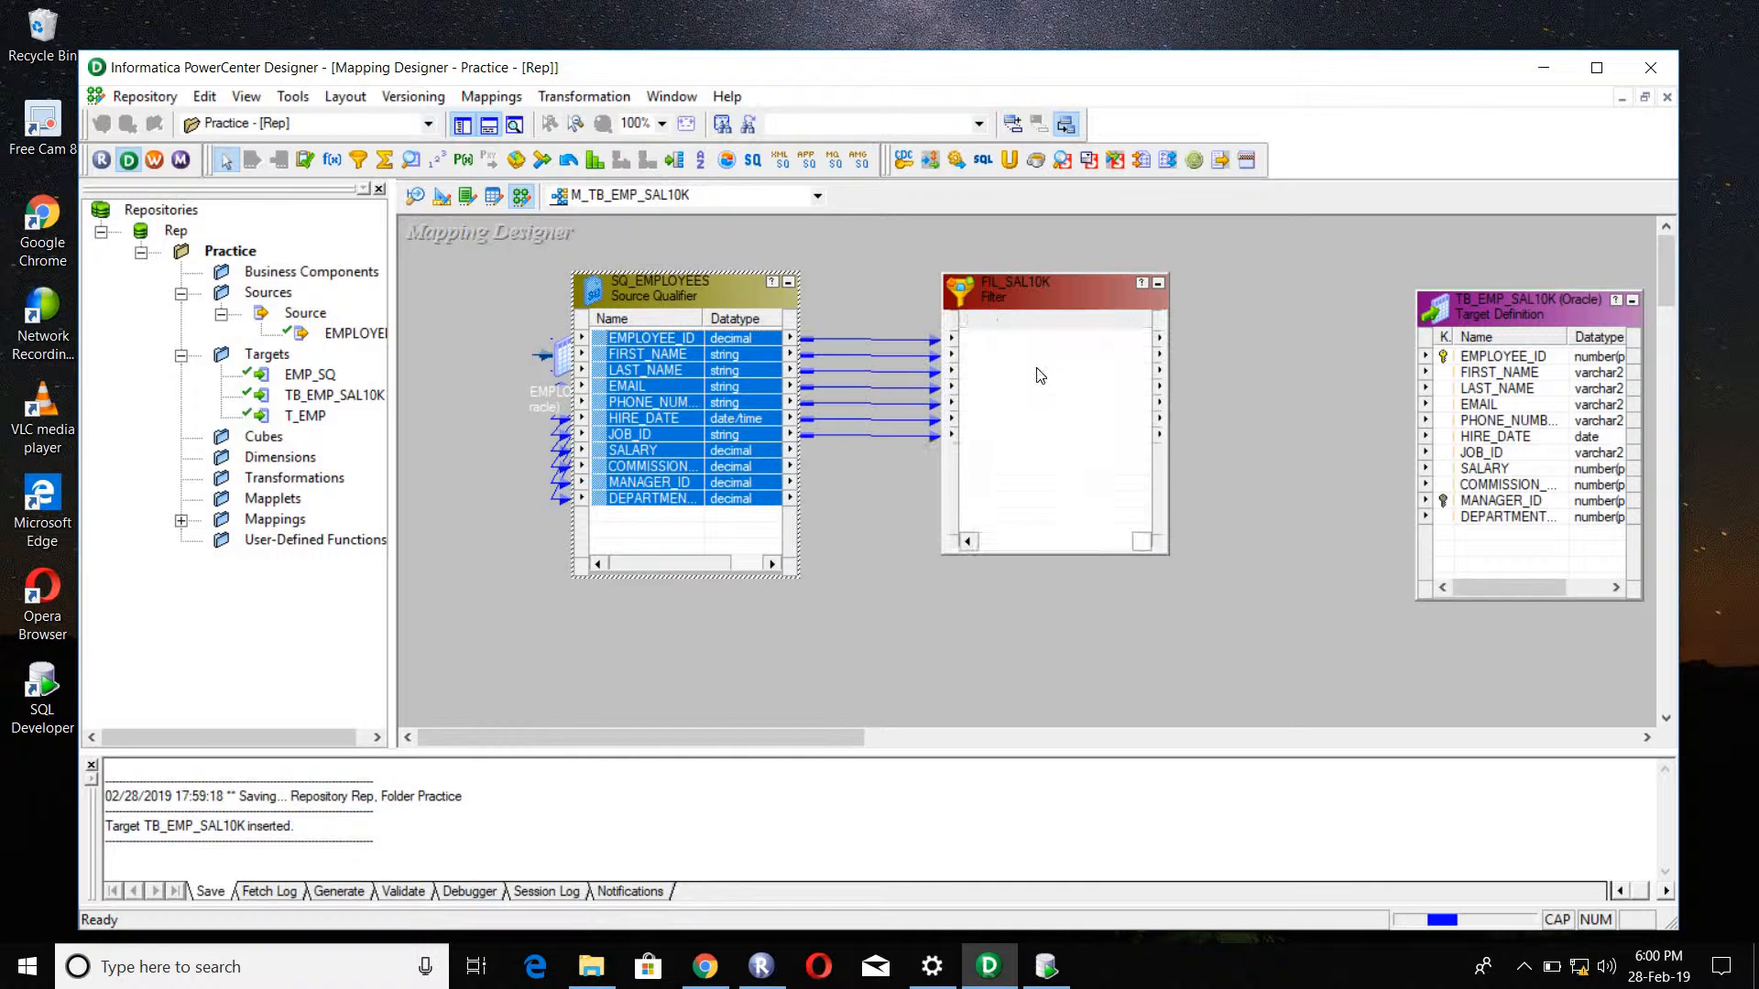
# Step: Set the filter condition of the FIL_SAL10K transformation to SALARY <=10000, using its SALARY port
pyautogui.doubleClick(1015, 291)
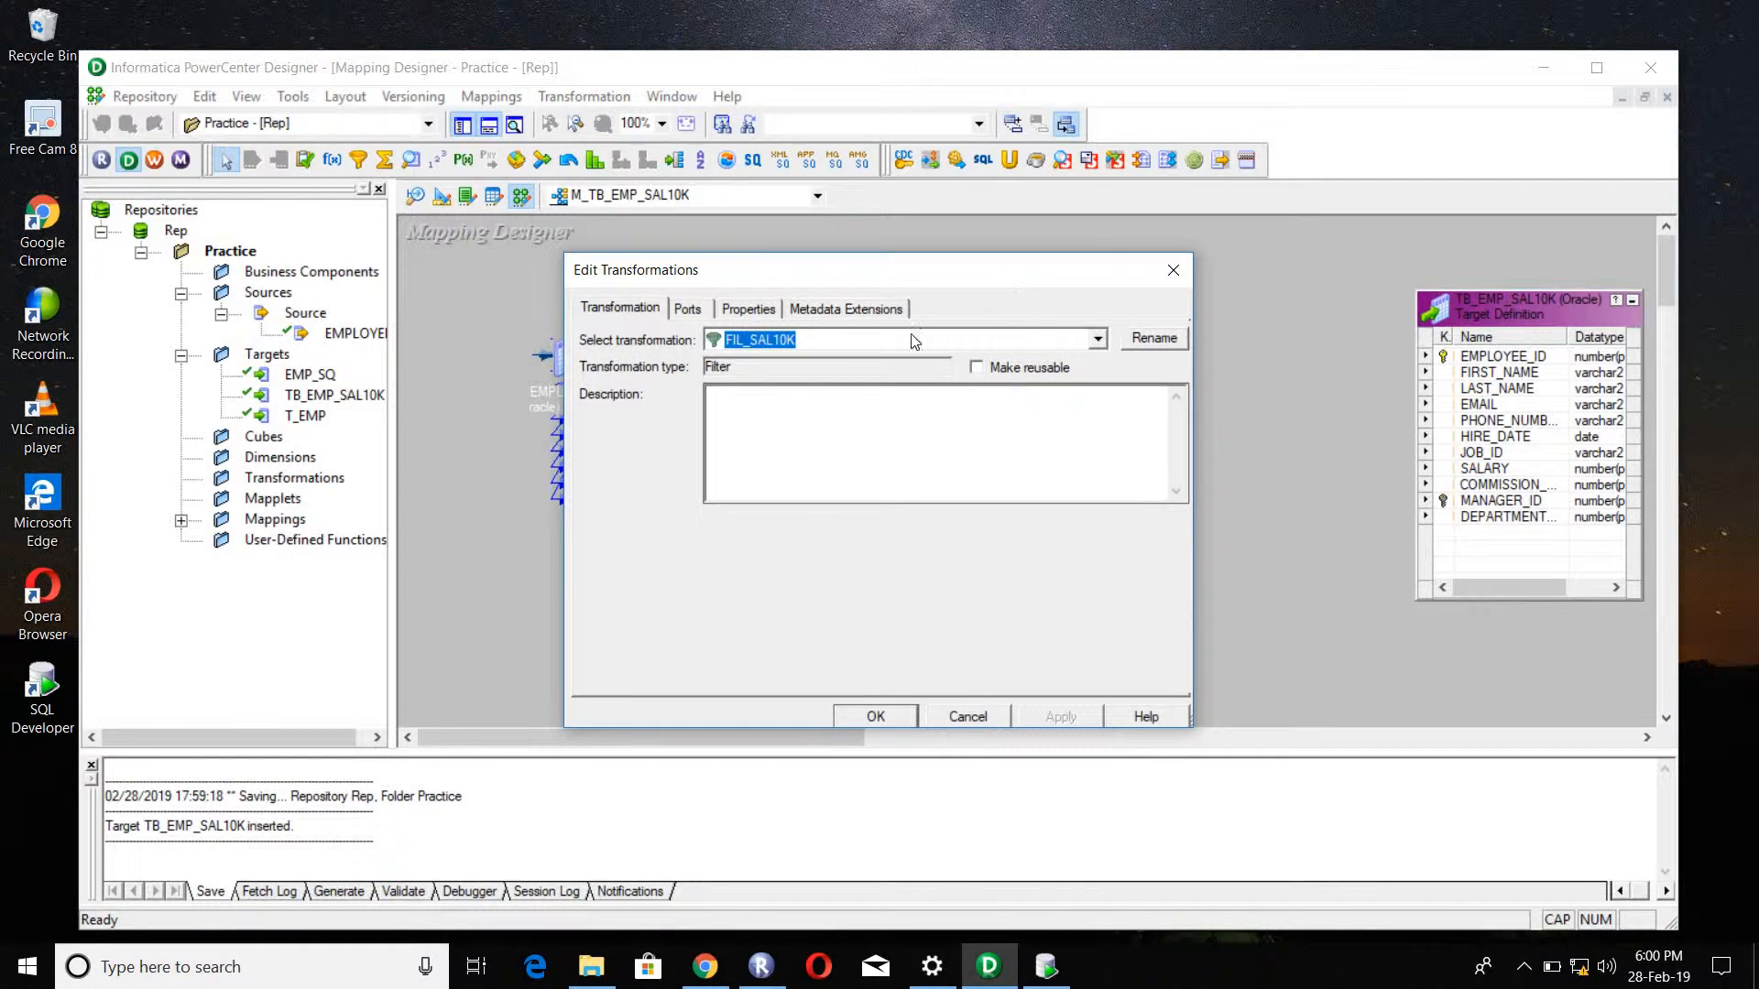
pyautogui.click(691, 311)
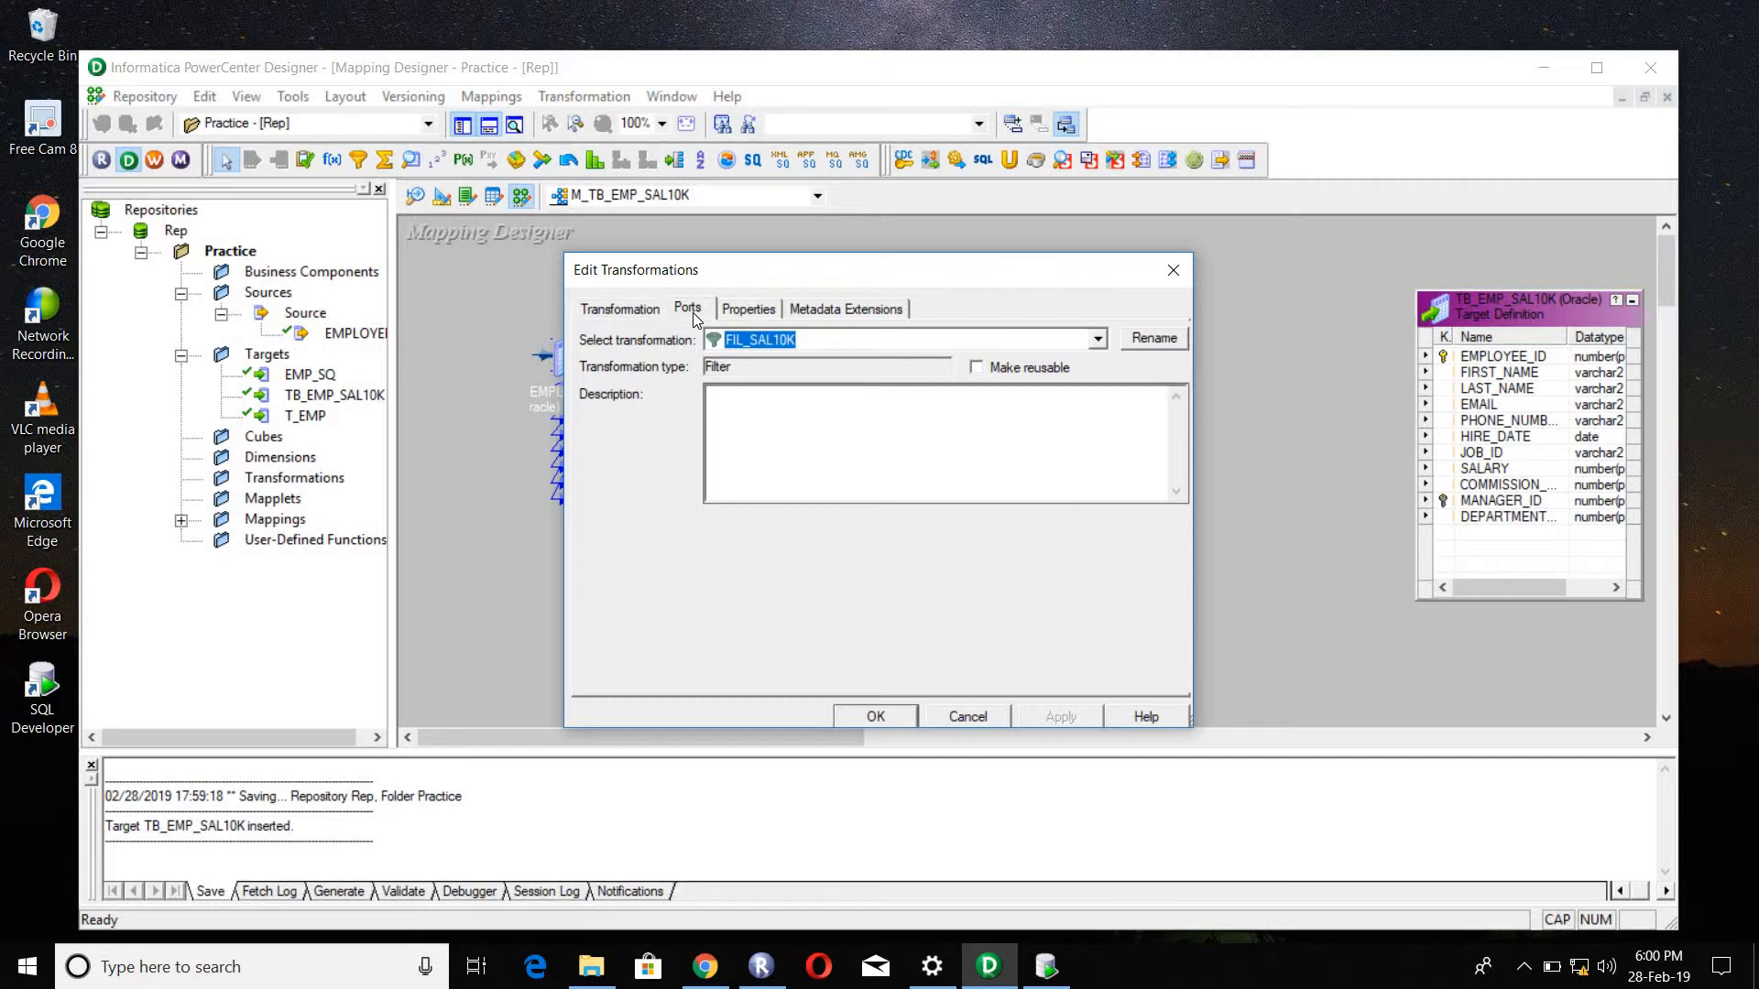
pyautogui.click(740, 316)
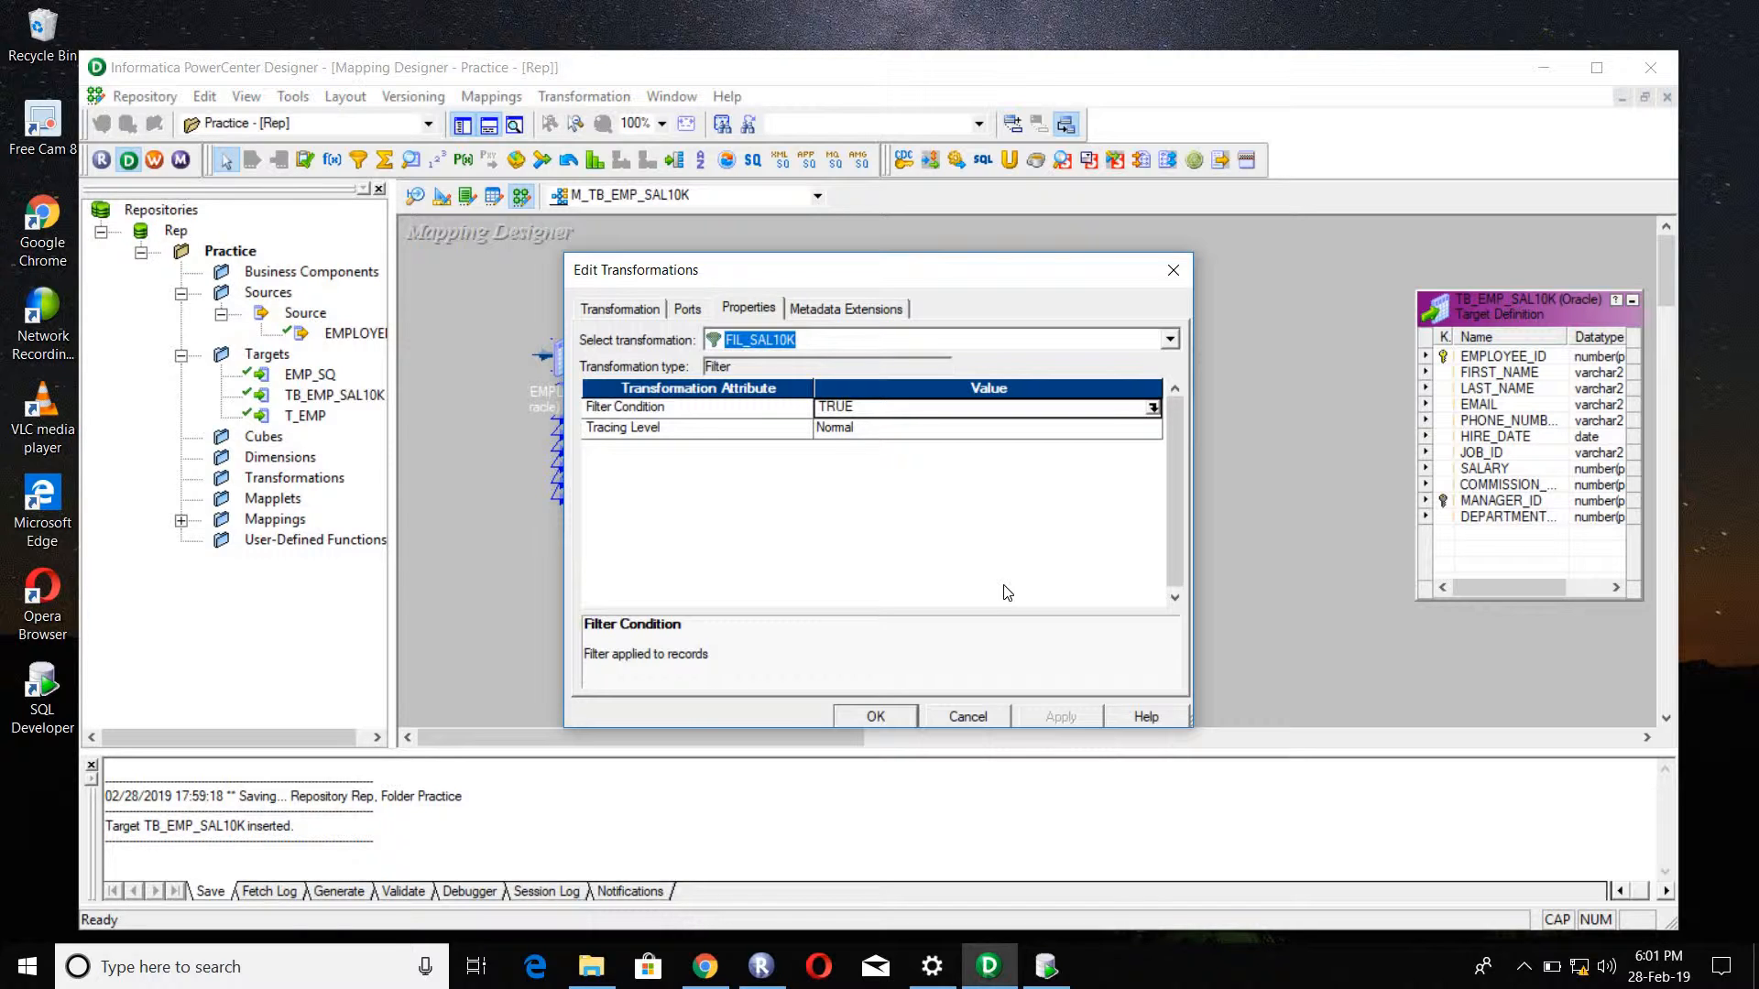
pyautogui.click(1149, 410)
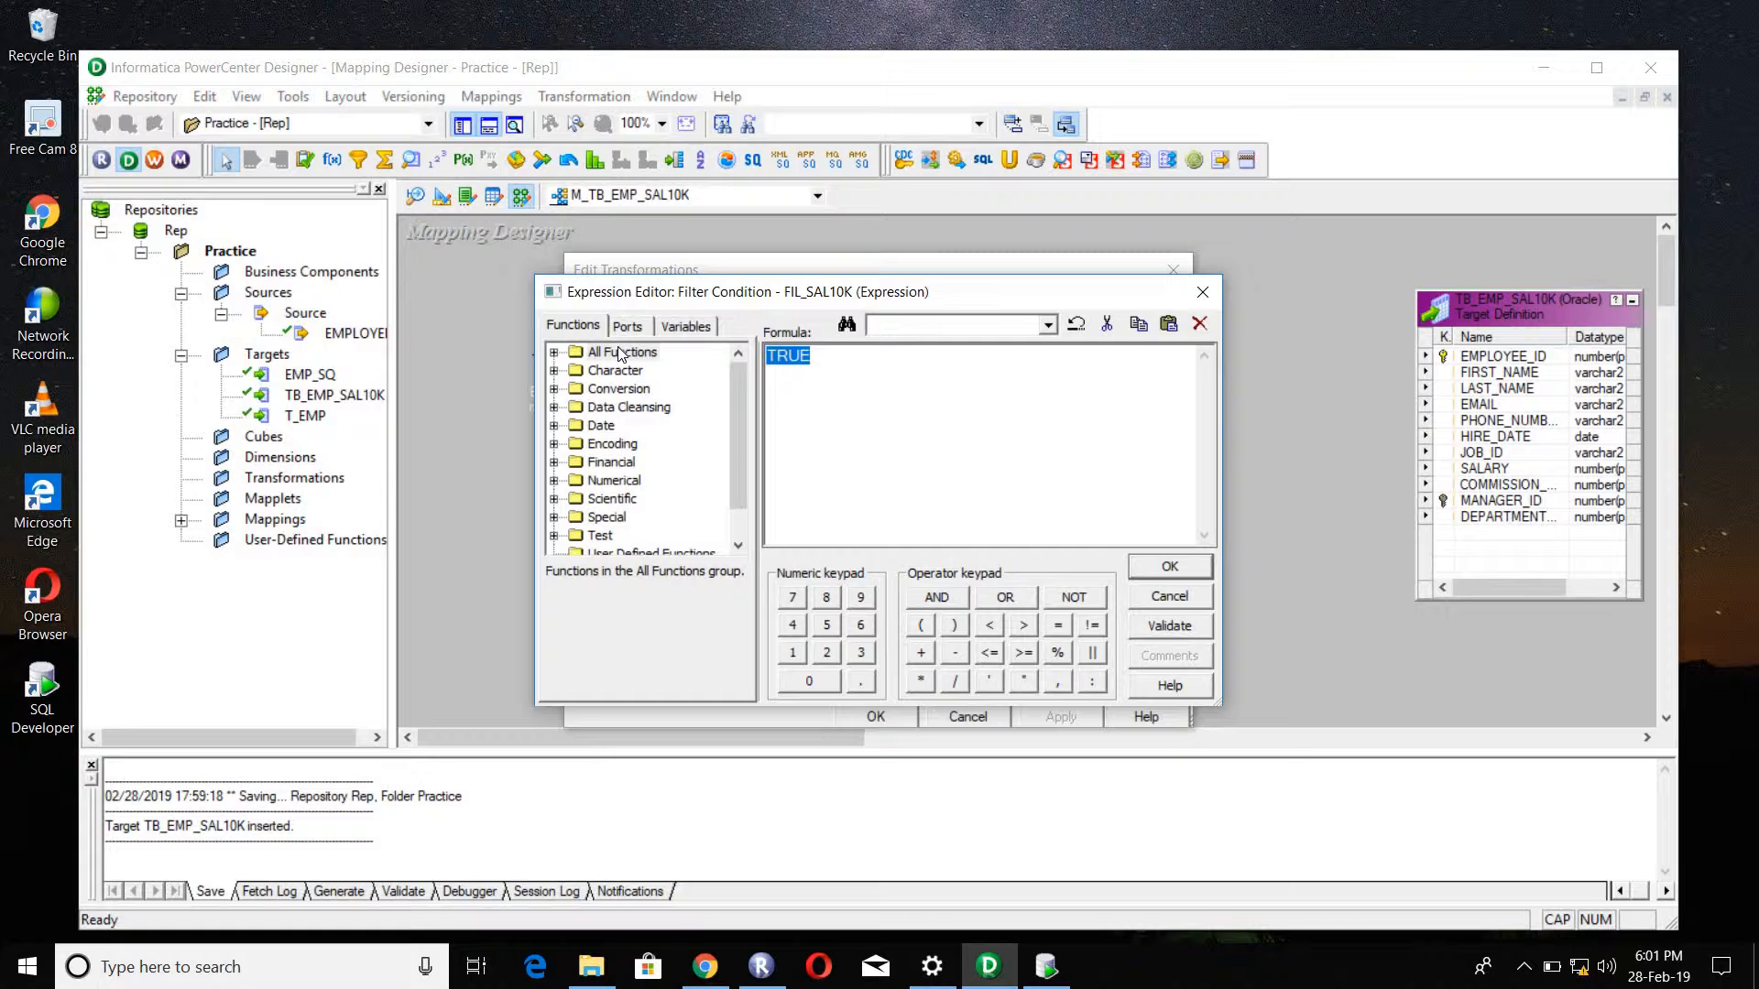
pyautogui.click(619, 330)
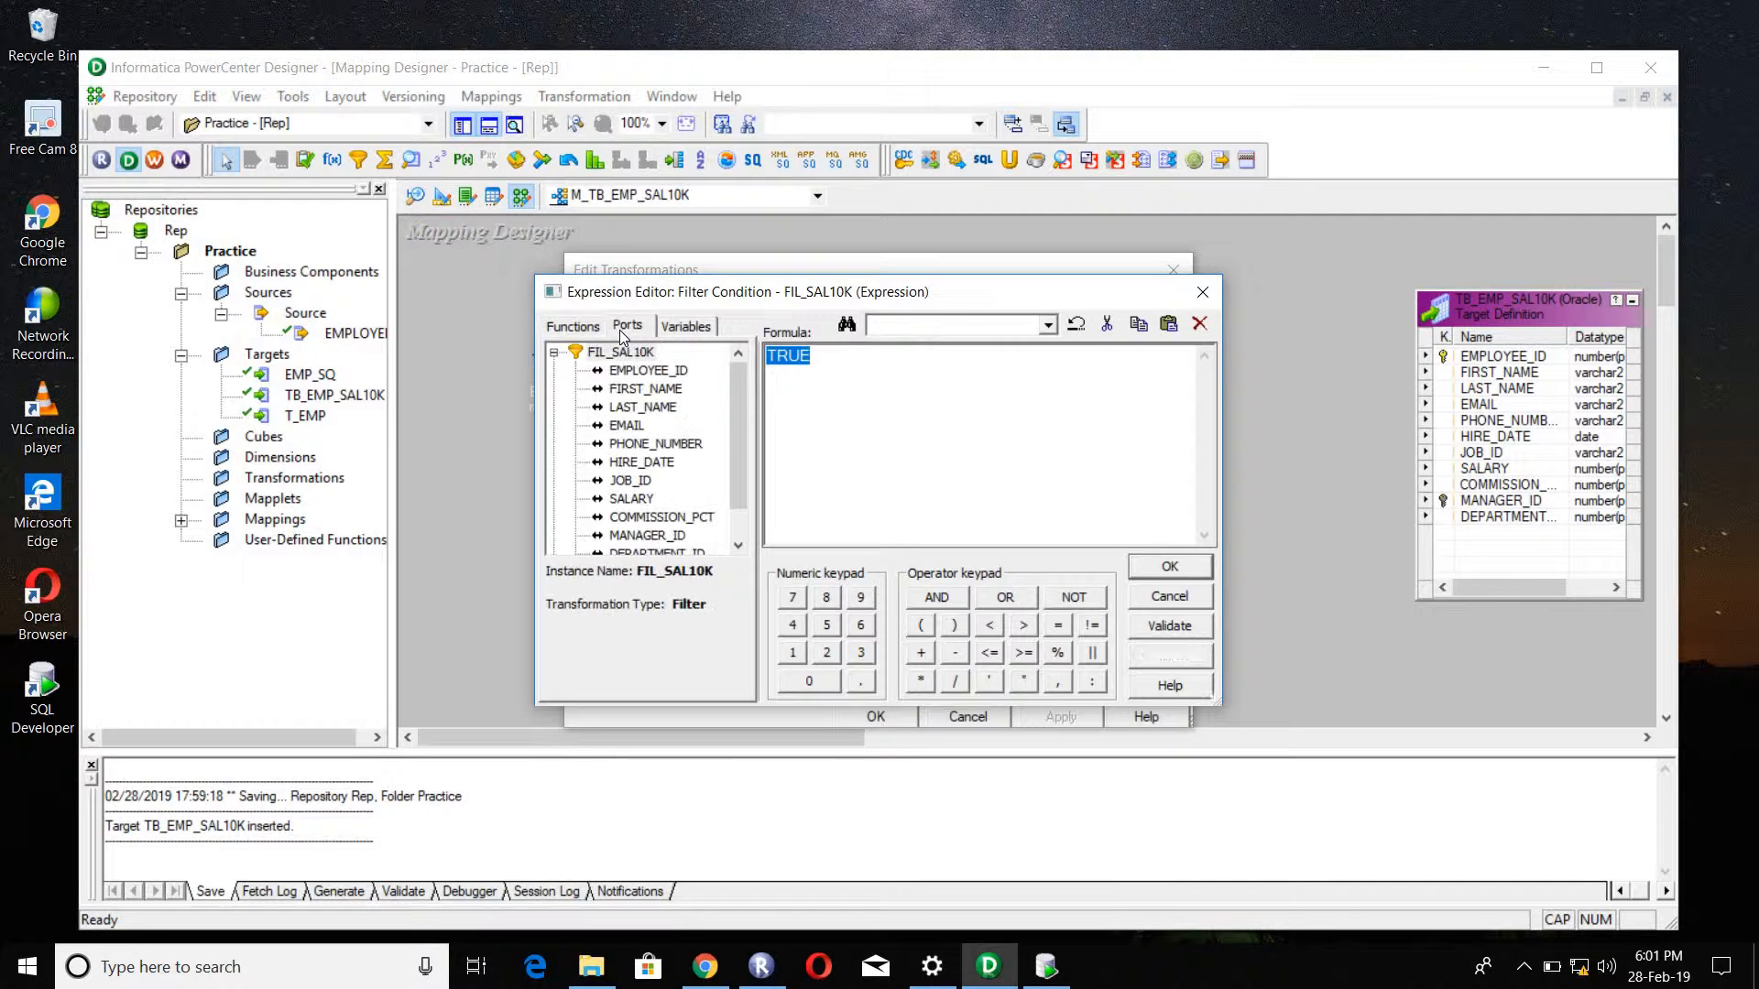
pyautogui.click(640, 501)
pyautogui.doubleClick(641, 503)
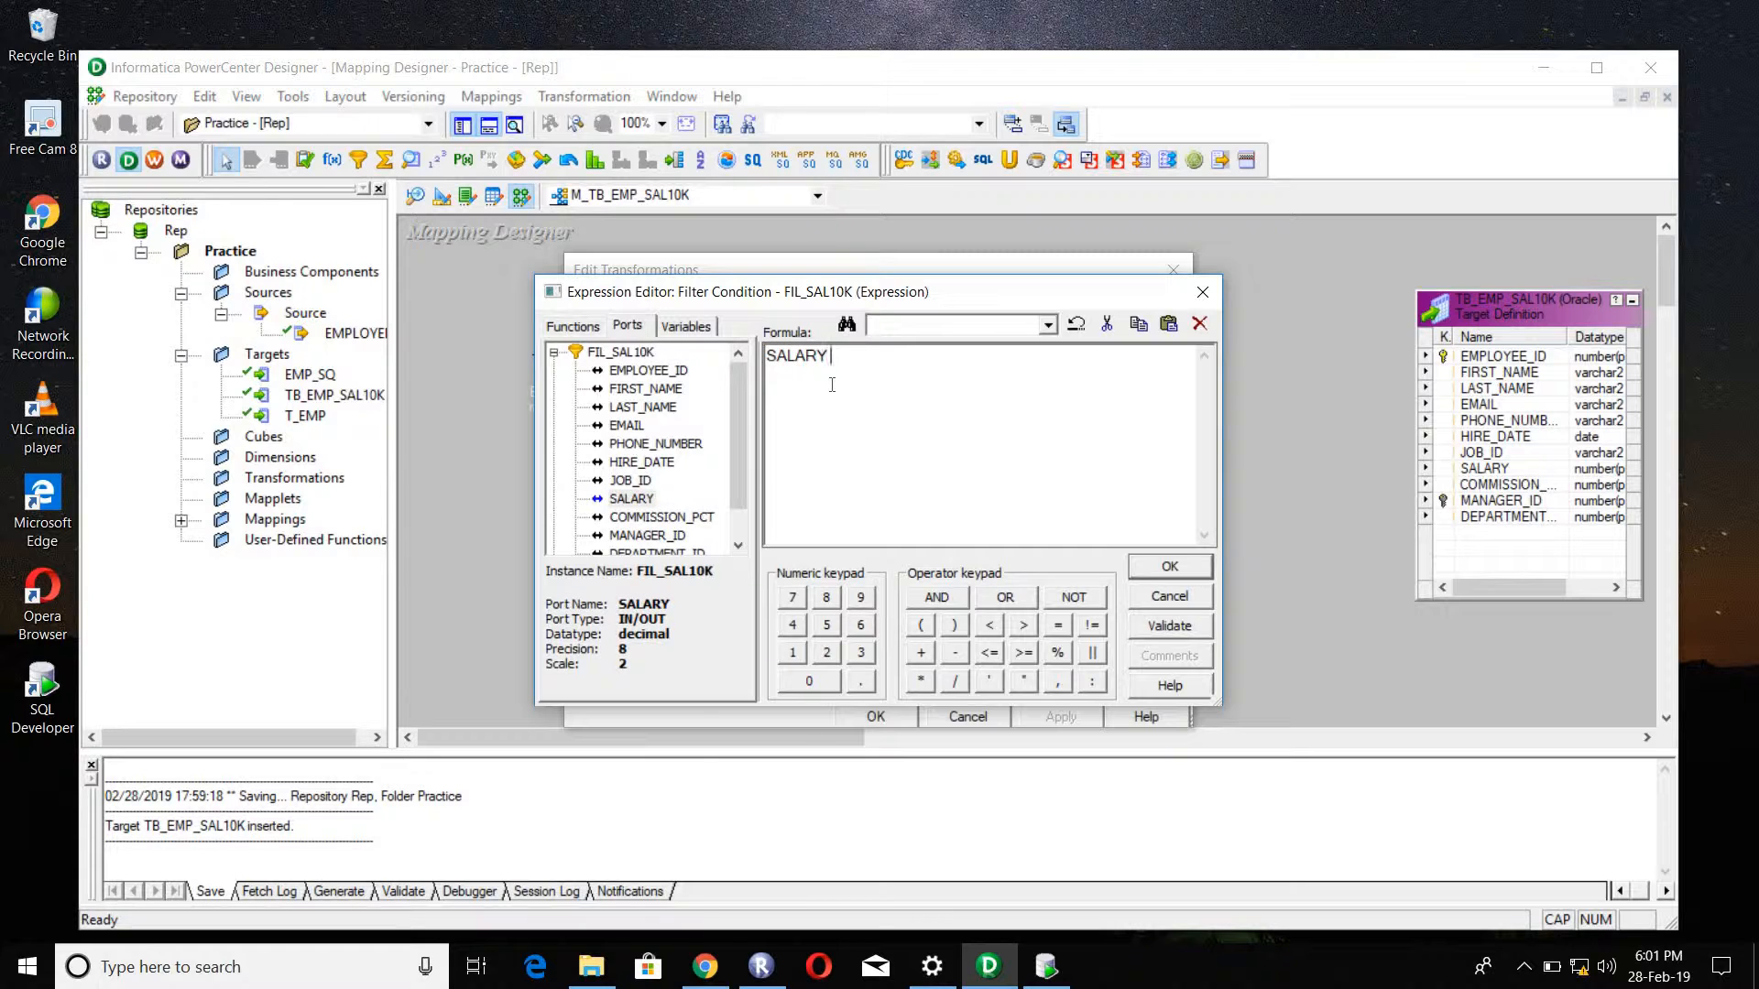
pyautogui.write('<=10000')
# Step: Validate the filter expression and apply the changes to FIL_SAL10K
pyautogui.click(1156, 629)
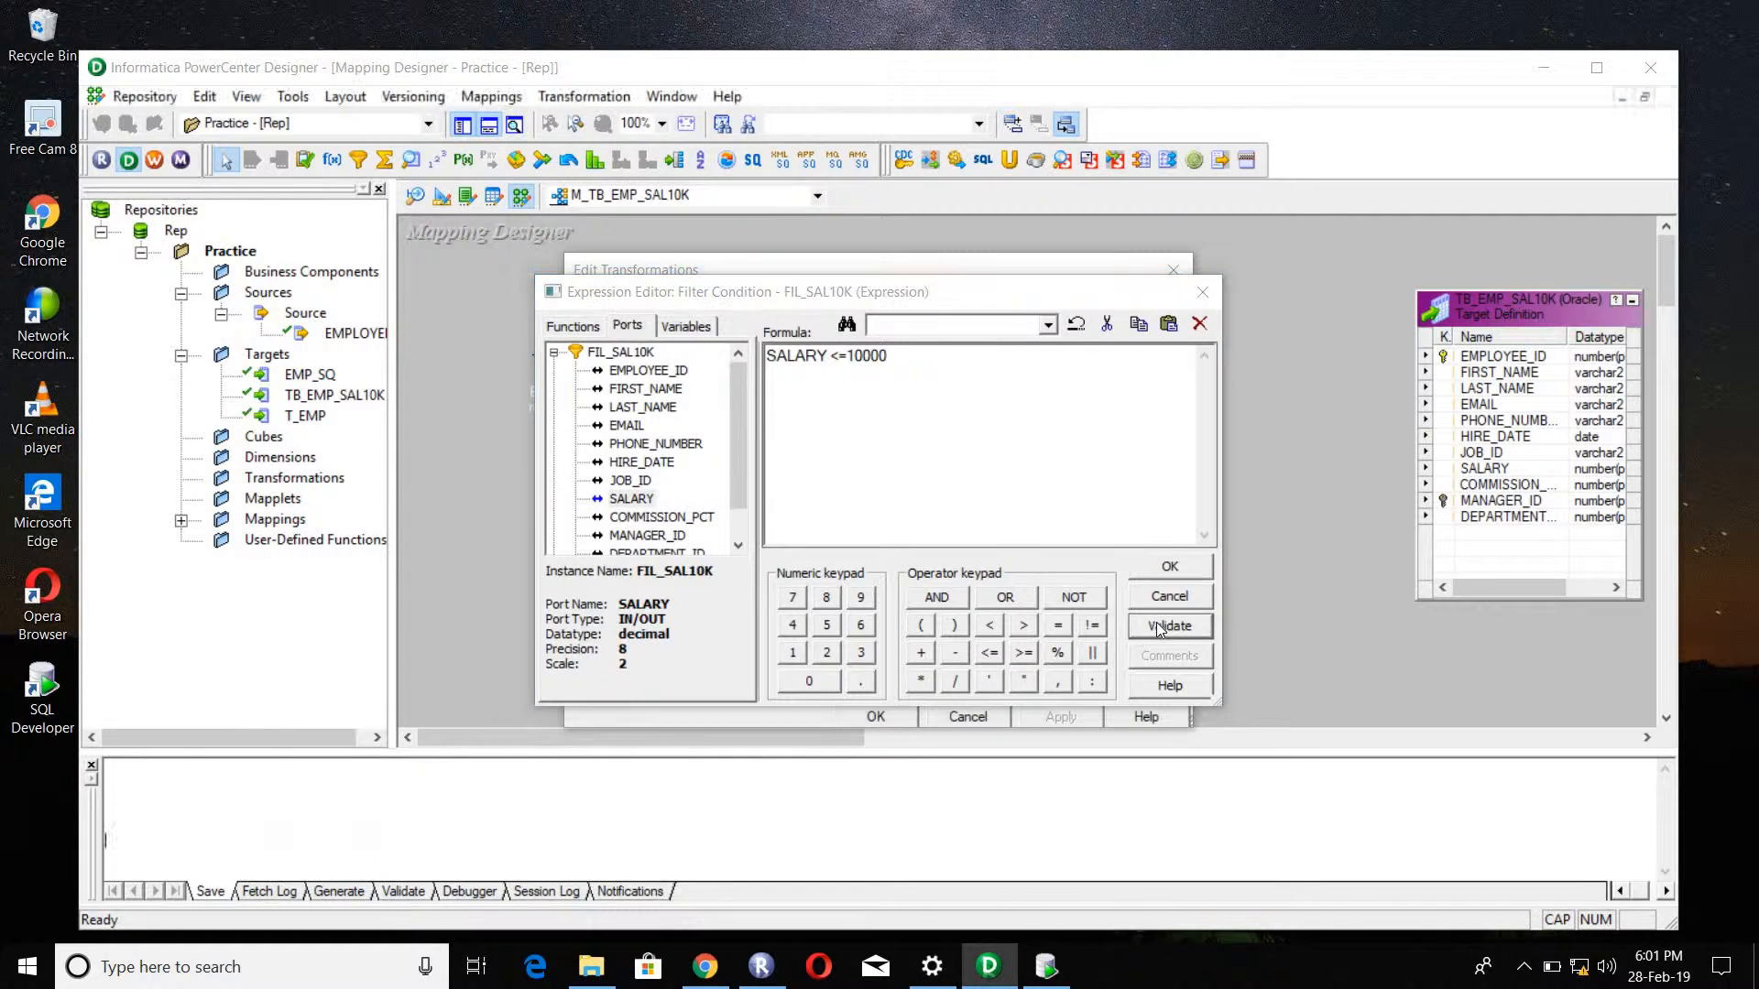
pyautogui.click(975, 555)
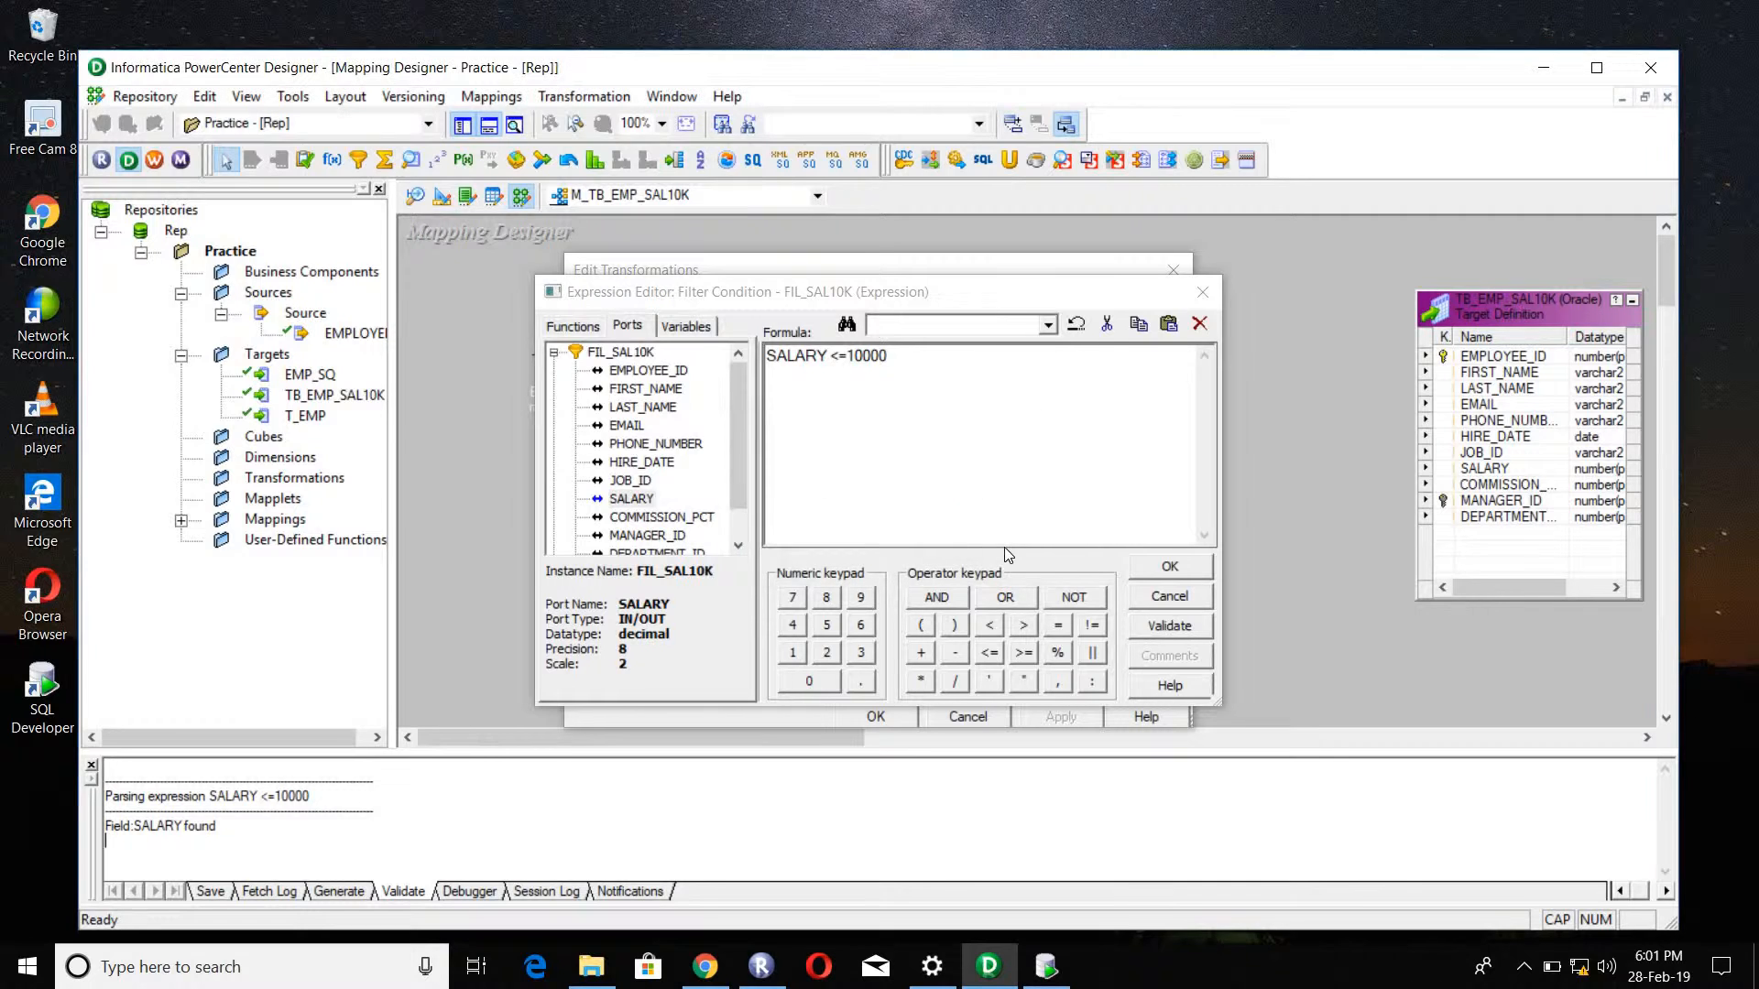
pyautogui.click(1162, 566)
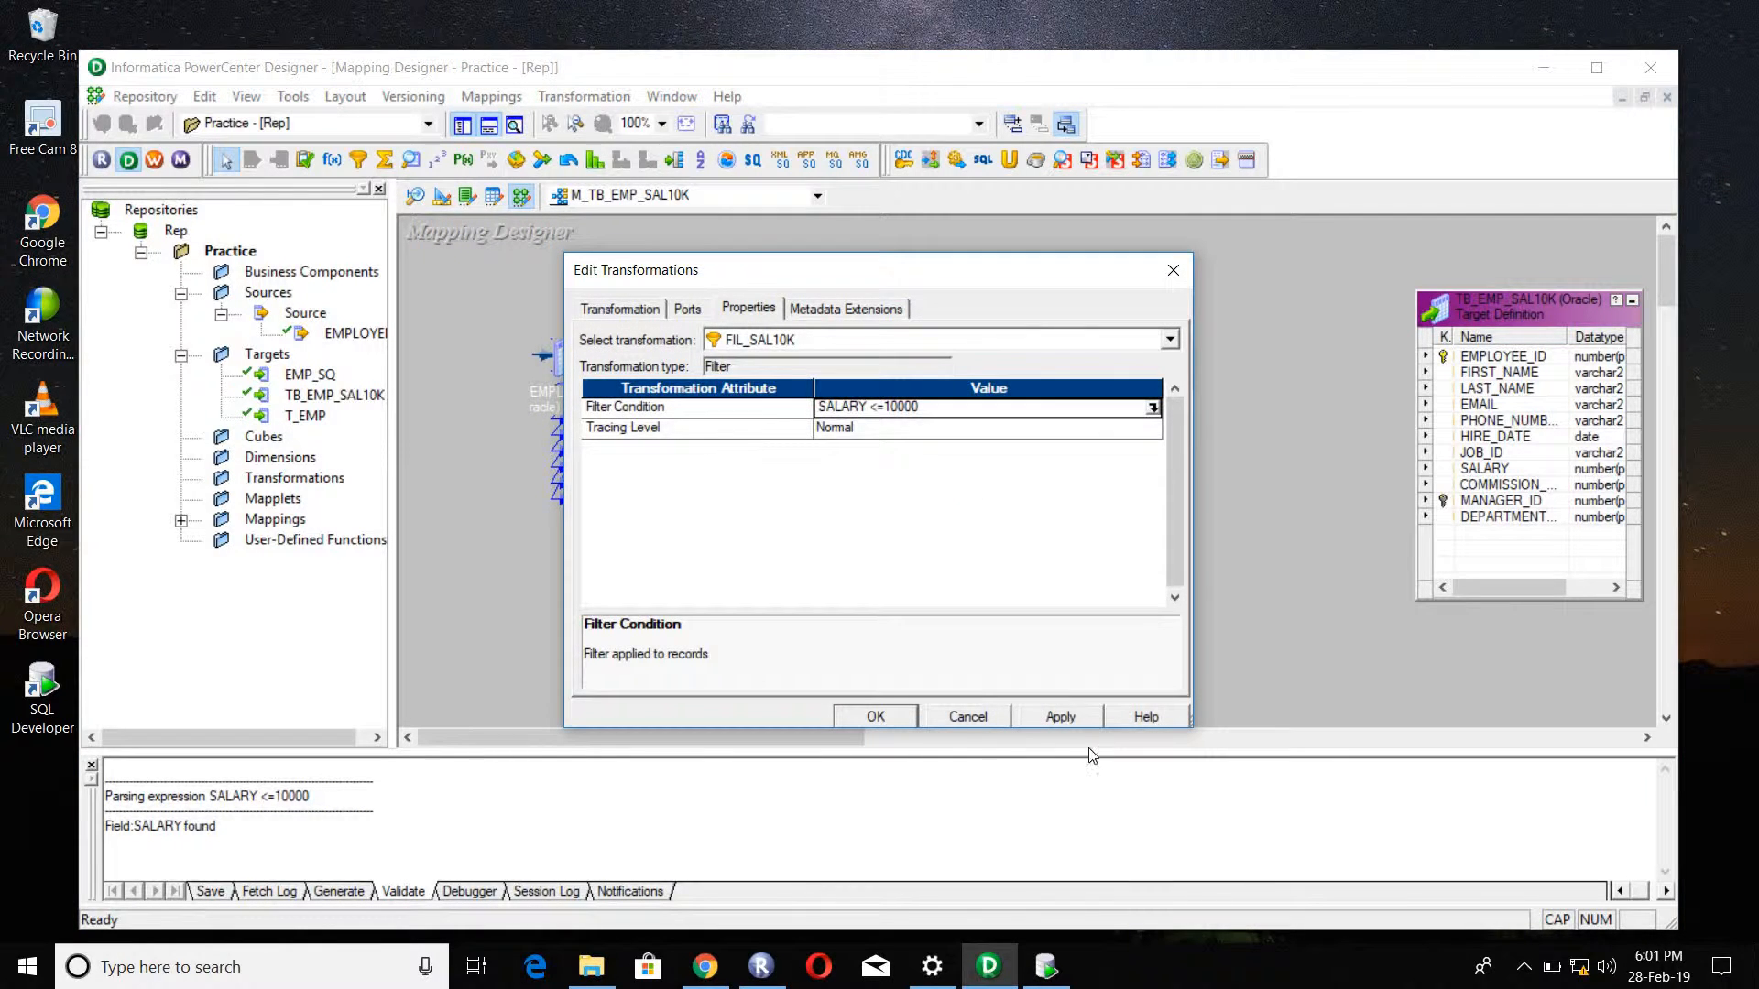
pyautogui.click(1055, 719)
pyautogui.click(877, 717)
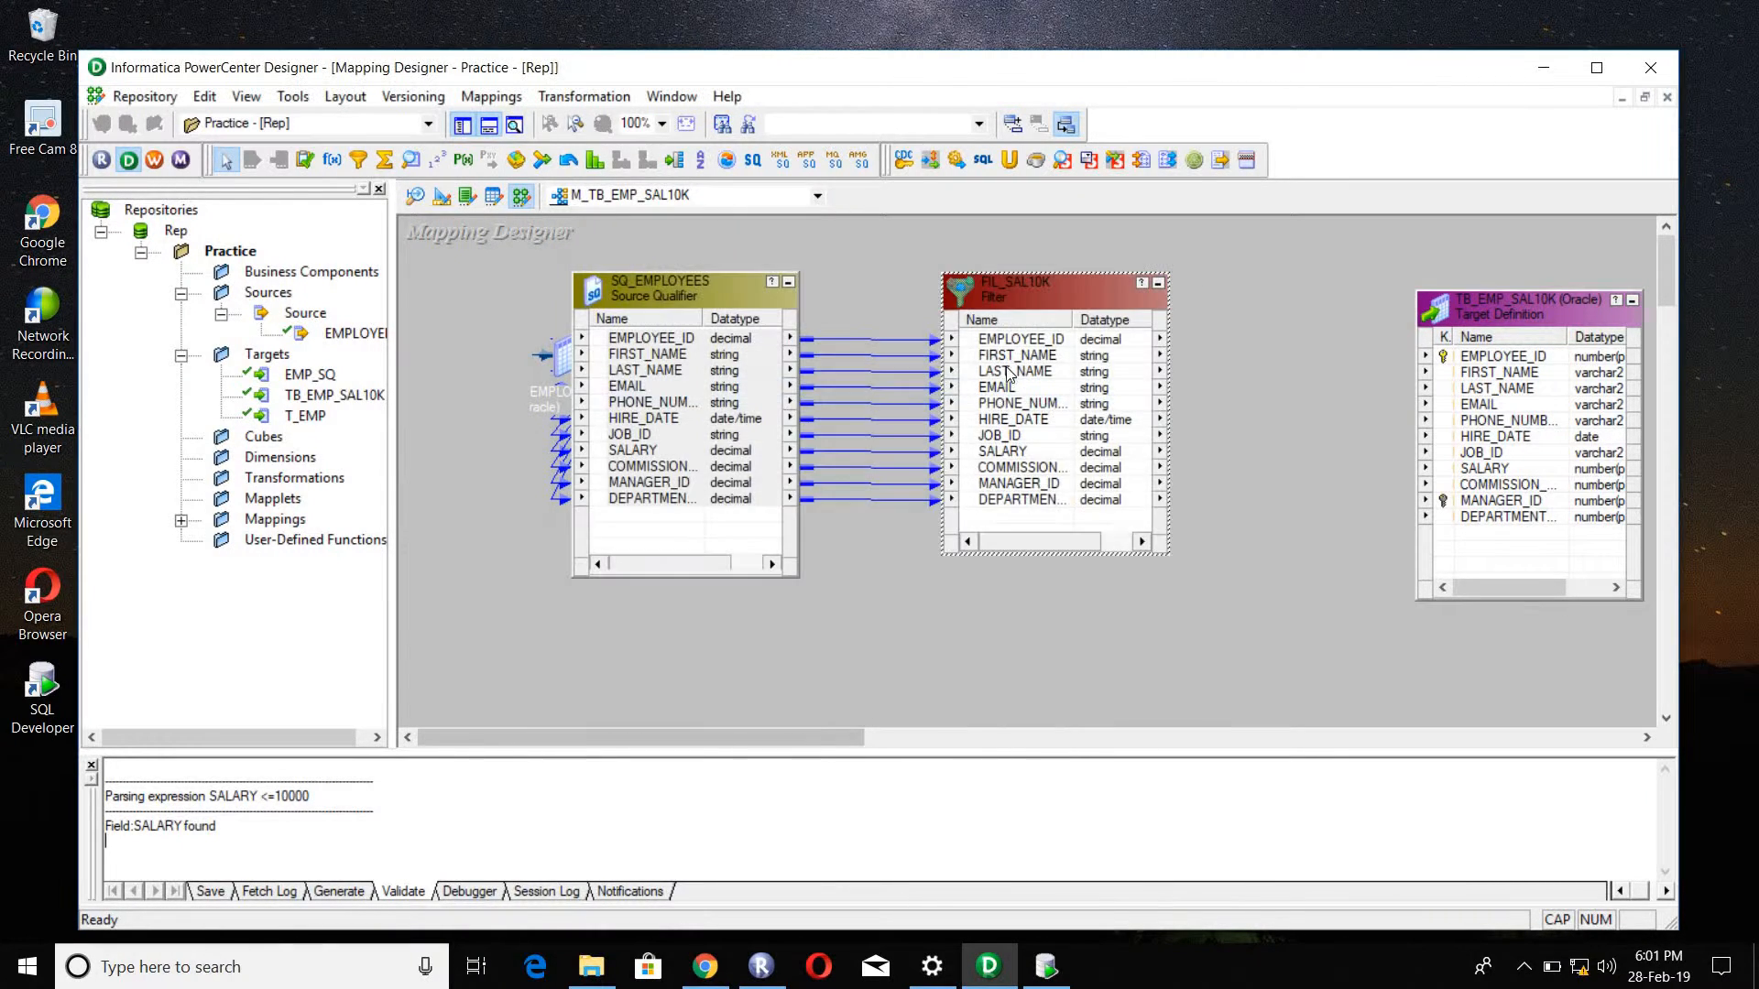
# Step: Autolink the FIL_SAL10K ports to the TB_EMP_SAL10K target by name
pyautogui.click(1011, 340)
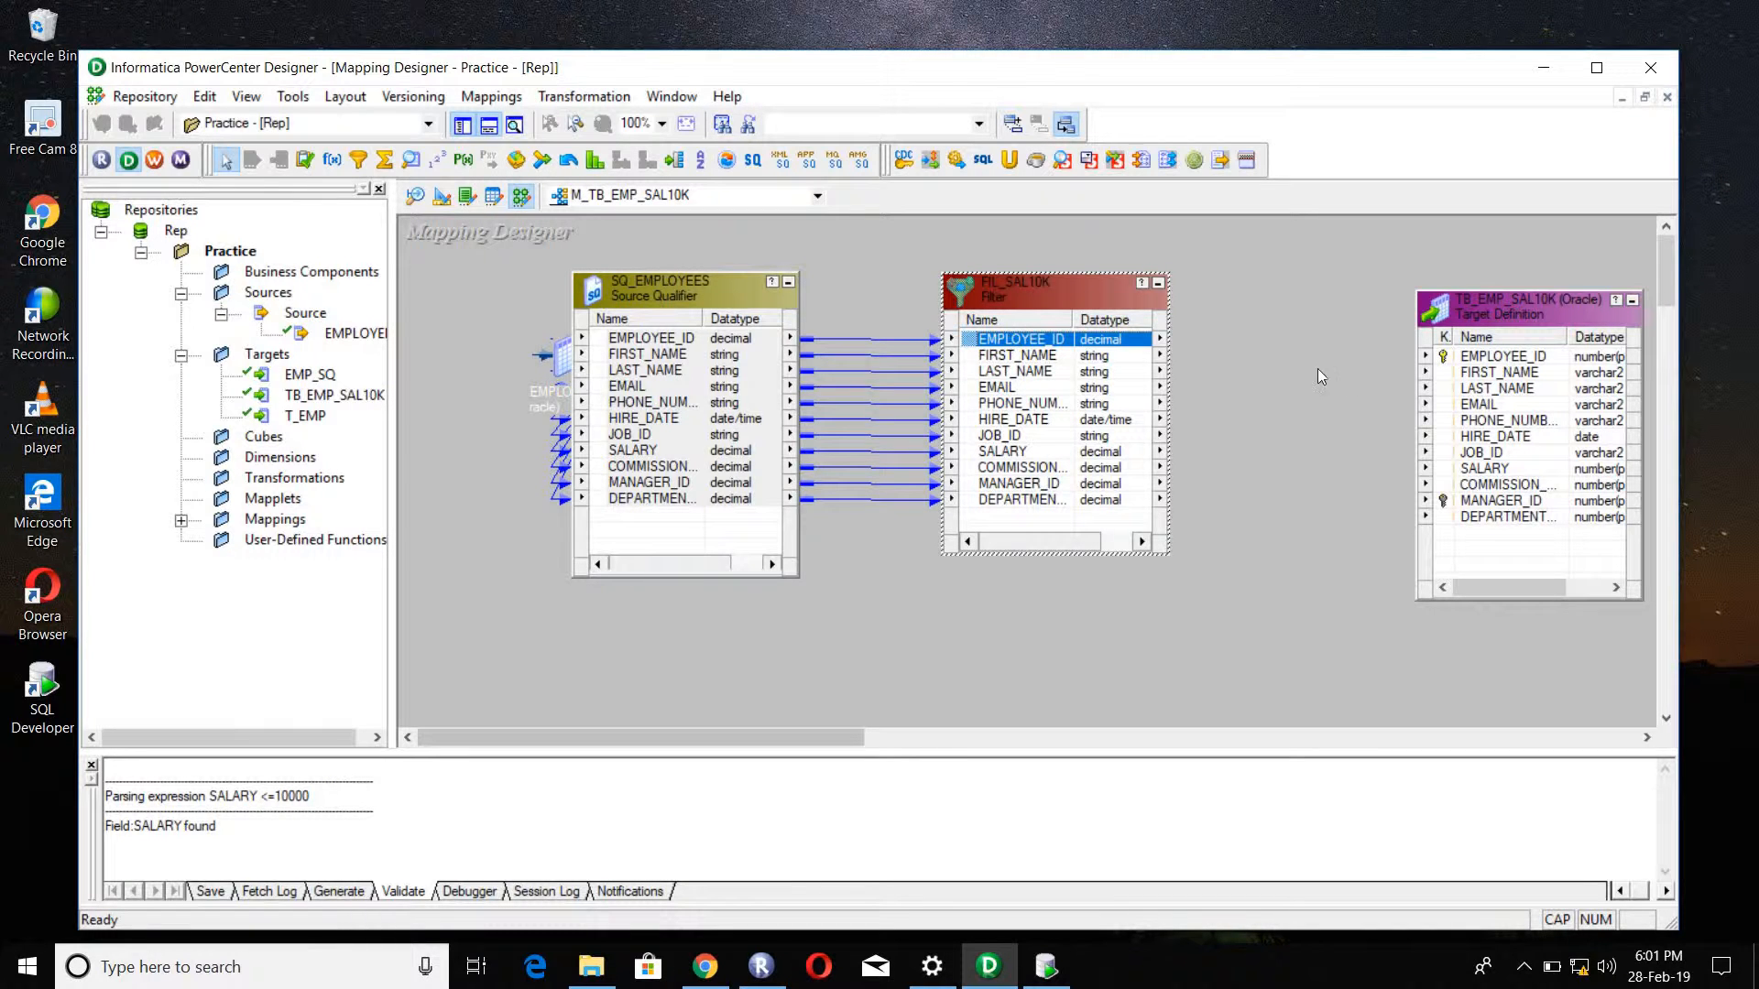
pyautogui.rightClick(1251, 328)
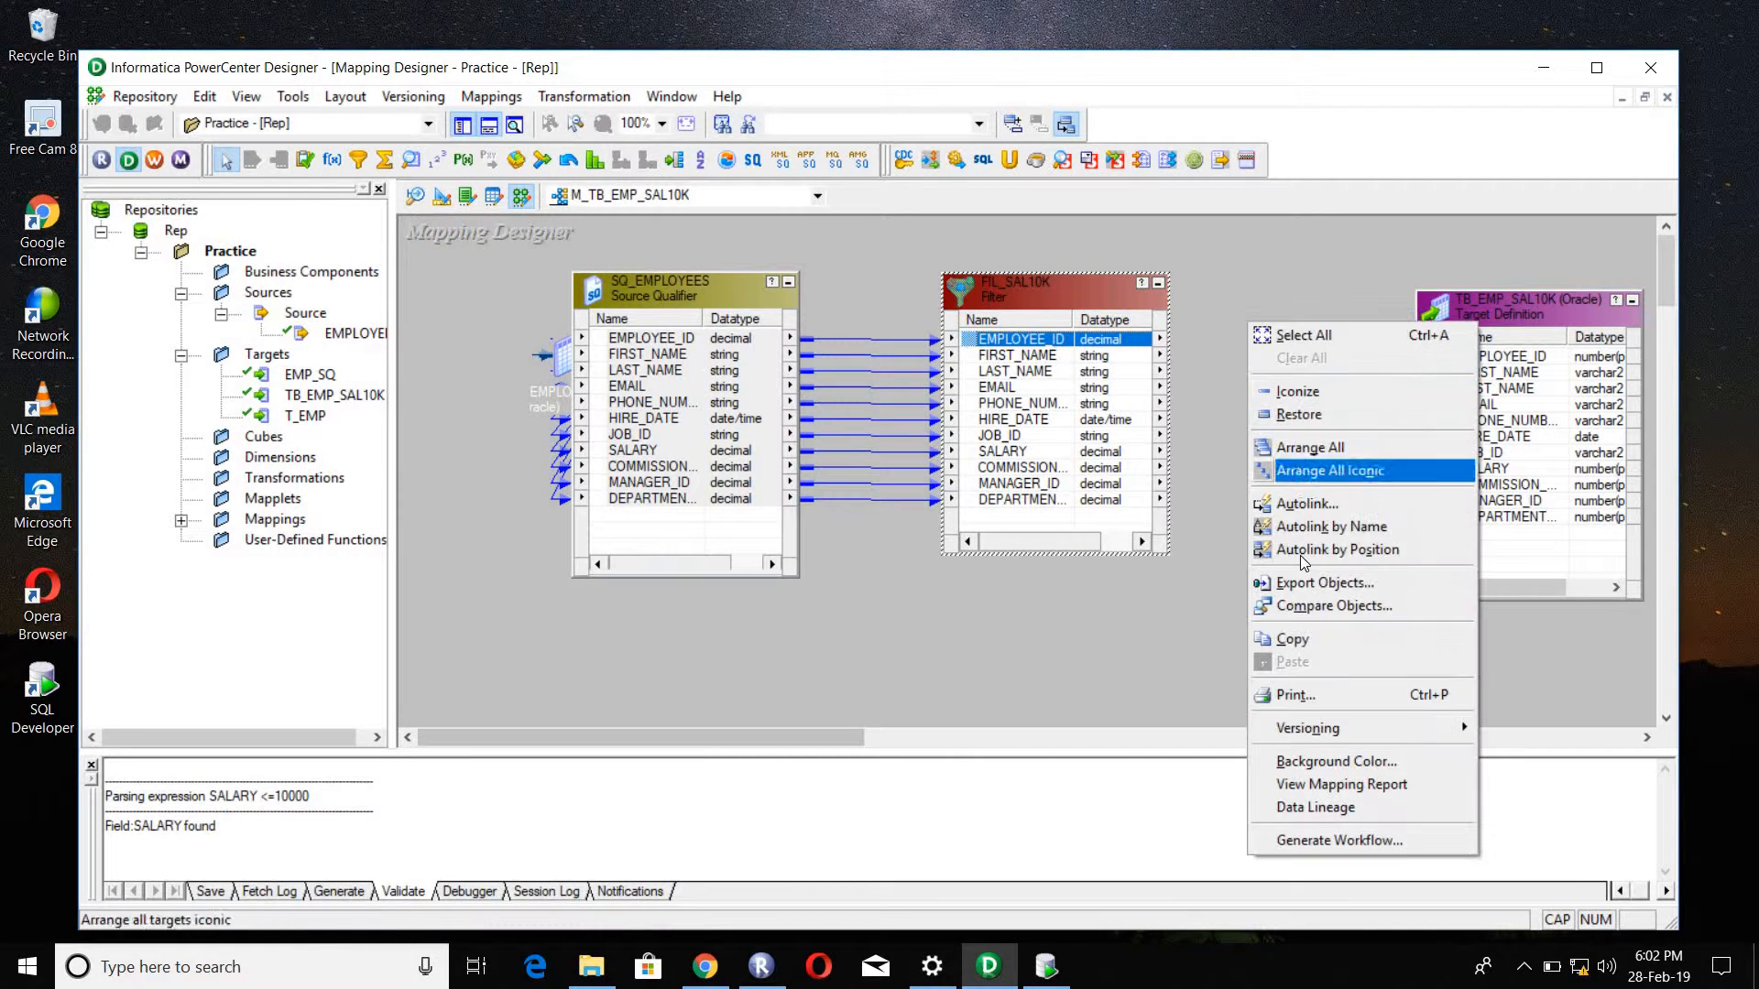
pyautogui.click(1312, 503)
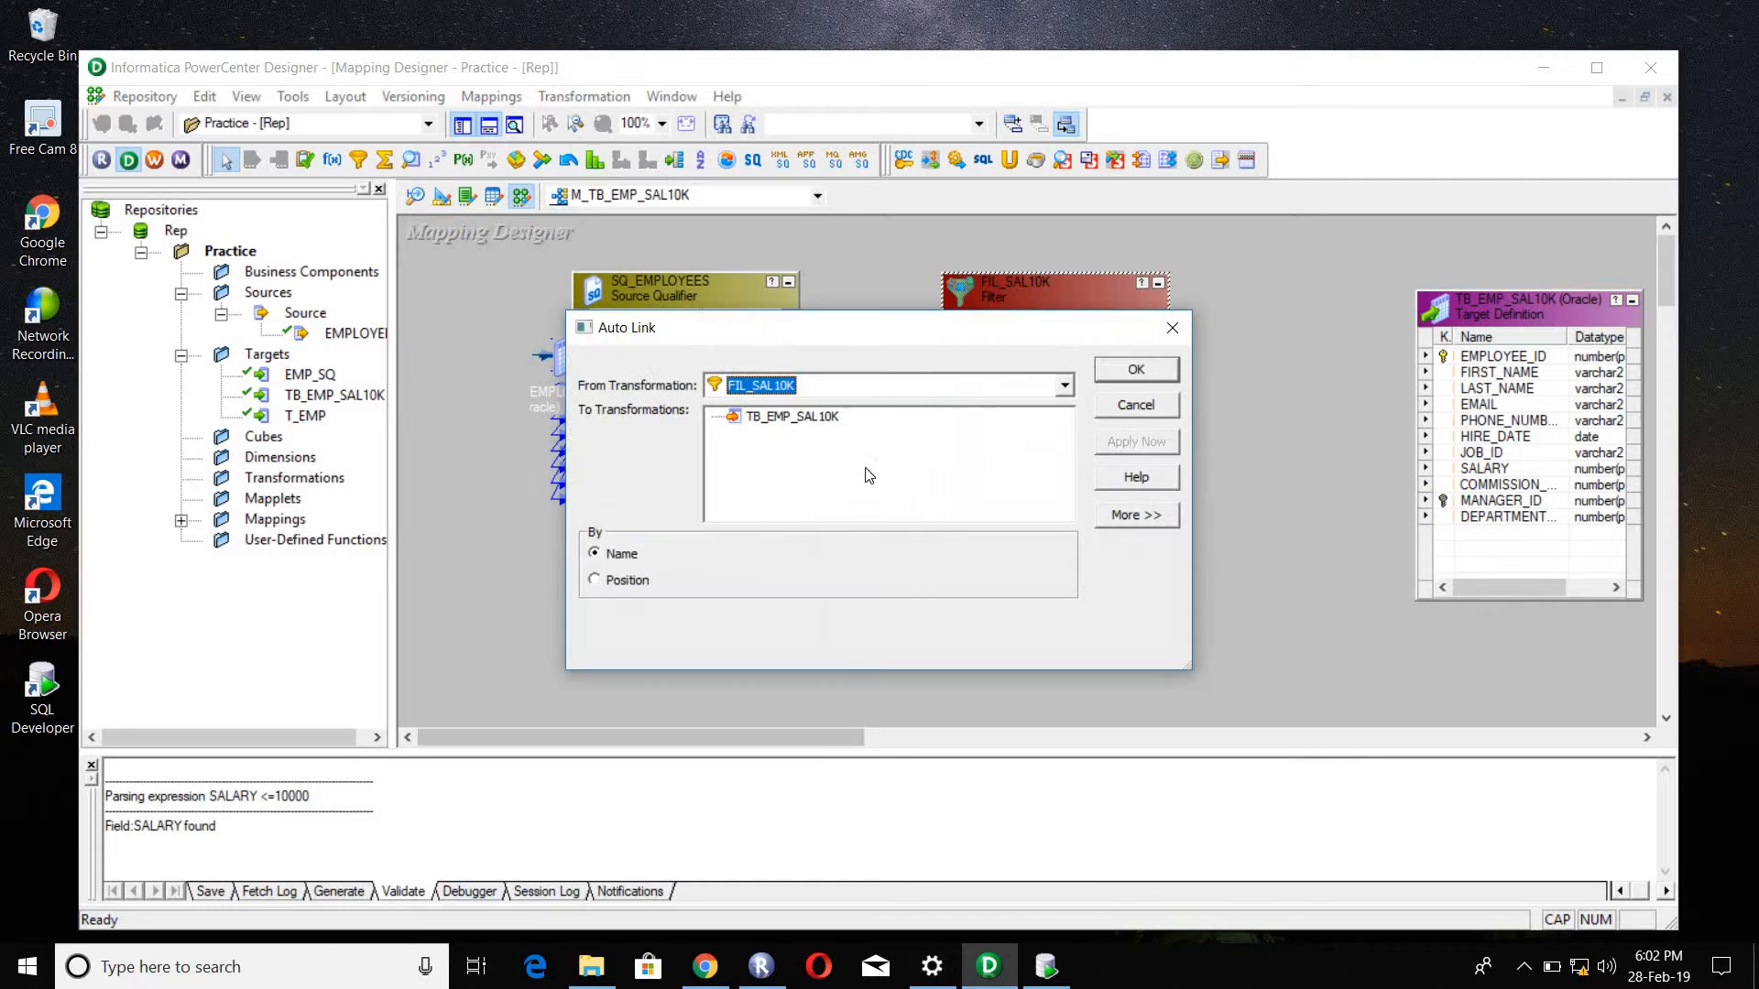
pyautogui.click(790, 417)
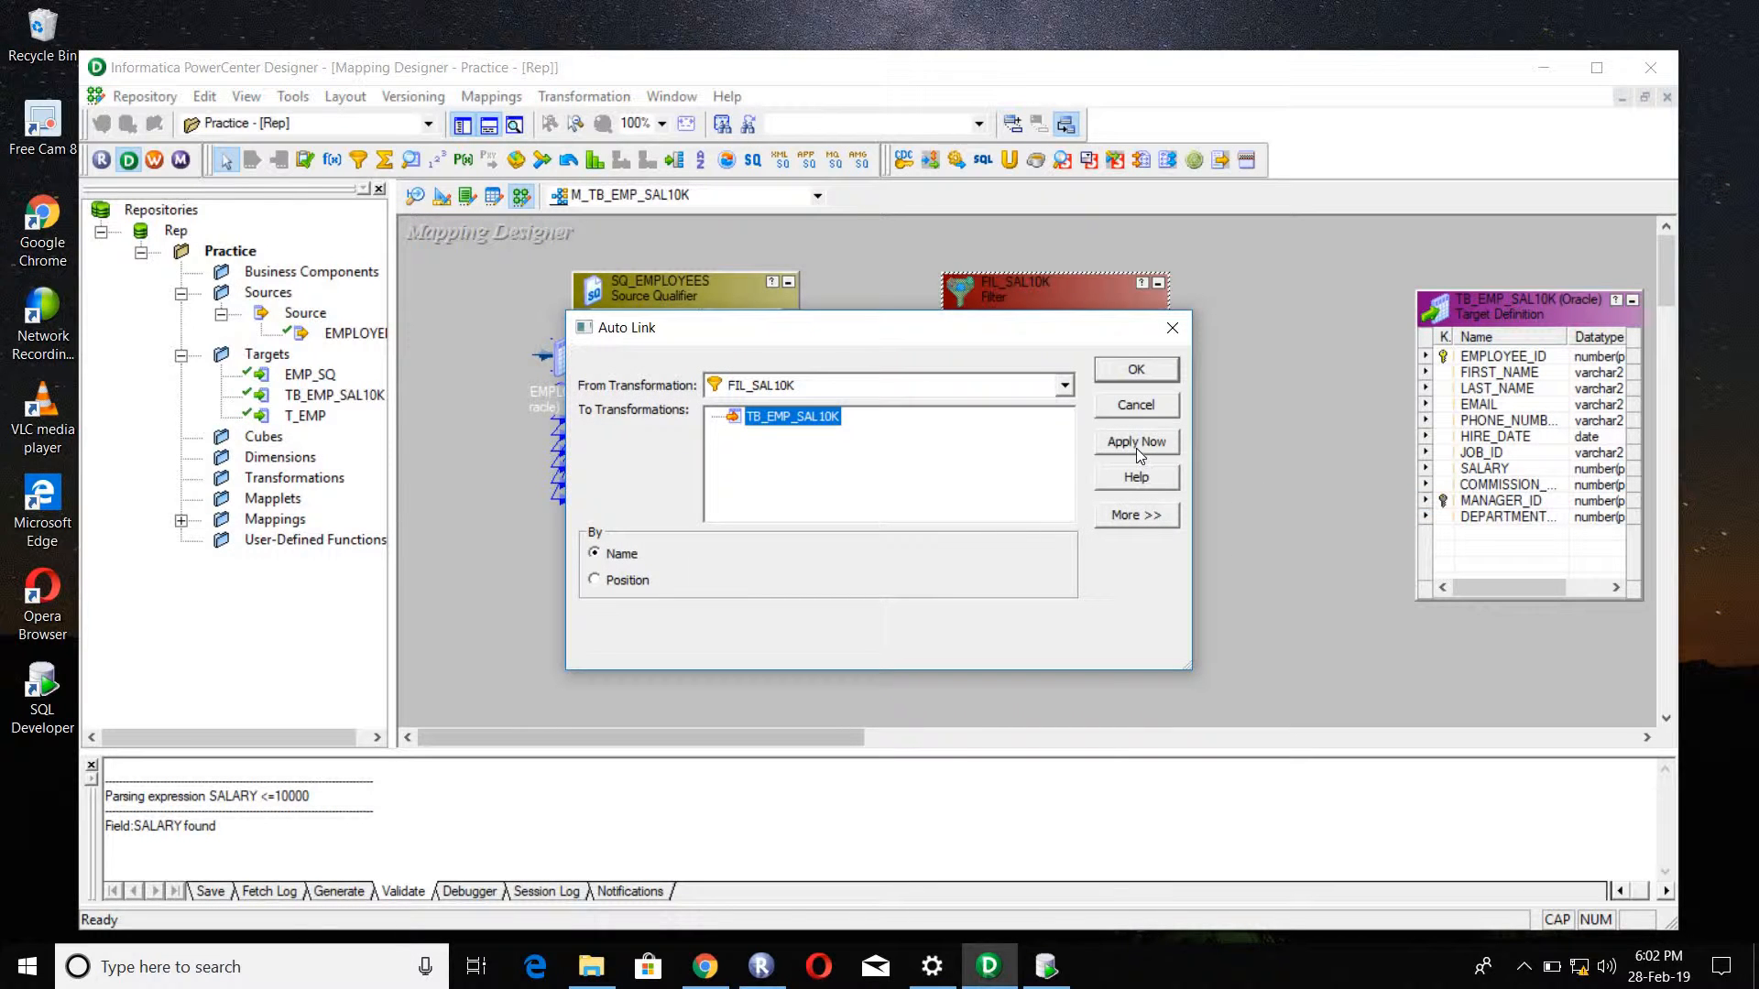
pyautogui.click(1136, 448)
pyautogui.click(1129, 375)
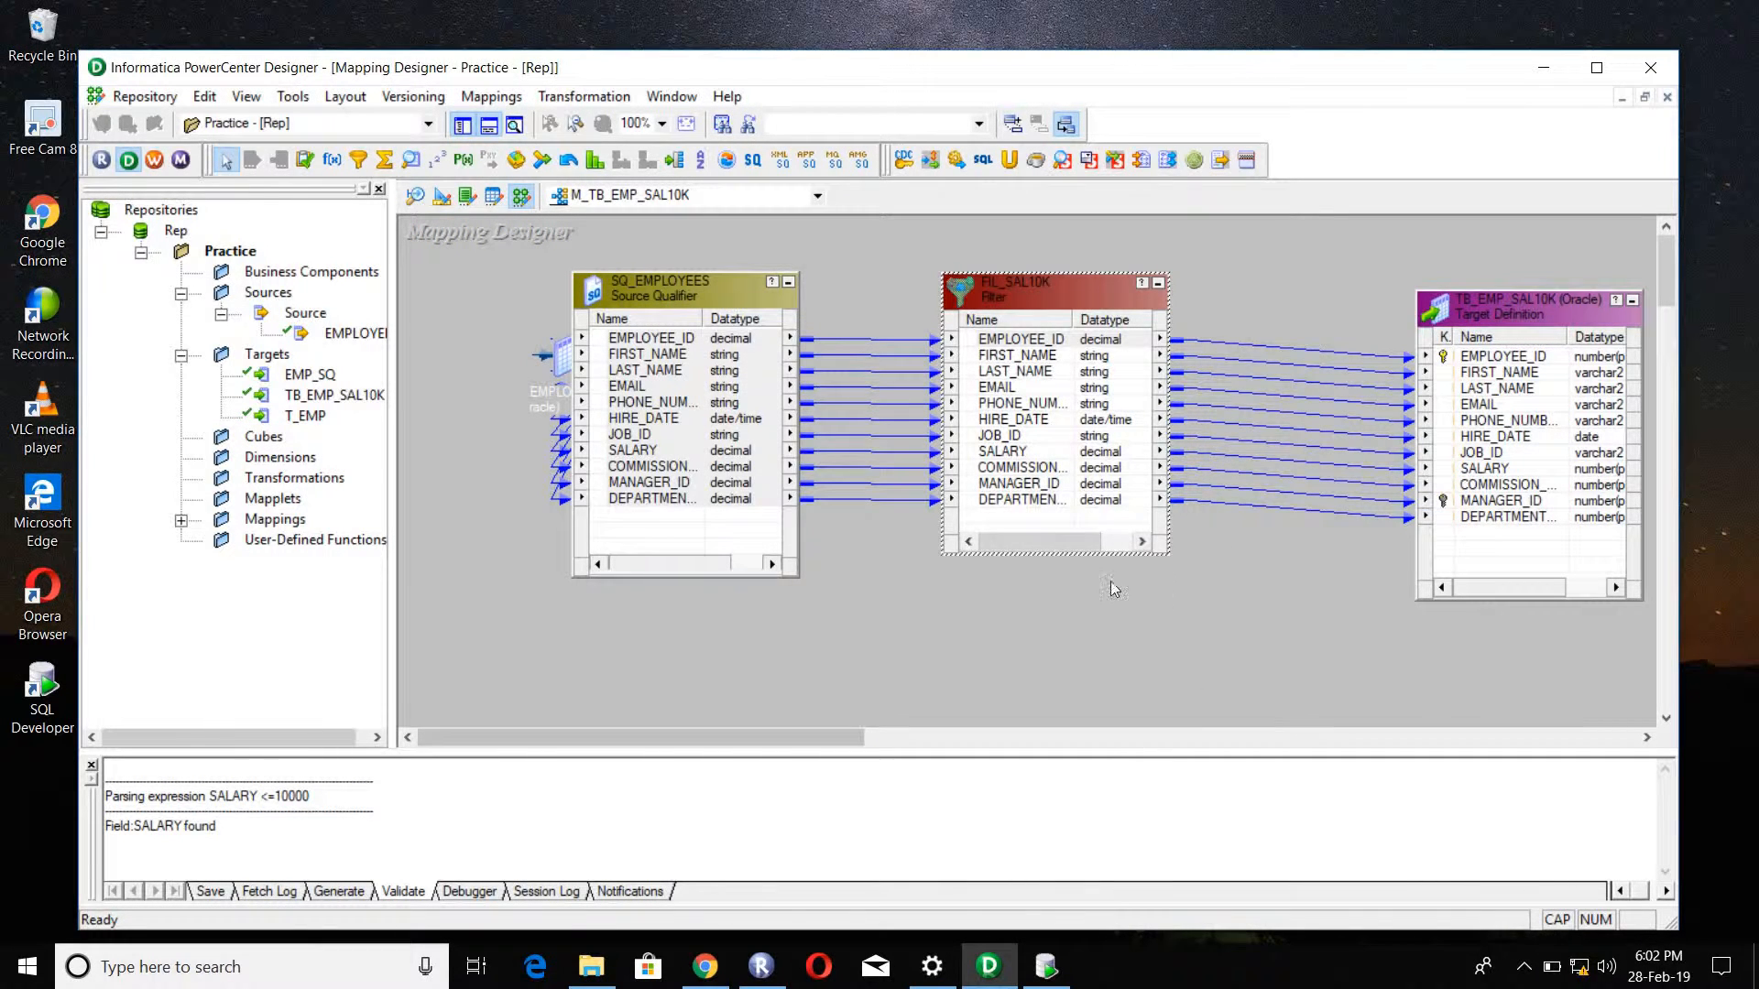
# Step: Save the mapping to the repository and check its validation message in the output log
pyautogui.click(145, 96)
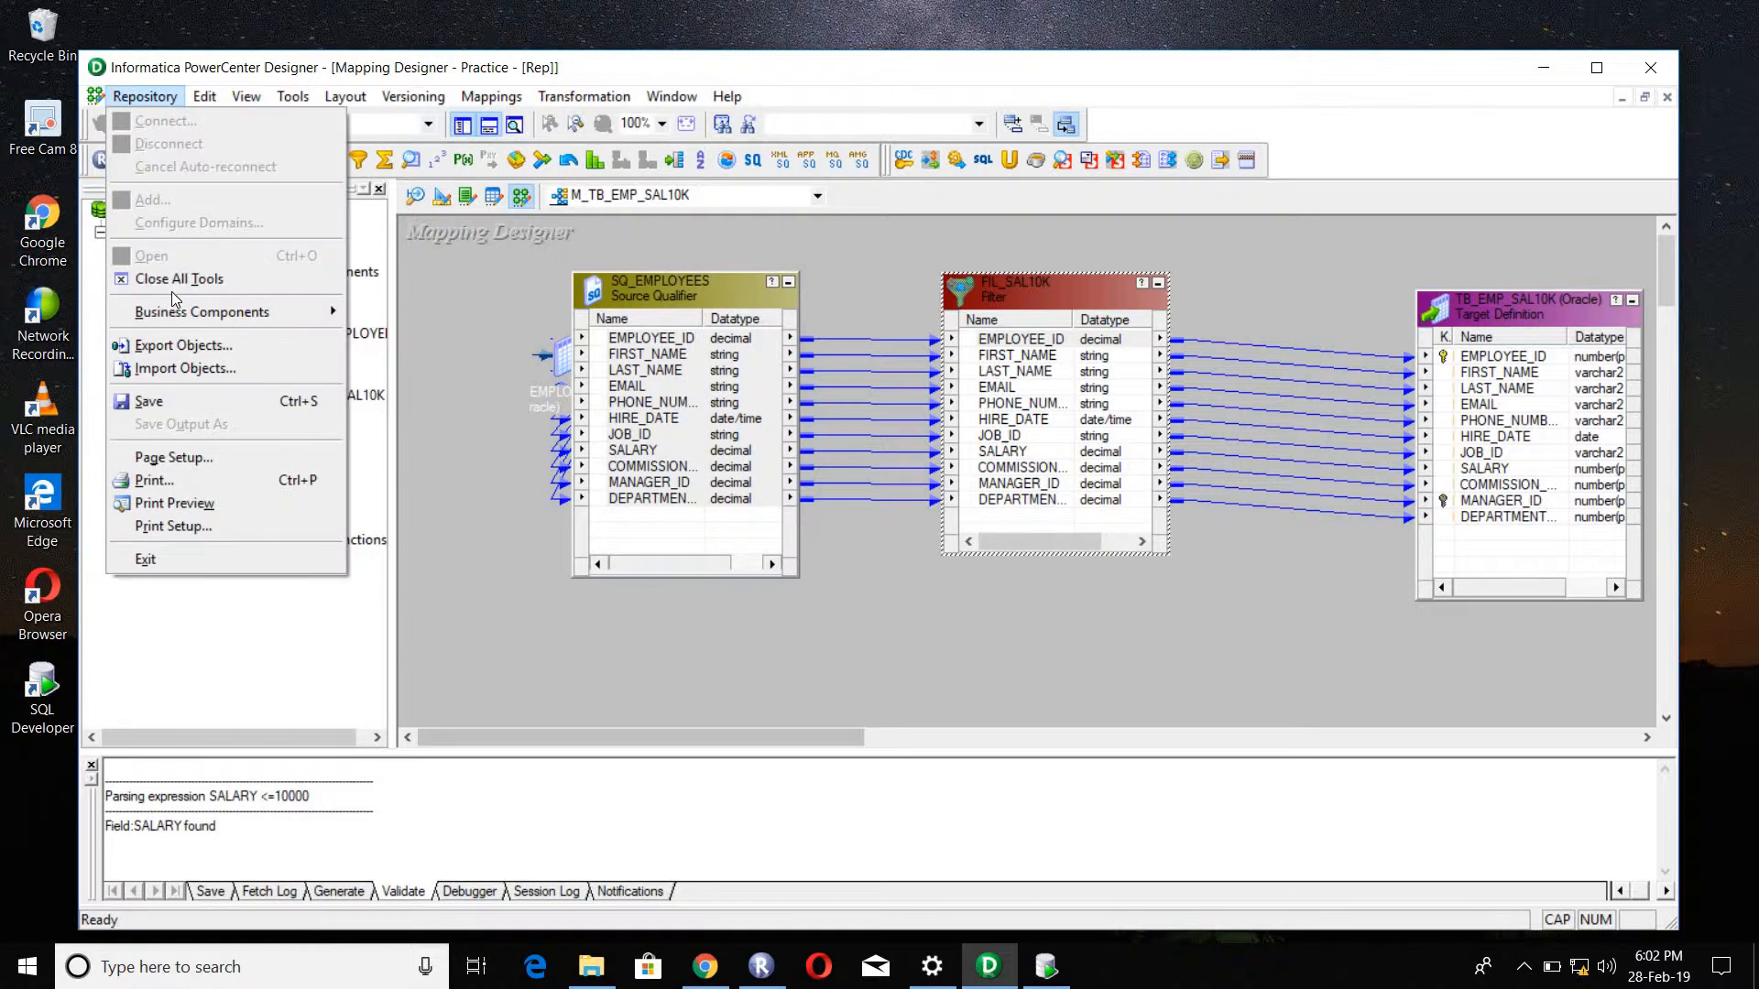
pyautogui.click(170, 401)
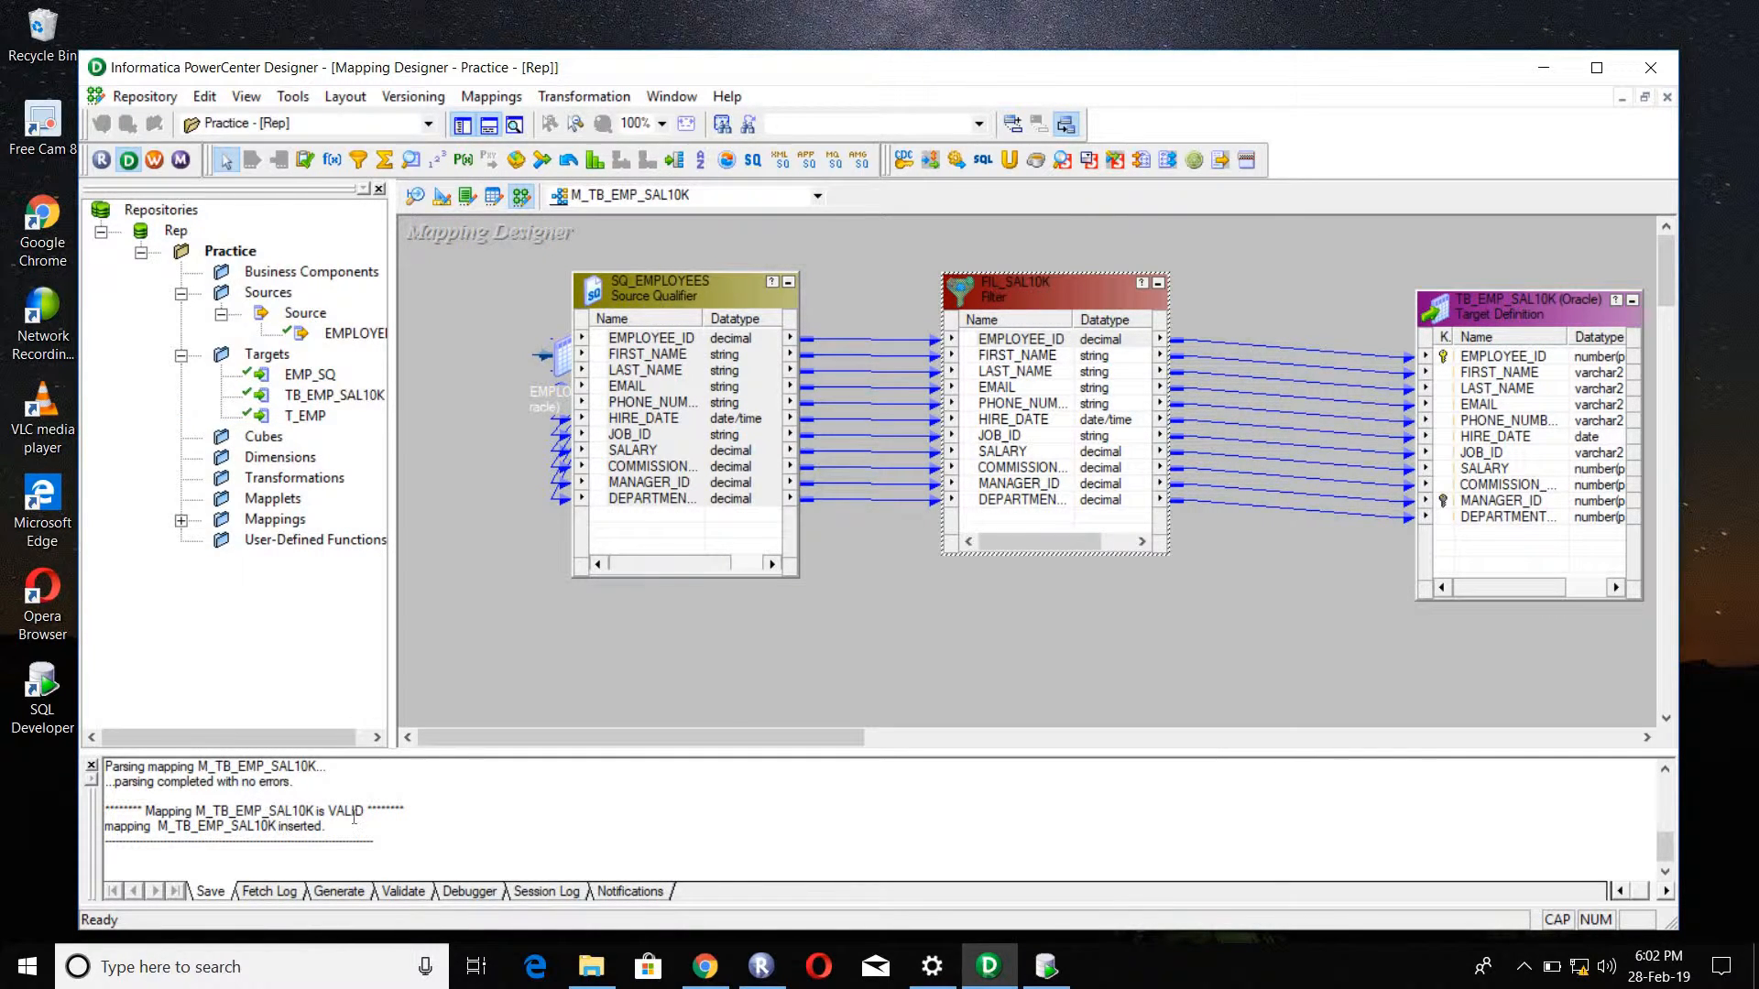
pyautogui.moveTo(263, 812); pyautogui.dragTo(392, 812)
# Step: Arrange all objects of the mapping as icons
pyautogui.rightClick(1245, 562)
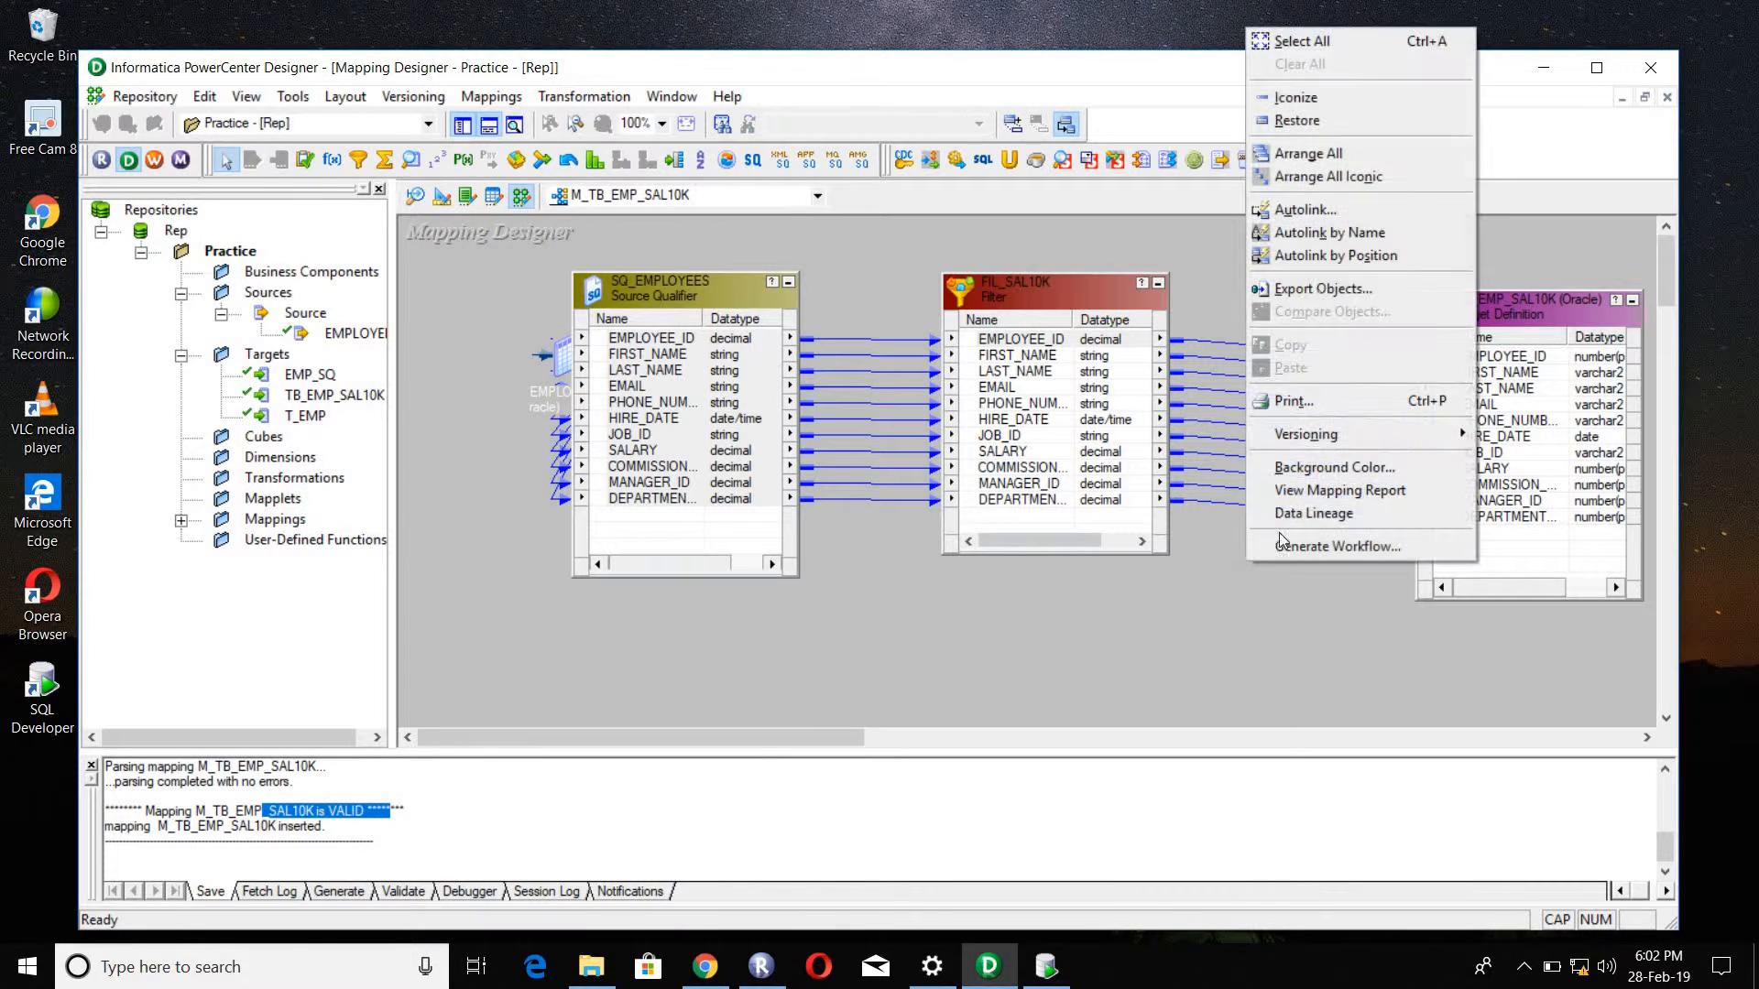
pyautogui.click(1294, 160)
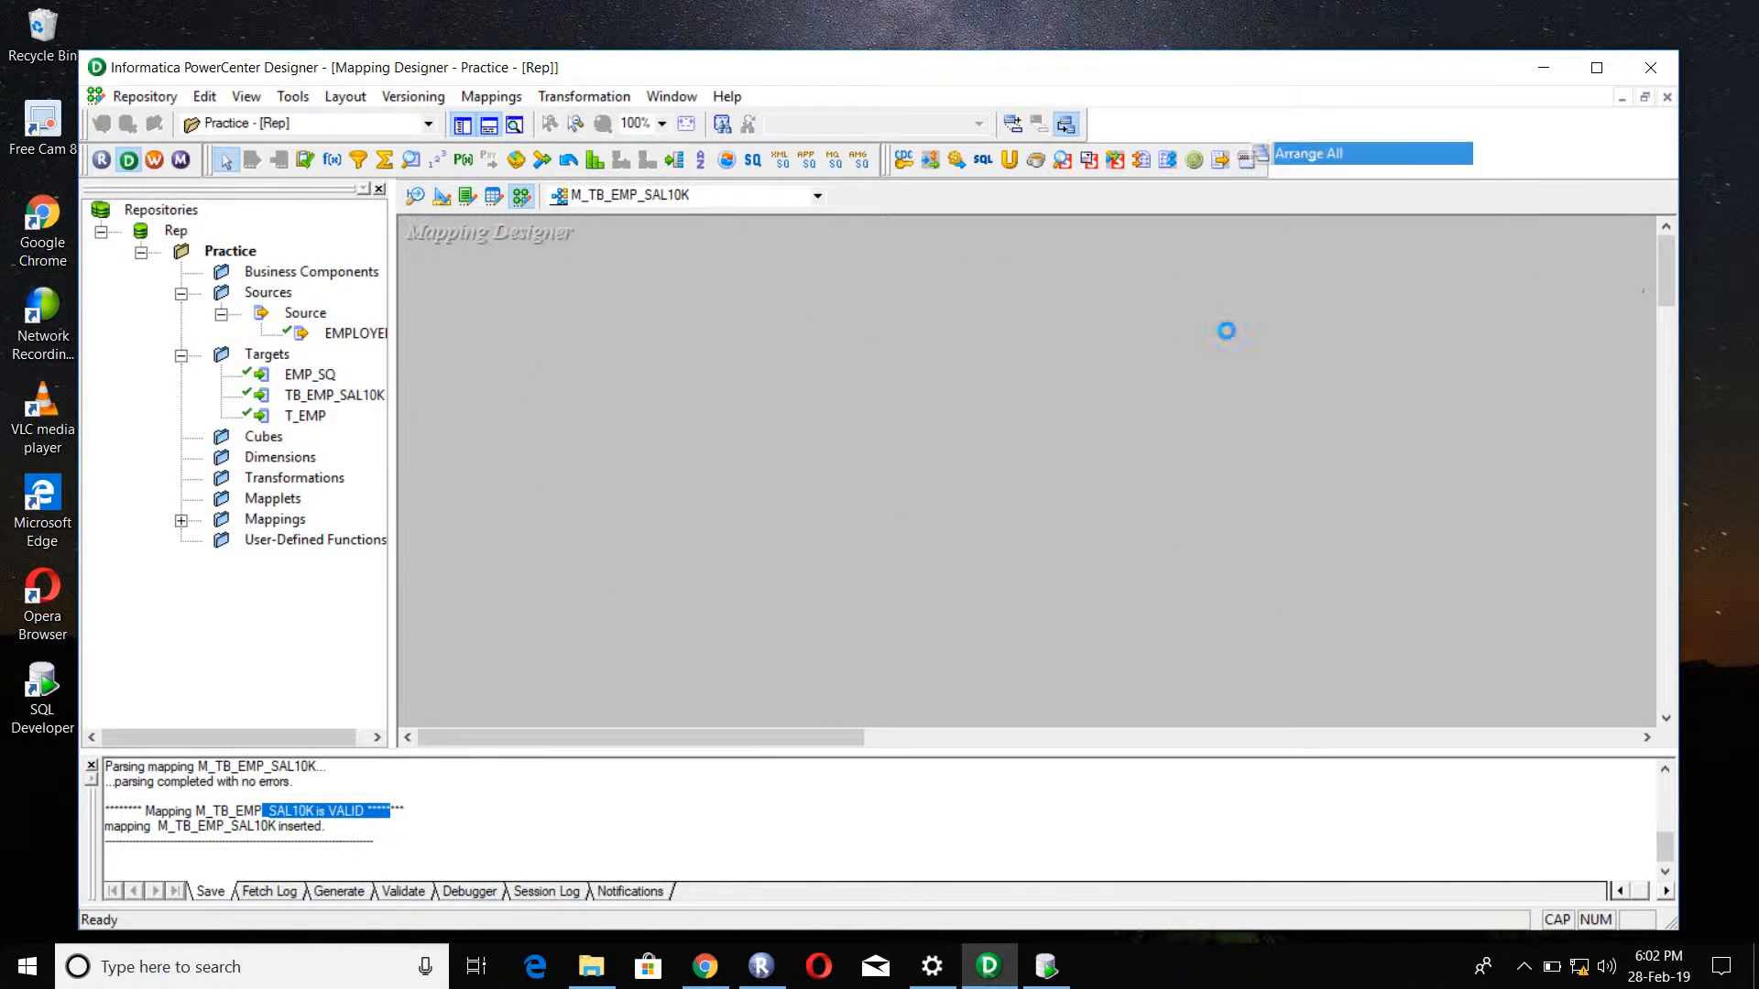
pyautogui.rightClick(1151, 307)
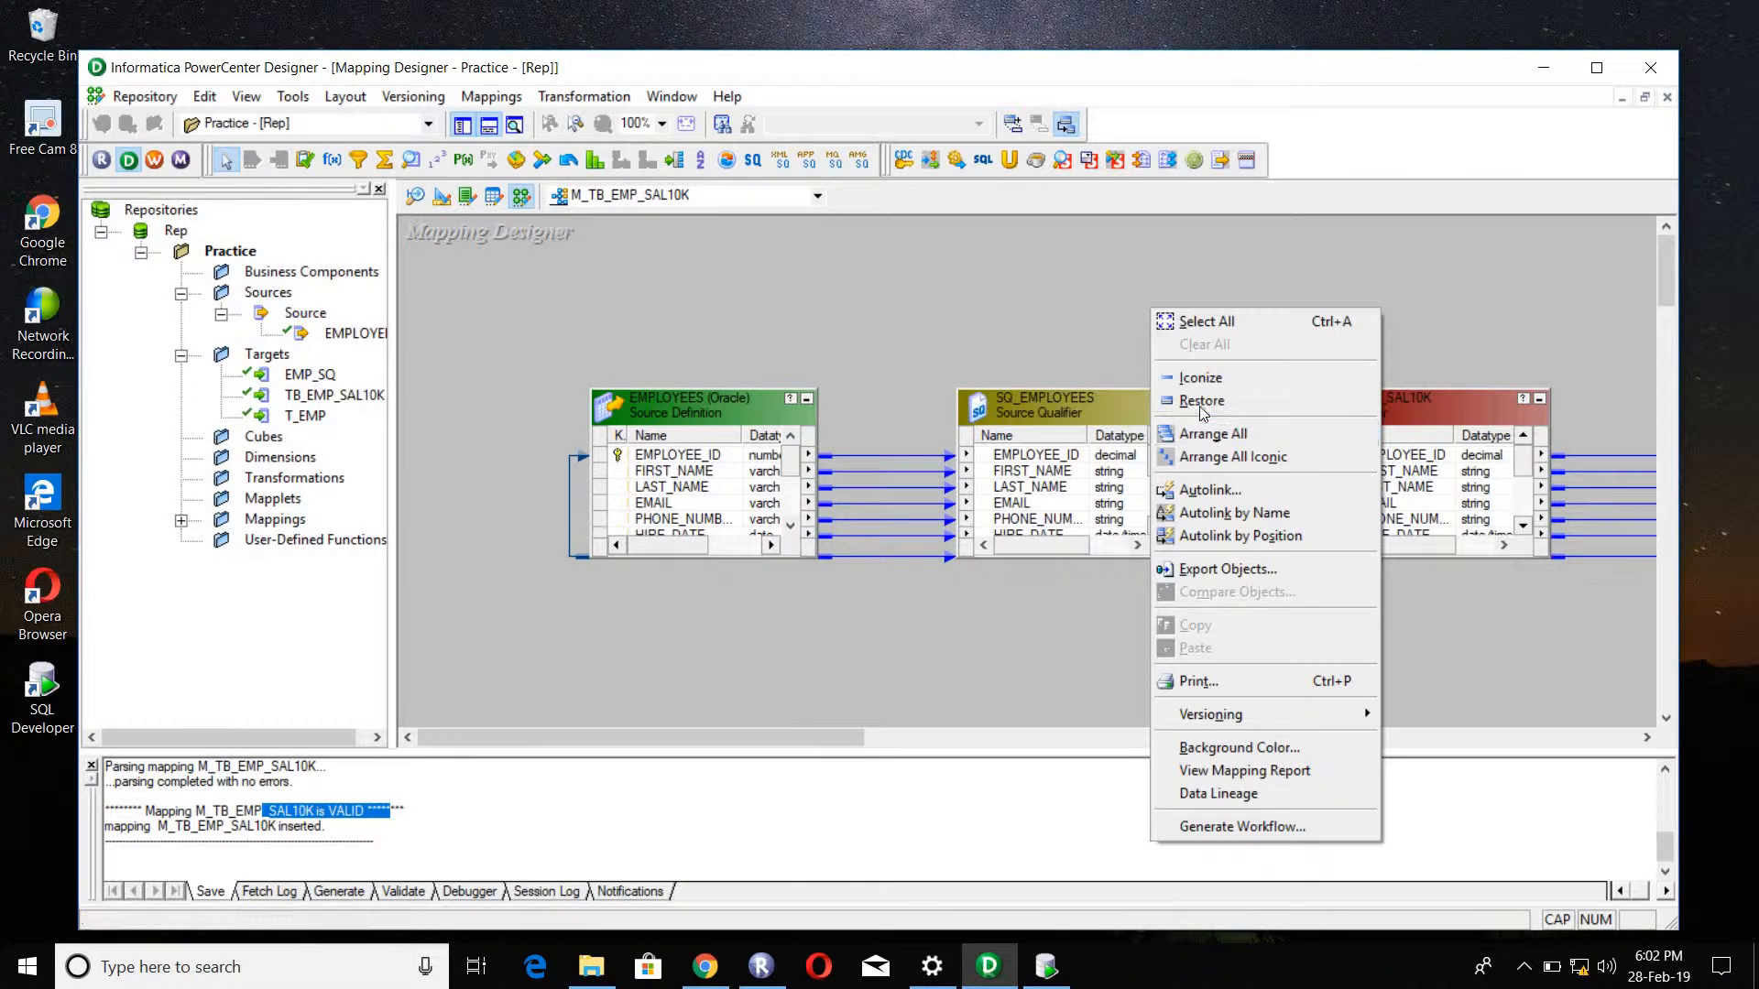
pyautogui.click(1214, 457)
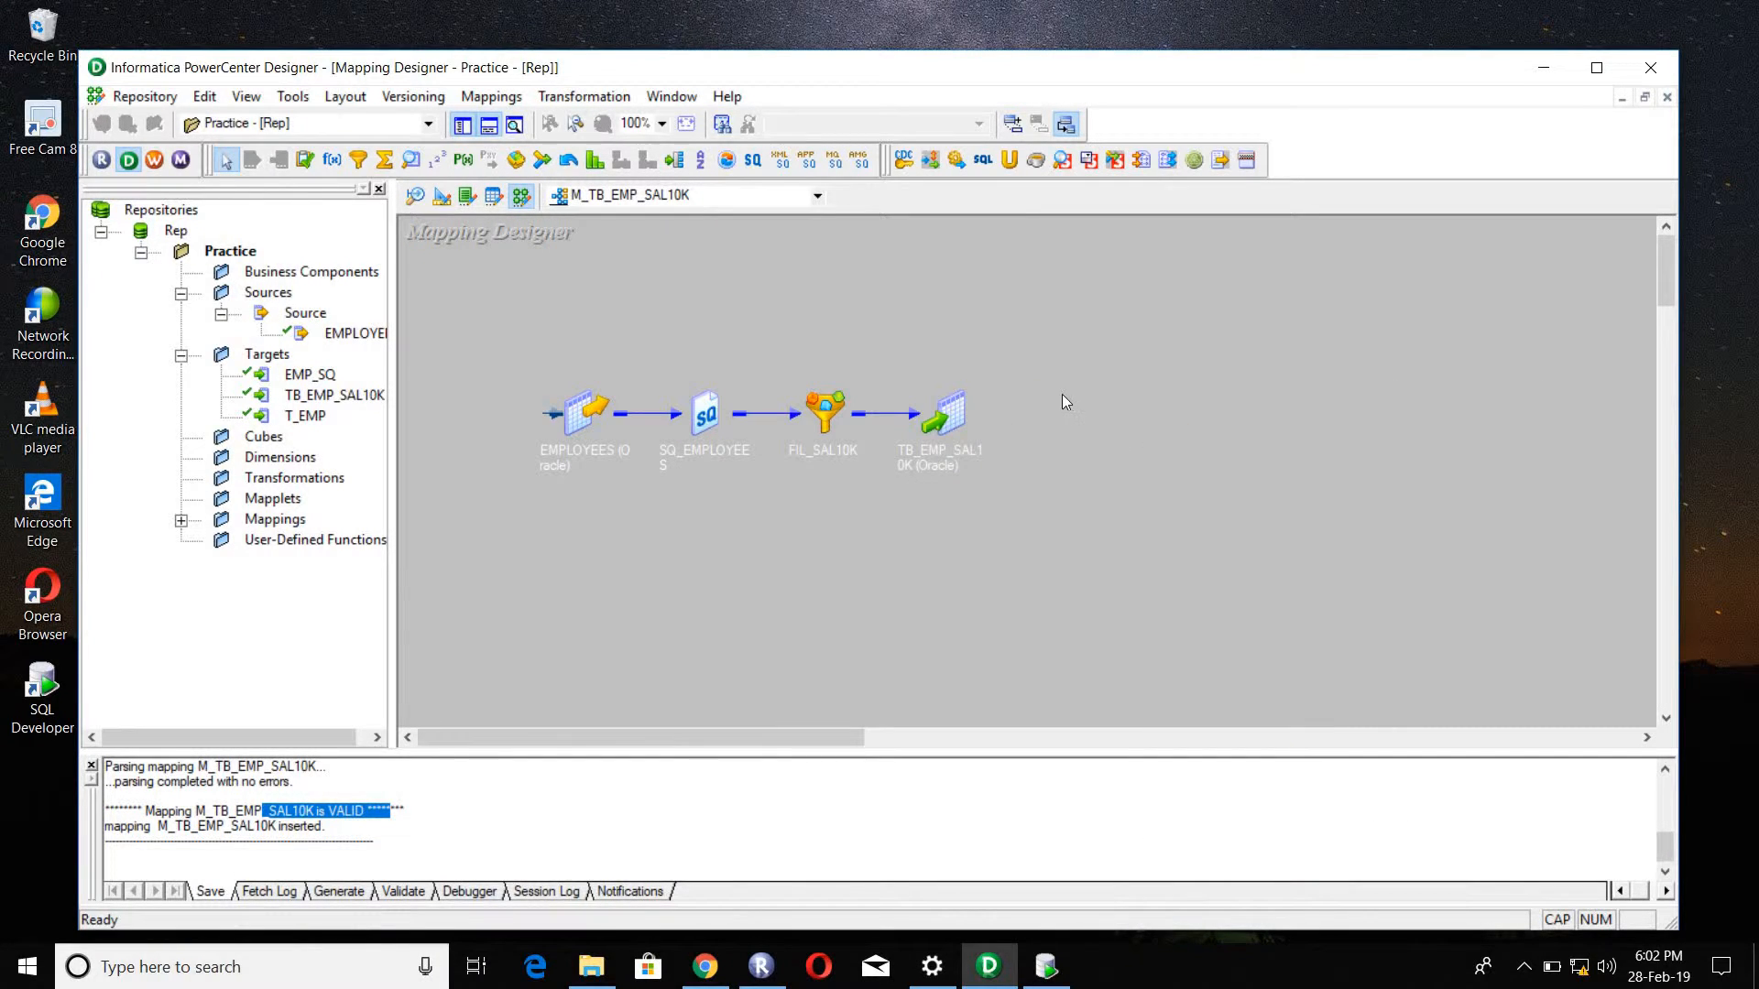
# Step: Switch to PowerCenter Workflow Manager, dismiss the startup tip and open the Task Developer
pyautogui.click(154, 161)
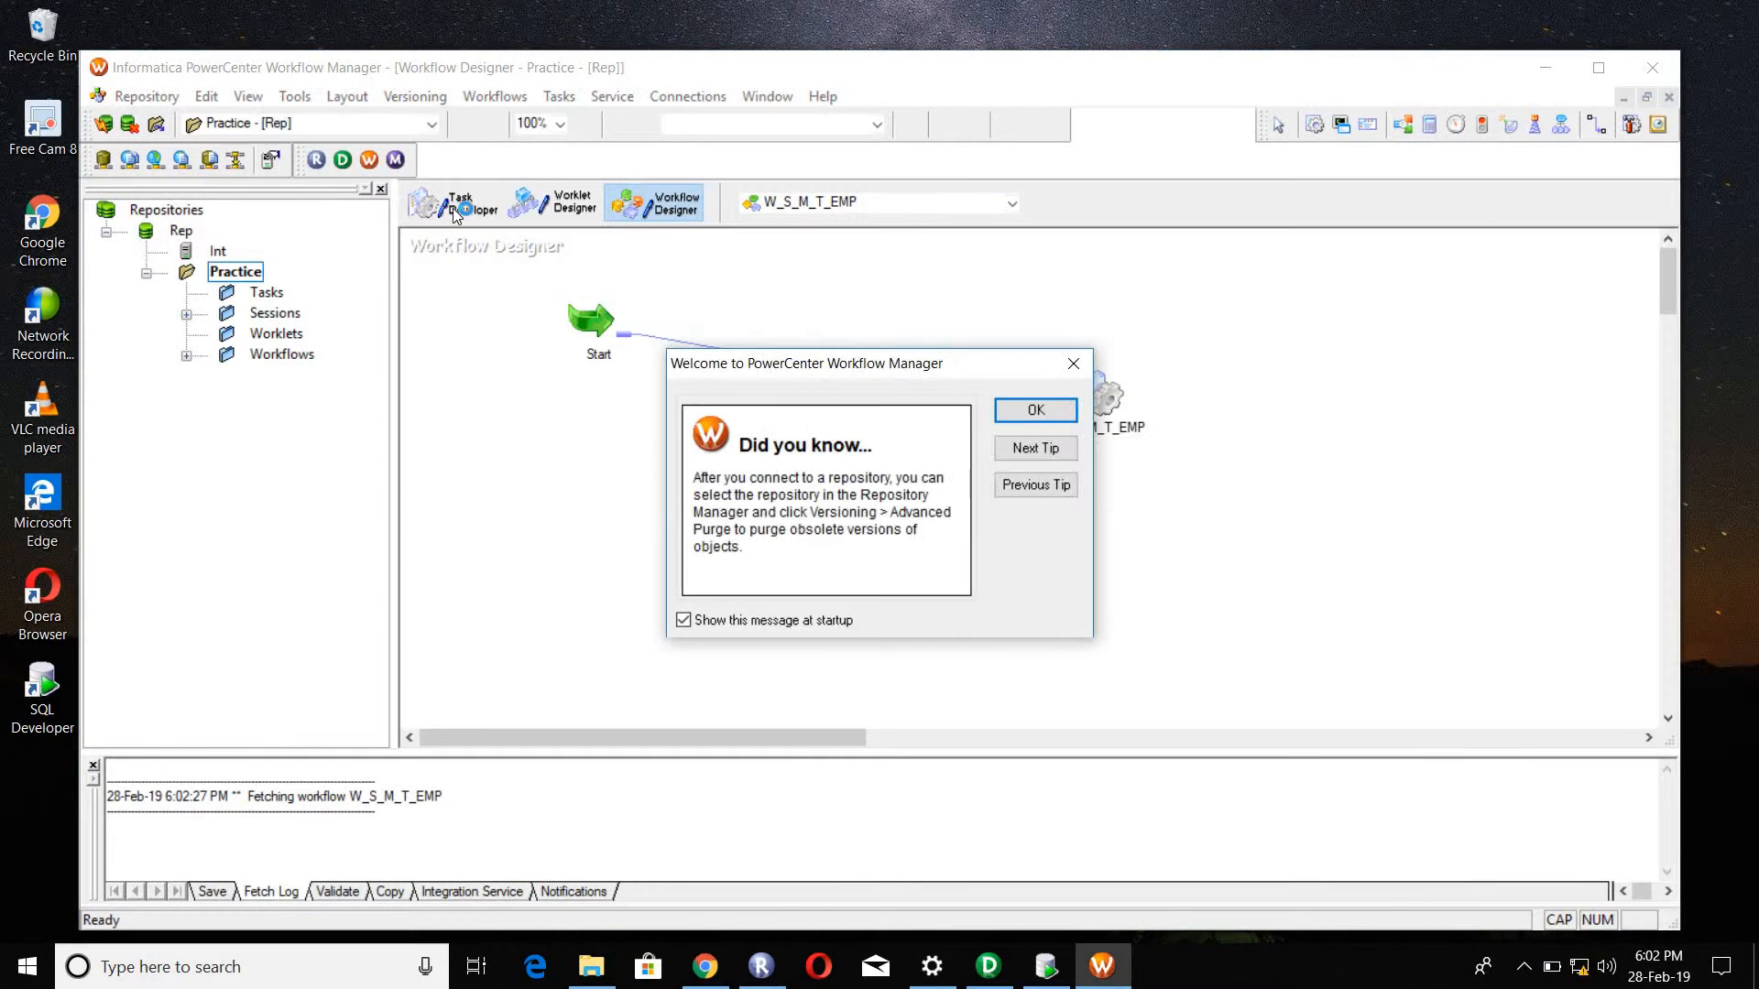
pyautogui.click(1024, 413)
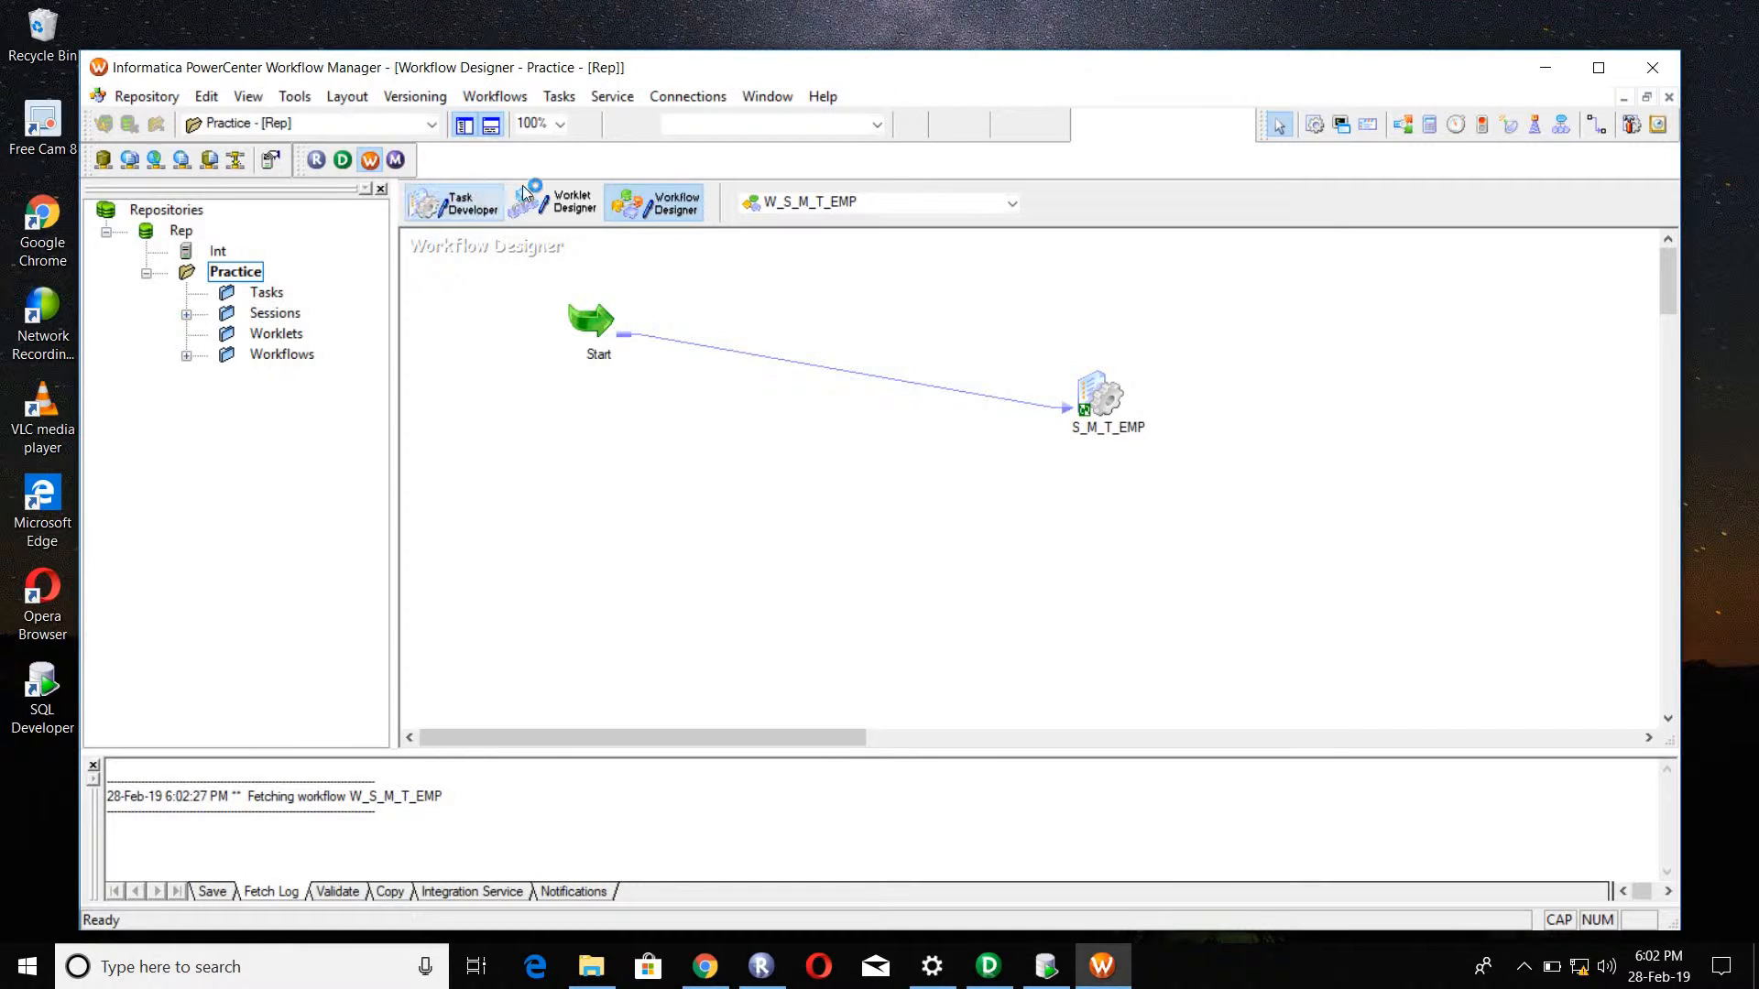
pyautogui.click(472, 204)
pyautogui.rightClick(719, 326)
pyautogui.click(759, 362)
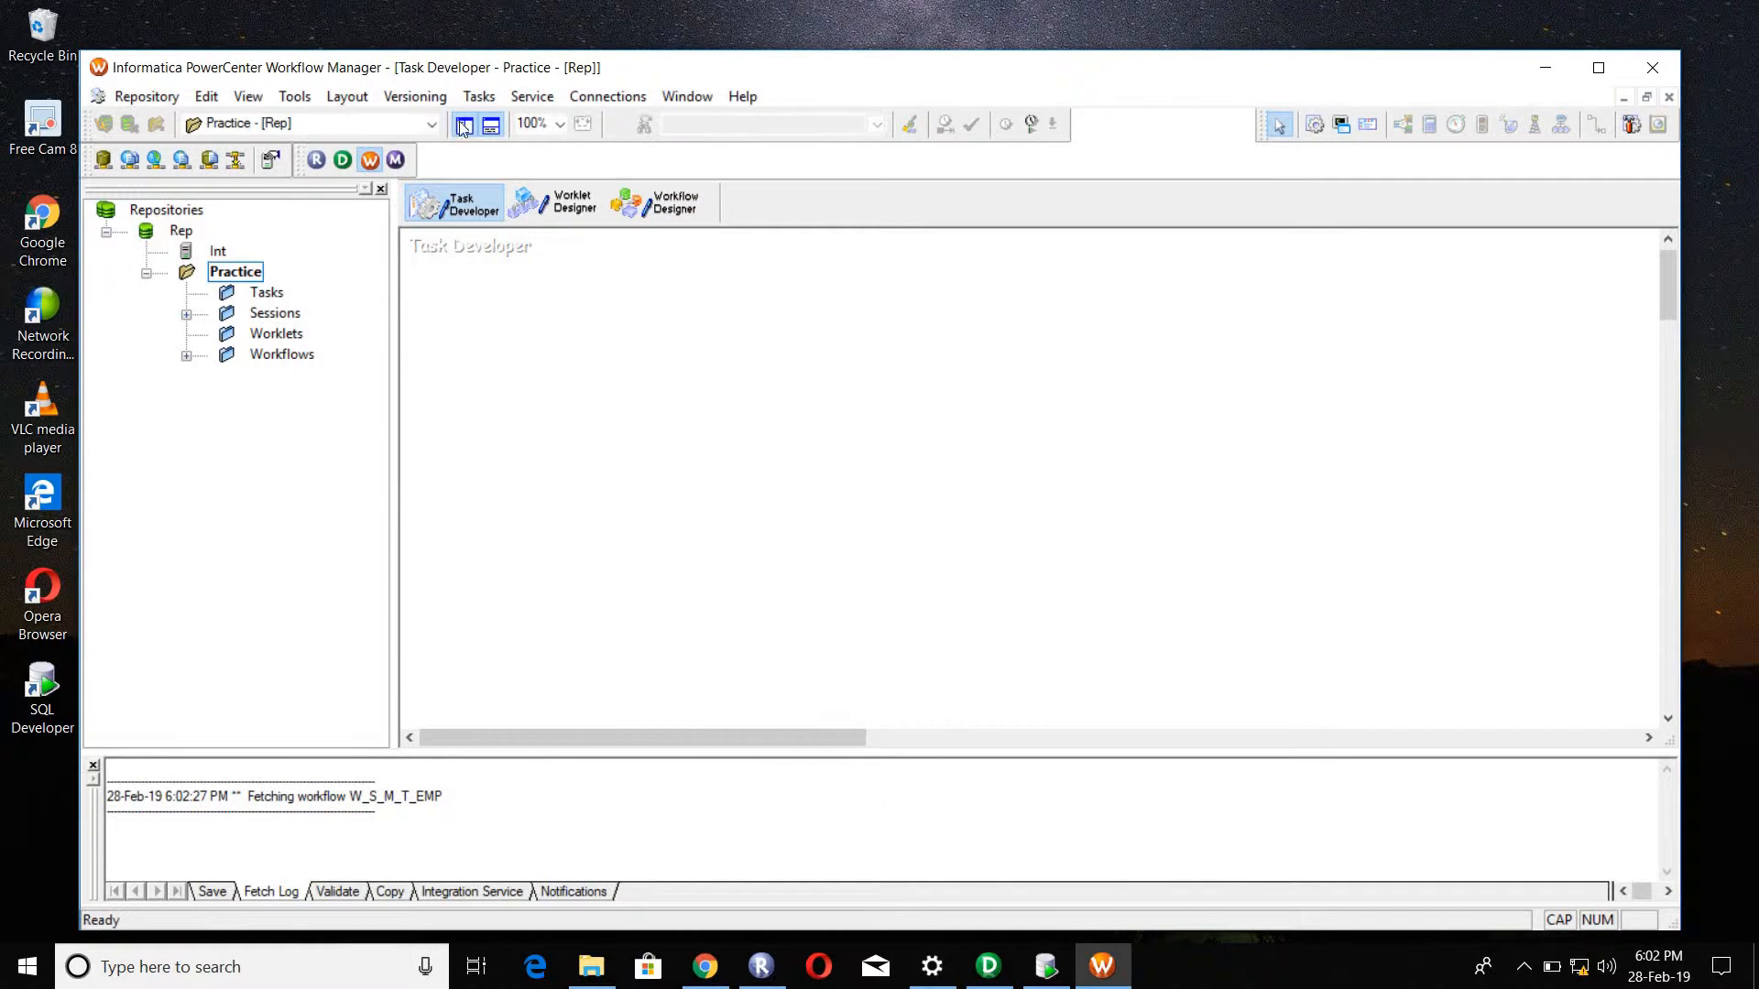
# Step: Create a Session task named S_M_TB_EMP_SAL10K
pyautogui.click(480, 96)
pyautogui.click(490, 120)
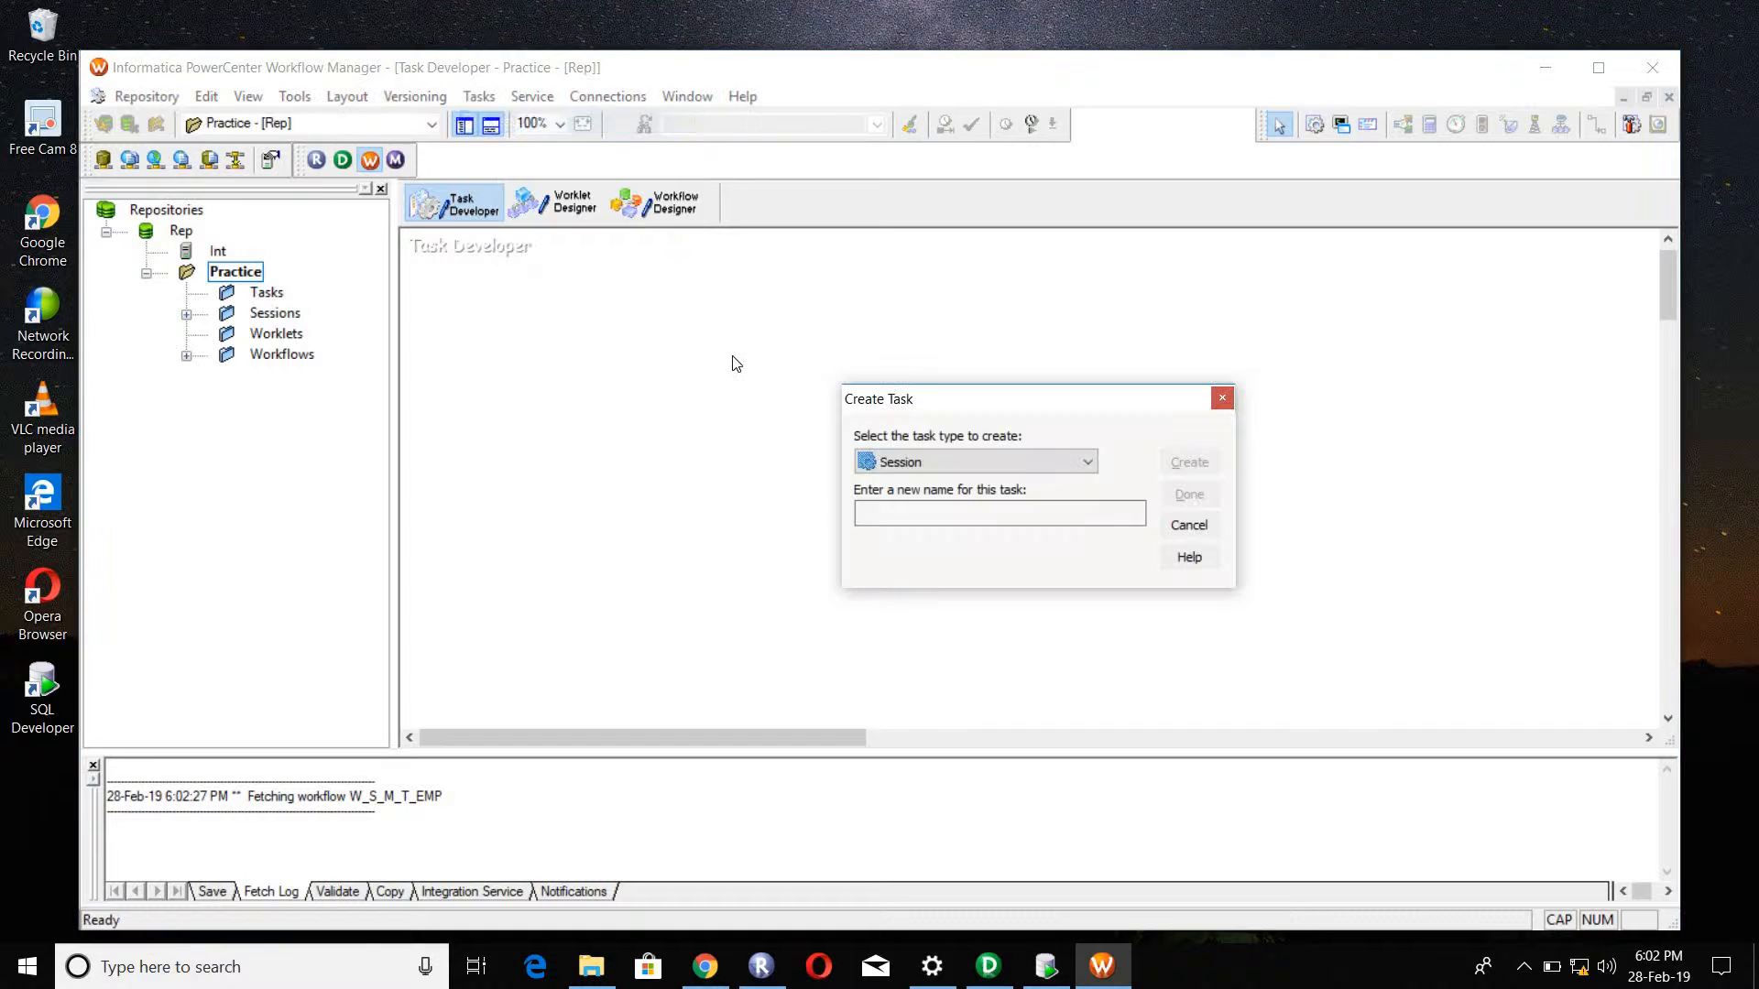
pyautogui.click(881, 512)
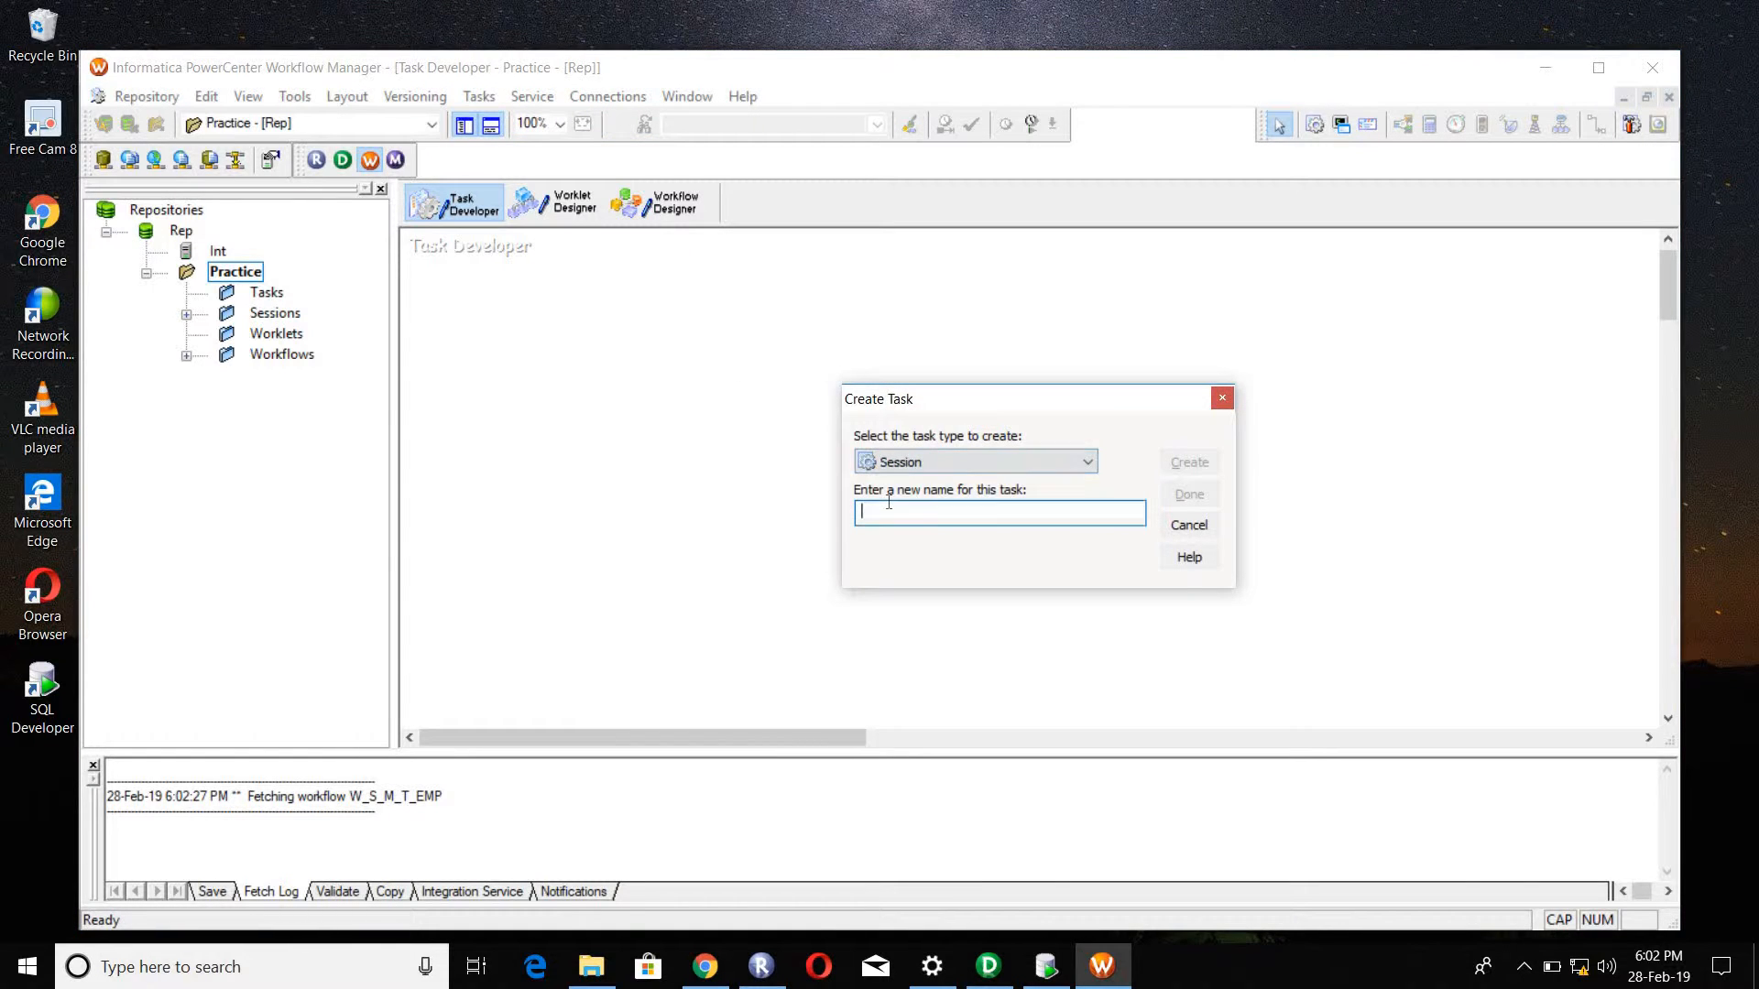
pyautogui.write('S_M_TB_EMP_AS')
pyautogui.press('BackSpace')
pyautogui.press('BackSpace')
pyautogui.write('SAL10K')
pyautogui.press('Return')
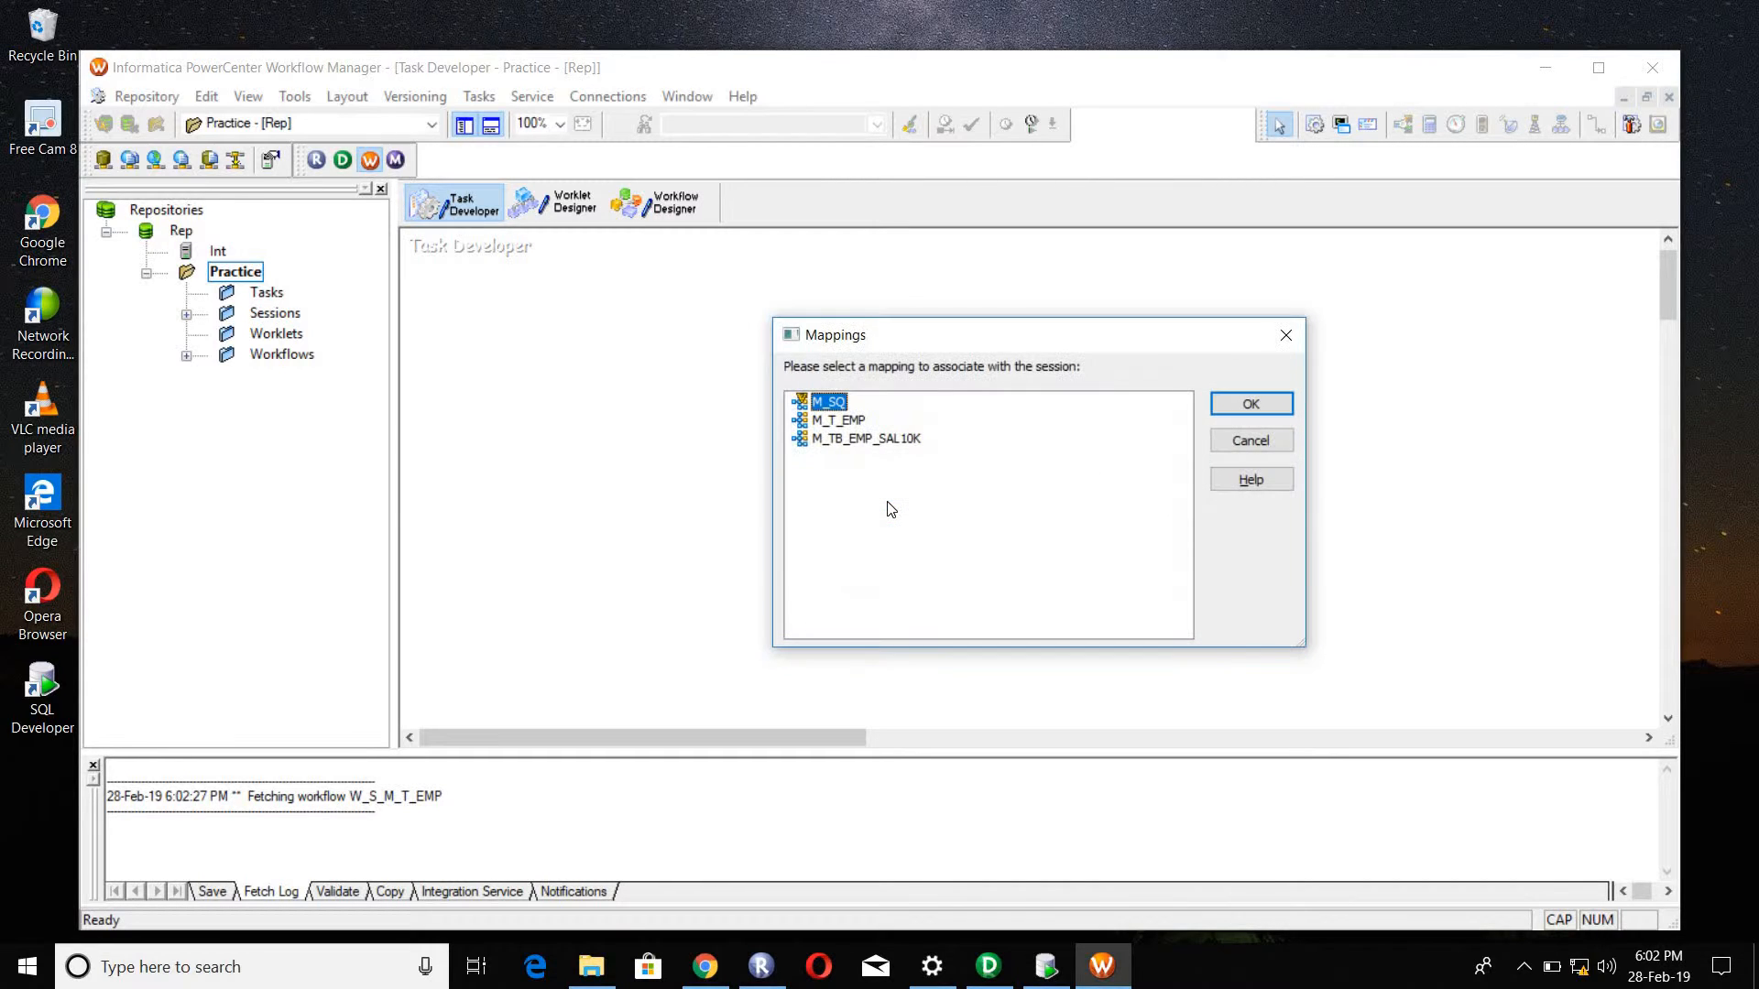
# Step: Associate the mapping M_TB_EMP_SAL10K with the new session and finish creating the task
pyautogui.click(857, 441)
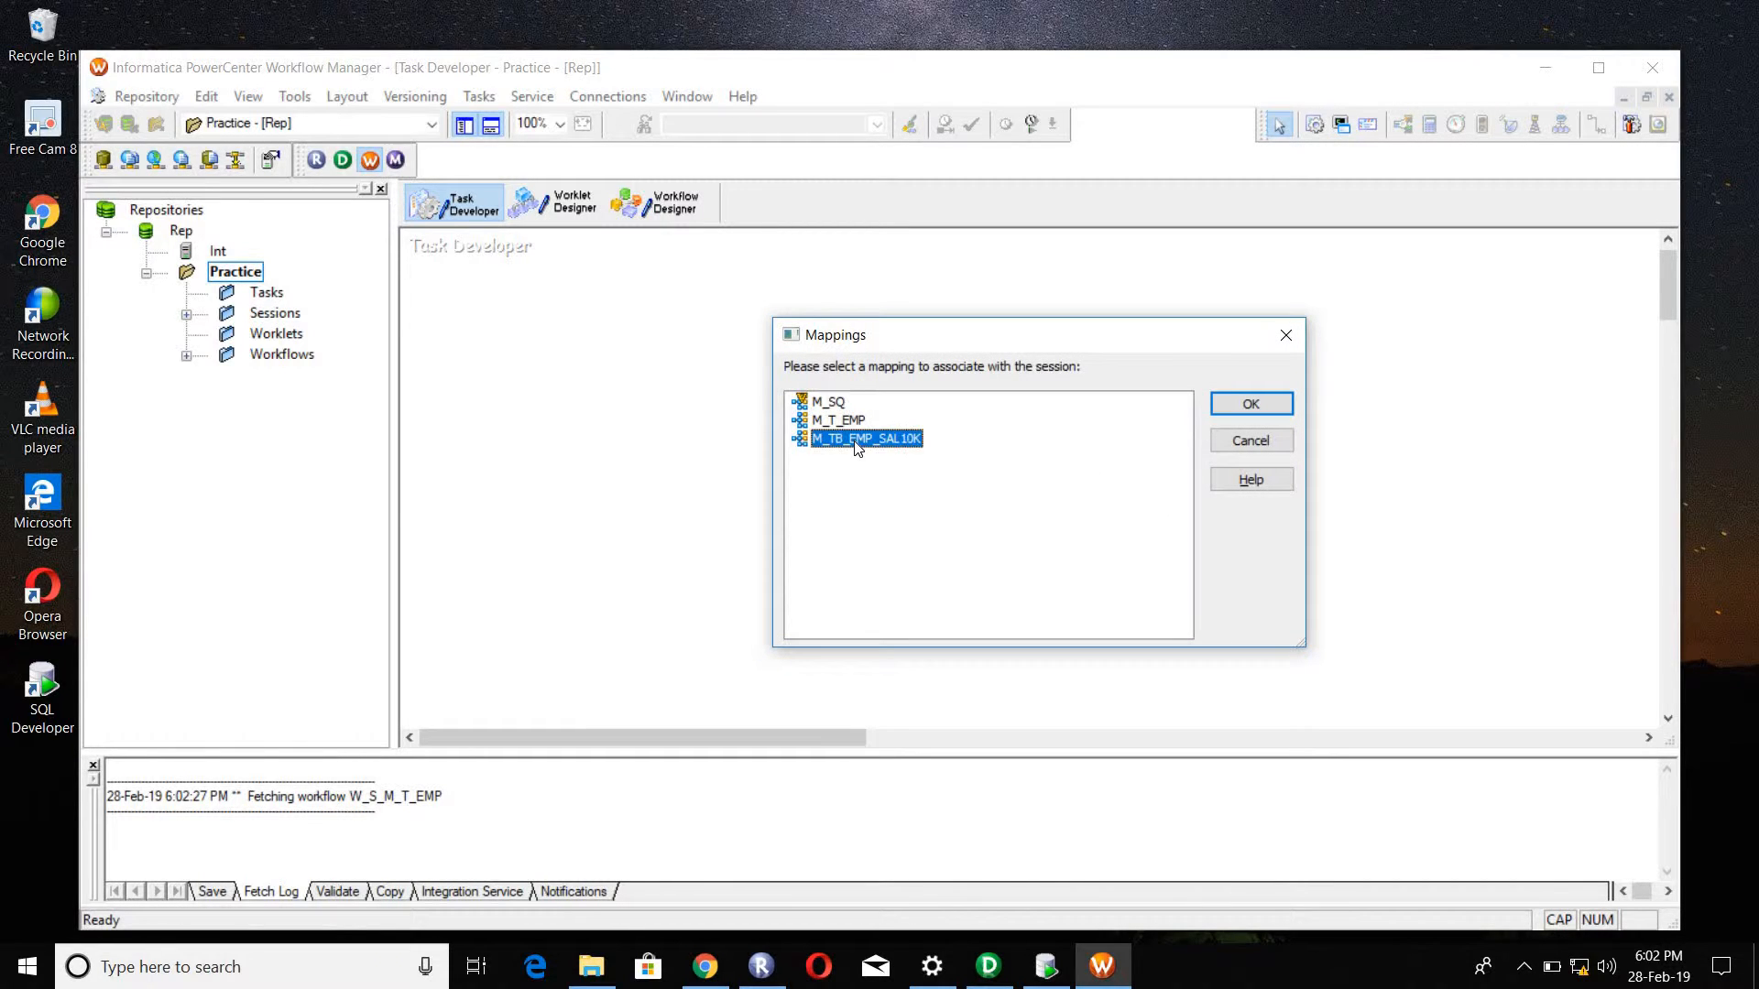
pyautogui.click(1248, 404)
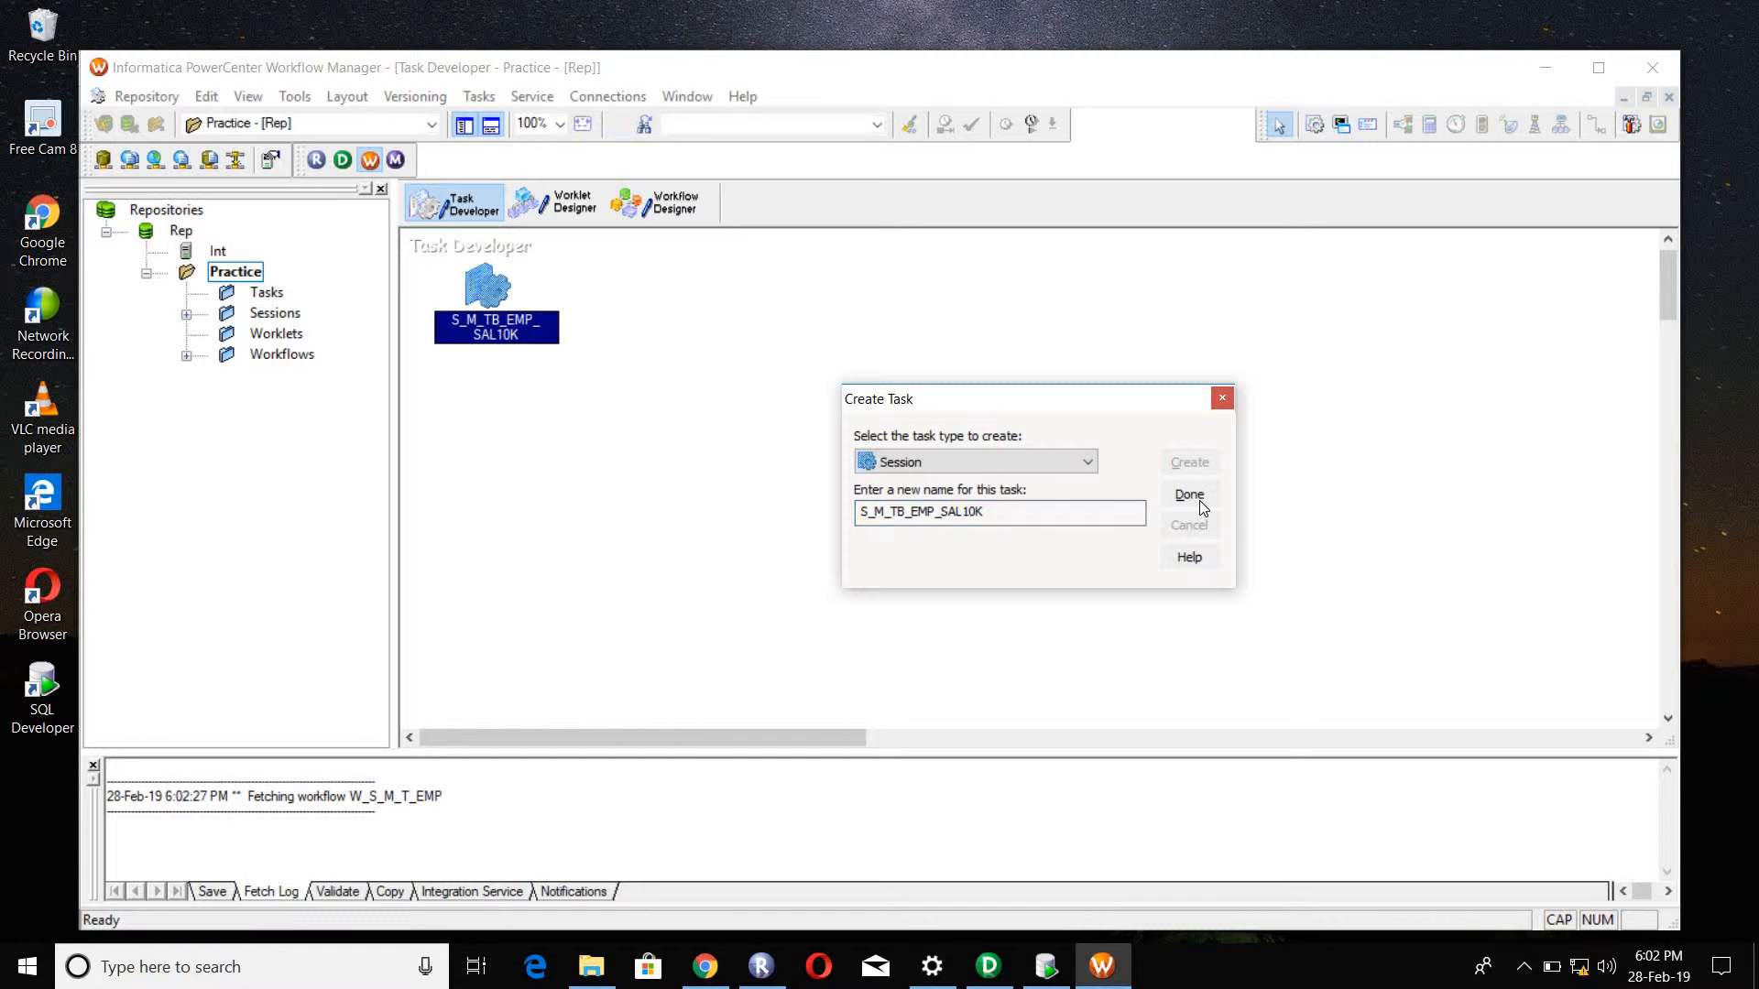
pyautogui.click(1191, 496)
# Step: In the mapping settings of session S_M_TB_EMP_SAL10K, assign the relational connection Source to SQ_EMPLOYEES
pyautogui.doubleClick(486, 297)
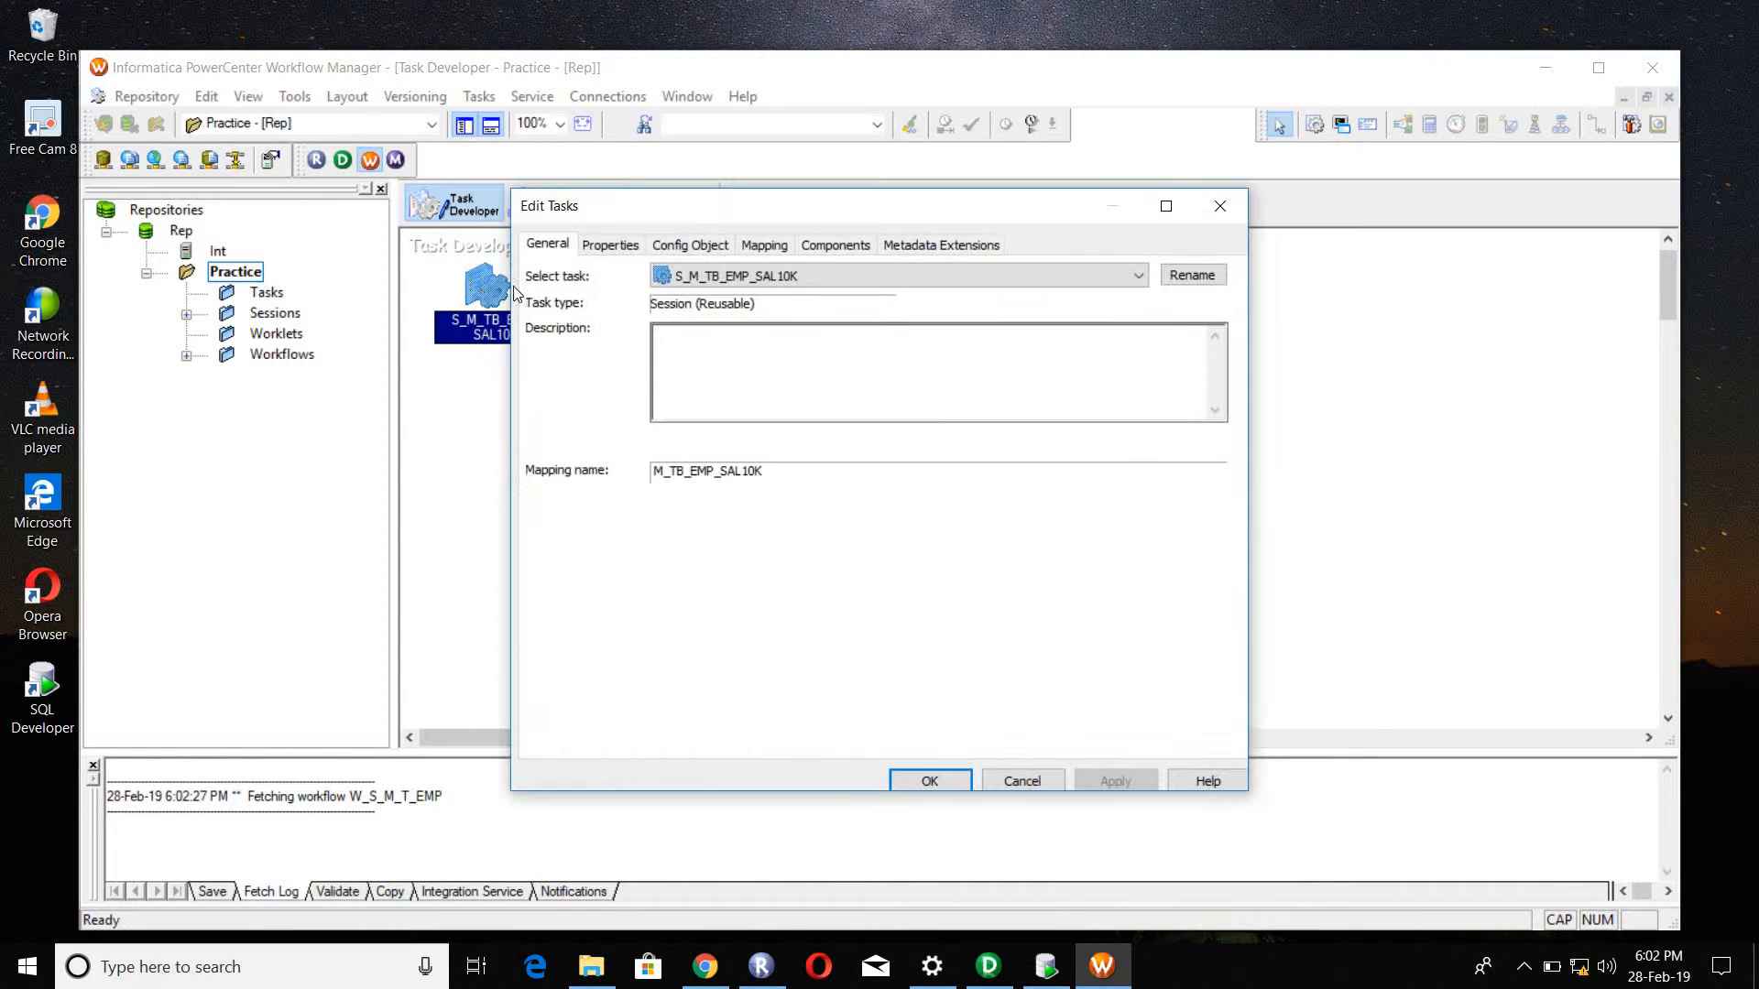
pyautogui.click(756, 251)
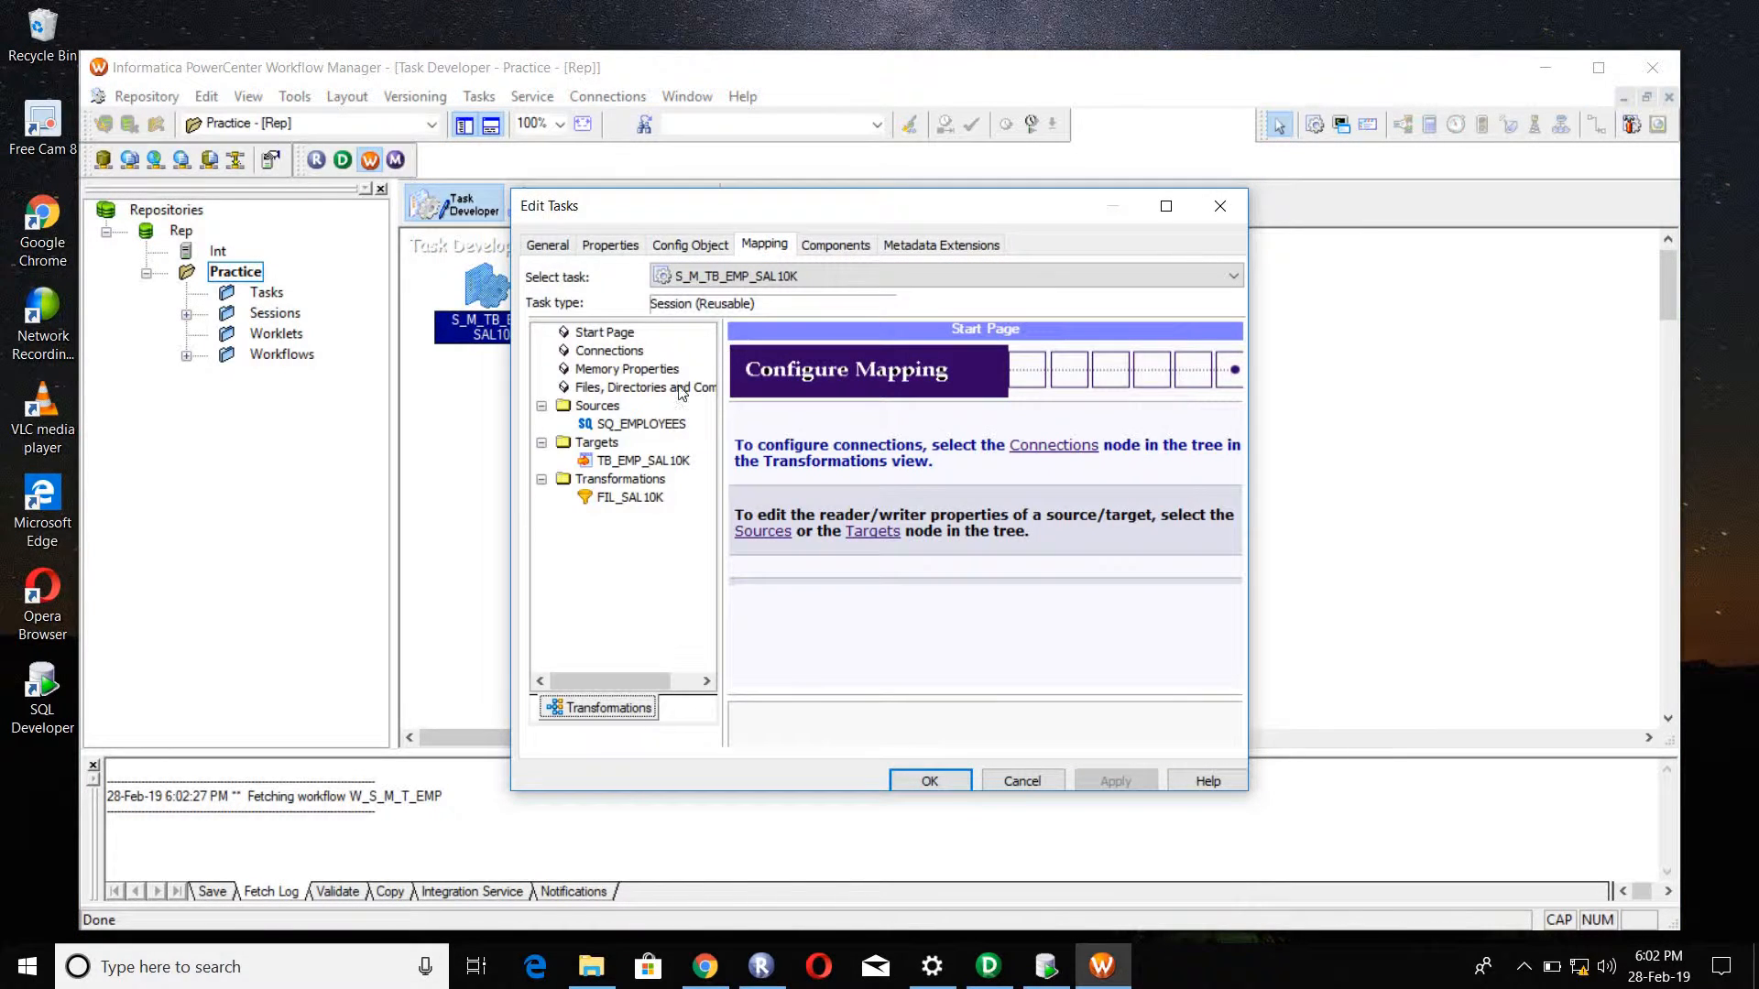
pyautogui.click(654, 425)
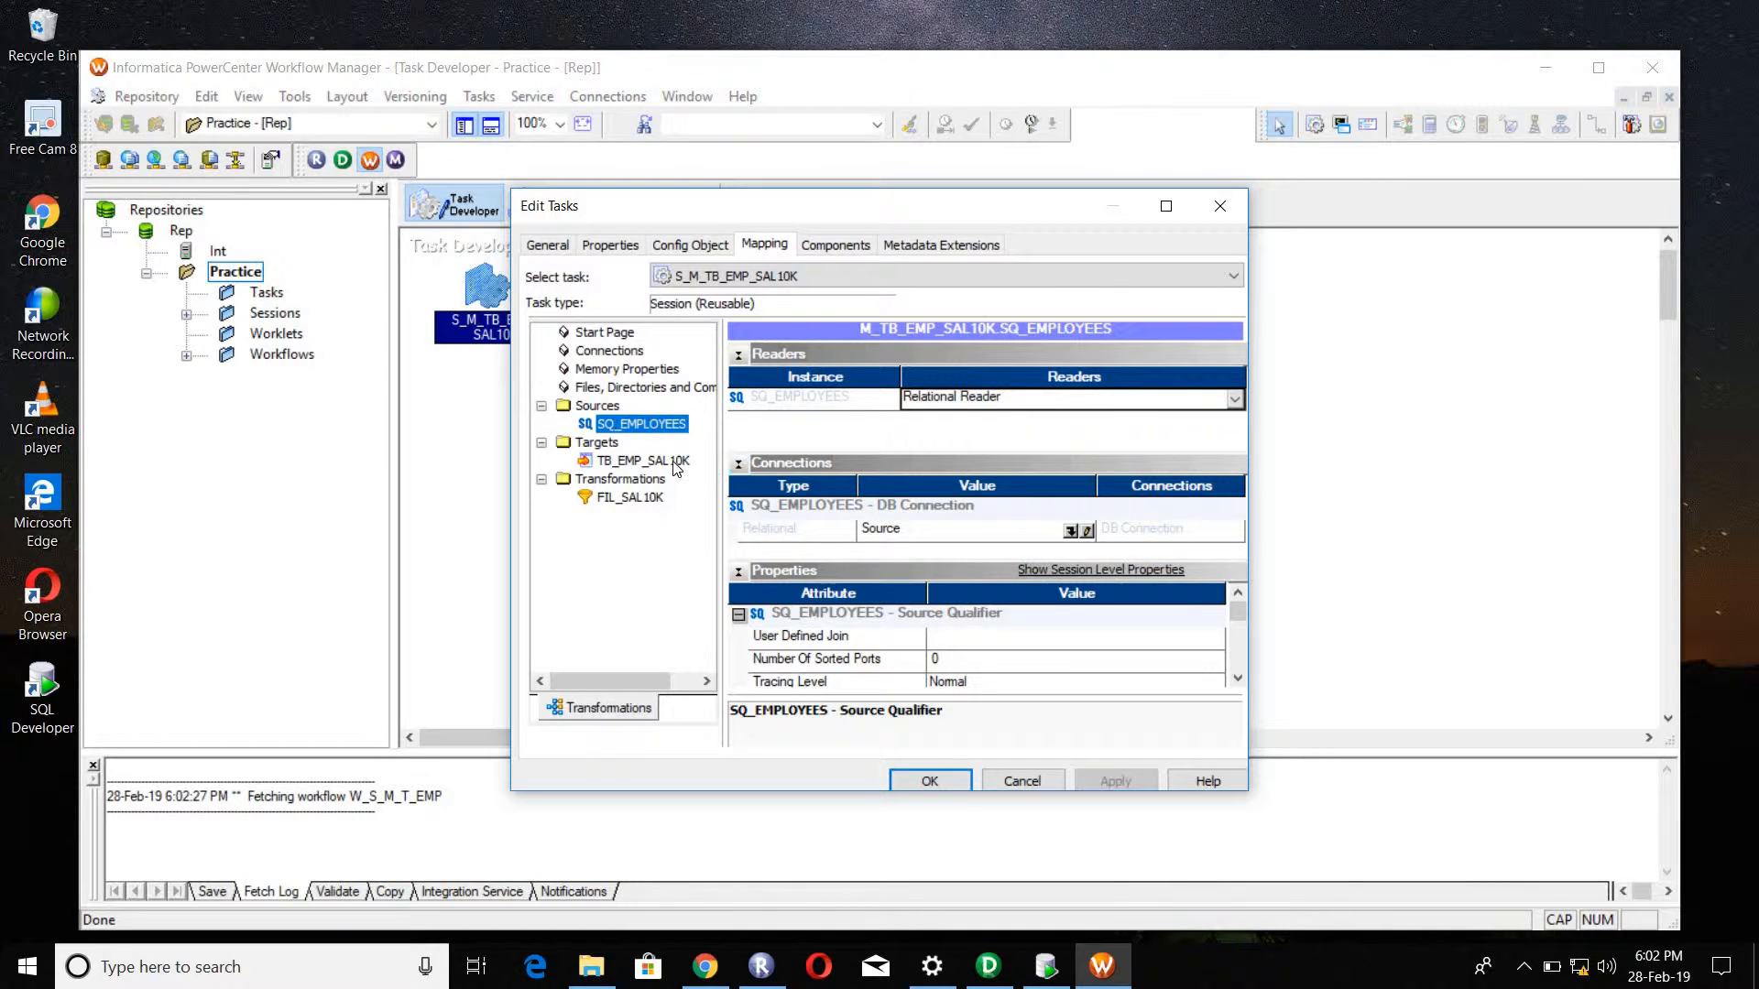
pyautogui.click(672, 463)
pyautogui.click(652, 424)
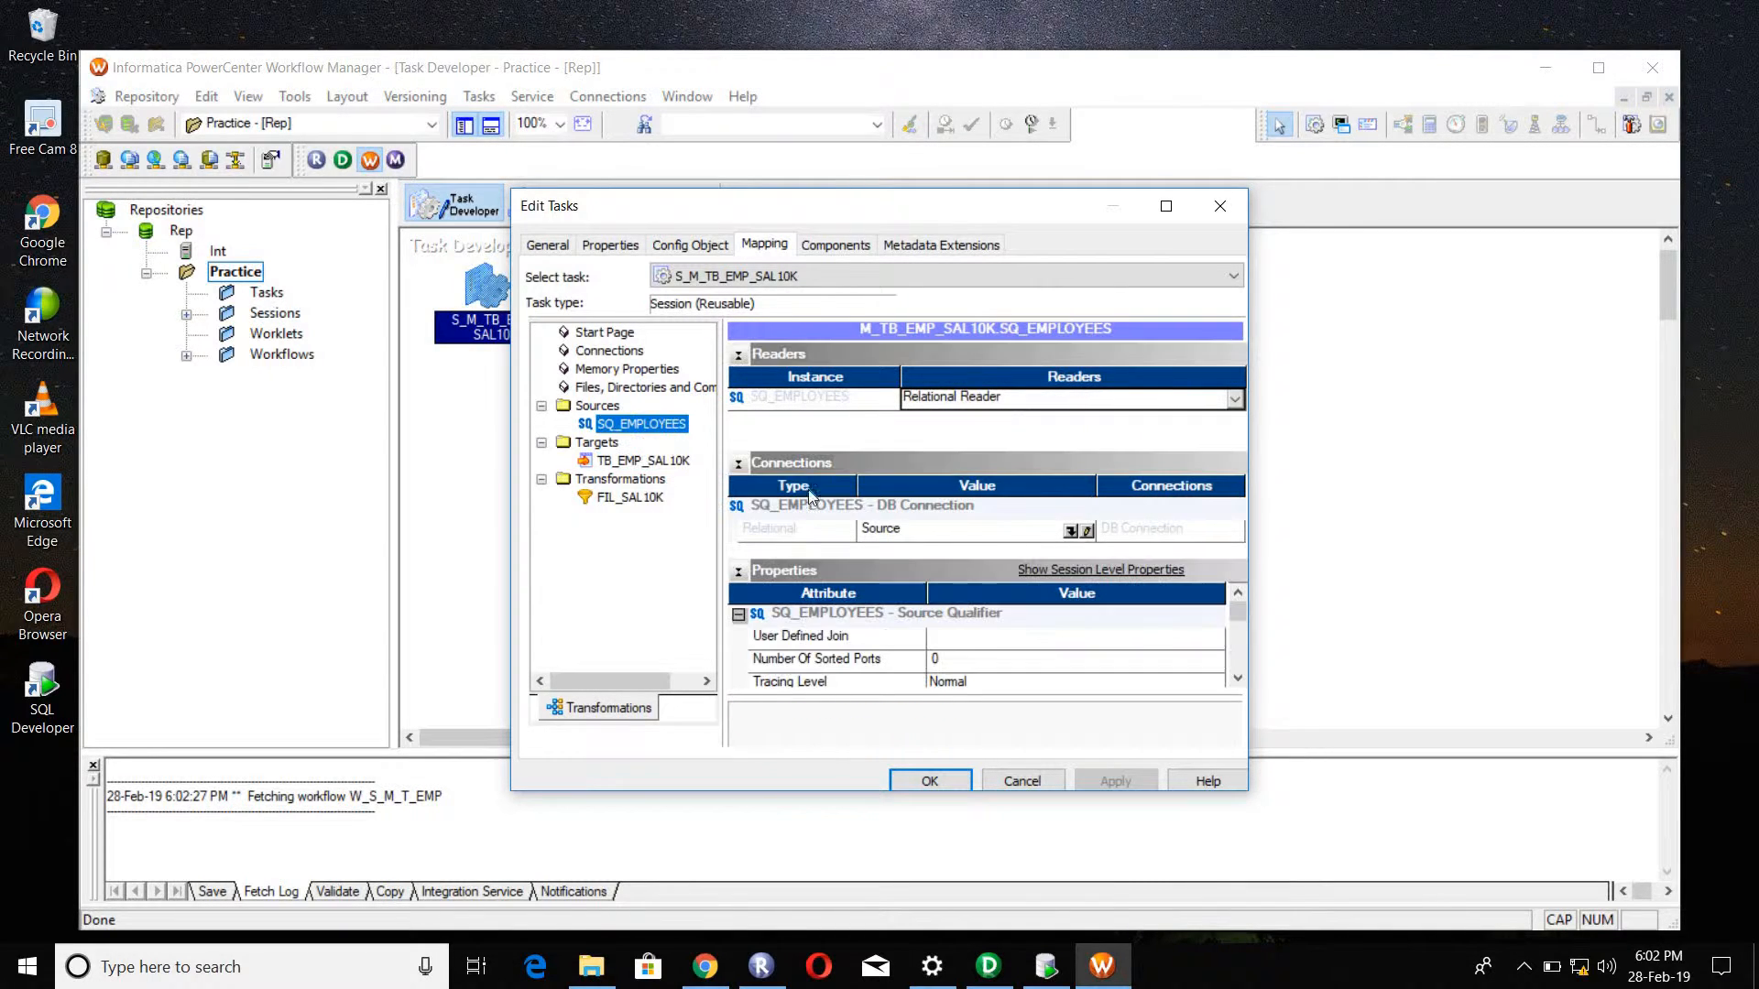
pyautogui.click(1078, 531)
pyautogui.click(1077, 531)
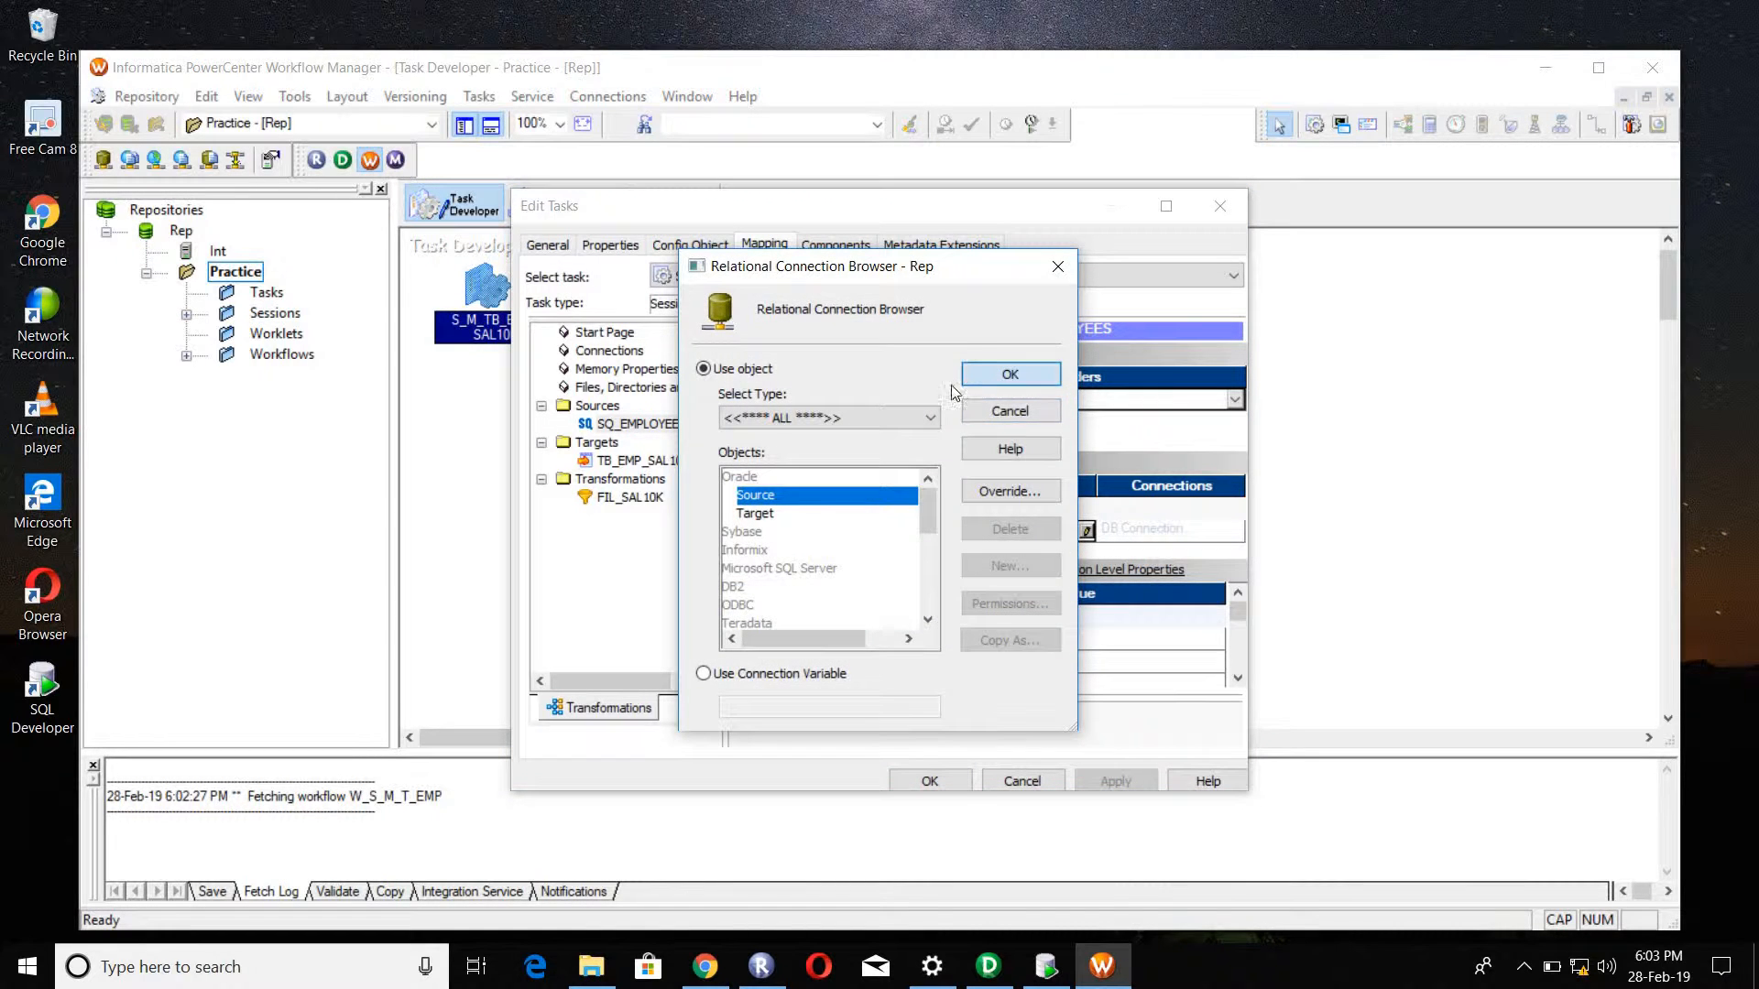
pyautogui.click(982, 379)
# Step: Assign the relational connection Target to the target TB_EMP_SAL10K in the session's mapping settings
pyautogui.click(639, 463)
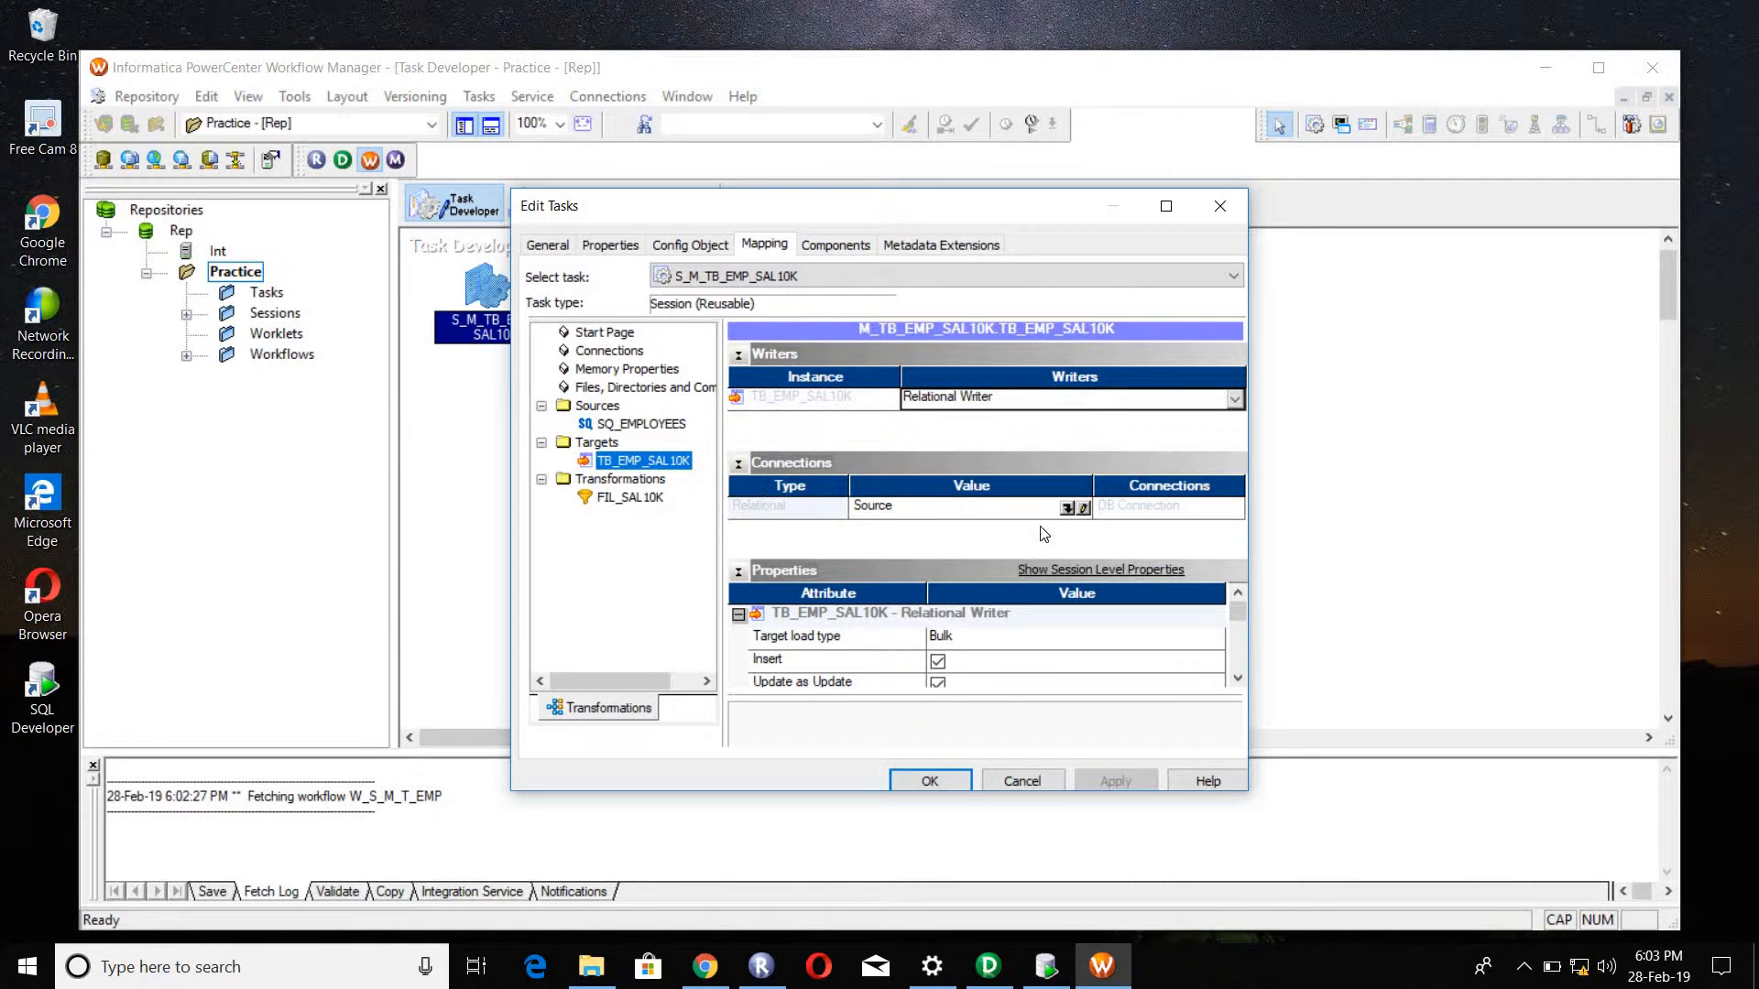
pyautogui.click(1067, 508)
pyautogui.click(757, 514)
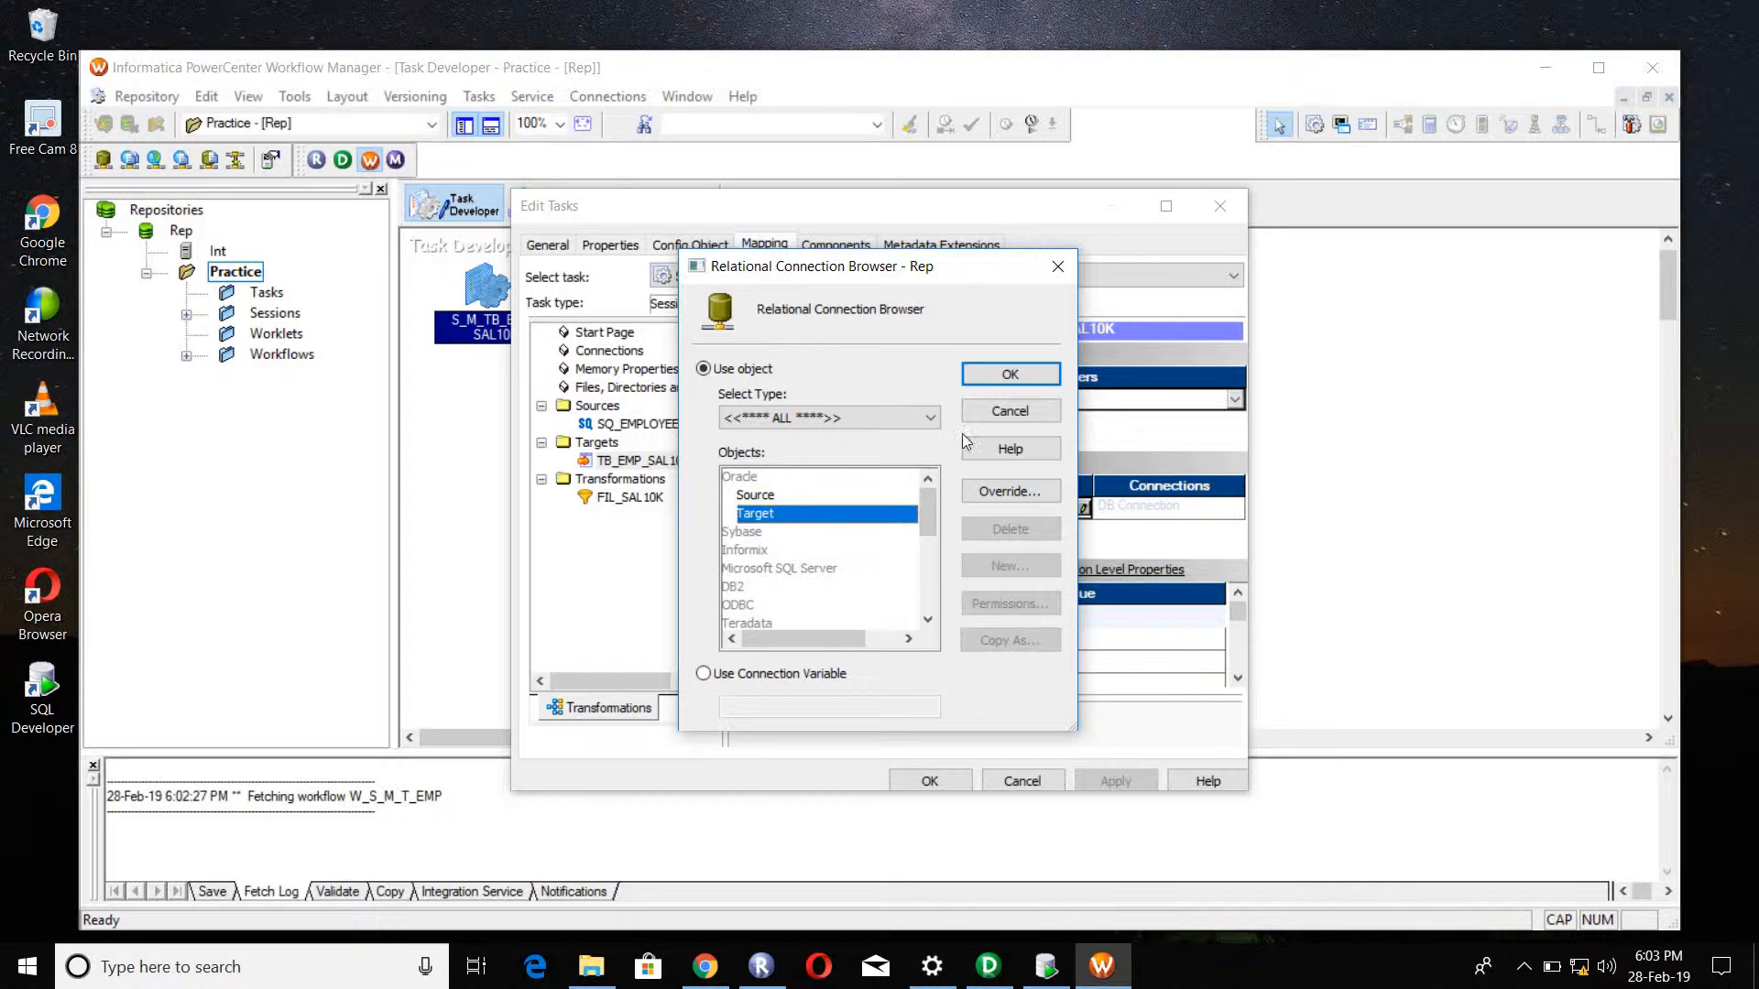
pyautogui.click(986, 381)
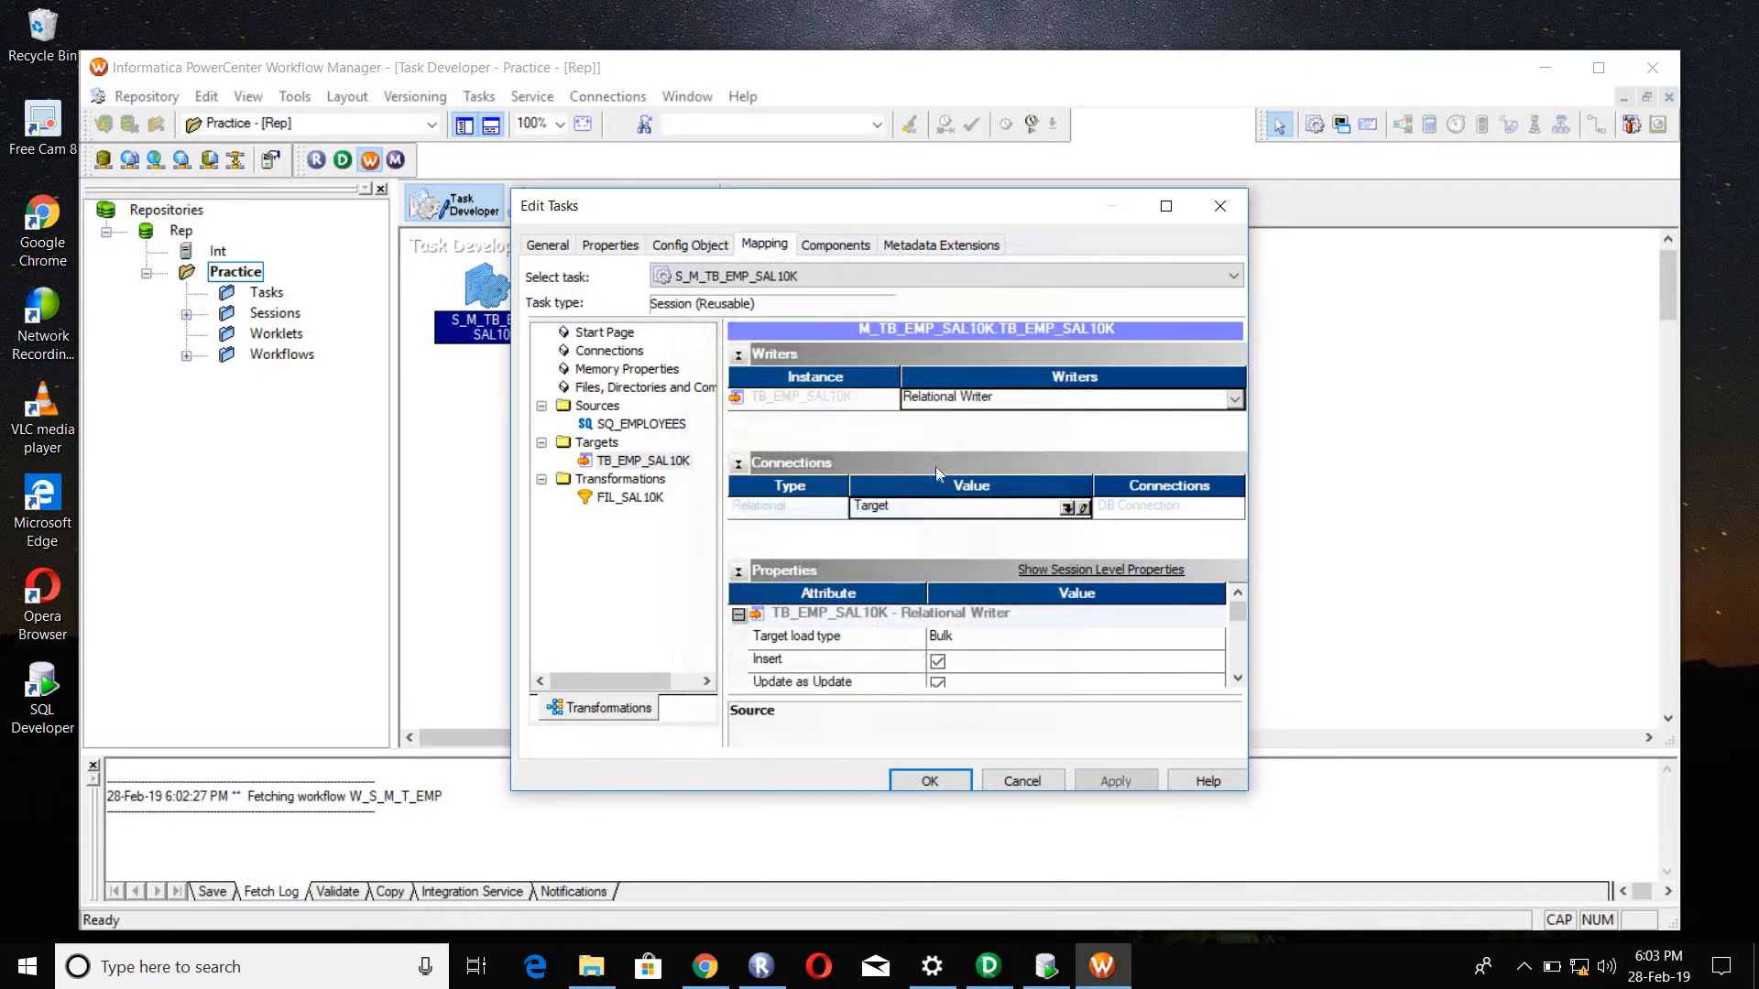
# Step: Set the target load type of TB_EMP_SAL10K to Normal, then apply the session settings and save the session
pyautogui.click(969, 638)
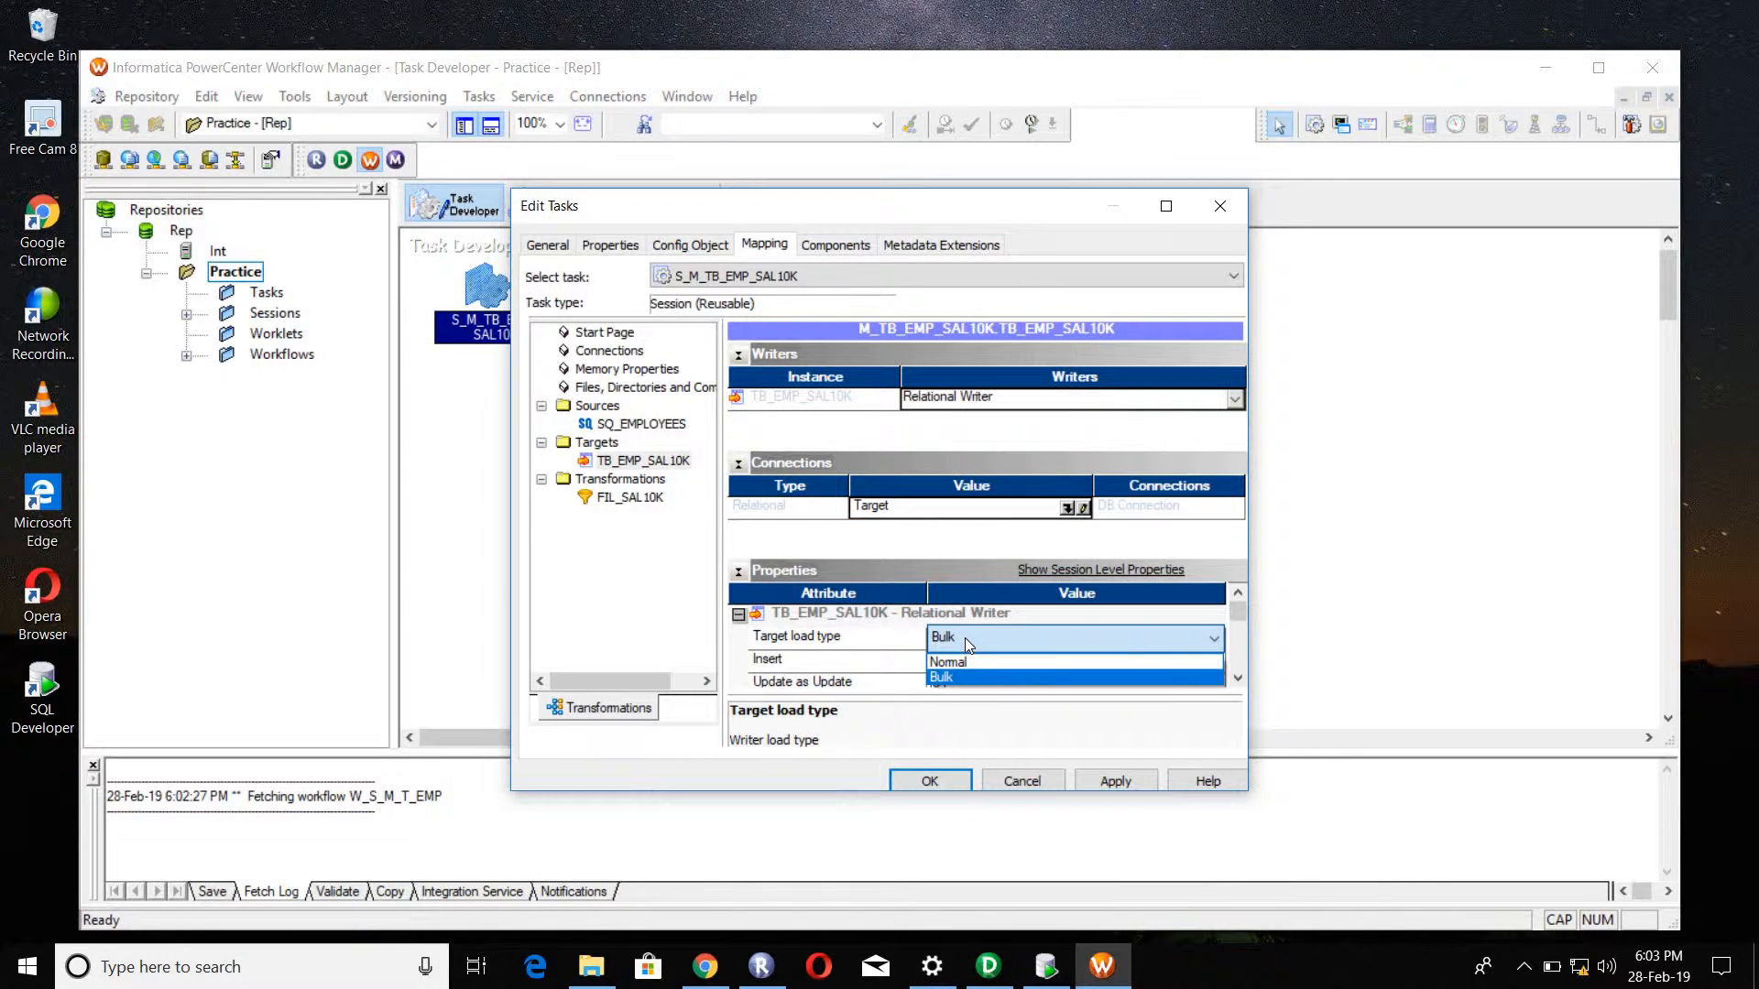
pyautogui.click(965, 660)
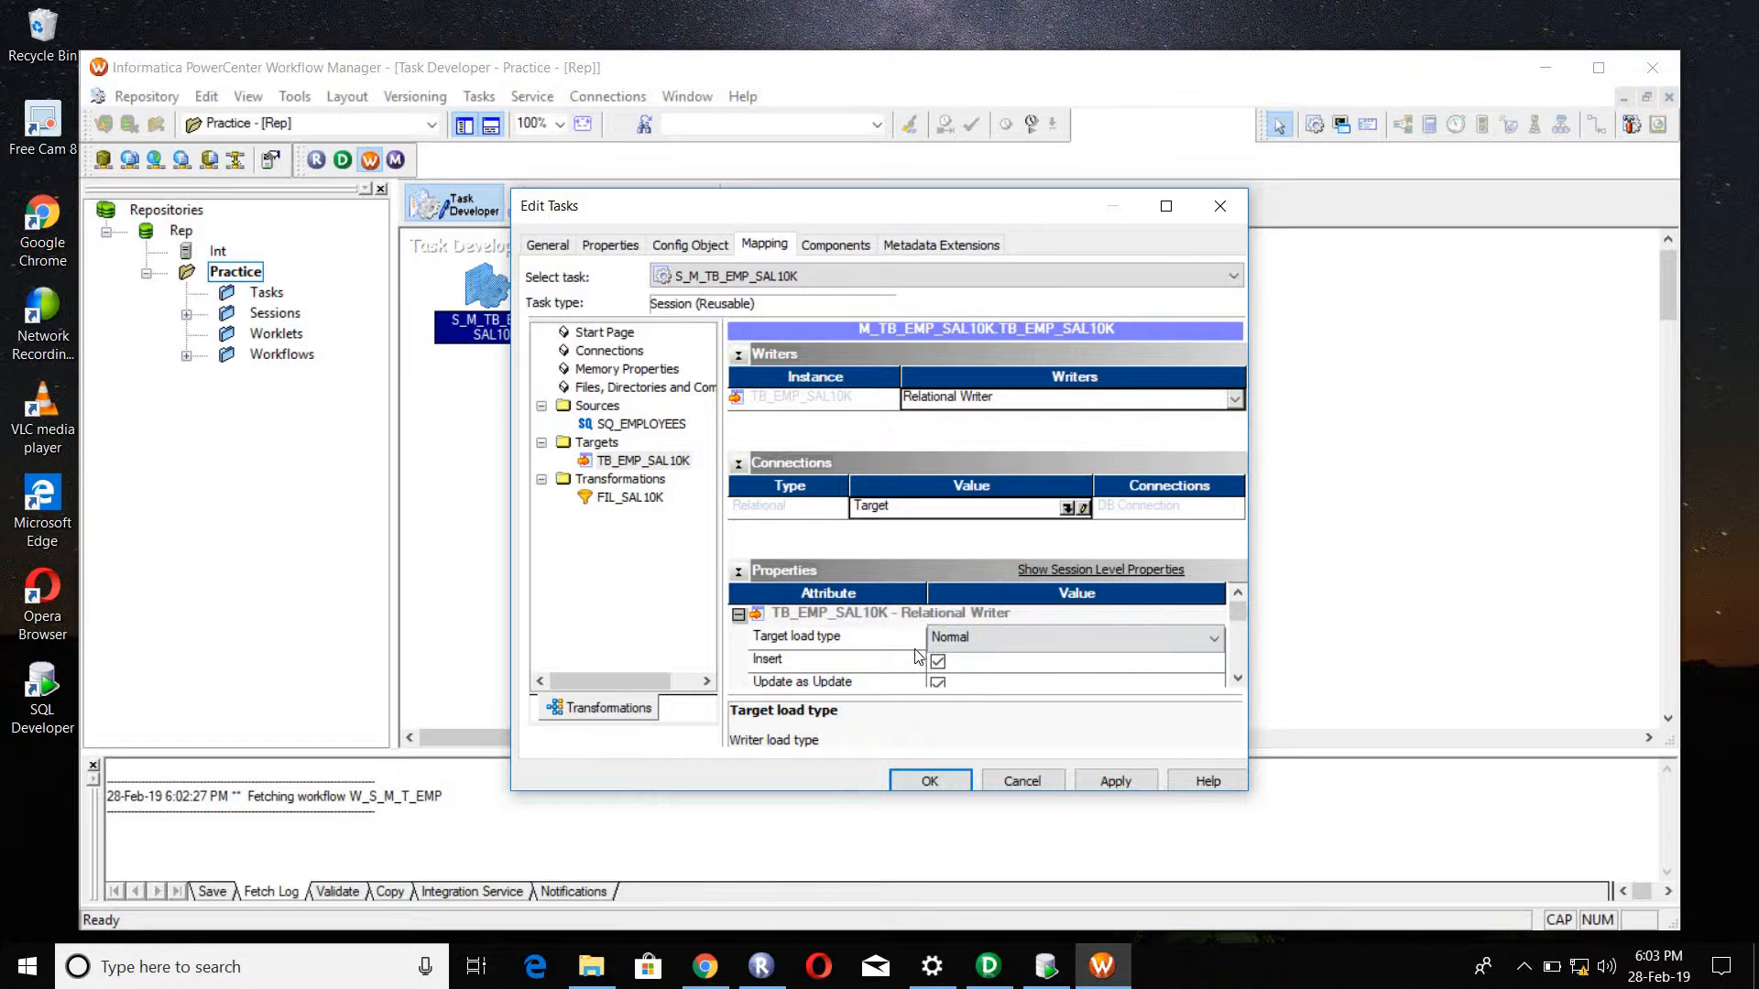
pyautogui.click(873, 642)
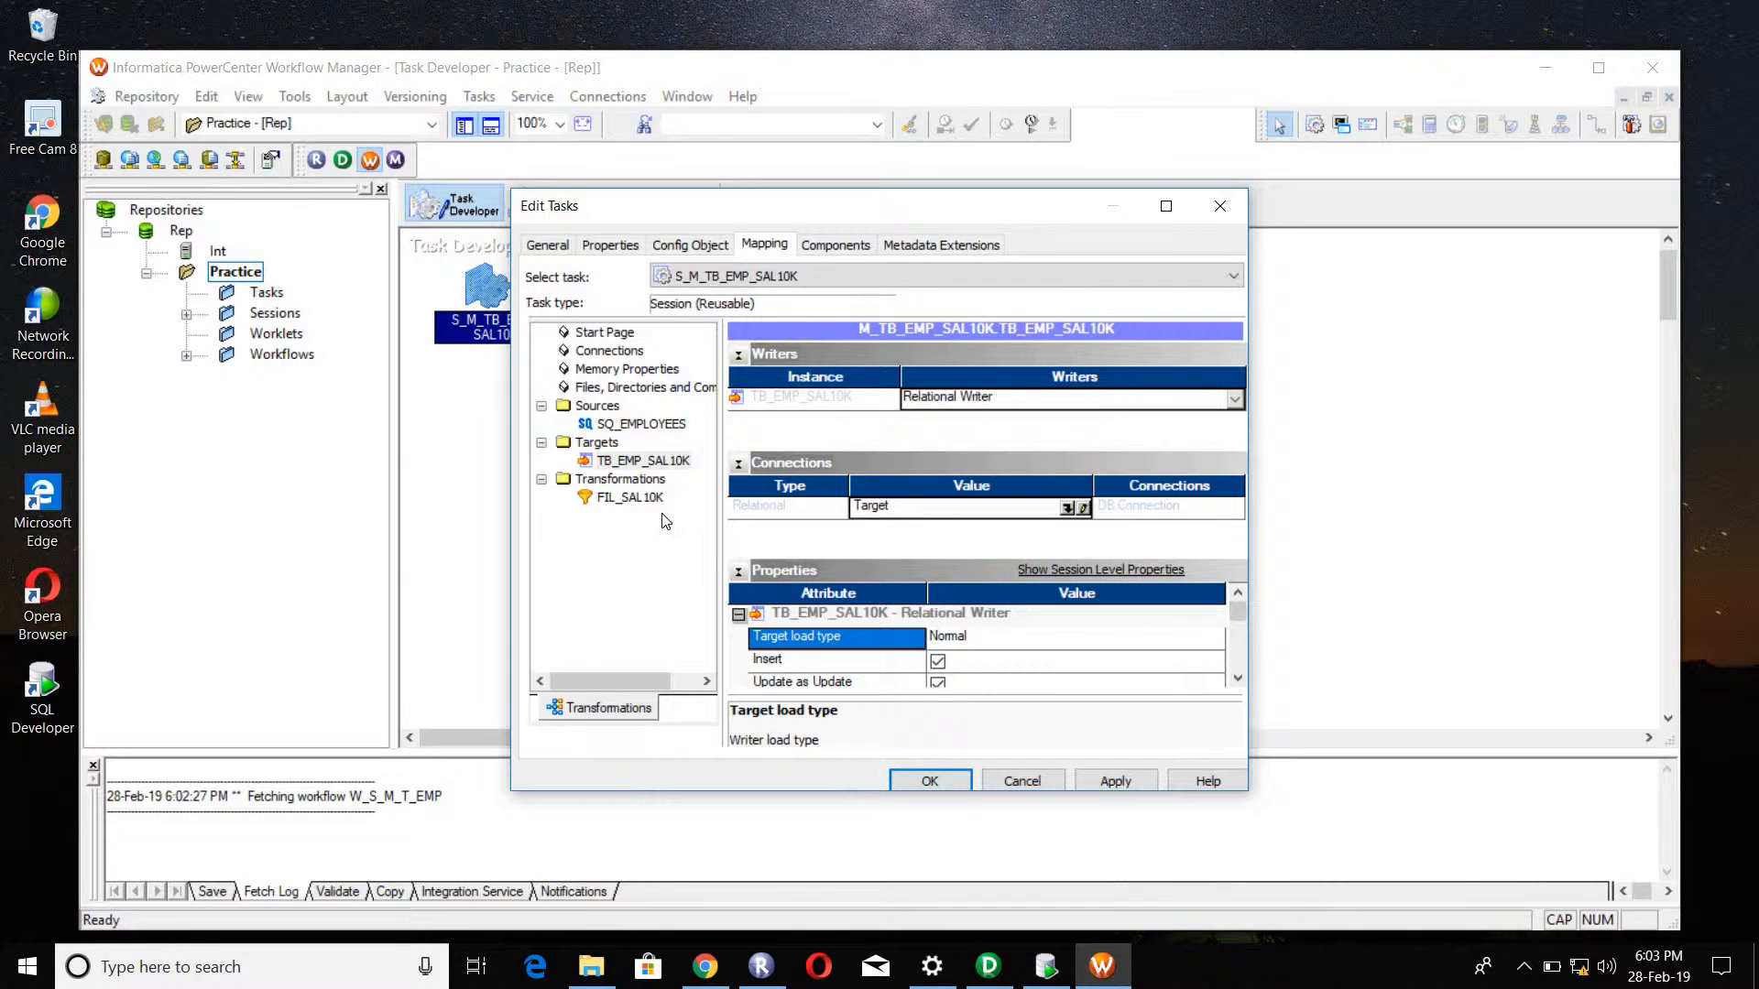
pyautogui.click(1106, 782)
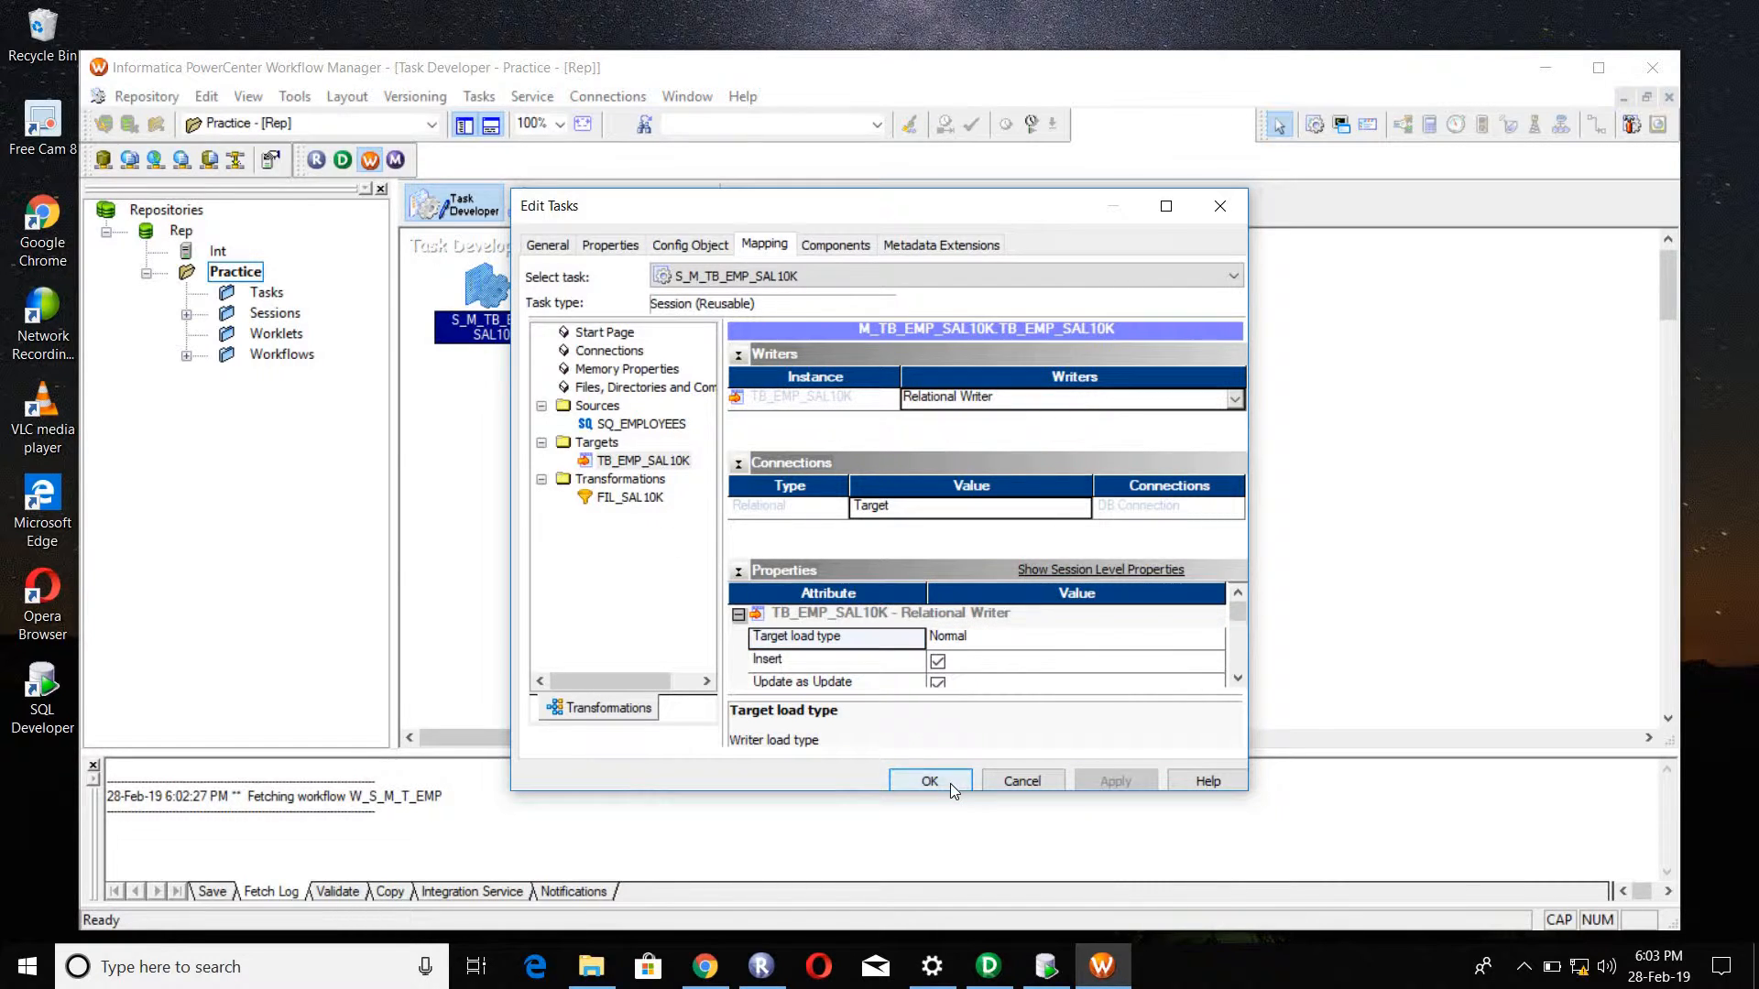
pyautogui.click(930, 781)
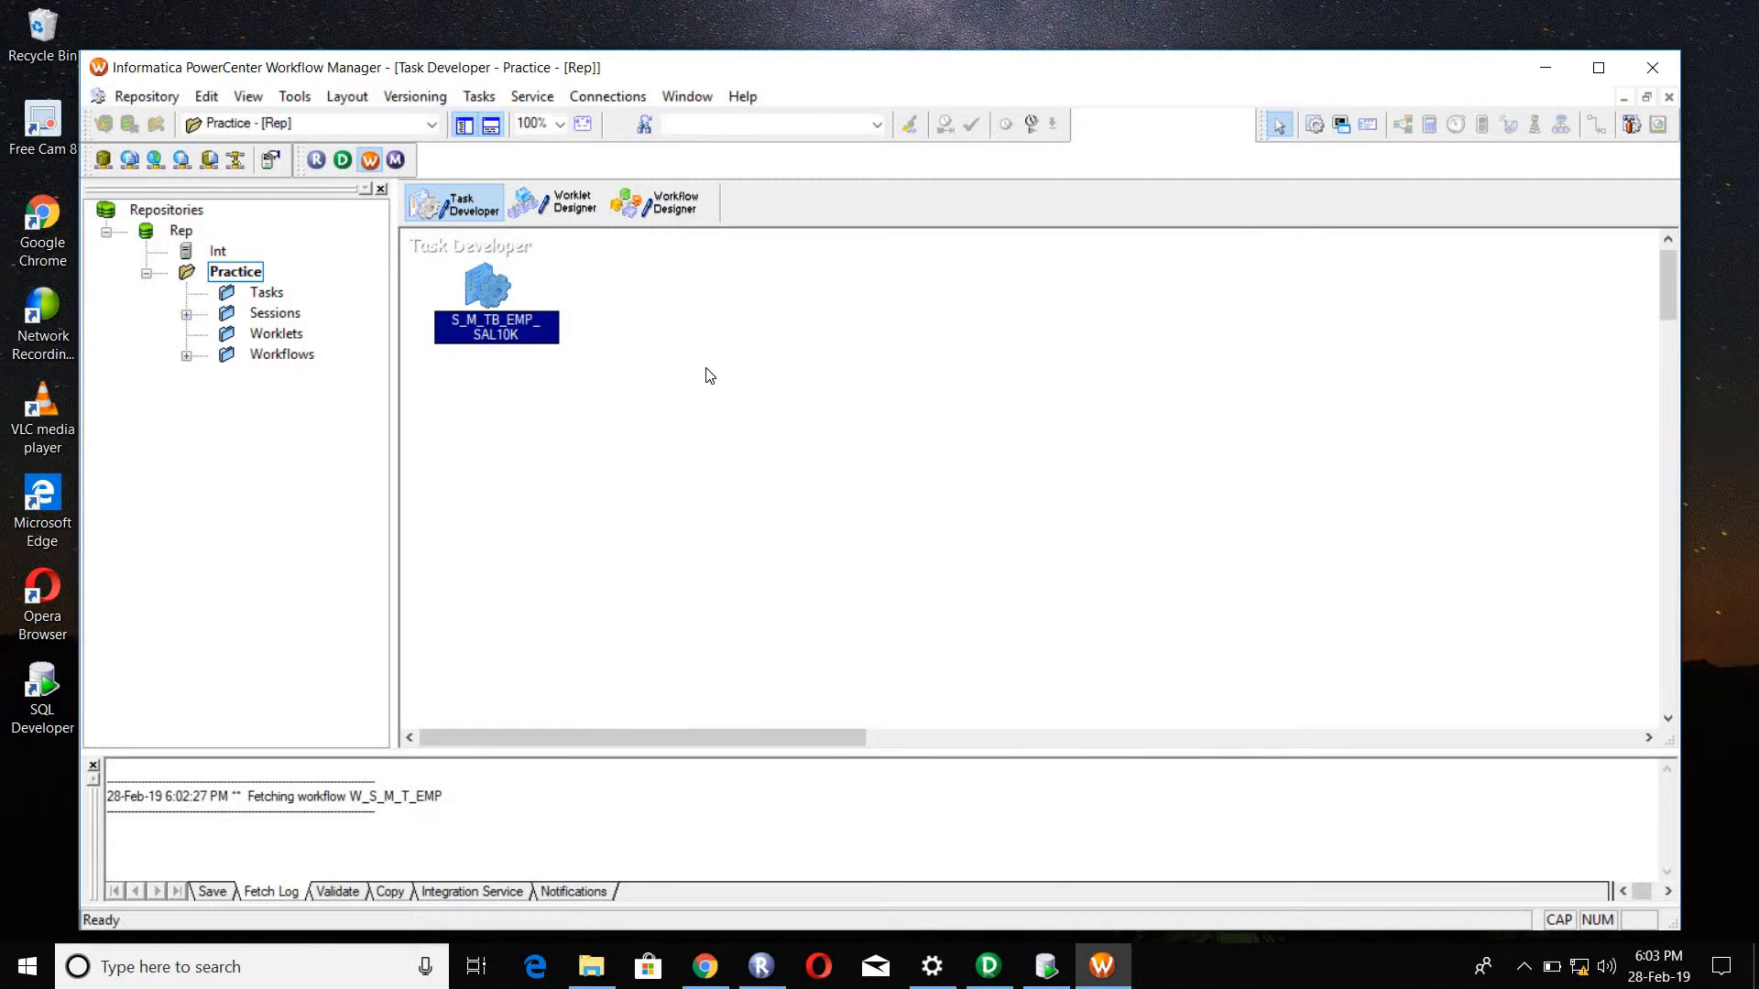
pyautogui.hotkey('ctrl', 's')
# Step: Create a workflow named WF_S_M_TB_EMP_10K in the Workflow Designer
pyautogui.click(661, 200)
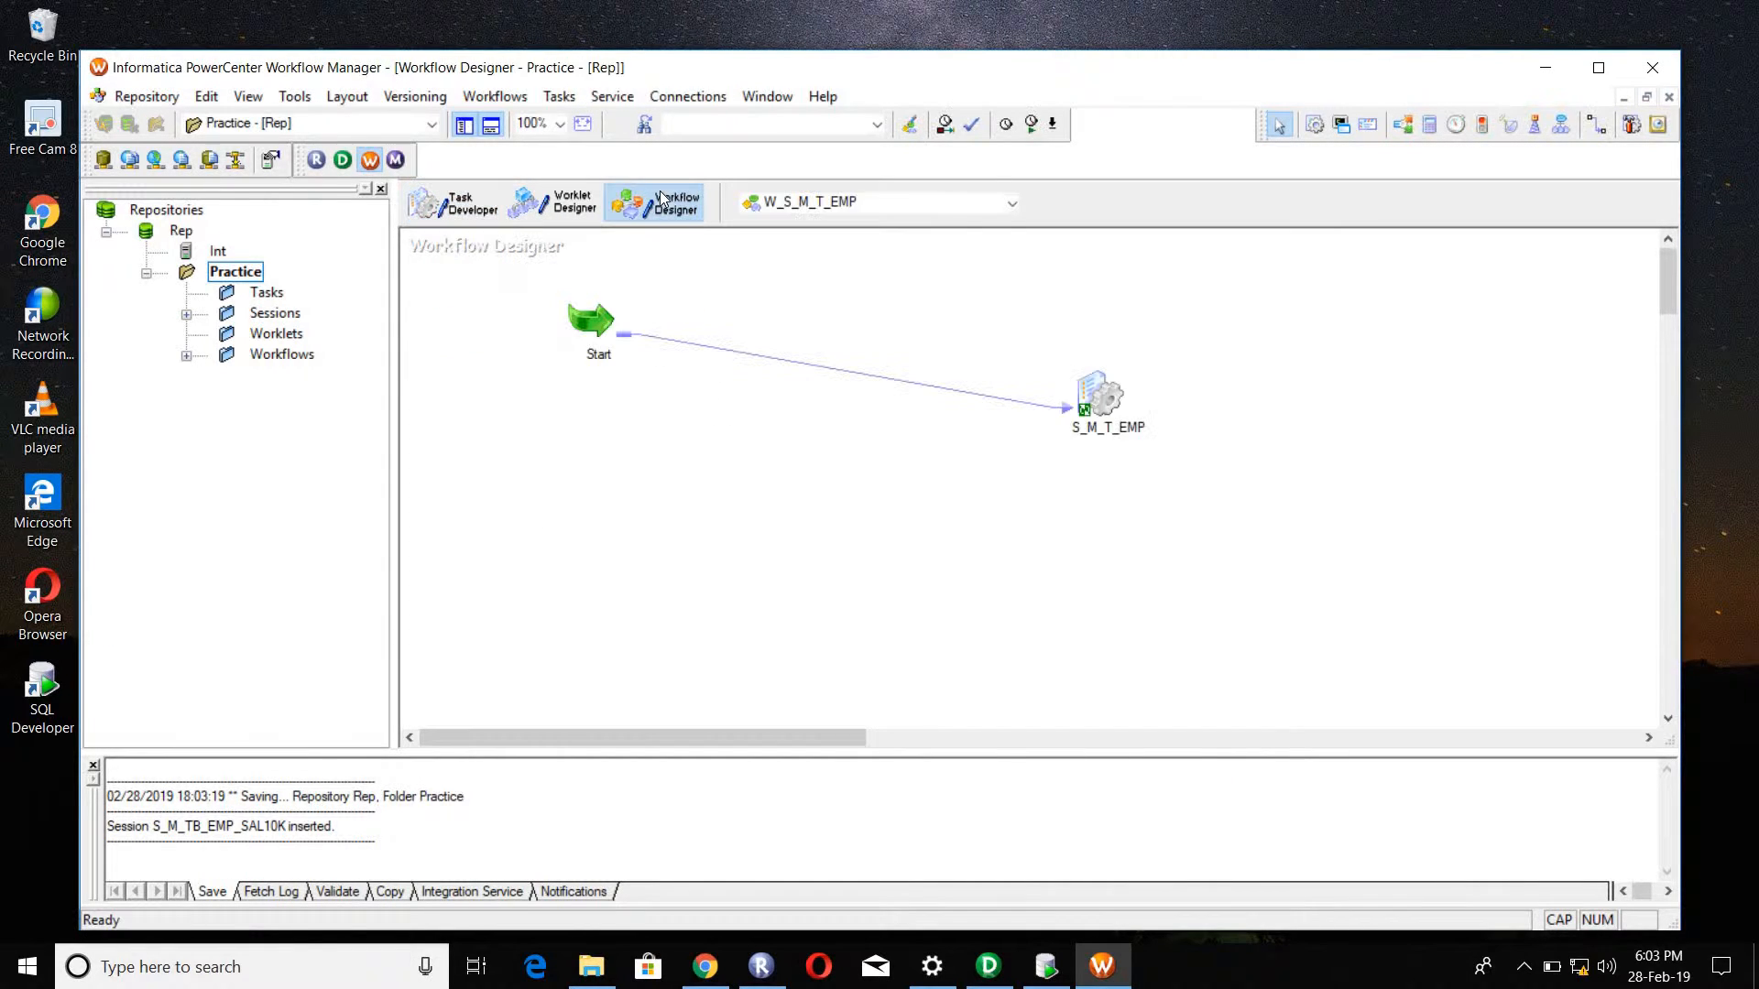
pyautogui.click(502, 97)
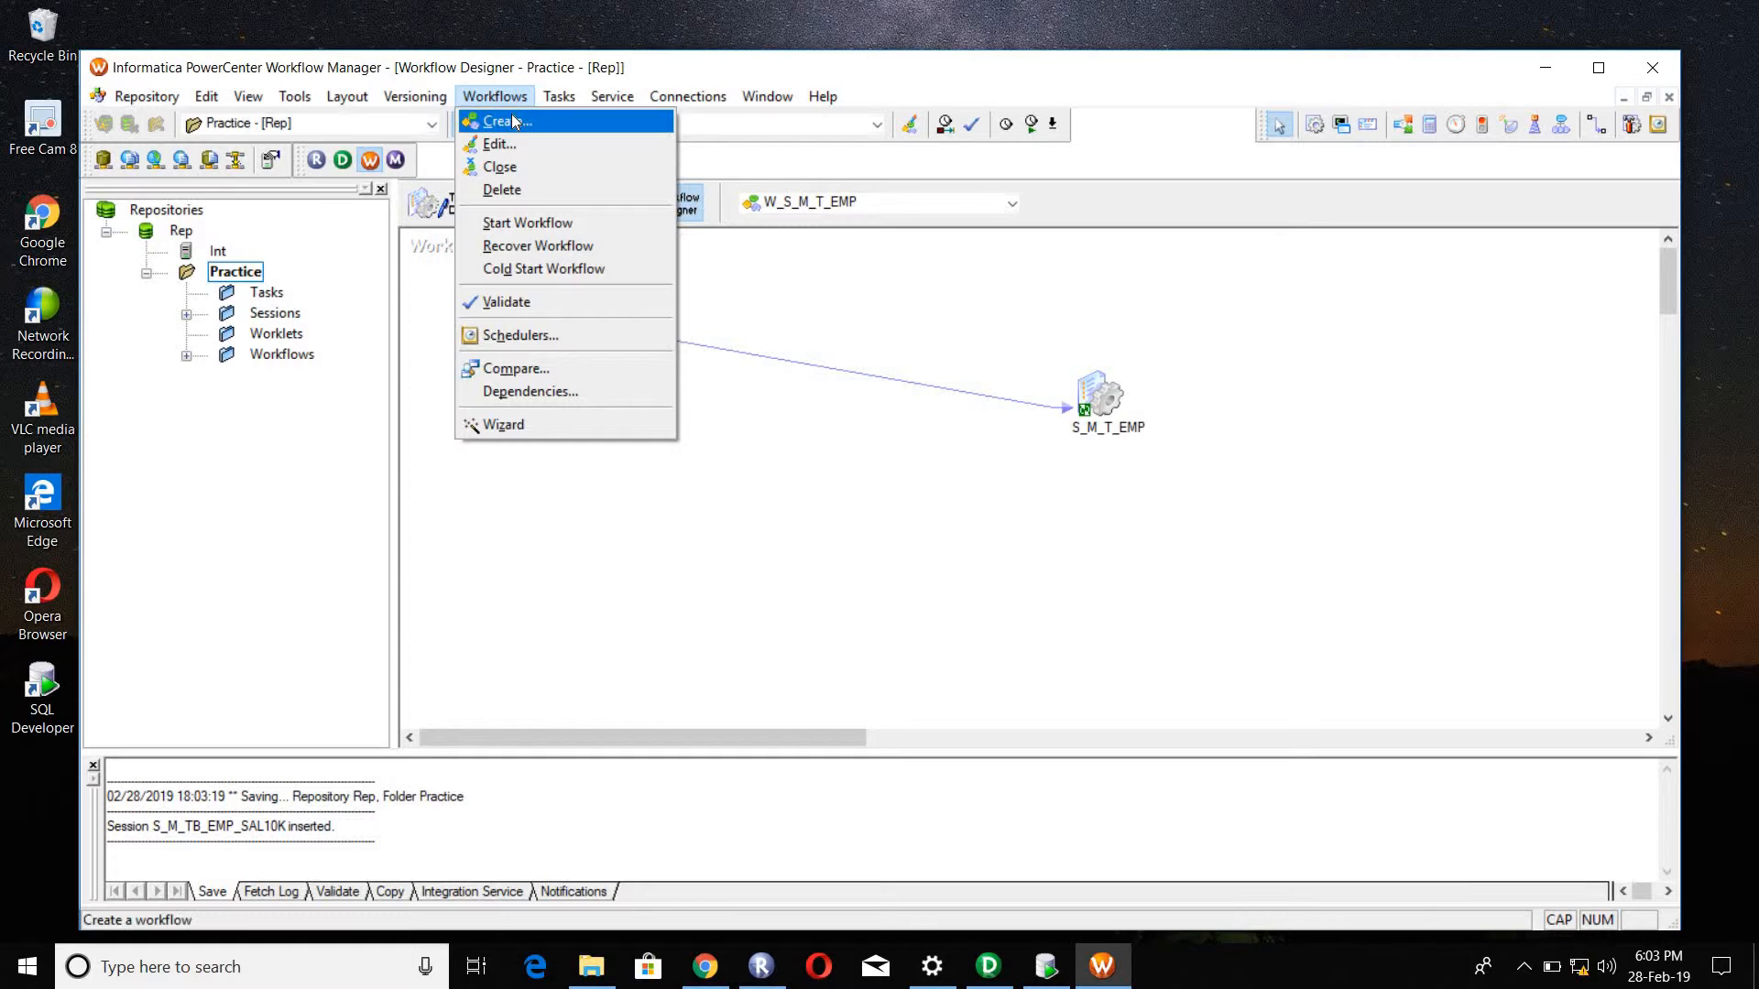
pyautogui.click(514, 121)
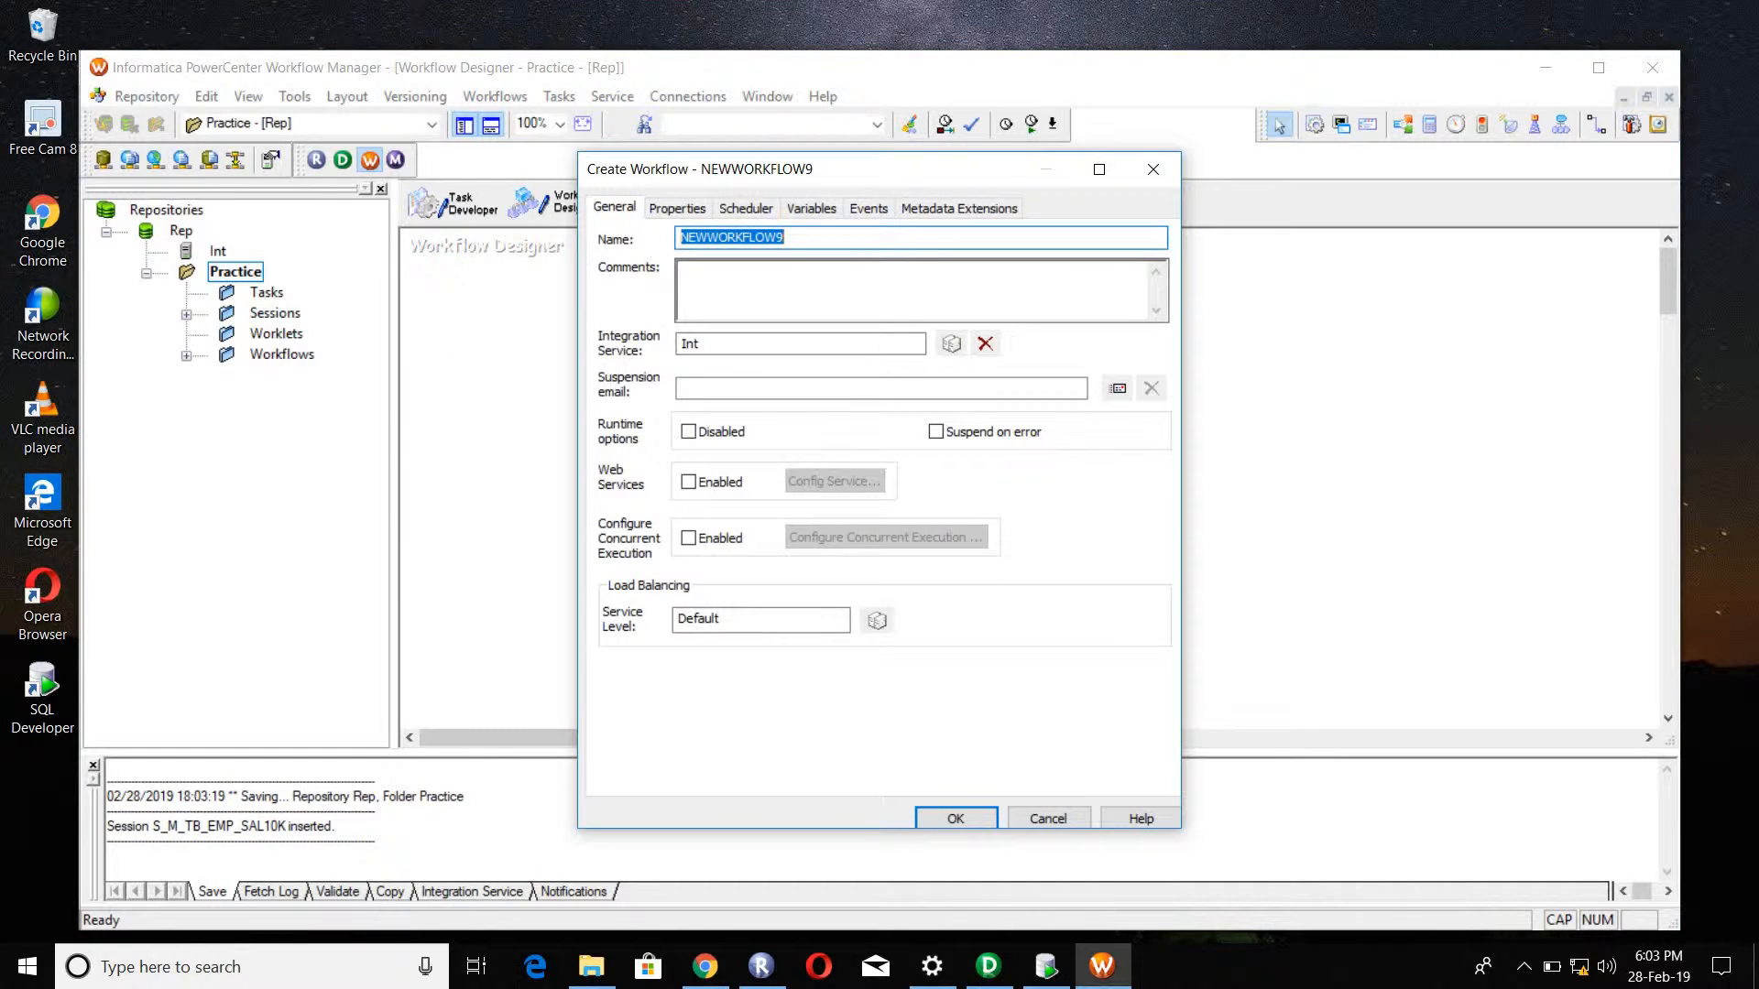
pyautogui.write('WF_S_M')
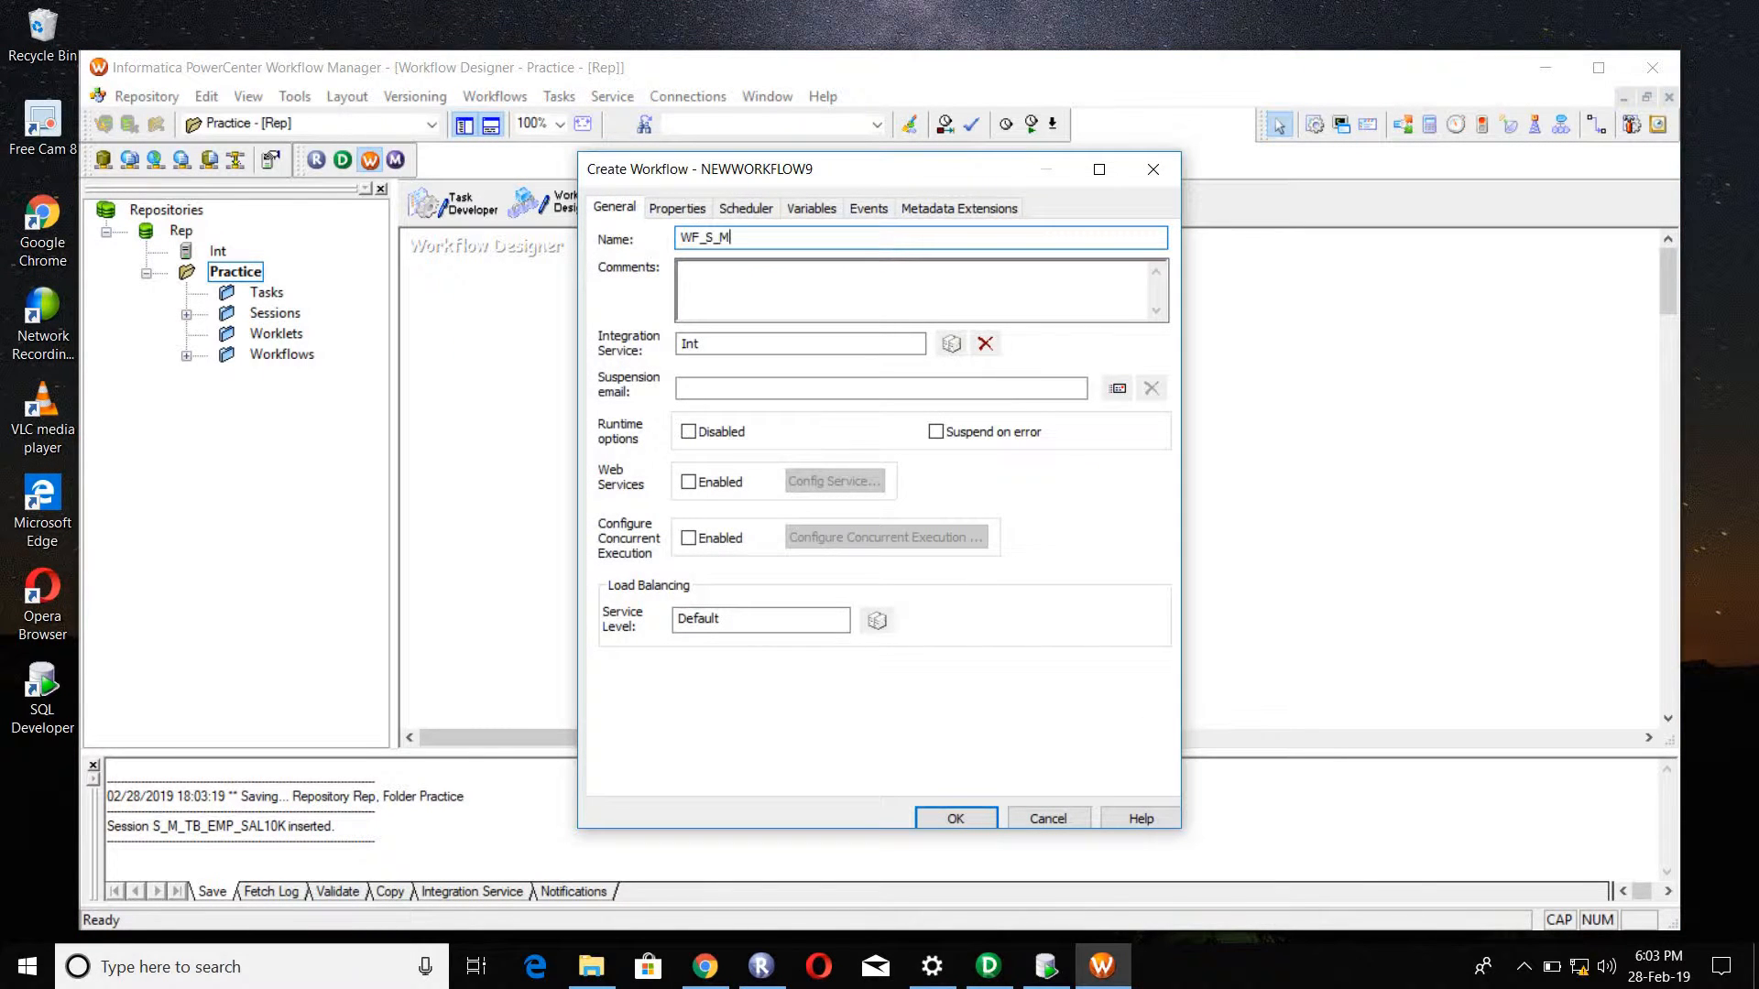
pyautogui.write('_TB_EMP_10K')
pyautogui.press('Return')
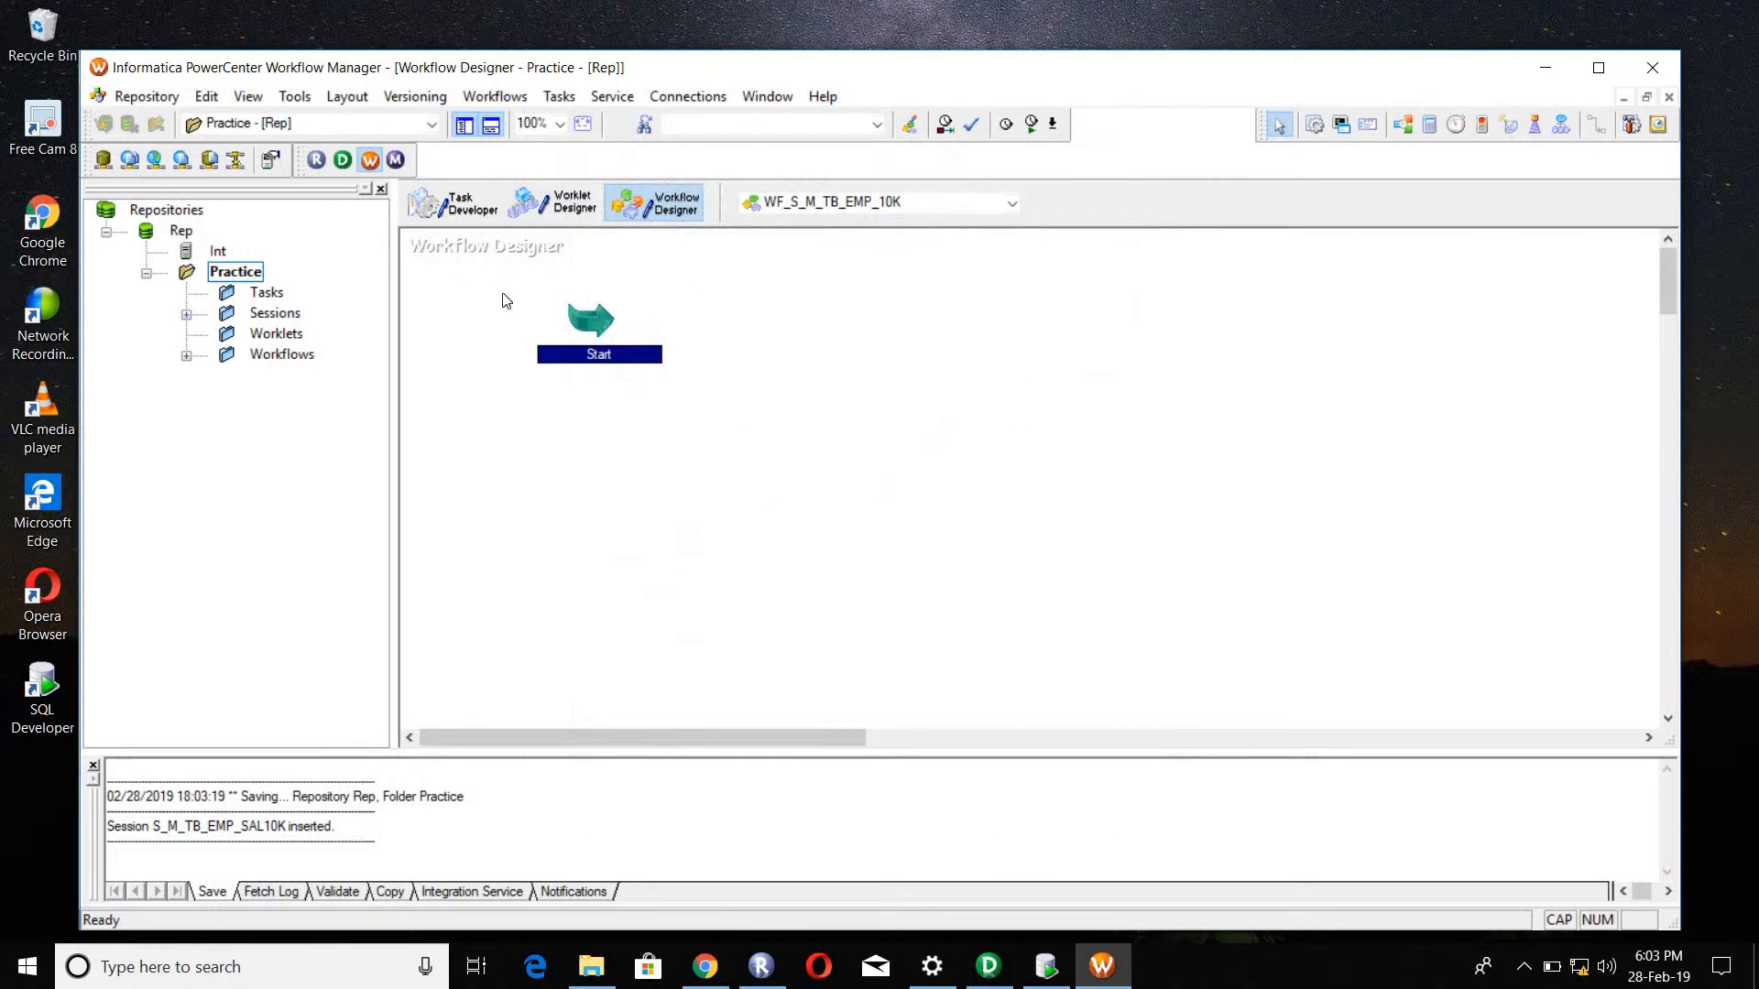
# Step: Add session S_M_TB_EMP_SAL10K to the workflow and link the Start task to it
pyautogui.click(186, 315)
pyautogui.moveTo(337, 355); pyautogui.dragTo(873, 339)
pyautogui.click(1597, 123)
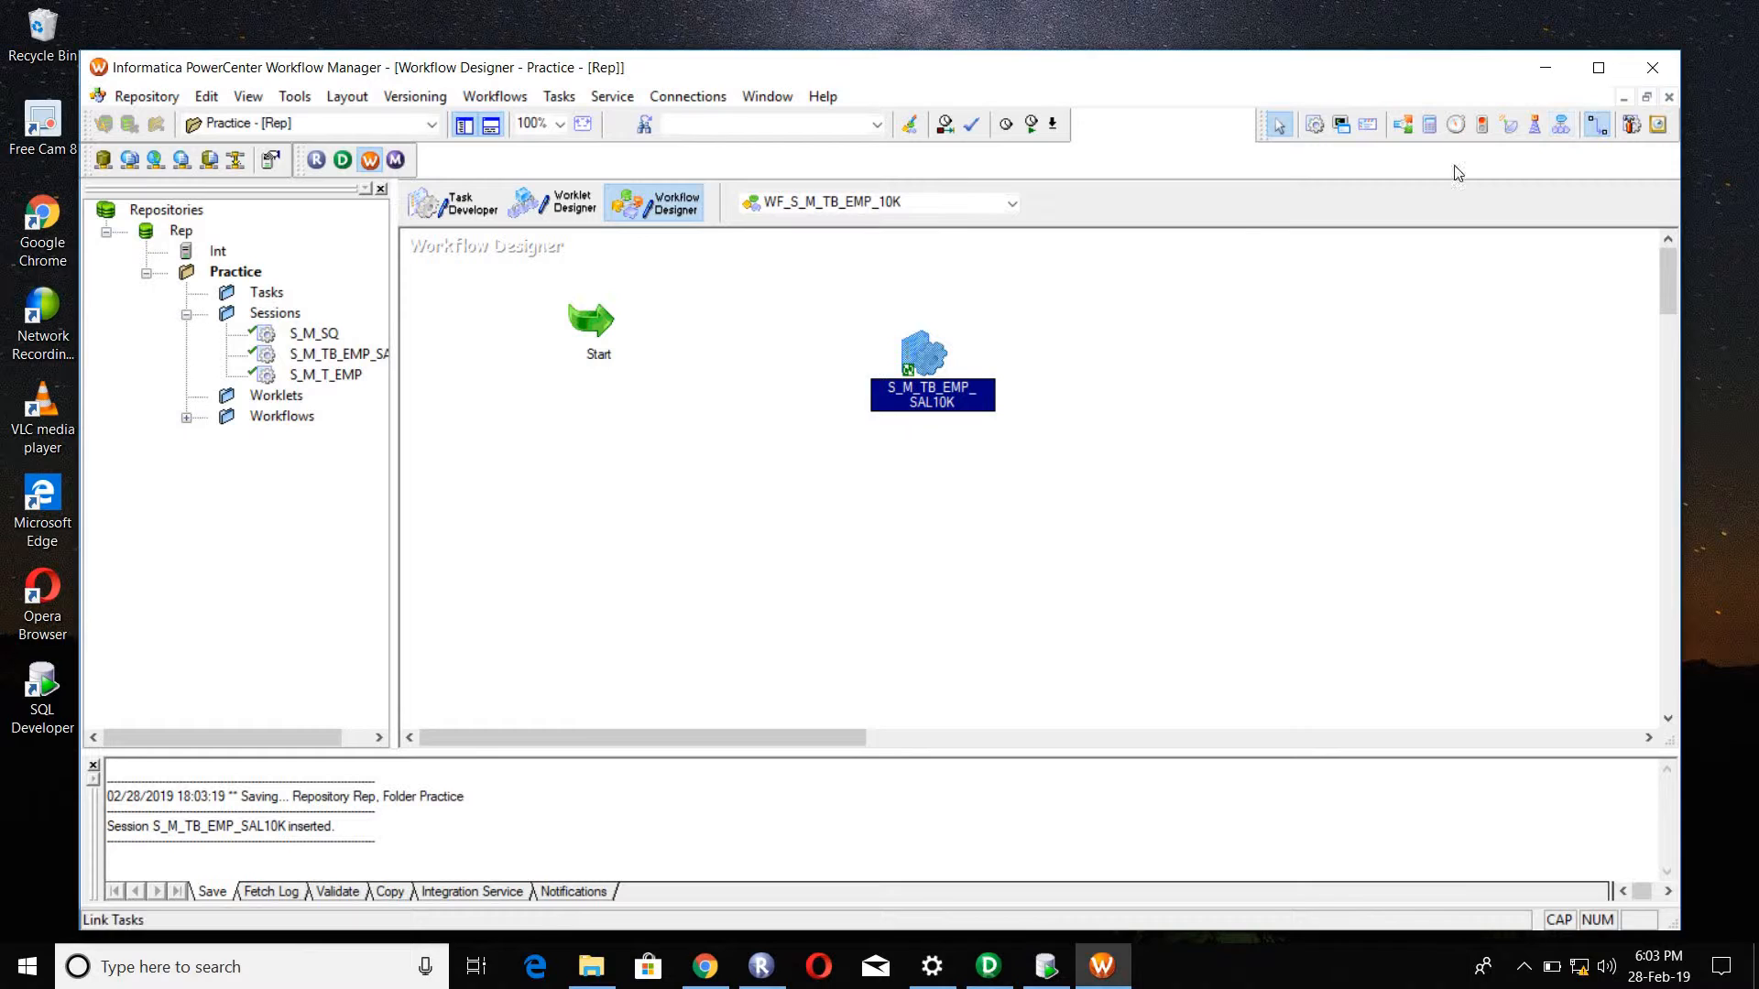
pyautogui.moveTo(618, 337); pyautogui.dragTo(874, 339)
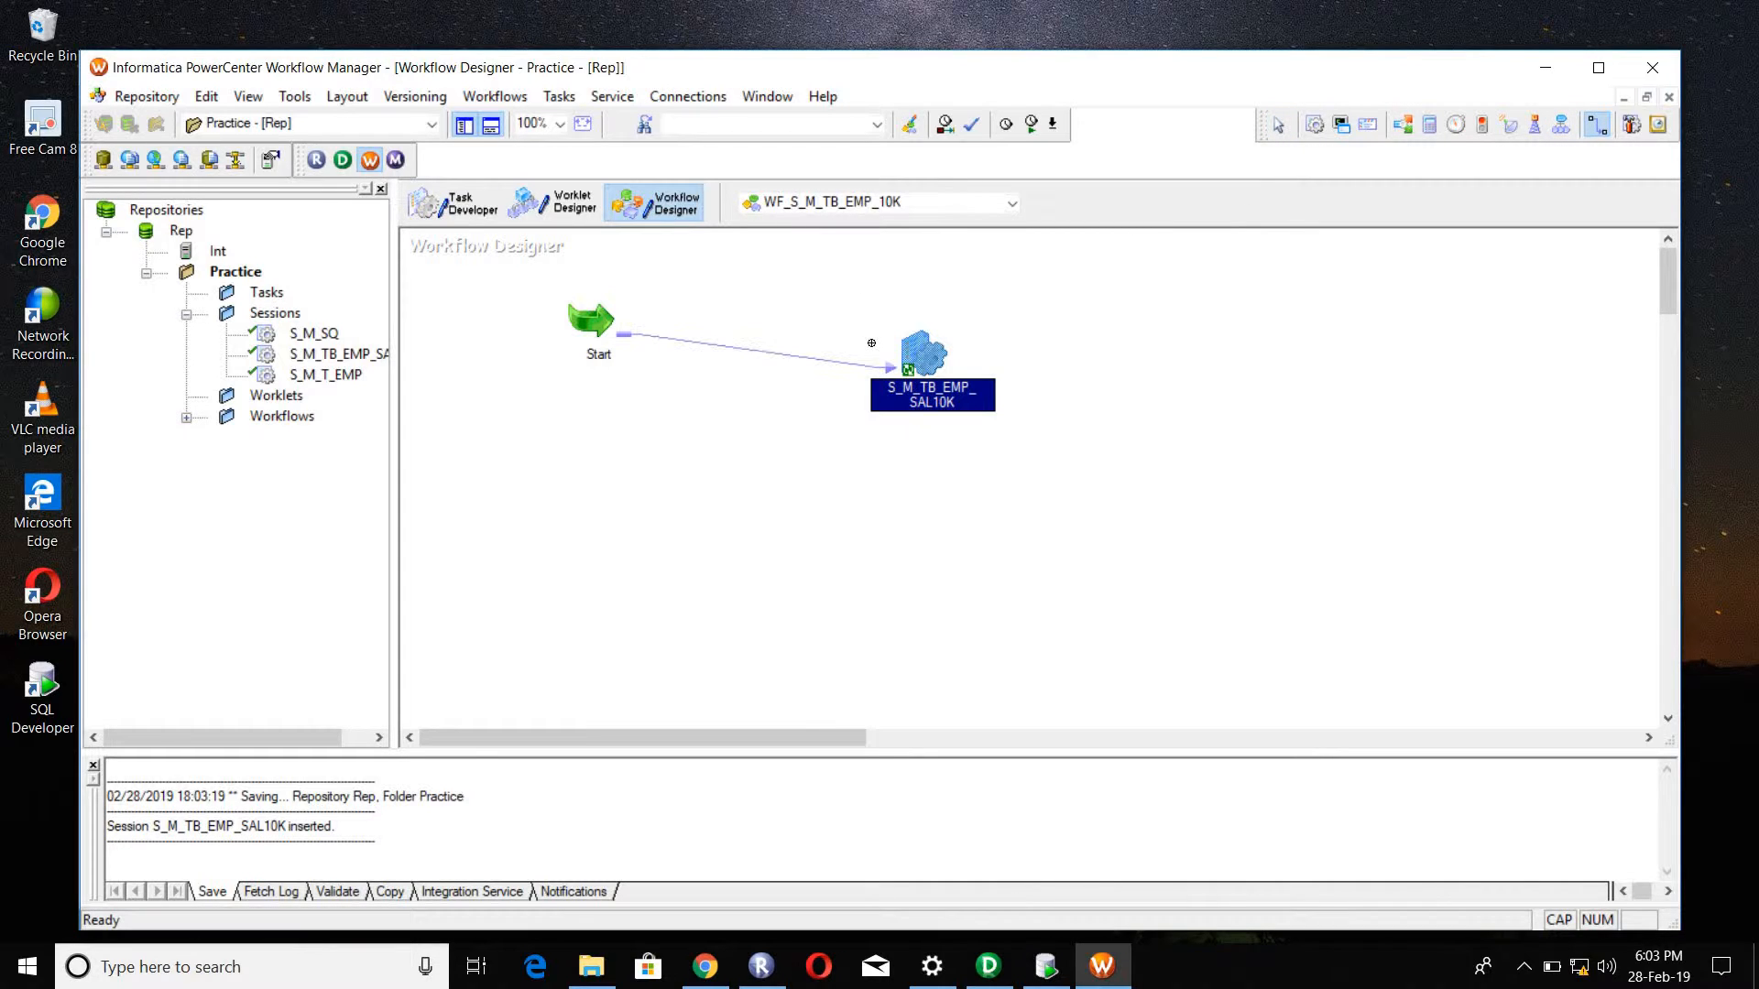
# Step: Save workflow WF_S_M_TB_EMP_10K and start it
pyautogui.hotkey('ctrl', 's')
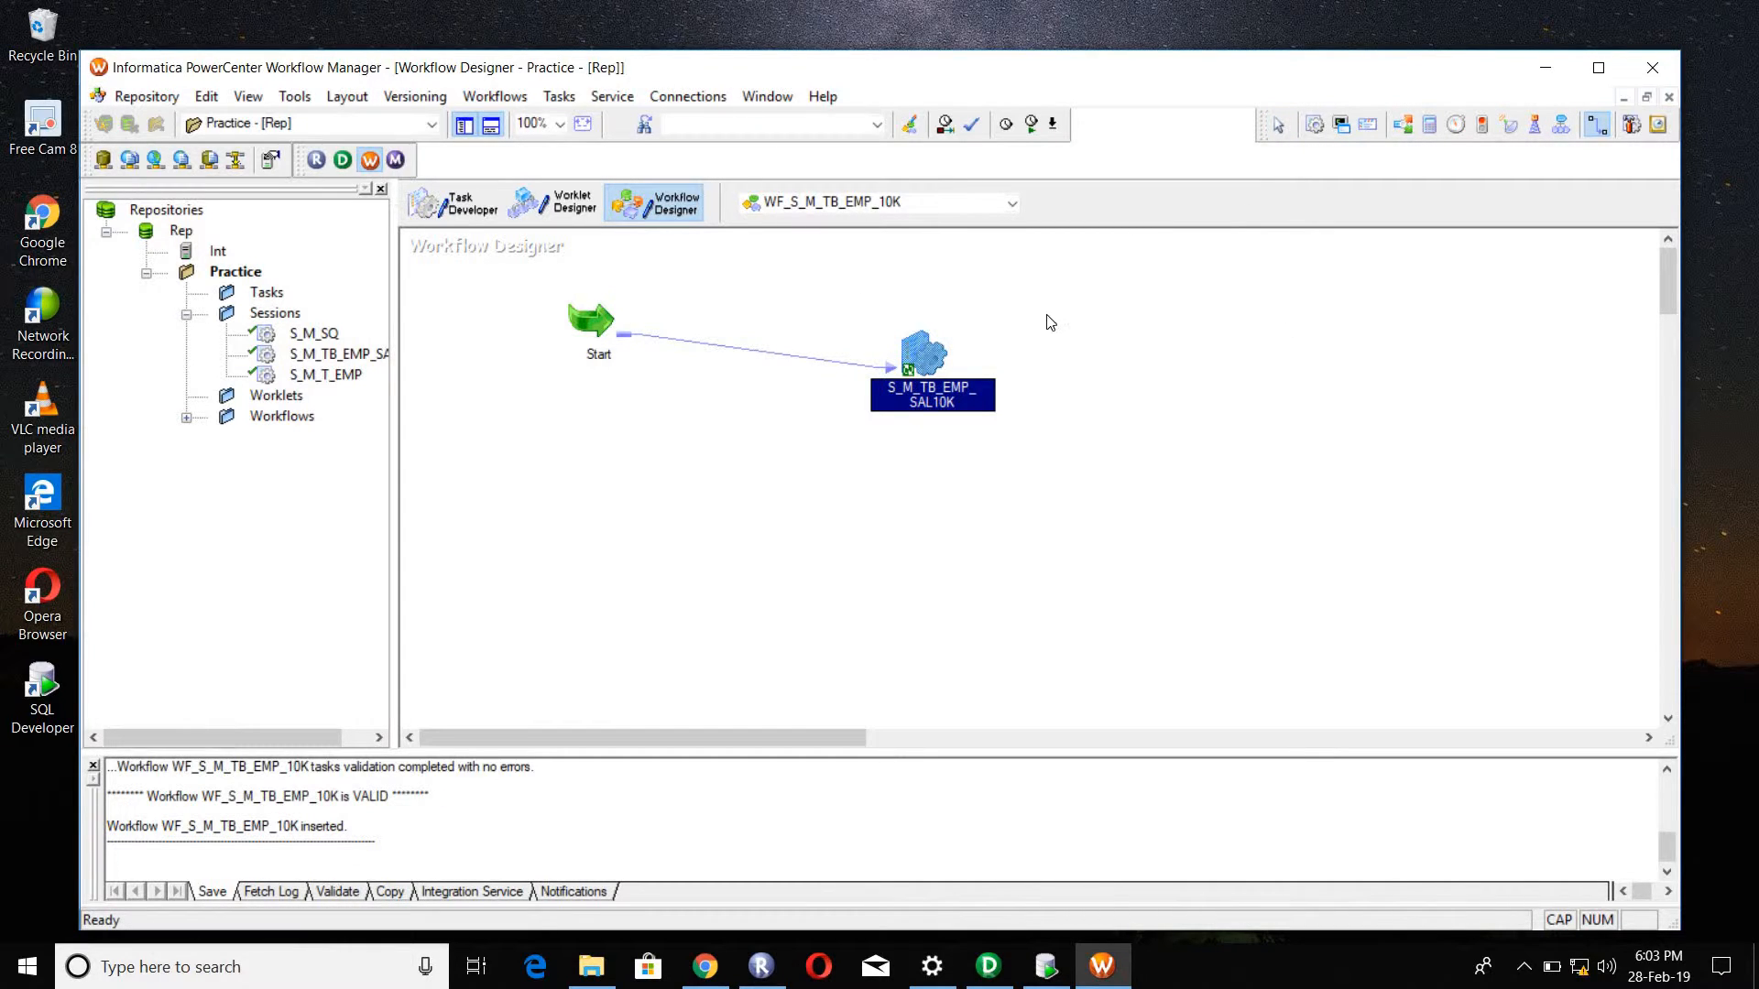
pyautogui.rightClick(1080, 339)
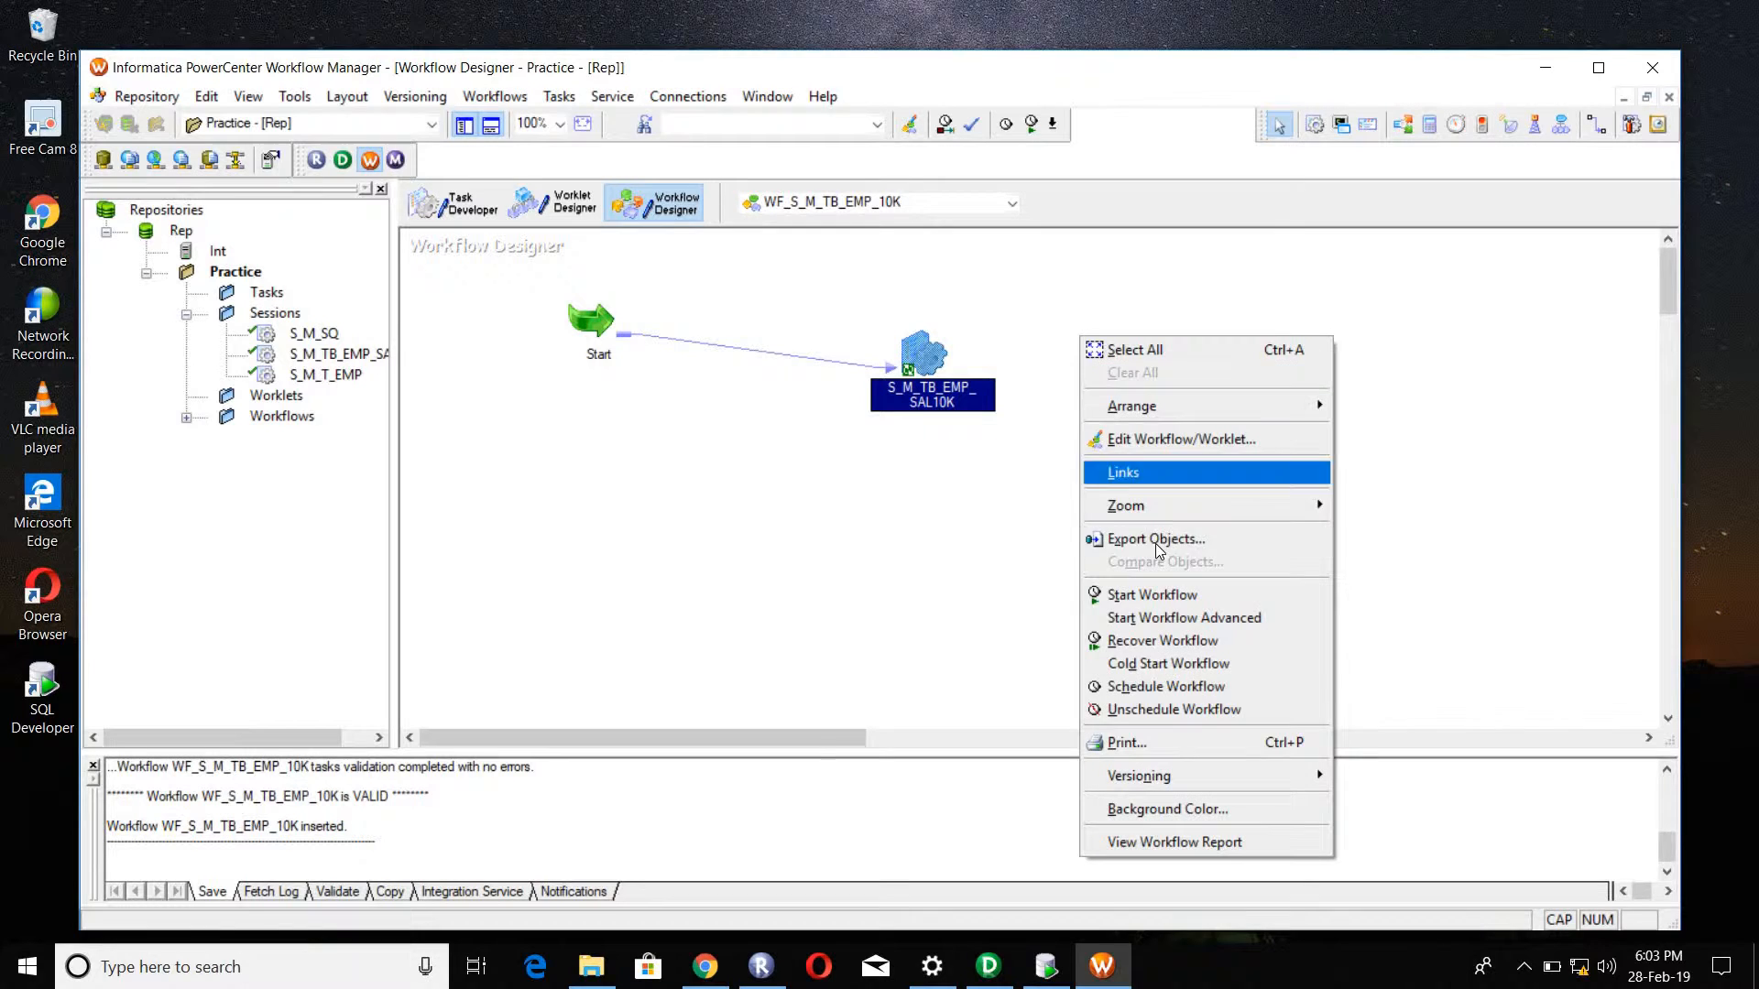
pyautogui.click(1156, 594)
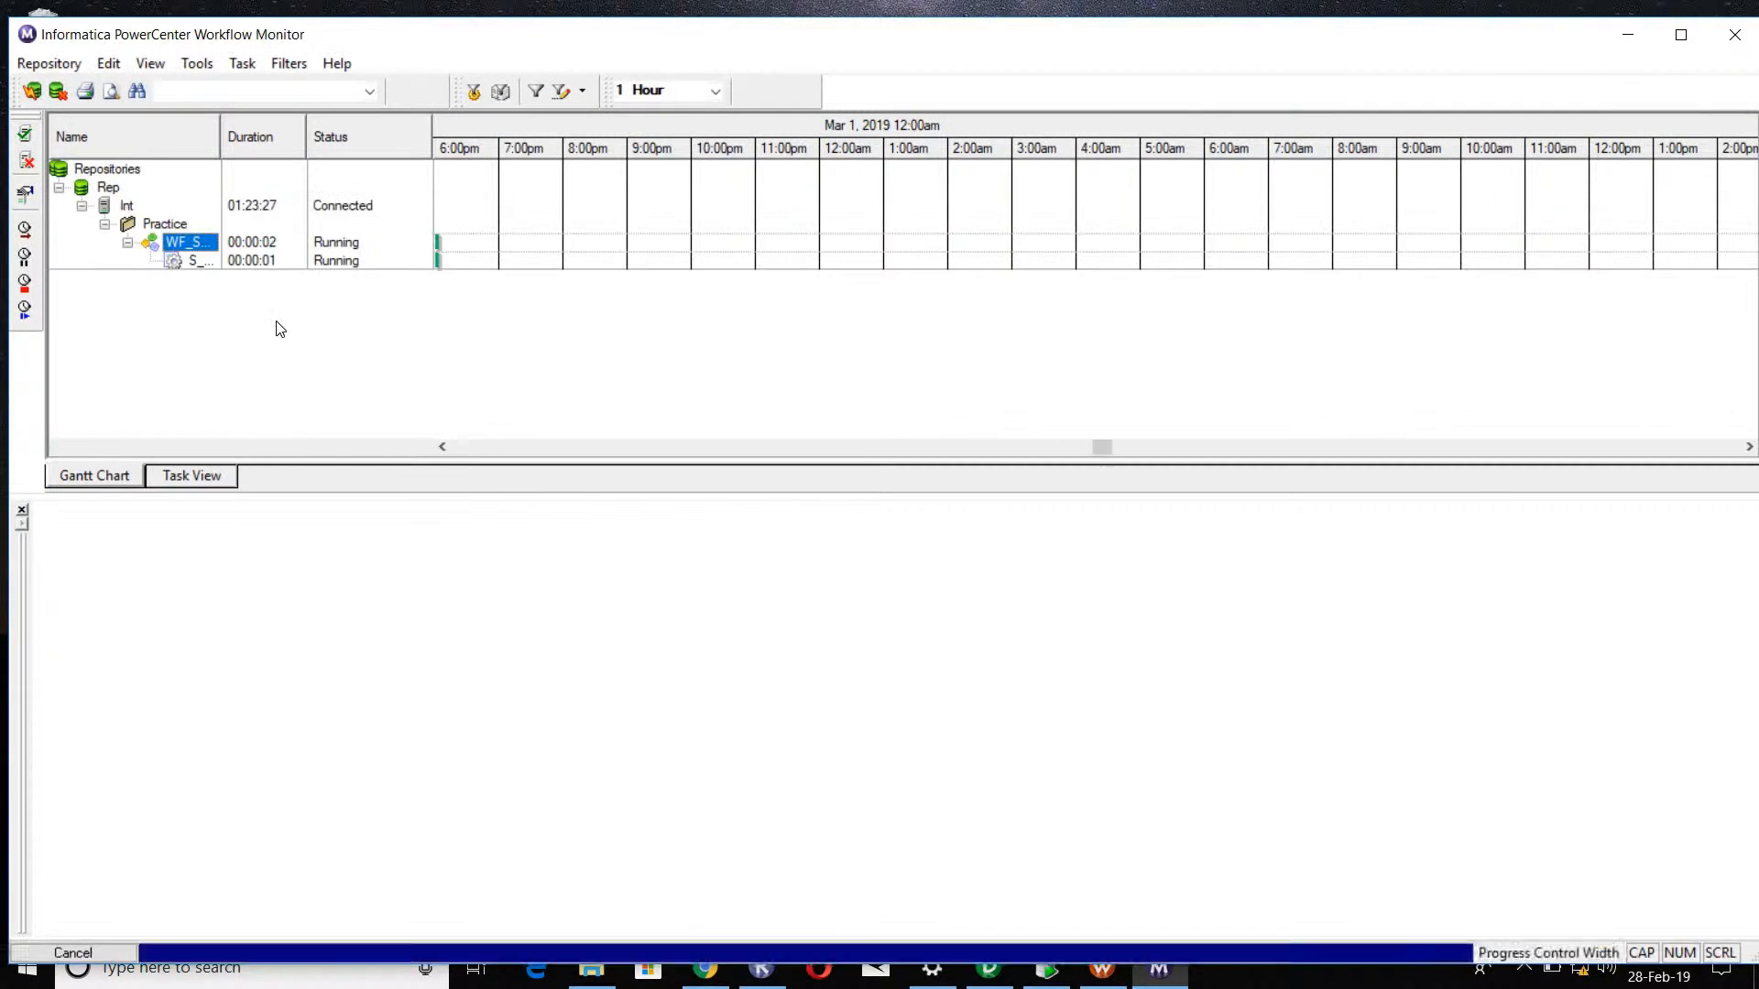
# Step: Get the run properties of the session in Workflow Monitor and check its source and target success rows
pyautogui.rightClick(207, 261)
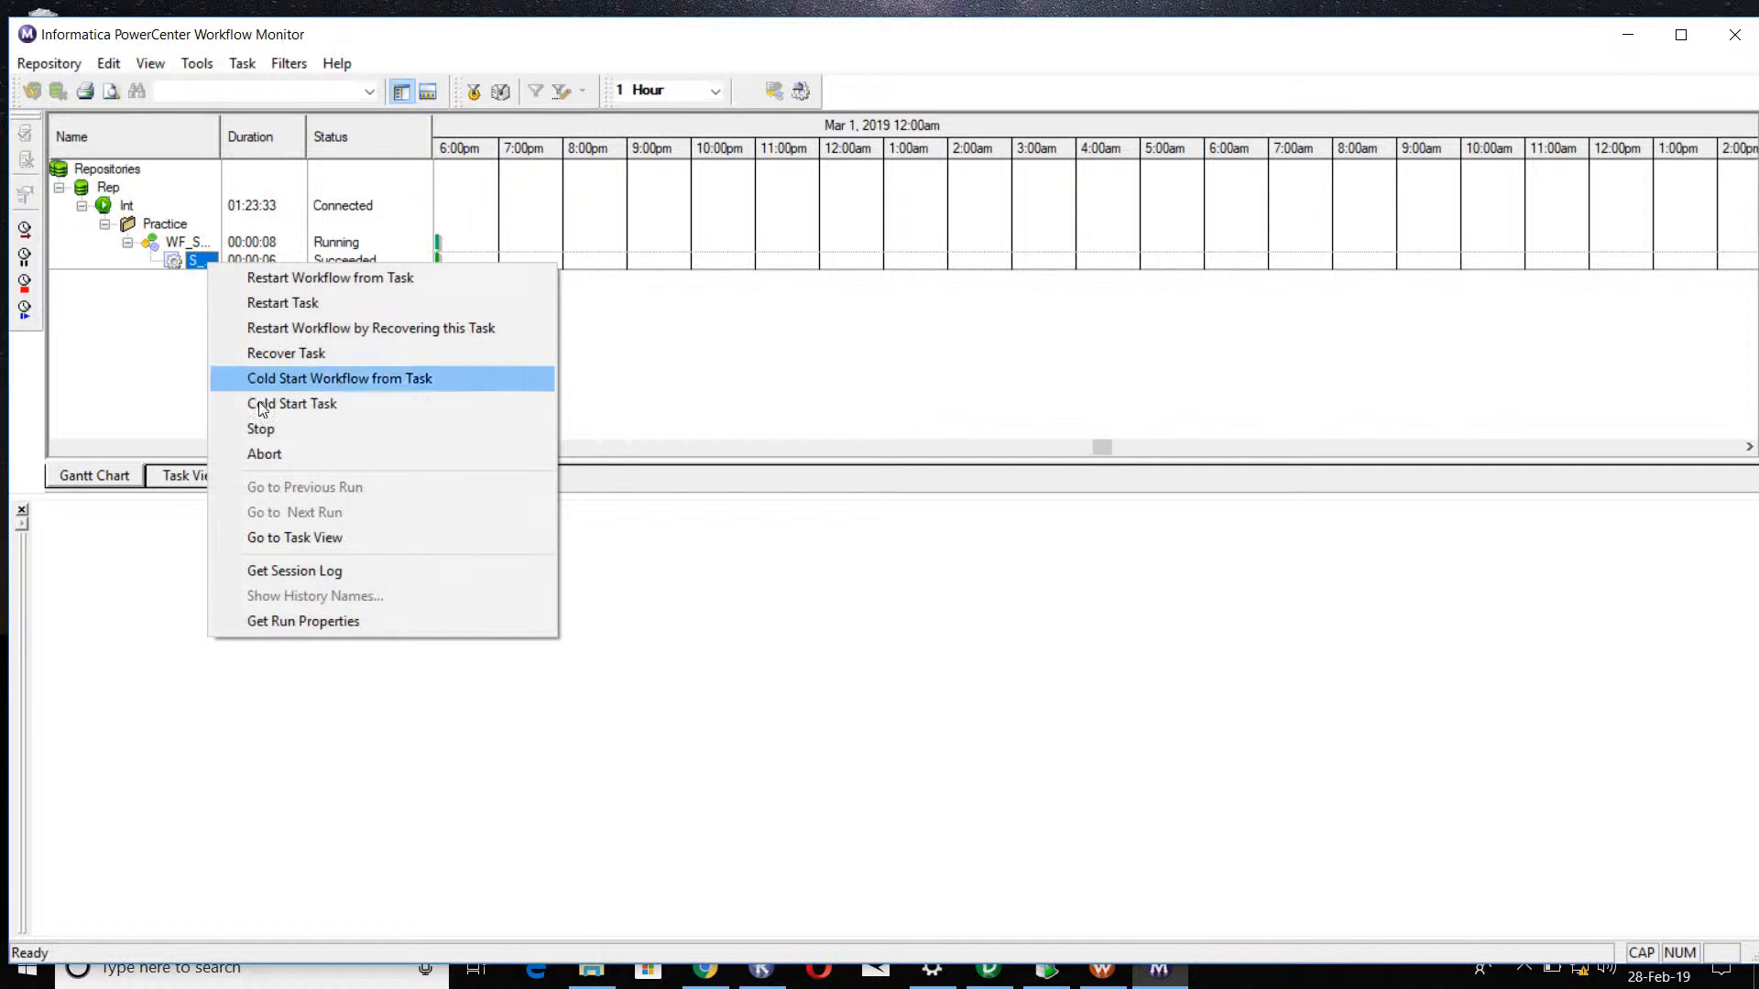
pyautogui.click(181, 409)
pyautogui.rightClick(203, 262)
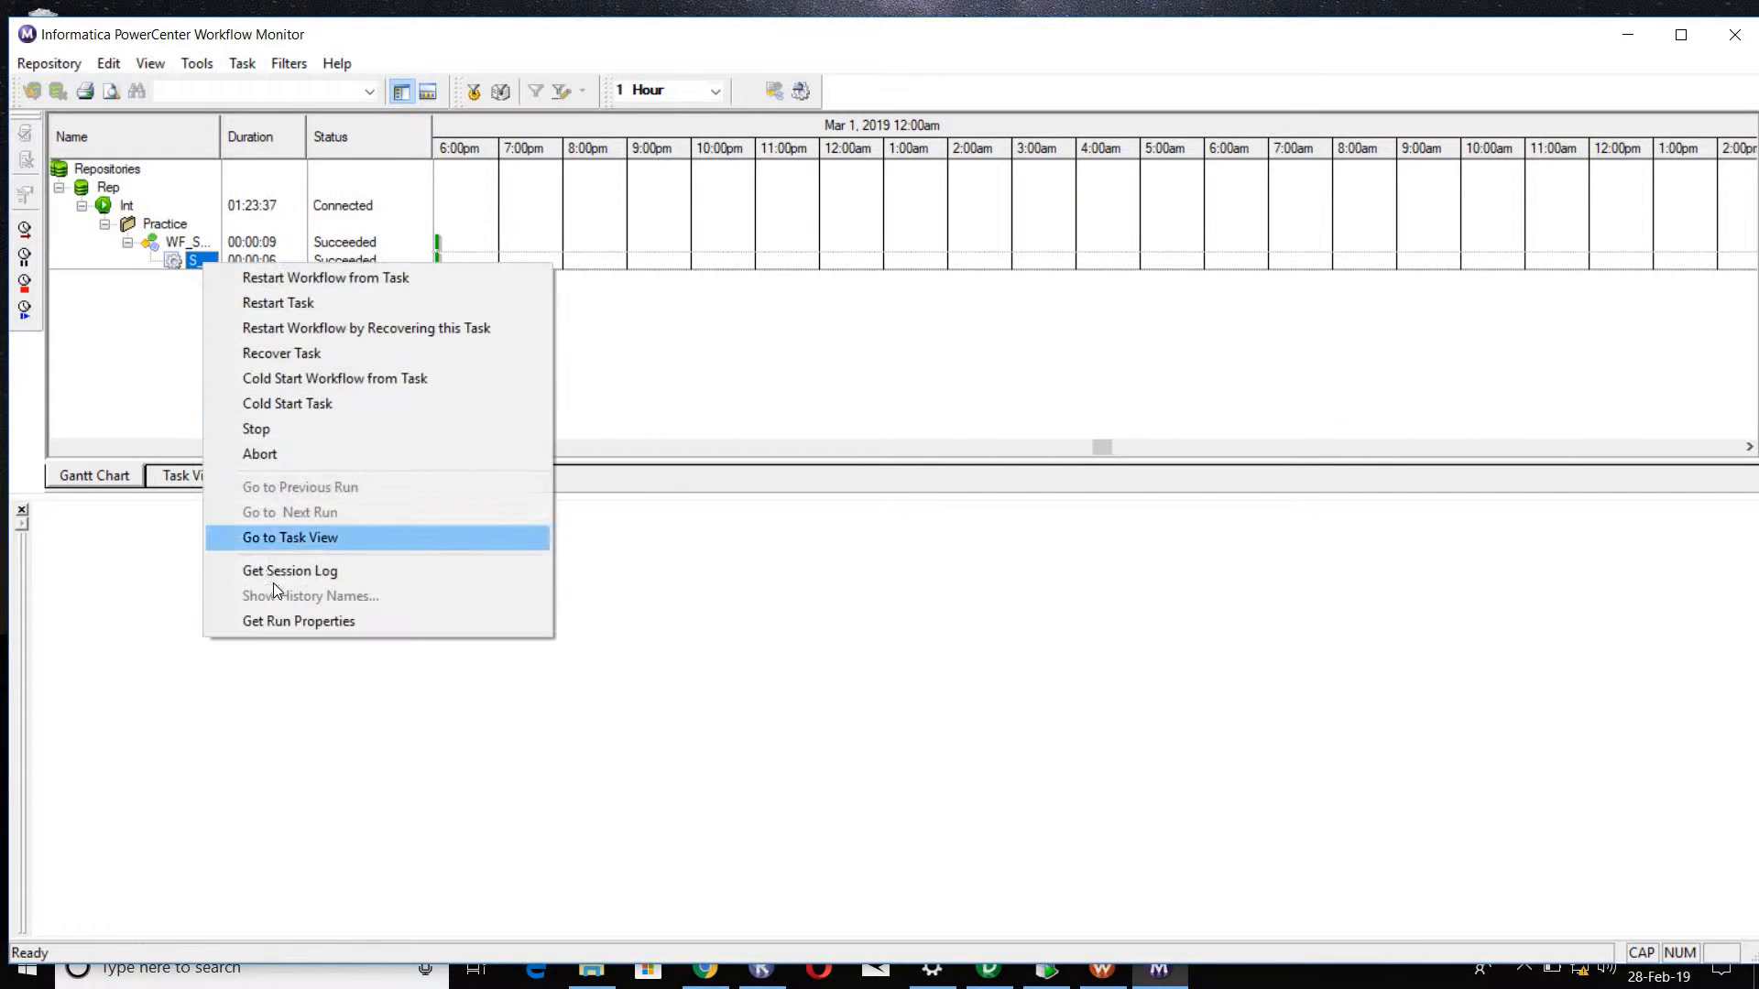
pyautogui.click(282, 620)
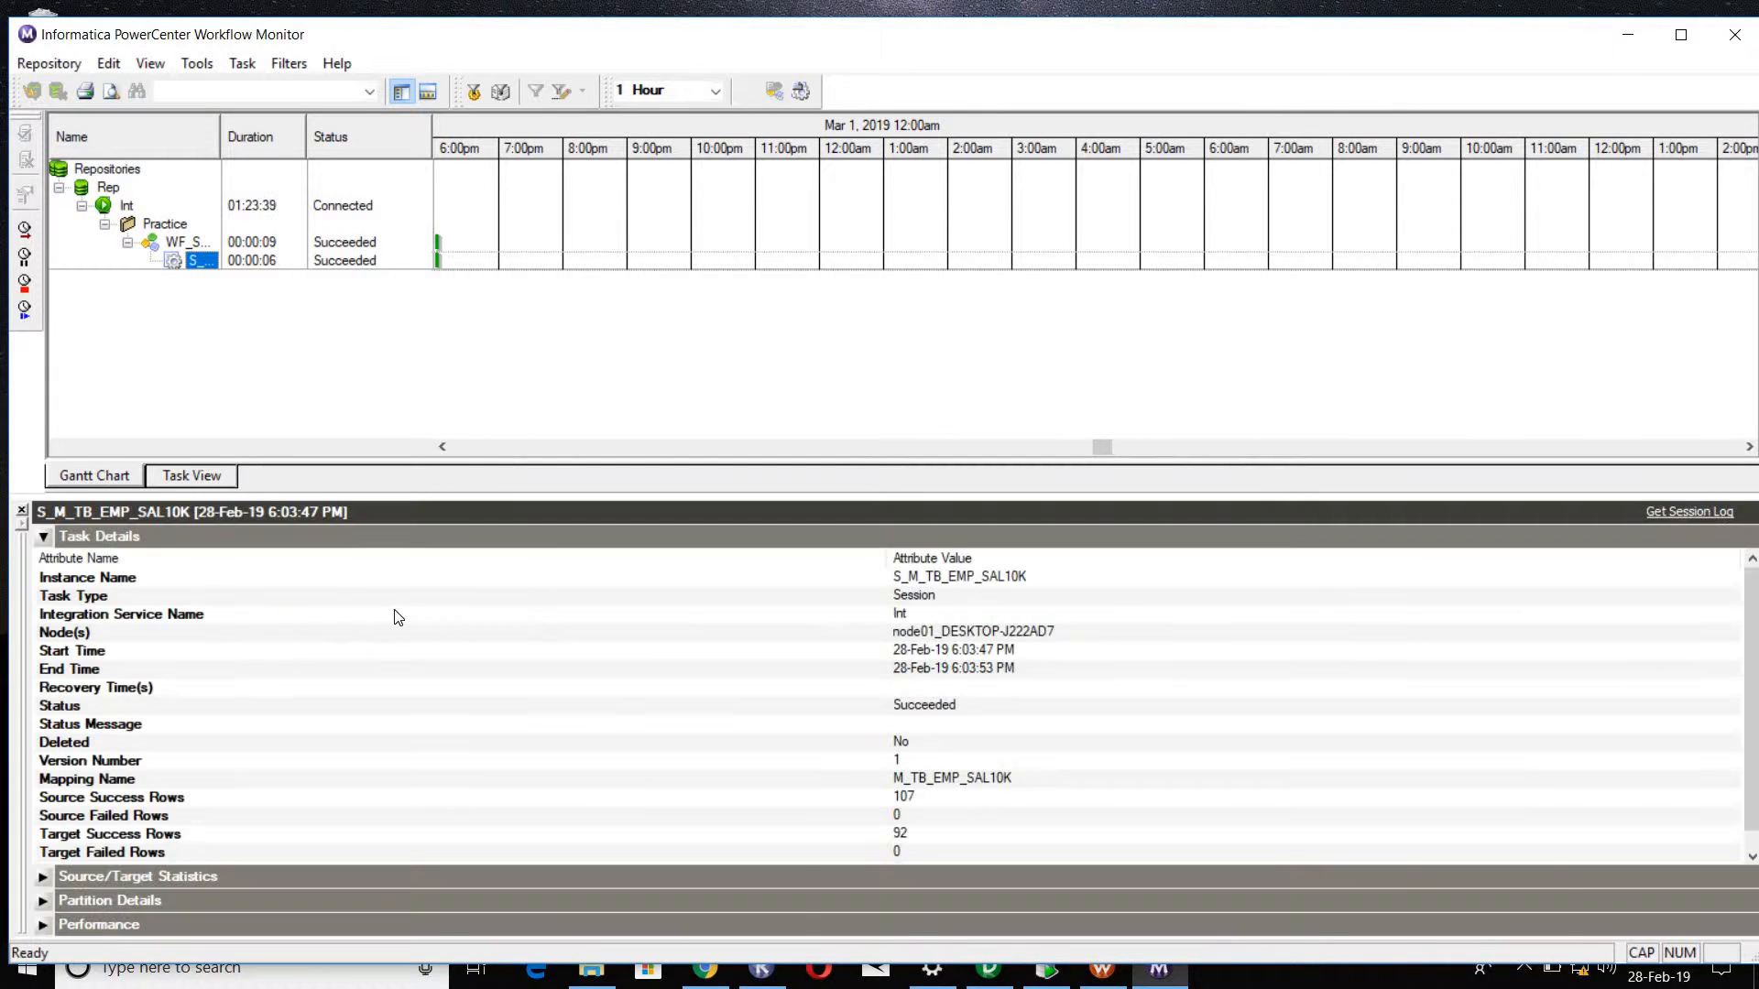
pyautogui.click(762, 746)
pyautogui.scroll(-1, 762, 746)
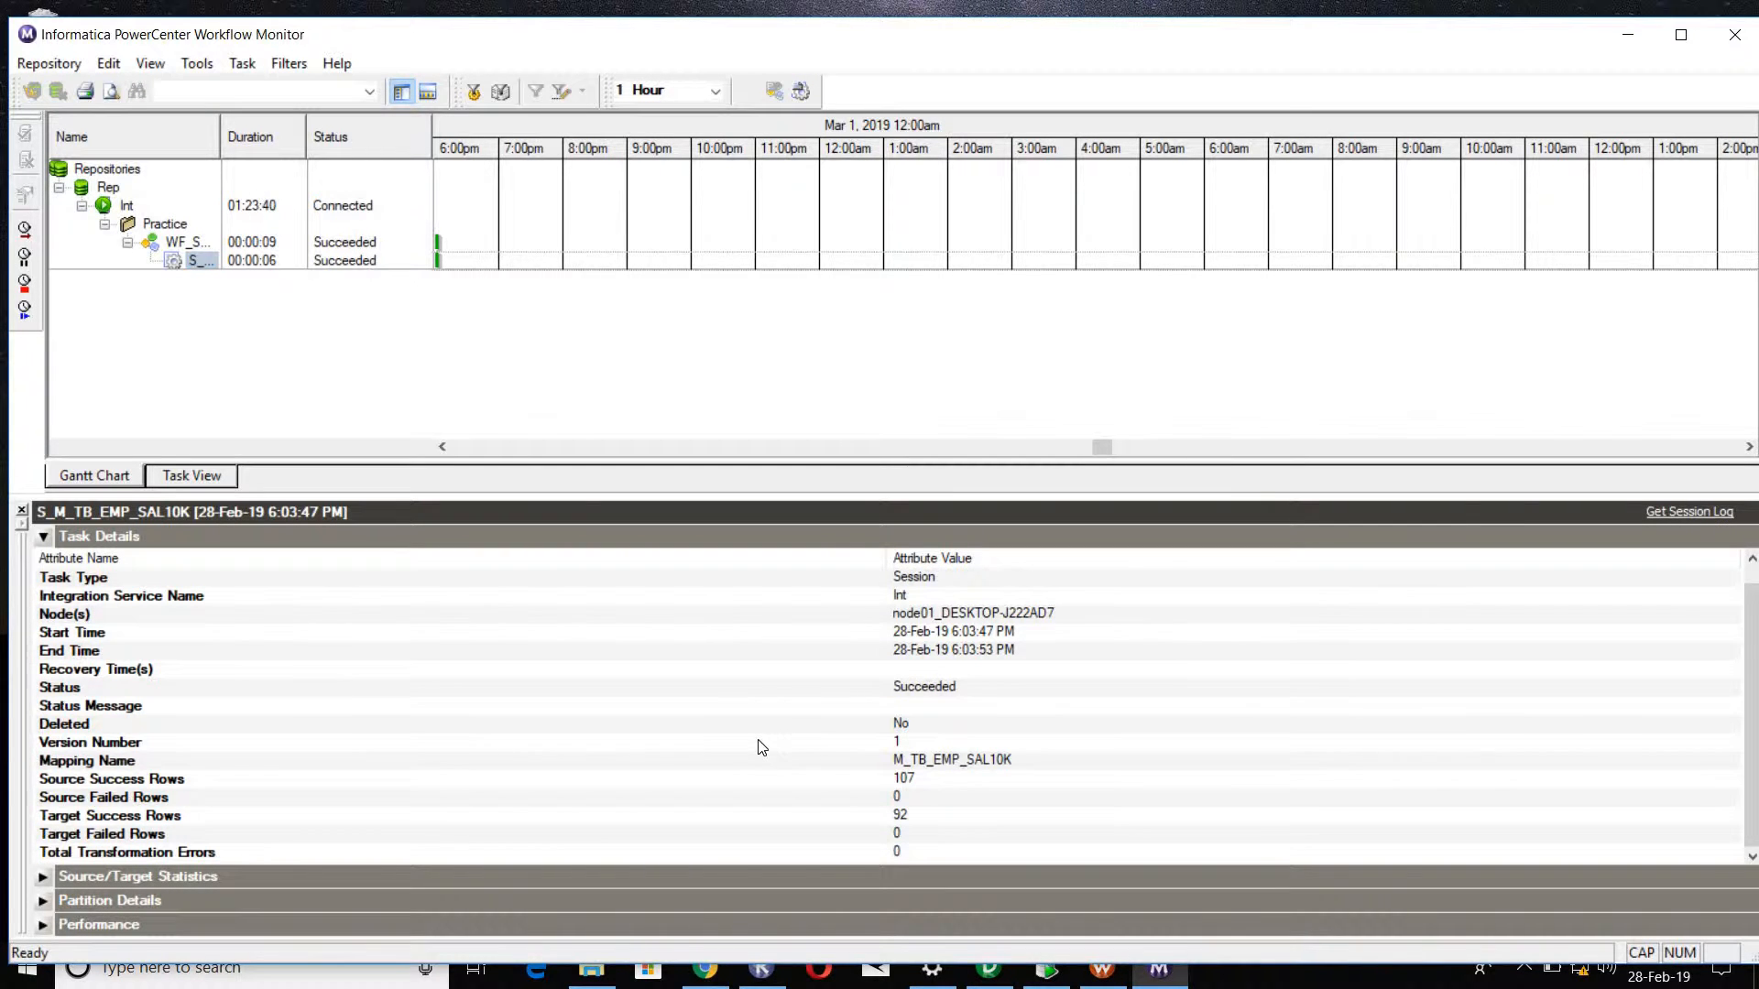
pyautogui.click(932, 780)
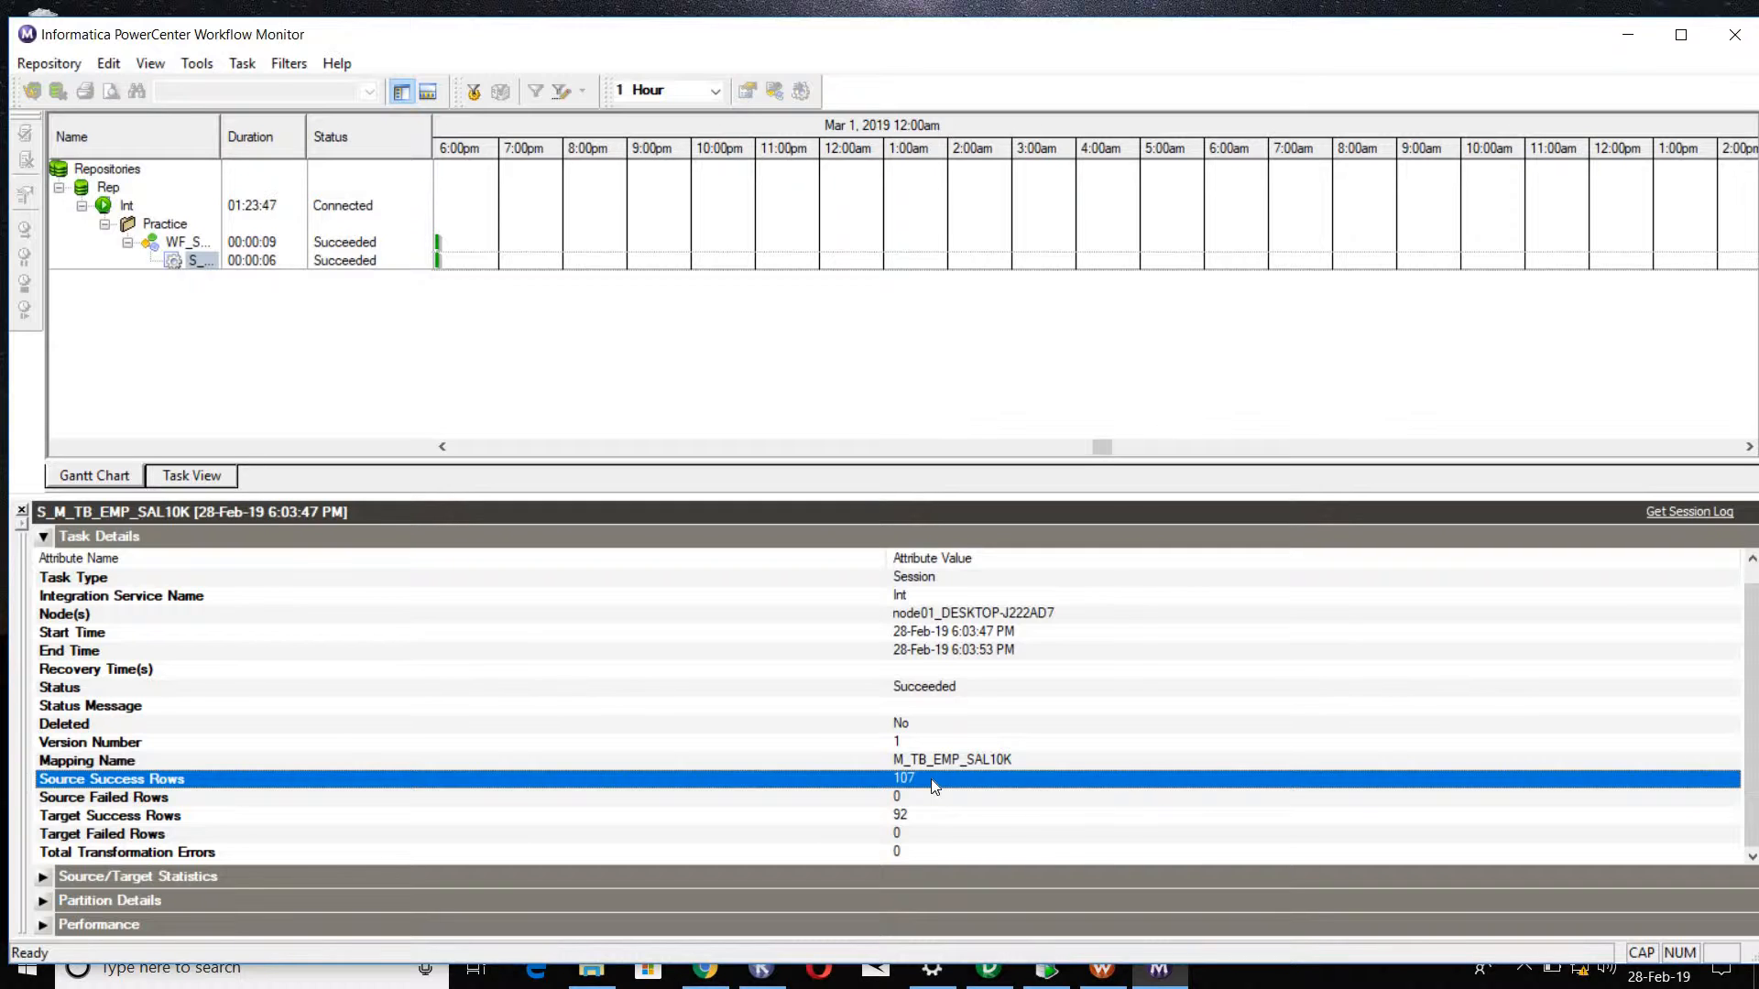
pyautogui.click(899, 818)
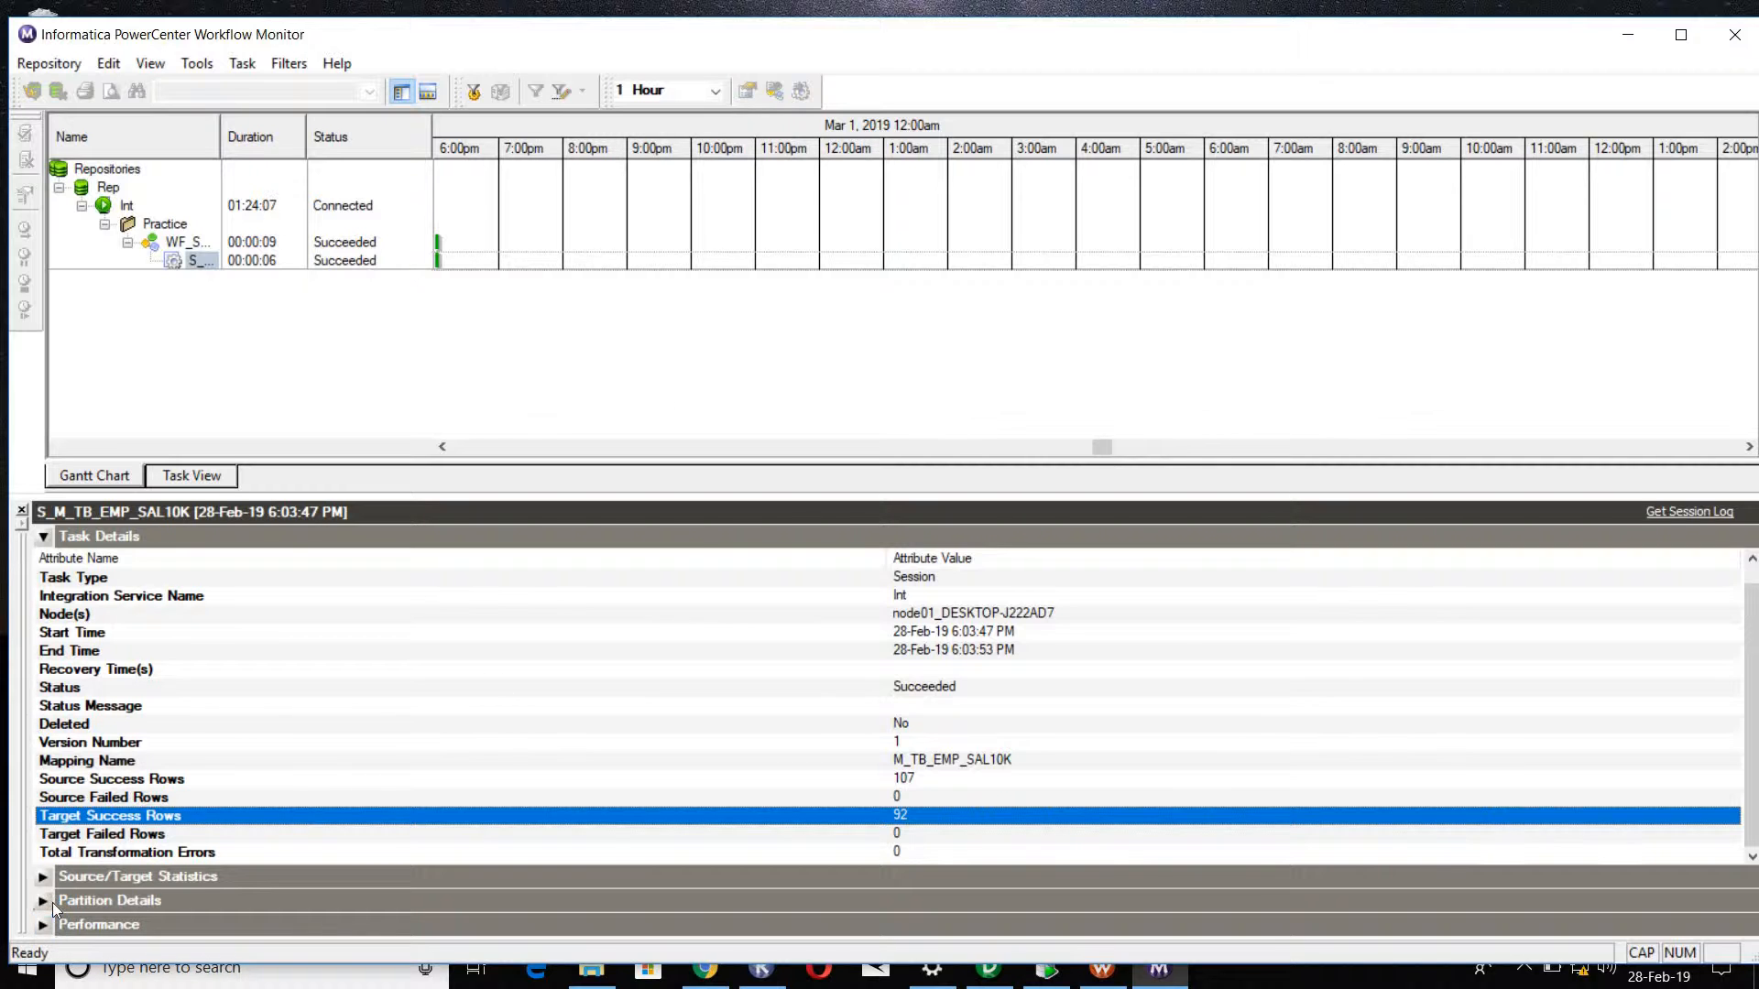
# Step: Expand the source/target statistics and compare the applied rows of SQ_EMPLOYEES and TB_EMP_SAL10K
pyautogui.click(42, 876)
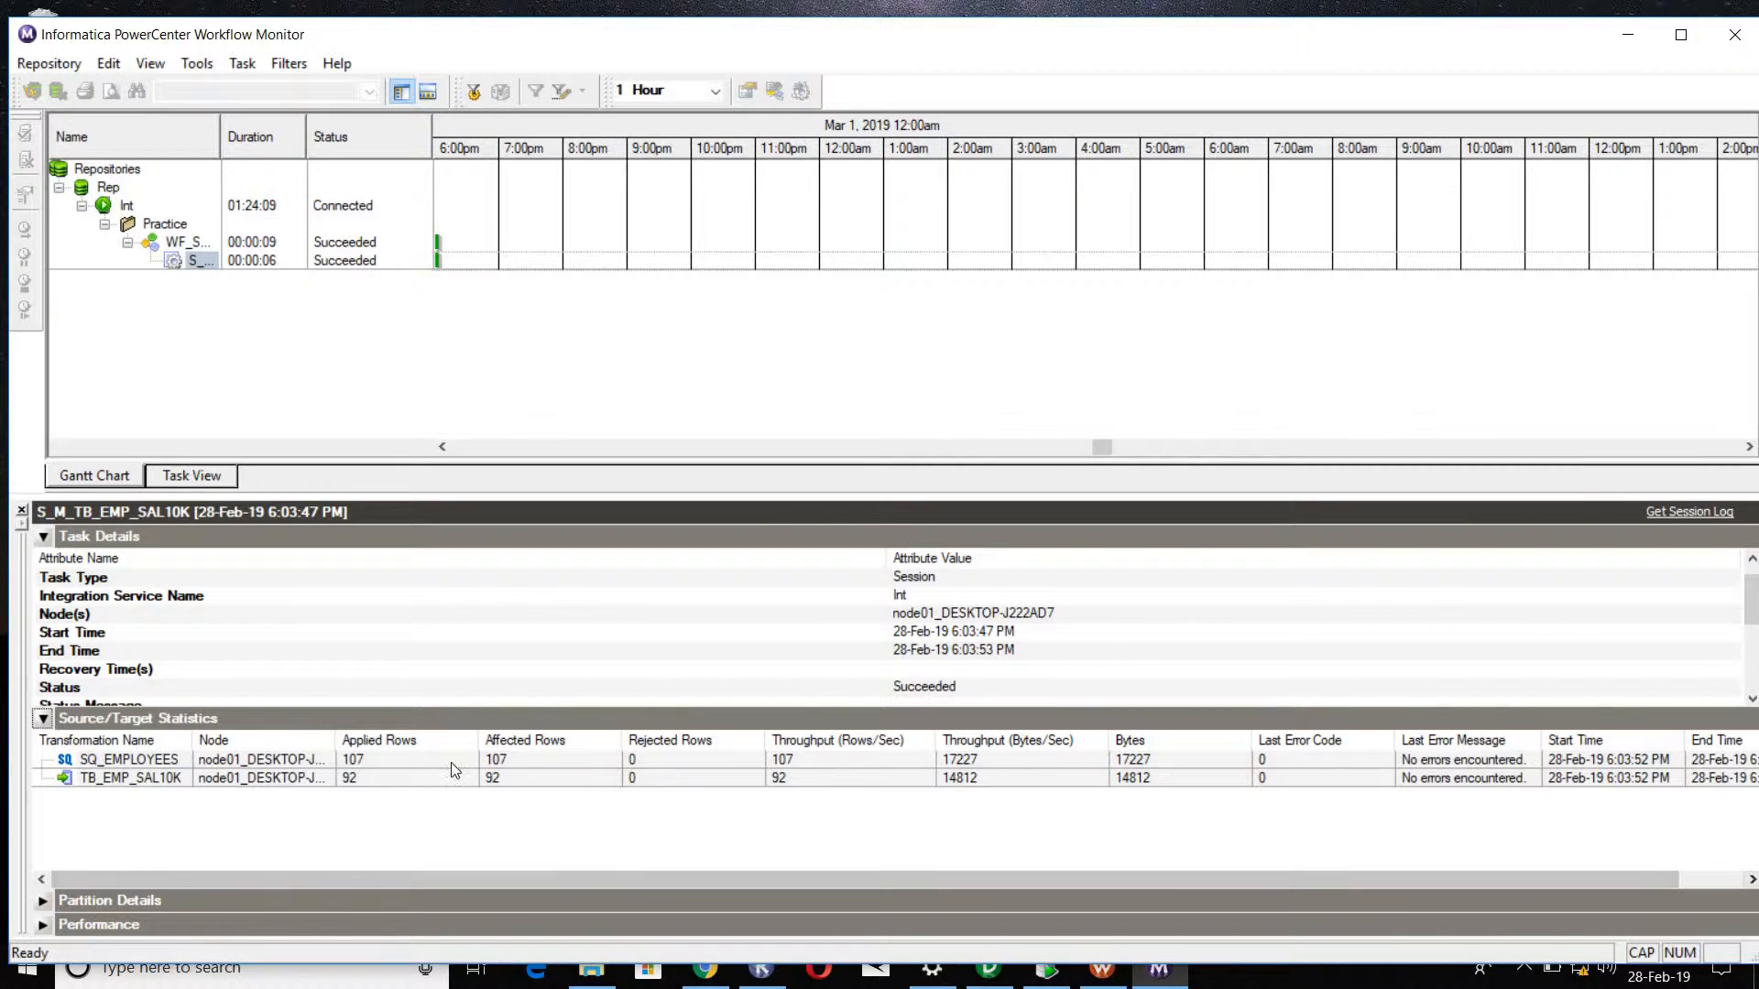
pyautogui.click(377, 781)
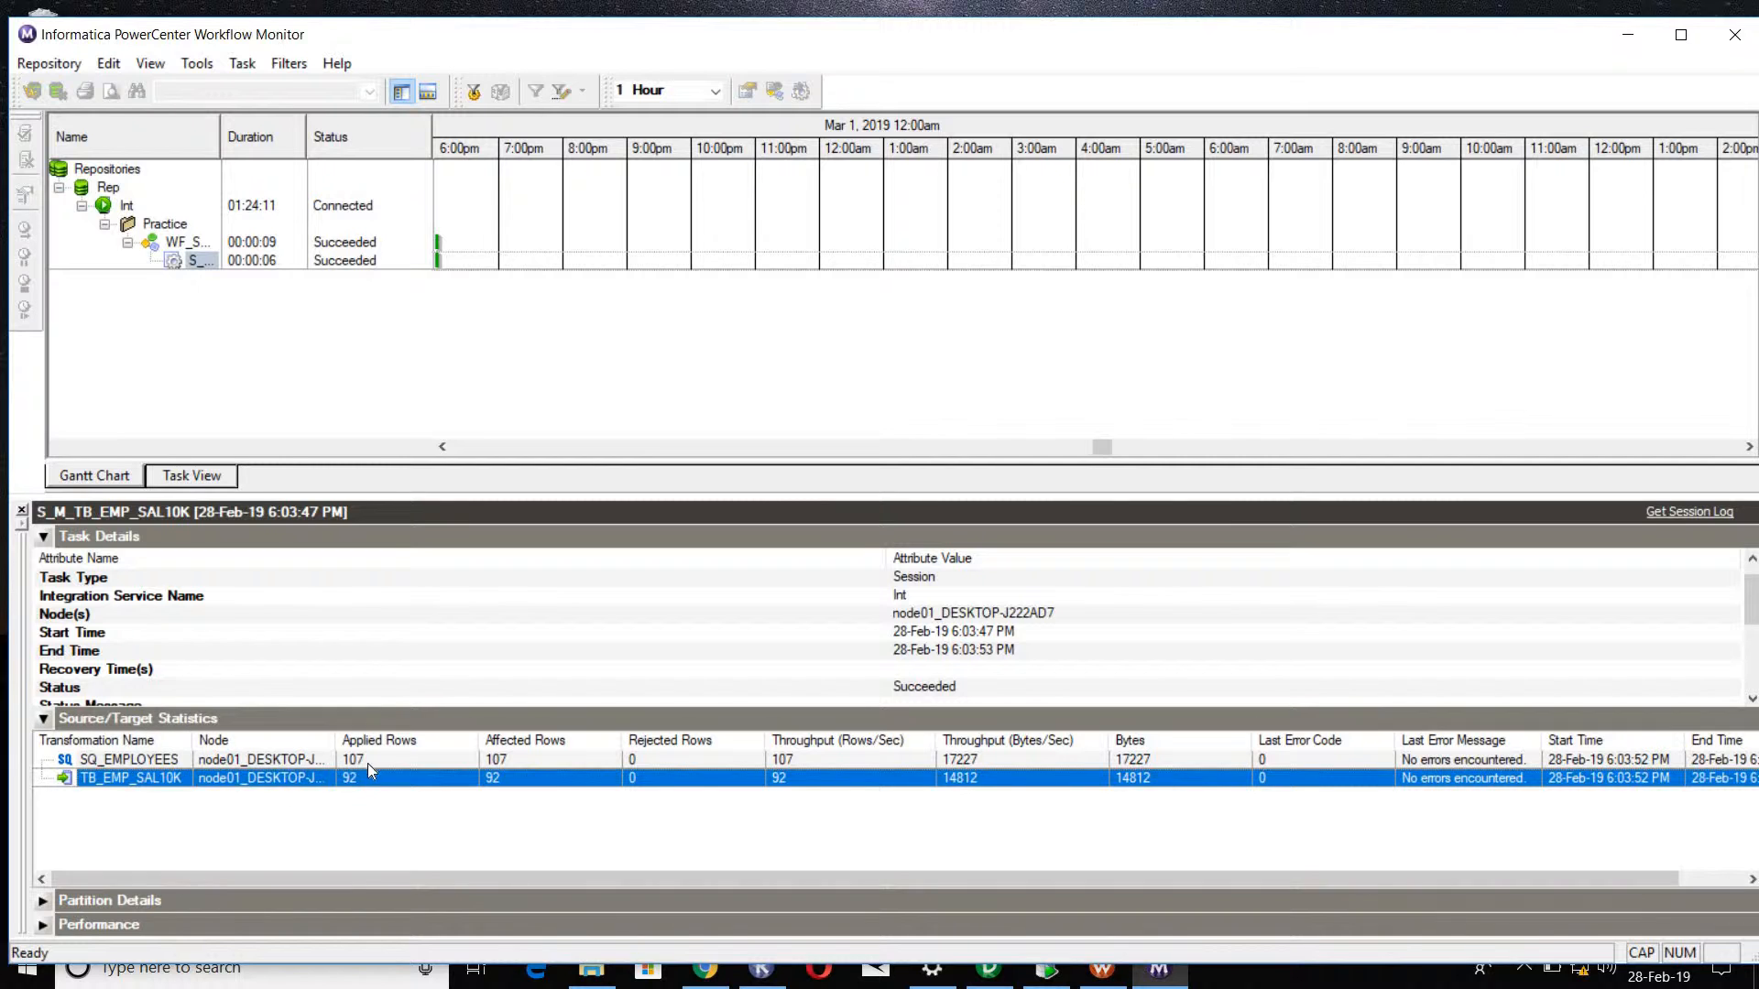
pyautogui.click(370, 760)
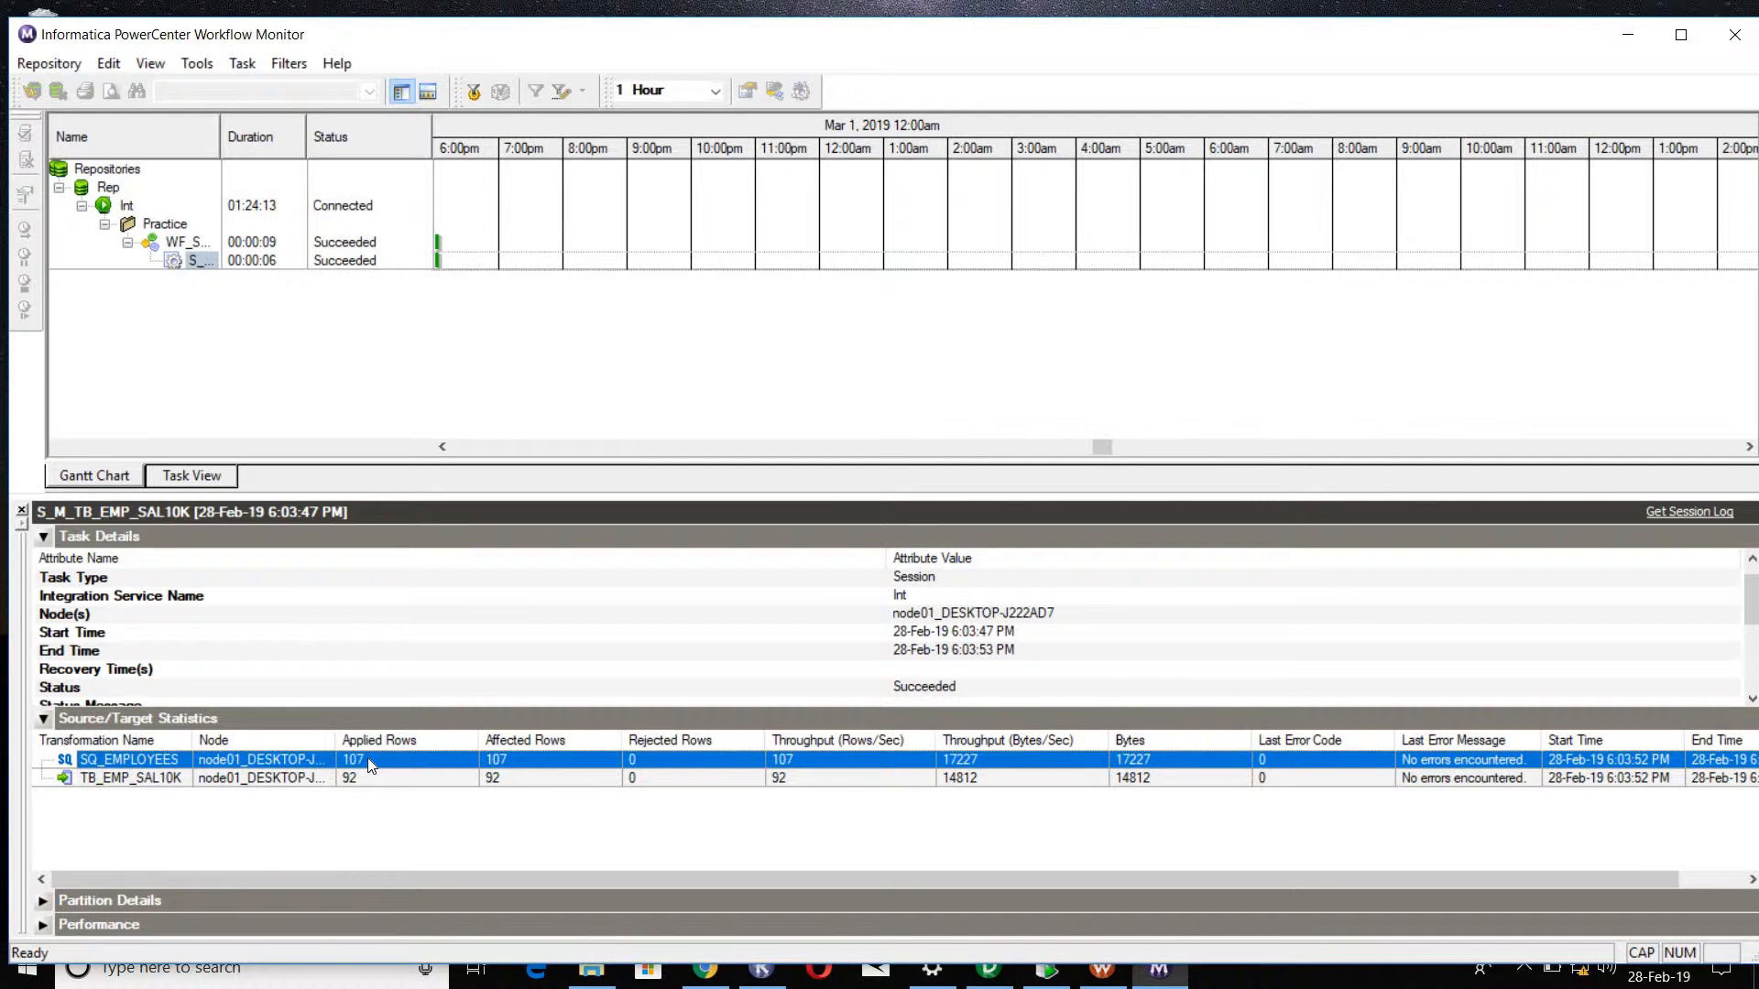
pyautogui.click(367, 778)
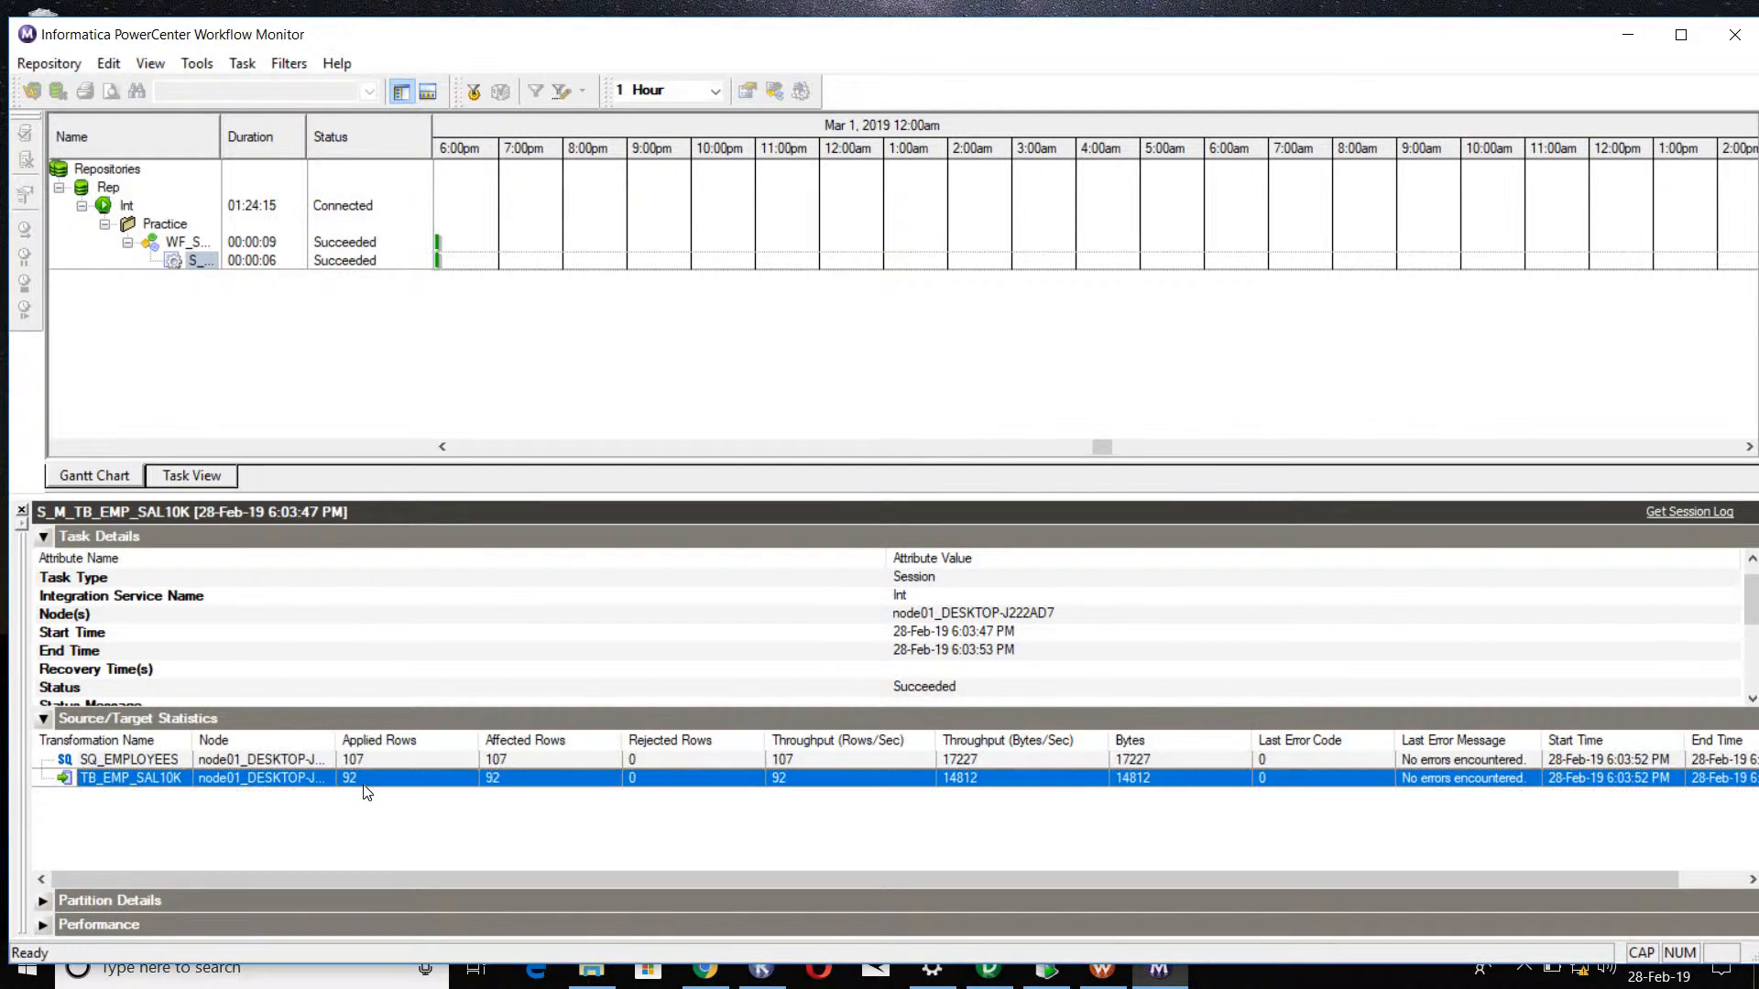
# Step: Switch to Oracle SQL Developer and display the data of table TB_EMP_SAL10K under the Target connection
pyautogui.click(1051, 980)
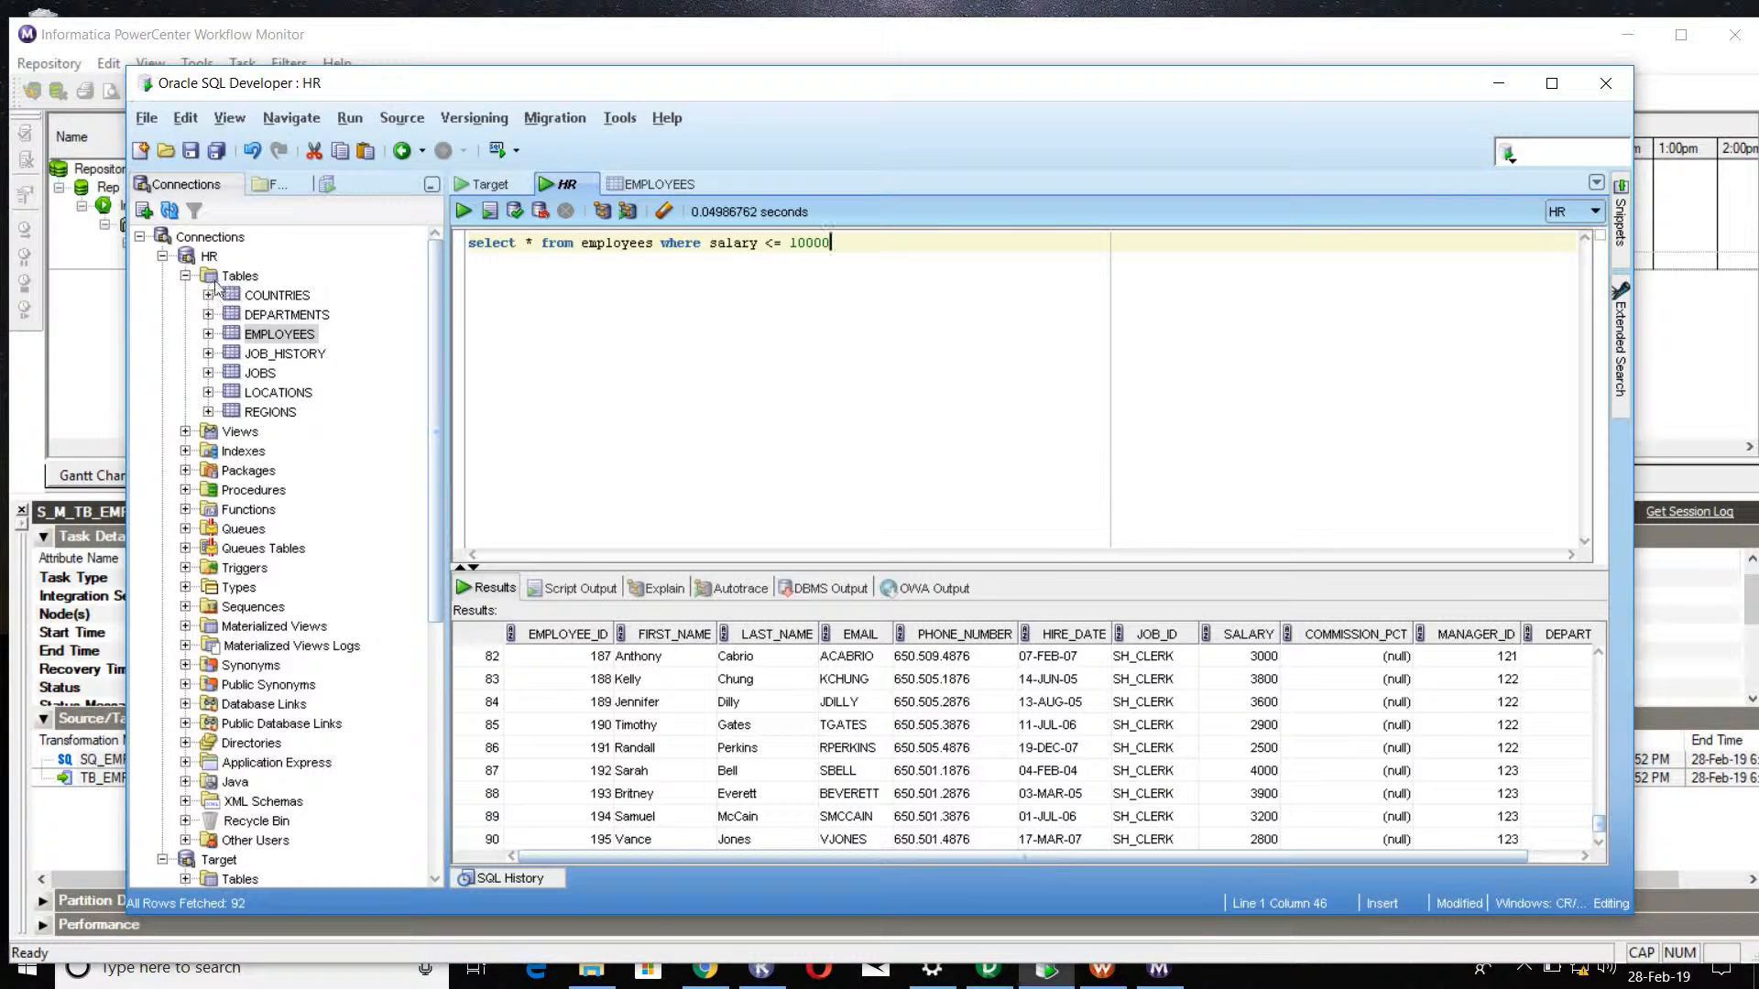
pyautogui.scroll(-3, 252, 623)
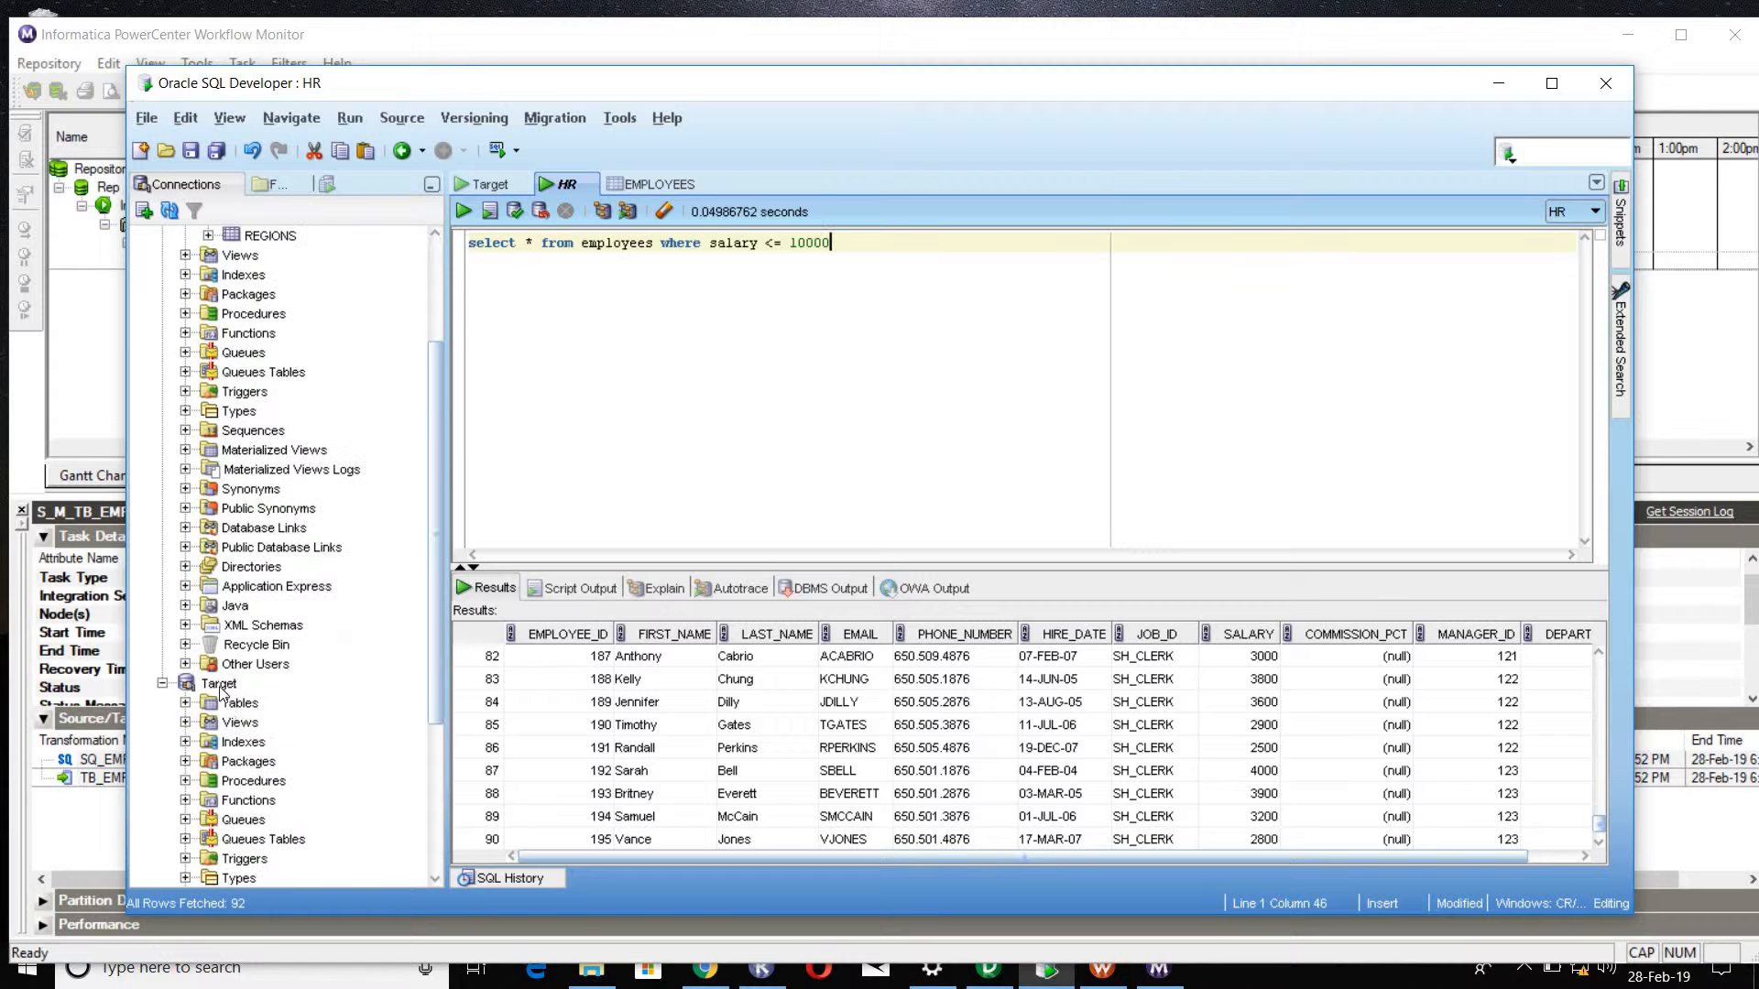
pyautogui.click(220, 687)
pyautogui.rightClick(220, 699)
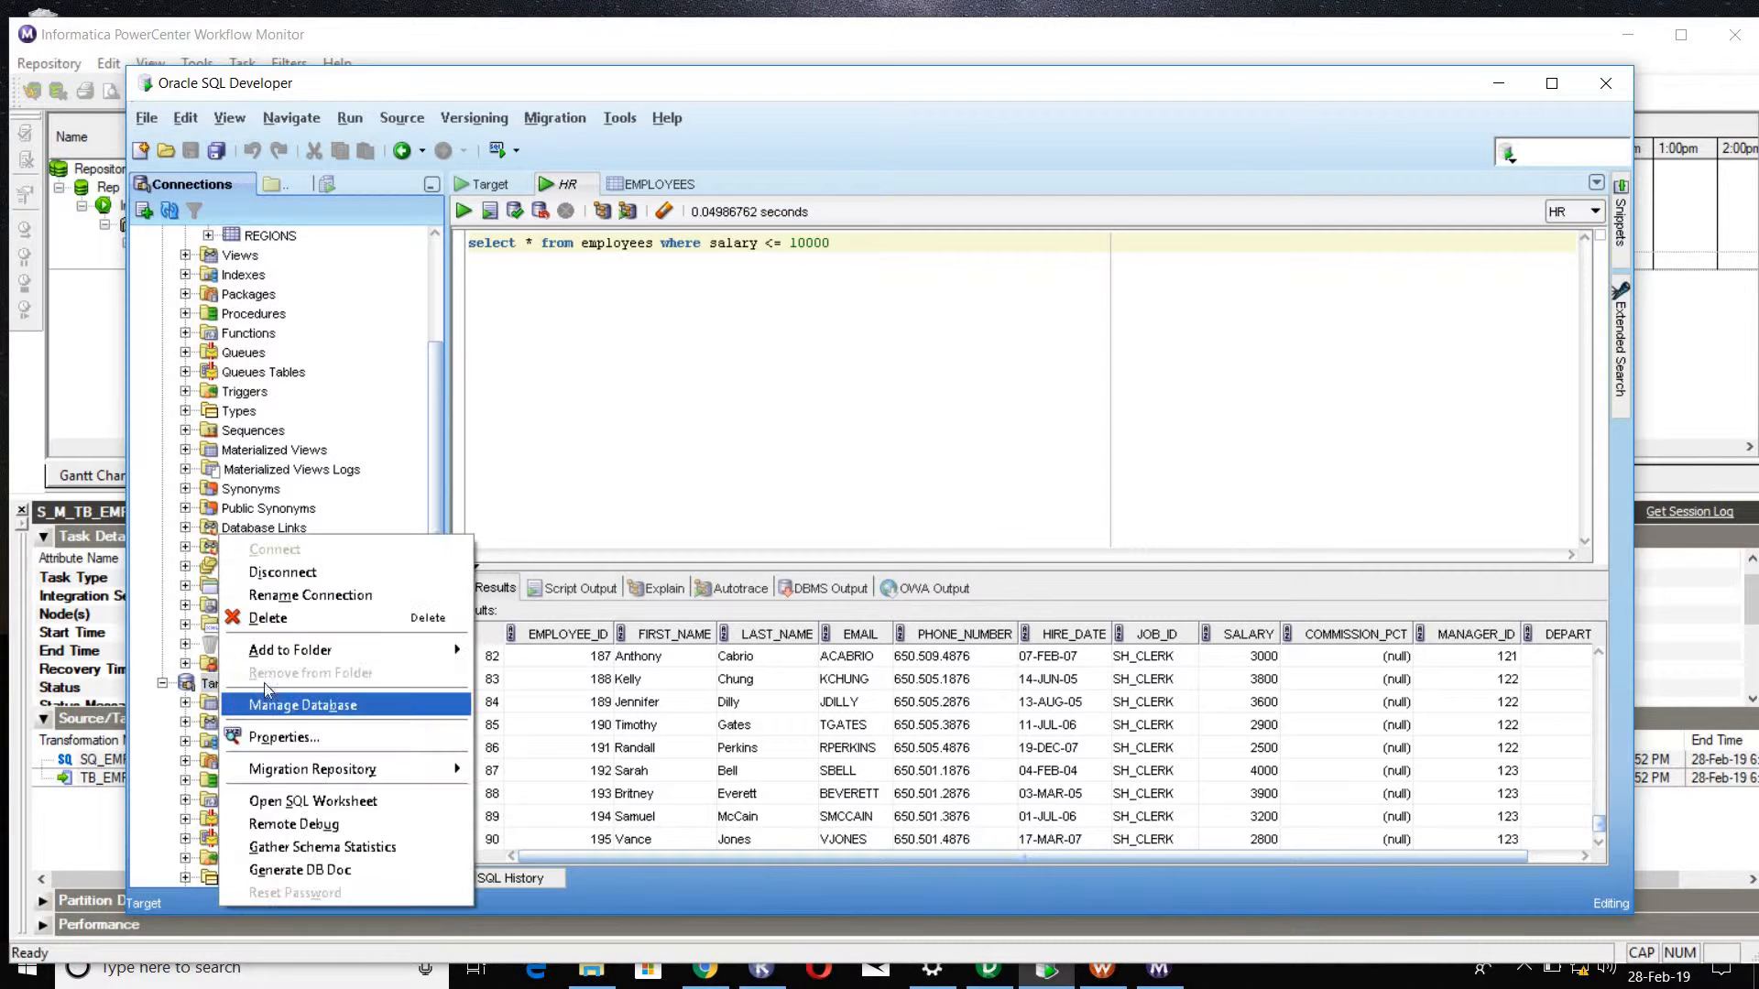
pyautogui.click(221, 703)
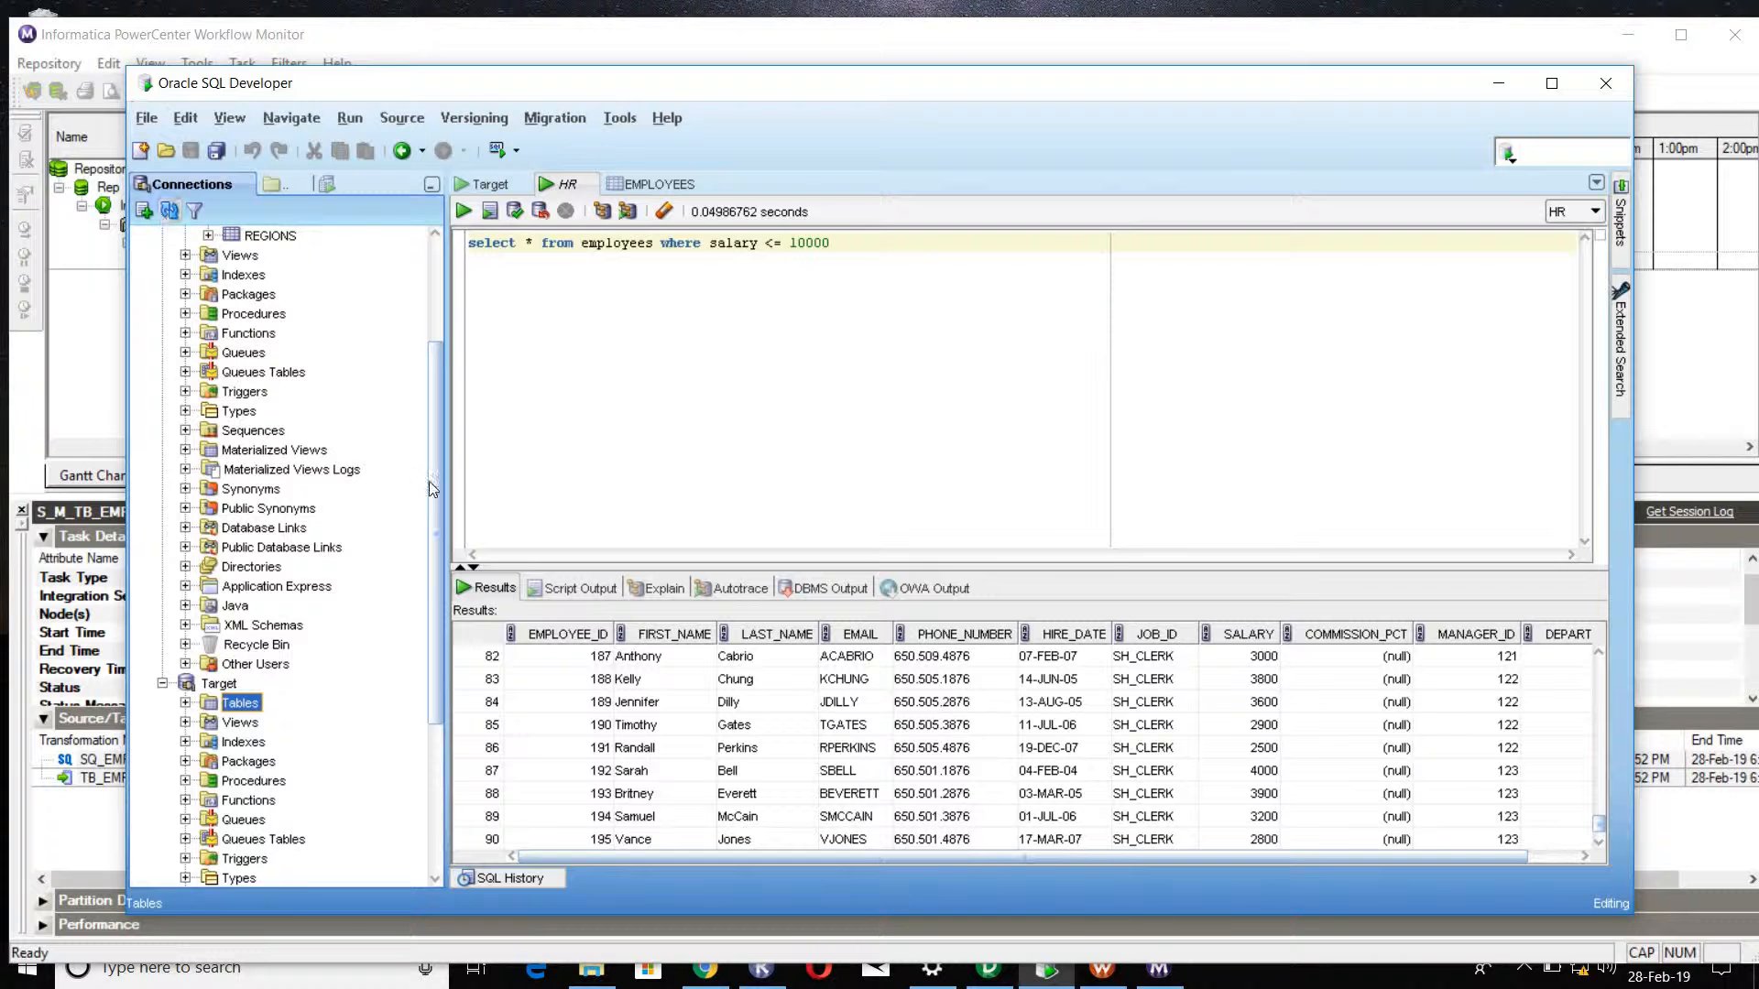
pyautogui.scroll(-4, 217, 423)
pyautogui.click(185, 448)
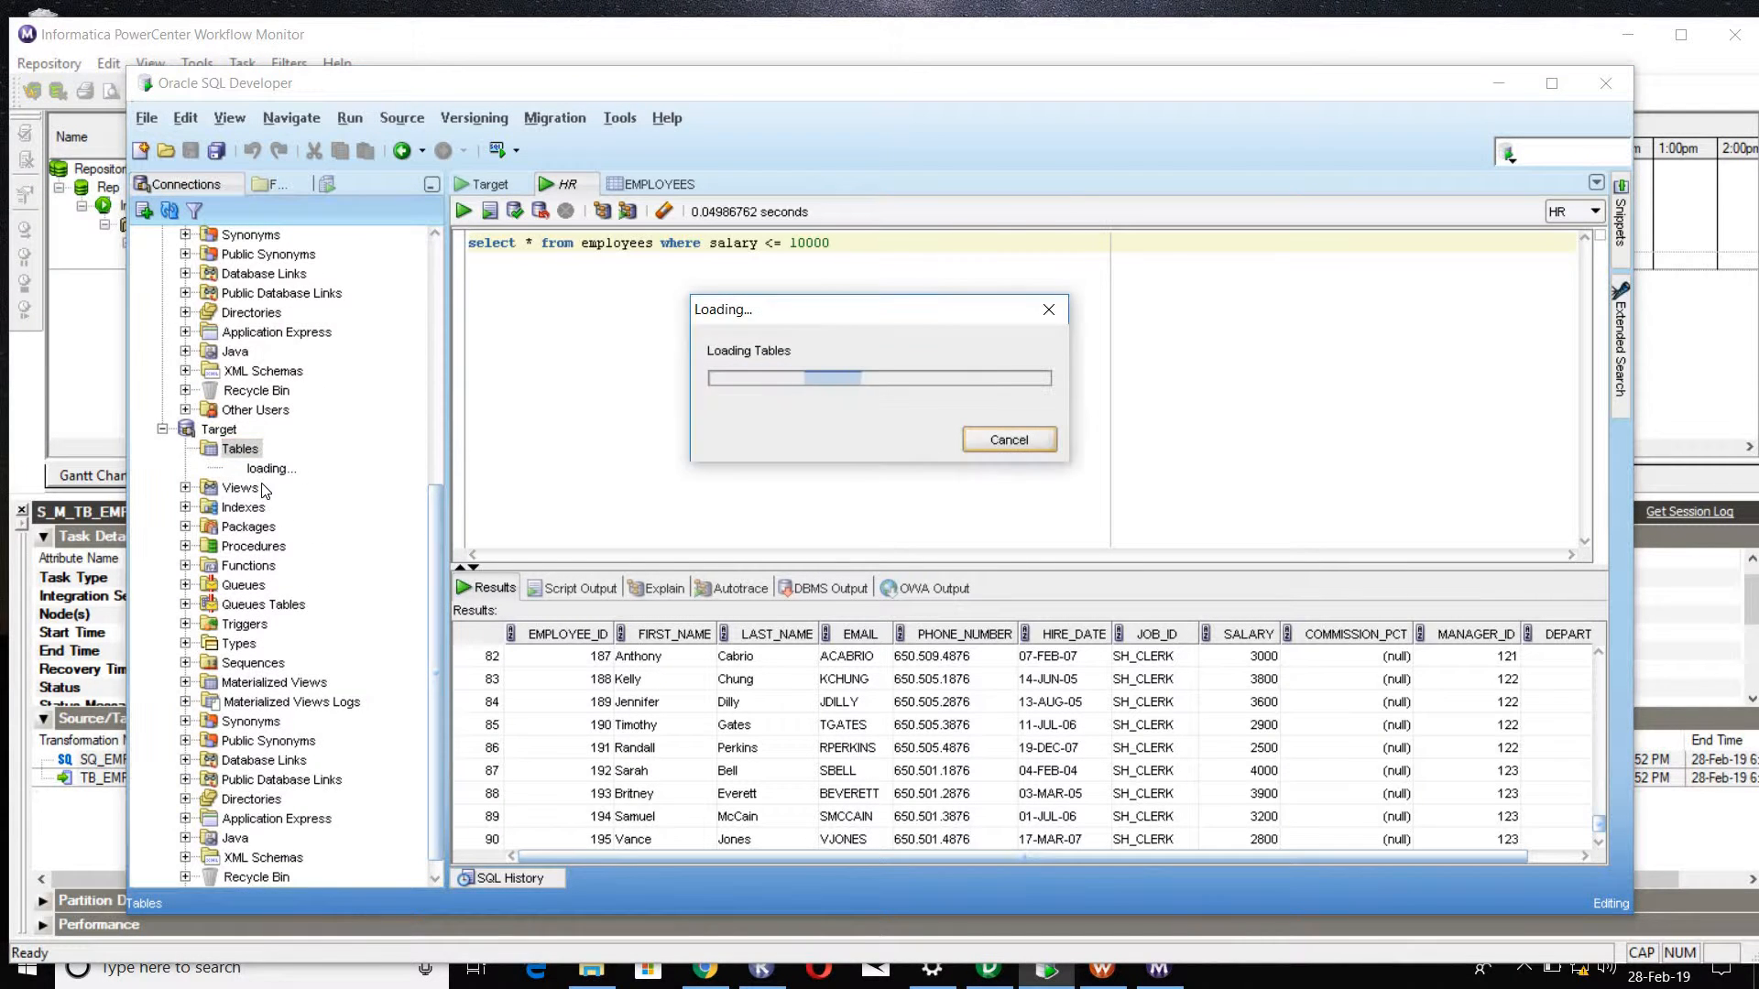
pyautogui.doubleClick(265, 488)
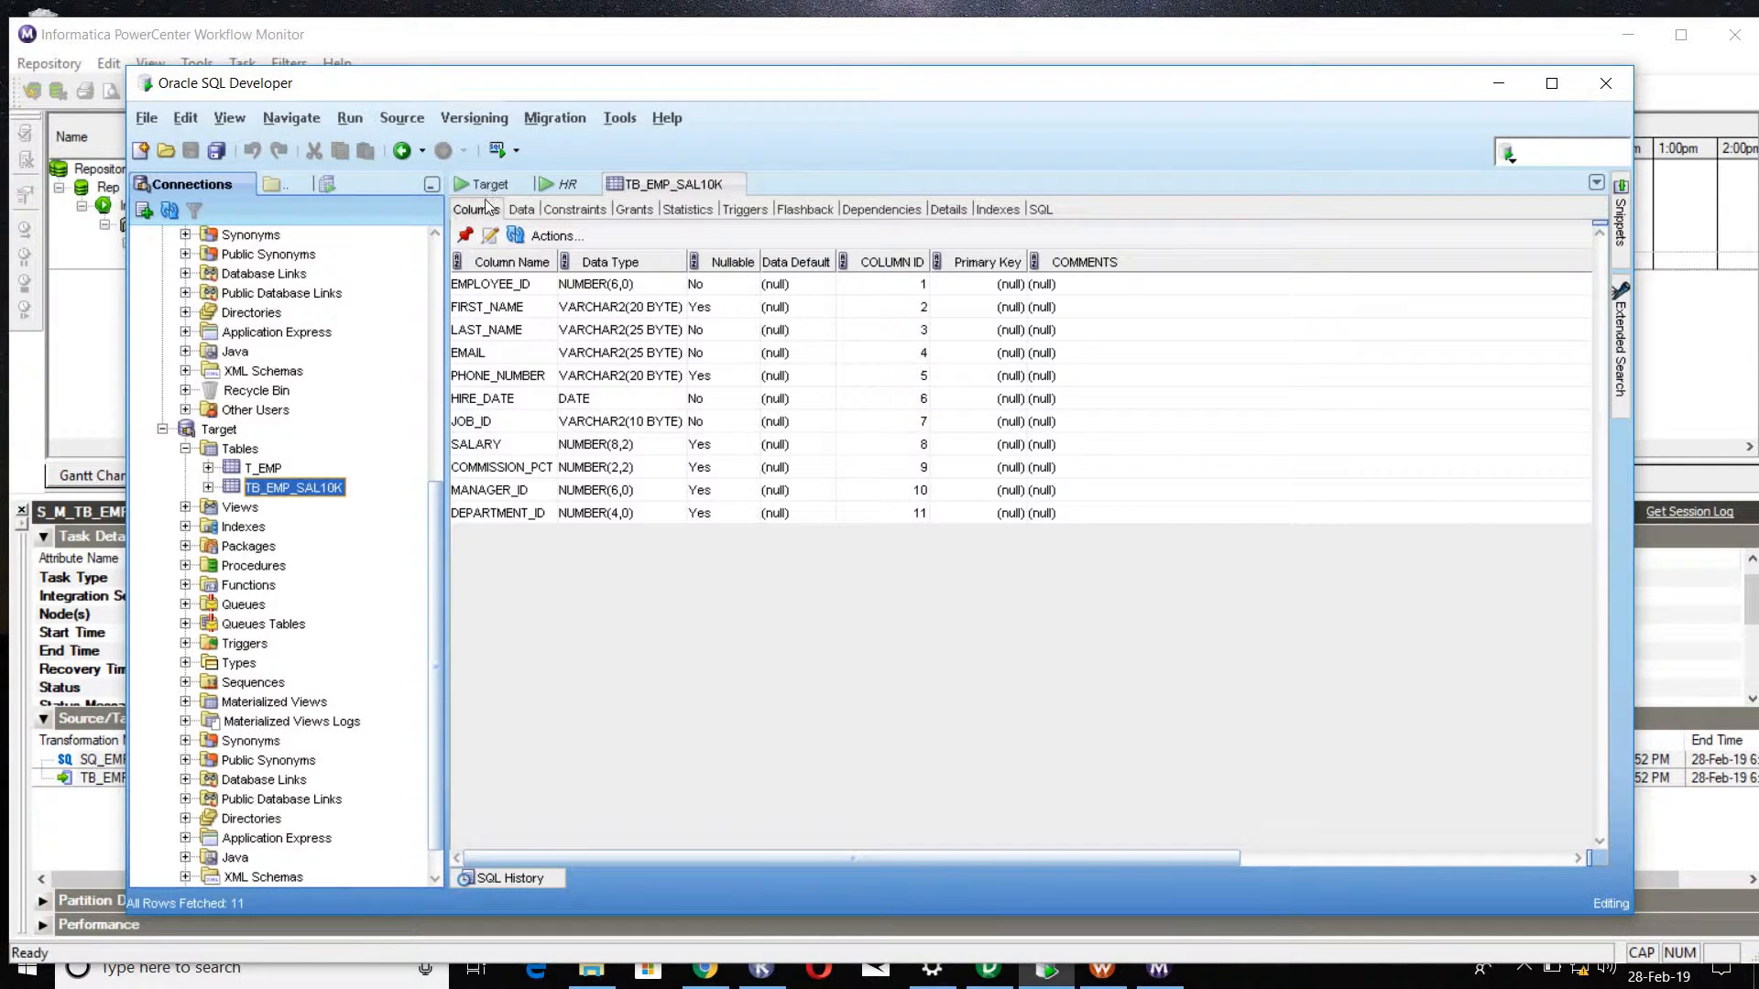
pyautogui.click(530, 213)
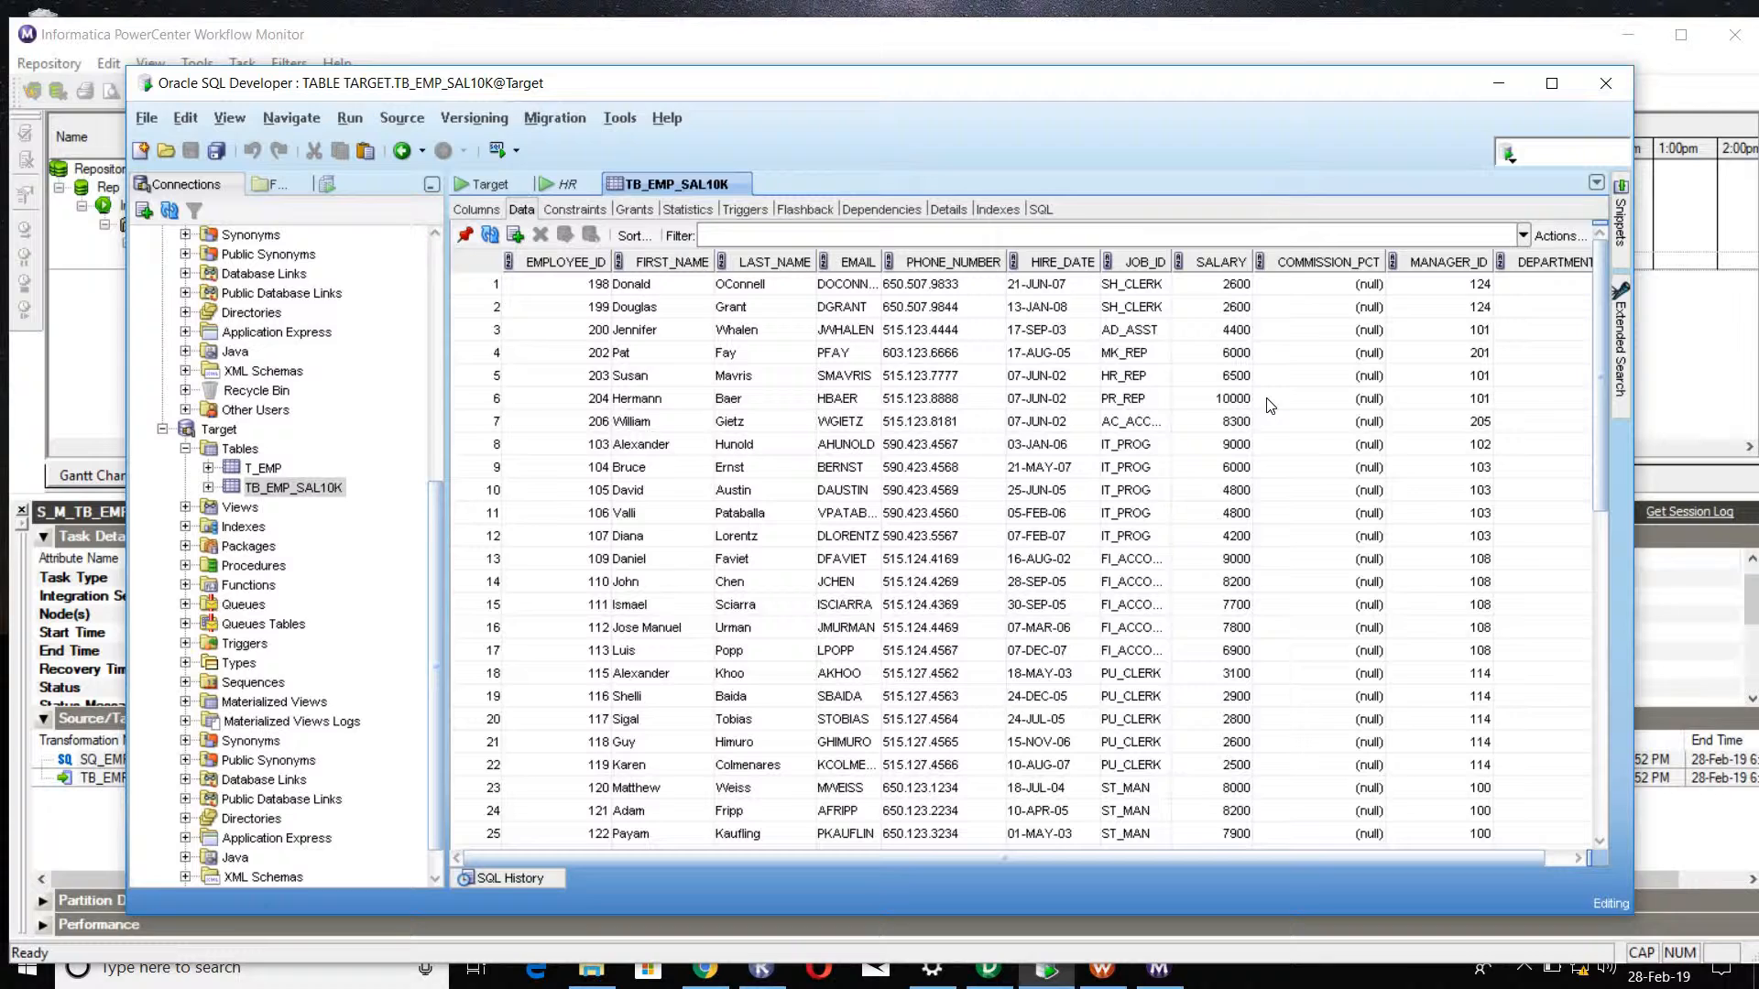
# Step: Check the remaining rows of TB_EMP_SAL10K, and return to PowerCenter Designer to view the FIL_SAL10K filter's ports
pyautogui.scroll(-20, 1263, 406)
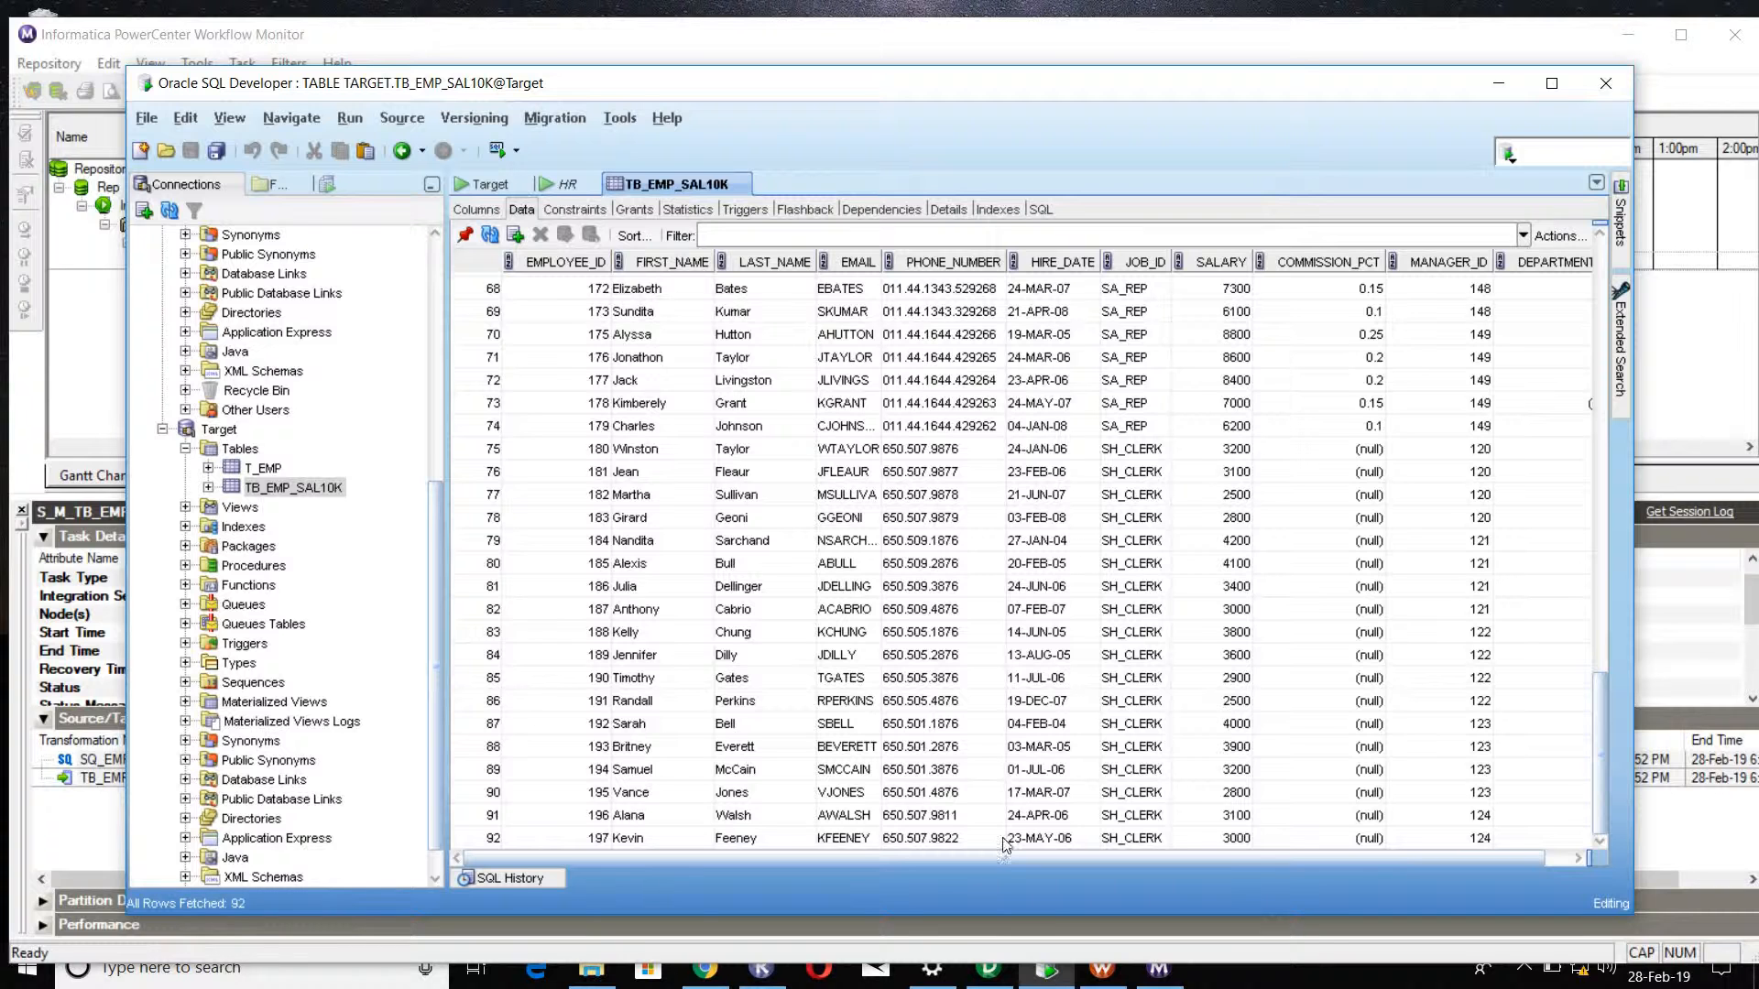
pyautogui.click(997, 951)
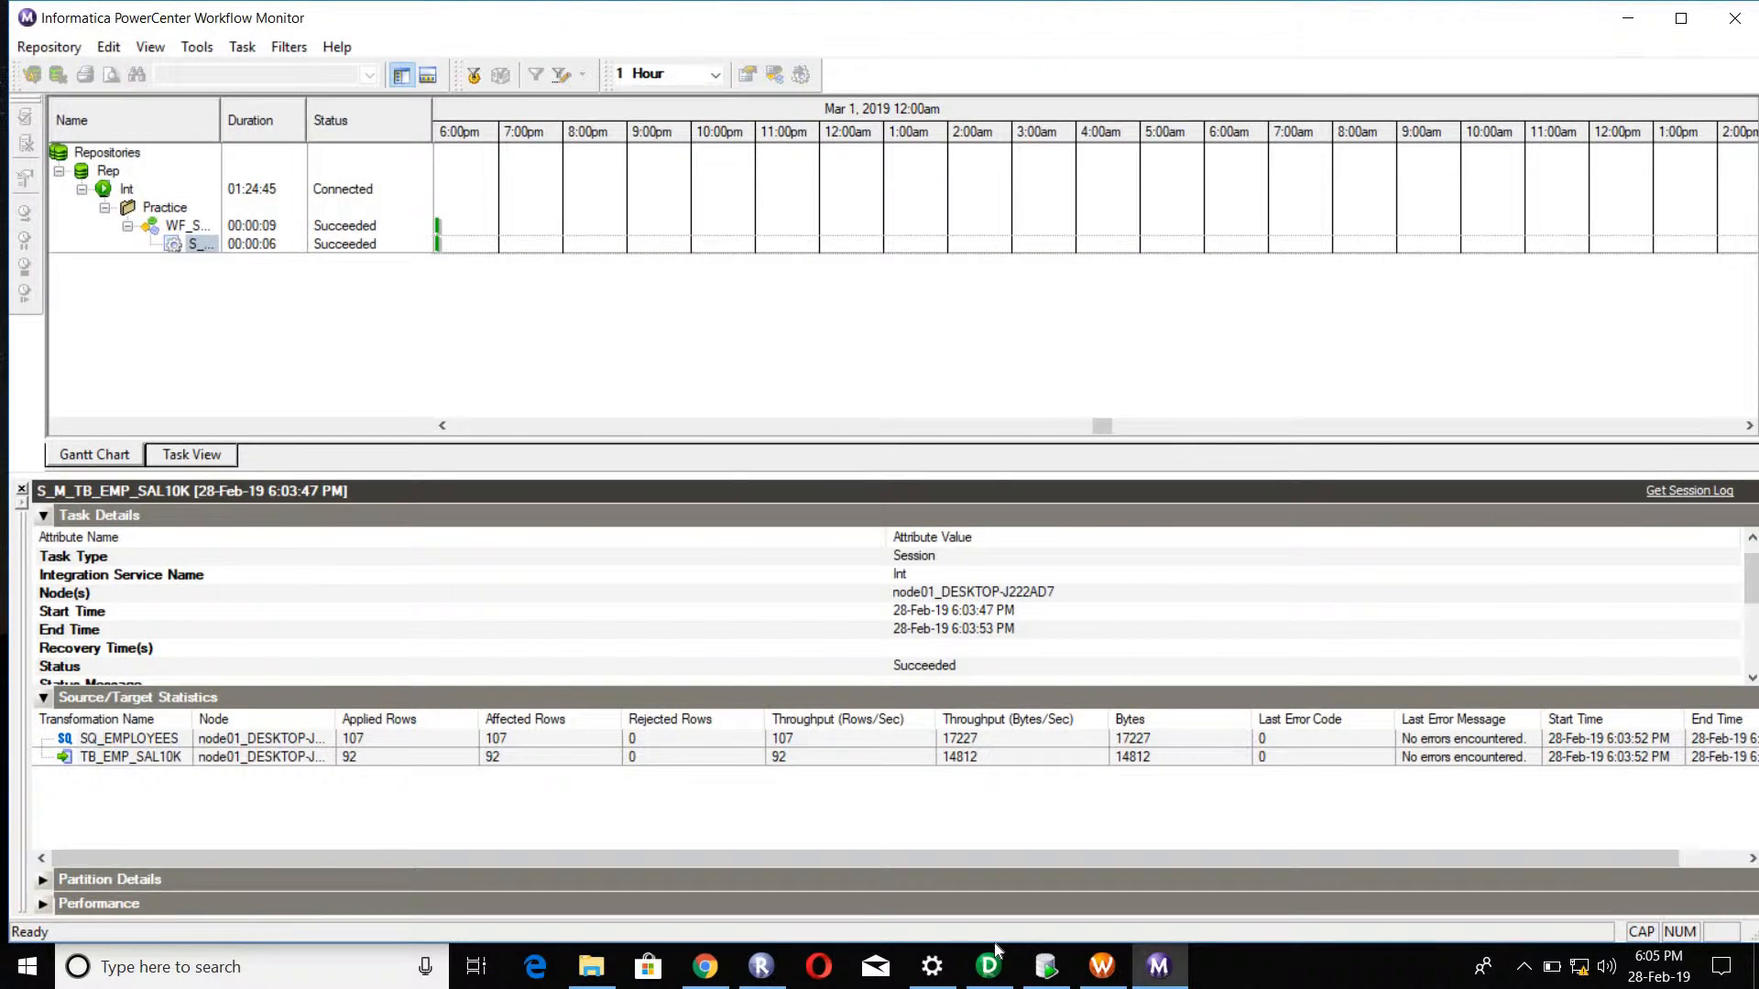
pyautogui.click(996, 951)
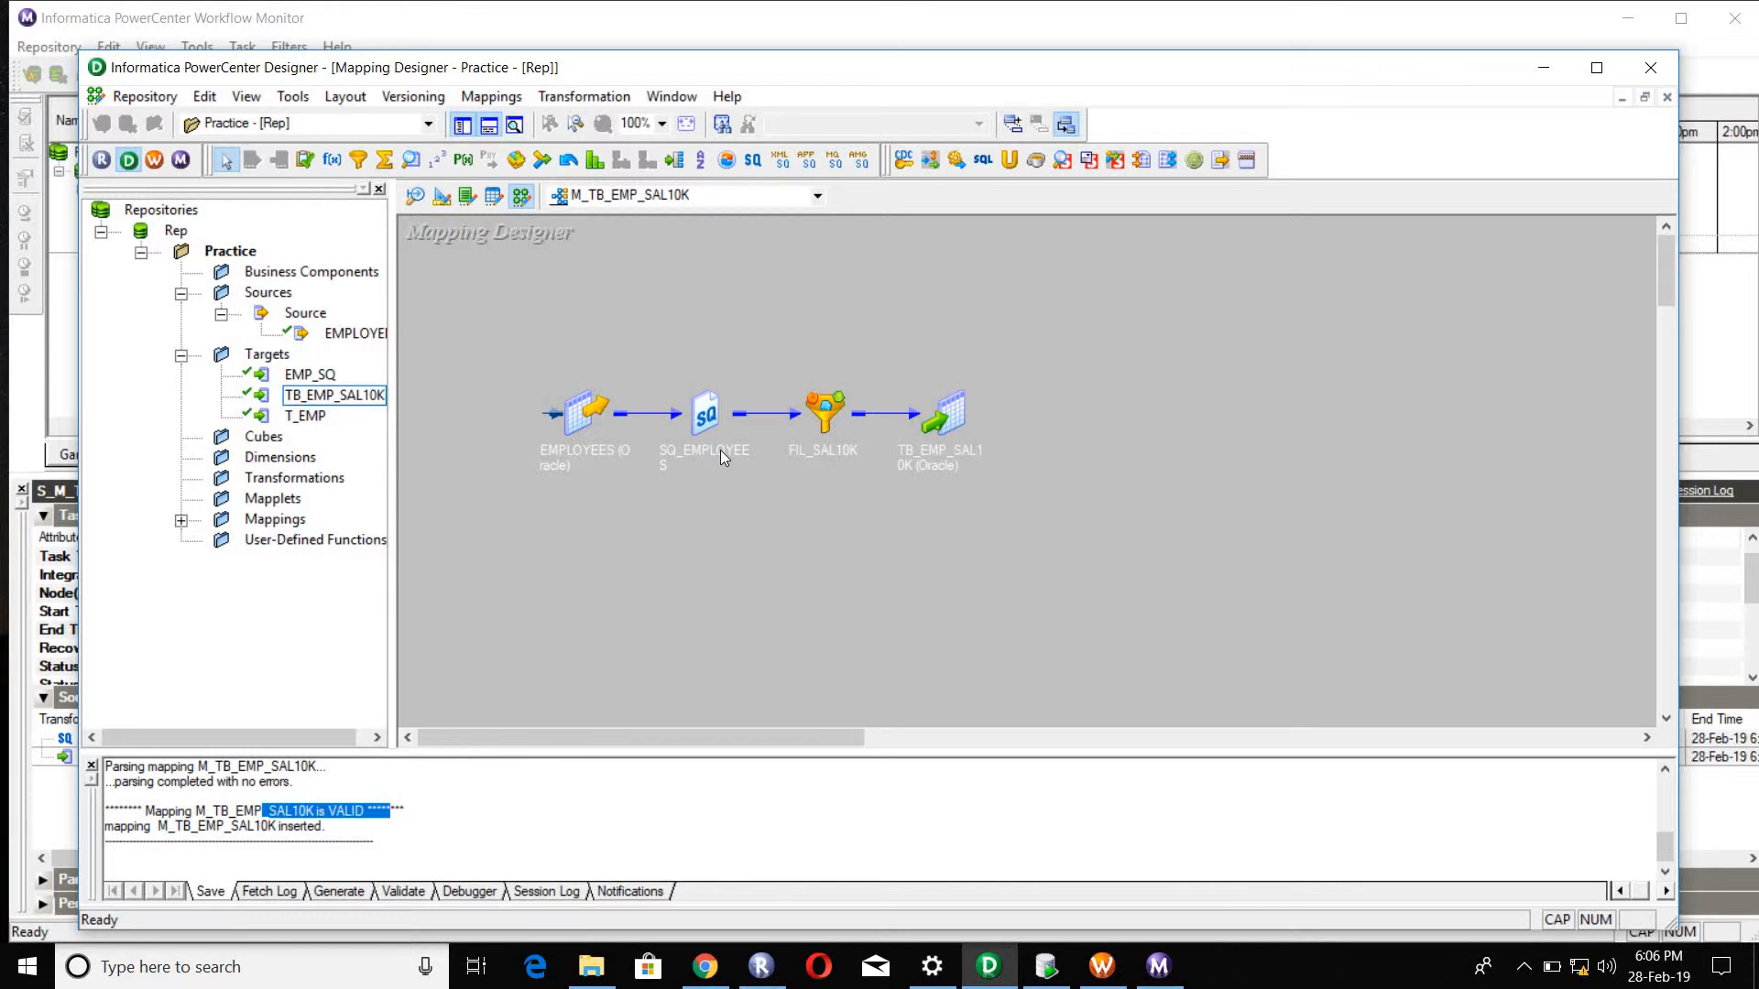
pyautogui.doubleClick(824, 421)
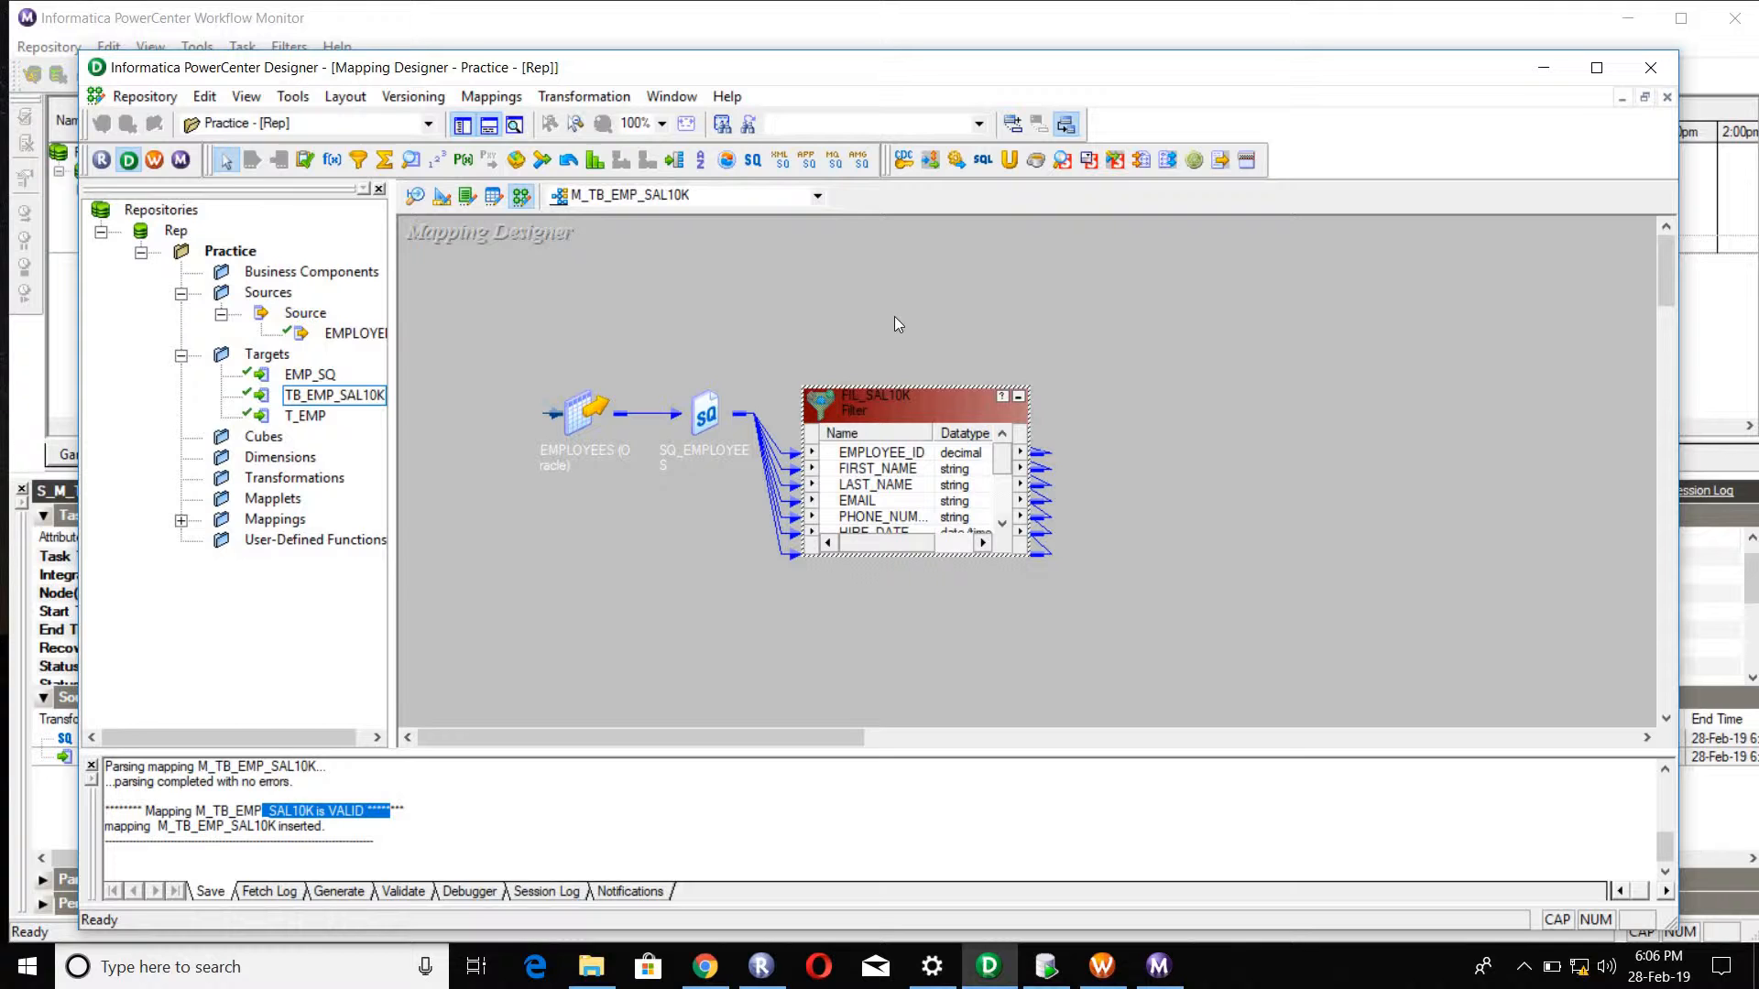
pyautogui.click(1019, 397)
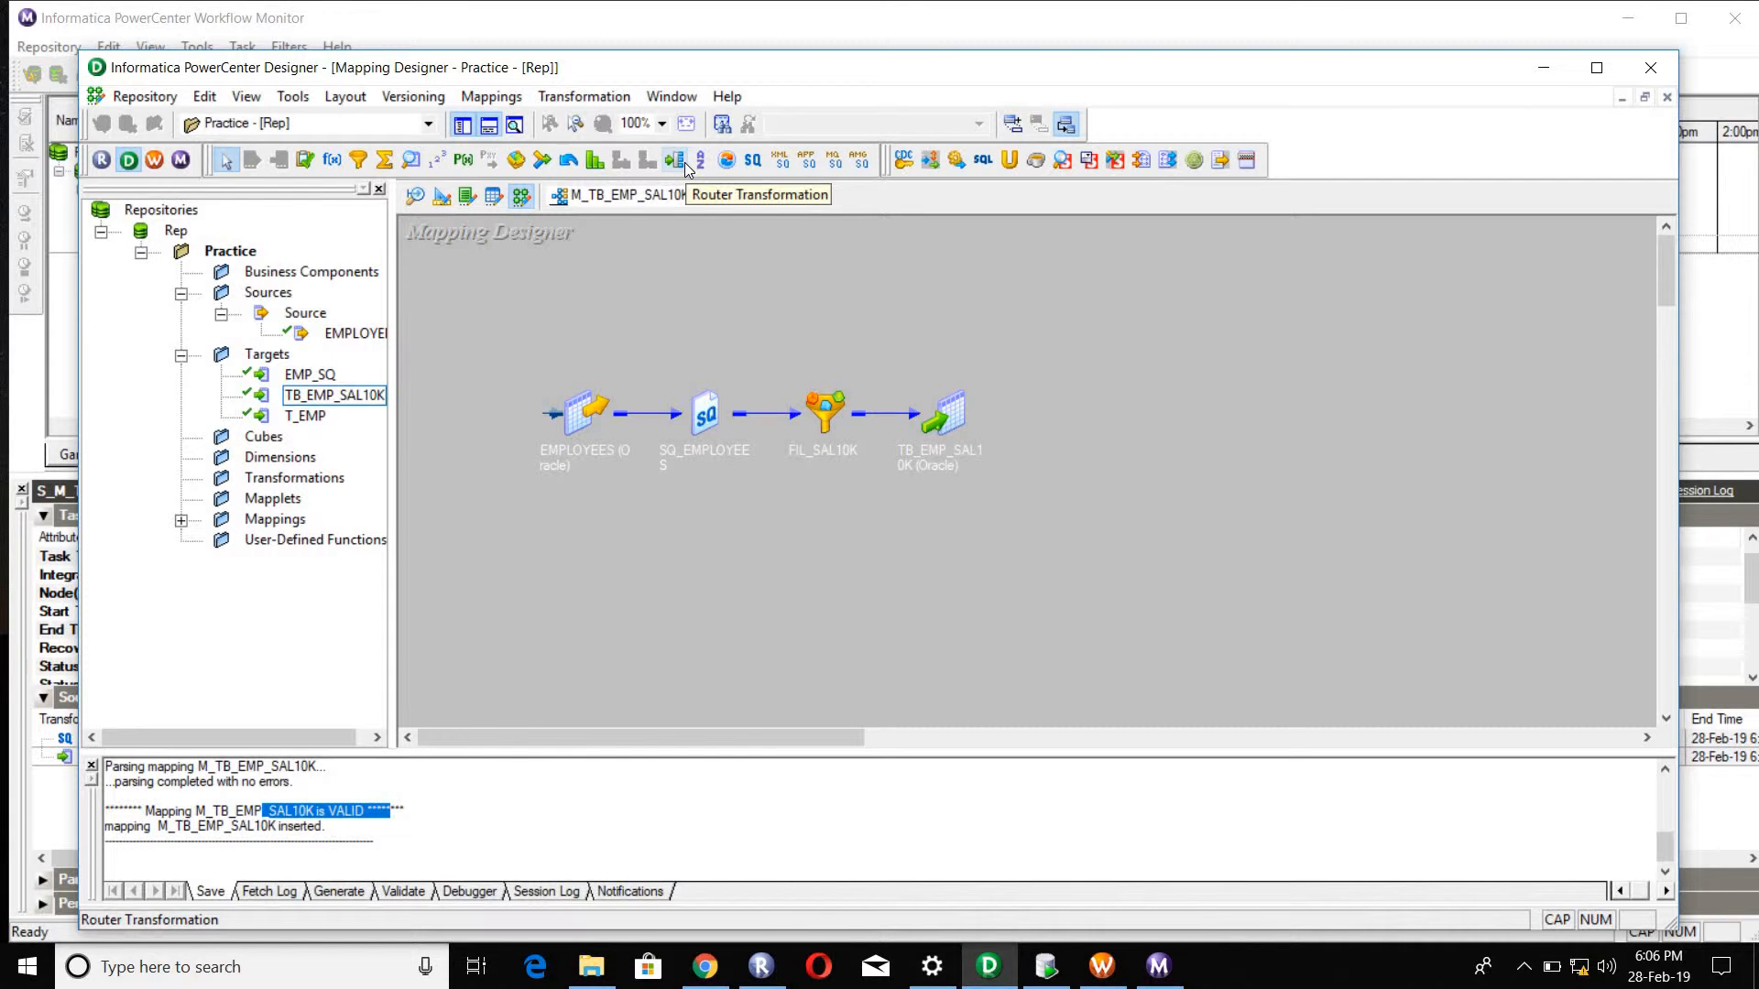
pyautogui.click(587, 96)
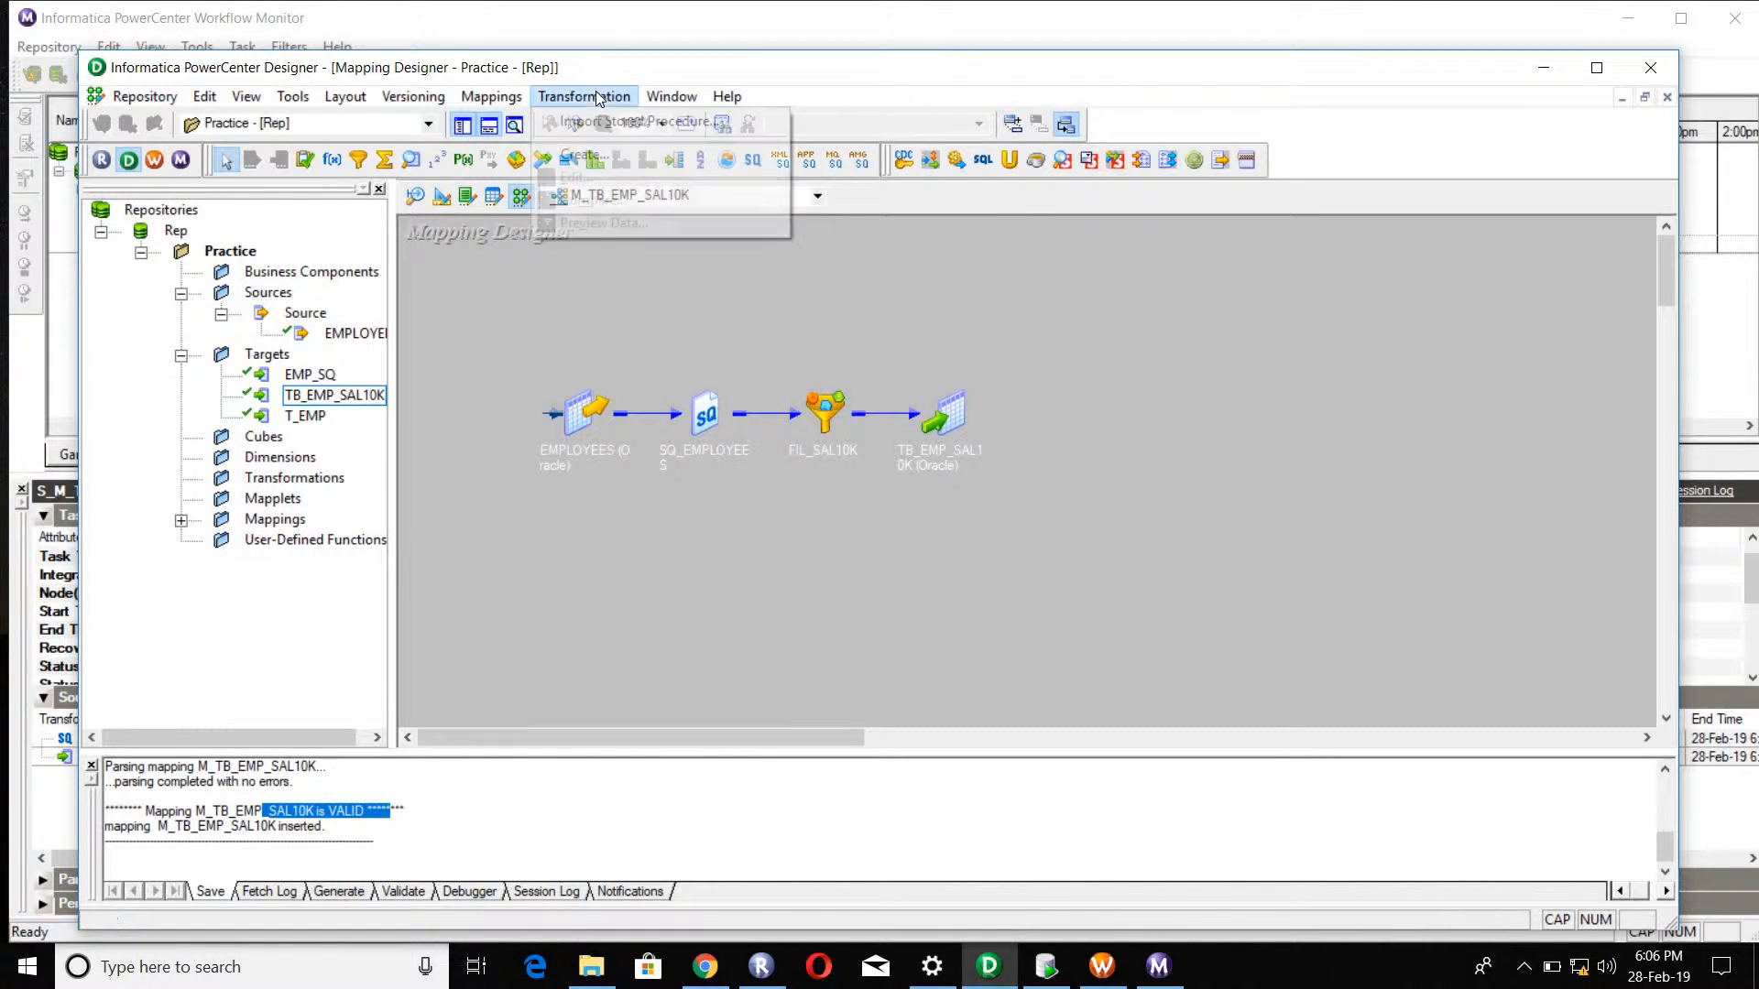
pyautogui.click(585, 155)
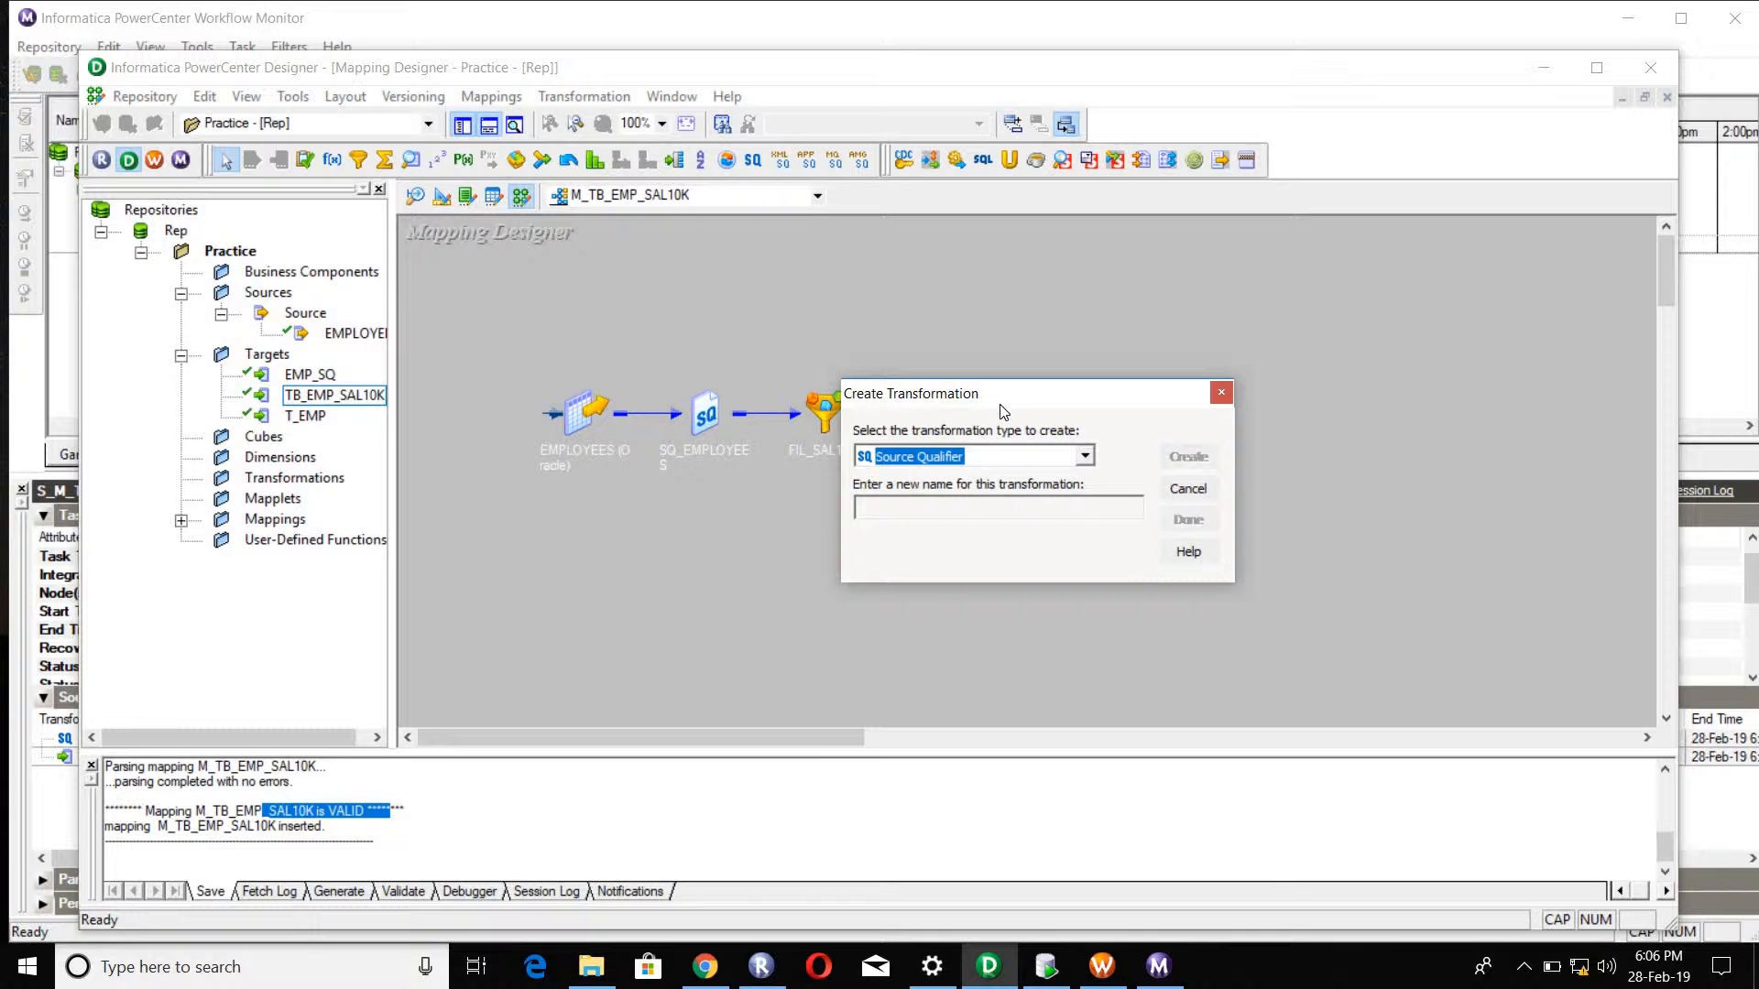
pyautogui.press('r')
pyautogui.click(1189, 492)
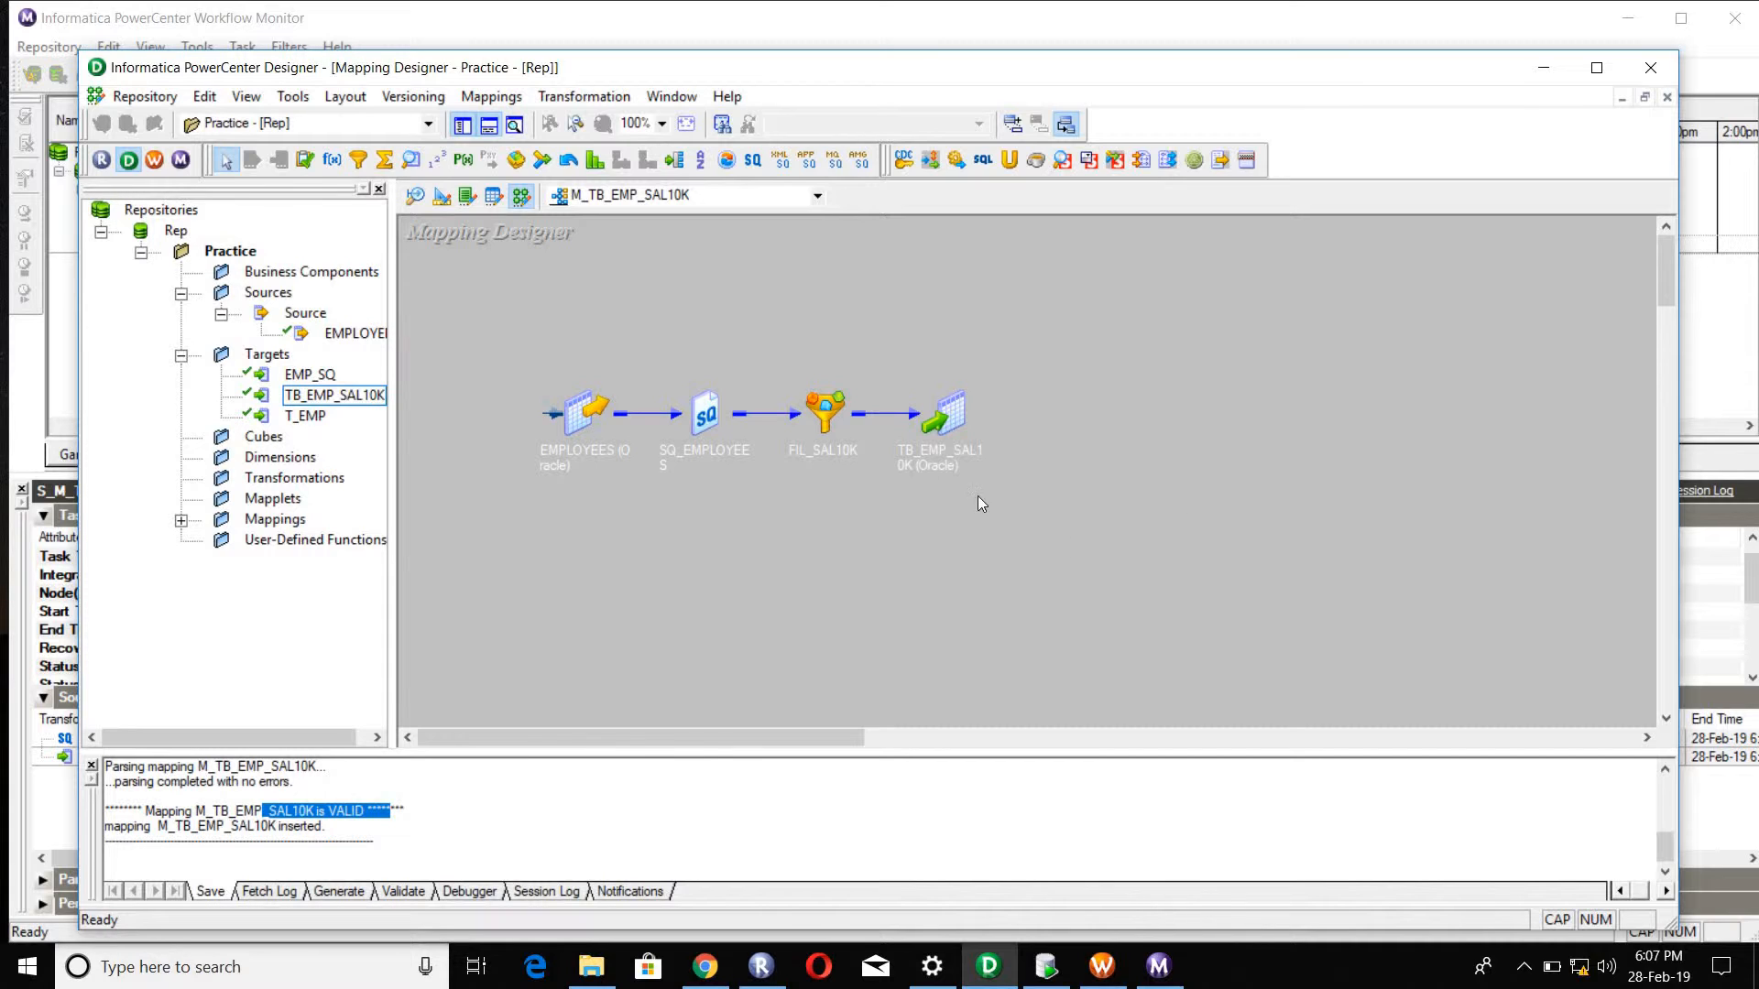
pyautogui.click(827, 426)
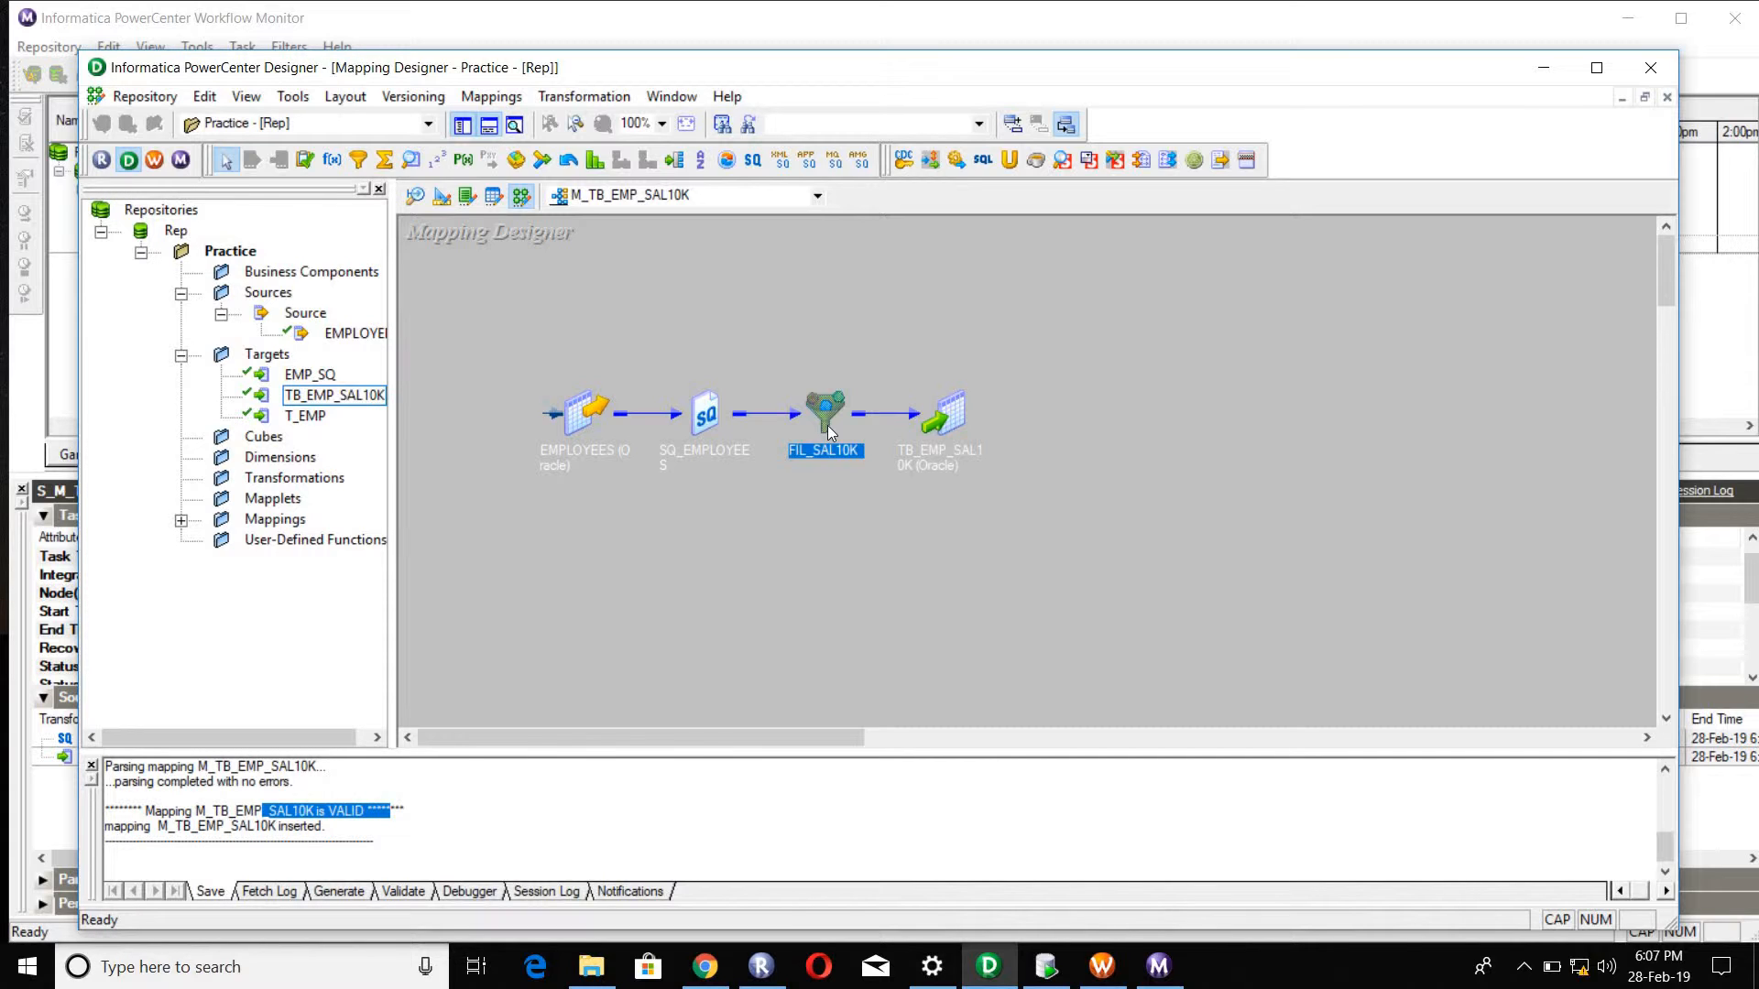
pyautogui.click(696, 272)
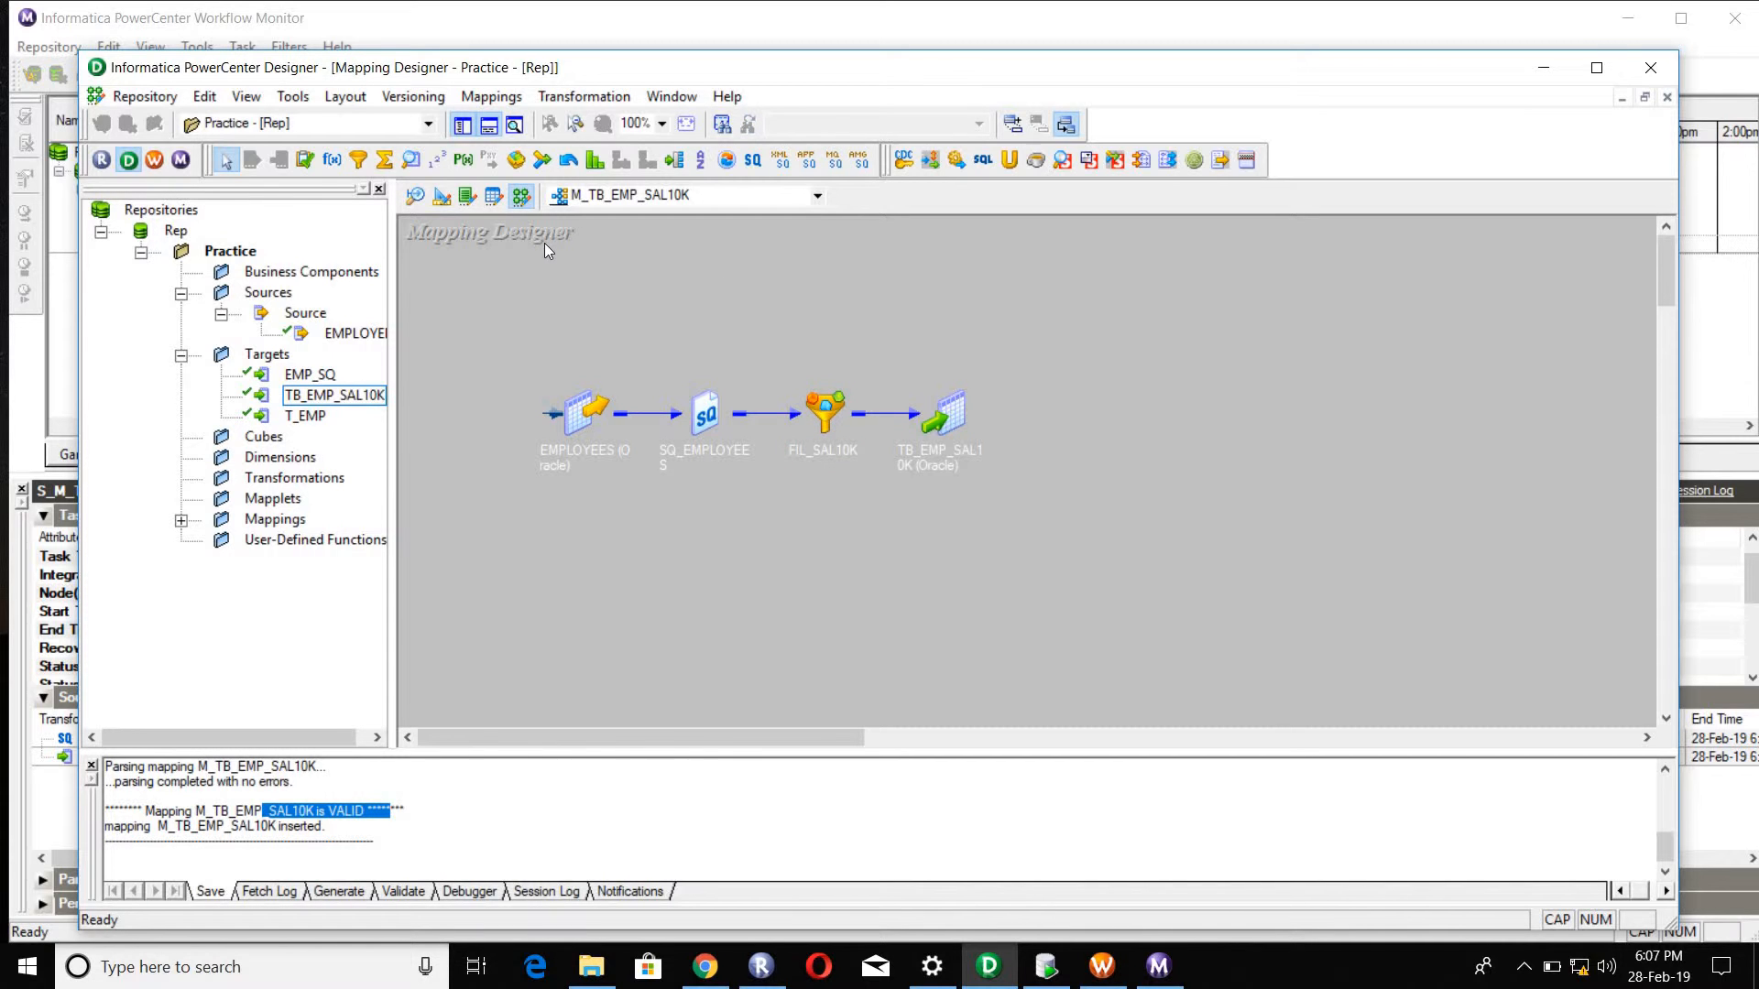
# Step: Open the Target Designer and clear all objects from its workspace
pyautogui.click(451, 203)
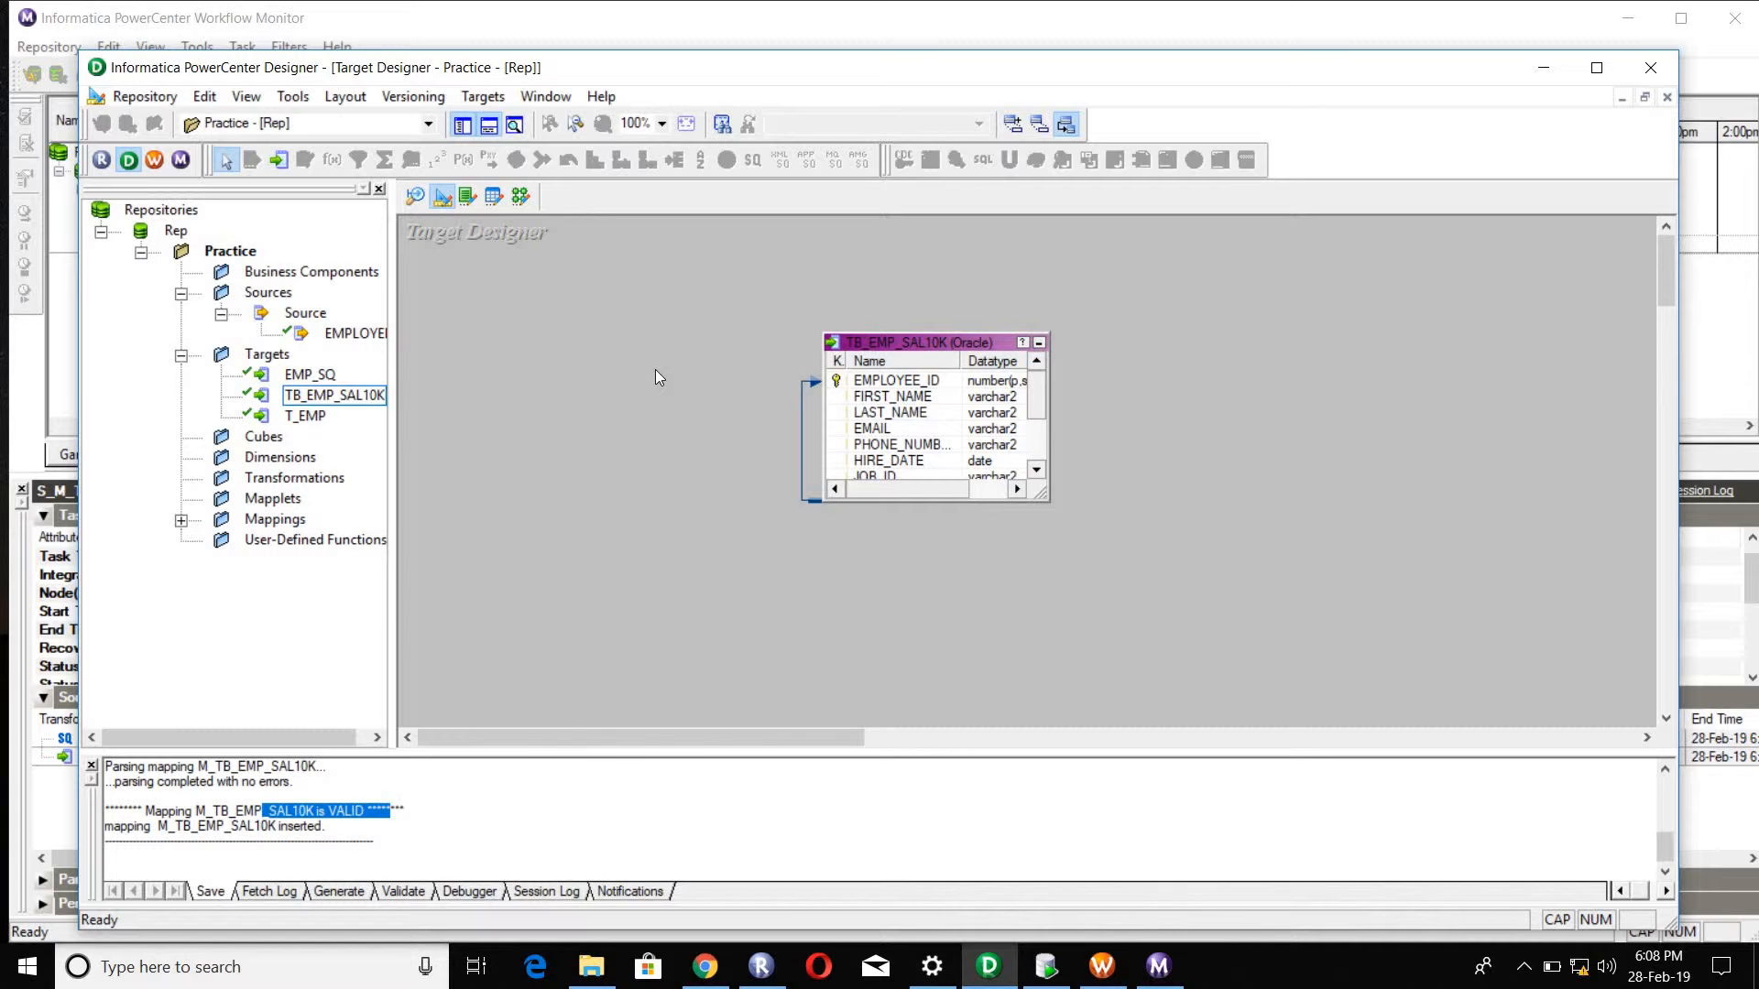
pyautogui.rightClick(678, 326)
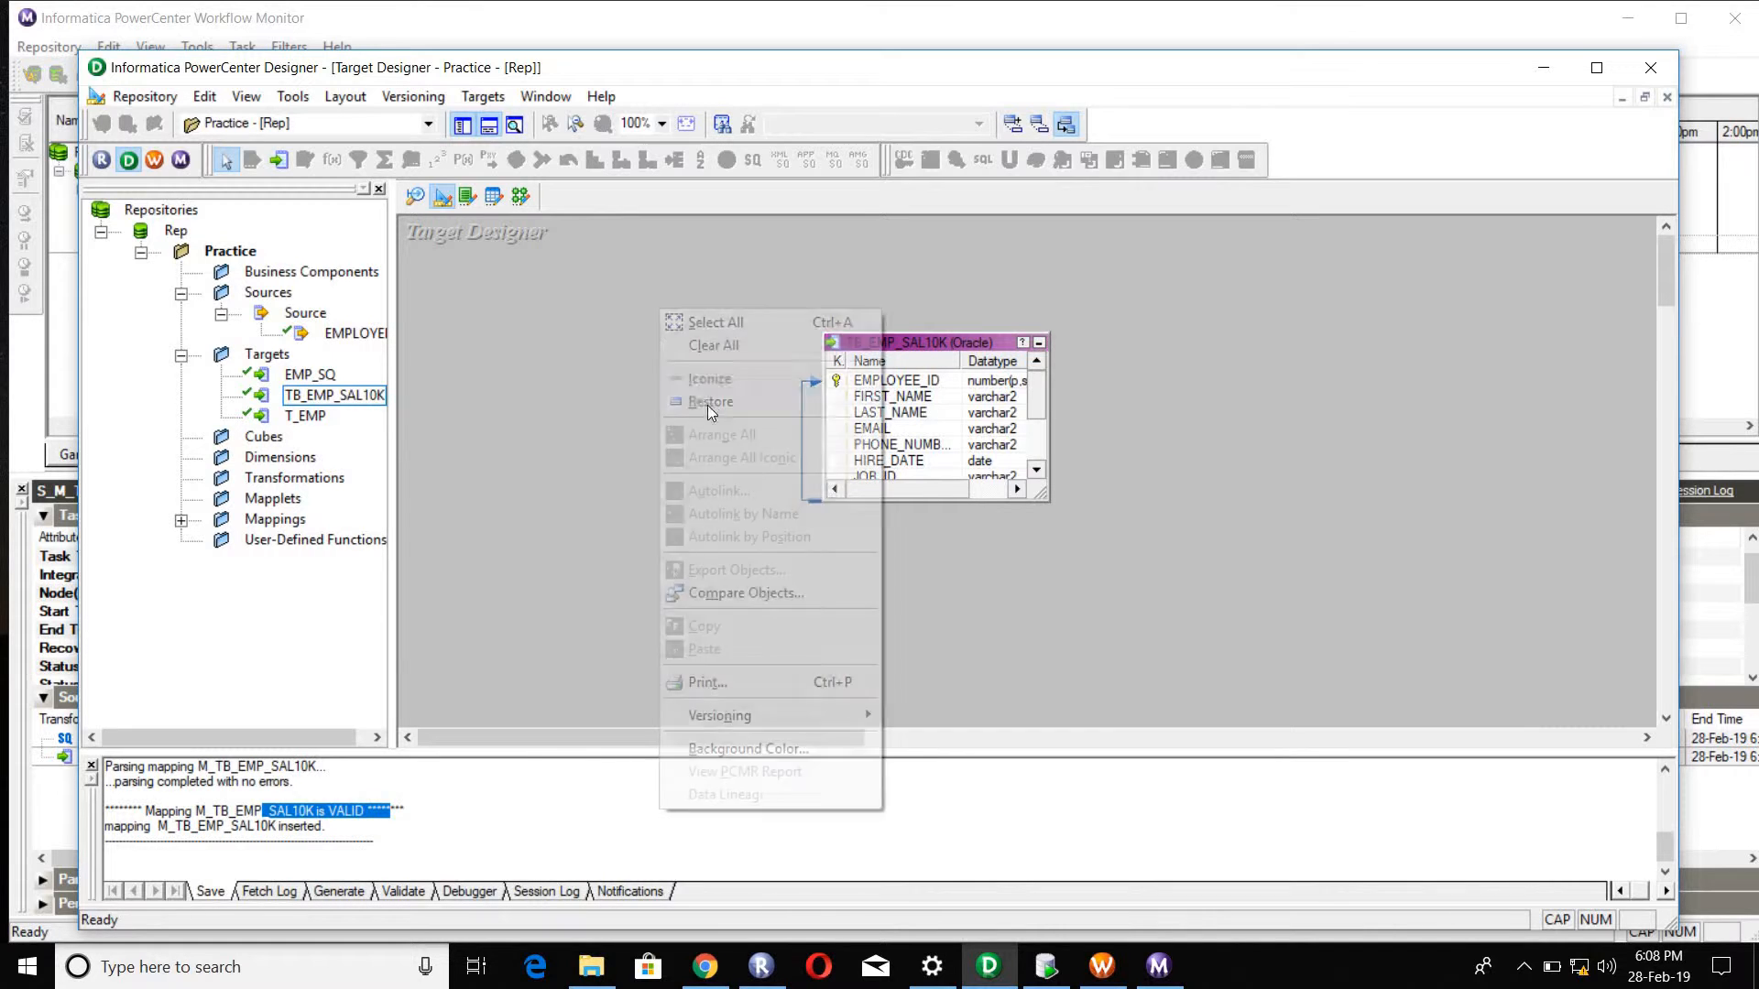
pyautogui.click(710, 346)
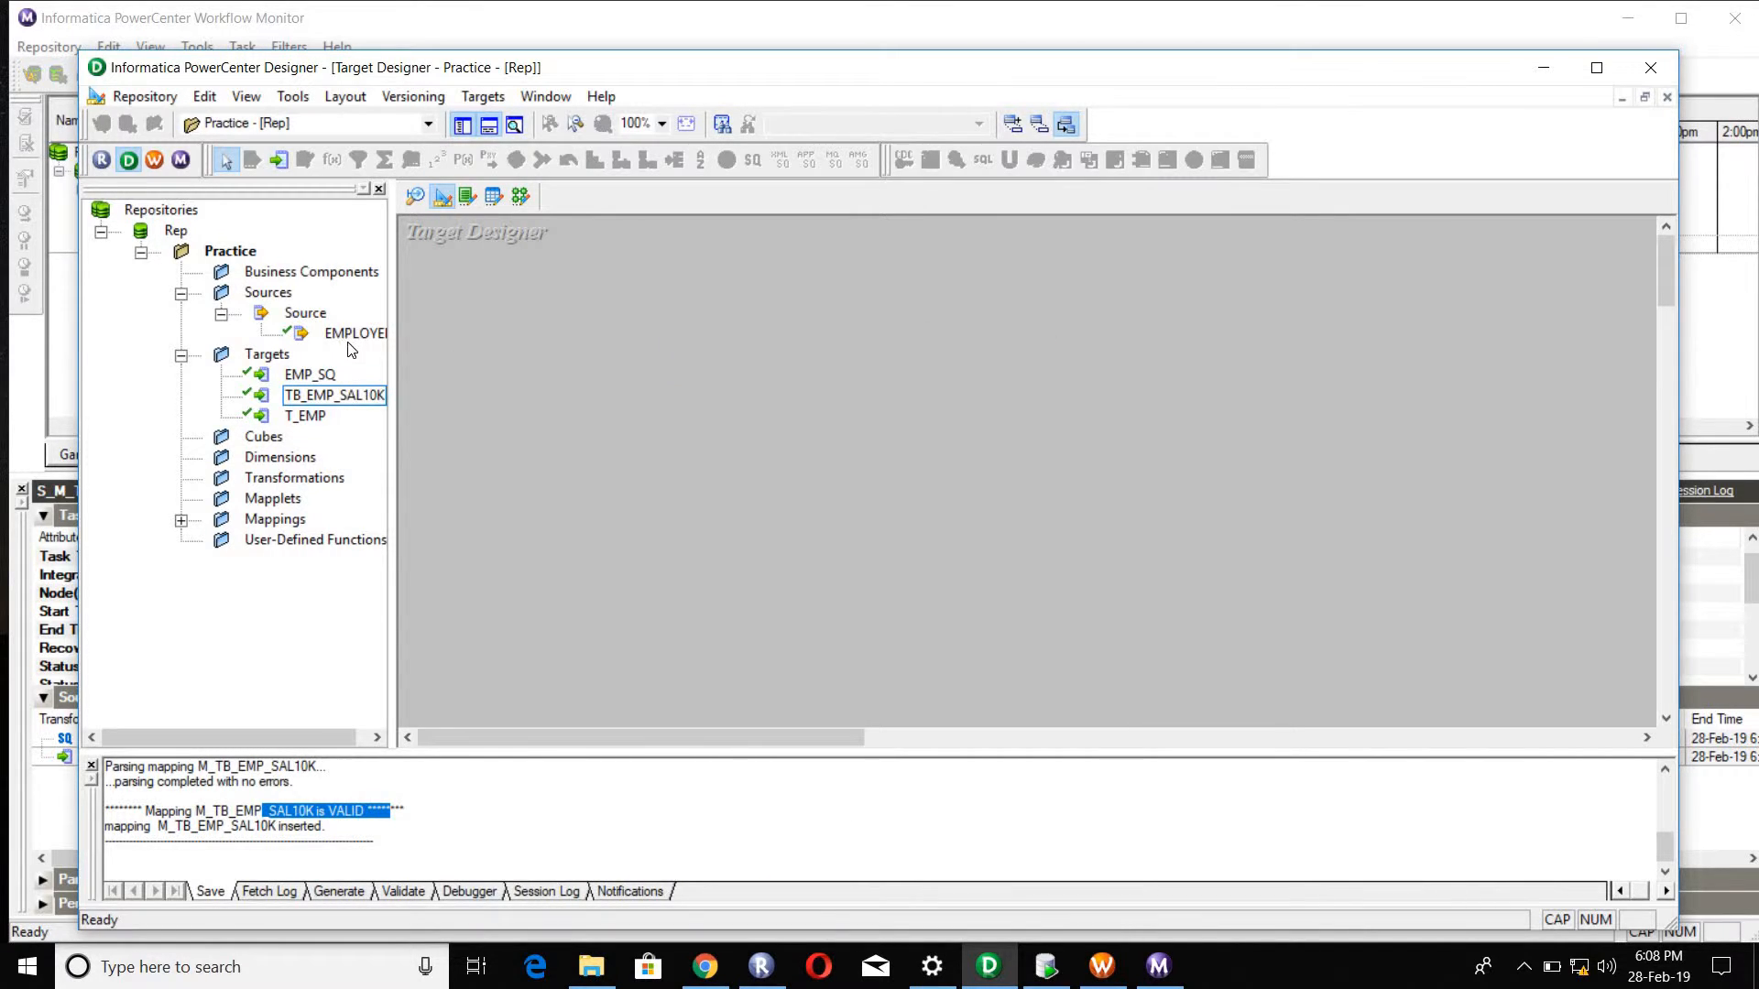
# Step: Create a target definition from the EMPLOYEES source in the empty workspace and name it TB_EMP_SAL5K
pyautogui.moveTo(354, 333); pyautogui.dragTo(880, 343)
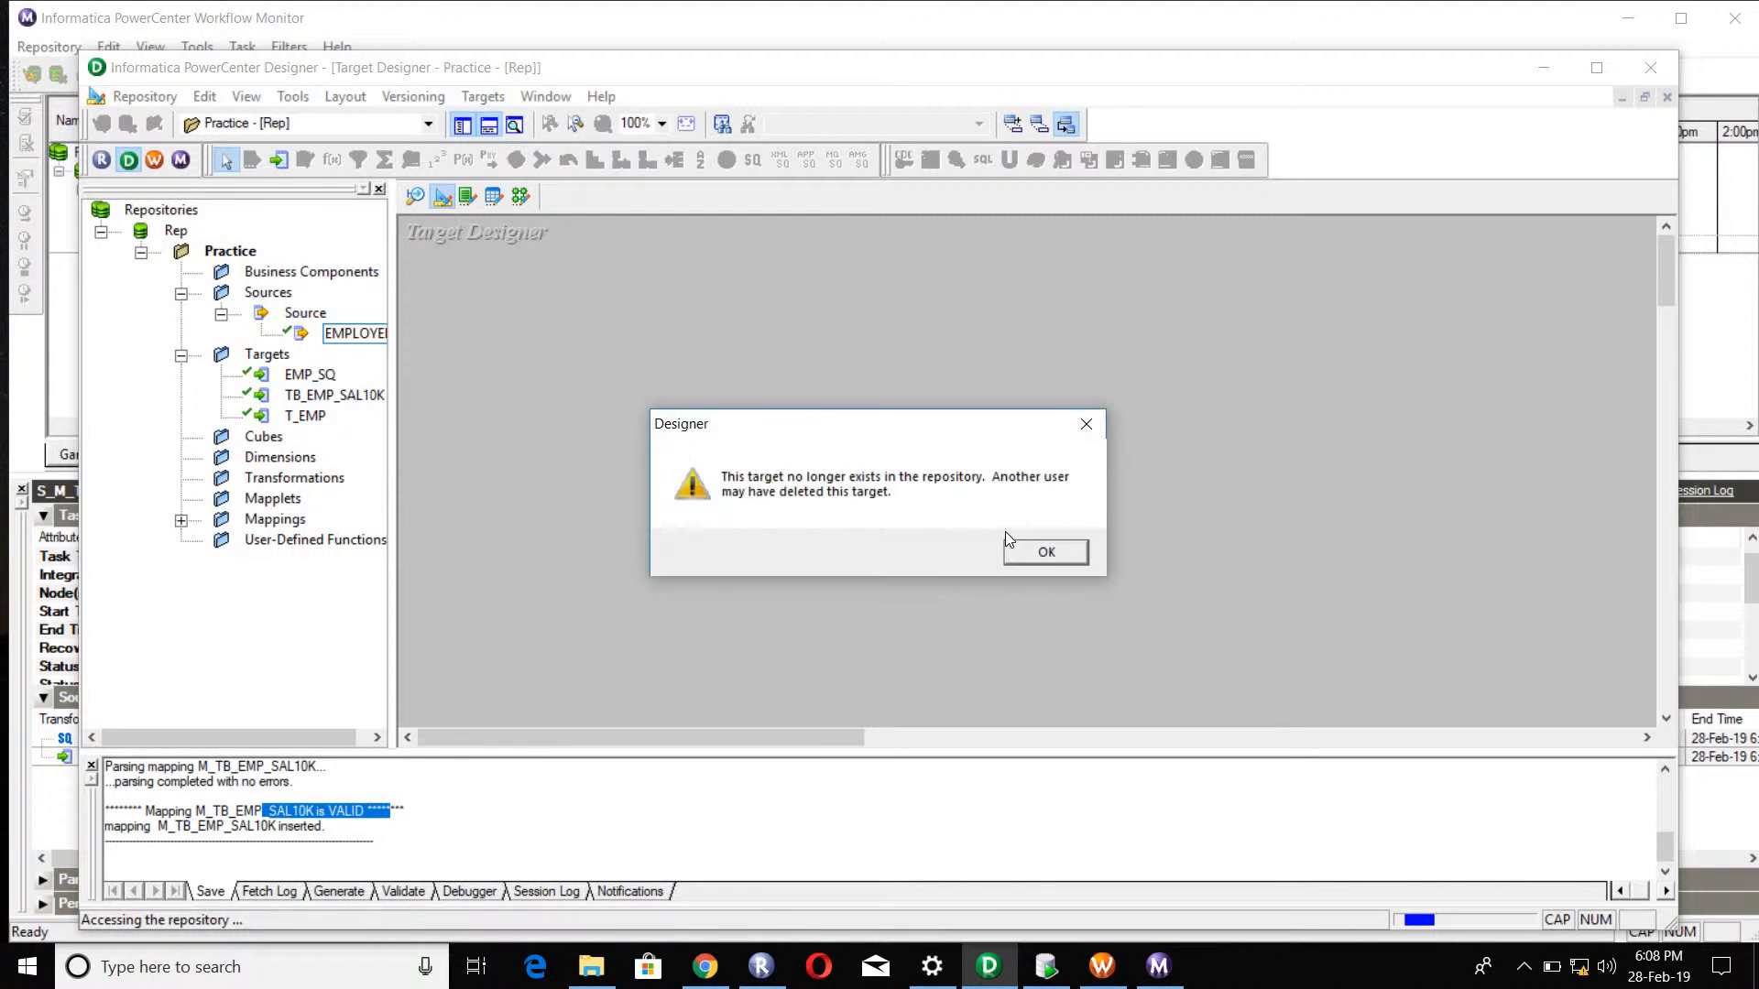
pyautogui.click(1036, 555)
pyautogui.click(1036, 555)
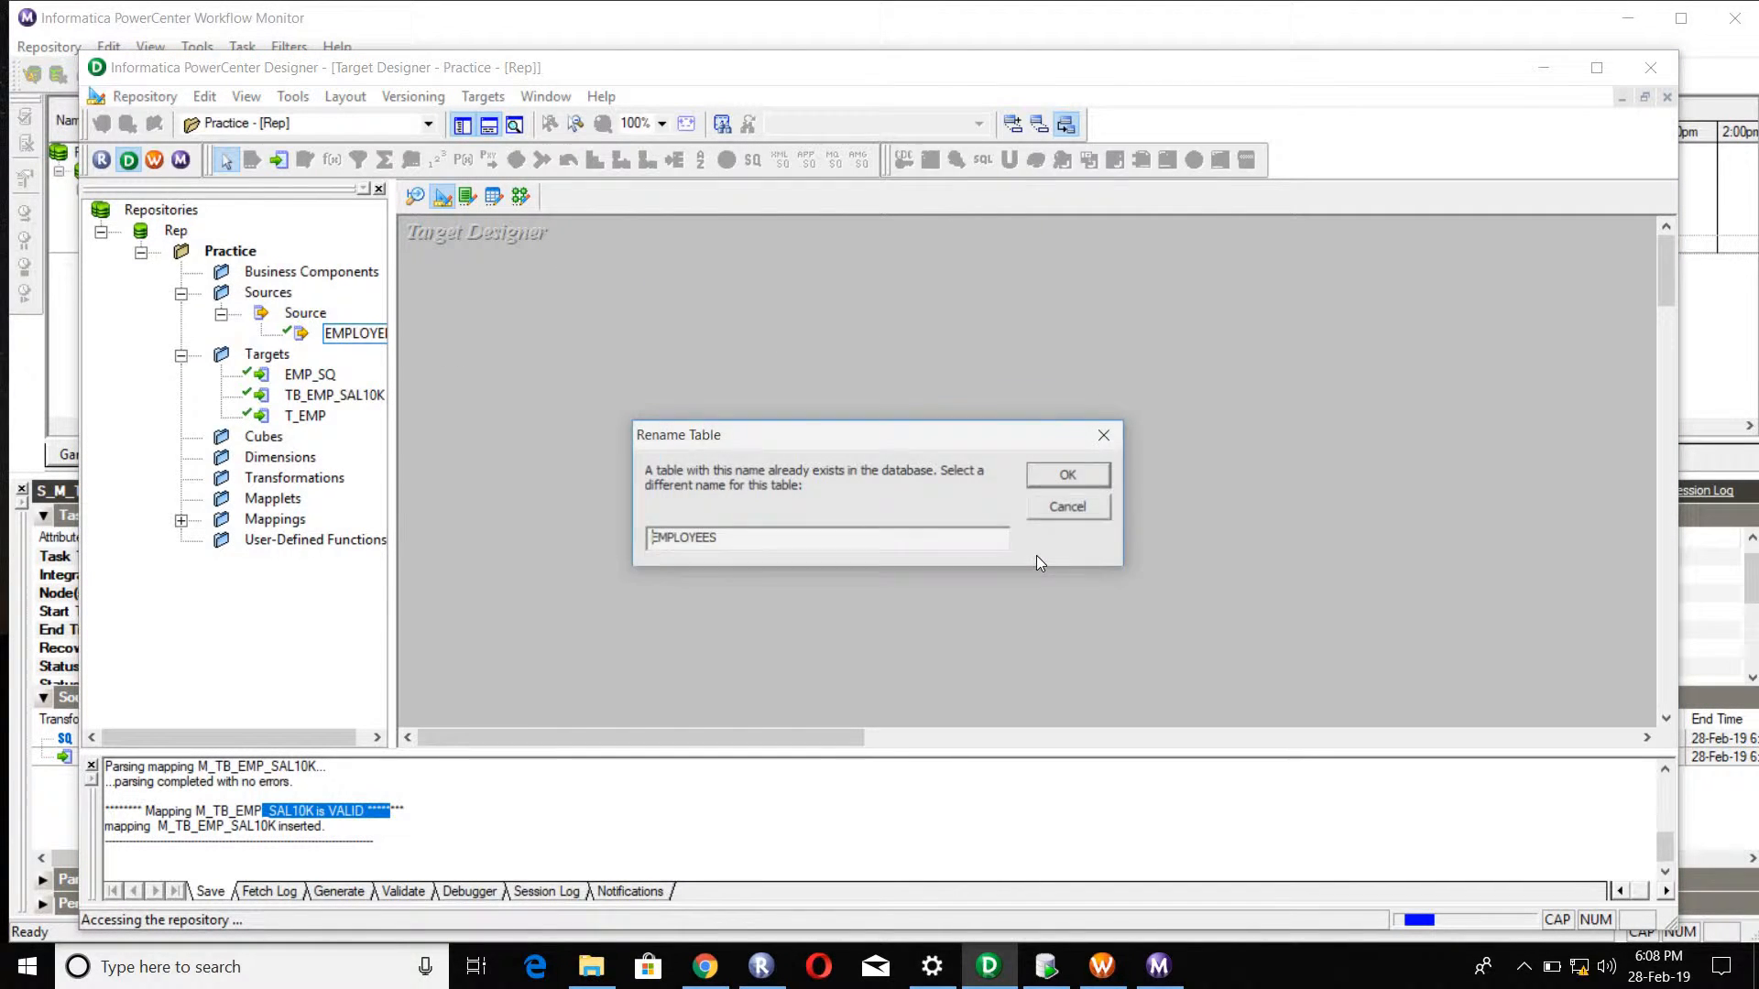
pyautogui.doubleClick(801, 530)
pyautogui.write('TB')
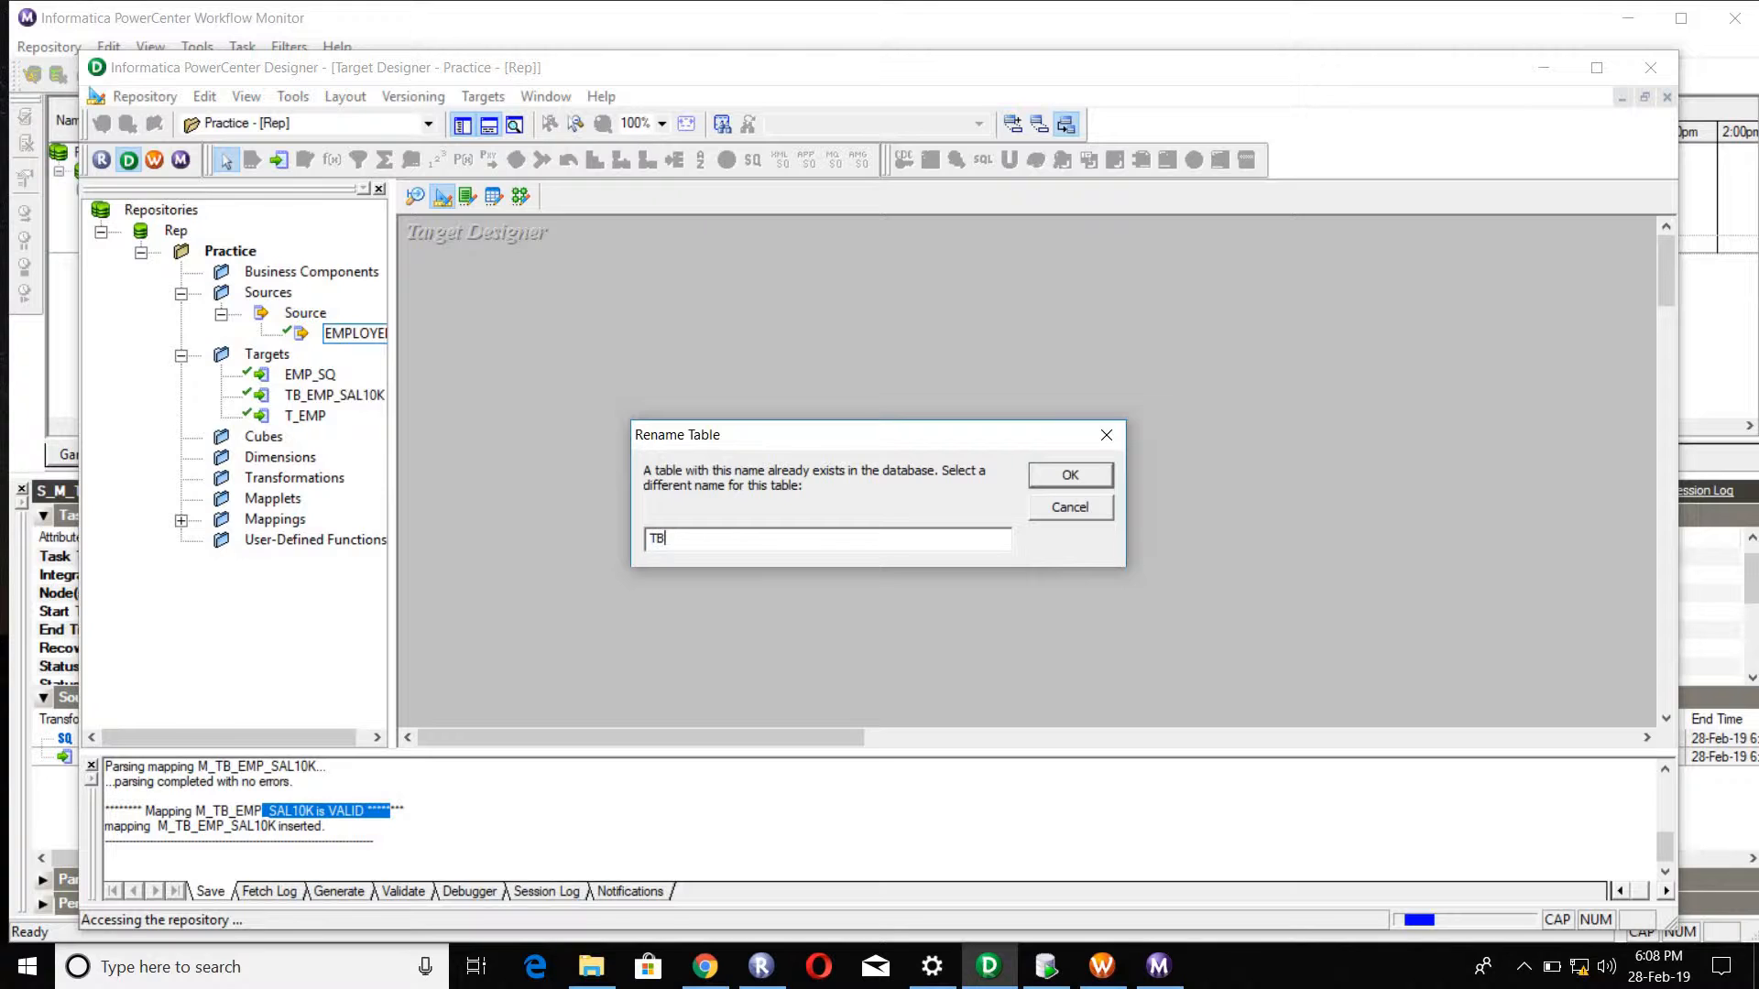
pyautogui.write('_EMP_SAL5K')
pyautogui.click(1067, 475)
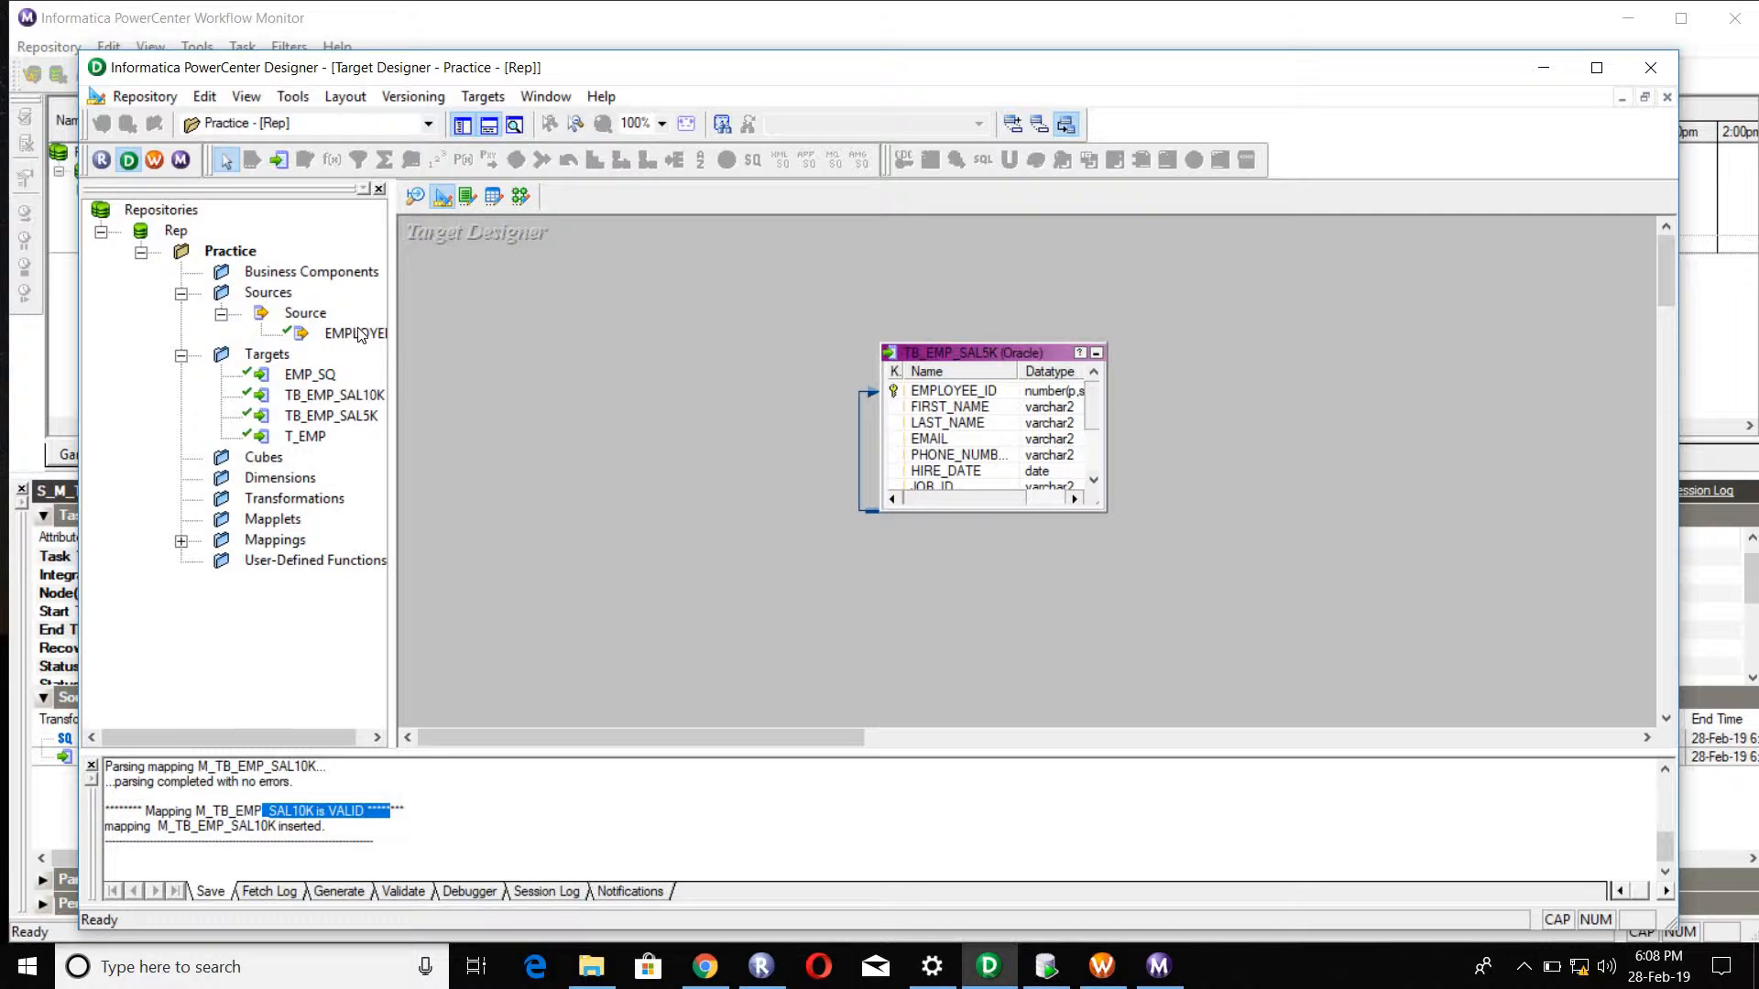
# Step: Create a second target definition from the EMPLOYEES source and name it TB_EMP_SAL11K
pyautogui.moveTo(360, 336); pyautogui.dragTo(1057, 414)
pyautogui.click(1048, 553)
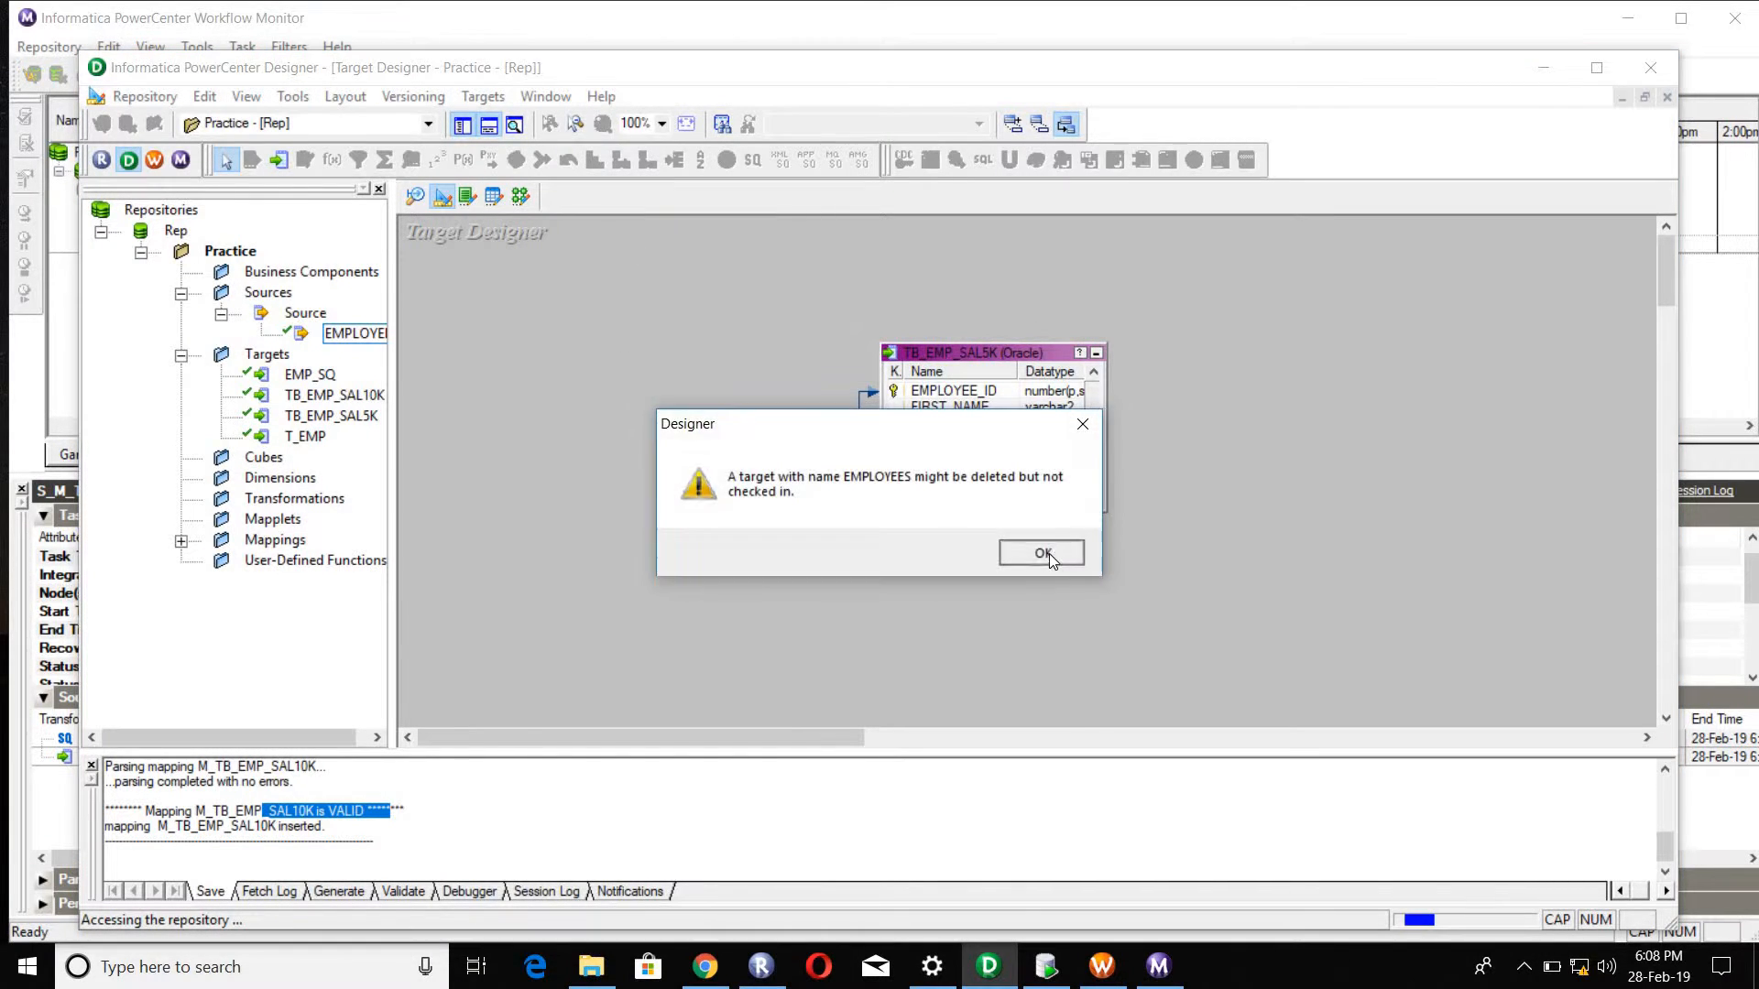
pyautogui.click(1048, 553)
pyautogui.doubleClick(801, 544)
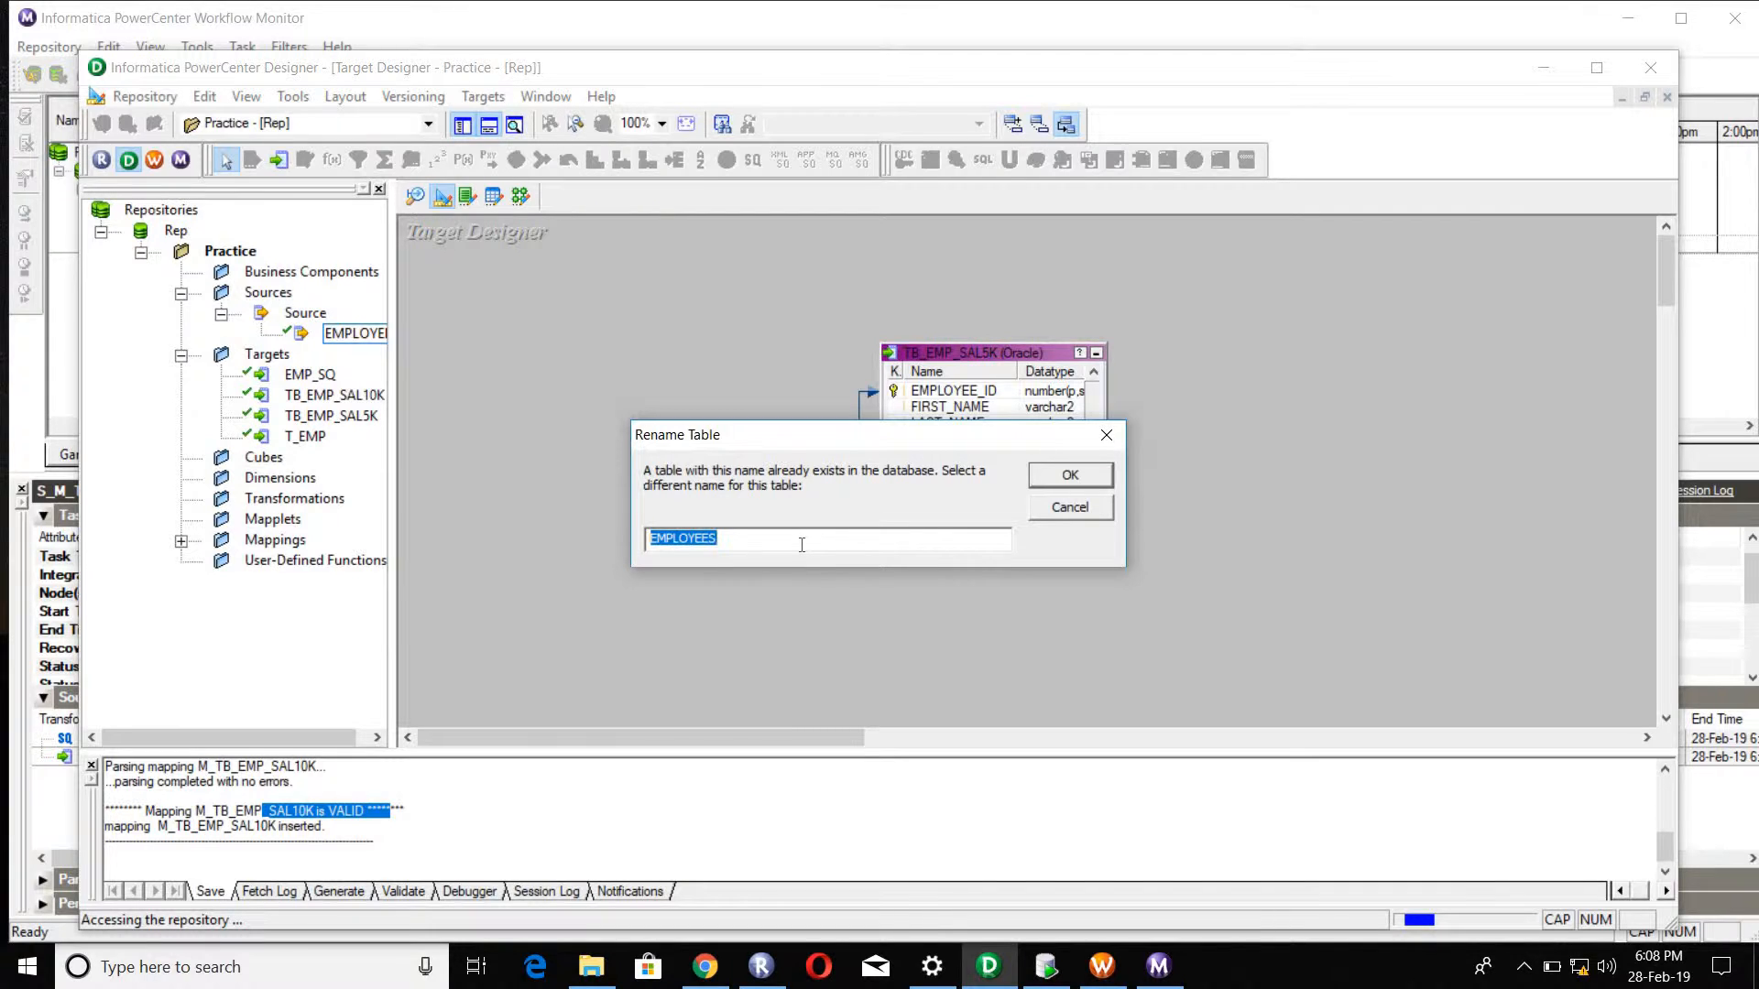
pyautogui.write('TB_EMP_SAL10K')
pyautogui.press('Return')
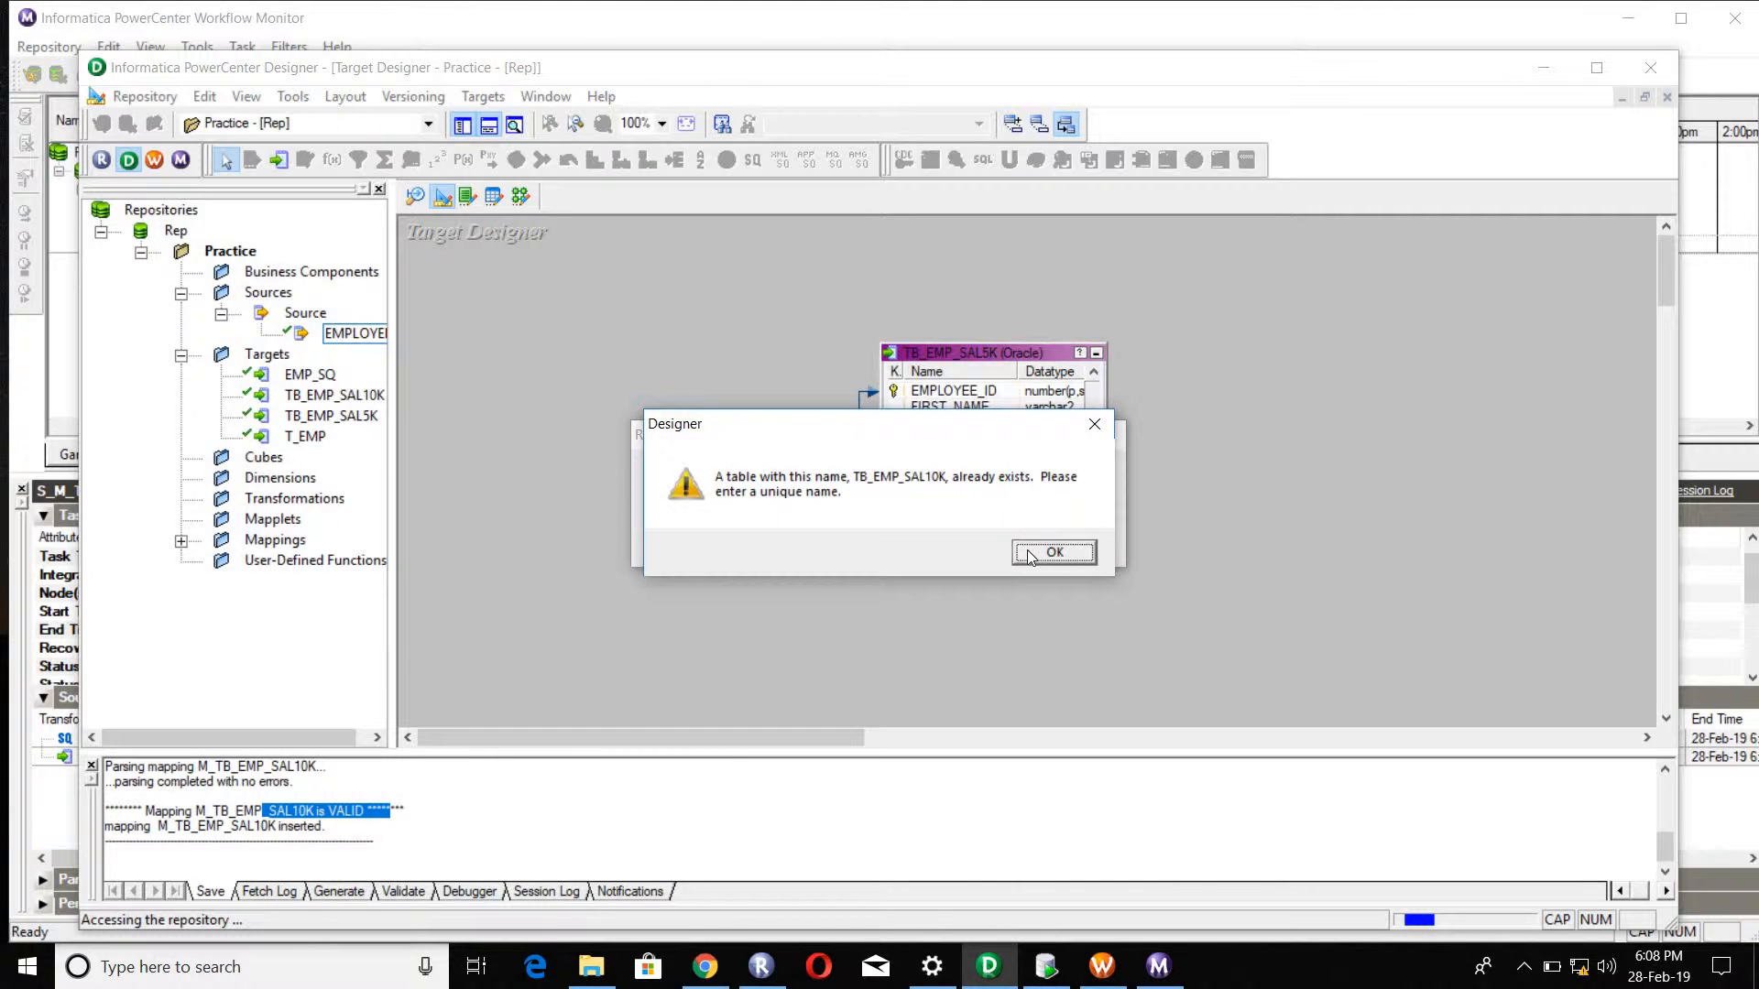
pyautogui.press('Return')
pyautogui.press('BackSpace')
pyautogui.press('BackSpace')
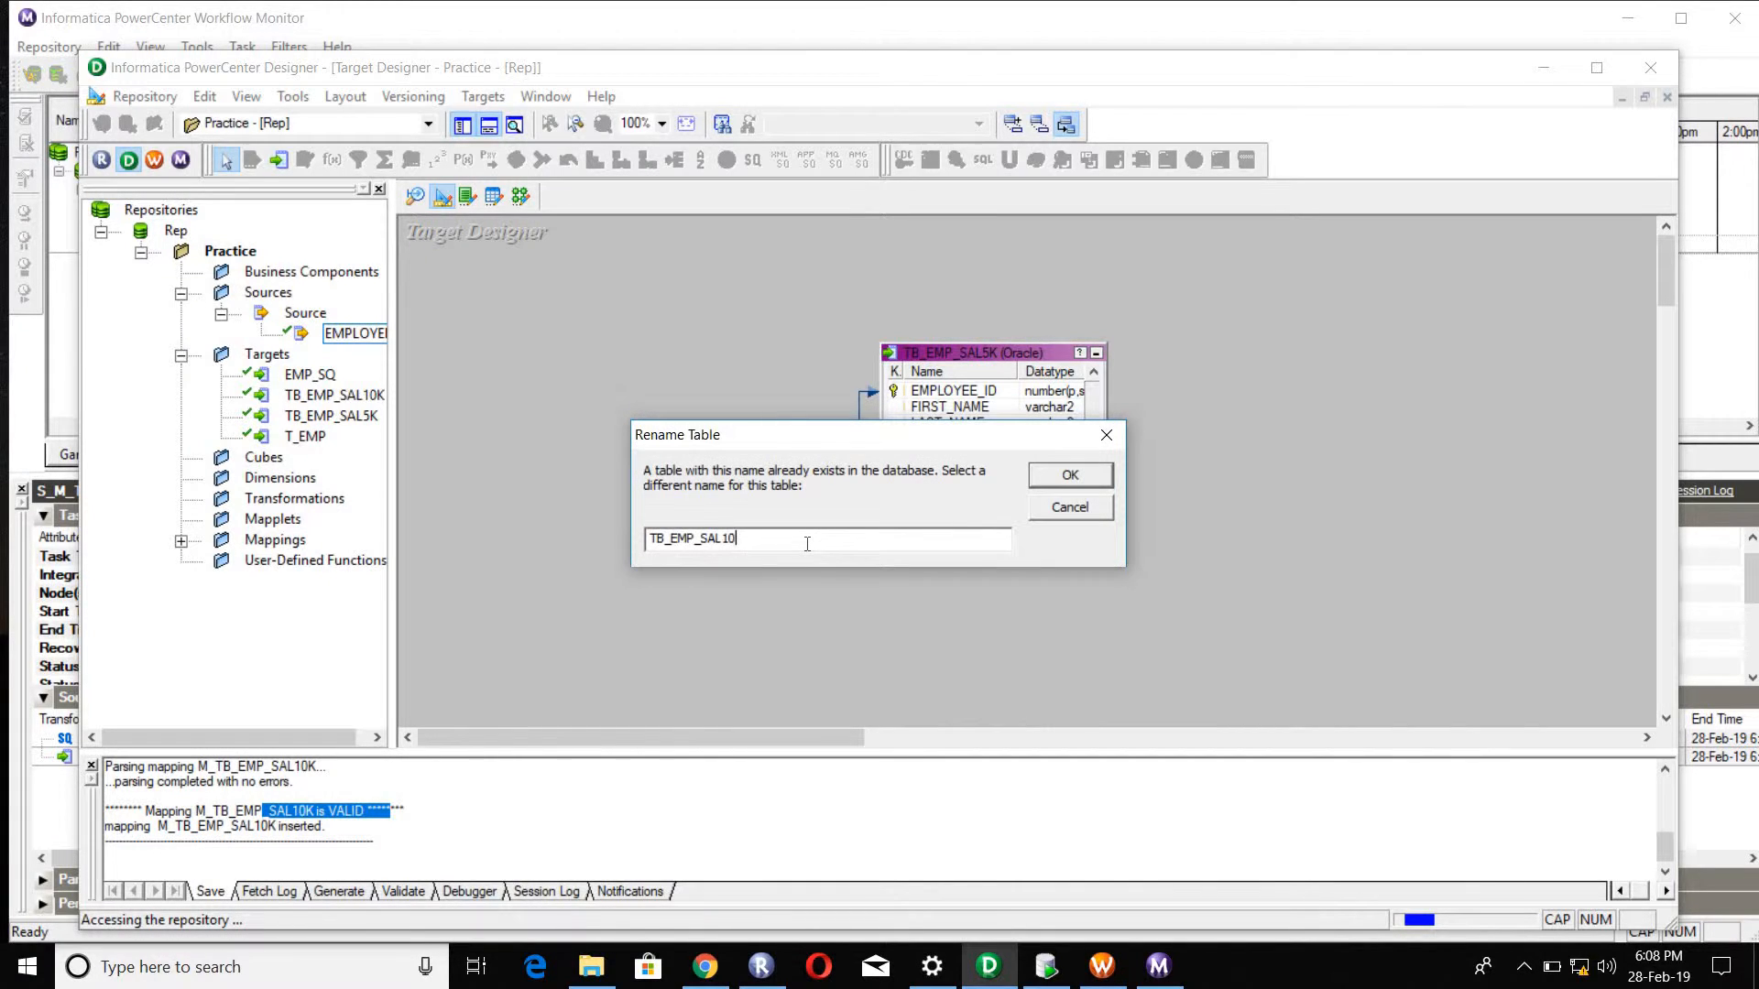
pyautogui.write('1K')
pyautogui.press('Return')
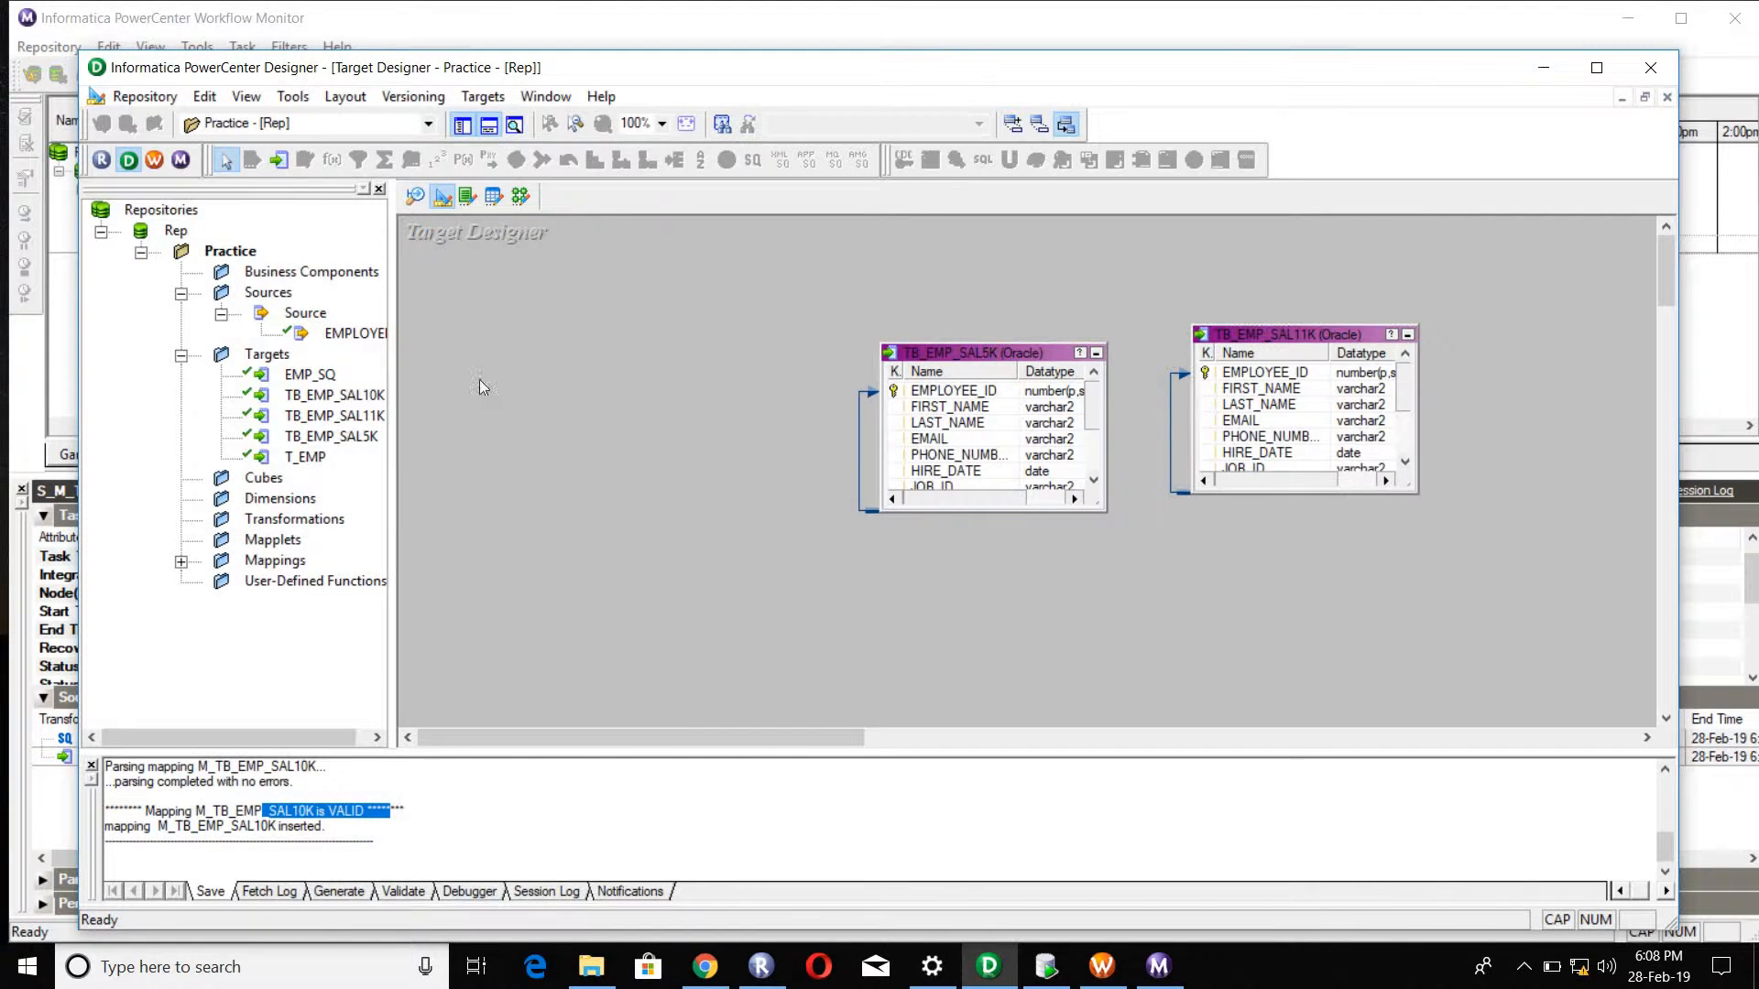
# Step: Create a third target definition from the EMPLOYEES source named TB_EMP_REJ and place it clear of the TB_EMP_SAL5K table
pyautogui.click(370, 333)
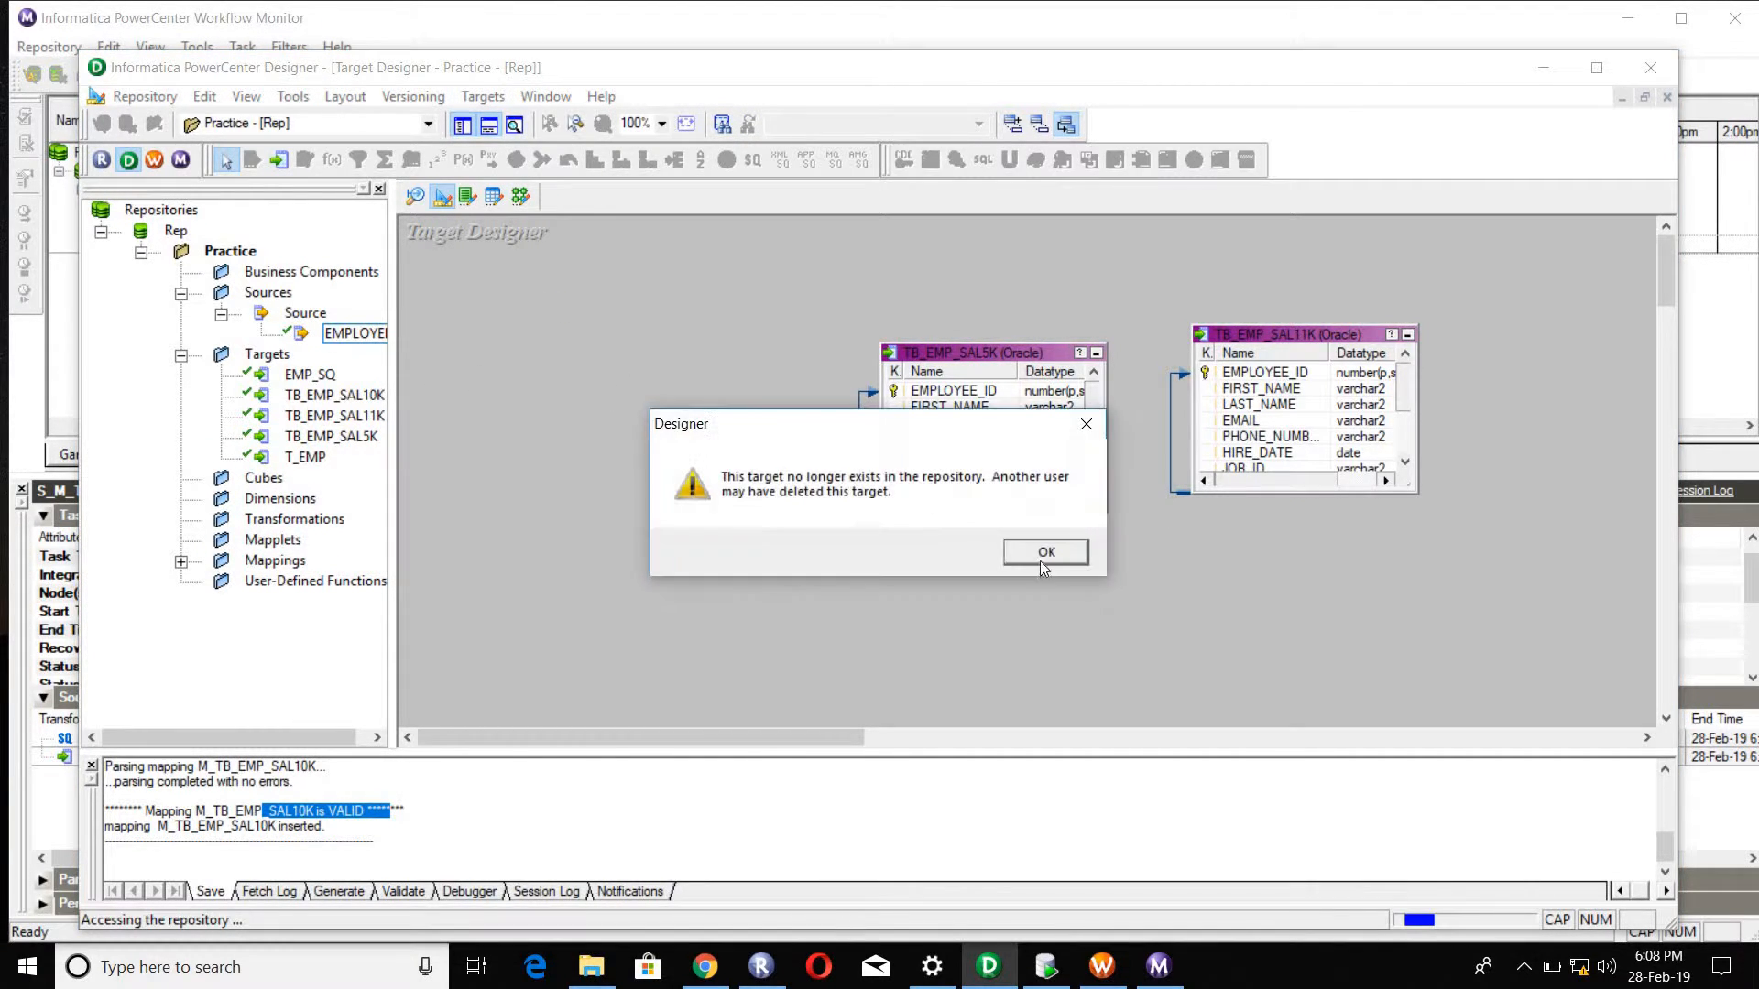
pyautogui.click(1046, 563)
pyautogui.click(1042, 561)
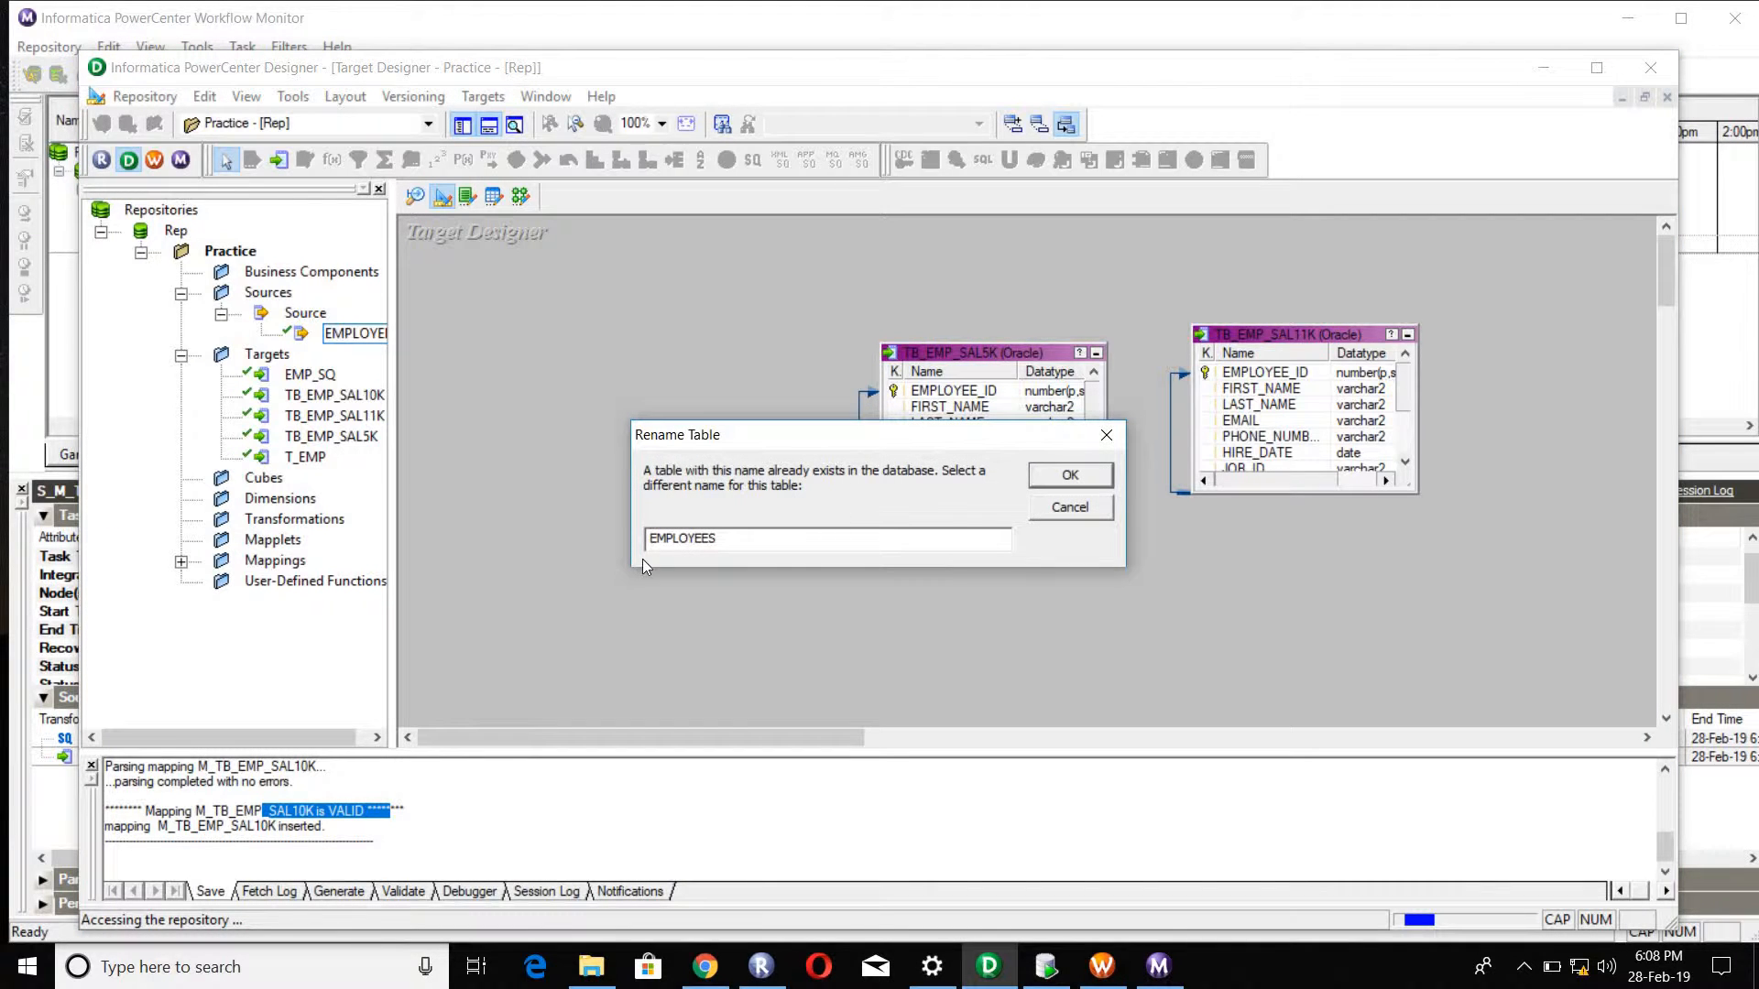
pyautogui.doubleClick(674, 541)
pyautogui.write('TB_EMP_REJ')
pyautogui.click(1031, 481)
pyautogui.moveTo(808, 405); pyautogui.dragTo(601, 430)
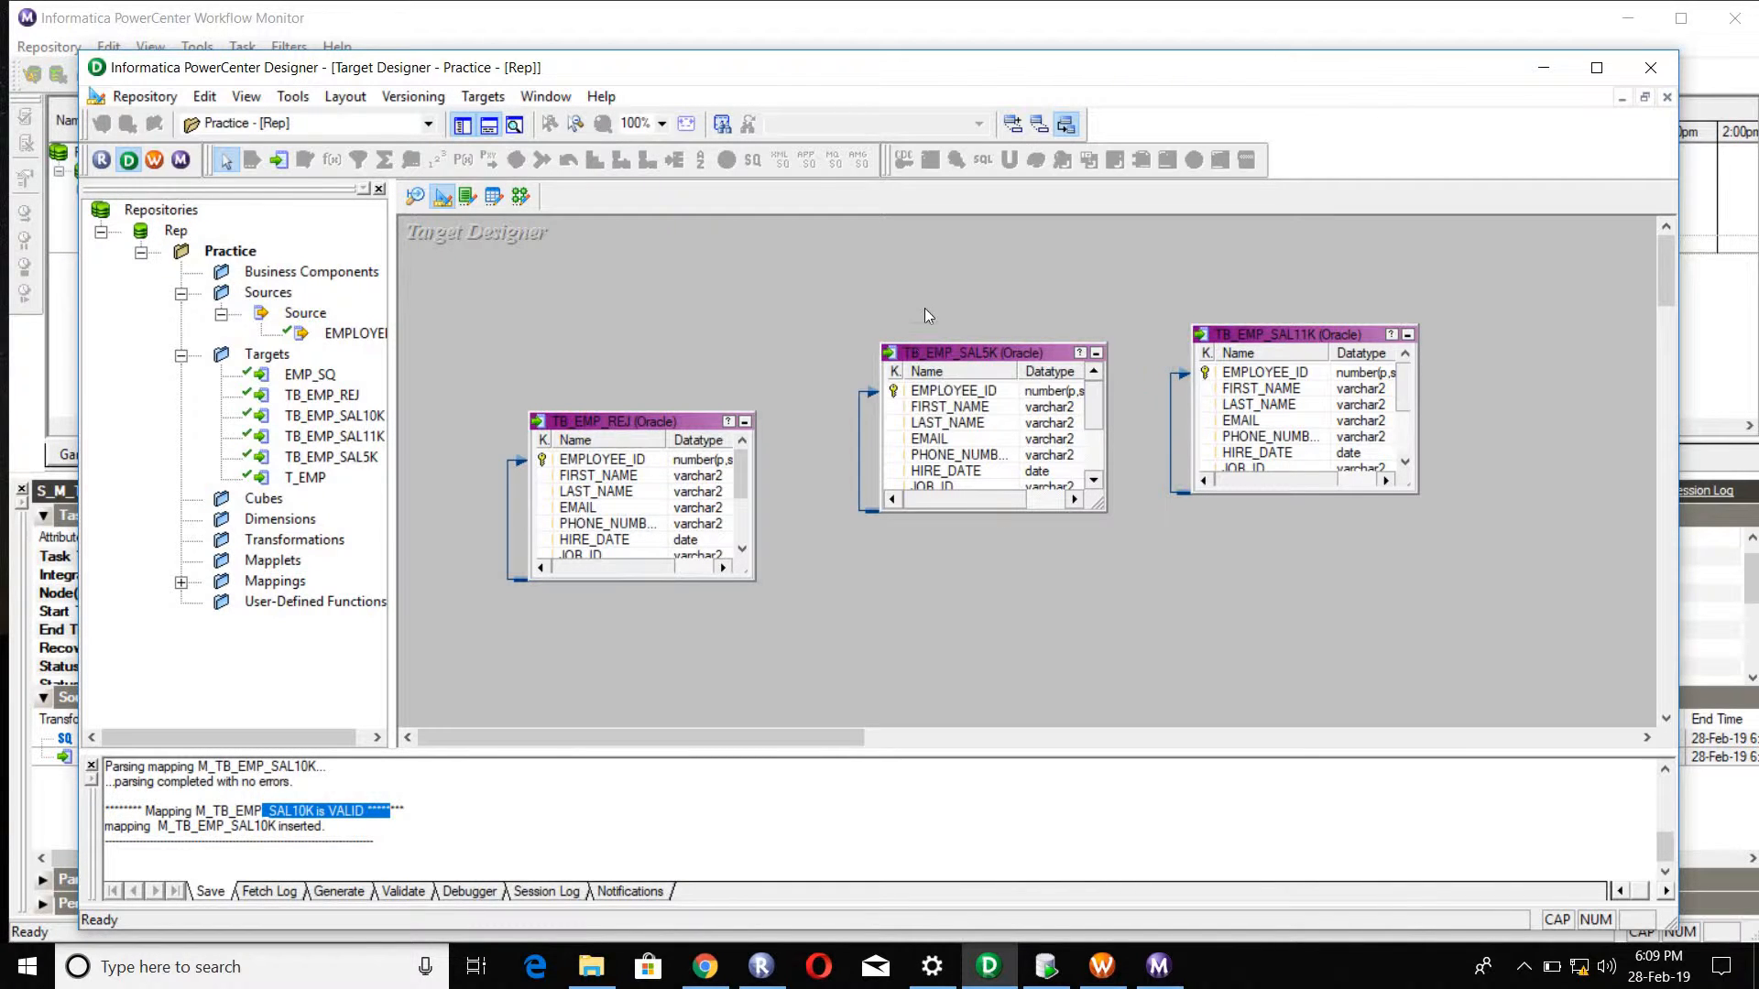
# Step: Save the new targets TB_EMP_SAL5K, TB_EMP_SAL11K and TB_EMP_REJ to the repository
pyautogui.click(964, 360)
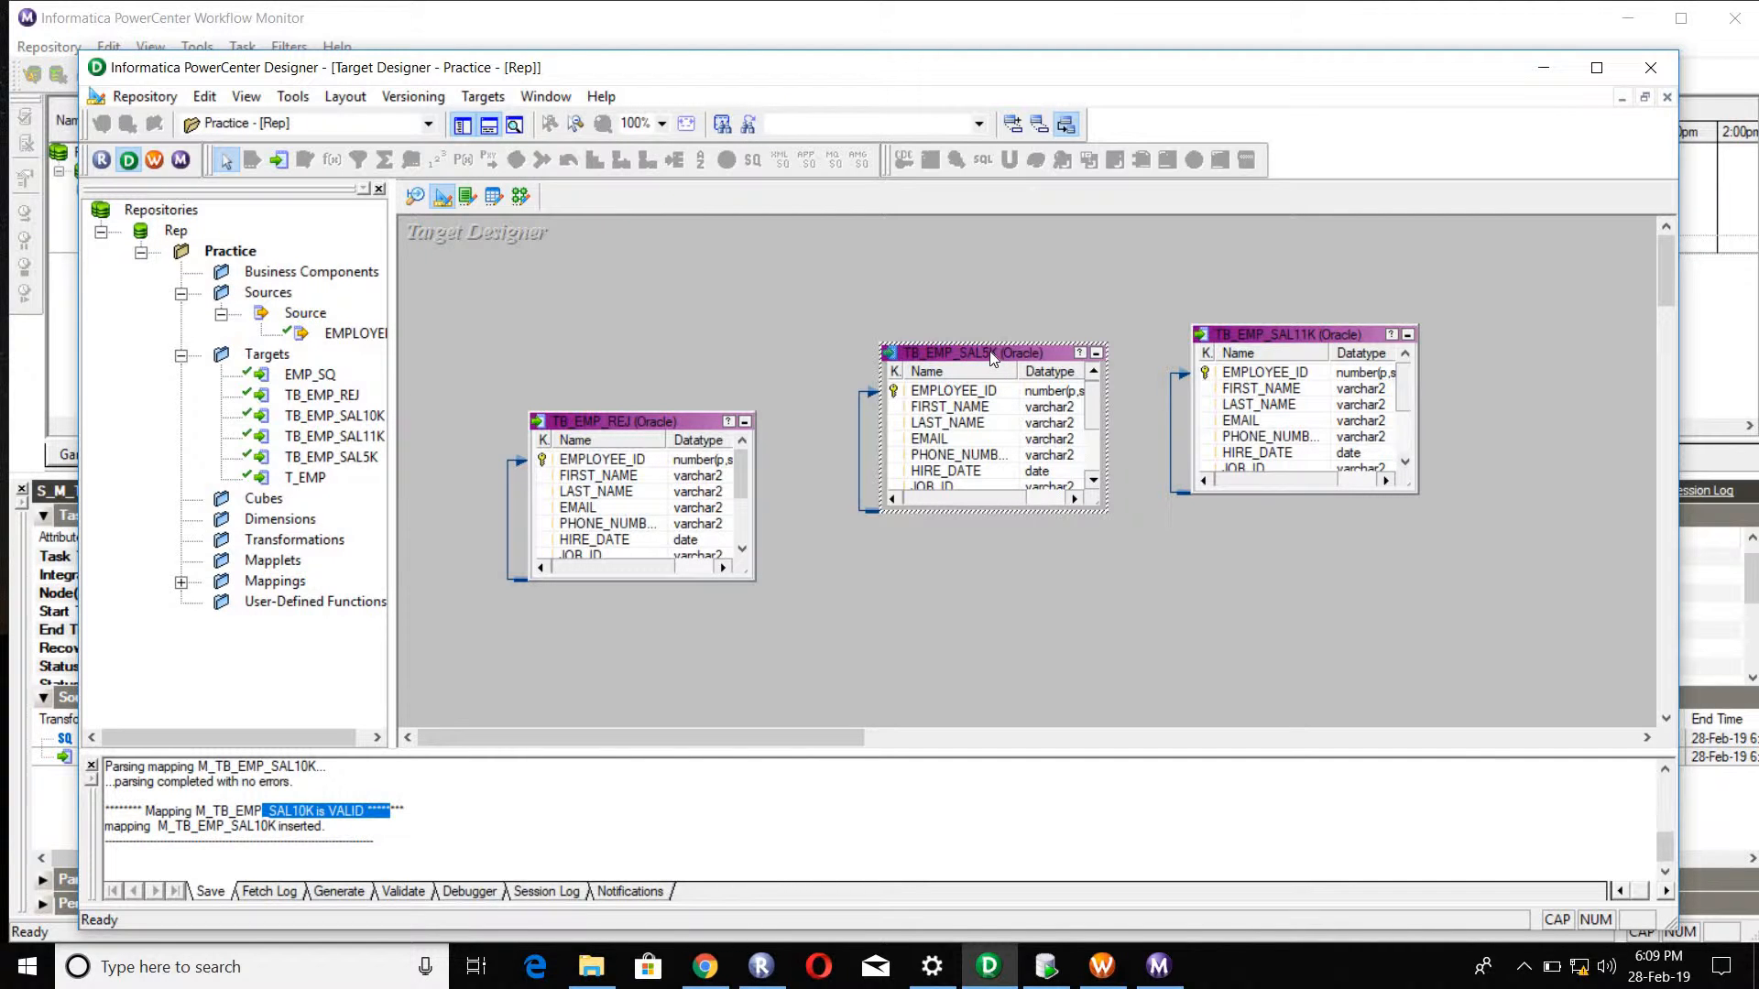
pyautogui.click(1245, 338)
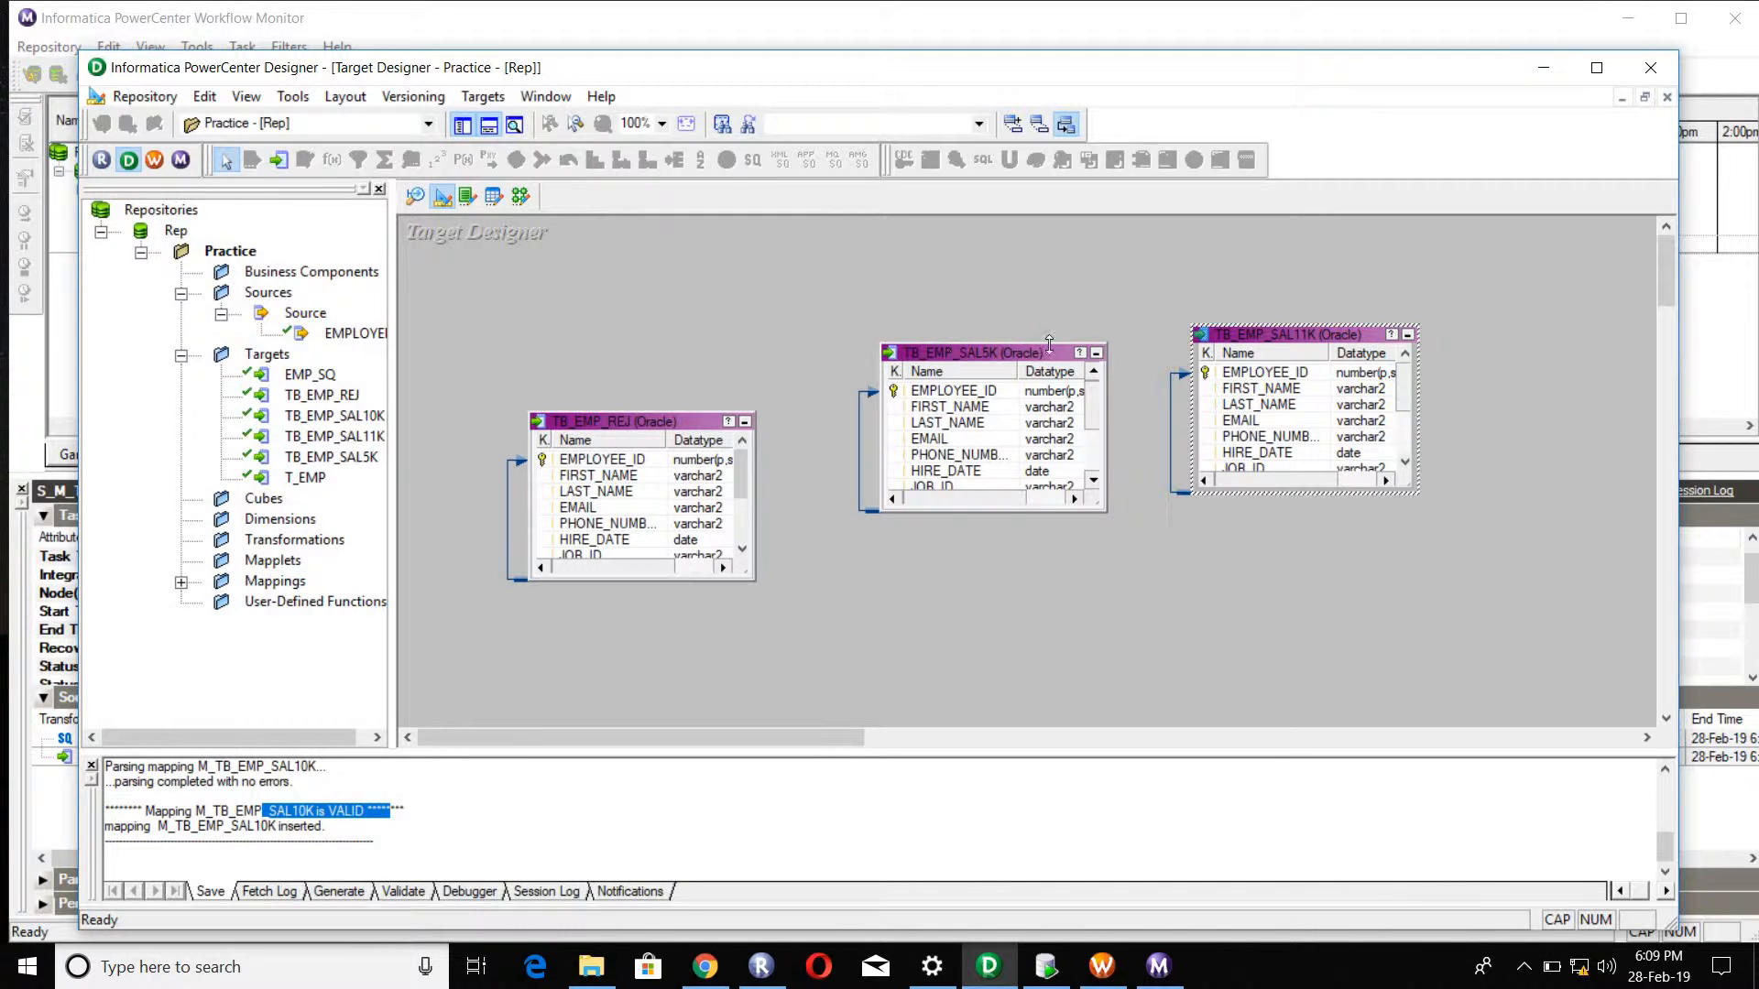
pyautogui.click(1005, 360)
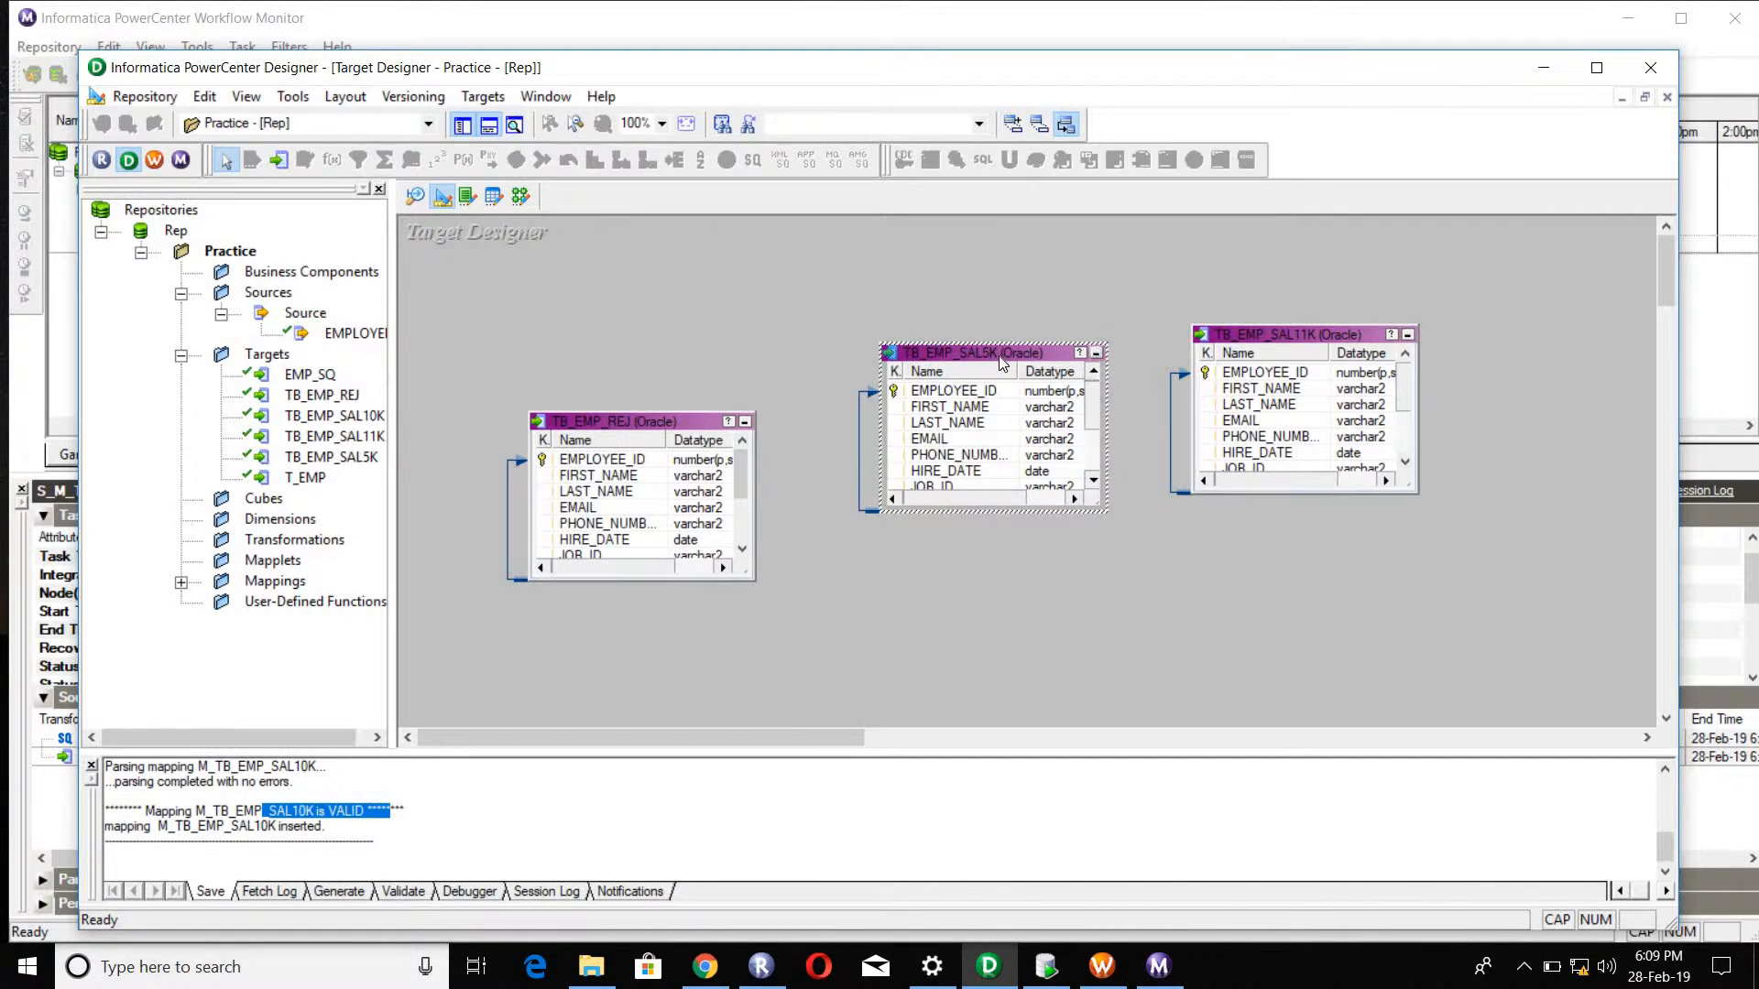
pyautogui.click(639, 427)
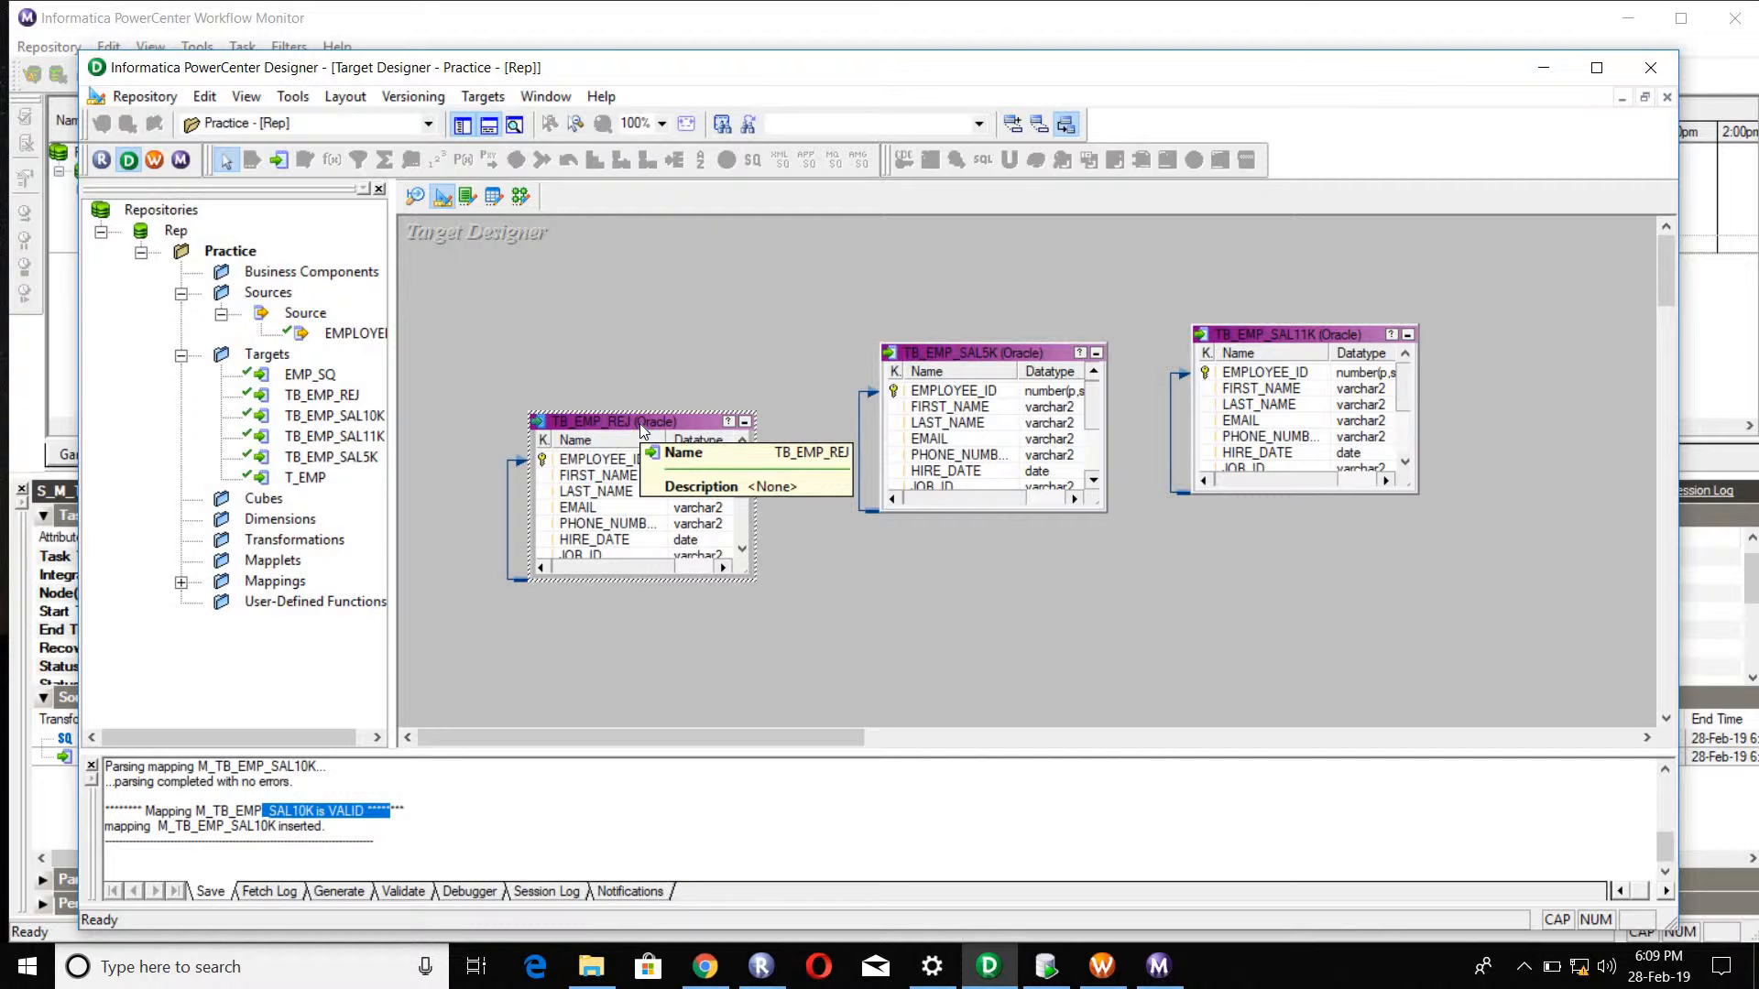
pyautogui.hotkey('ctrl', 's')
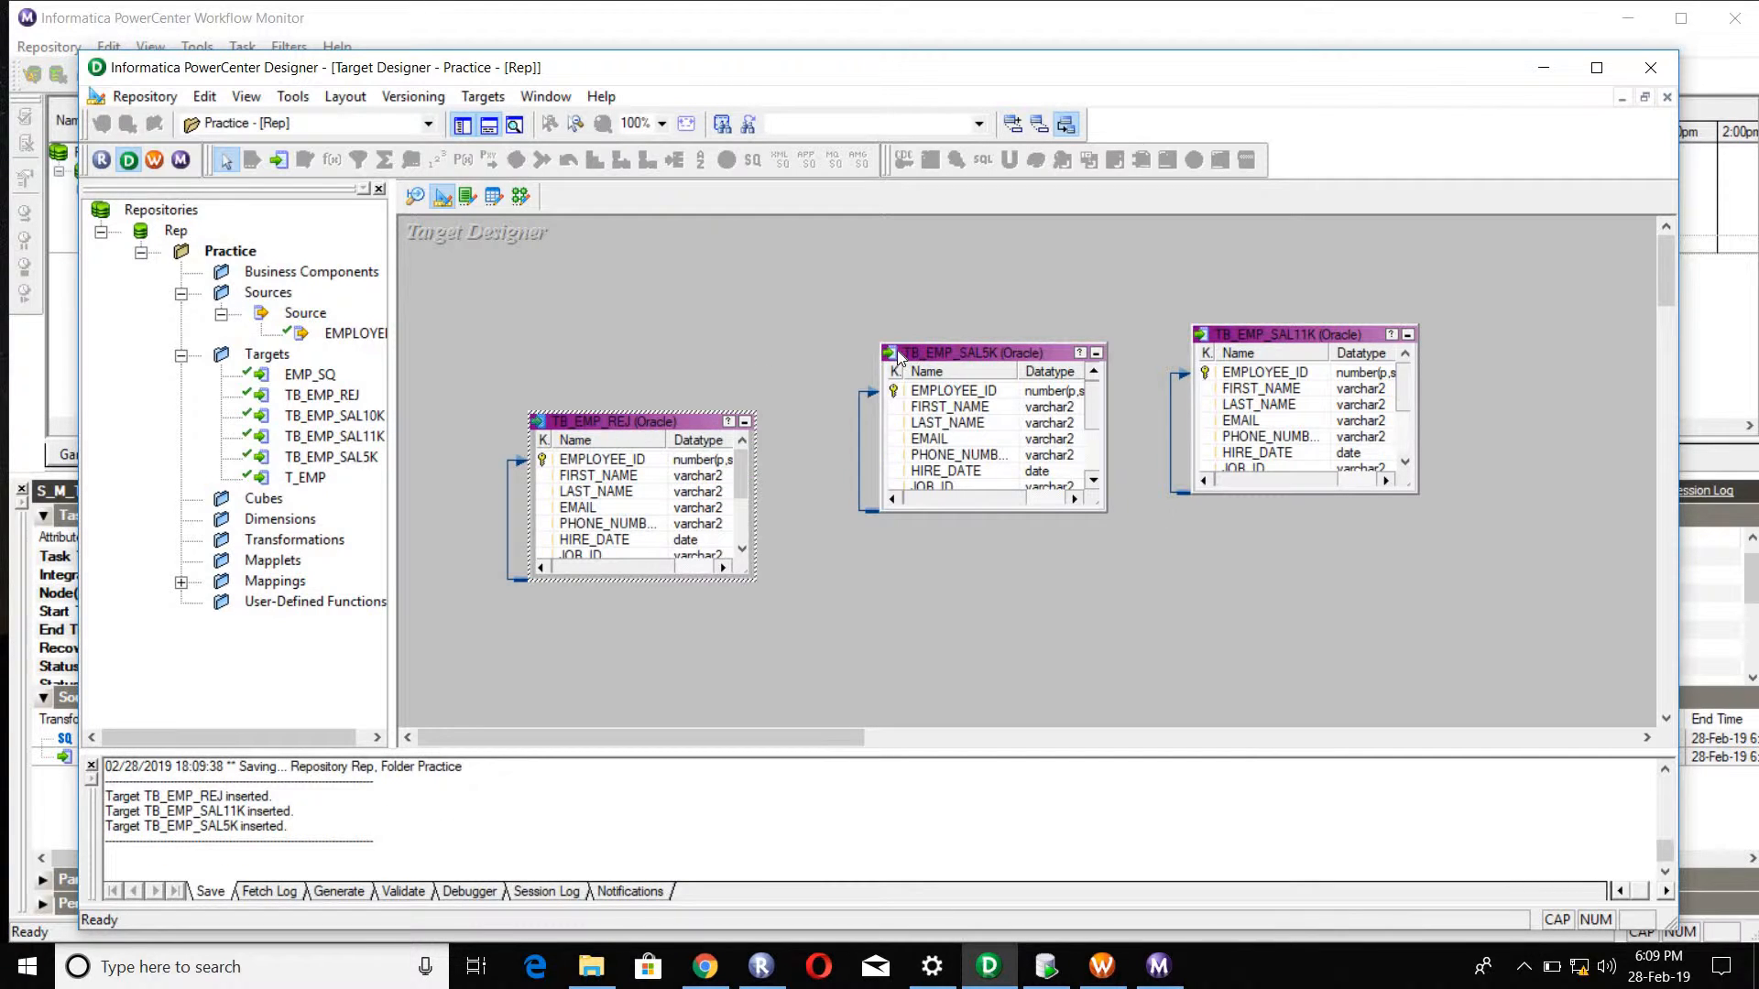
# Step: Generate and execute SQL for all target tables with the Drop table option enabled, overwriting MKTABLES.SQL
pyautogui.click(907, 355)
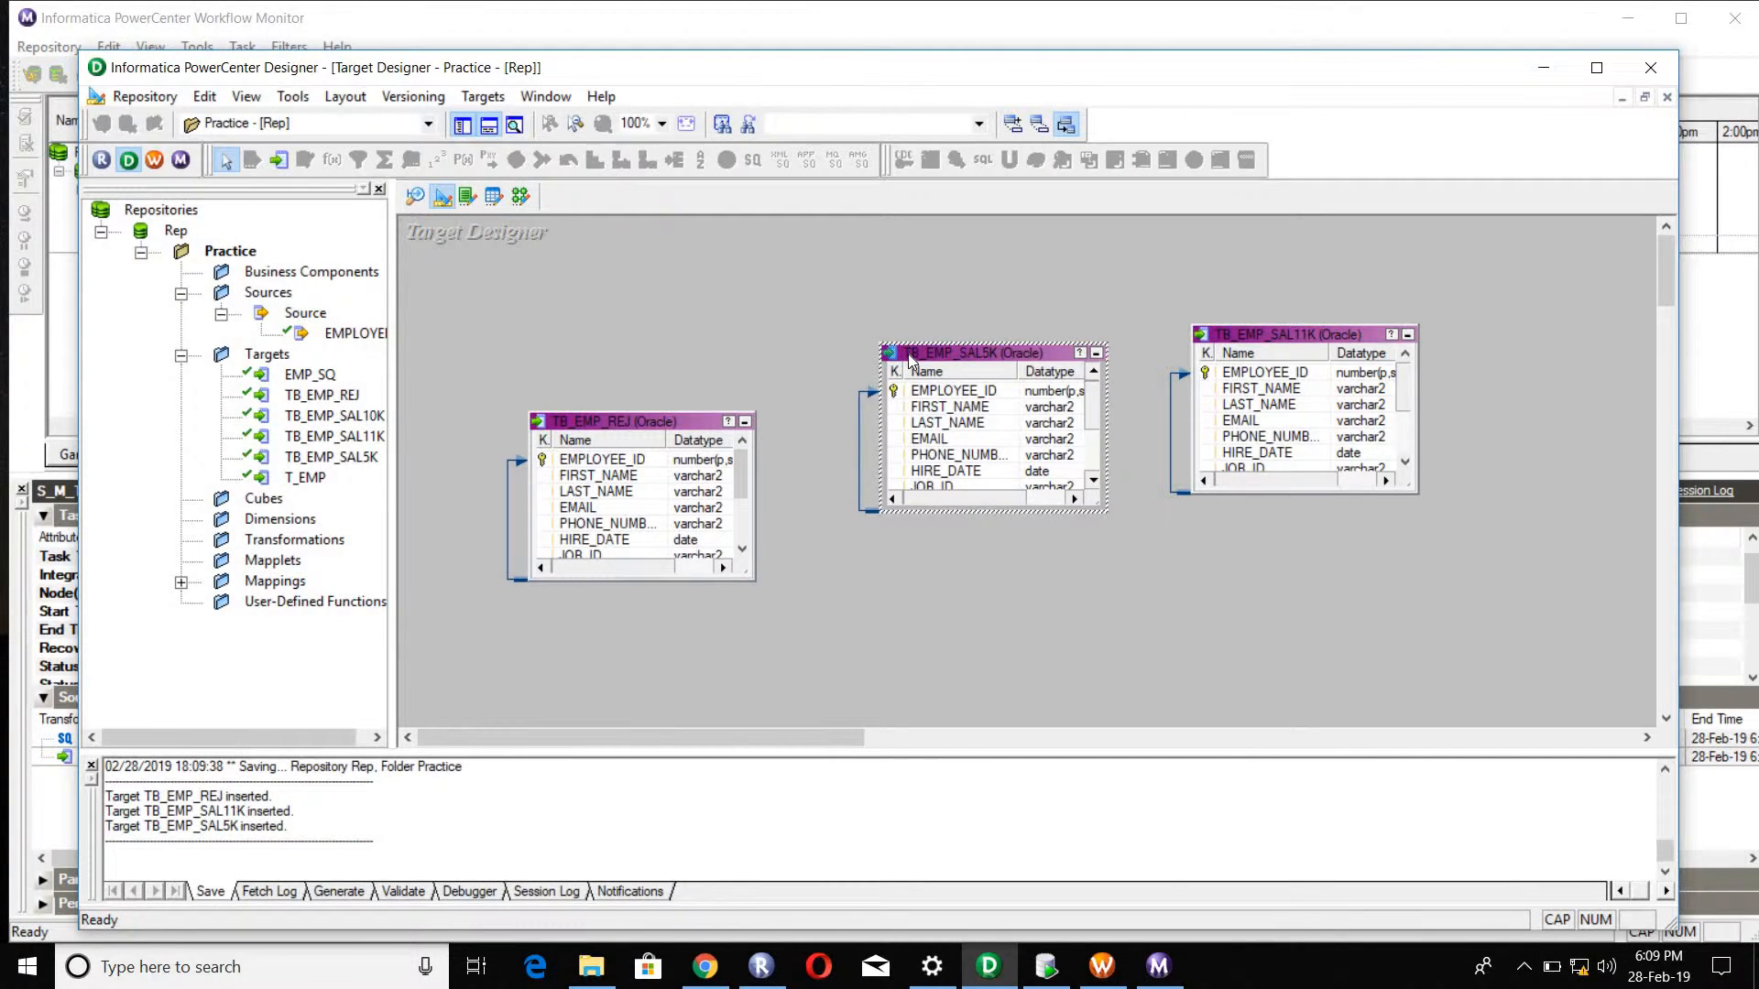
pyautogui.hotkey('ctrl', 'a')
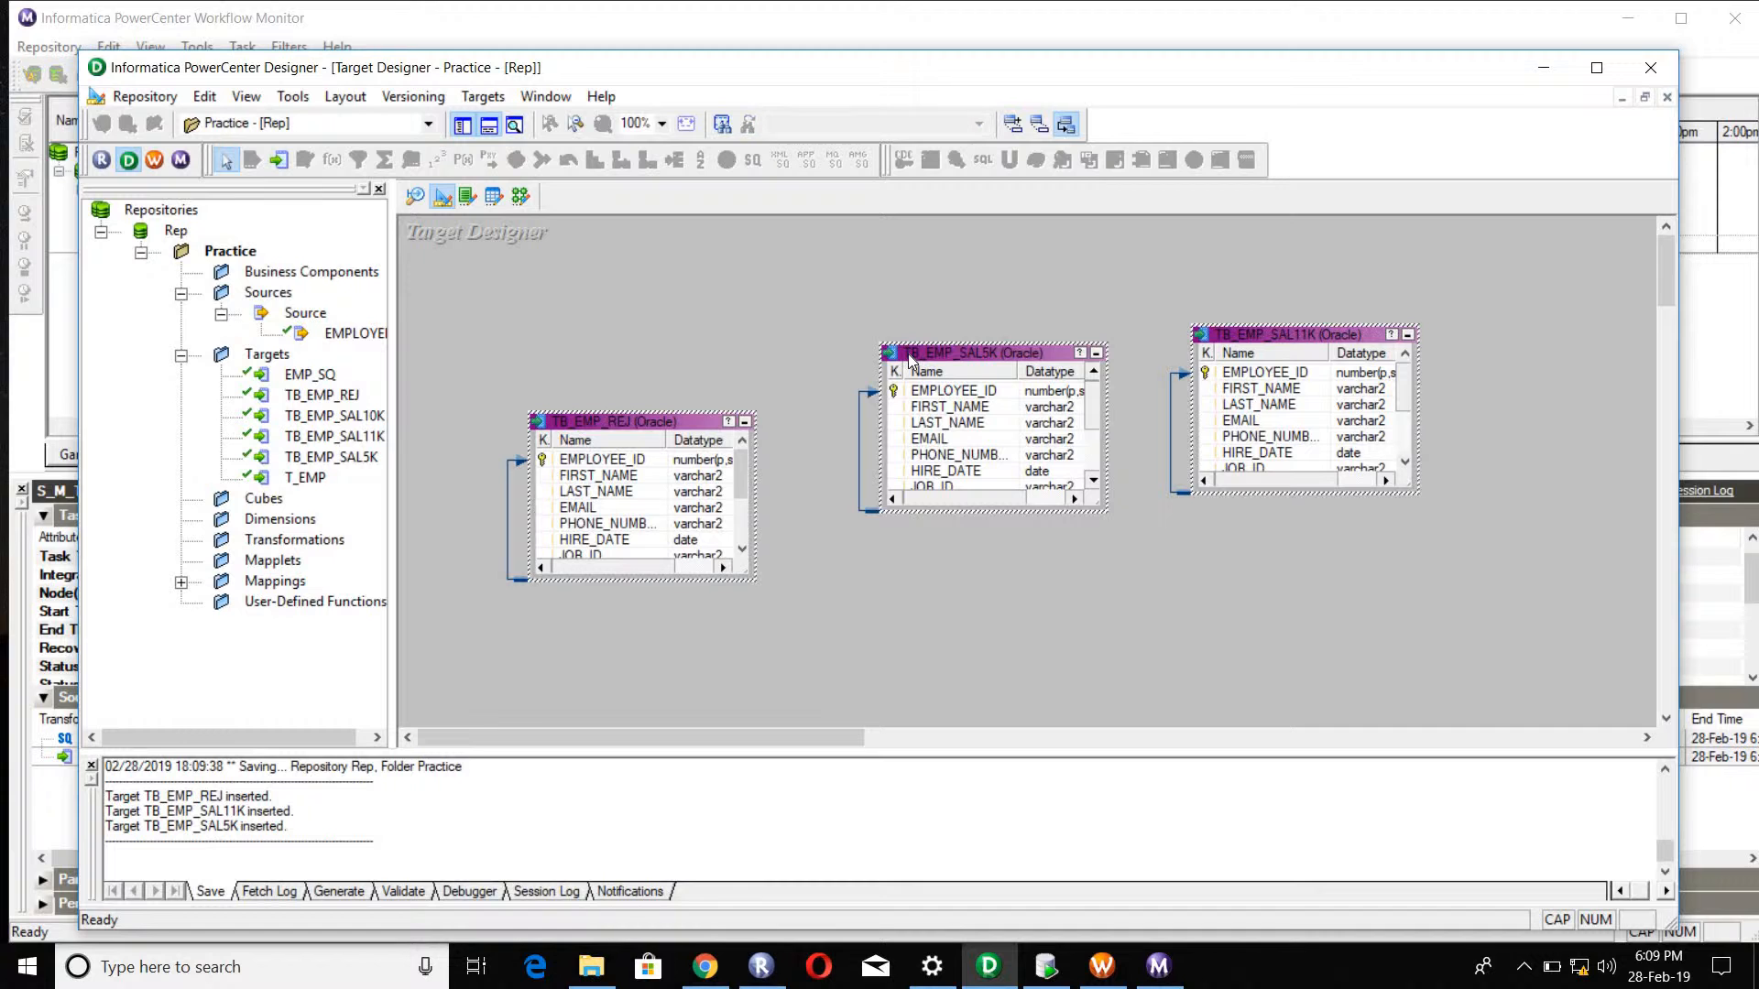
pyautogui.click(497, 101)
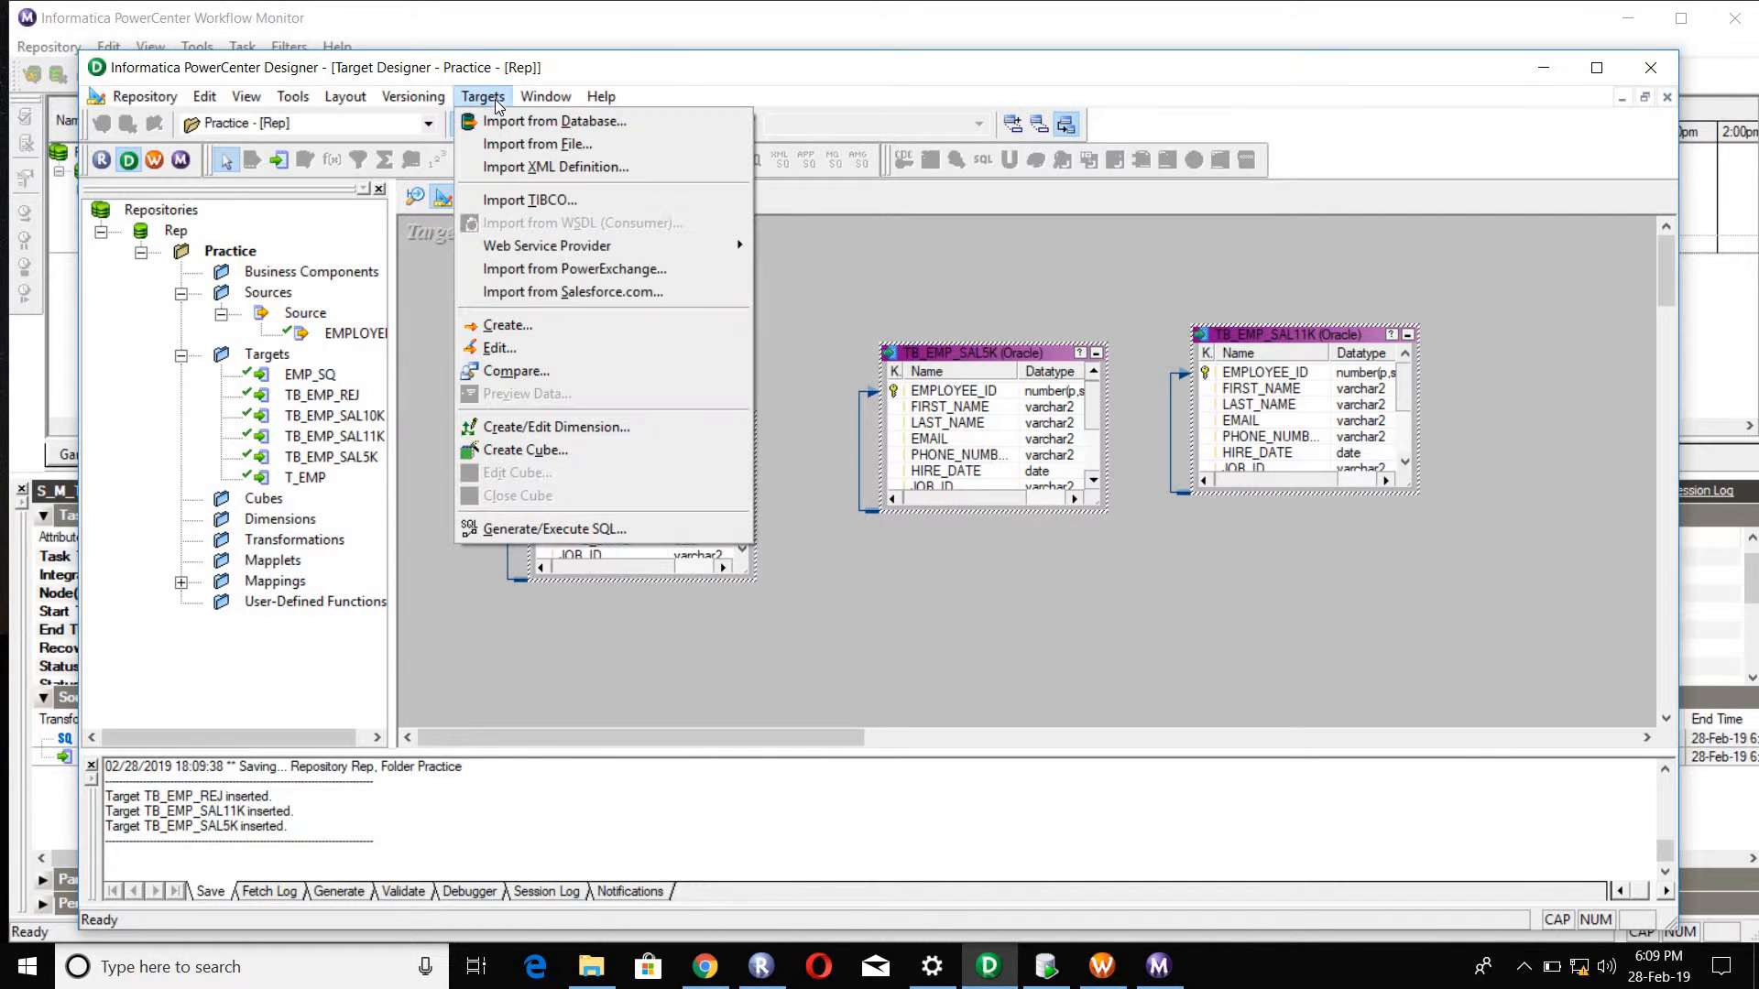
pyautogui.click(565, 532)
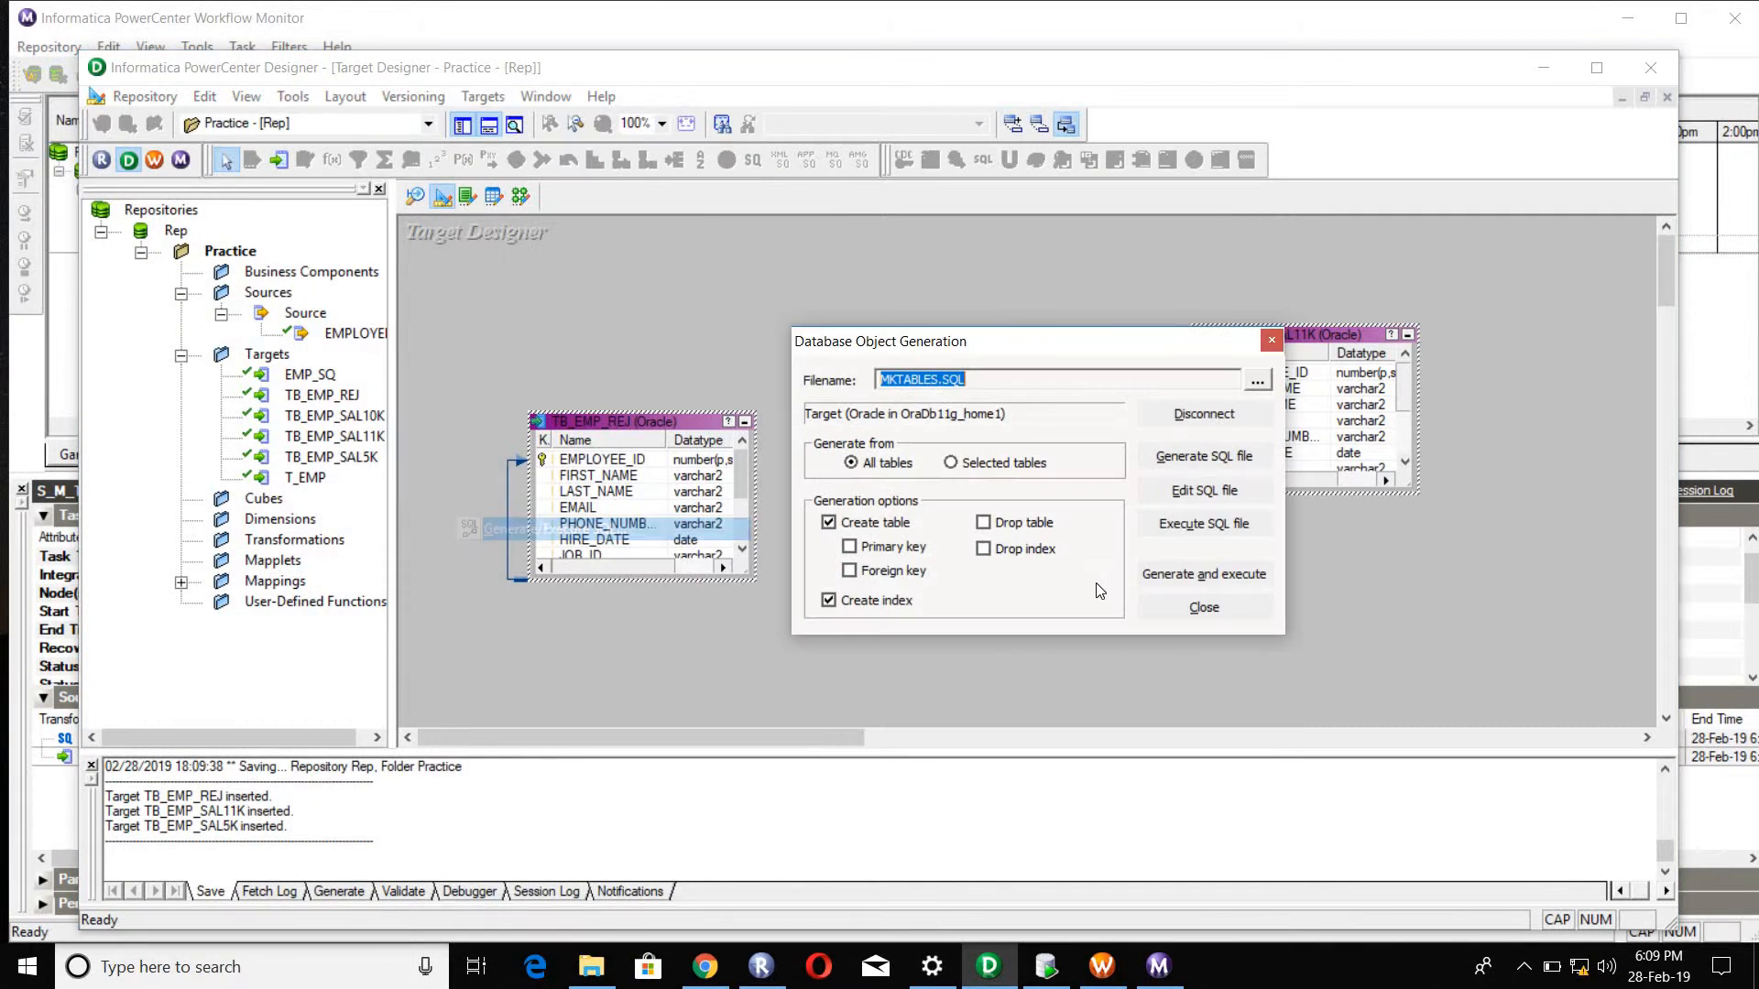
pyautogui.click(985, 524)
pyautogui.click(1182, 577)
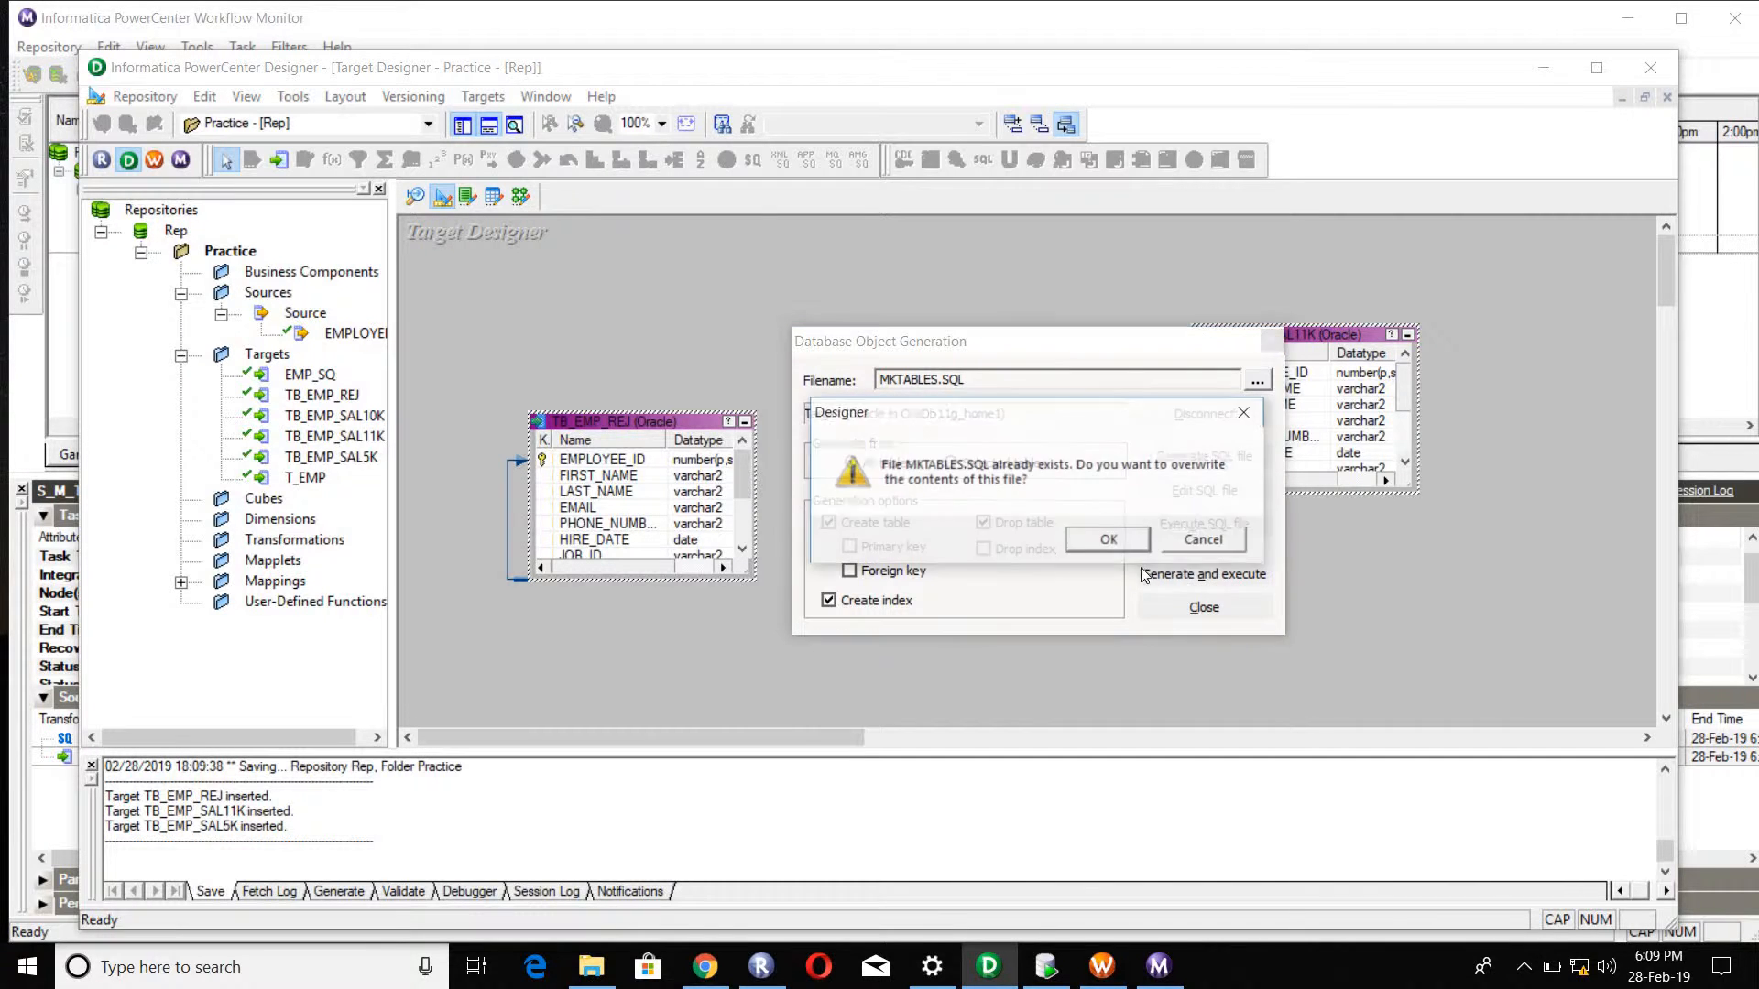
pyautogui.click(1116, 543)
pyautogui.click(1188, 607)
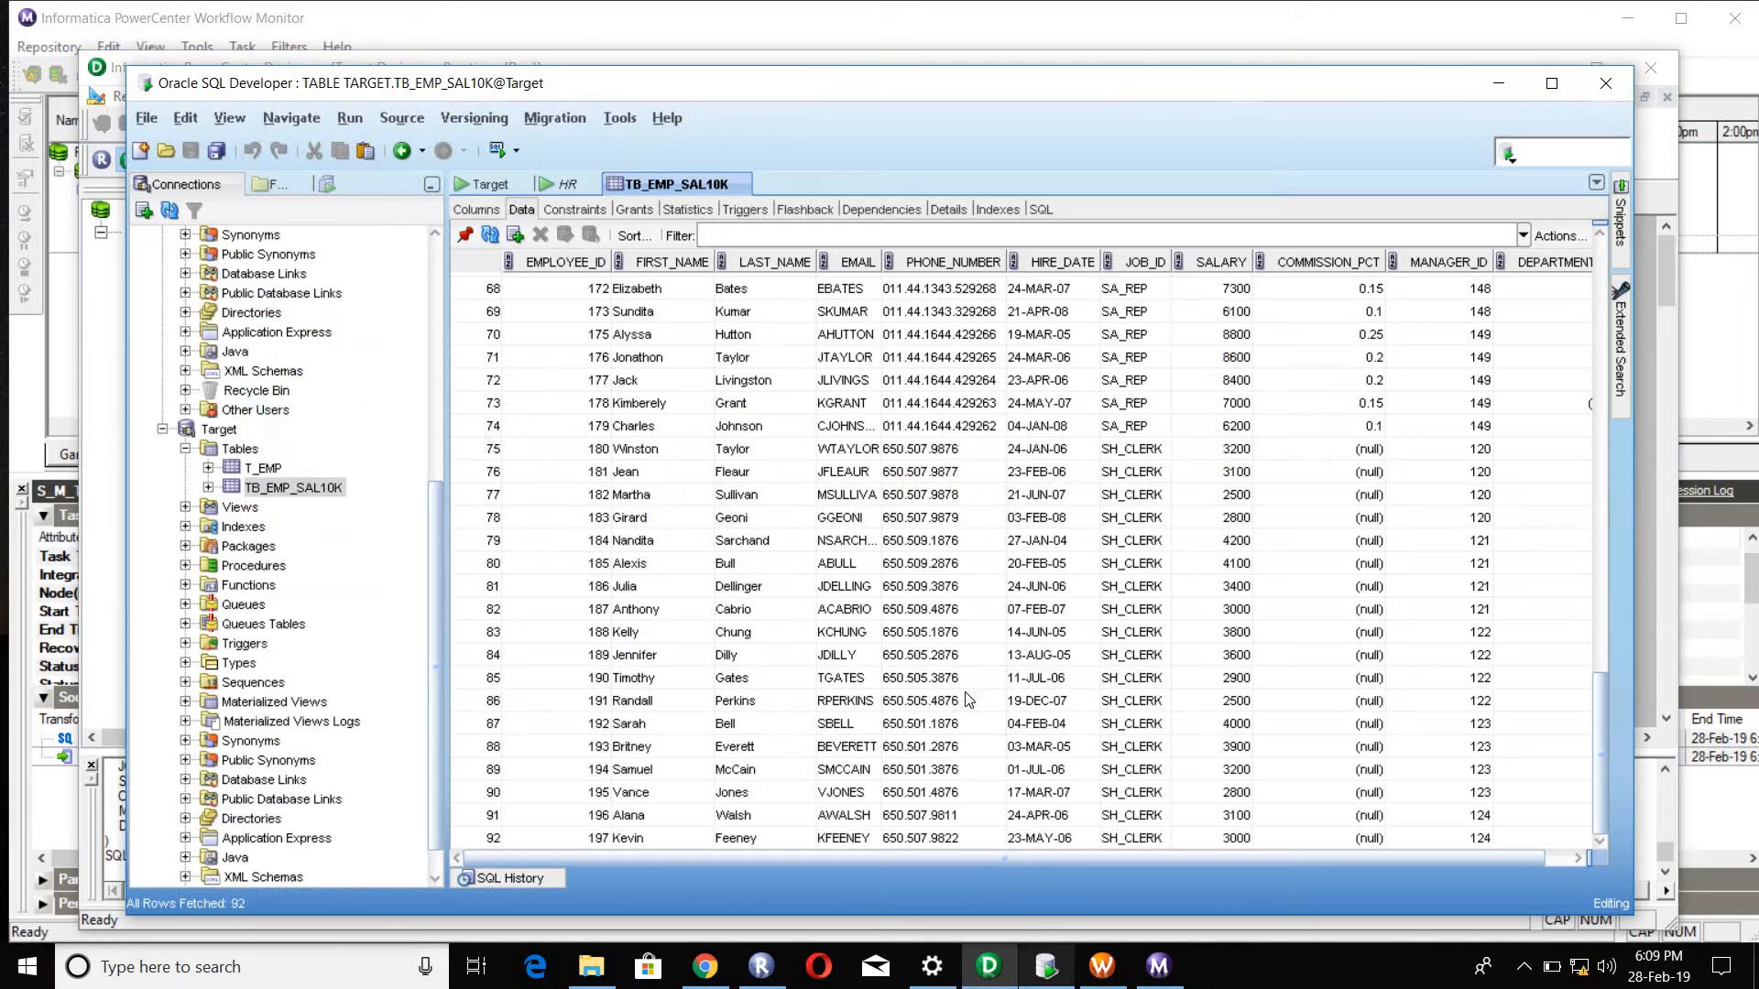
# Step: Switch to Oracle SQL Developer, refresh the Target connection's tables and inspect the data of TB_EMP_SAL11K and TB_EMP_SAL5K
pyautogui.click(1045, 966)
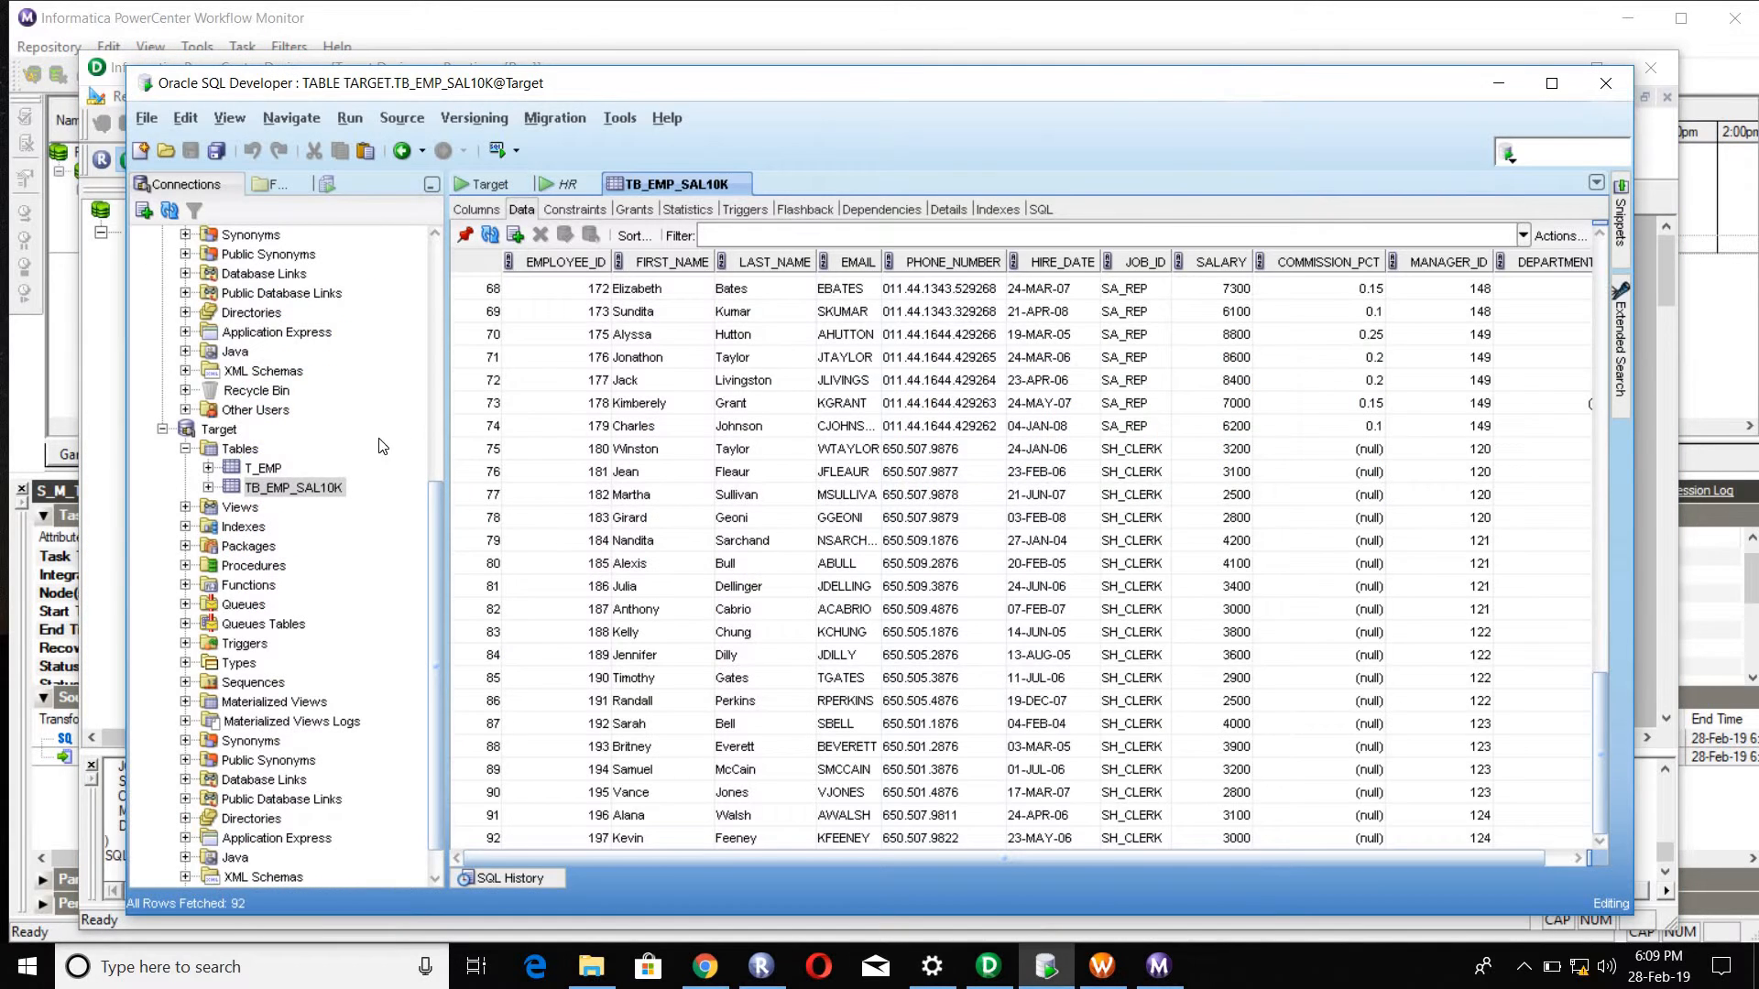
pyautogui.rightClick(244, 450)
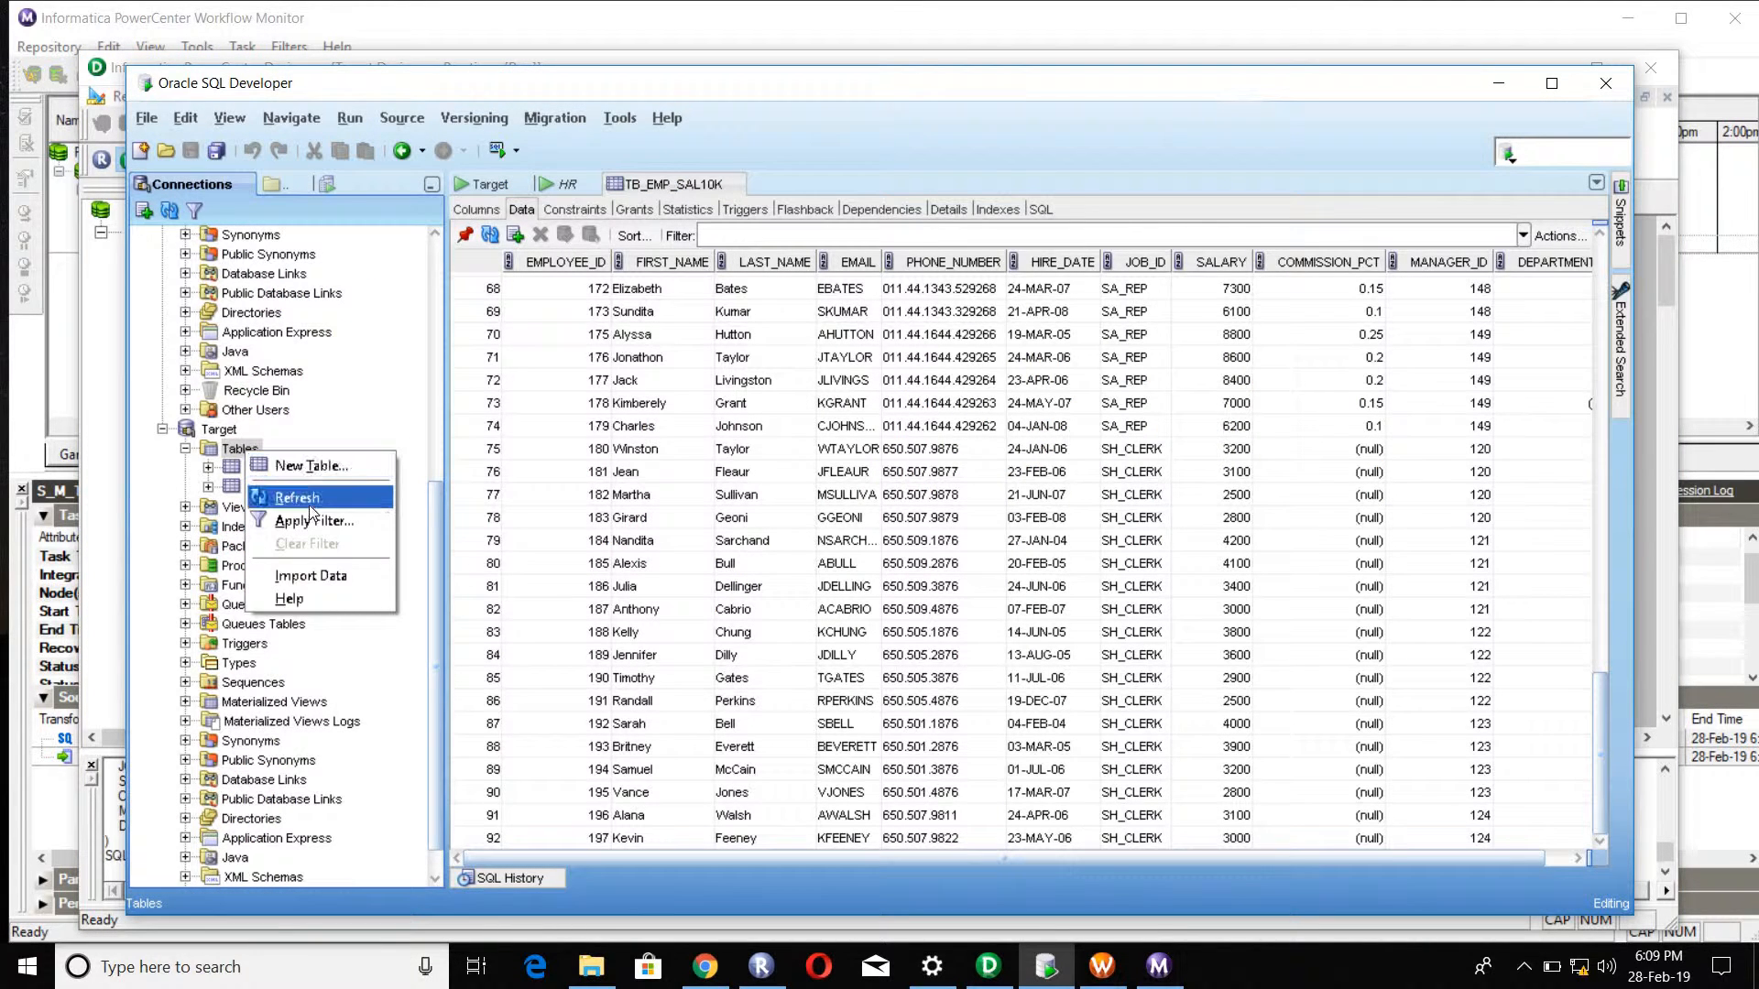
pyautogui.click(310, 500)
pyautogui.click(316, 522)
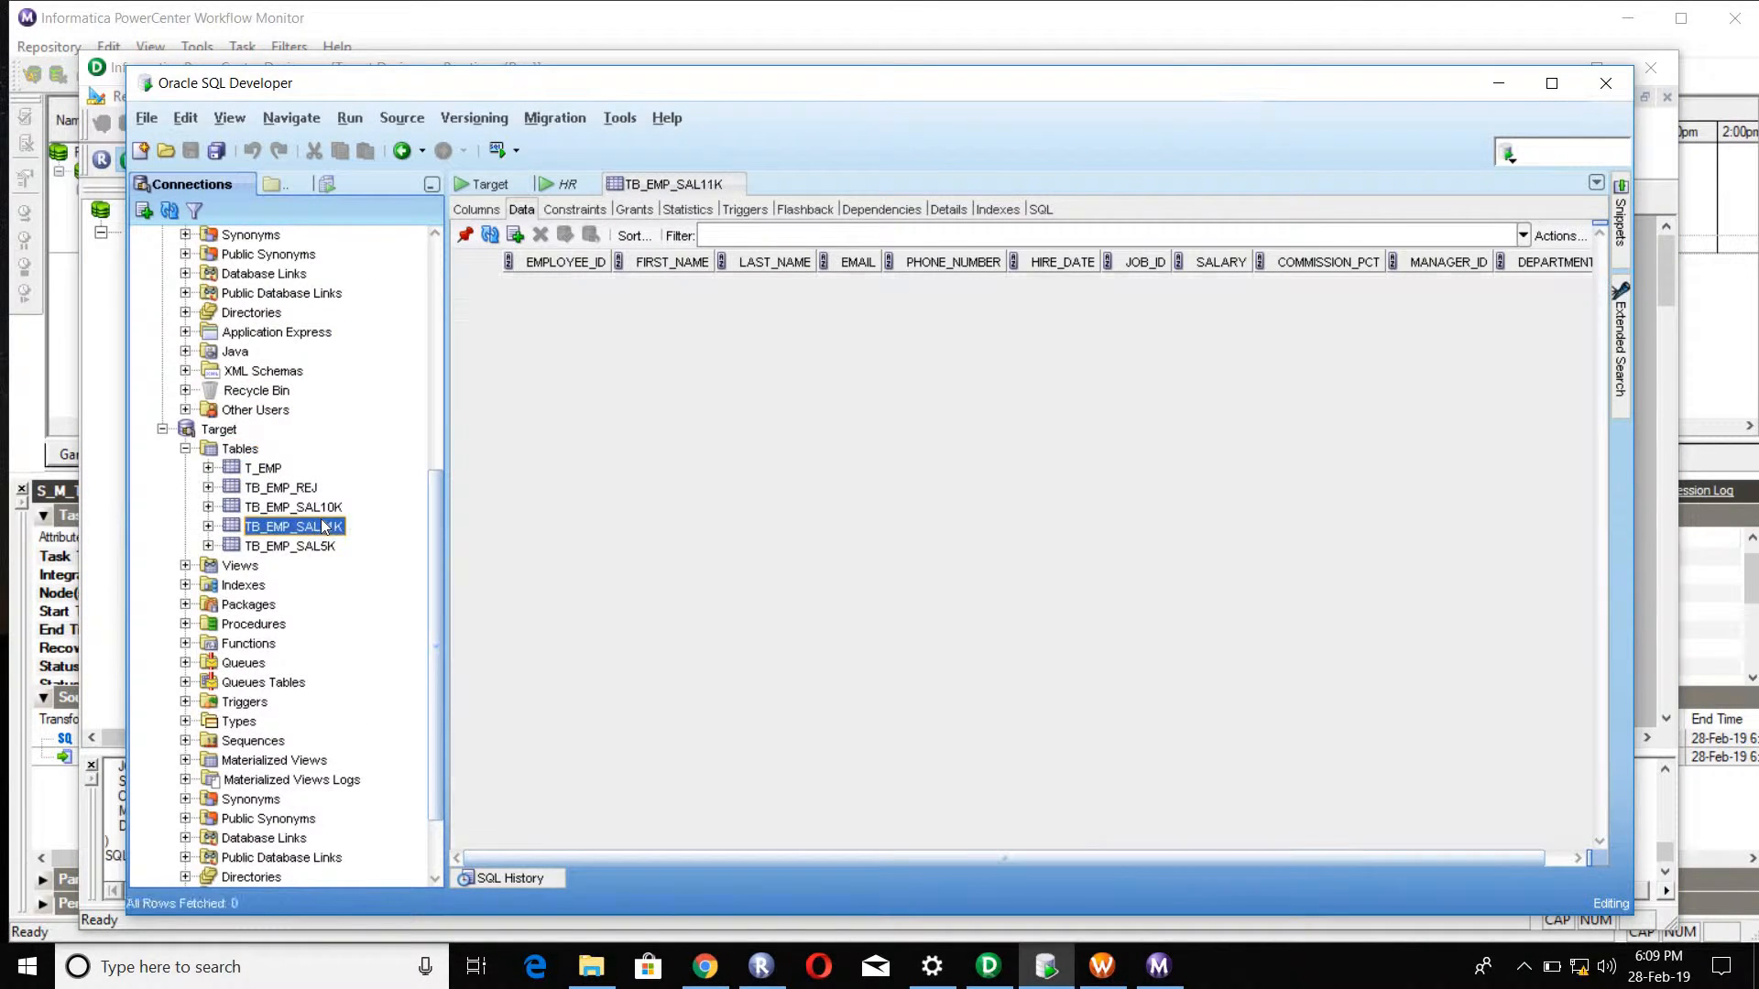
pyautogui.click(321, 507)
pyautogui.click(316, 546)
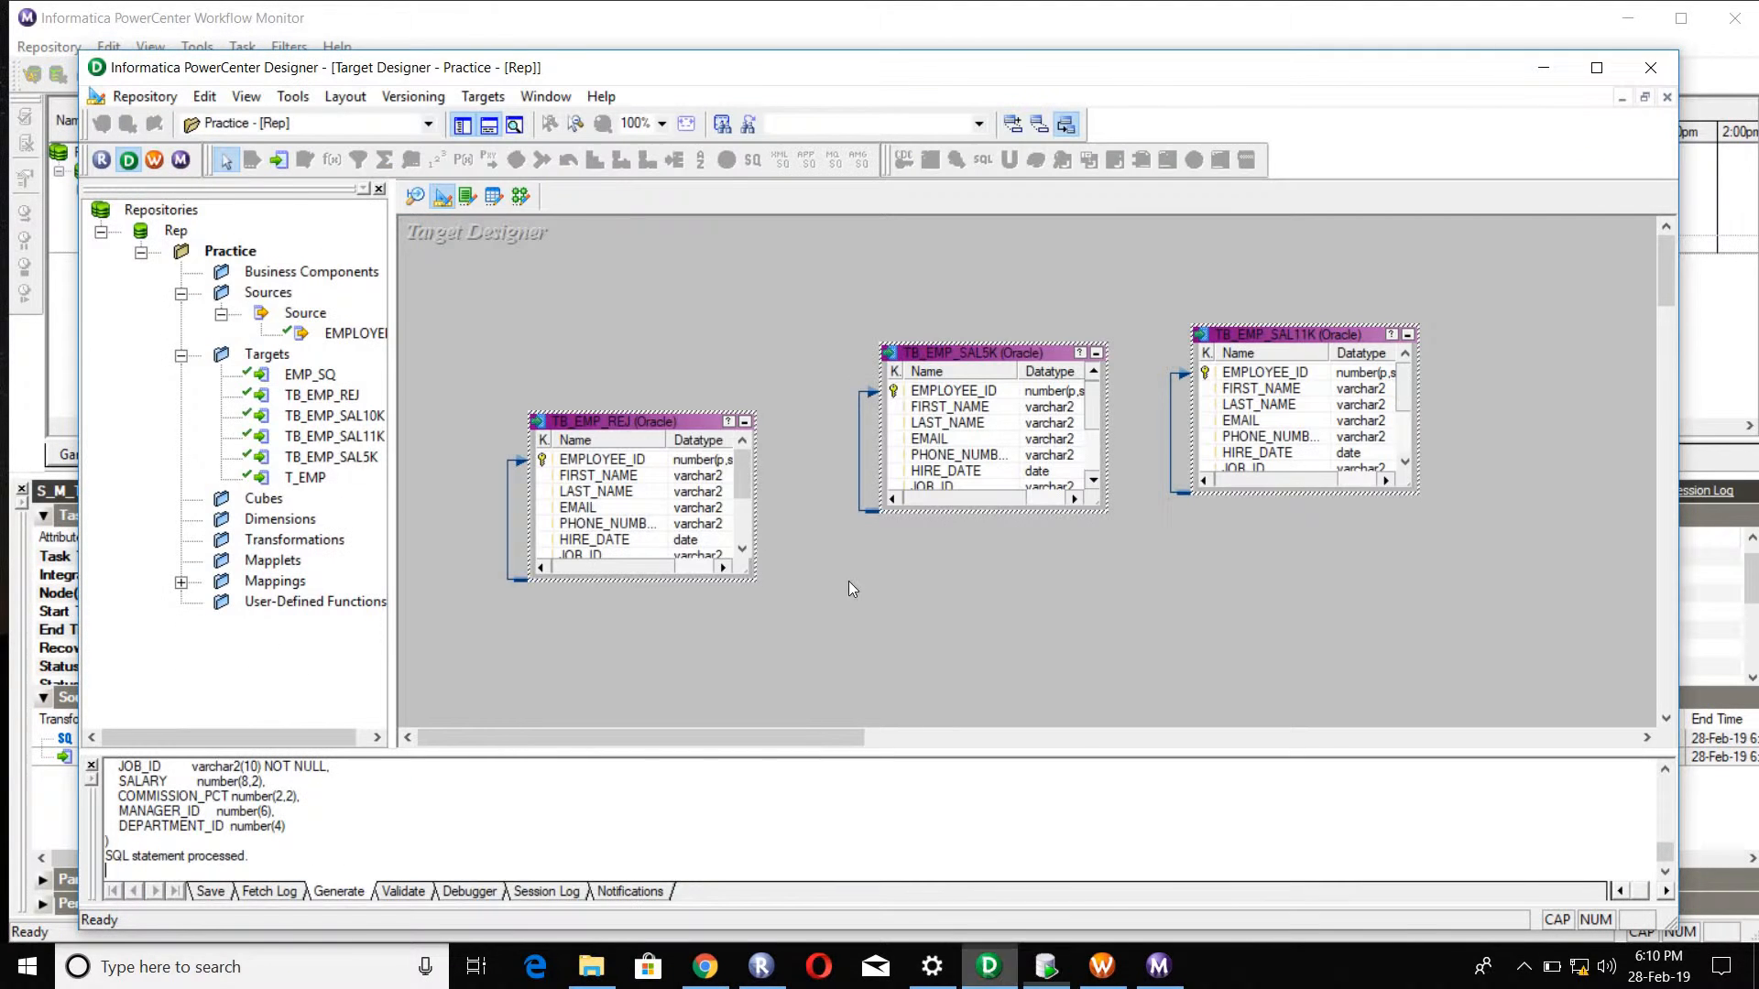
# Step: Switch back to PowerCenter Designer and create a new mapping named M_TB_EMP_ROUTE in the Mapping Designer
pyautogui.click(989, 966)
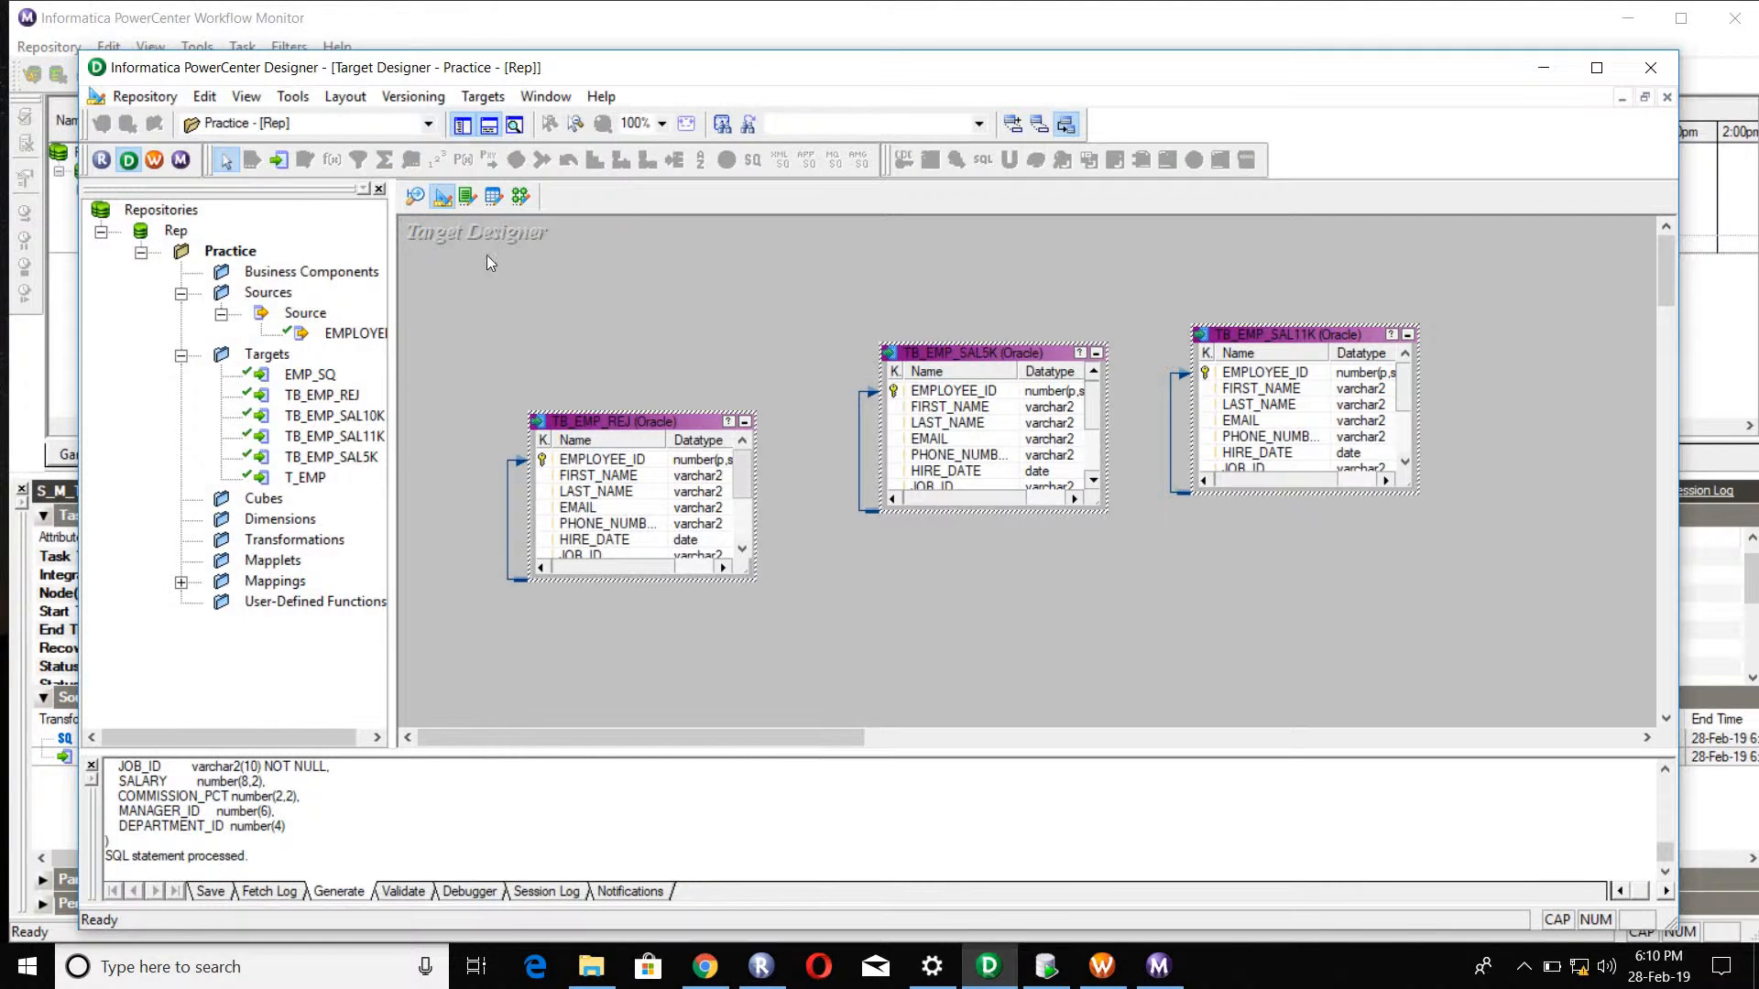
pyautogui.click(520, 196)
pyautogui.click(491, 96)
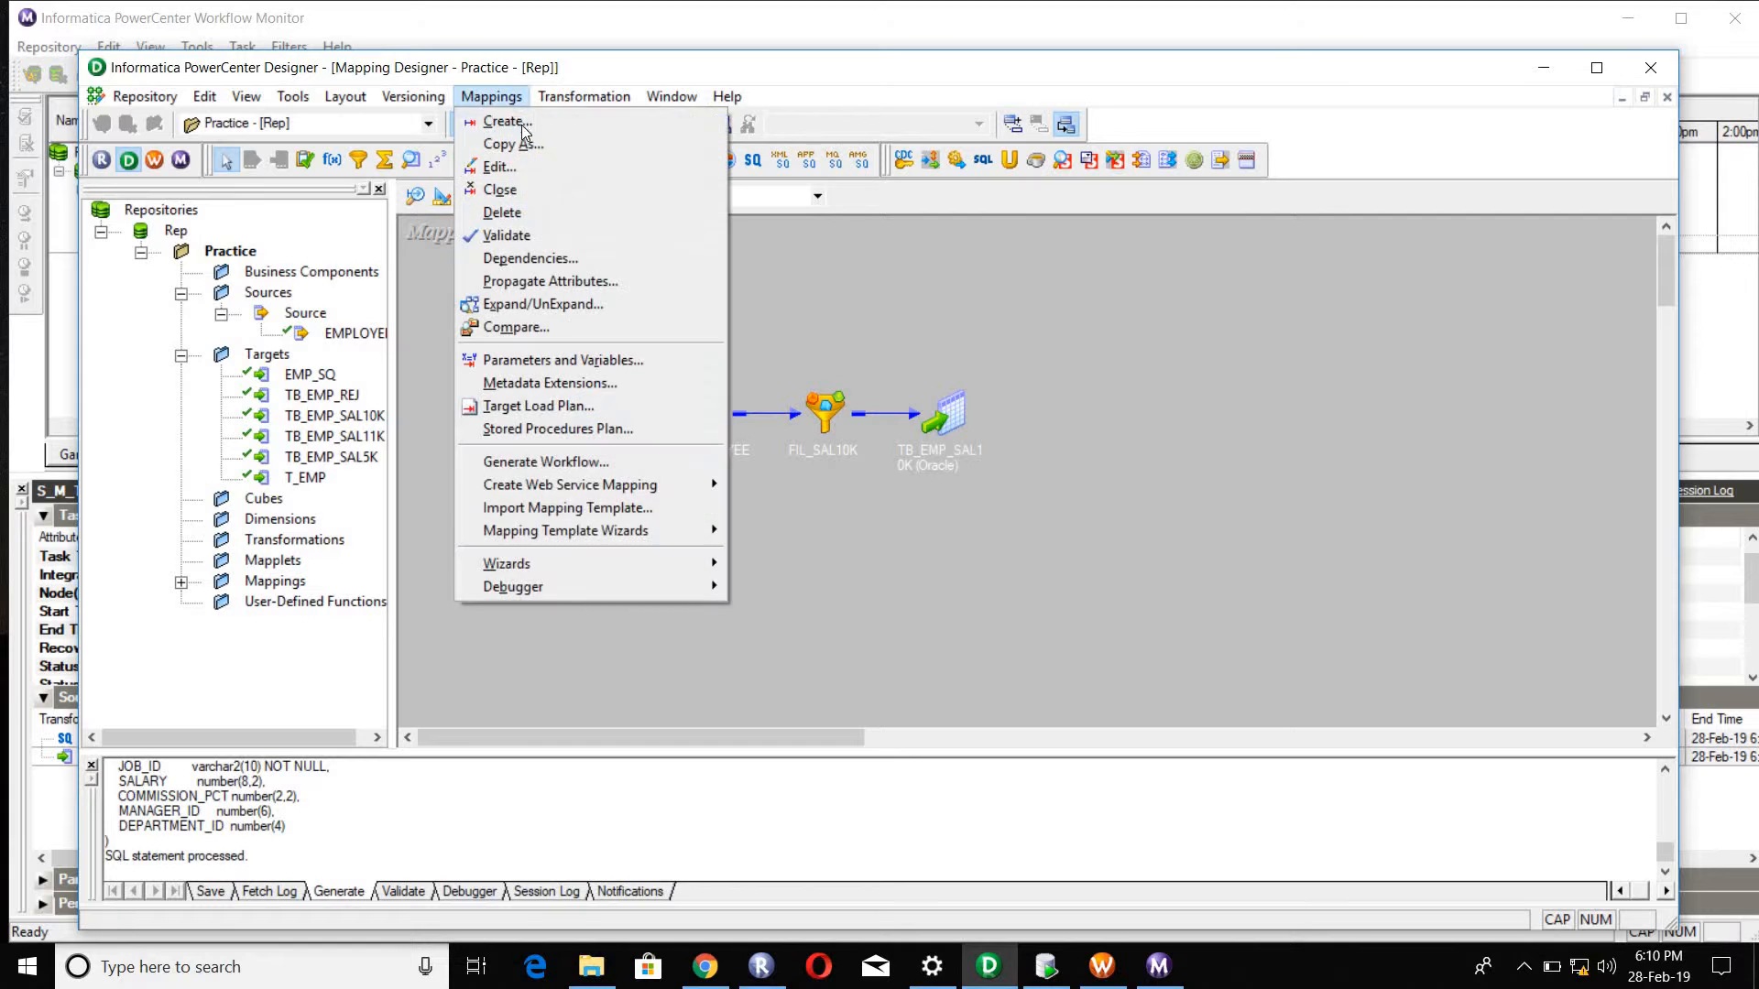
pyautogui.click(521, 125)
pyautogui.write('M_')
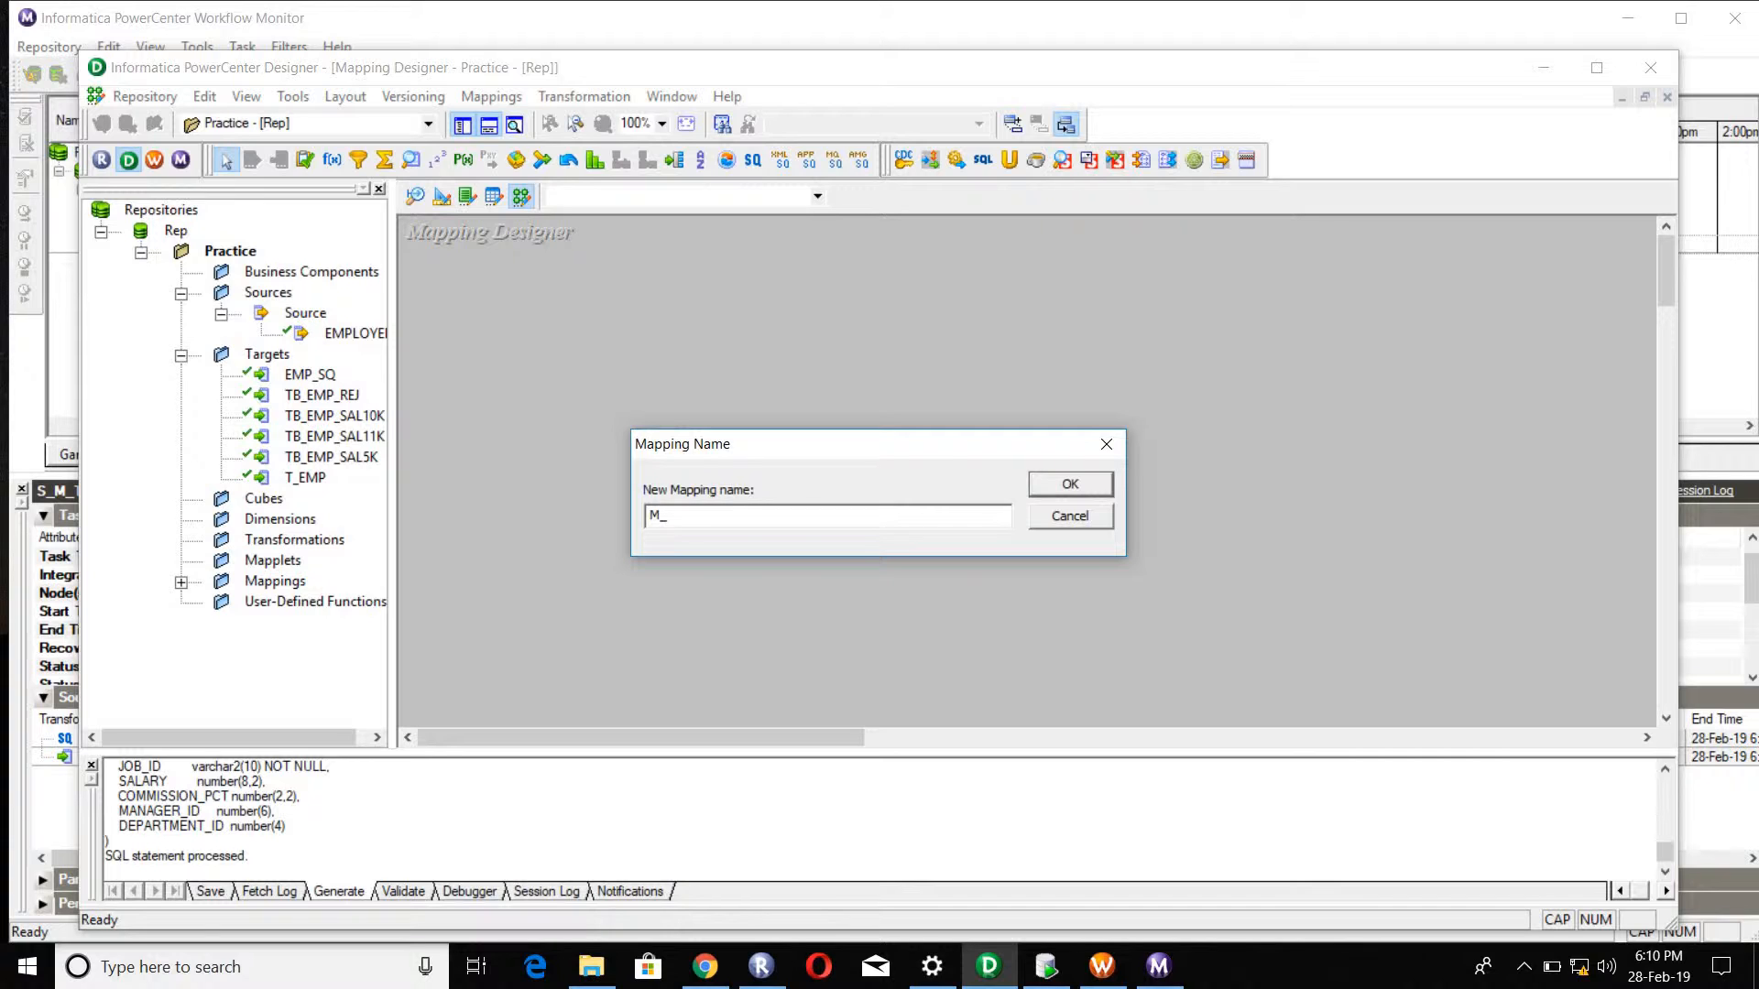
pyautogui.write('EMP')
pyautogui.press('BackSpace')
pyautogui.press('BackSpace')
pyautogui.press('BackSpace')
pyautogui.write('TB_EMP_ROUTE')
pyautogui.click(1068, 484)
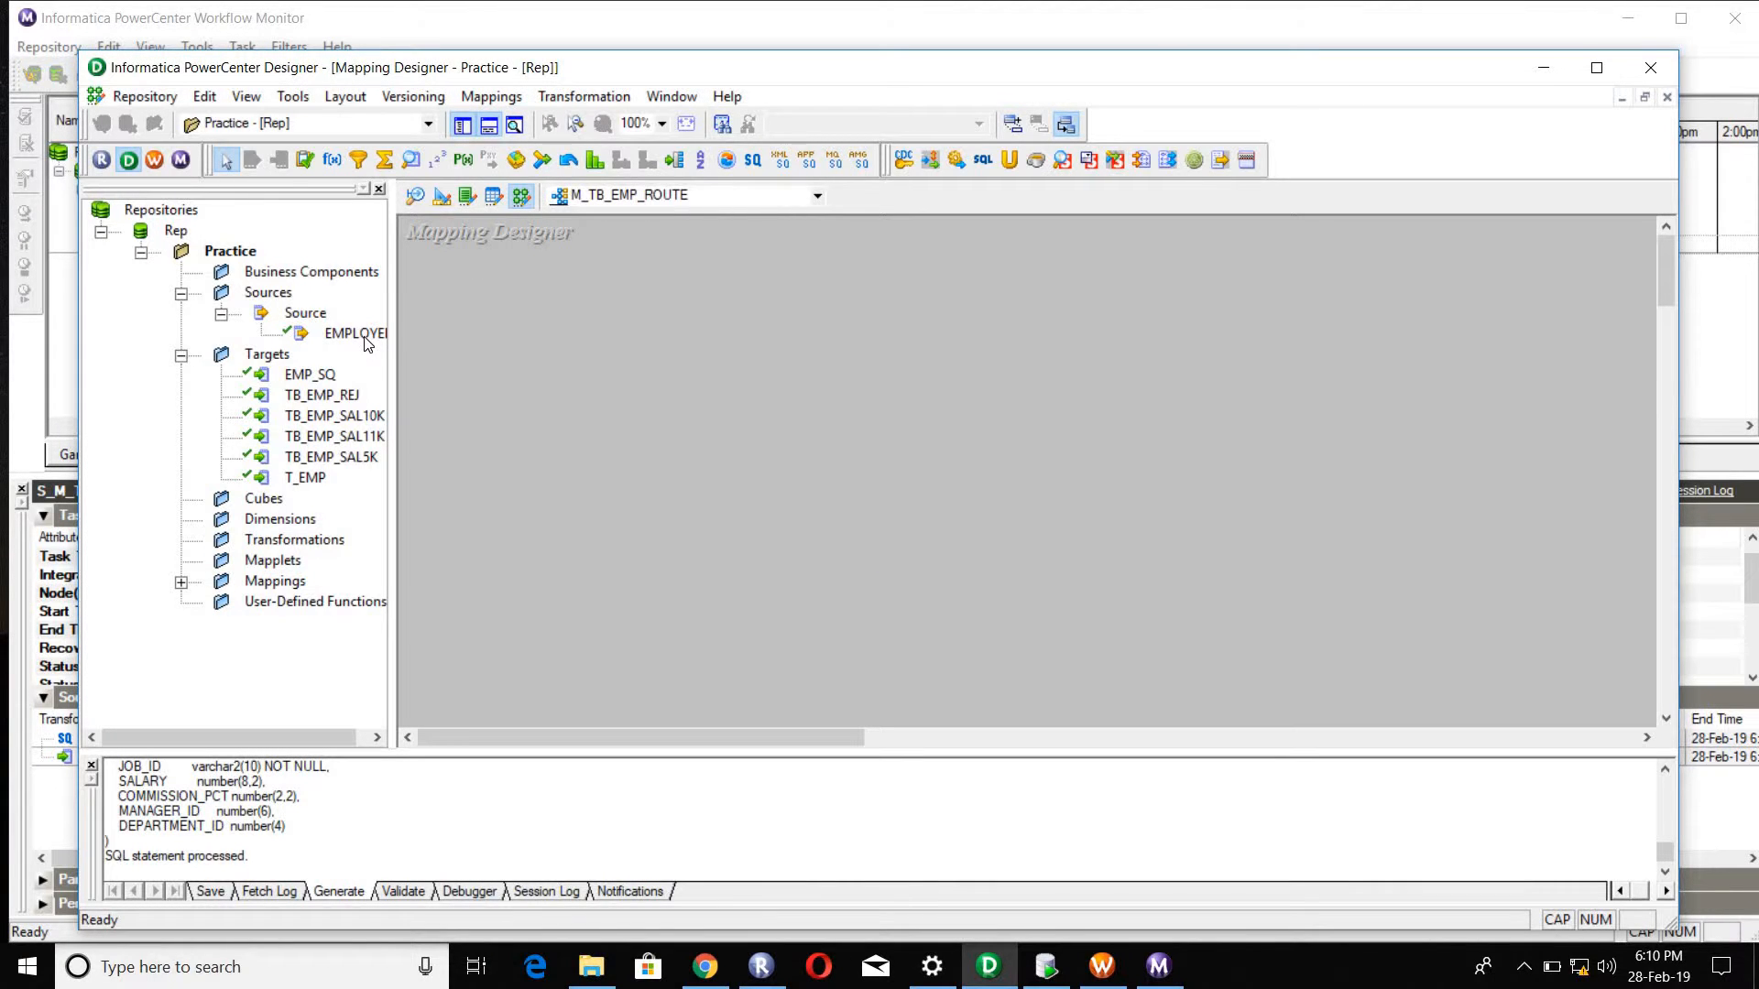
# Step: Add the EMPLOYEES source to the mapping, iconize it and place the SQ_EMPLOYEES source qualifier beside it
pyautogui.moveTo(368, 344); pyautogui.dragTo(605, 338)
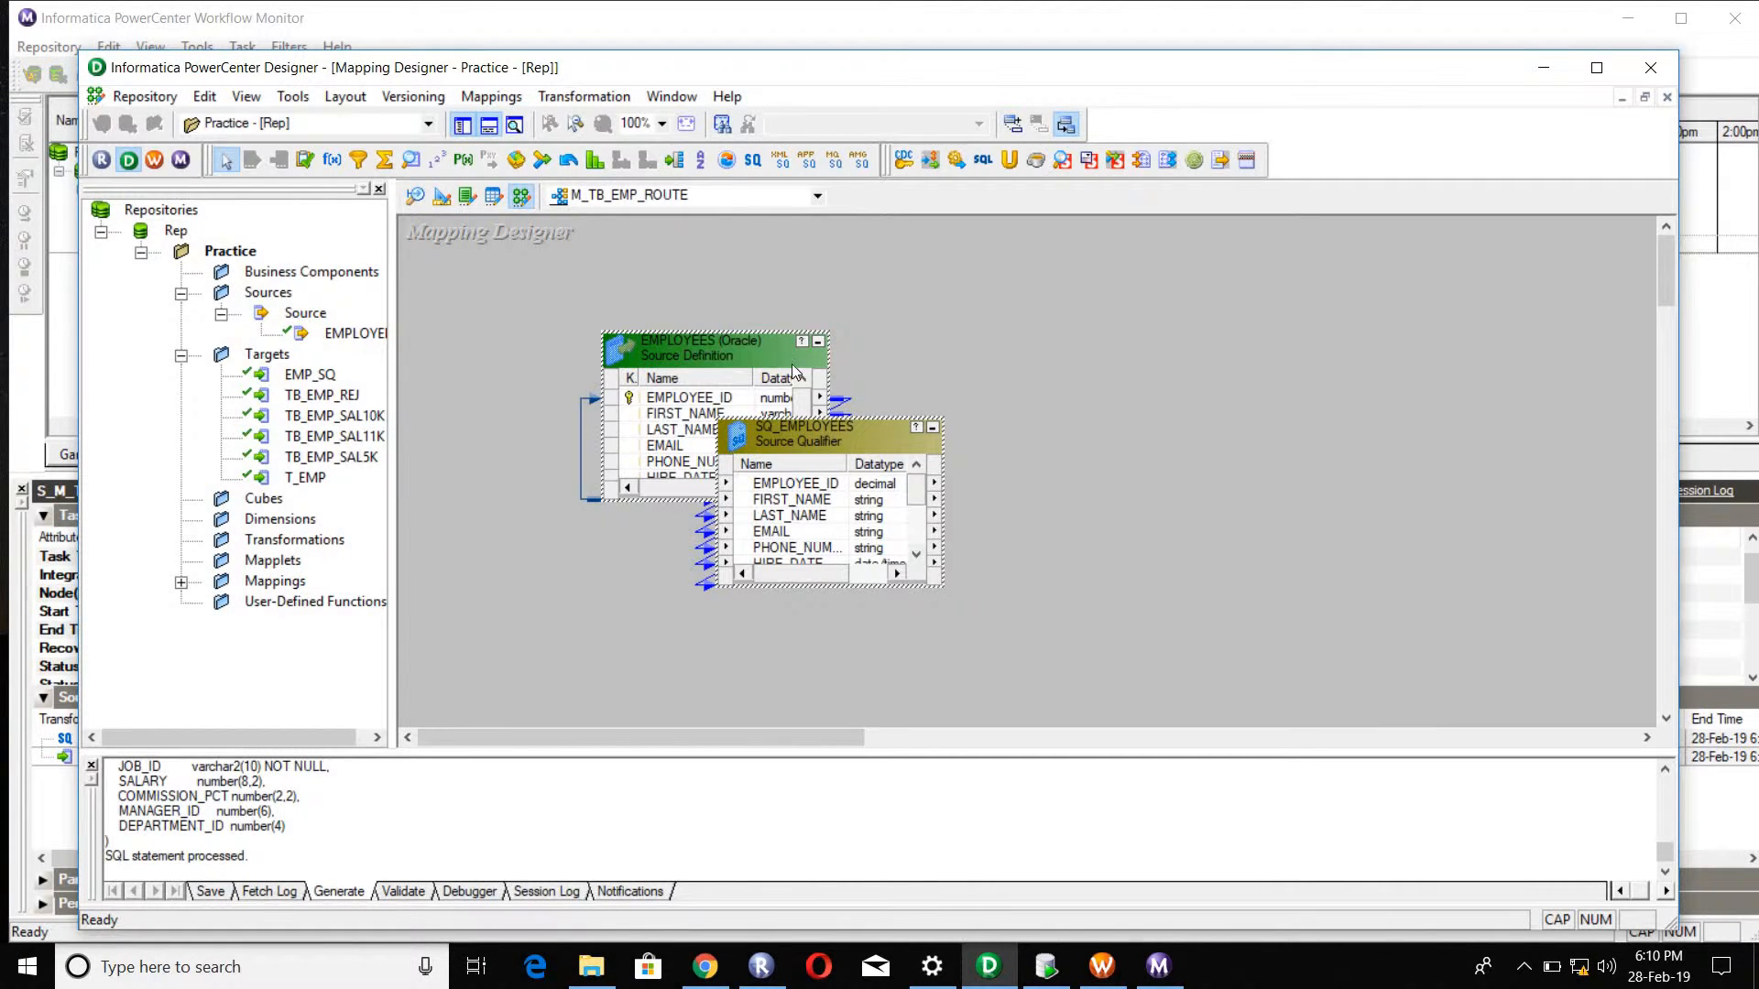
pyautogui.click(818, 340)
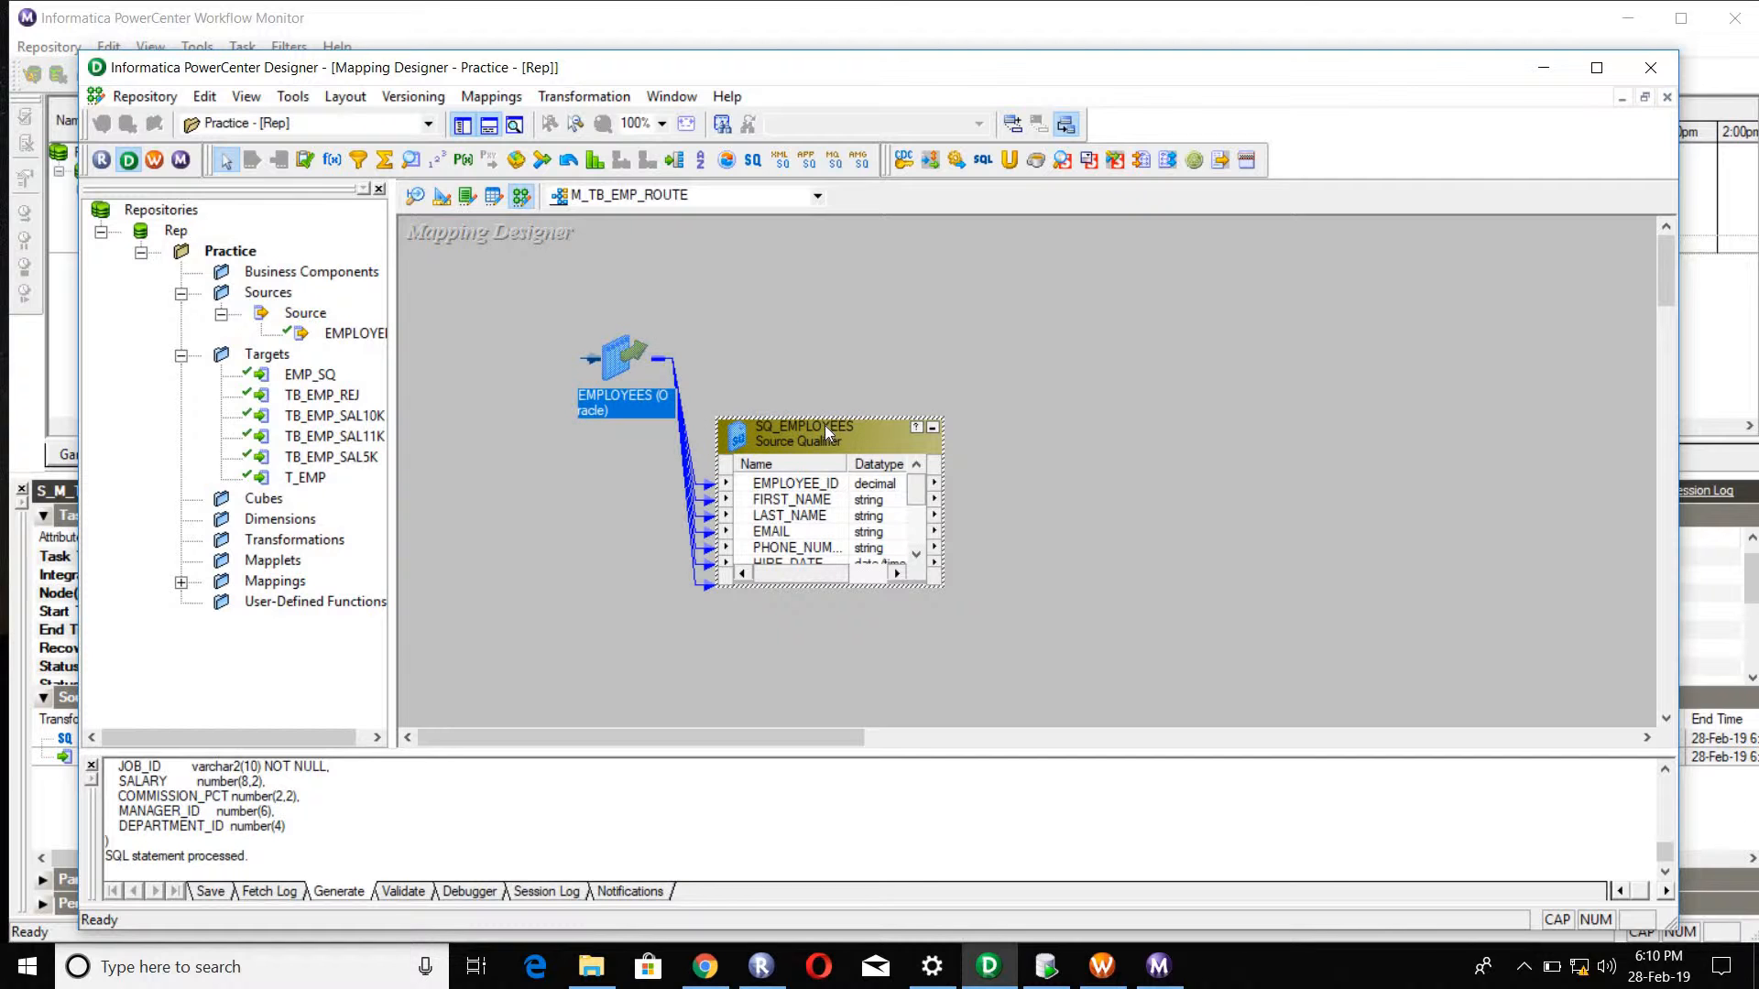
pyautogui.moveTo(810, 419); pyautogui.dragTo(745, 296)
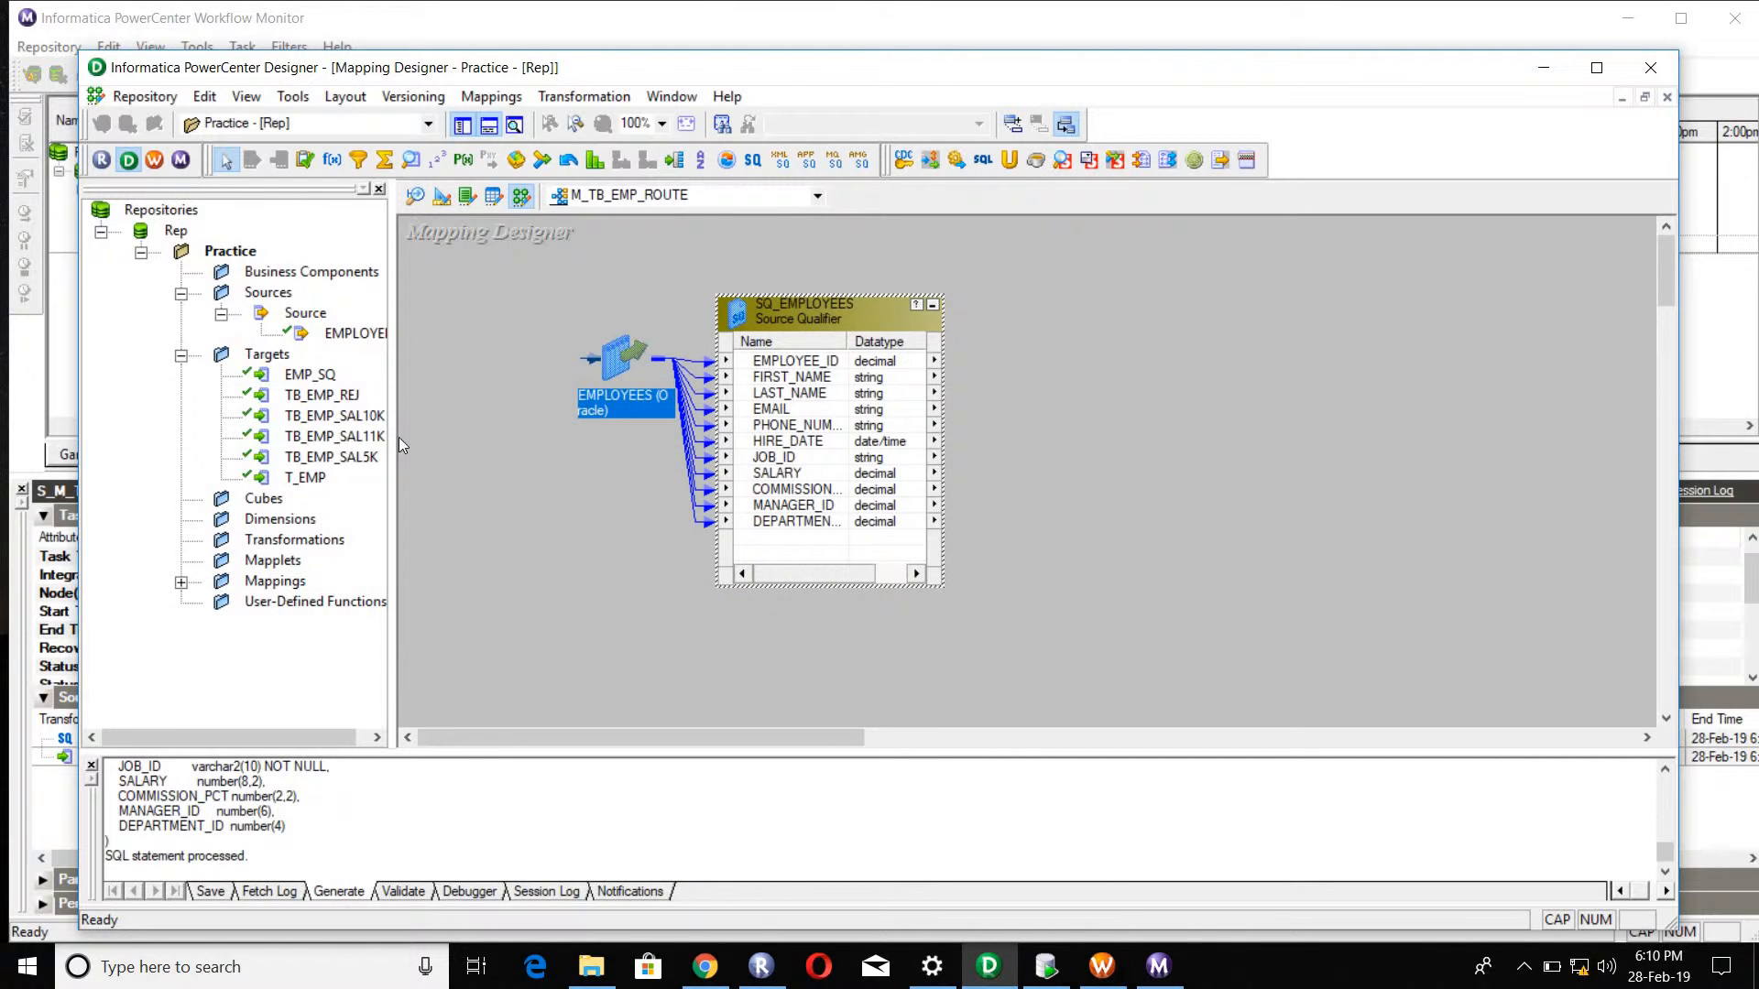
# Step: Add the targets TB_EMP_REJ, TB_EMP_SAL11K and TB_EMP_SAL5K to the mapping, well clear of the source qualifier
pyautogui.click(354, 417)
pyautogui.click(339, 400)
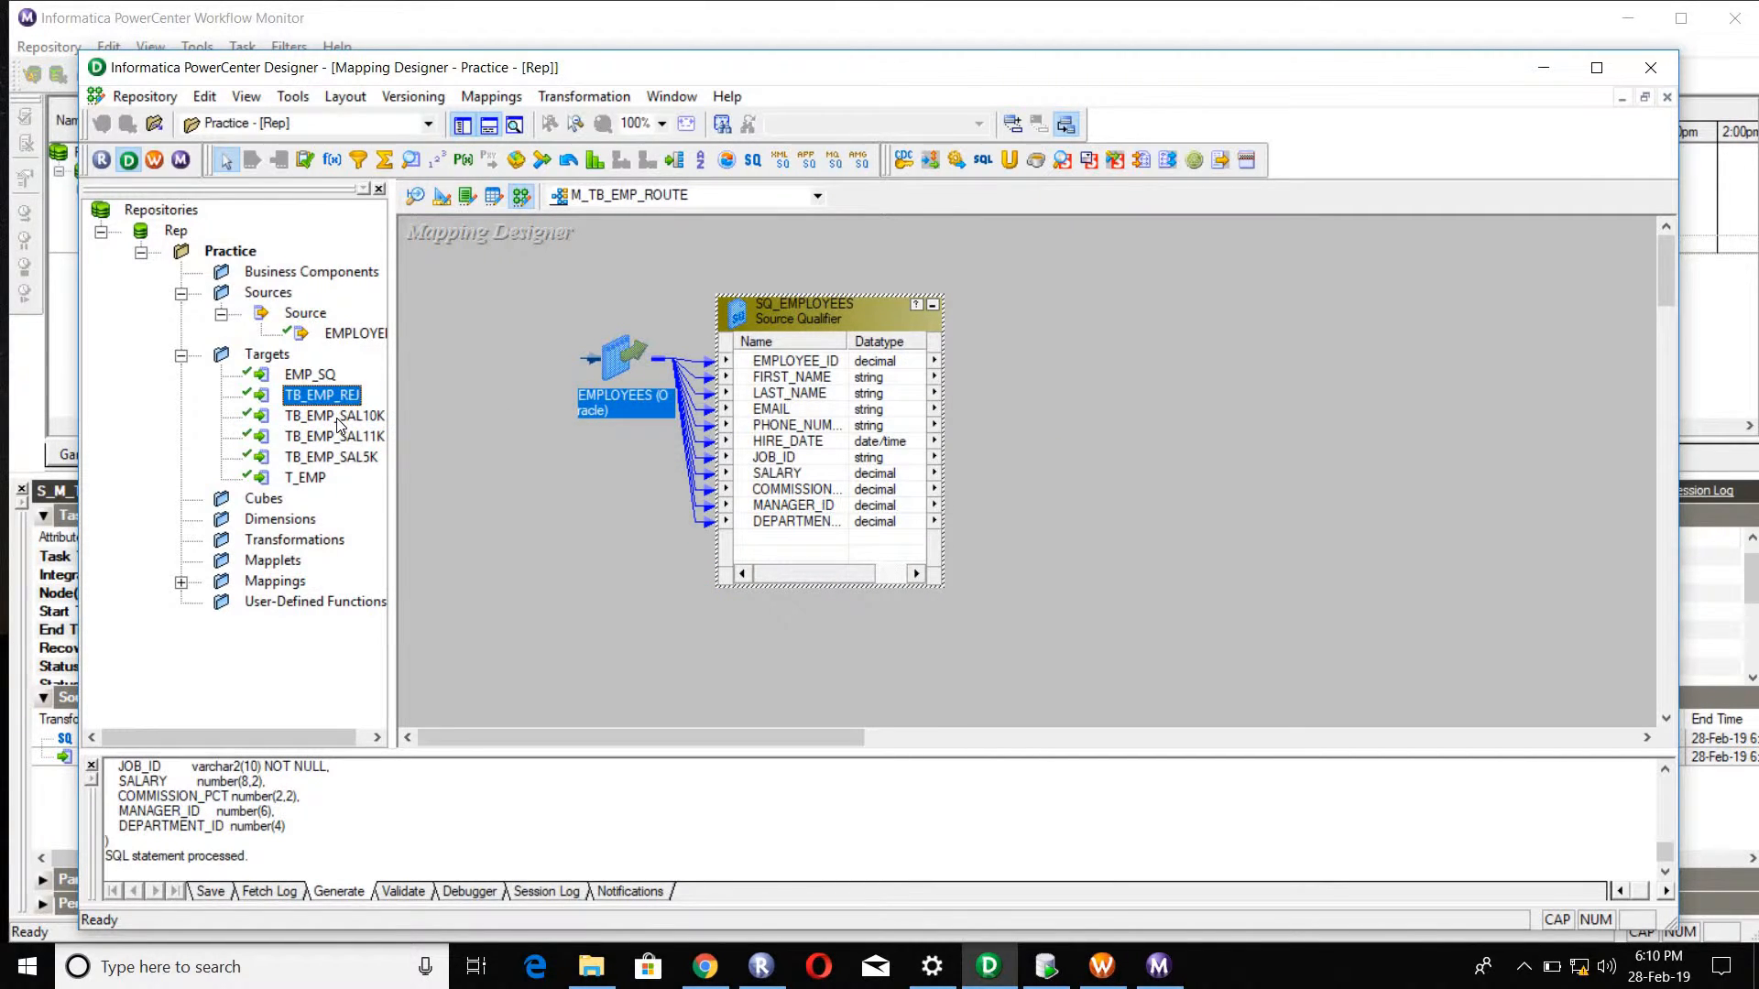
pyautogui.keyDown('ctrl'); pyautogui.click(337, 418); pyautogui.keyUp('ctrl')
pyautogui.keyDown('ctrl'); pyautogui.click(330, 437); pyautogui.keyUp('ctrl')
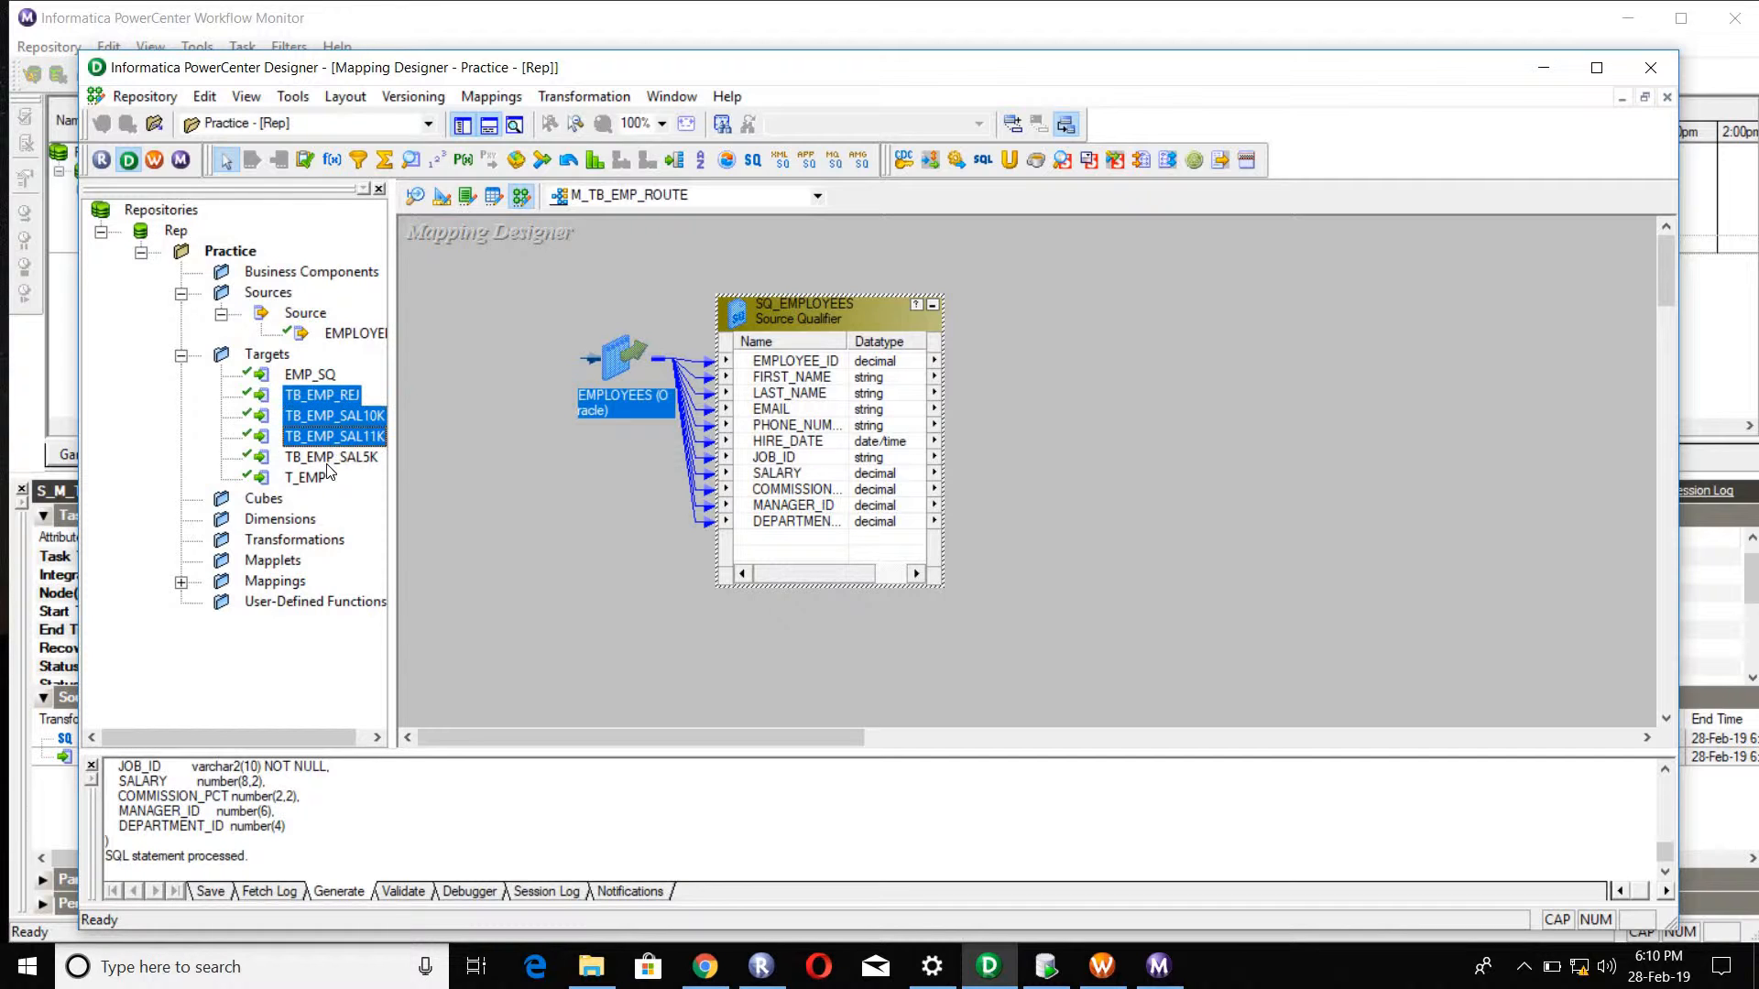
pyautogui.keyDown('ctrl'); pyautogui.click(328, 458); pyautogui.keyUp('ctrl')
pyautogui.moveTo(312, 398); pyautogui.dragTo(1311, 351)
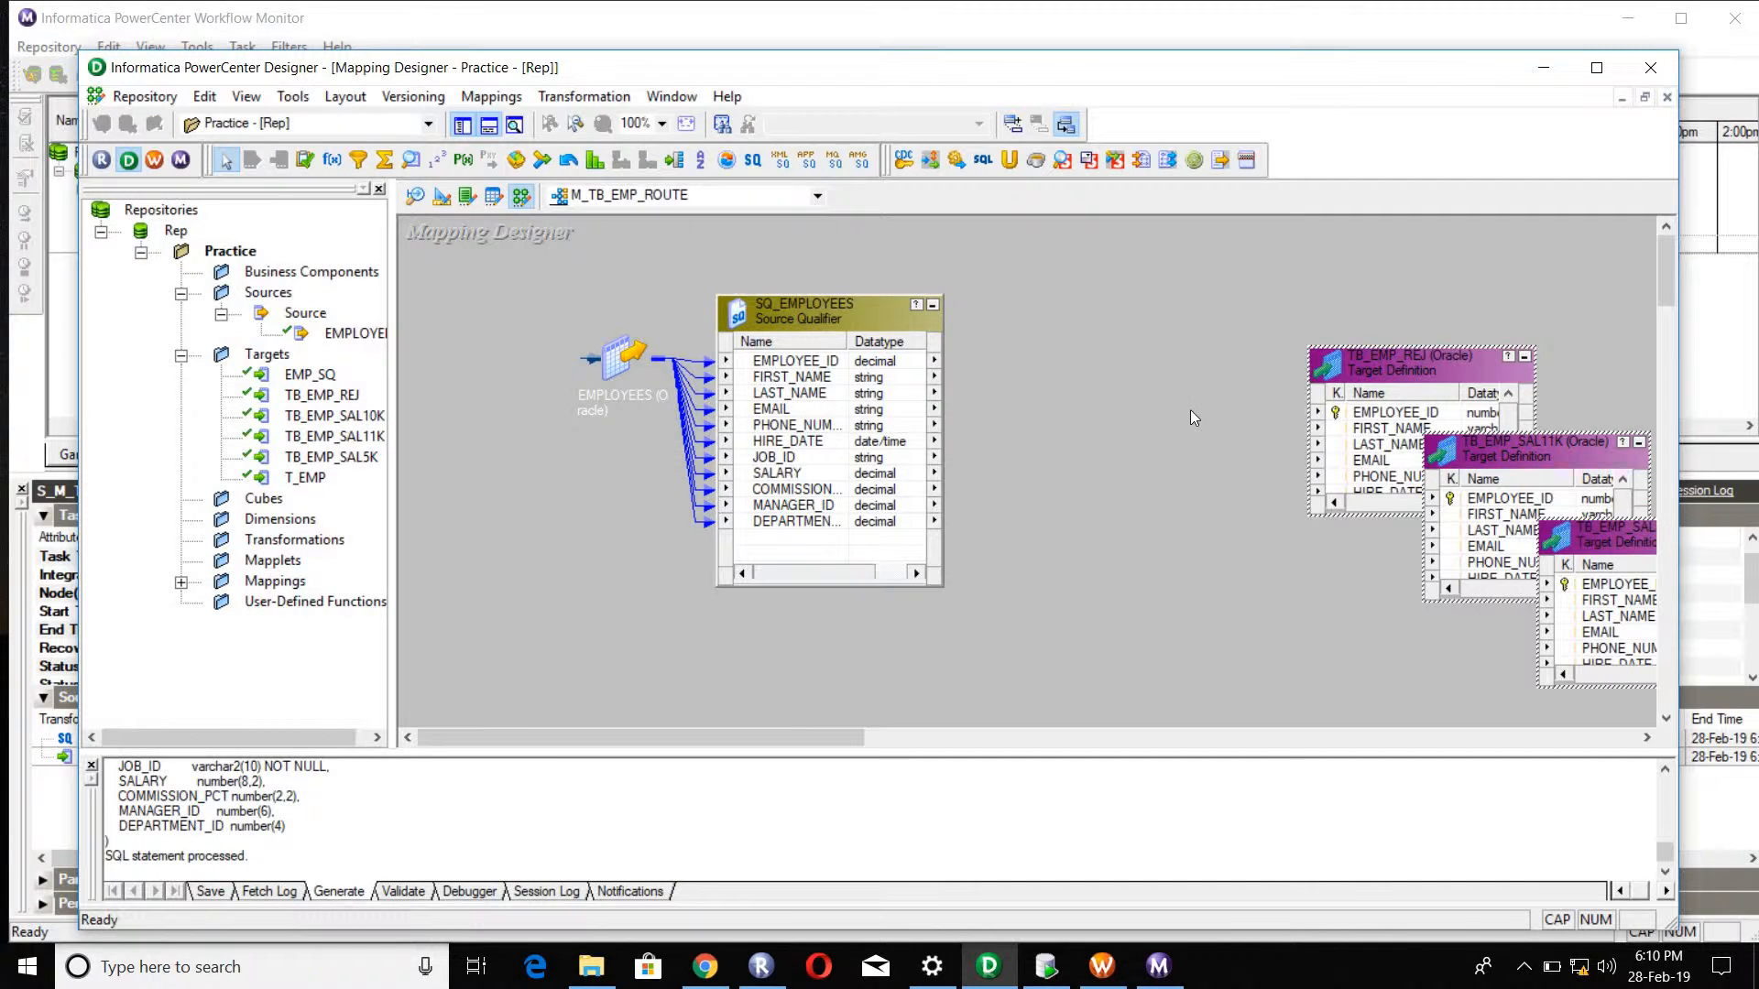
# Step: Make room beside SQ_EMPLOYEES, add a Router transformation between it and the targets, and rename the router RTR_FIL
pyautogui.moveTo(816, 316); pyautogui.dragTo(682, 316)
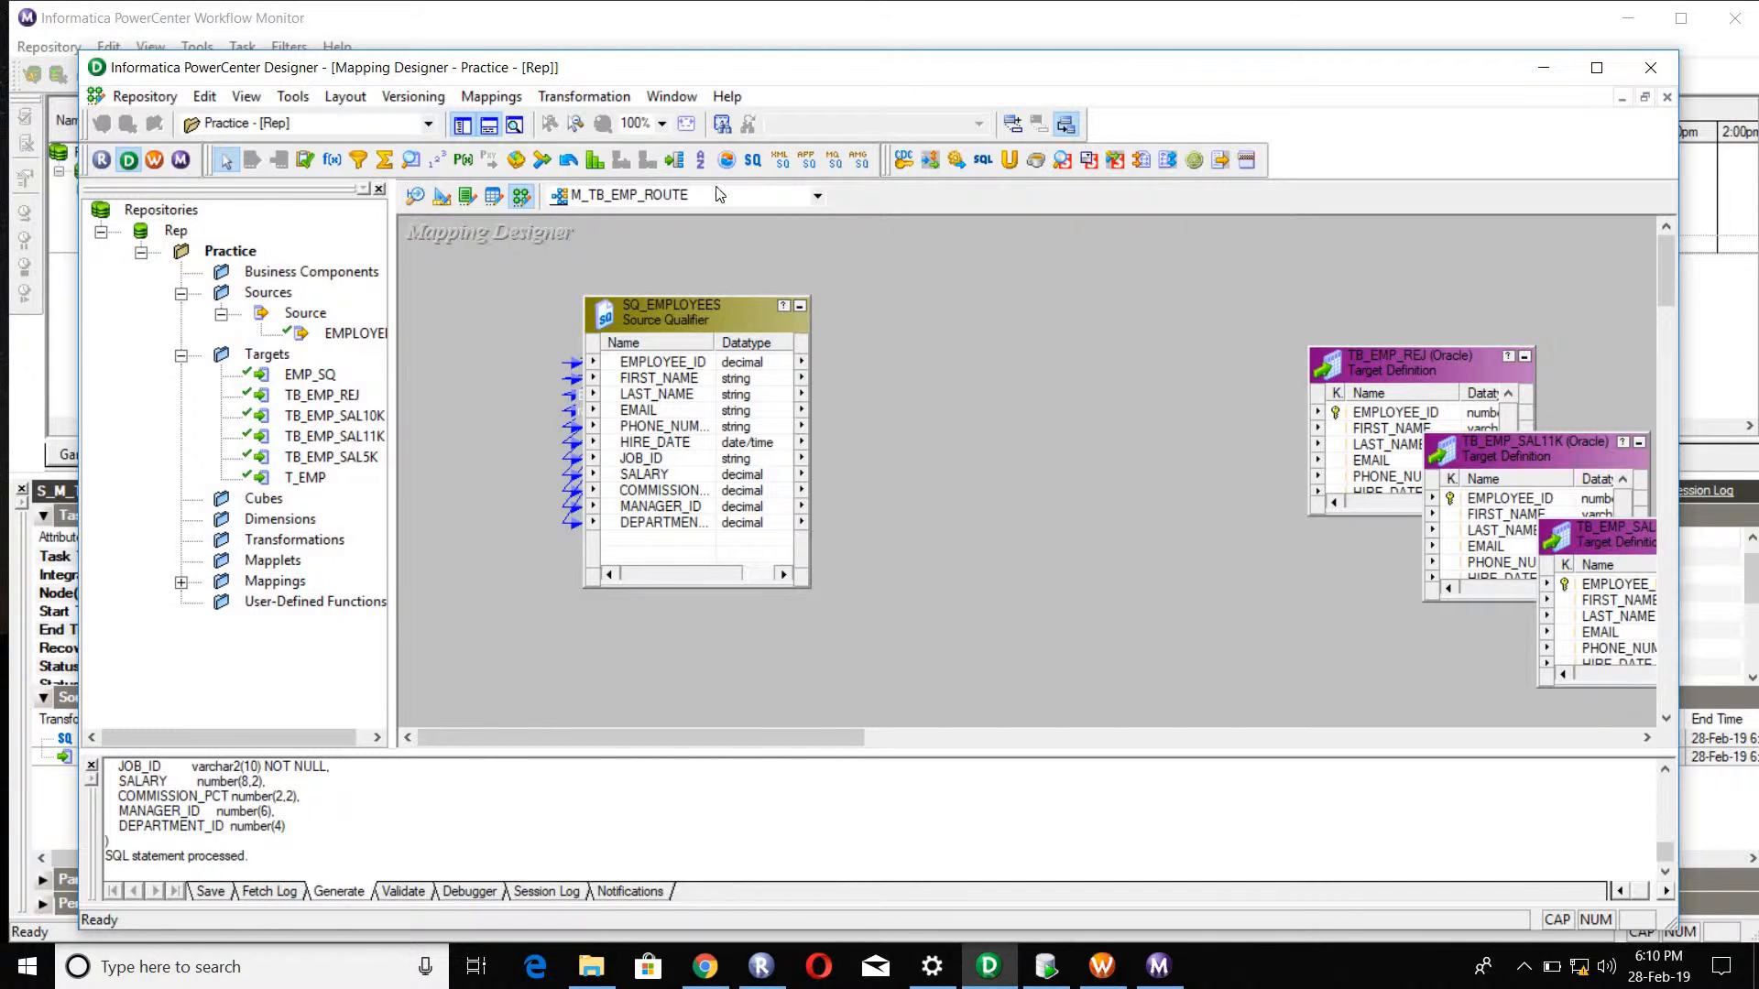
pyautogui.click(683, 166)
pyautogui.click(1001, 303)
pyautogui.doubleClick(1073, 317)
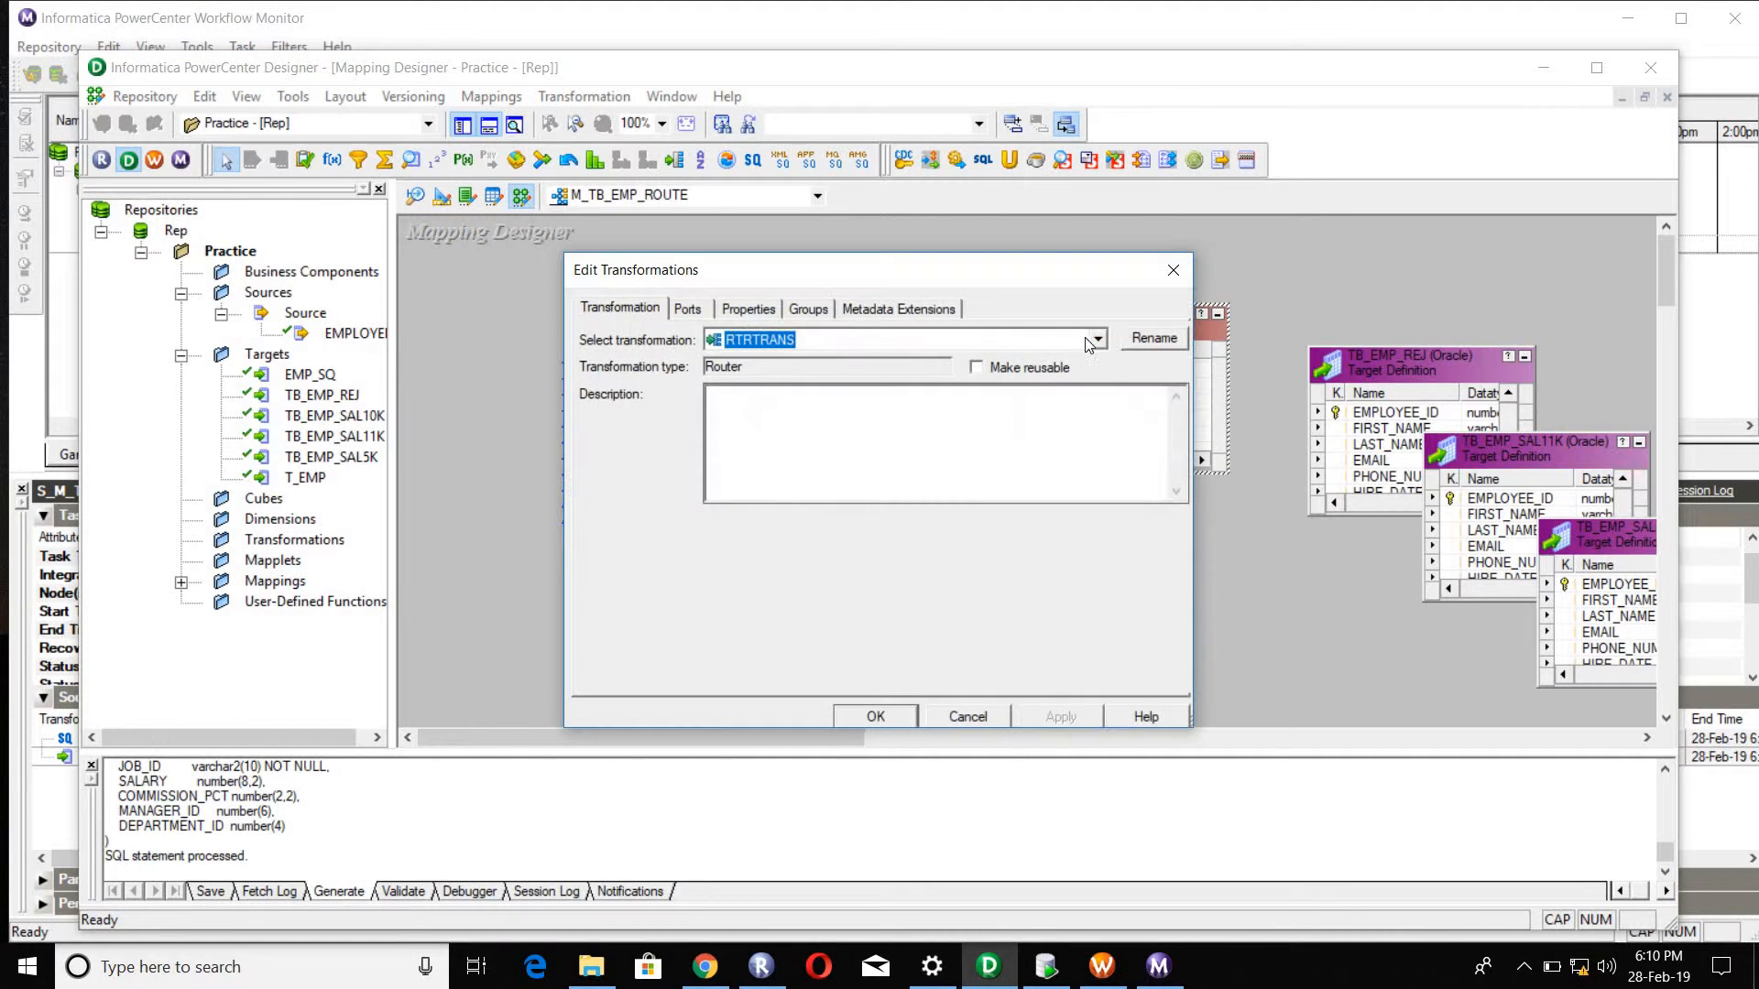
pyautogui.click(1157, 338)
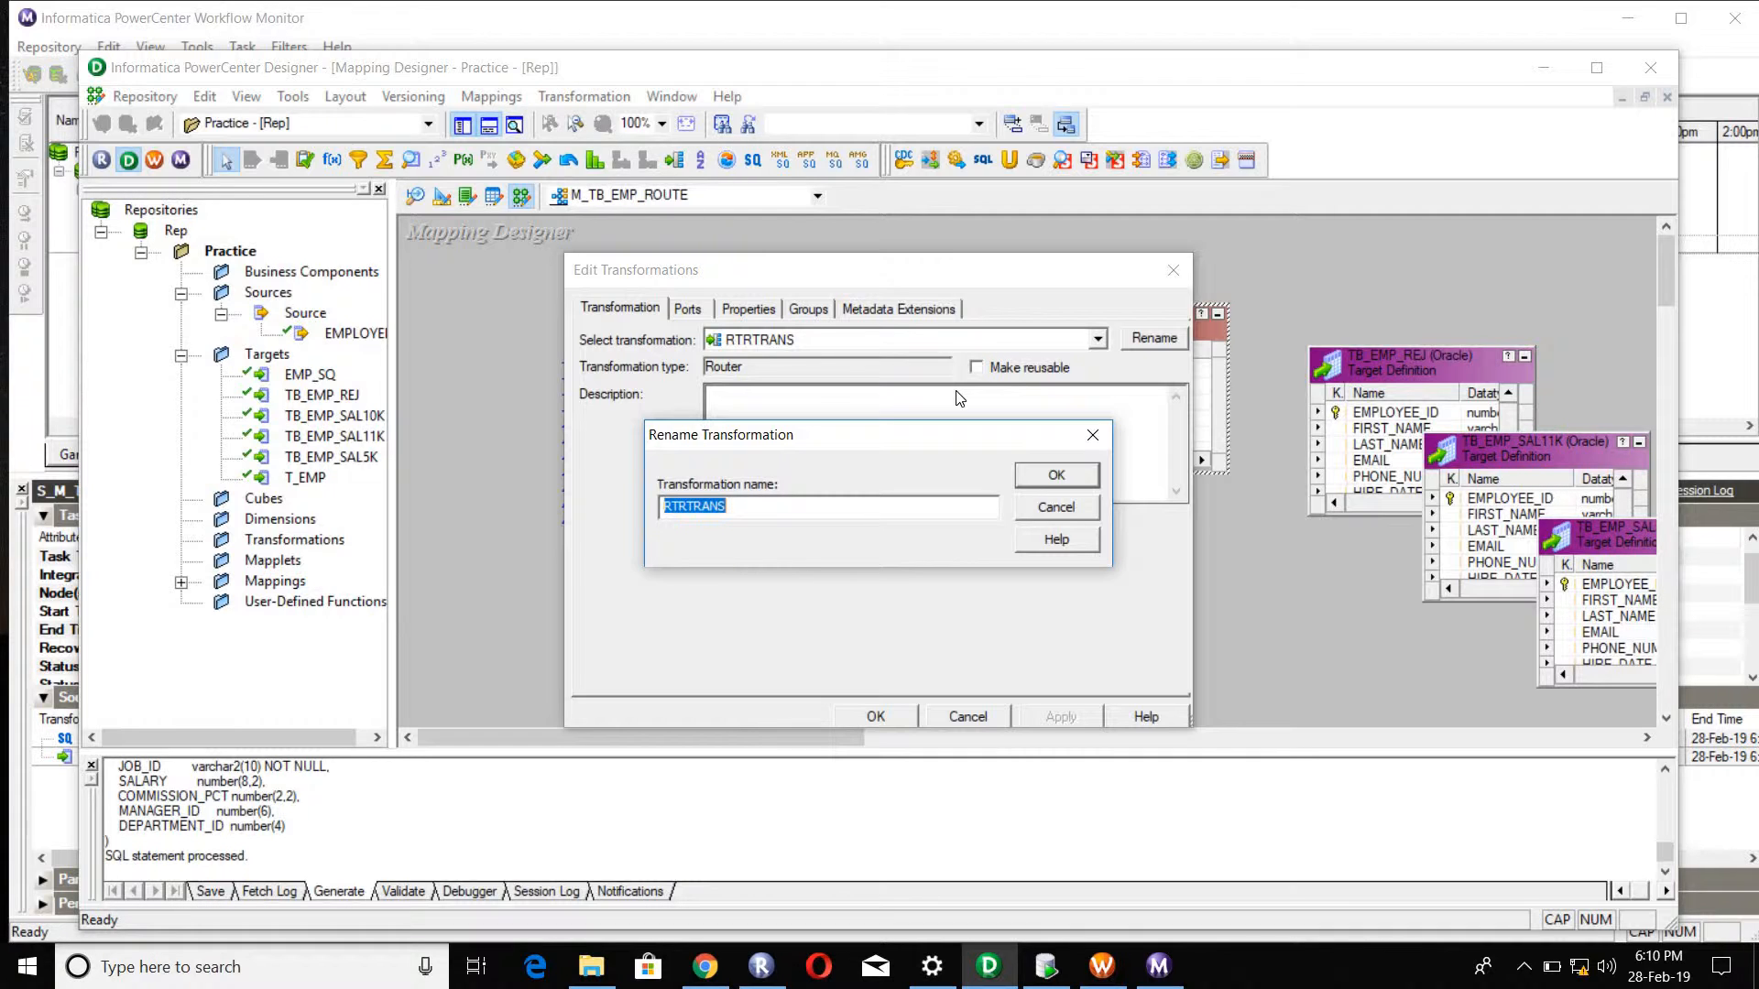
pyautogui.write('RTR_FIL')
pyautogui.click(1056, 475)
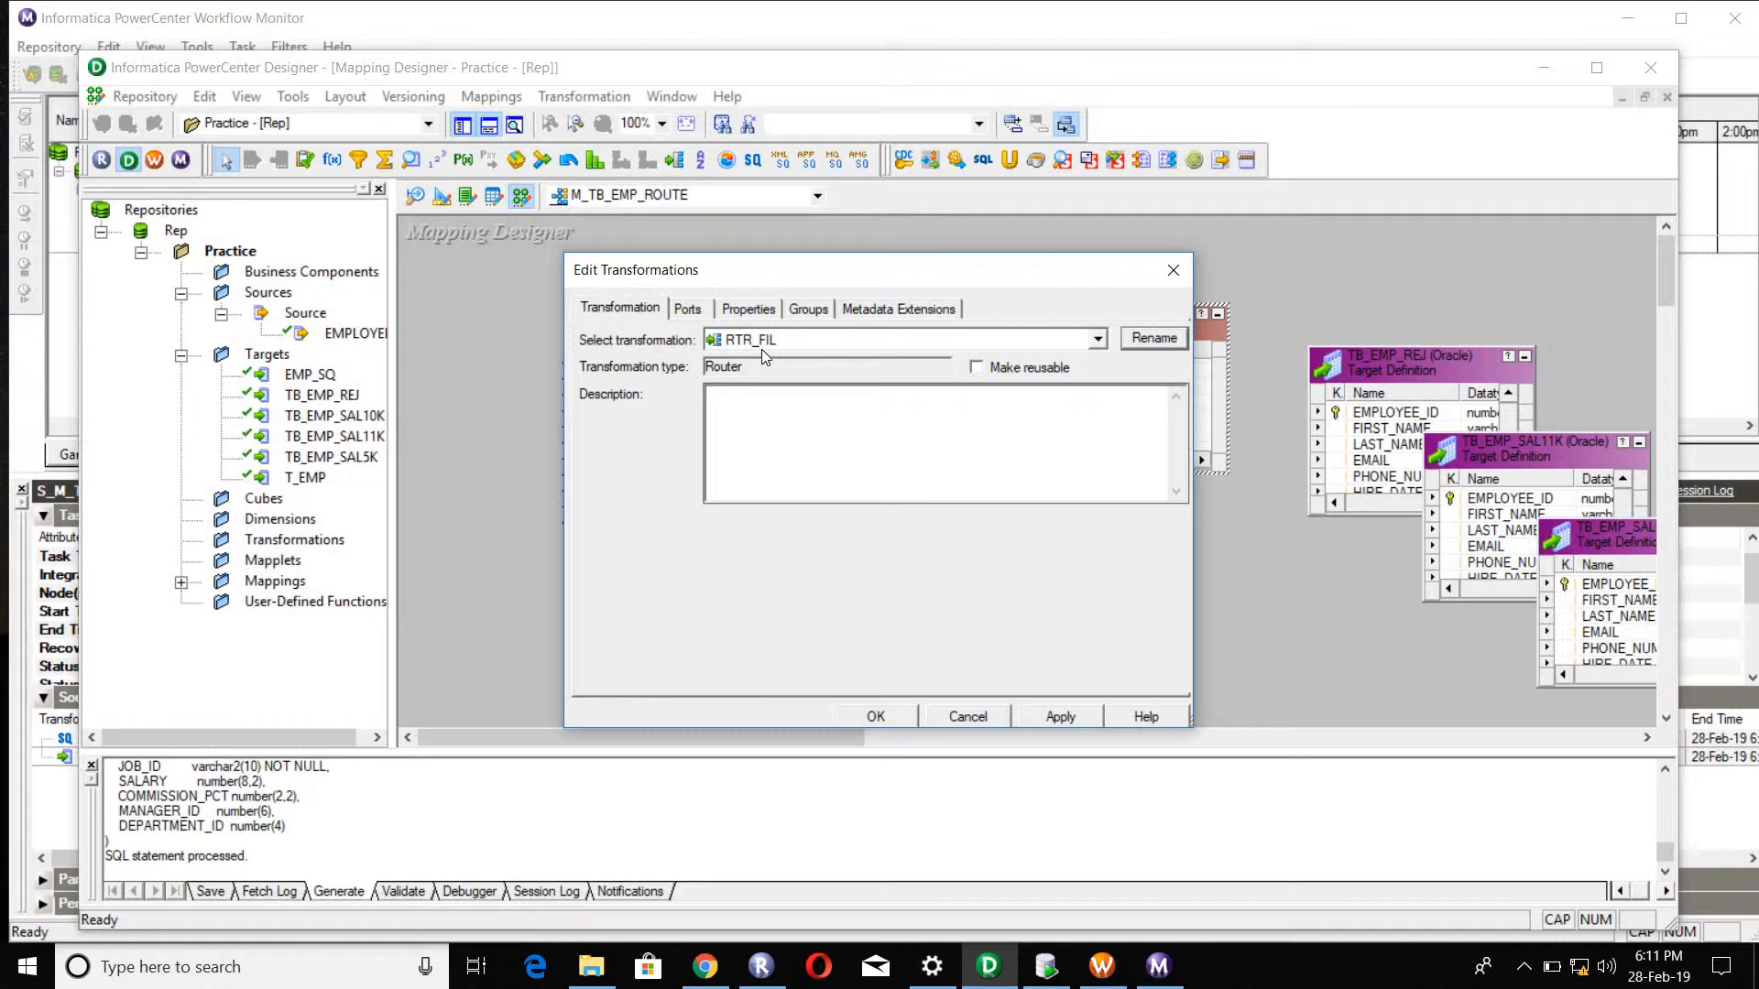
# Step: Open the group definitions of the RTR_FIL router
pyautogui.click(810, 310)
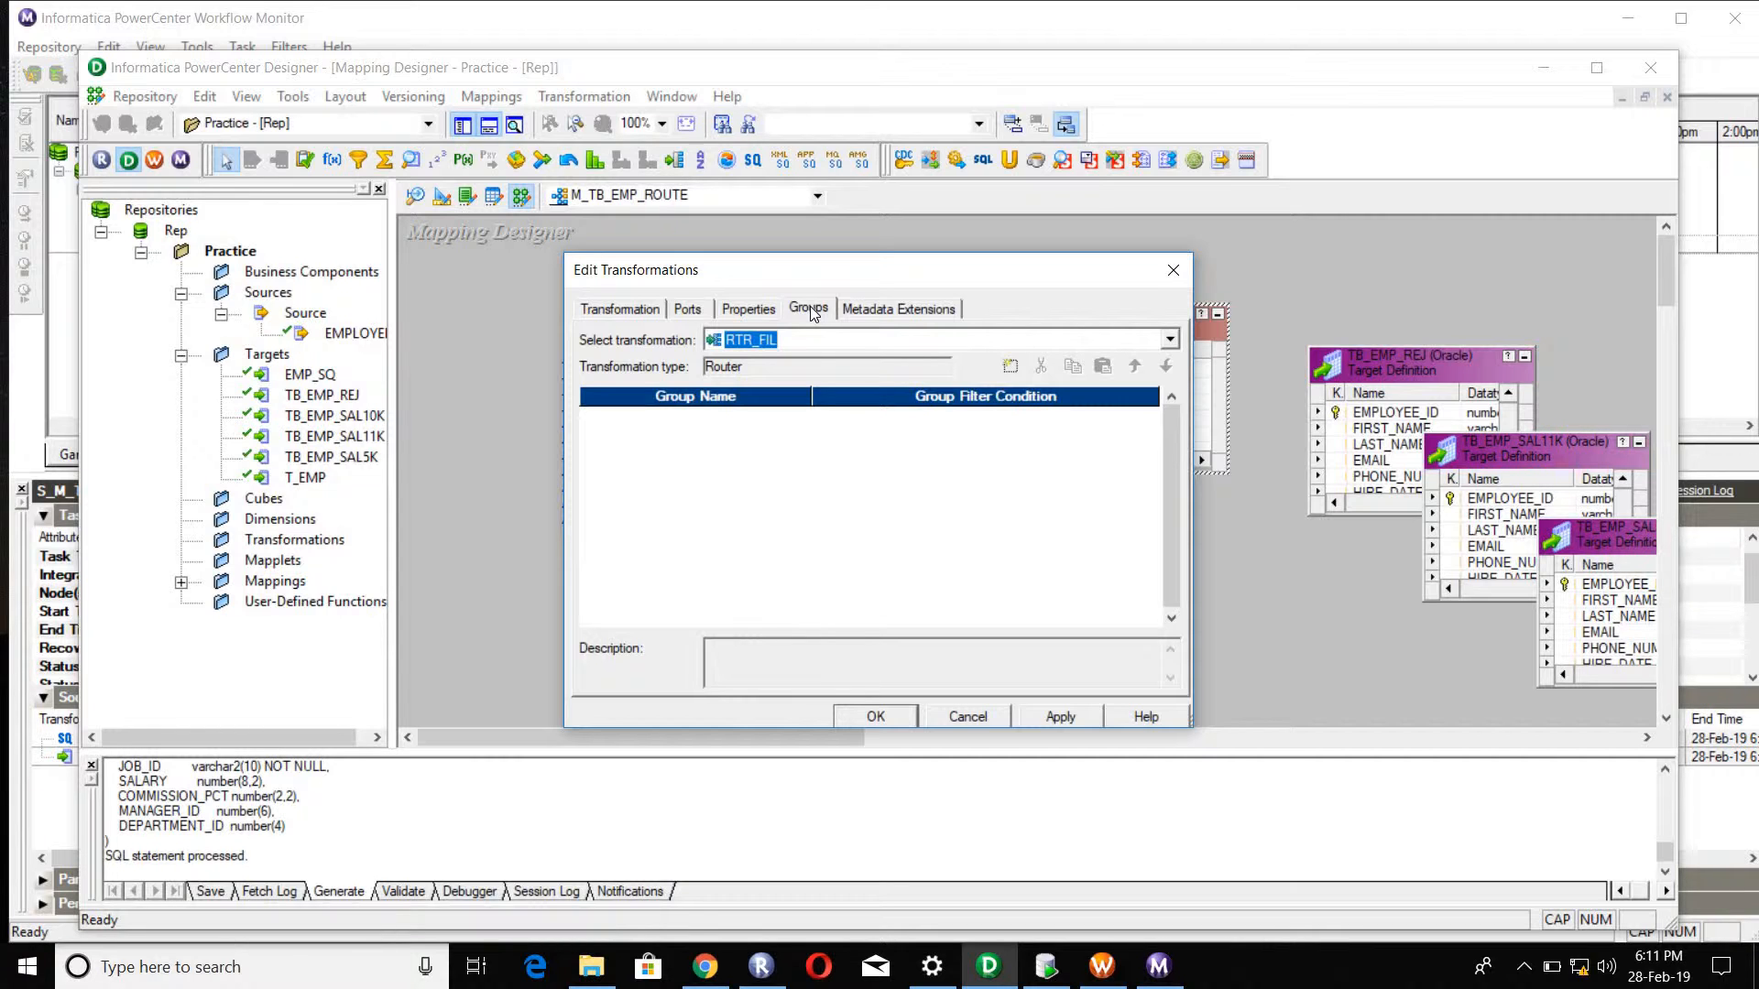
pyautogui.click(1019, 375)
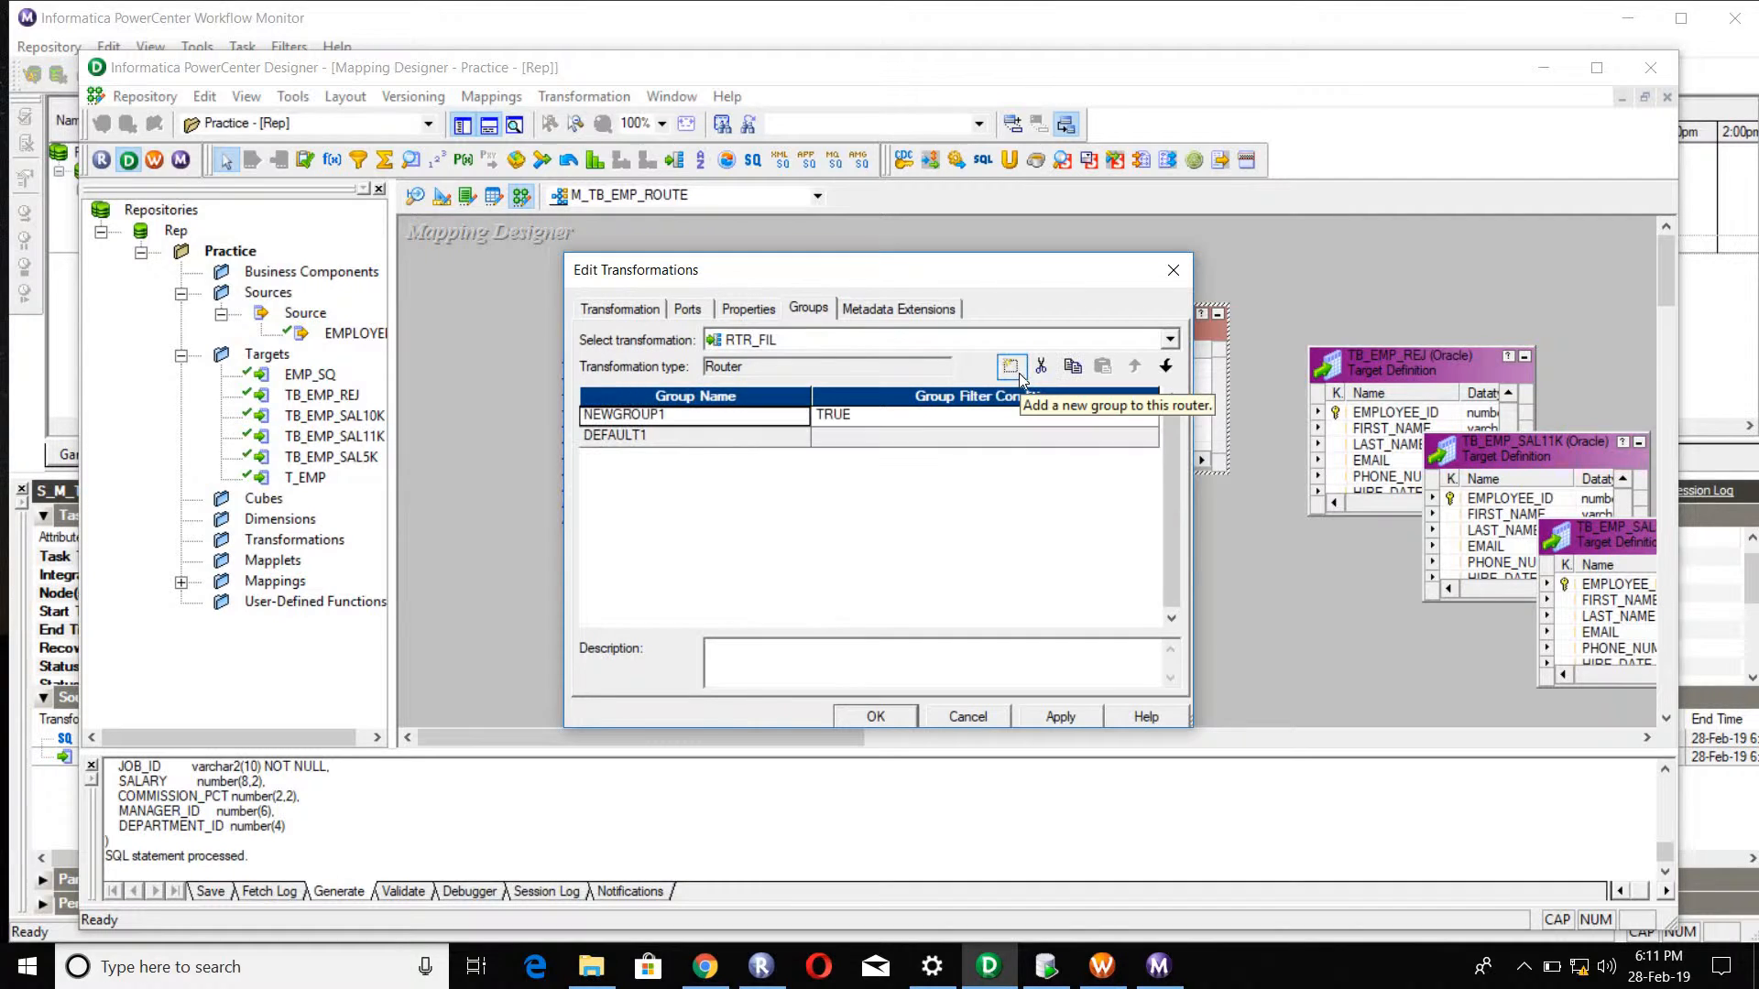
pyautogui.click(654, 448)
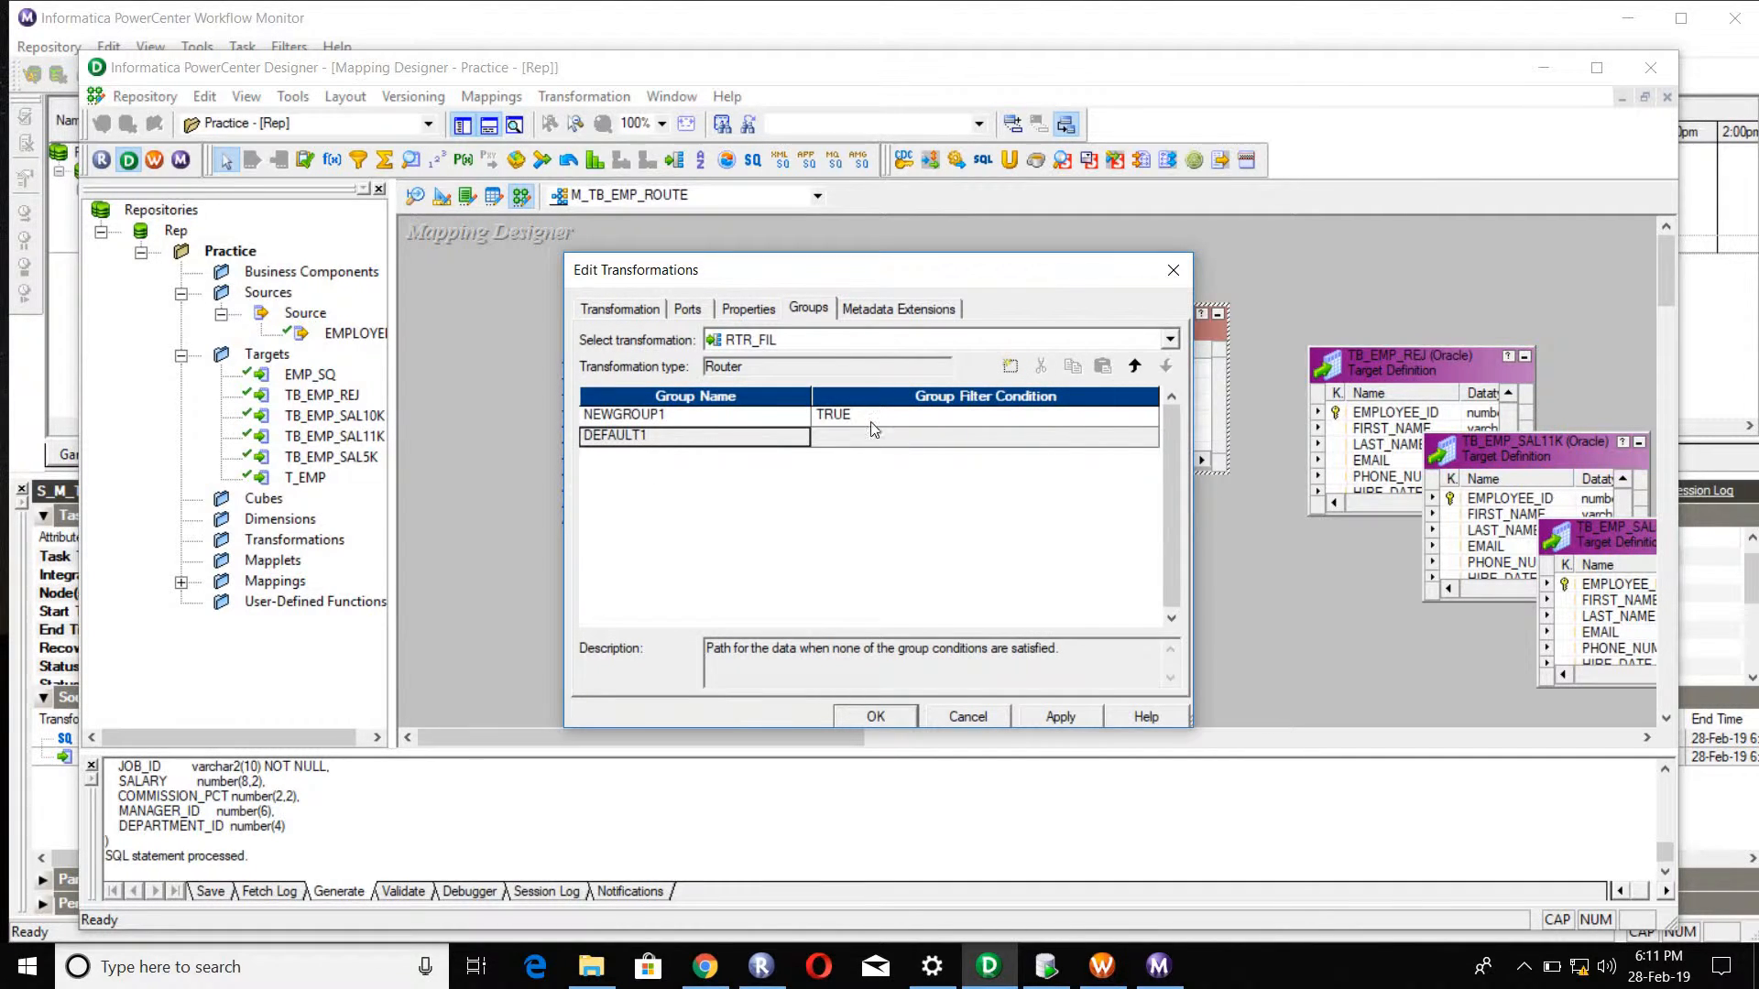
pyautogui.click(974, 416)
pyautogui.click(1041, 365)
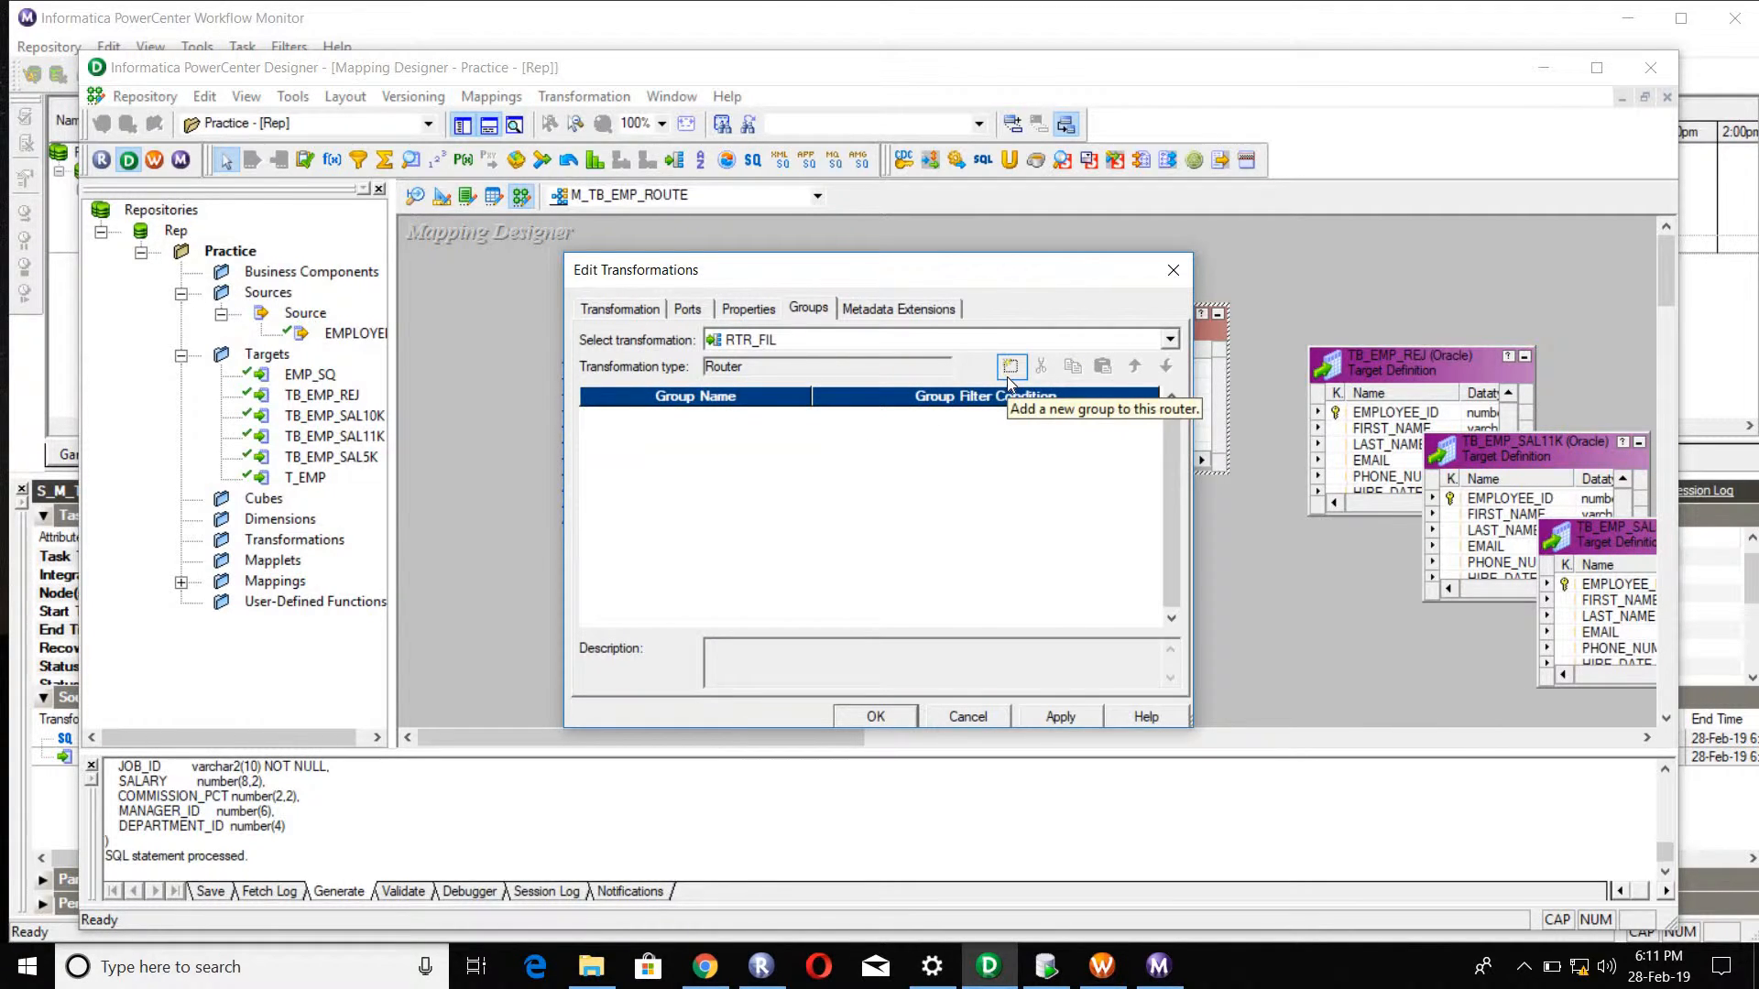
# Step: Add two user-defined groups to the RTR_FIL router alongside its default group
pyautogui.click(1009, 371)
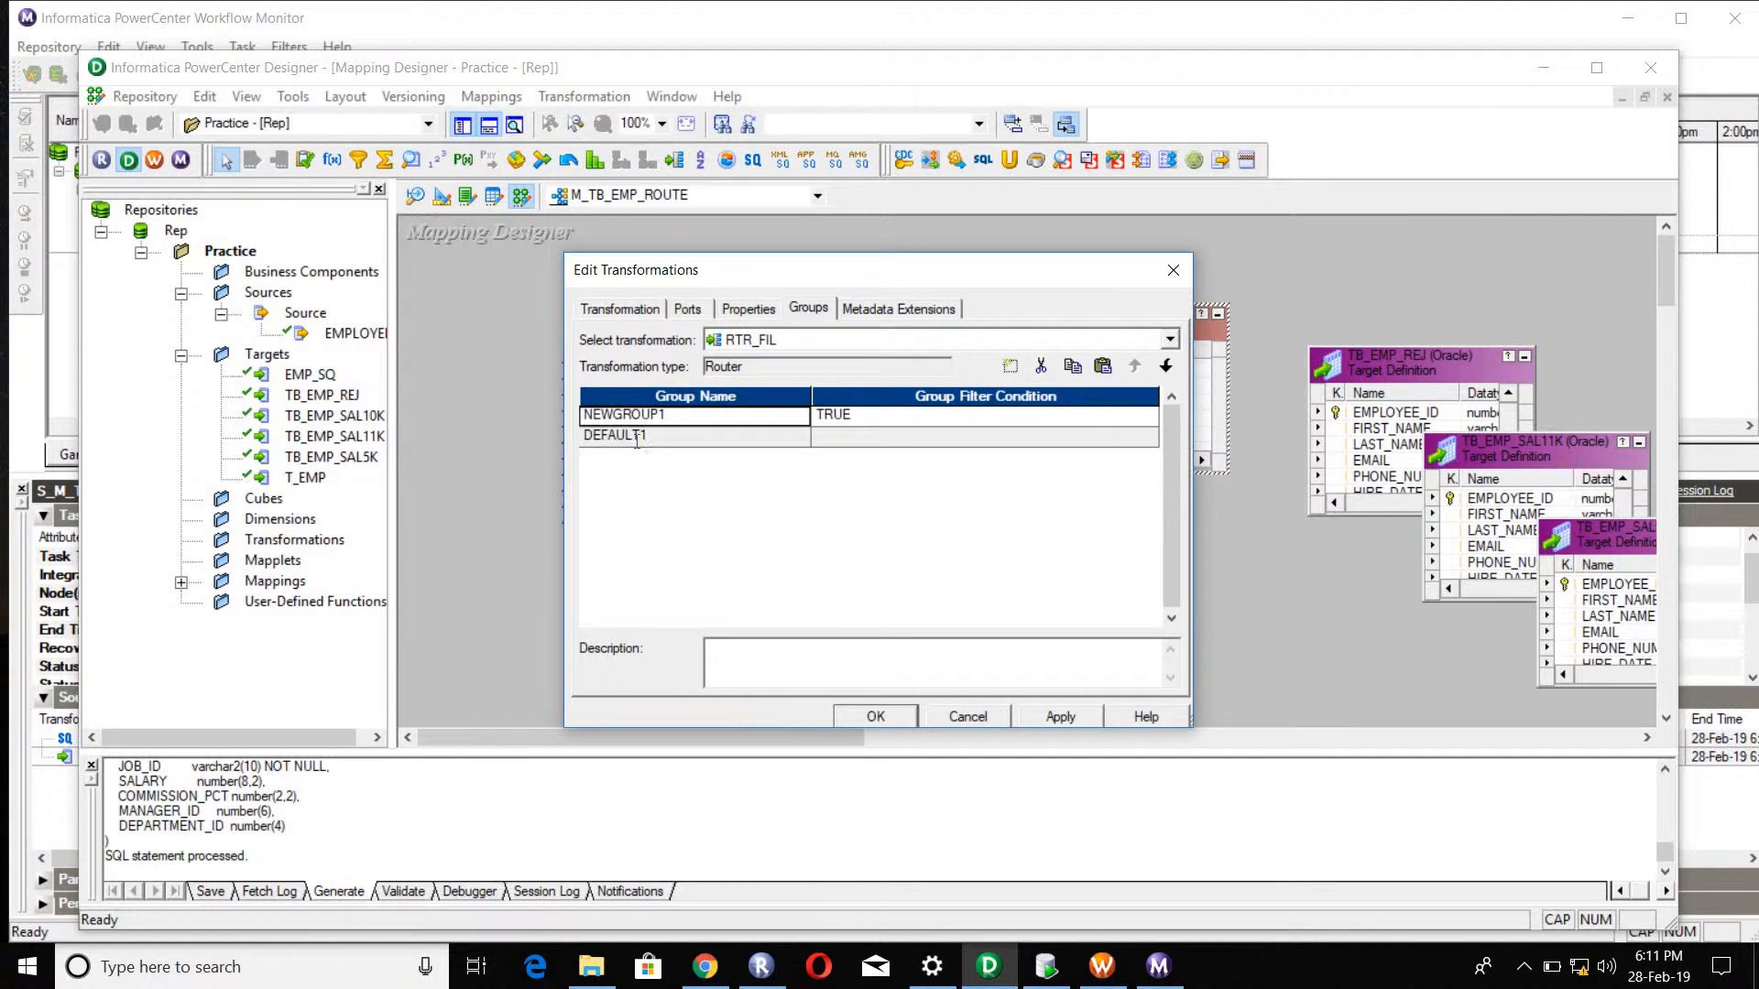
pyautogui.click(637, 437)
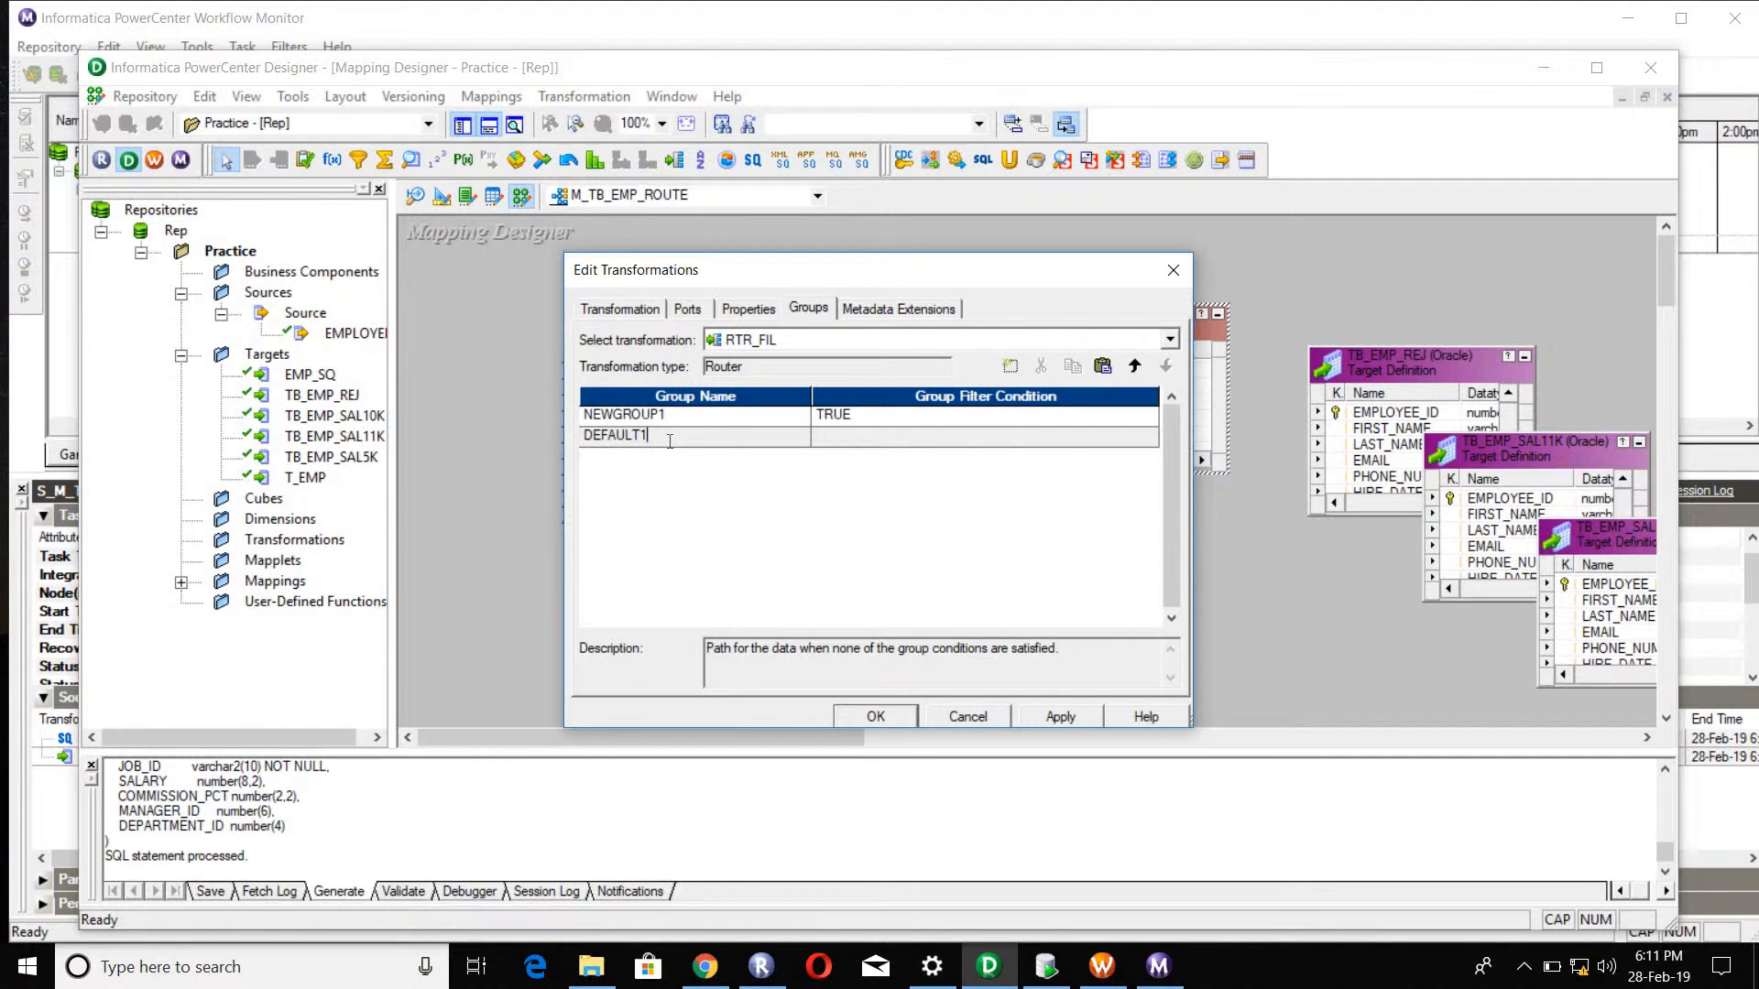
pyautogui.click(687, 420)
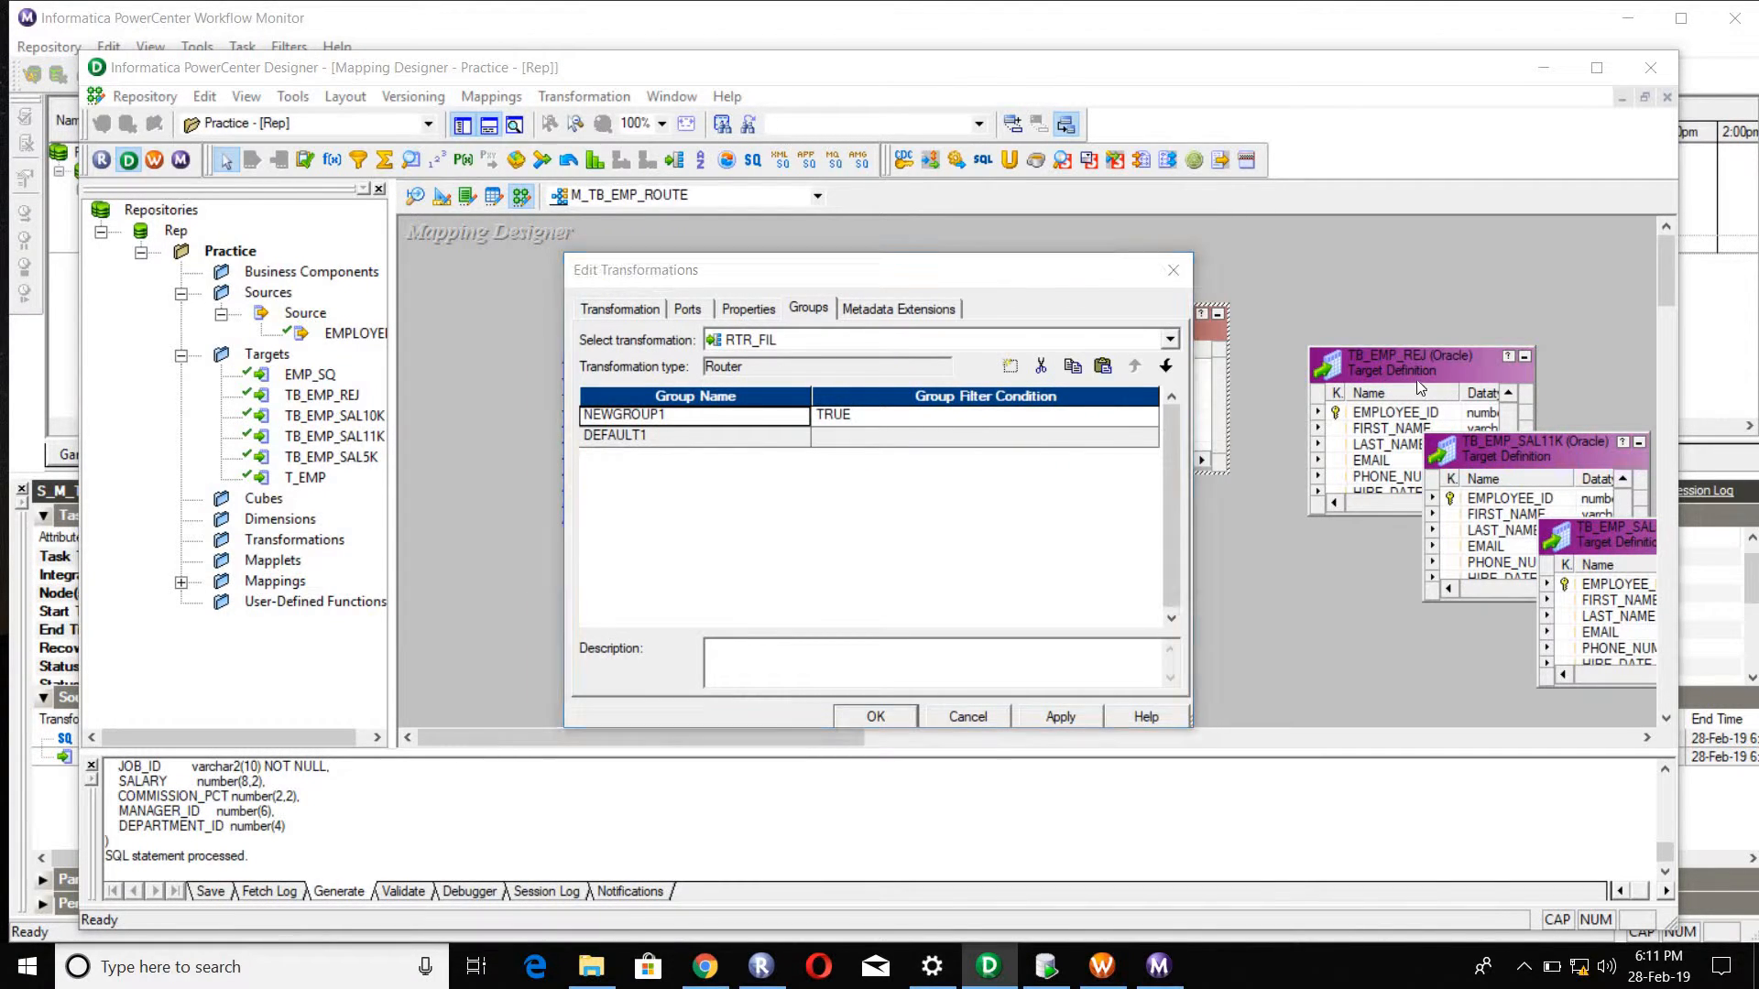
pyautogui.click(1011, 368)
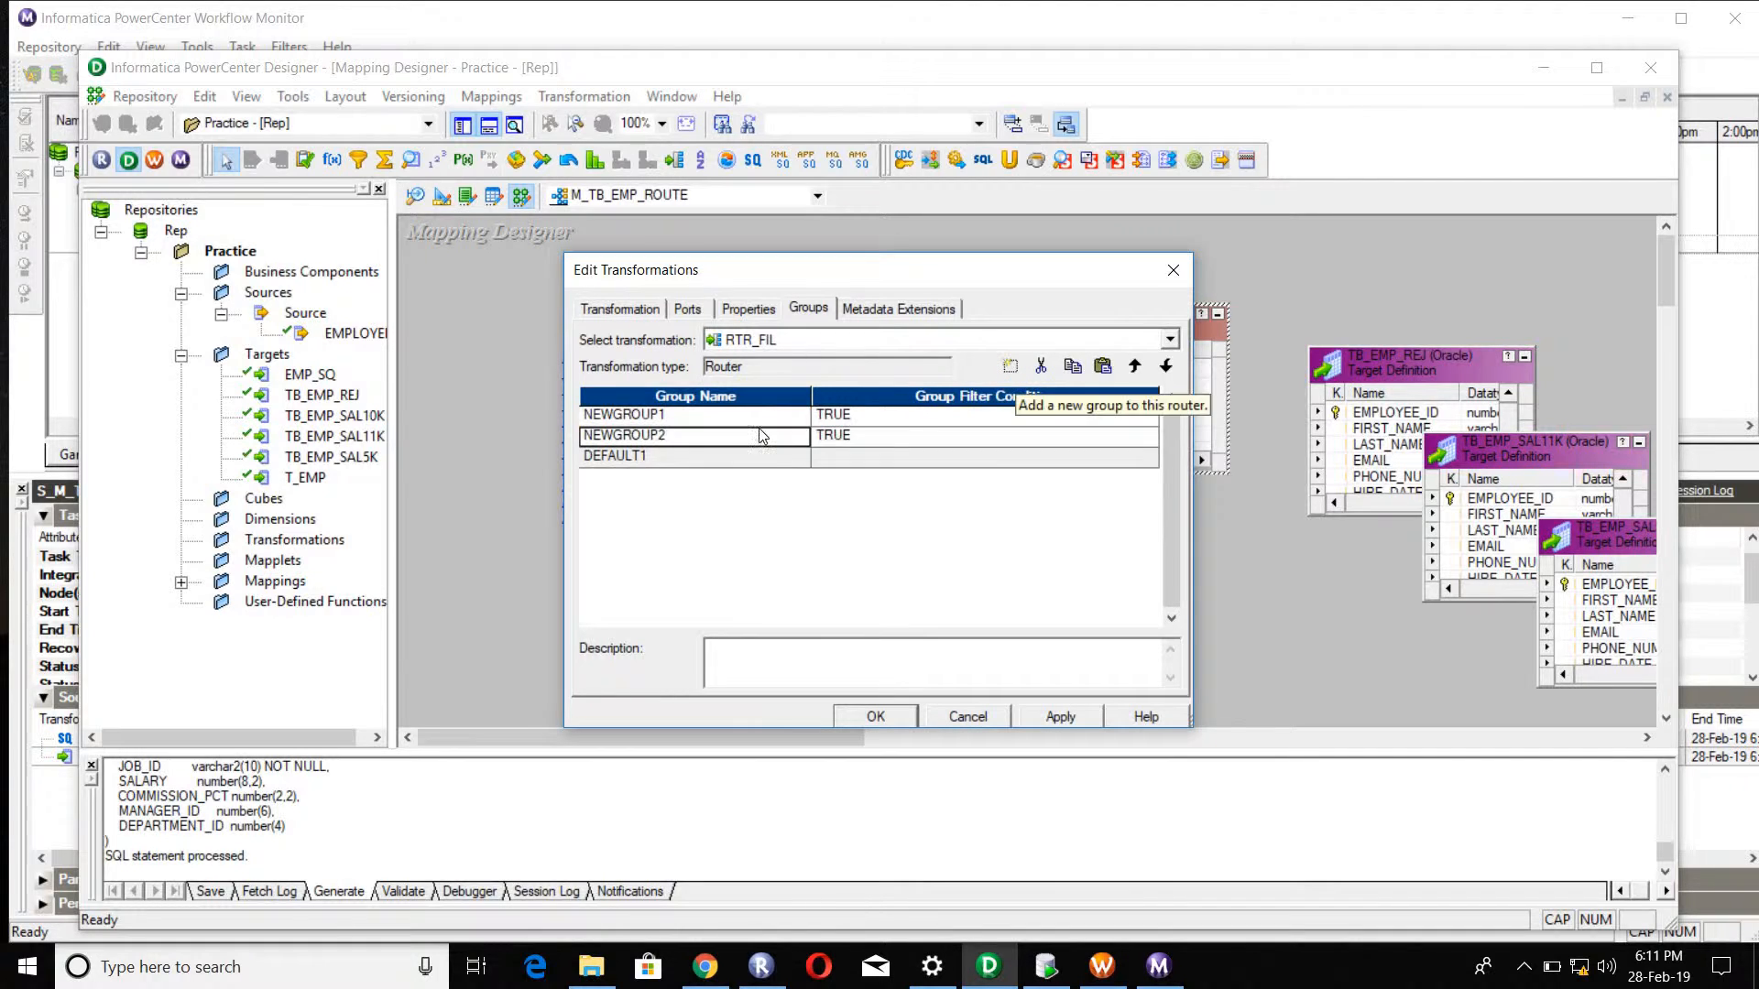
# Step: Rename the router's first group, NEWGROUP1, as SAL5K
pyautogui.click(698, 418)
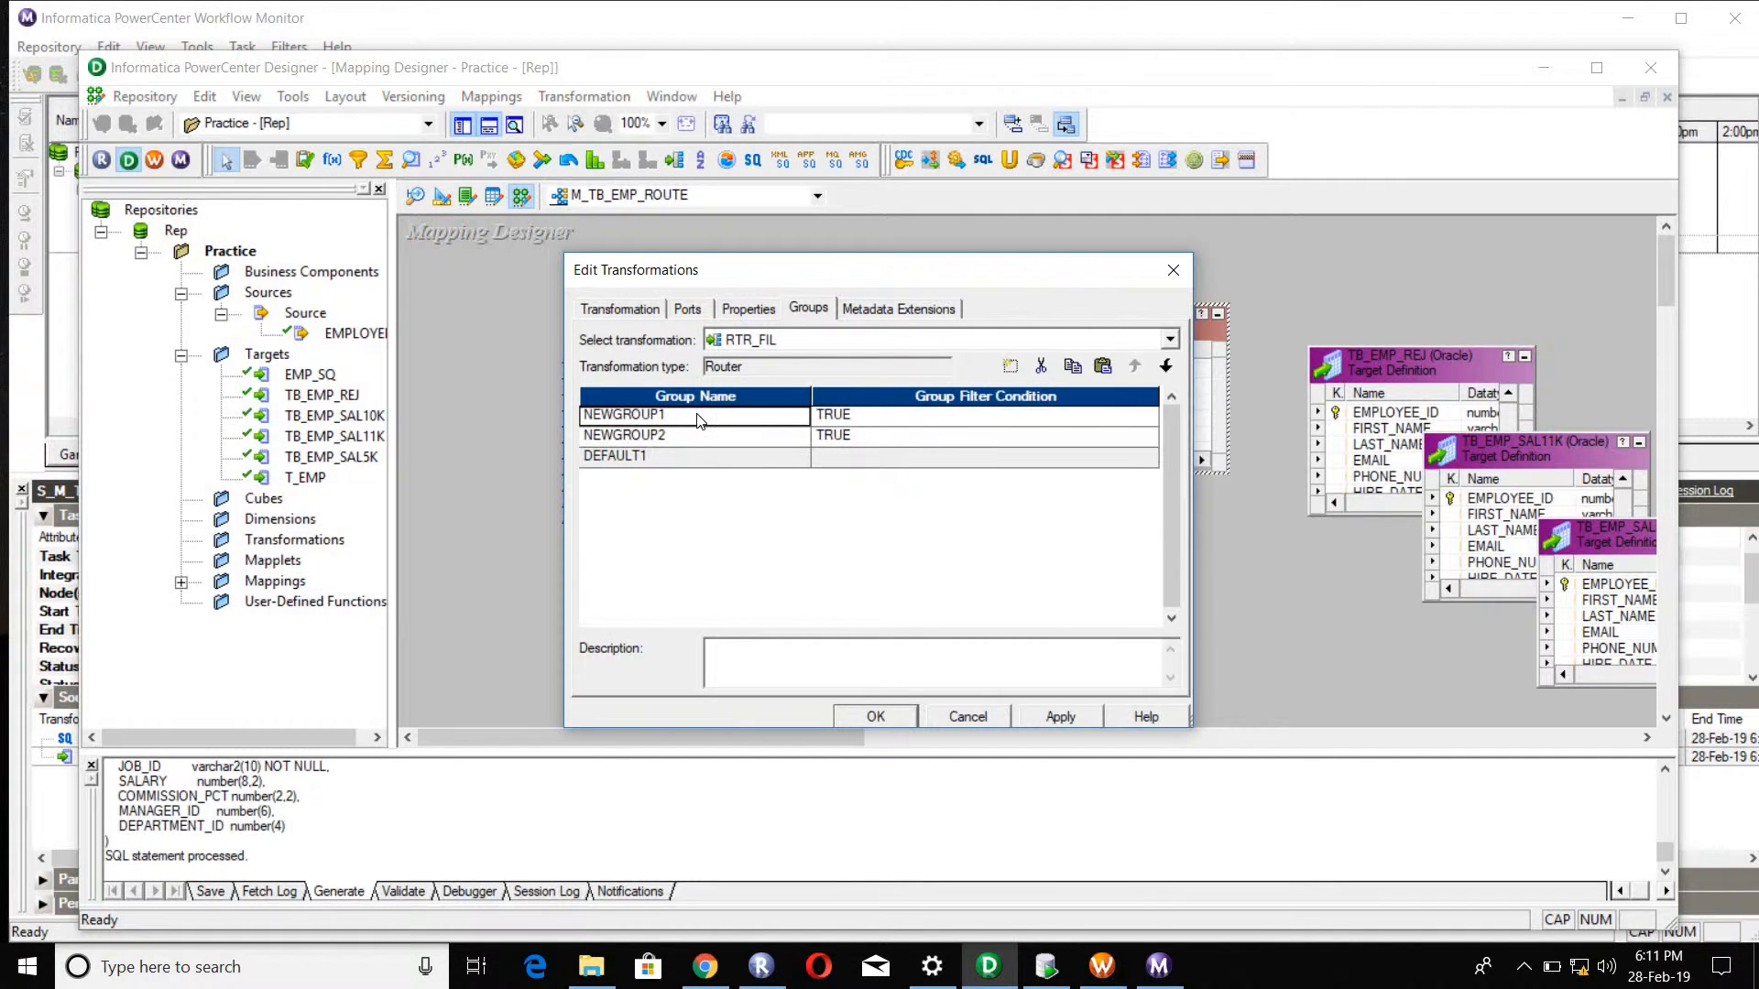
pyautogui.click(619, 420)
pyautogui.doubleClick(632, 416)
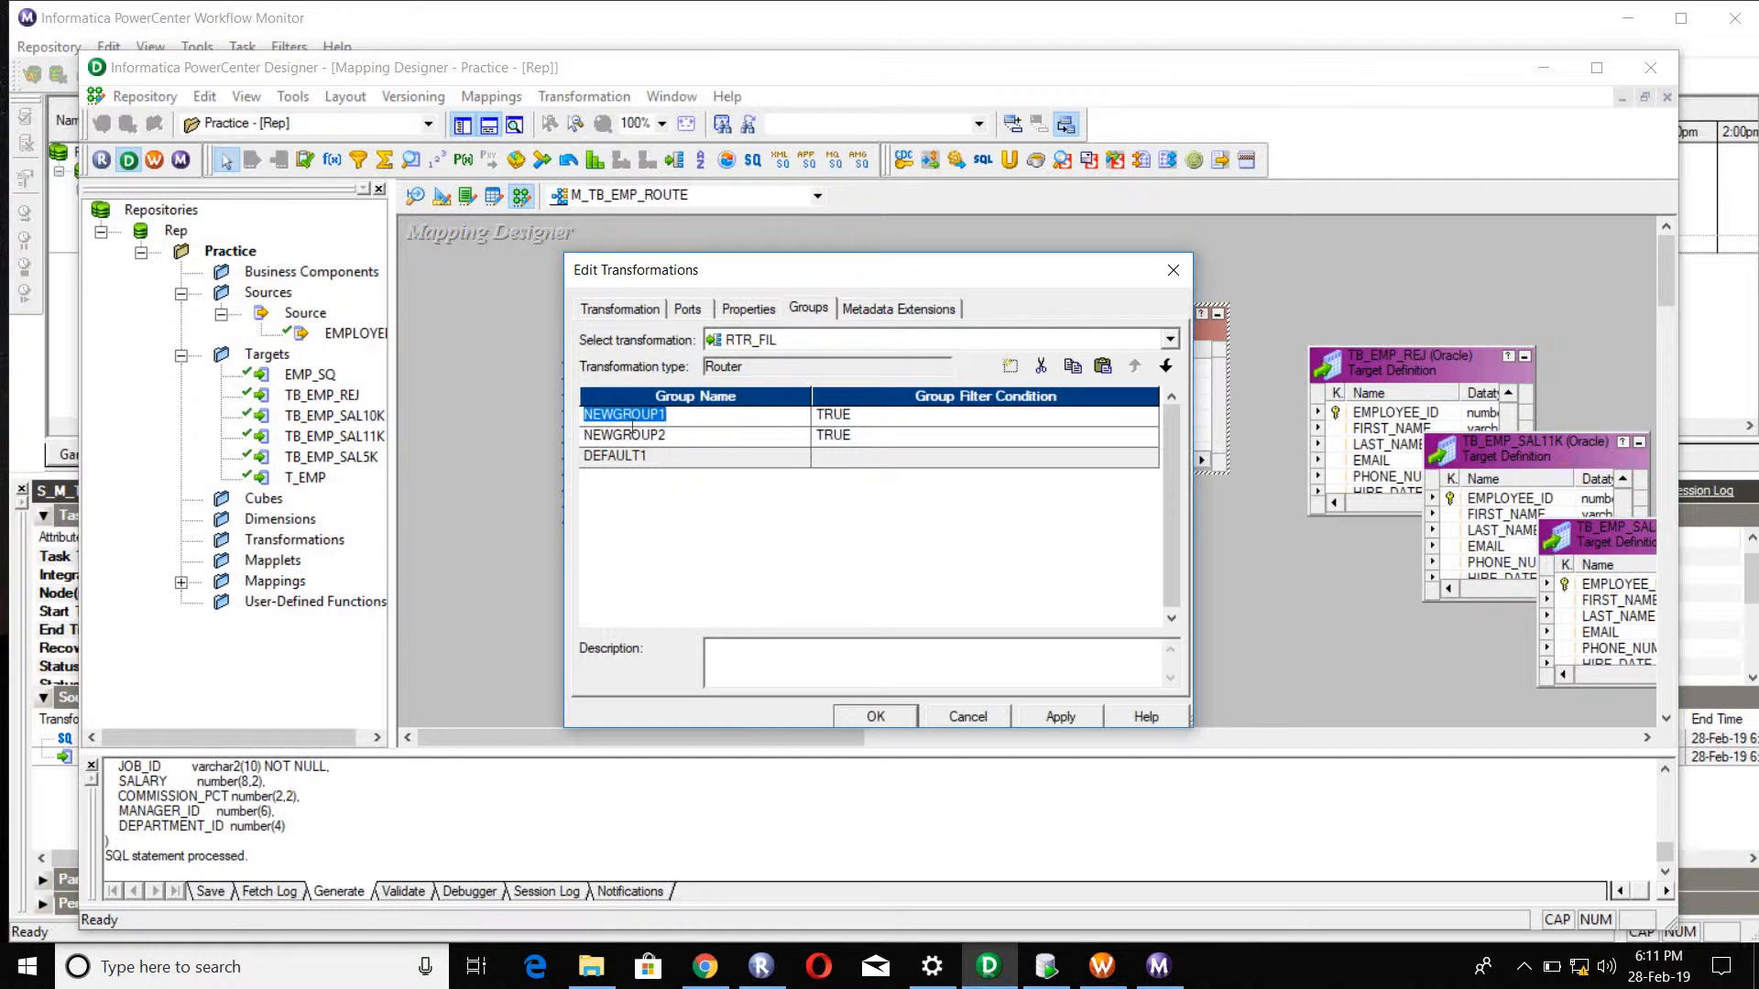
pyautogui.write('SAL5K')
# Step: Replace the TRUE filter condition of the SAL5K group with the SALARY port of SQ_EMPLOYEES
pyautogui.click(1151, 419)
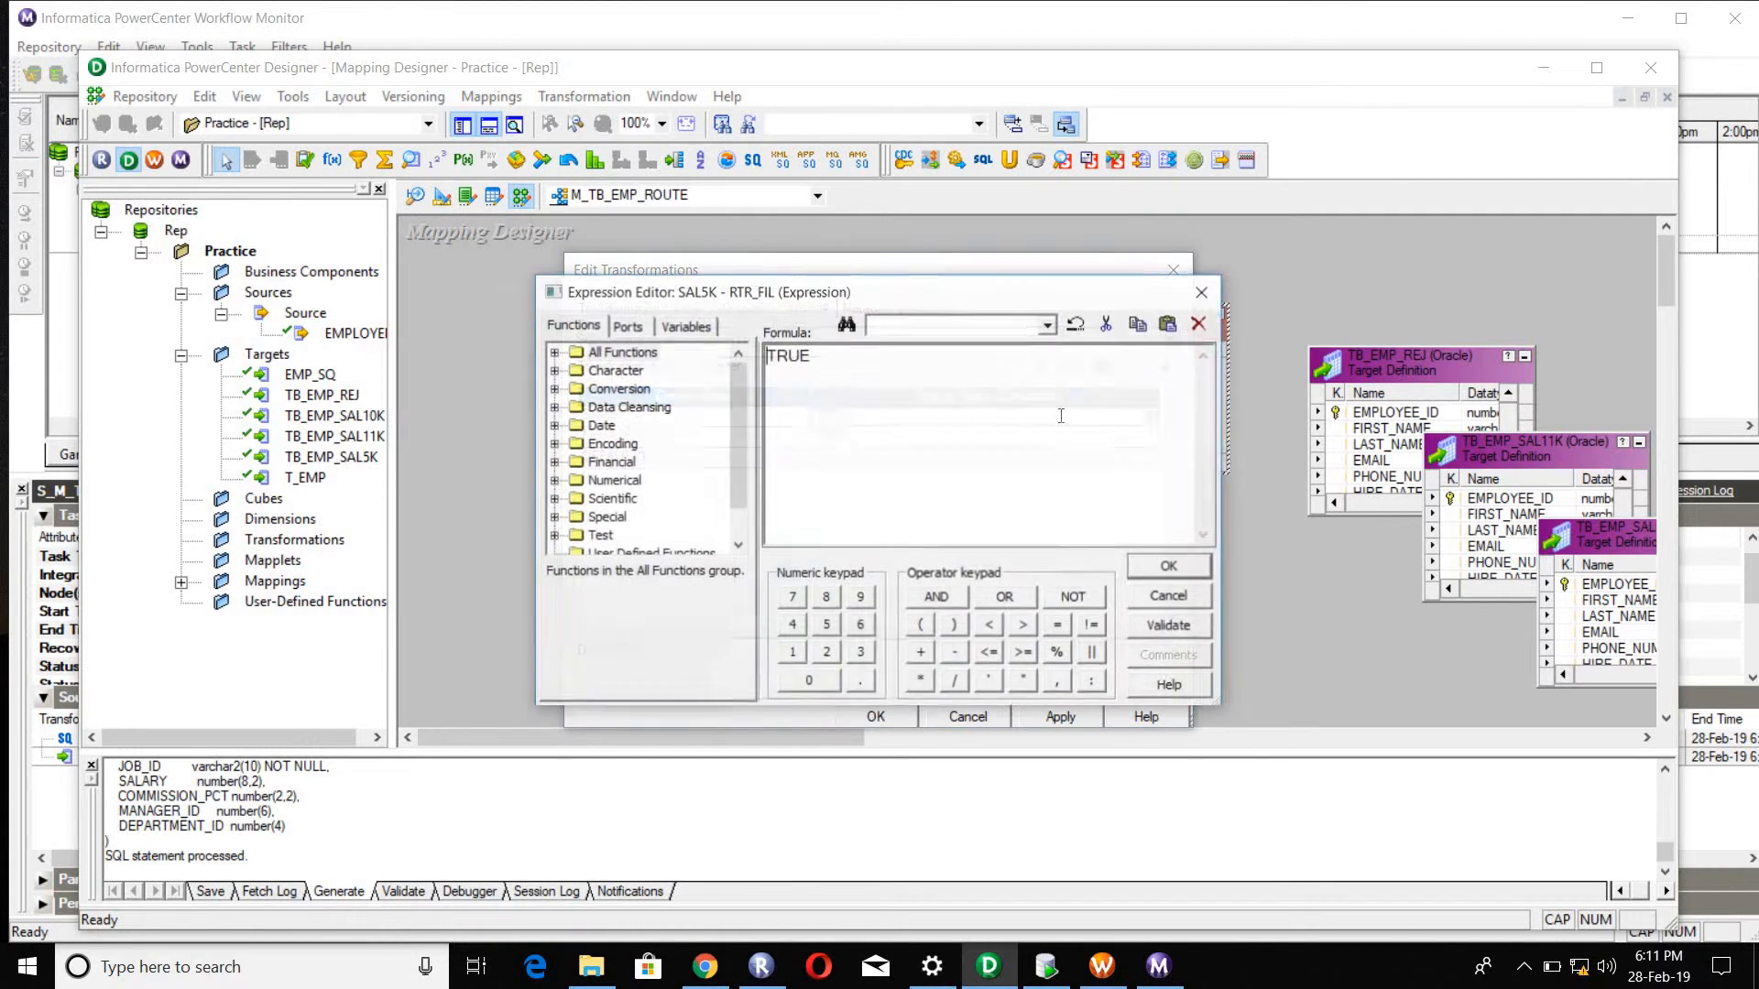
pyautogui.click(853, 358)
pyautogui.hotkey('shift', 'Left')
pyautogui.hotkey('shift', 'Left')
pyautogui.hotkey('shift', 'Left')
pyautogui.hotkey('shift', 'Left')
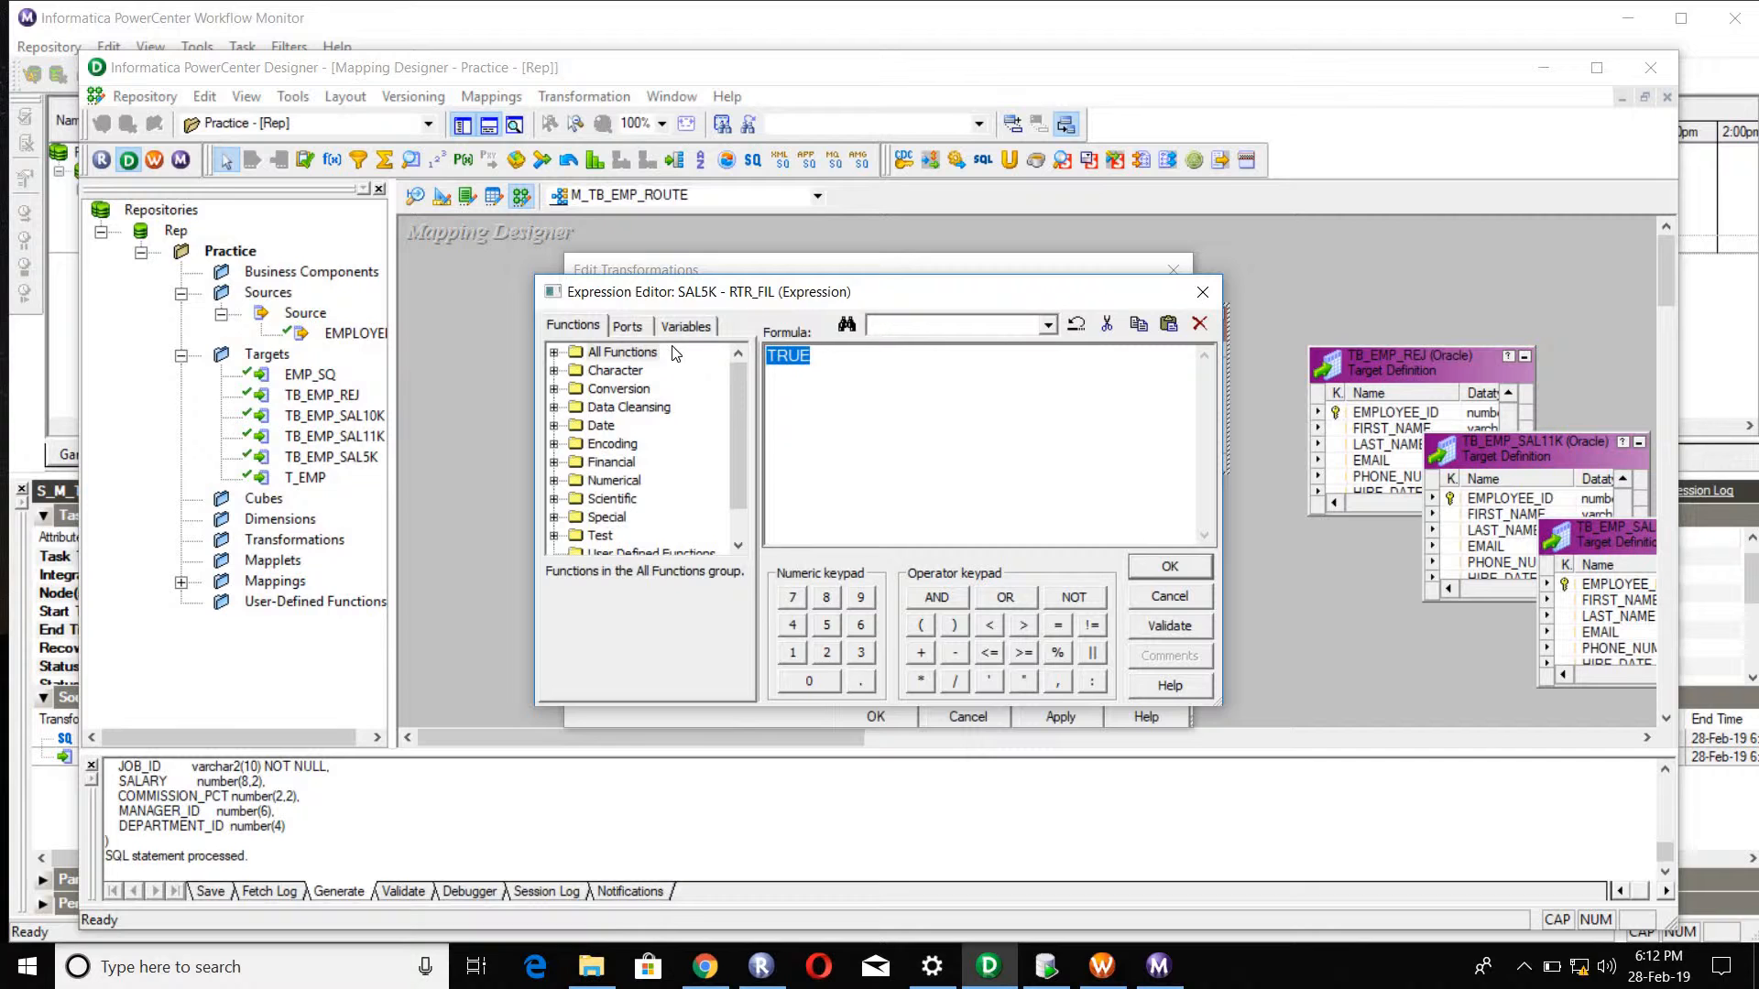
pyautogui.click(626, 326)
pyautogui.click(644, 498)
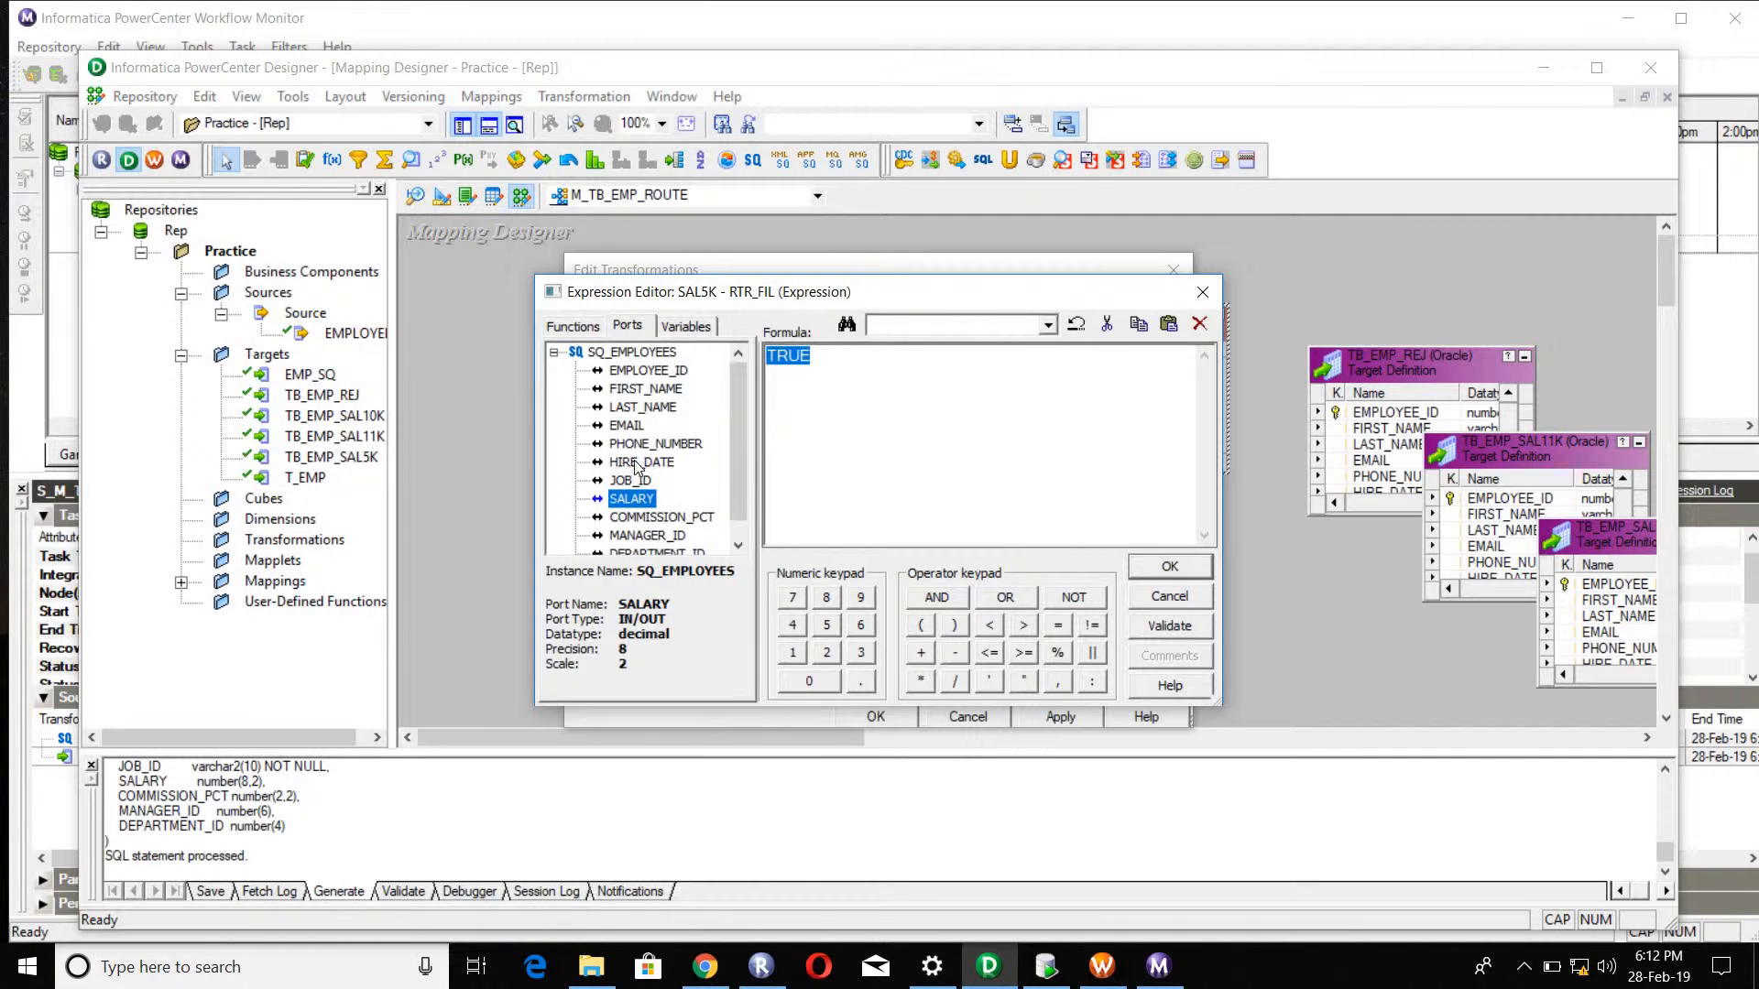
pyautogui.doubleClick(624, 504)
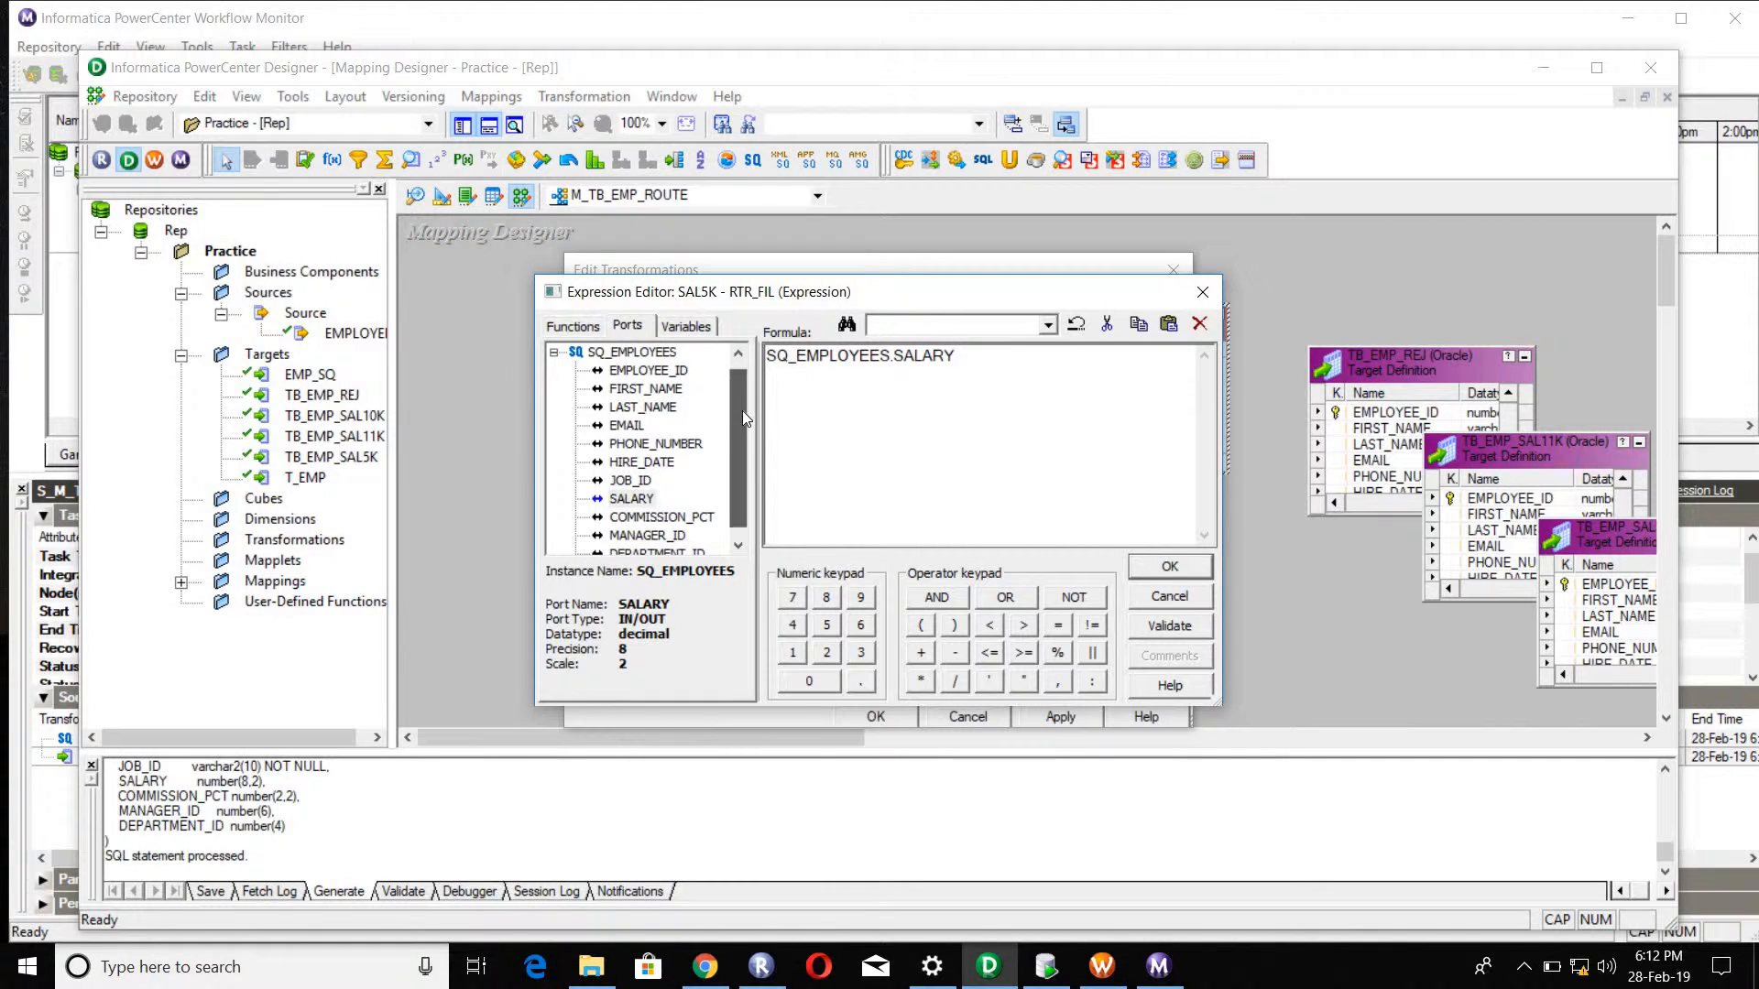
# Step: Complete the SAL5K filter condition as SQ_EMPLOYEES.SALARY < 5000 and accept it
pyautogui.doubleClick(877, 366)
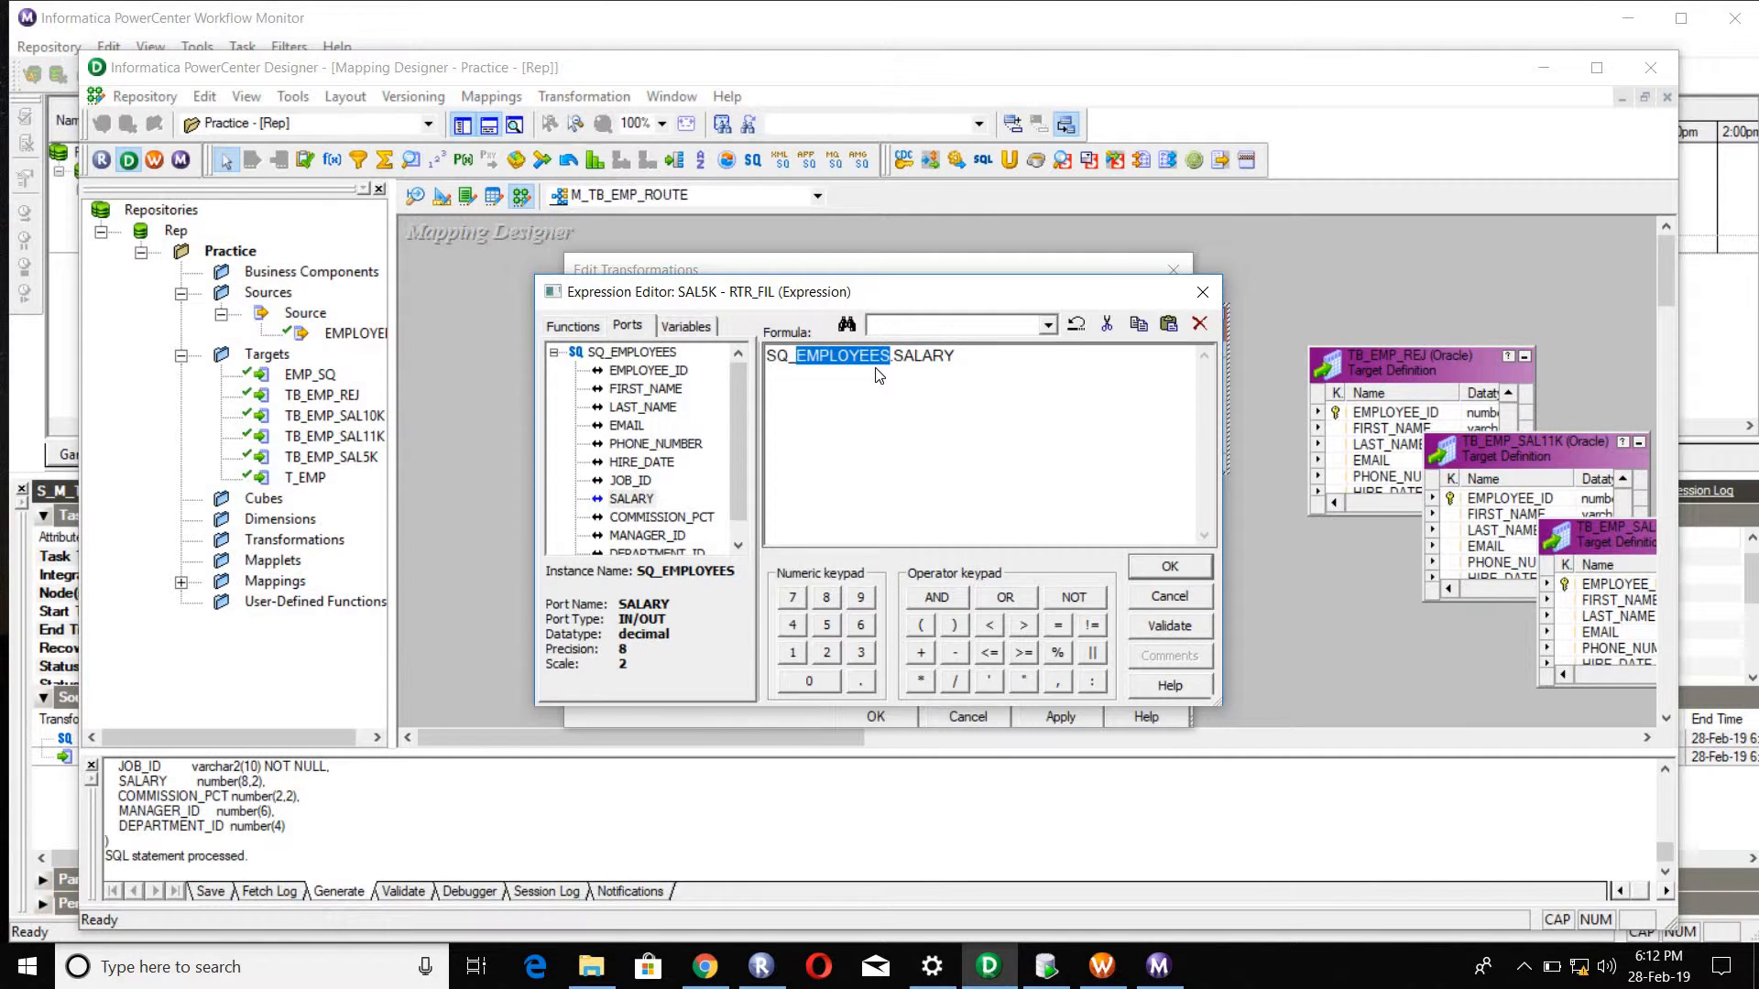
pyautogui.click(1008, 392)
pyautogui.write('.')
pyautogui.write('> 5000')
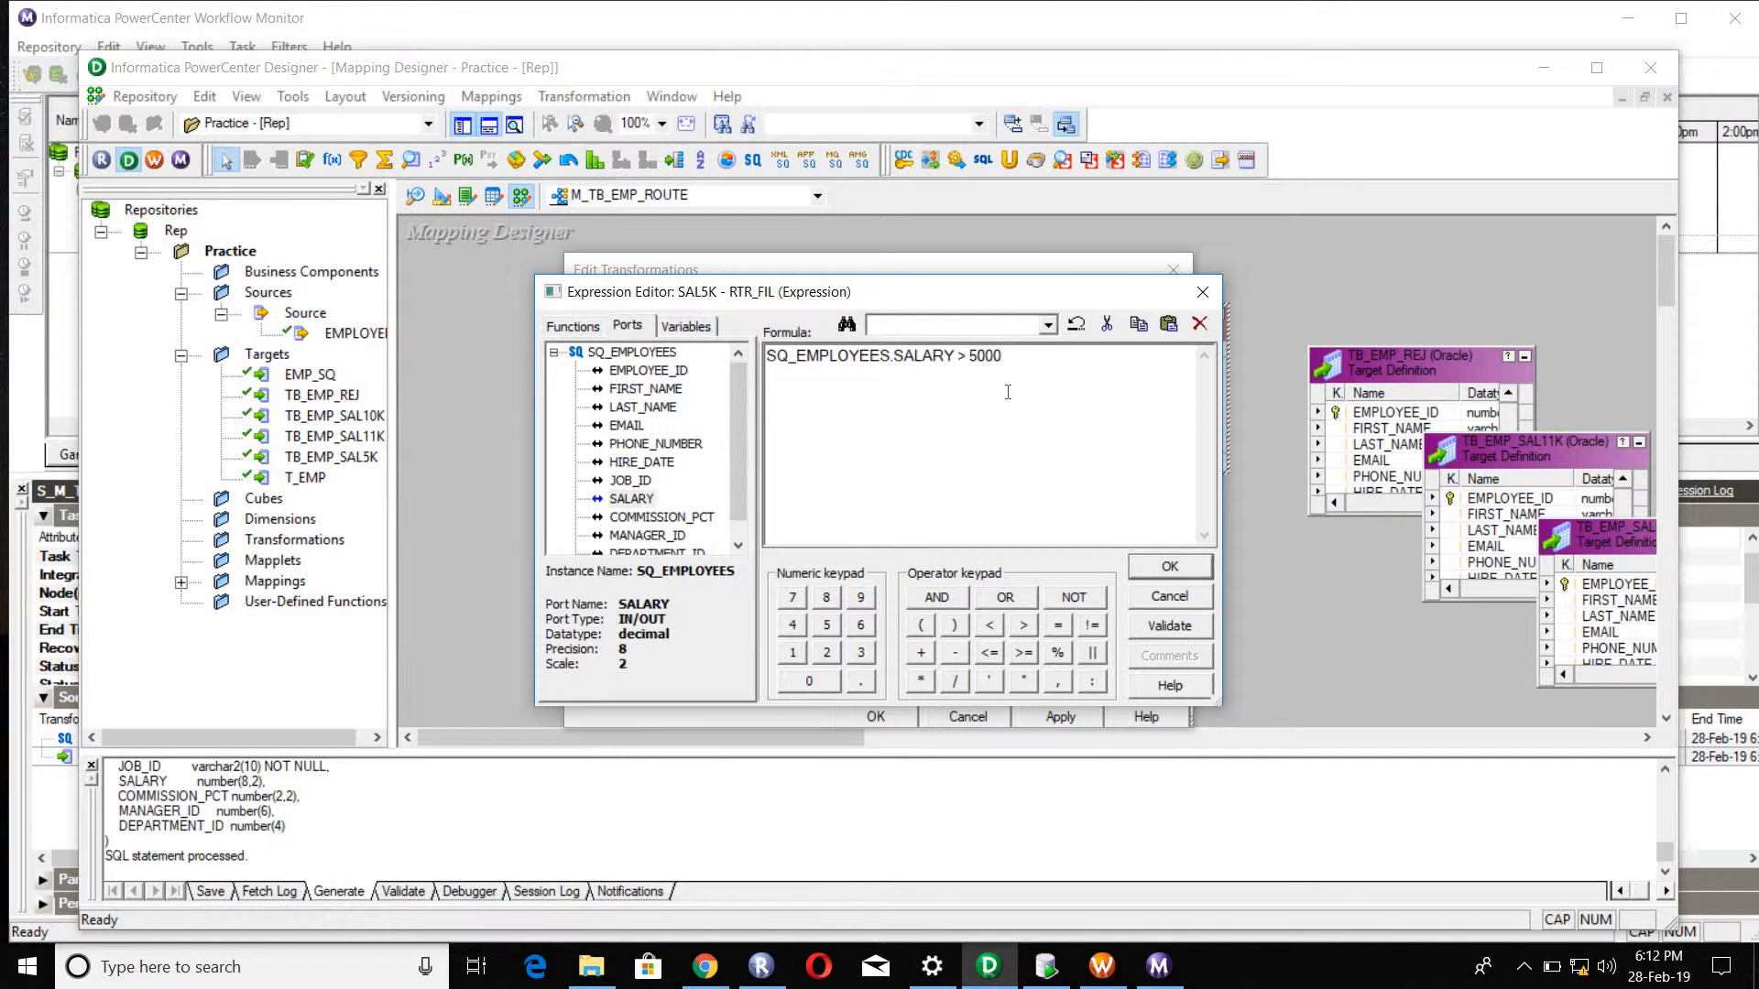
pyautogui.click(954, 357)
pyautogui.press('Delete')
pyautogui.press('Delete')
pyautogui.write('<')
pyautogui.click(1172, 566)
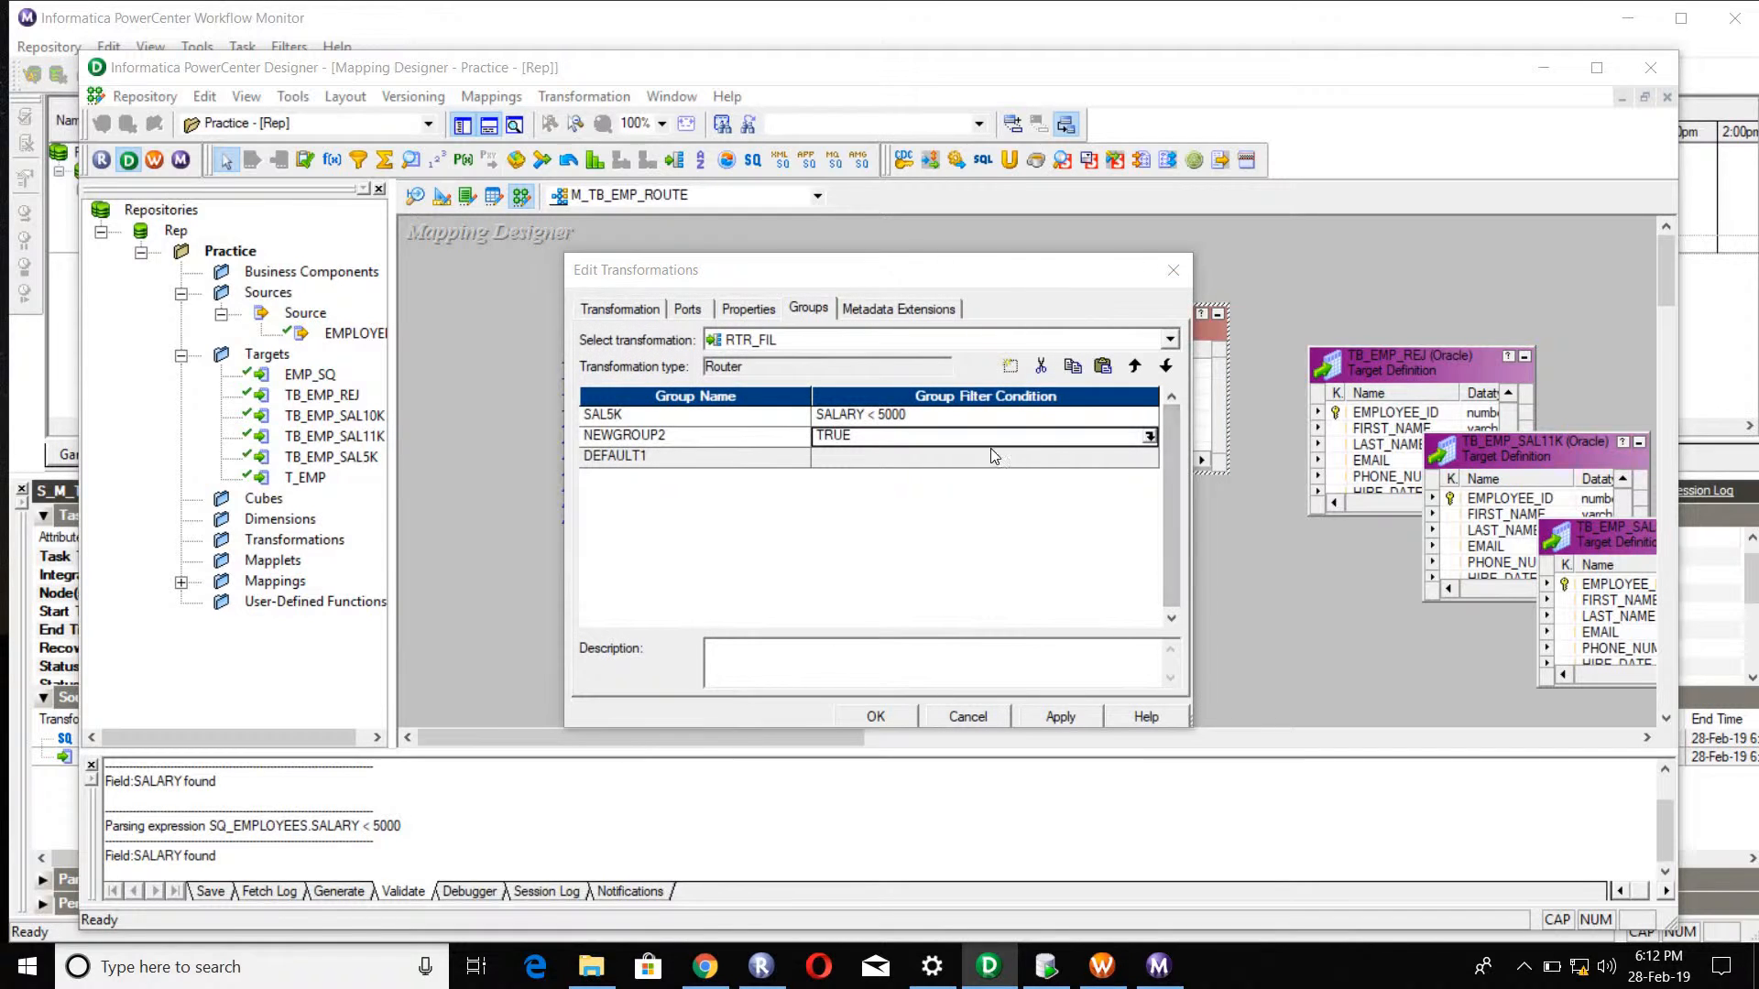
# Step: Set the filter condition of NEWGROUP2 to SALARY > 11000, using the router's own SALARY port
pyautogui.click(1152, 437)
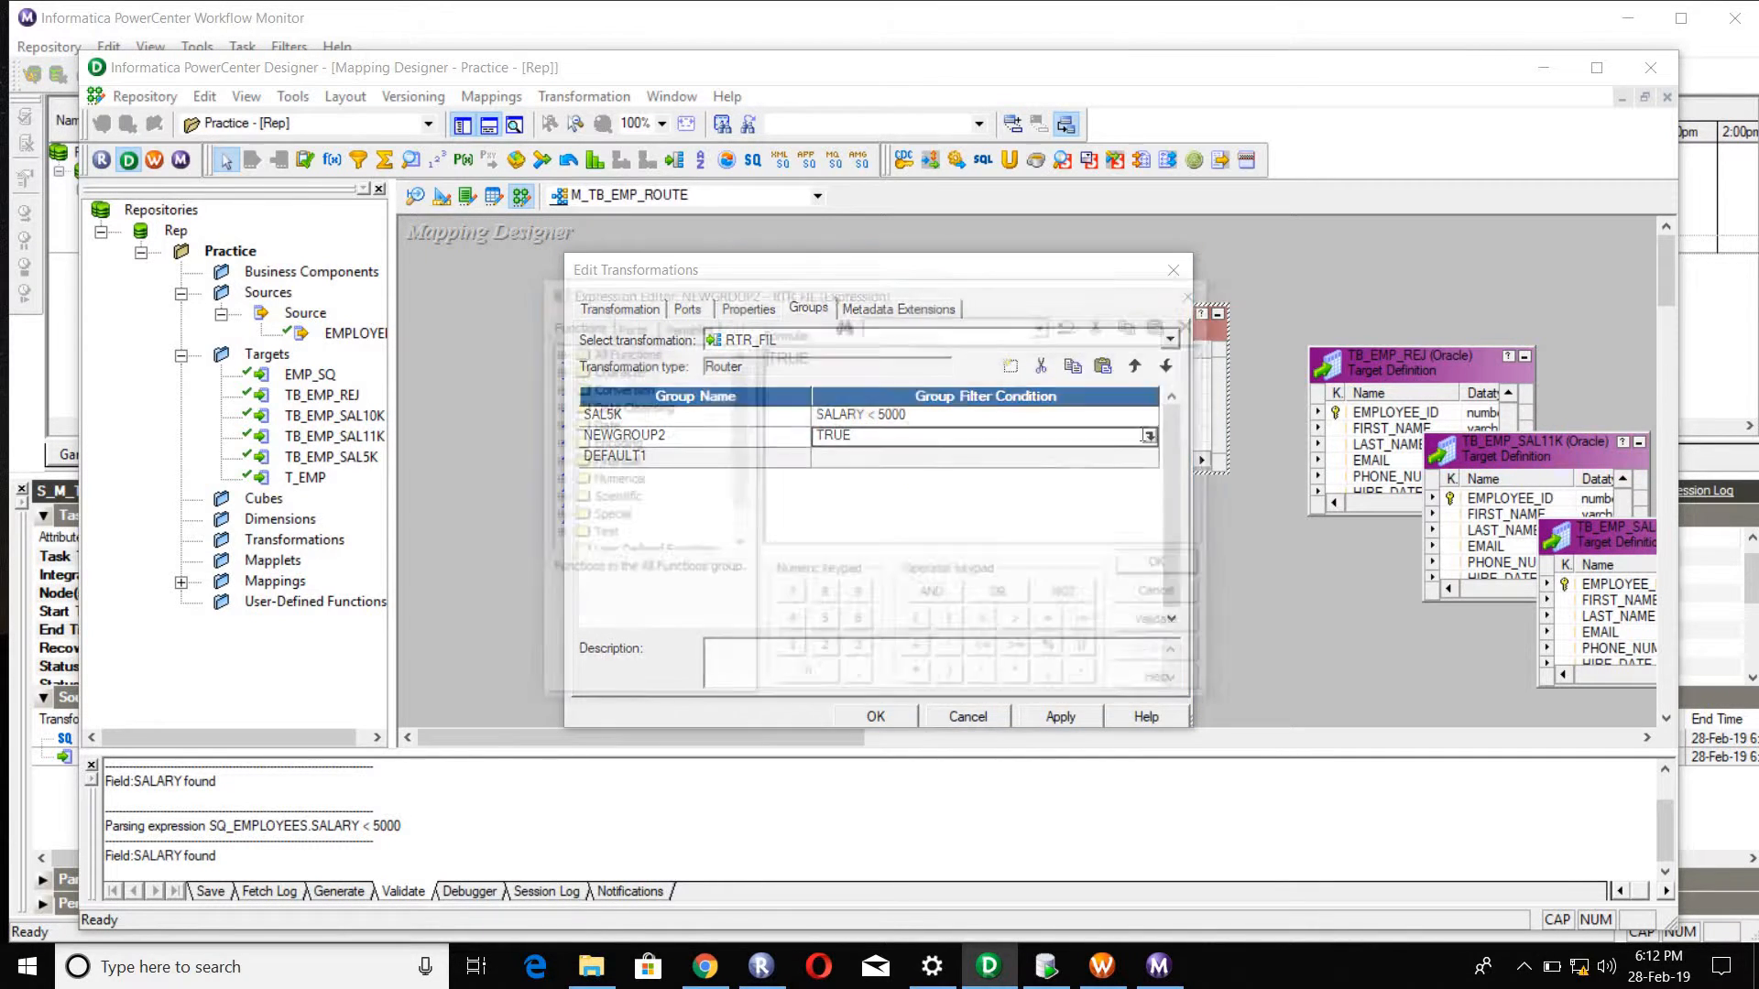
pyautogui.moveTo(821, 360); pyautogui.dragTo(704, 359)
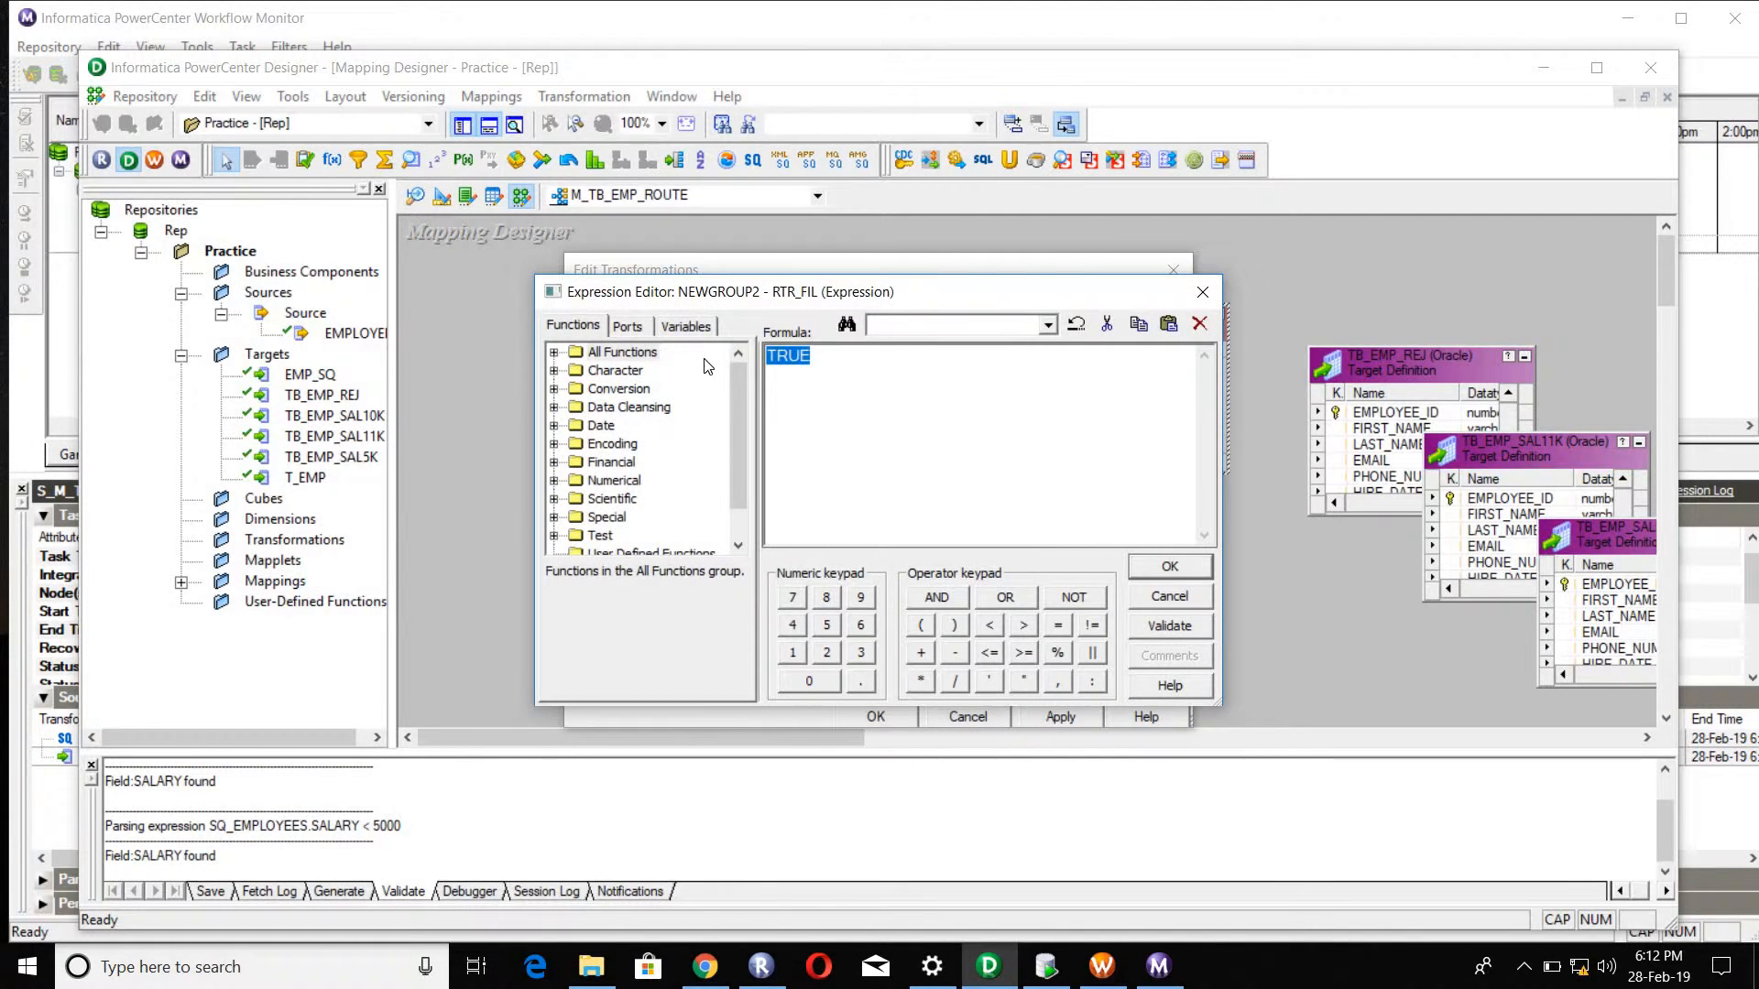
pyautogui.click(639, 332)
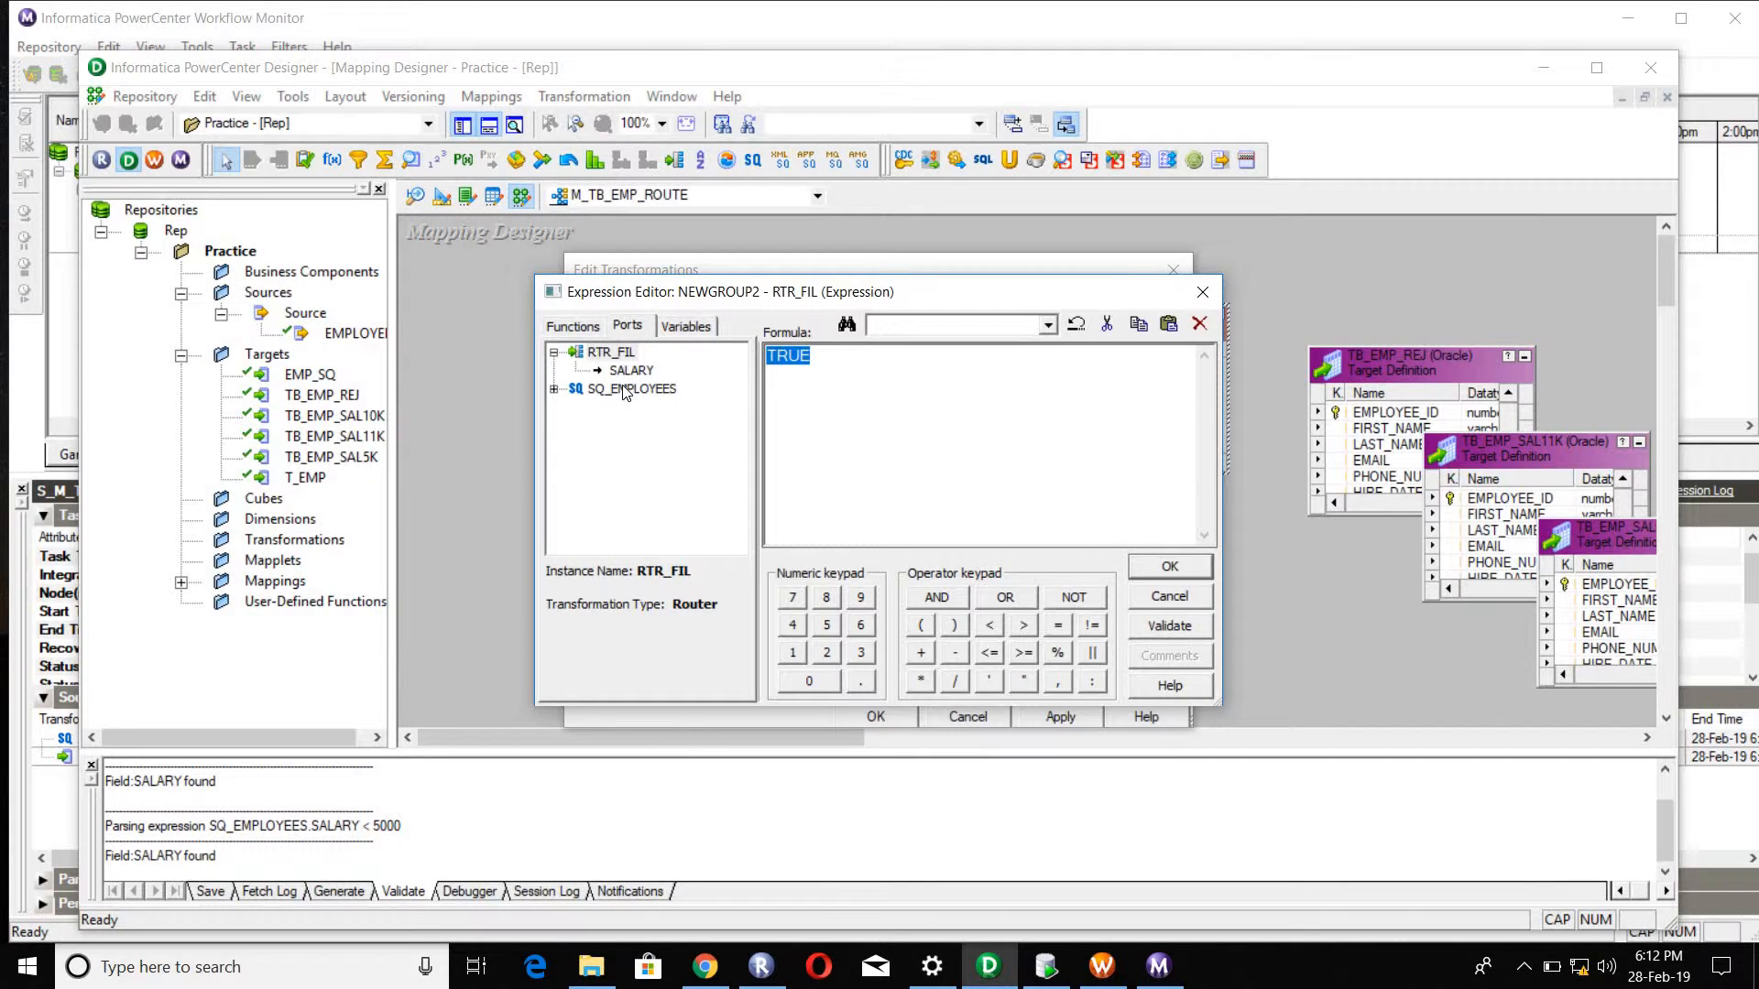
pyautogui.doubleClick(627, 371)
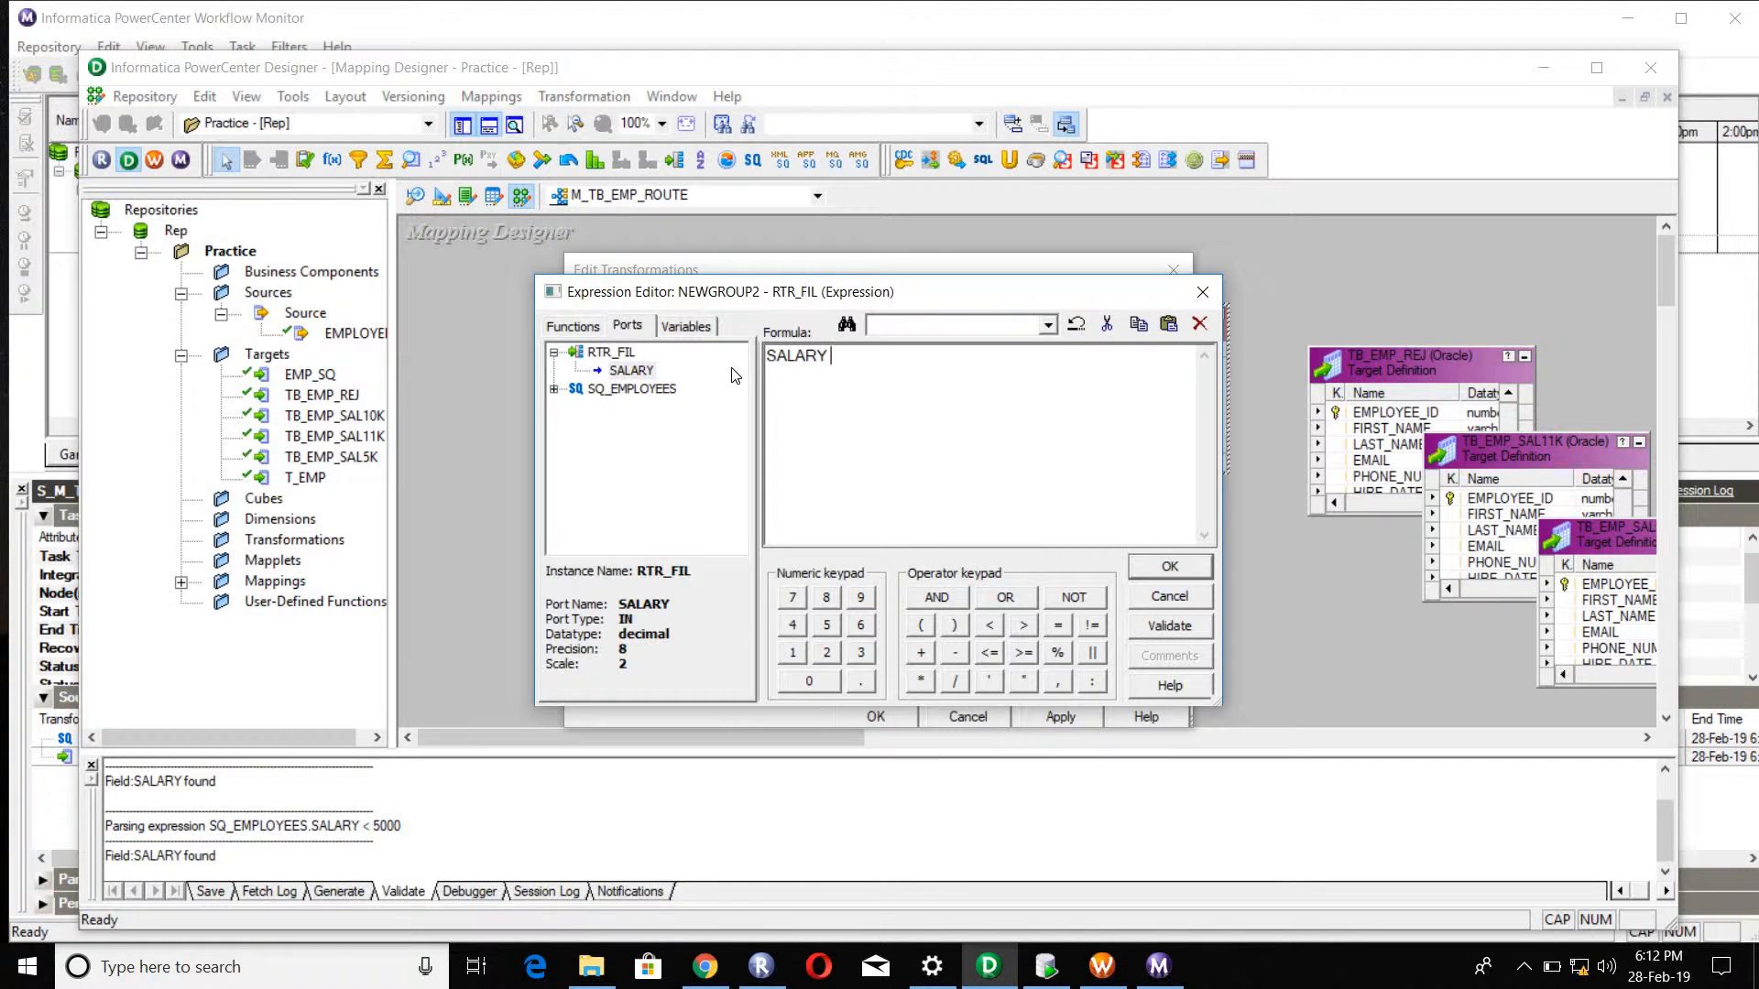
pyautogui.write('> 11000')
pyautogui.click(1168, 570)
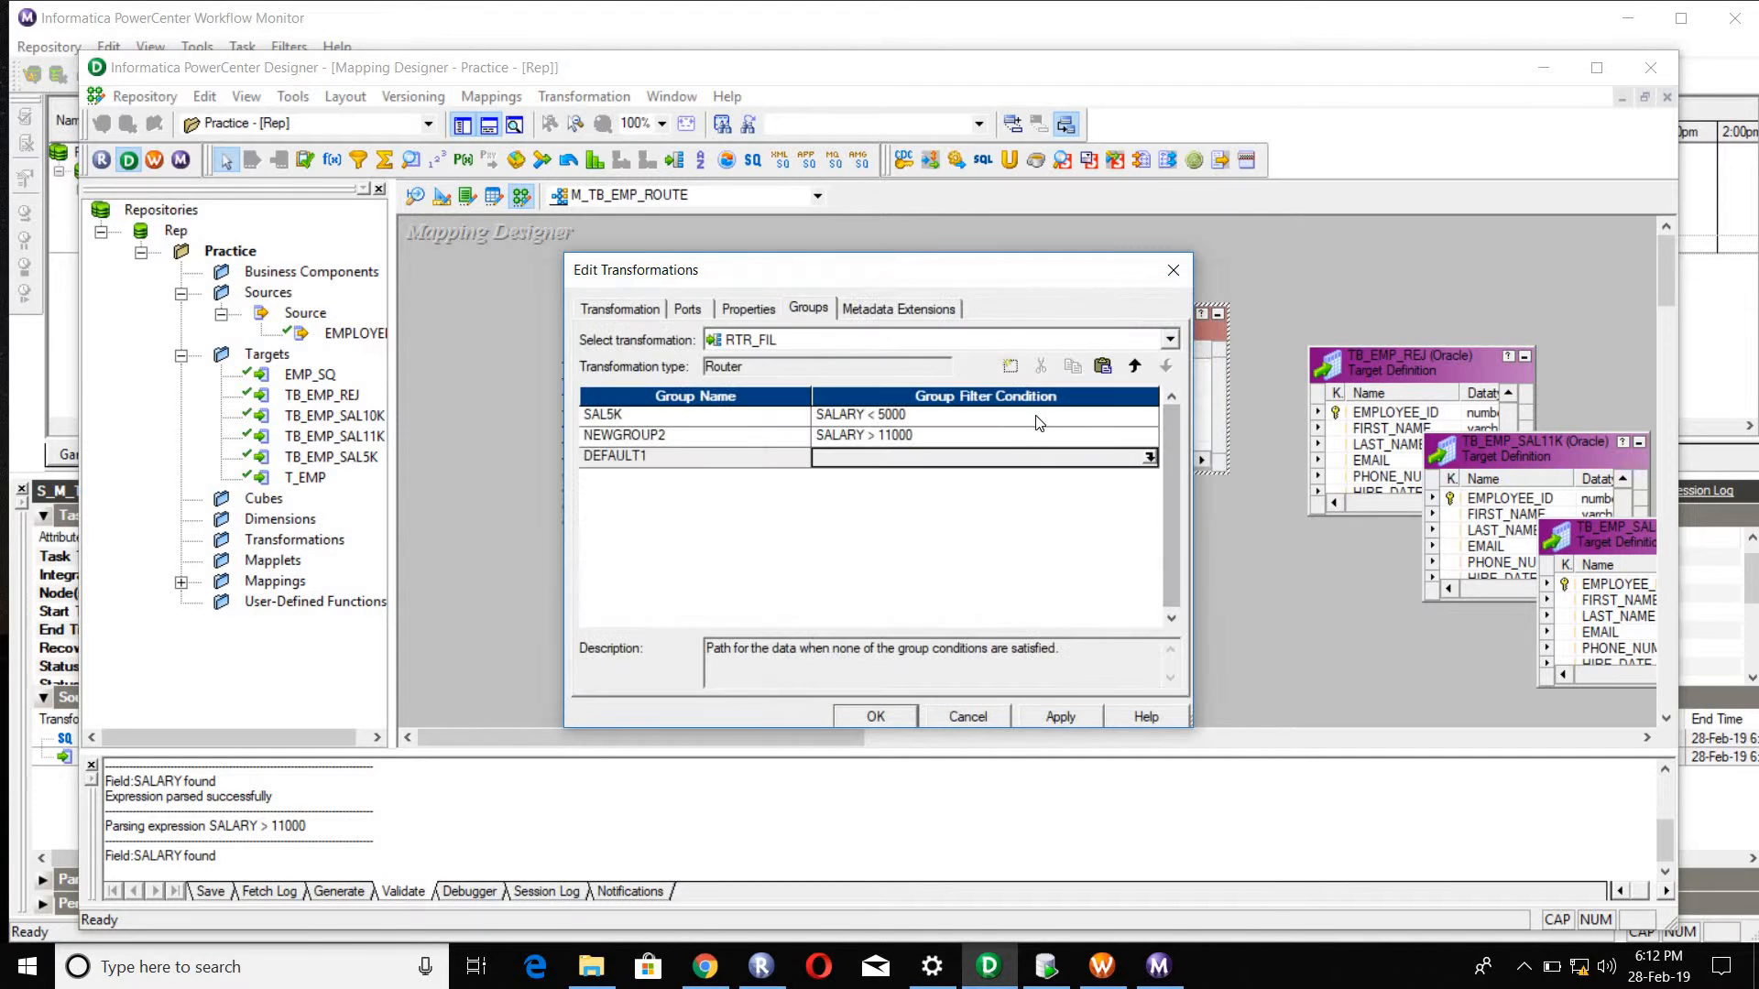
# Step: Reopen the SAL5K filter condition, check it against the router's SALARY port and validate SALARY < 5000
pyautogui.click(1124, 421)
pyautogui.click(1151, 416)
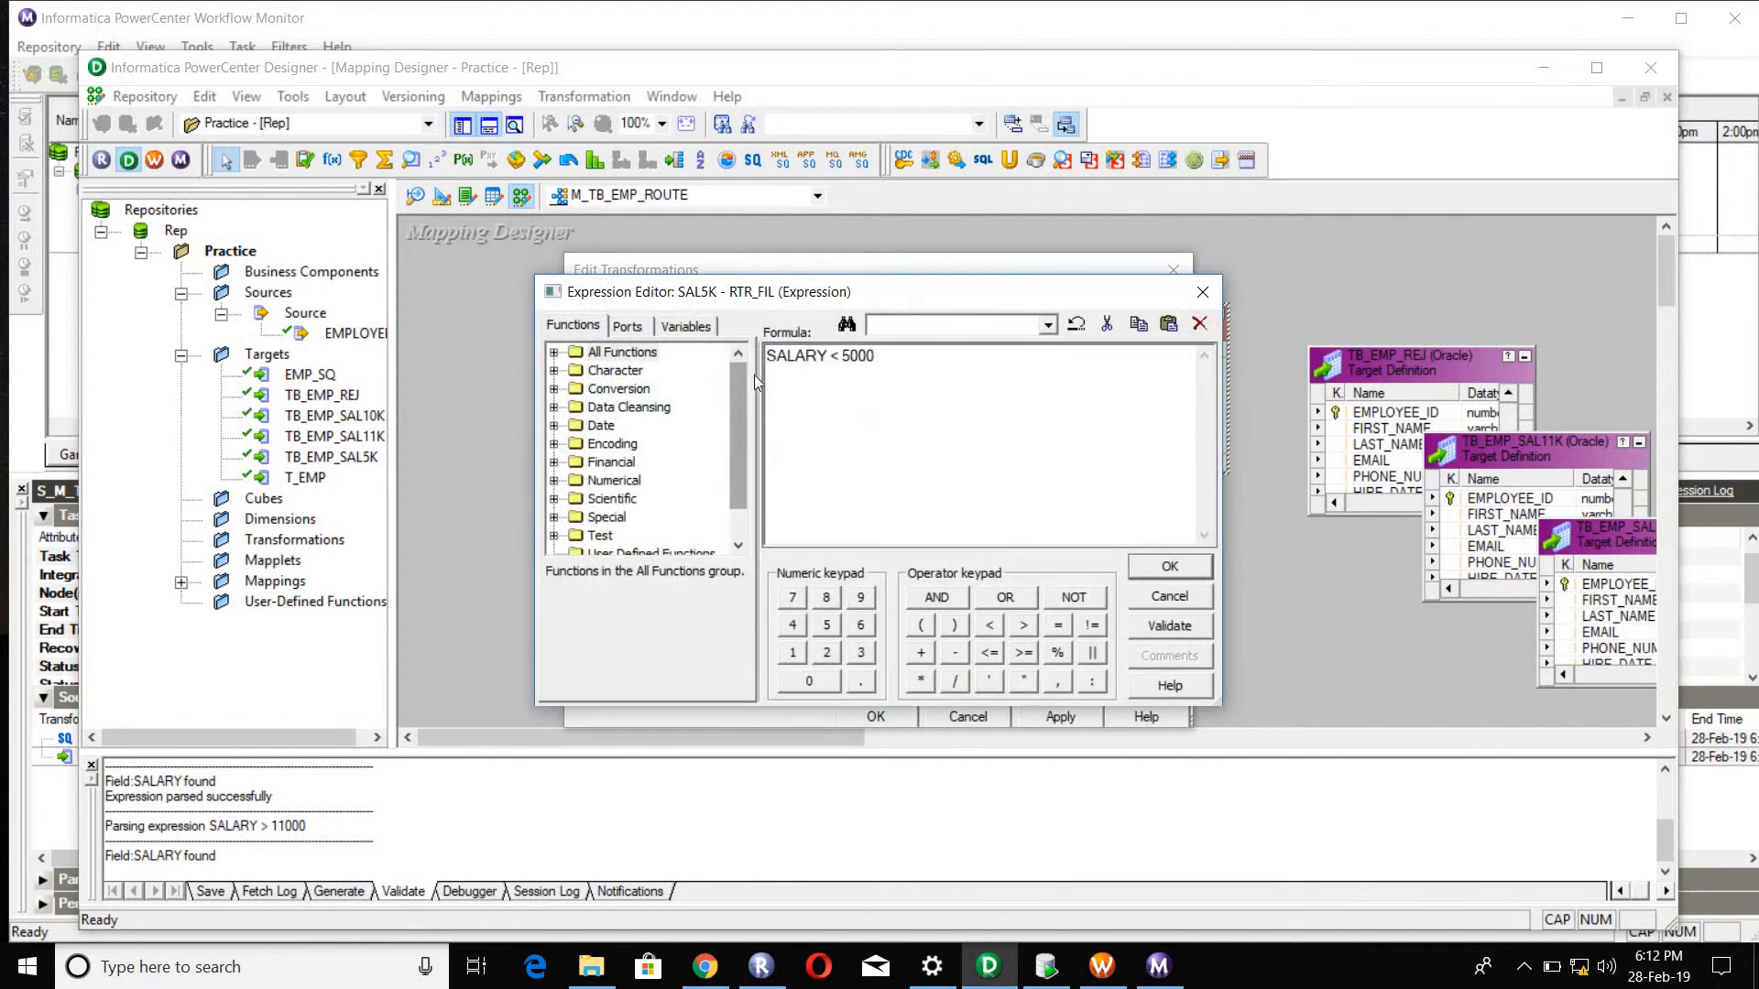
pyautogui.click(629, 327)
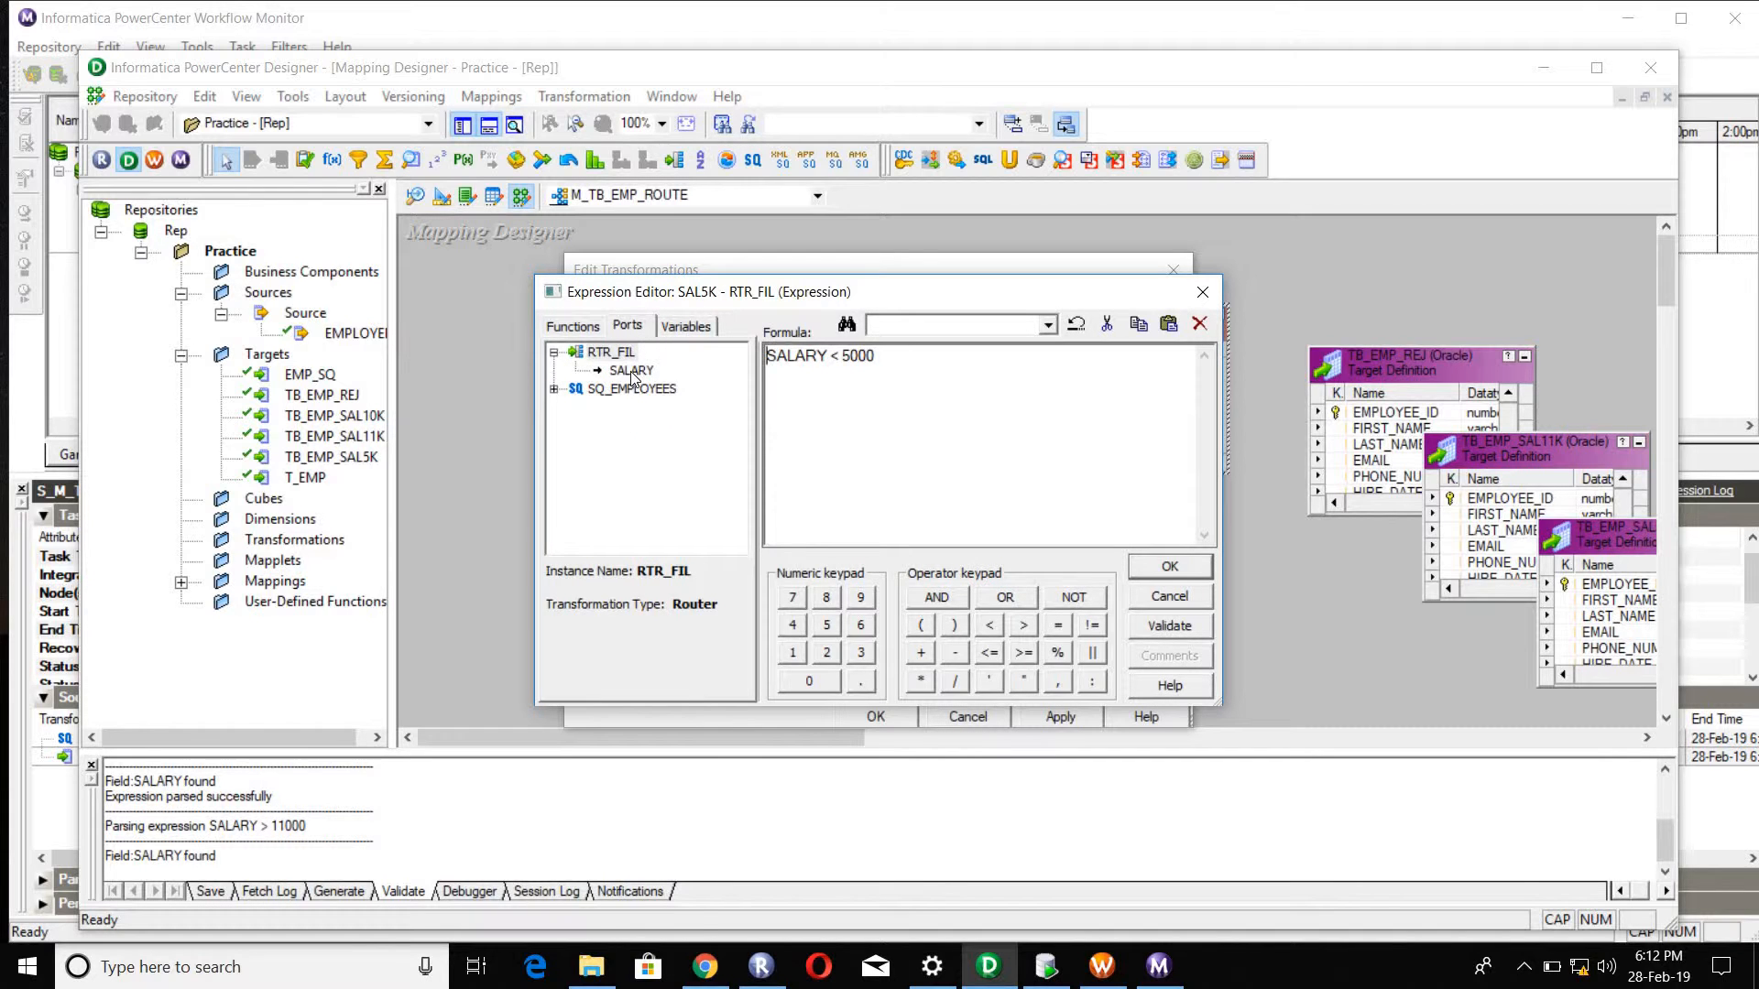
pyautogui.doubleClick(631, 371)
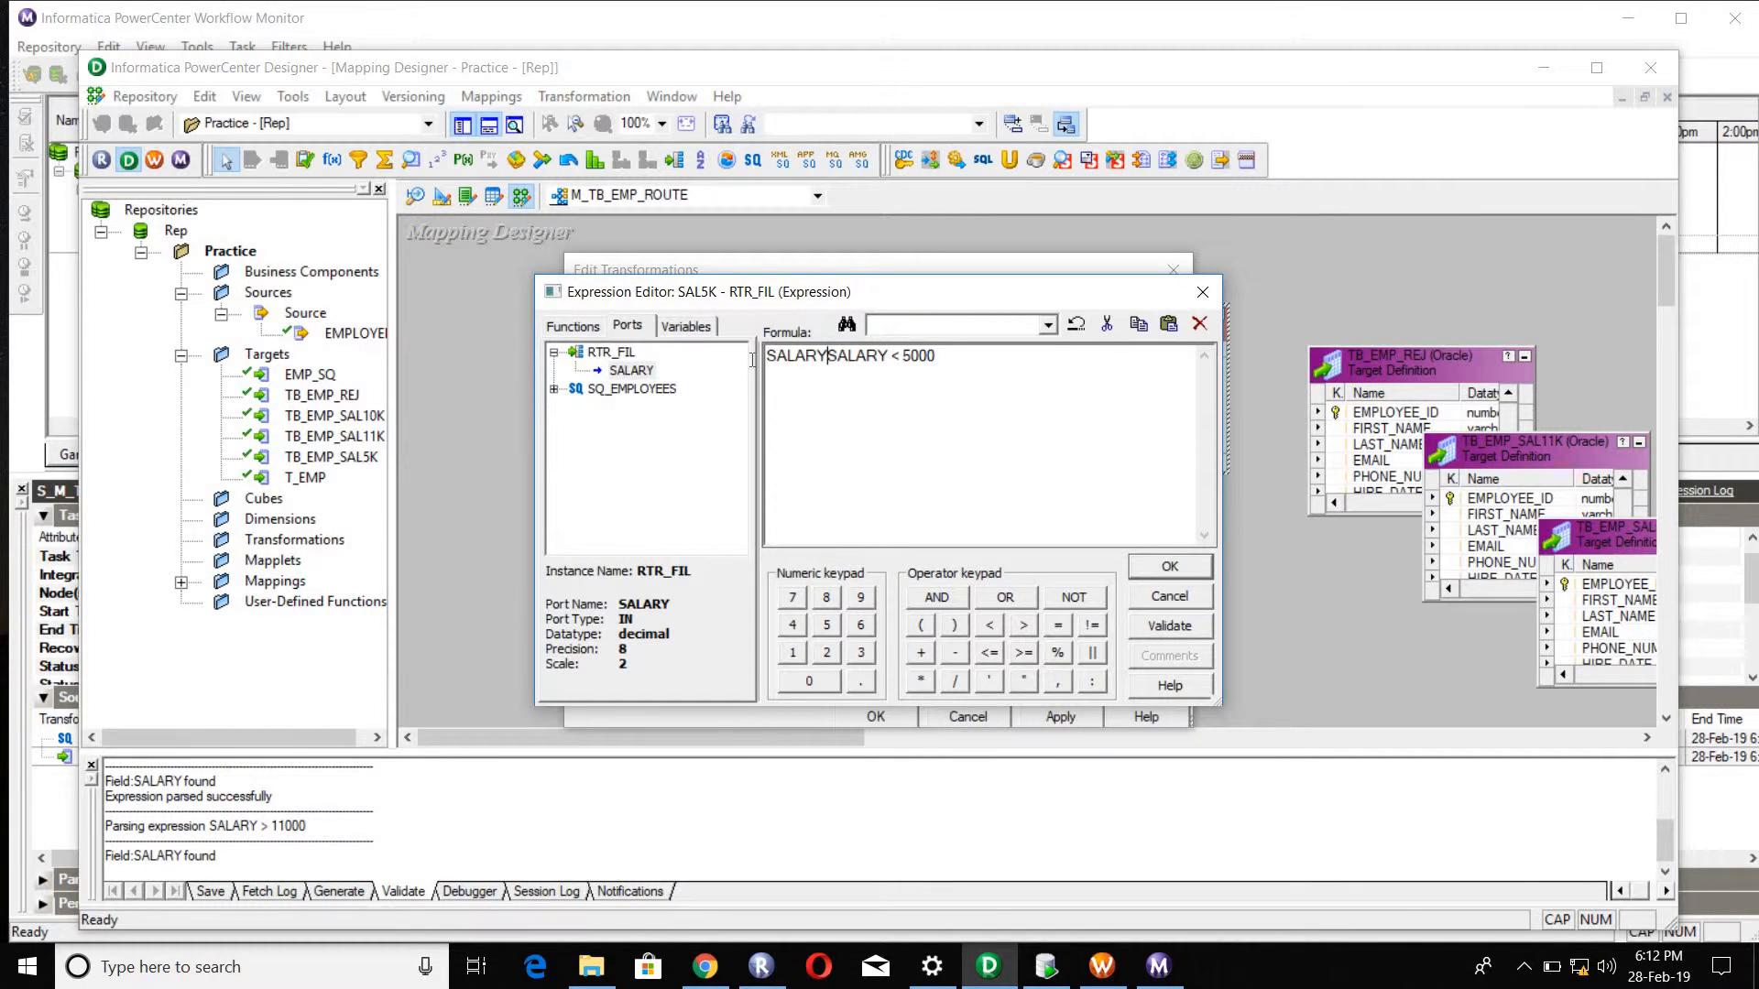
pyautogui.hotkey('shift', 'Home')
pyautogui.press('BackSpace')
pyautogui.click(1147, 621)
pyautogui.press('Return')
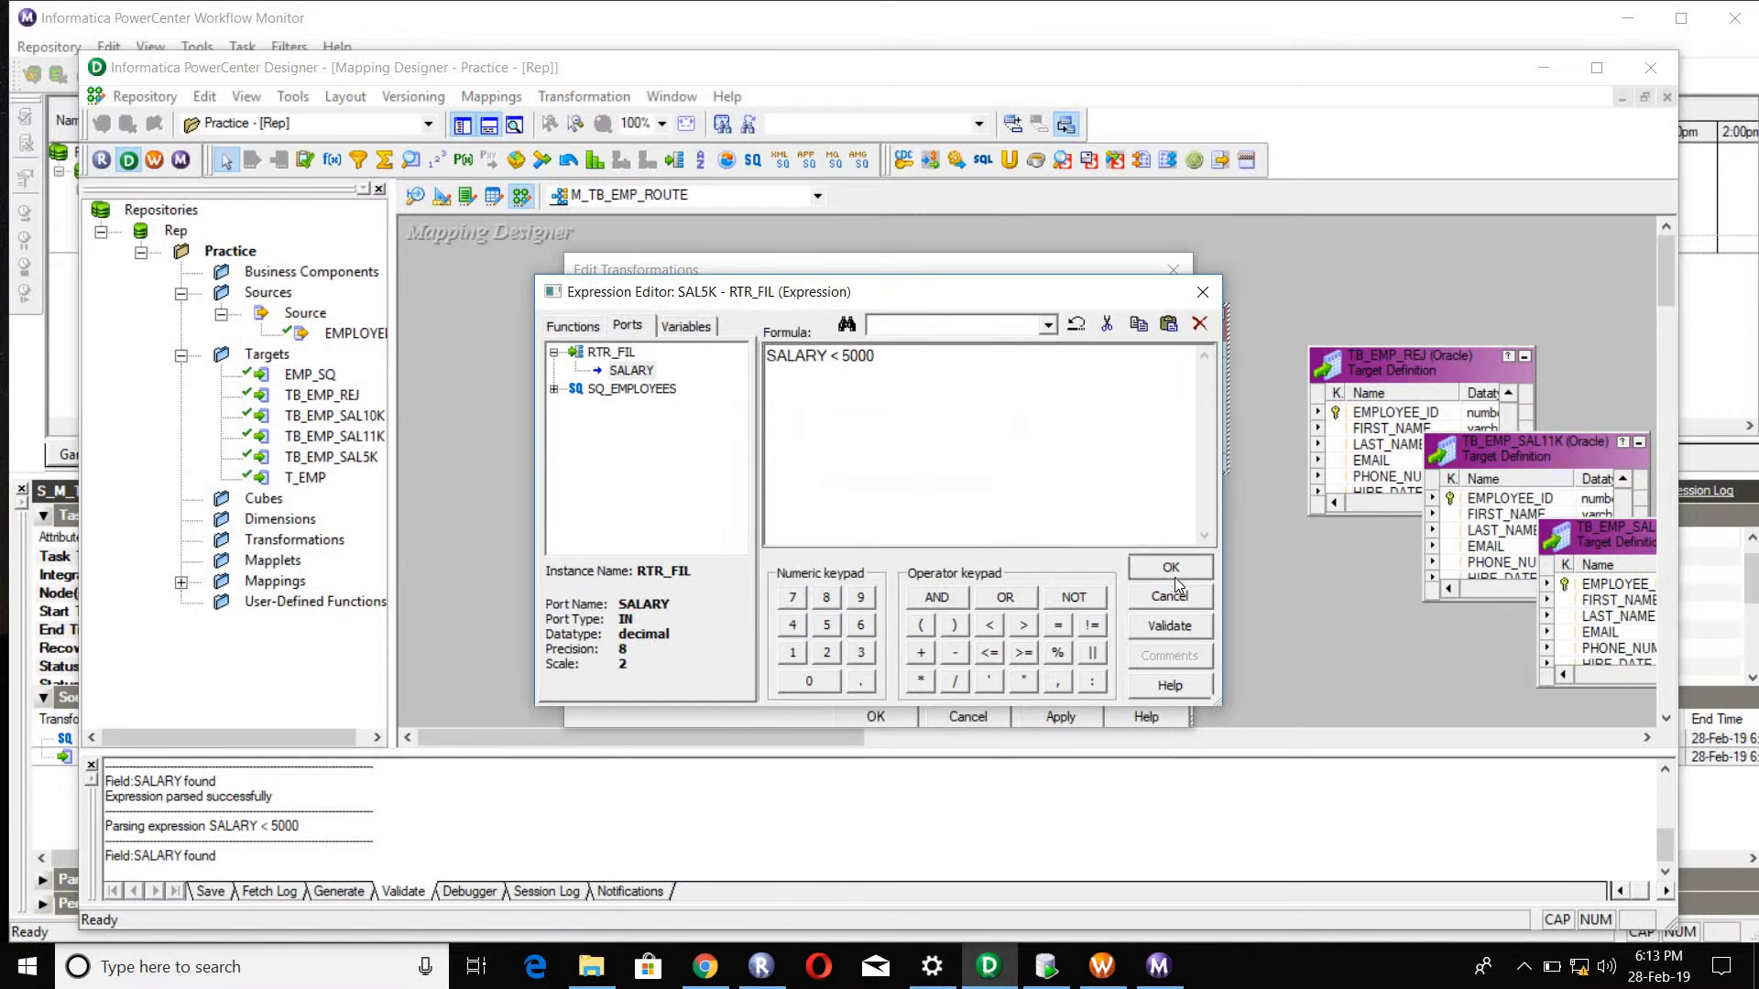
pyautogui.click(1173, 576)
# Step: Rename the router's second group, NEWGROUP2, as SAL11K and accept the group definitions
pyautogui.click(744, 458)
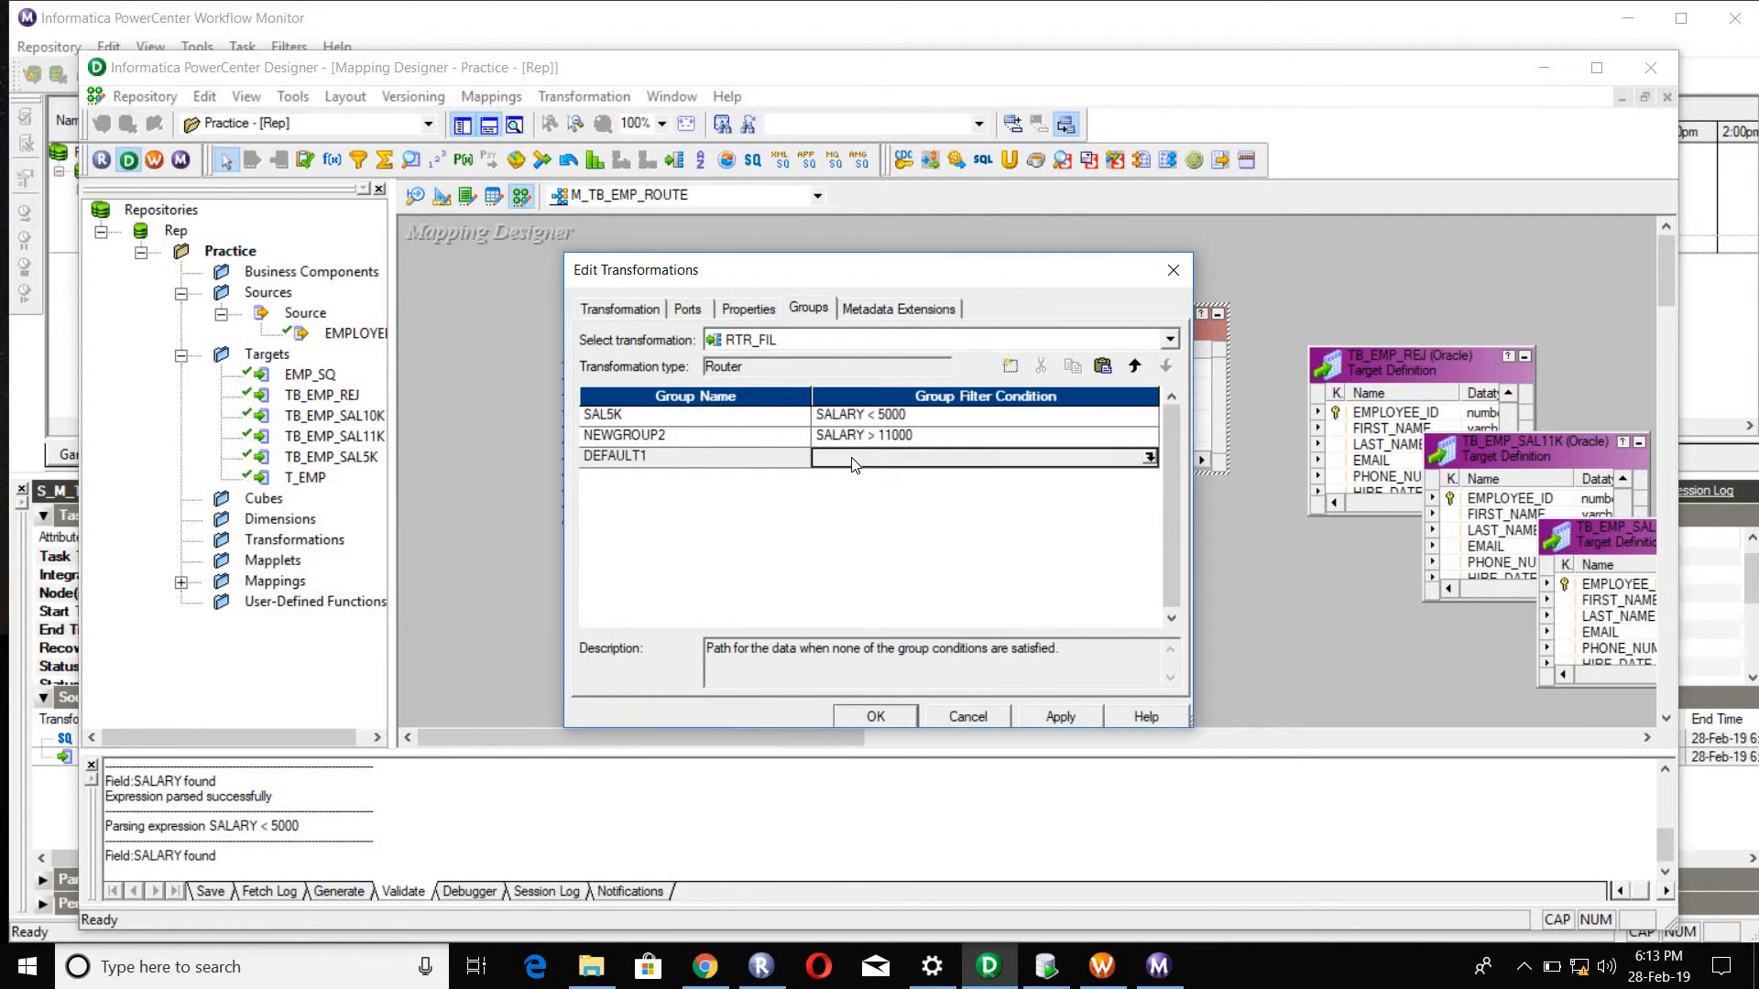
pyautogui.click(744, 458)
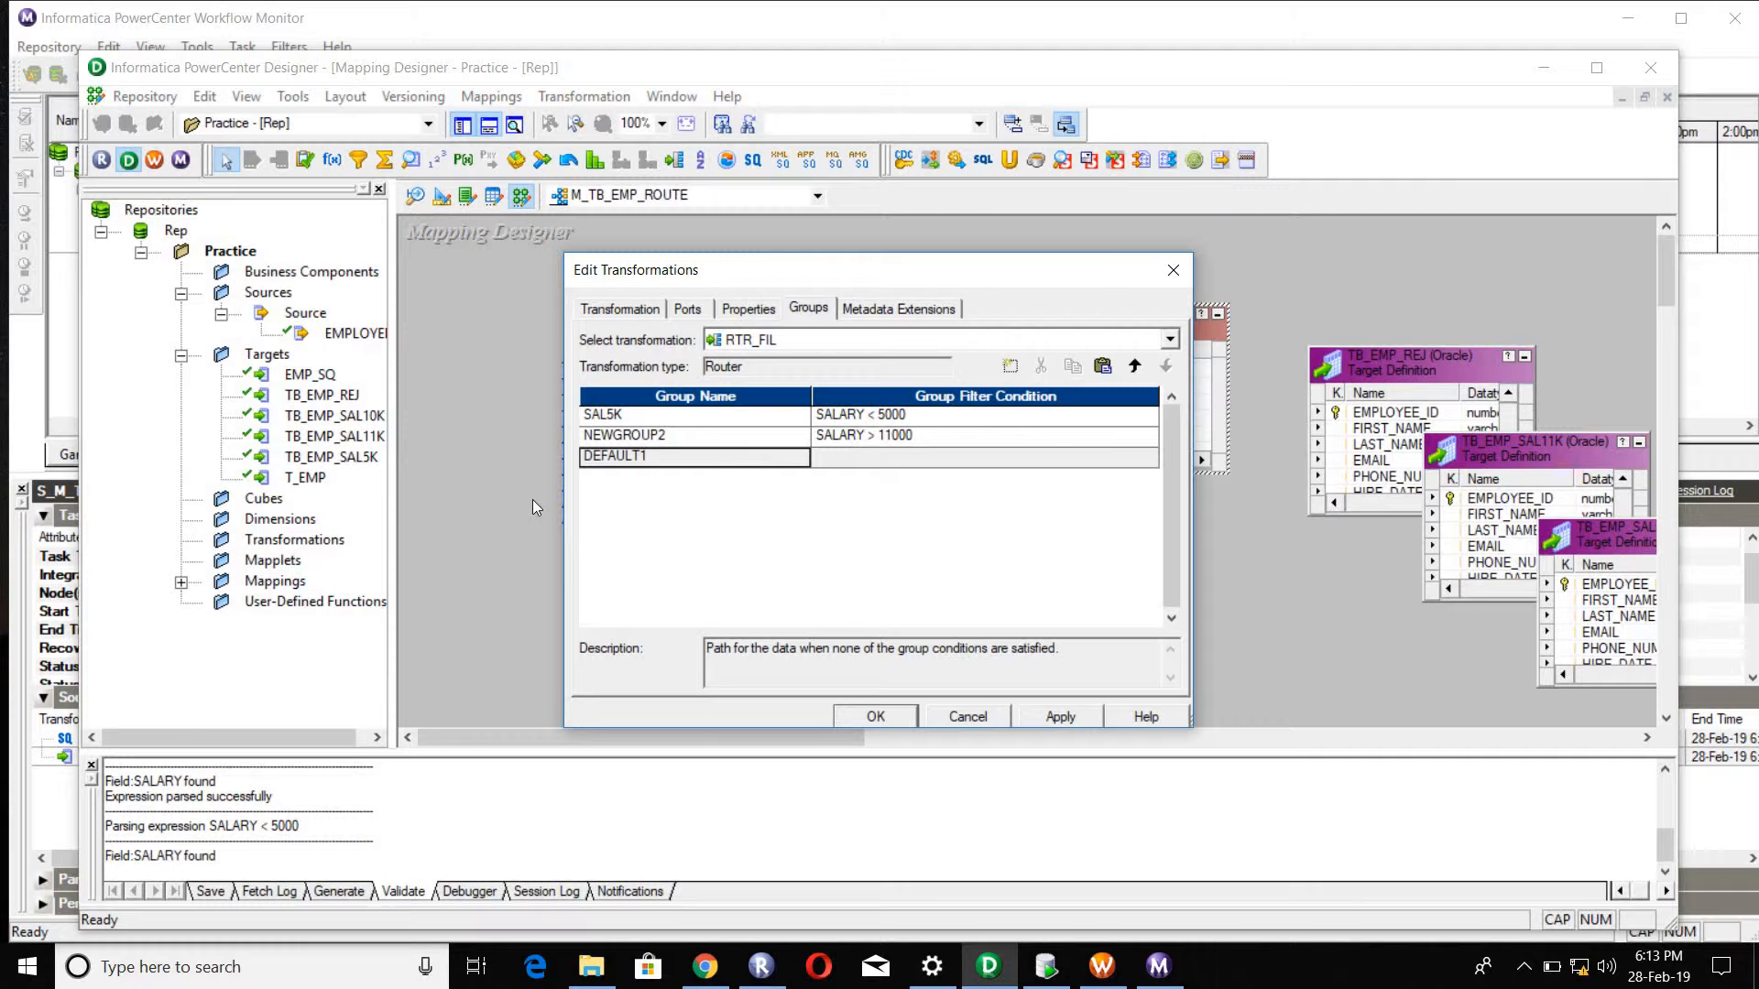
pyautogui.click(654, 437)
pyautogui.click(653, 436)
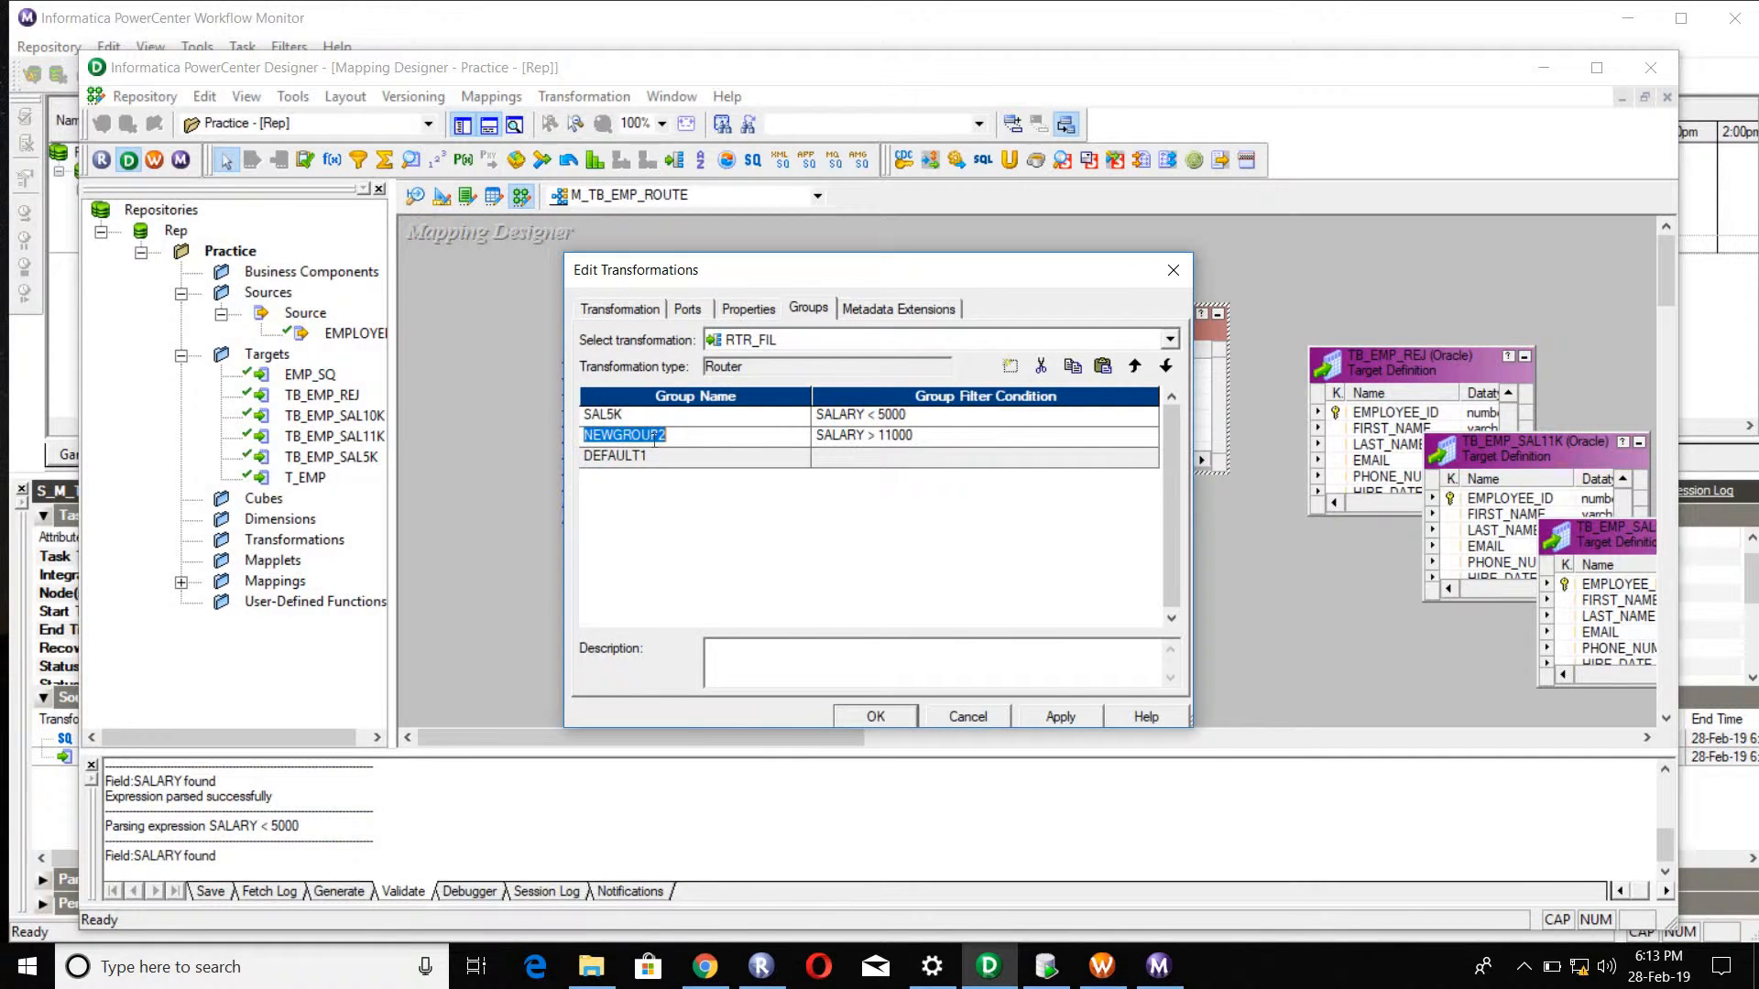
pyautogui.write('SAL11K')
pyautogui.click(733, 460)
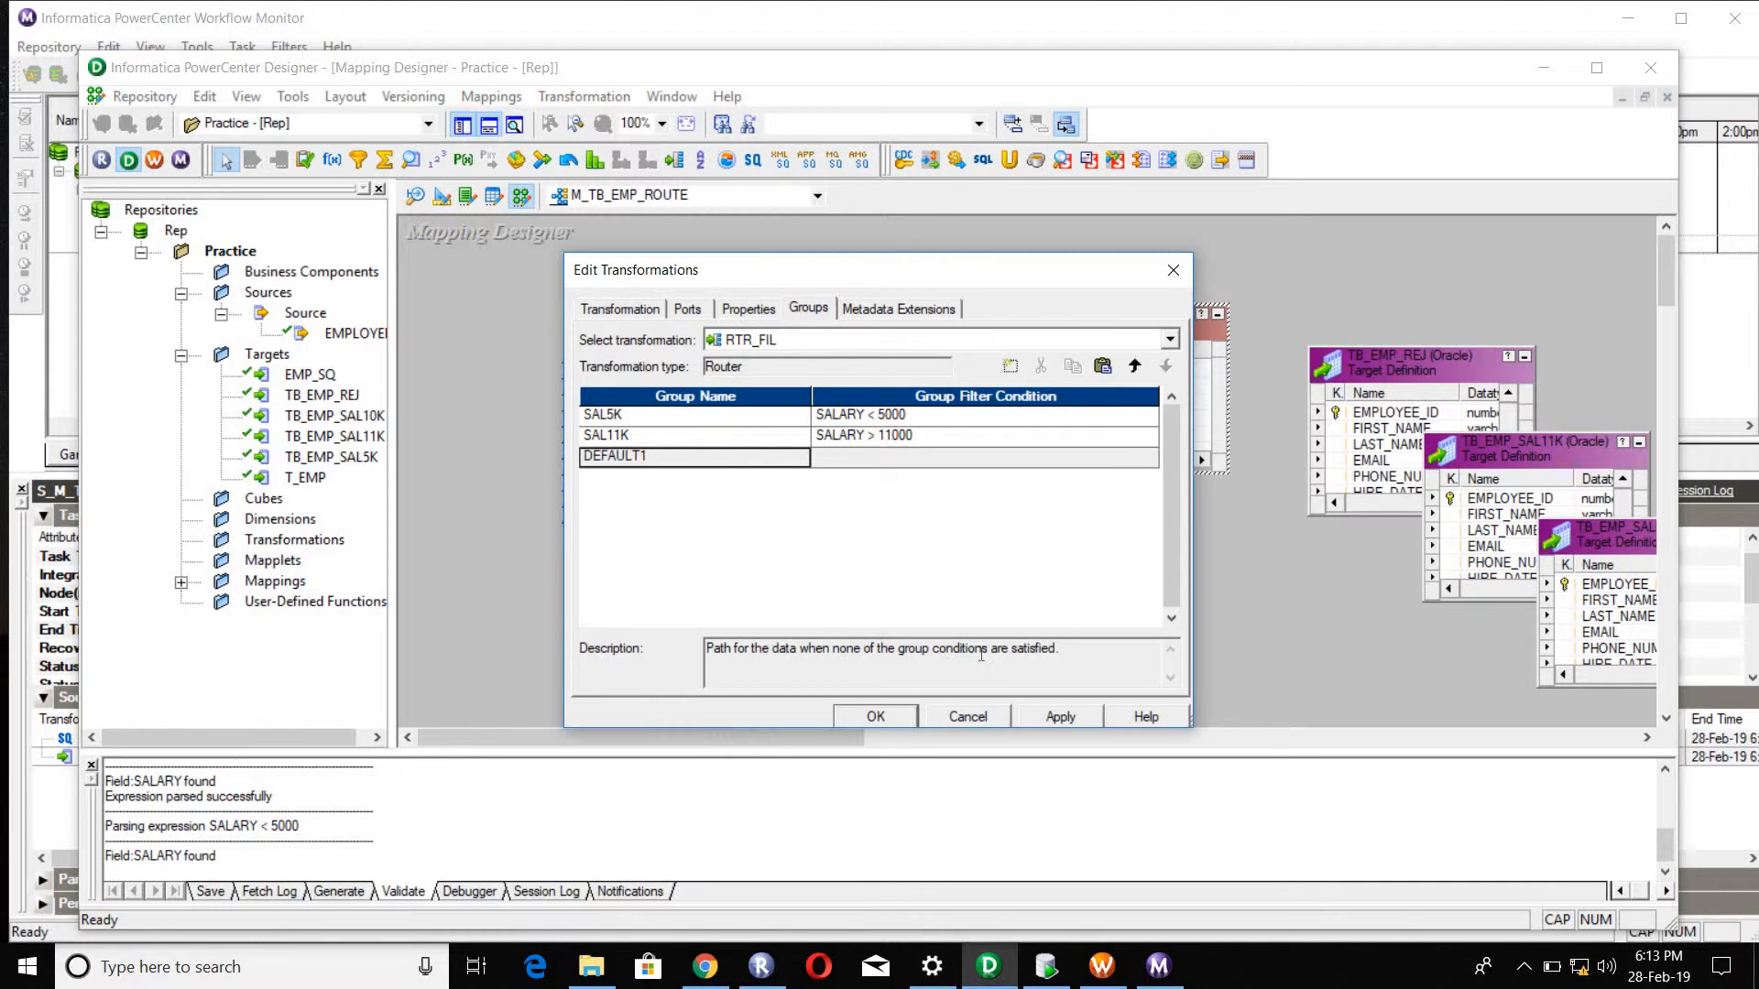
pyautogui.press('Up')
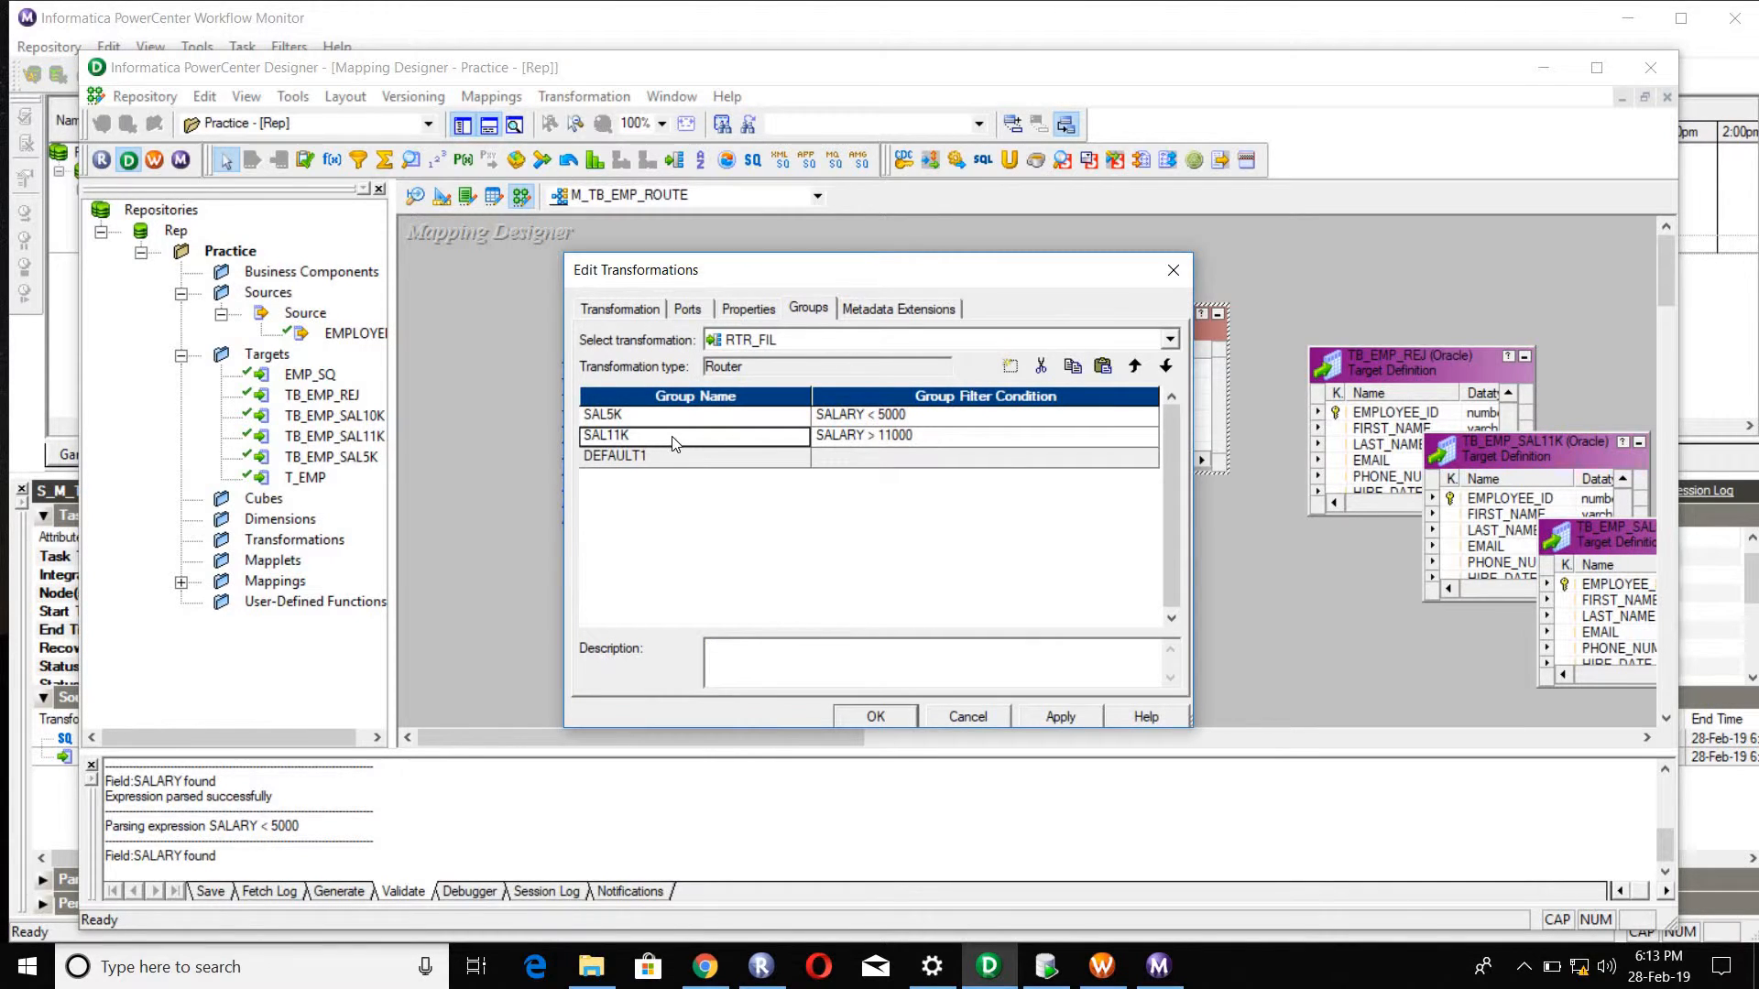
pyautogui.click(678, 451)
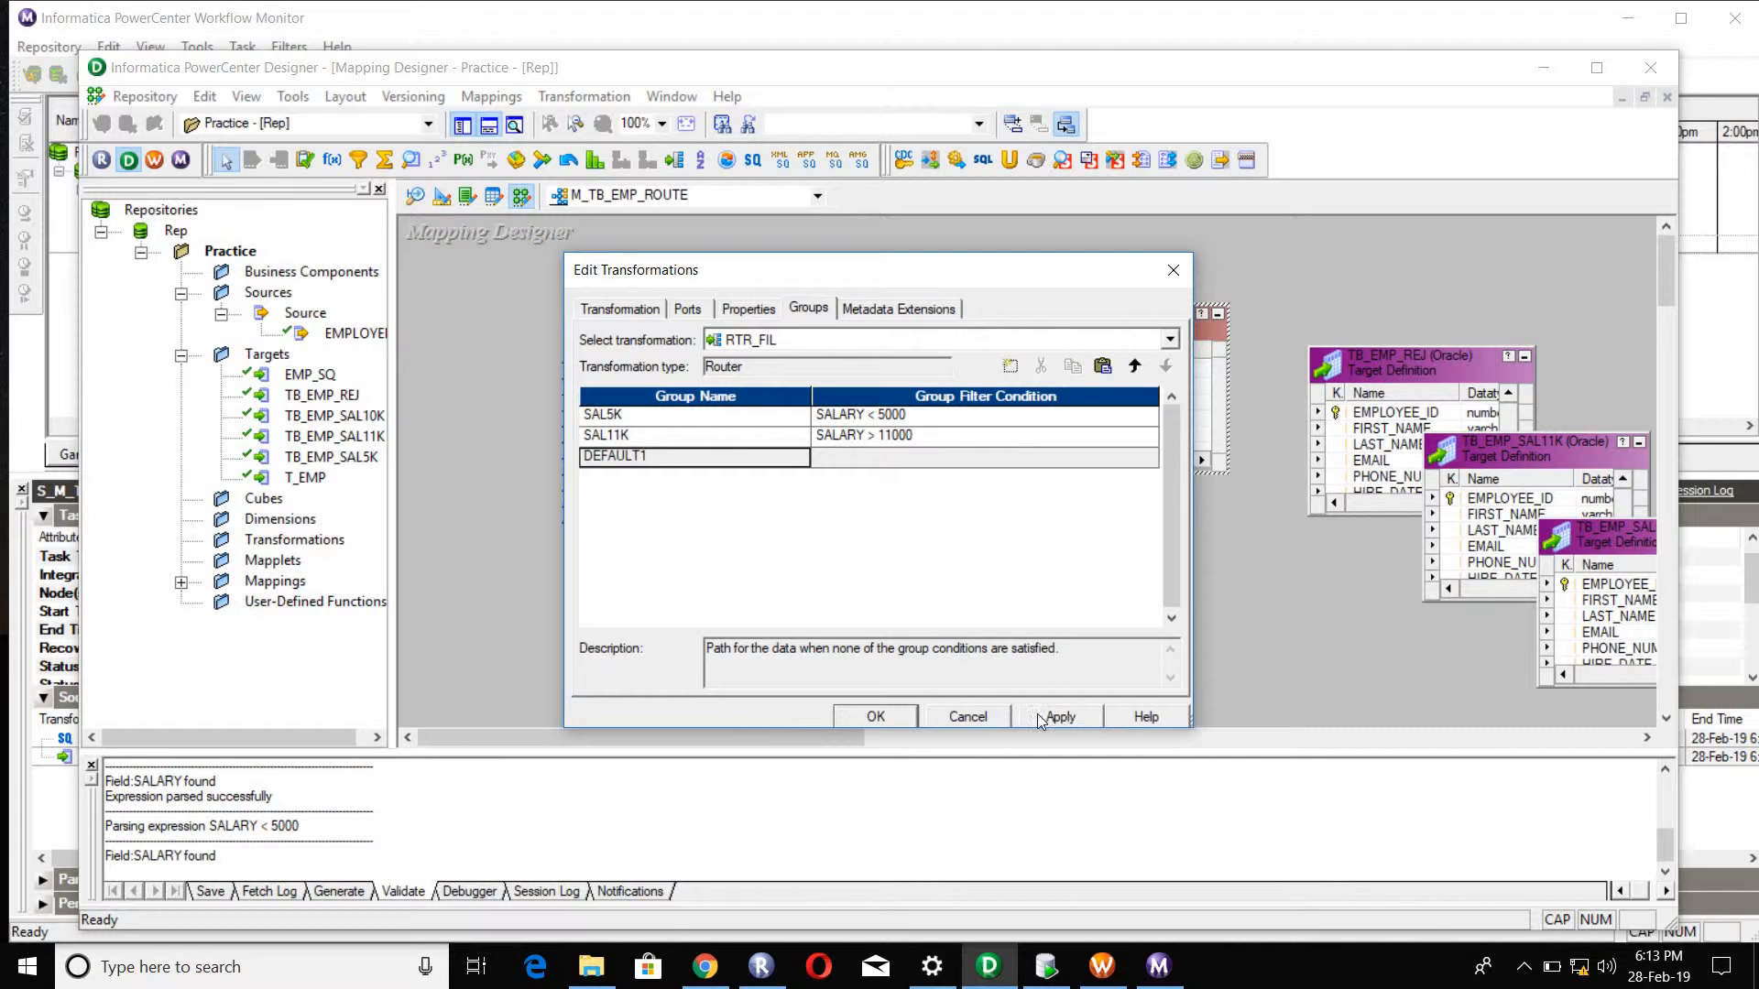
pyautogui.click(902, 715)
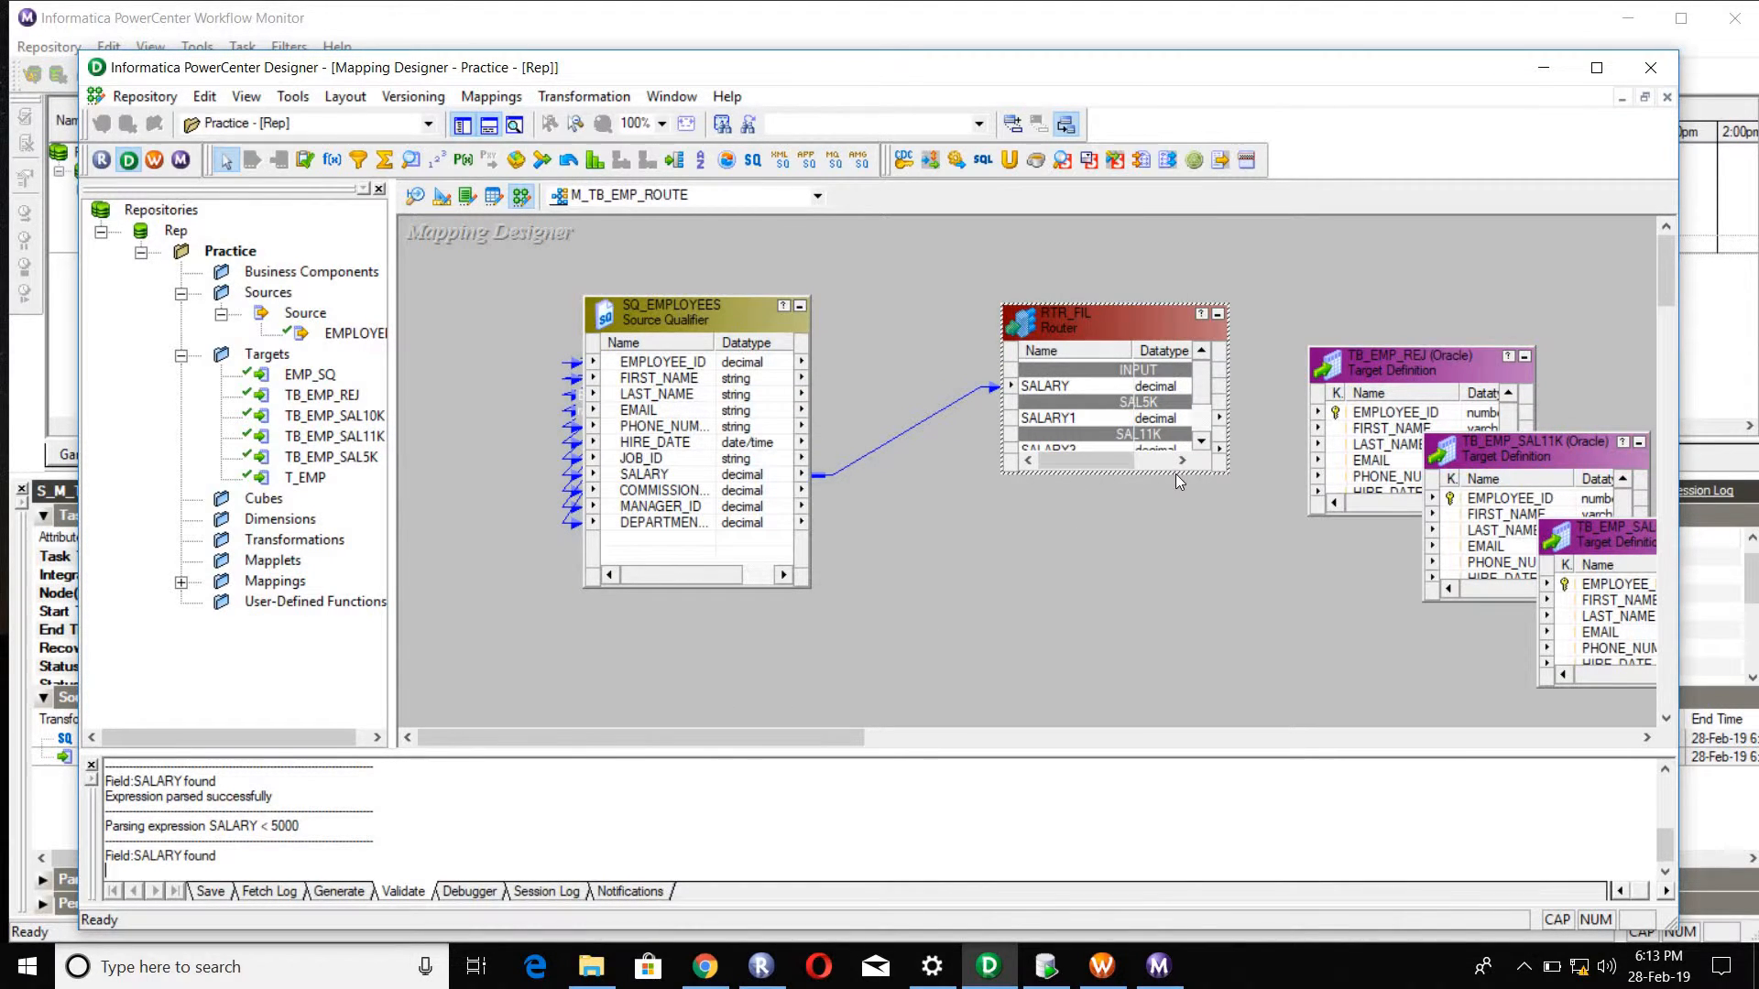
# Step: Examine the input ports of the RTR_FIL router and the SALARY port of SQ_EMPLOYEES that feeds it
pyautogui.doubleClick(1074, 316)
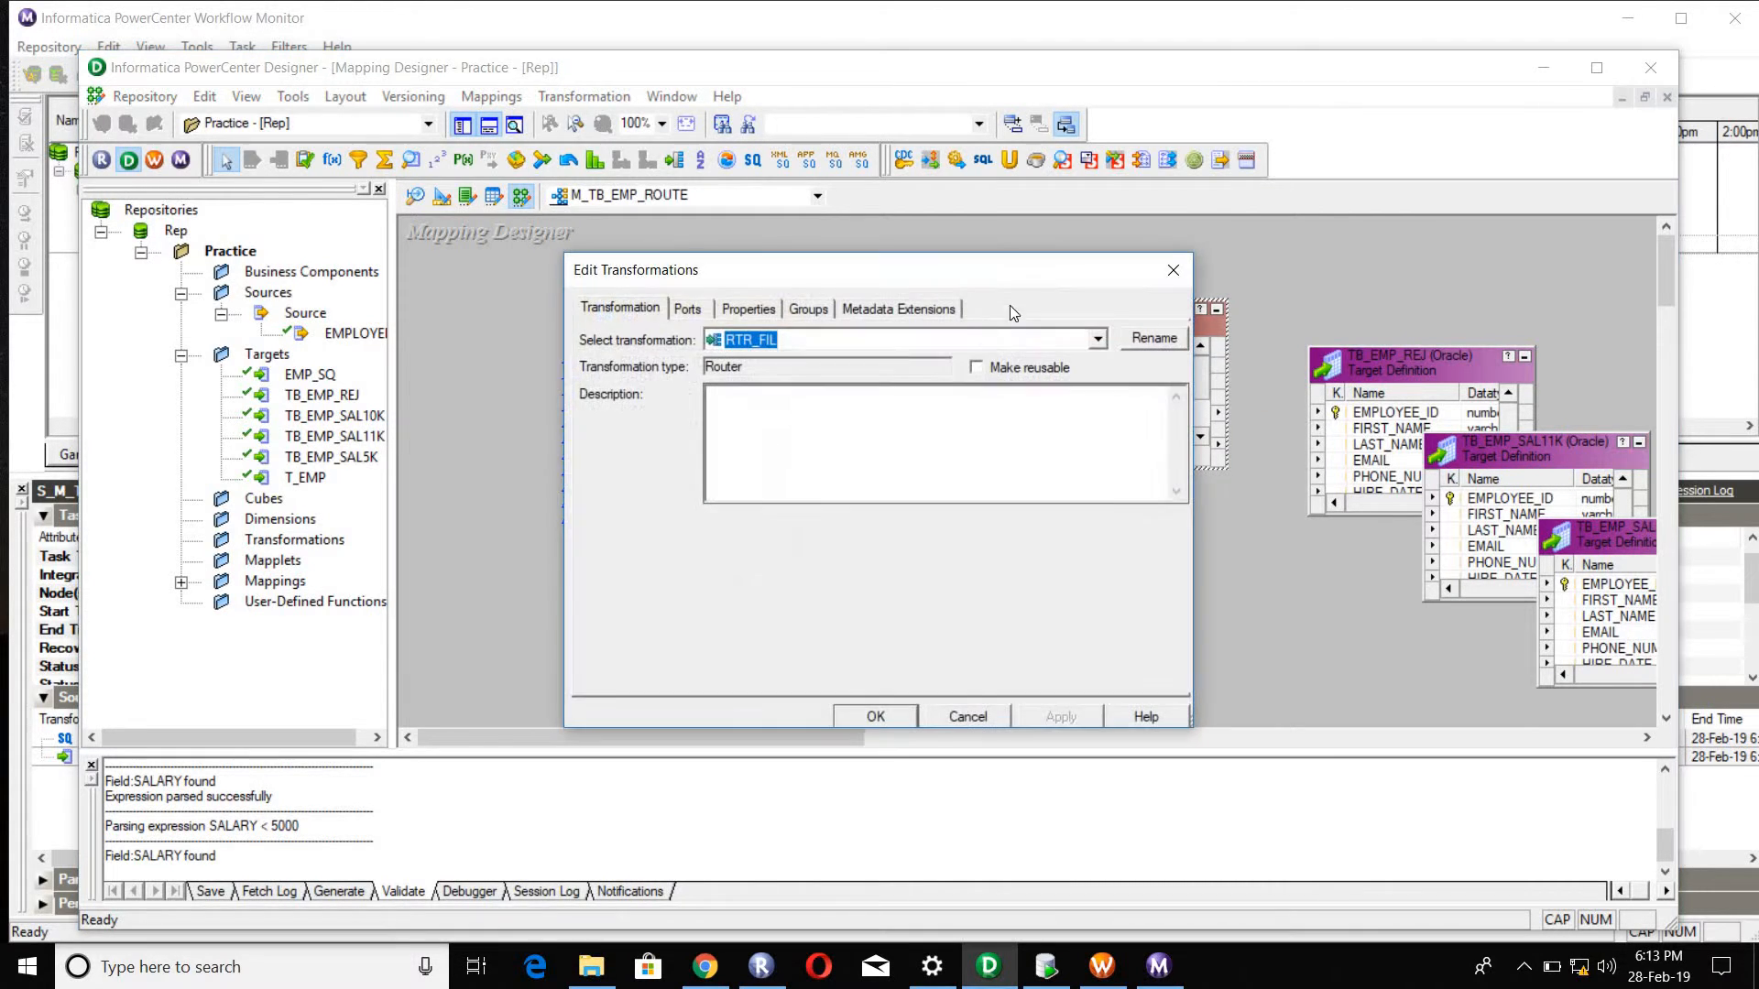
pyautogui.click(692, 310)
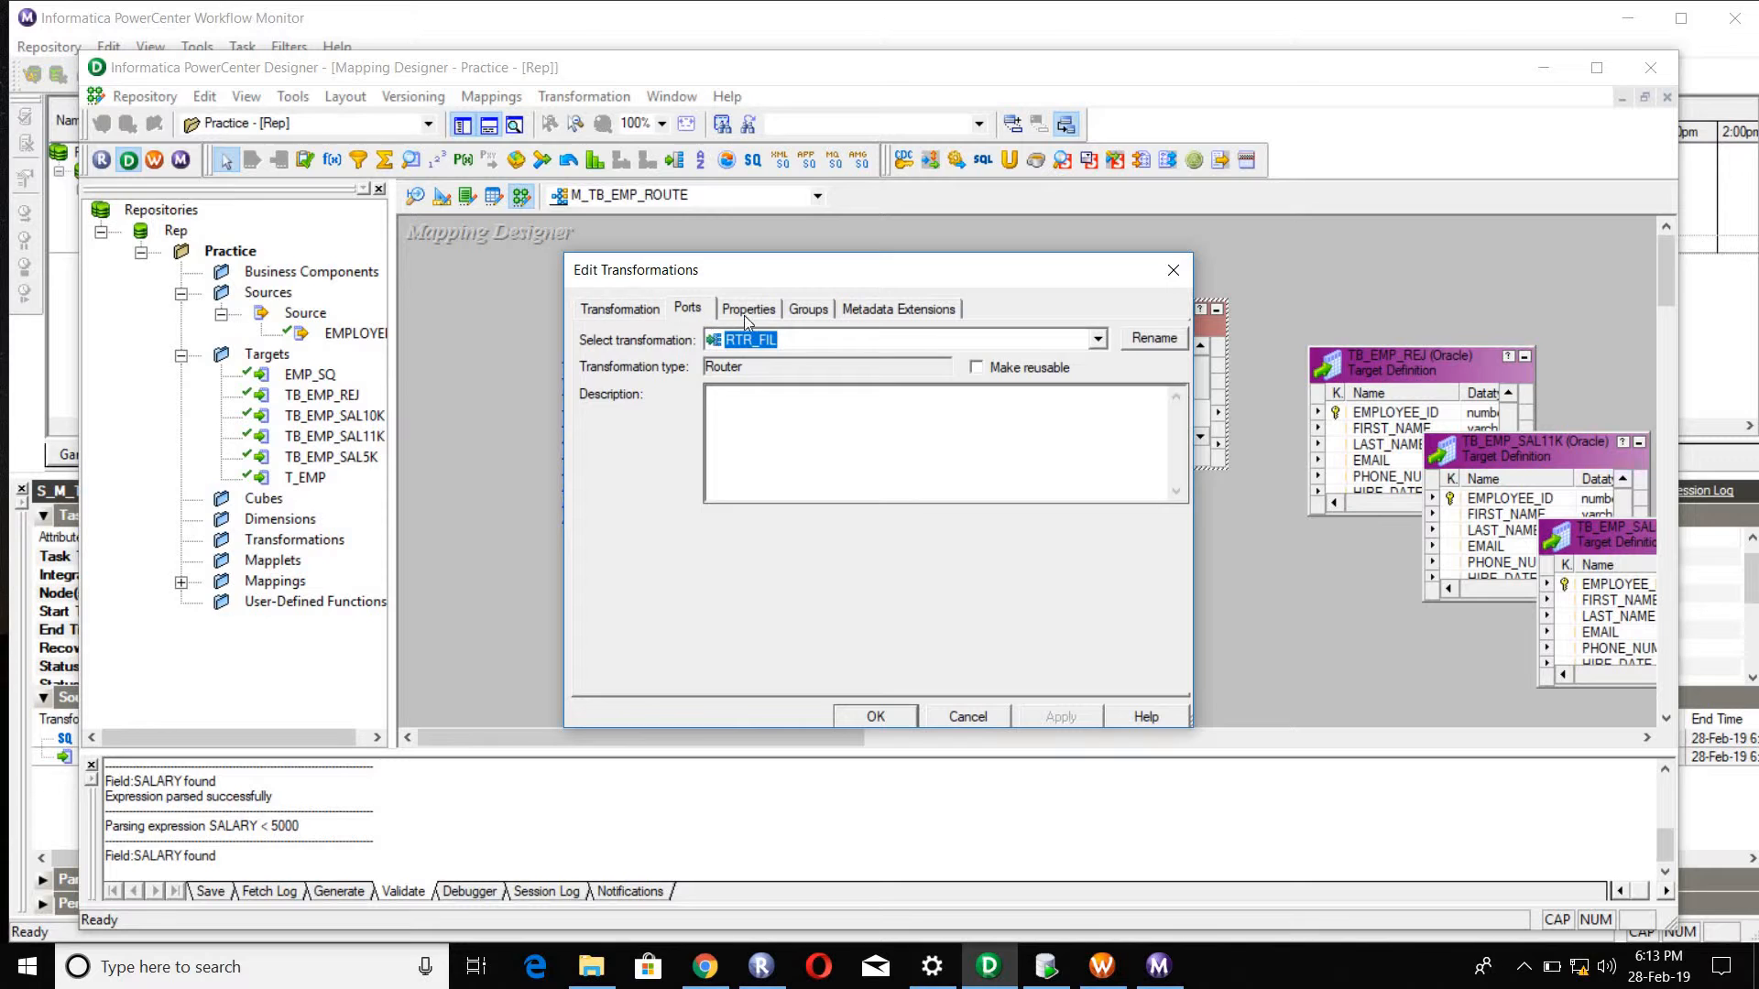
pyautogui.click(1173, 271)
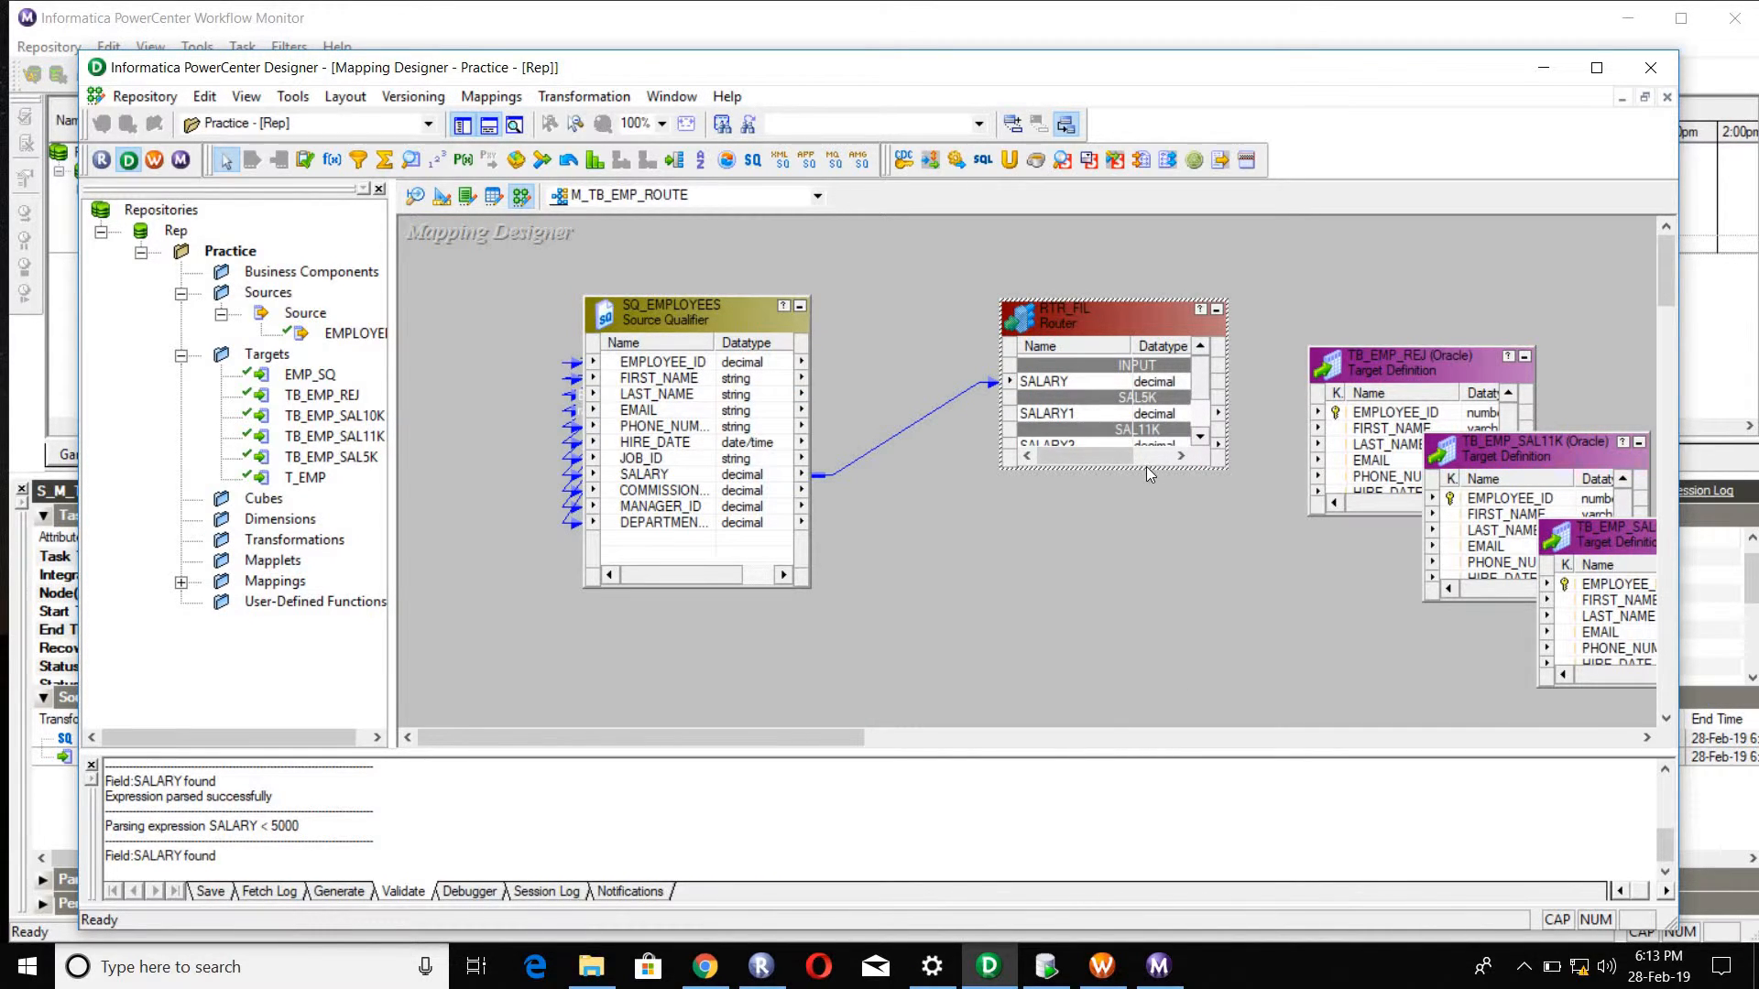
pyautogui.click(663, 476)
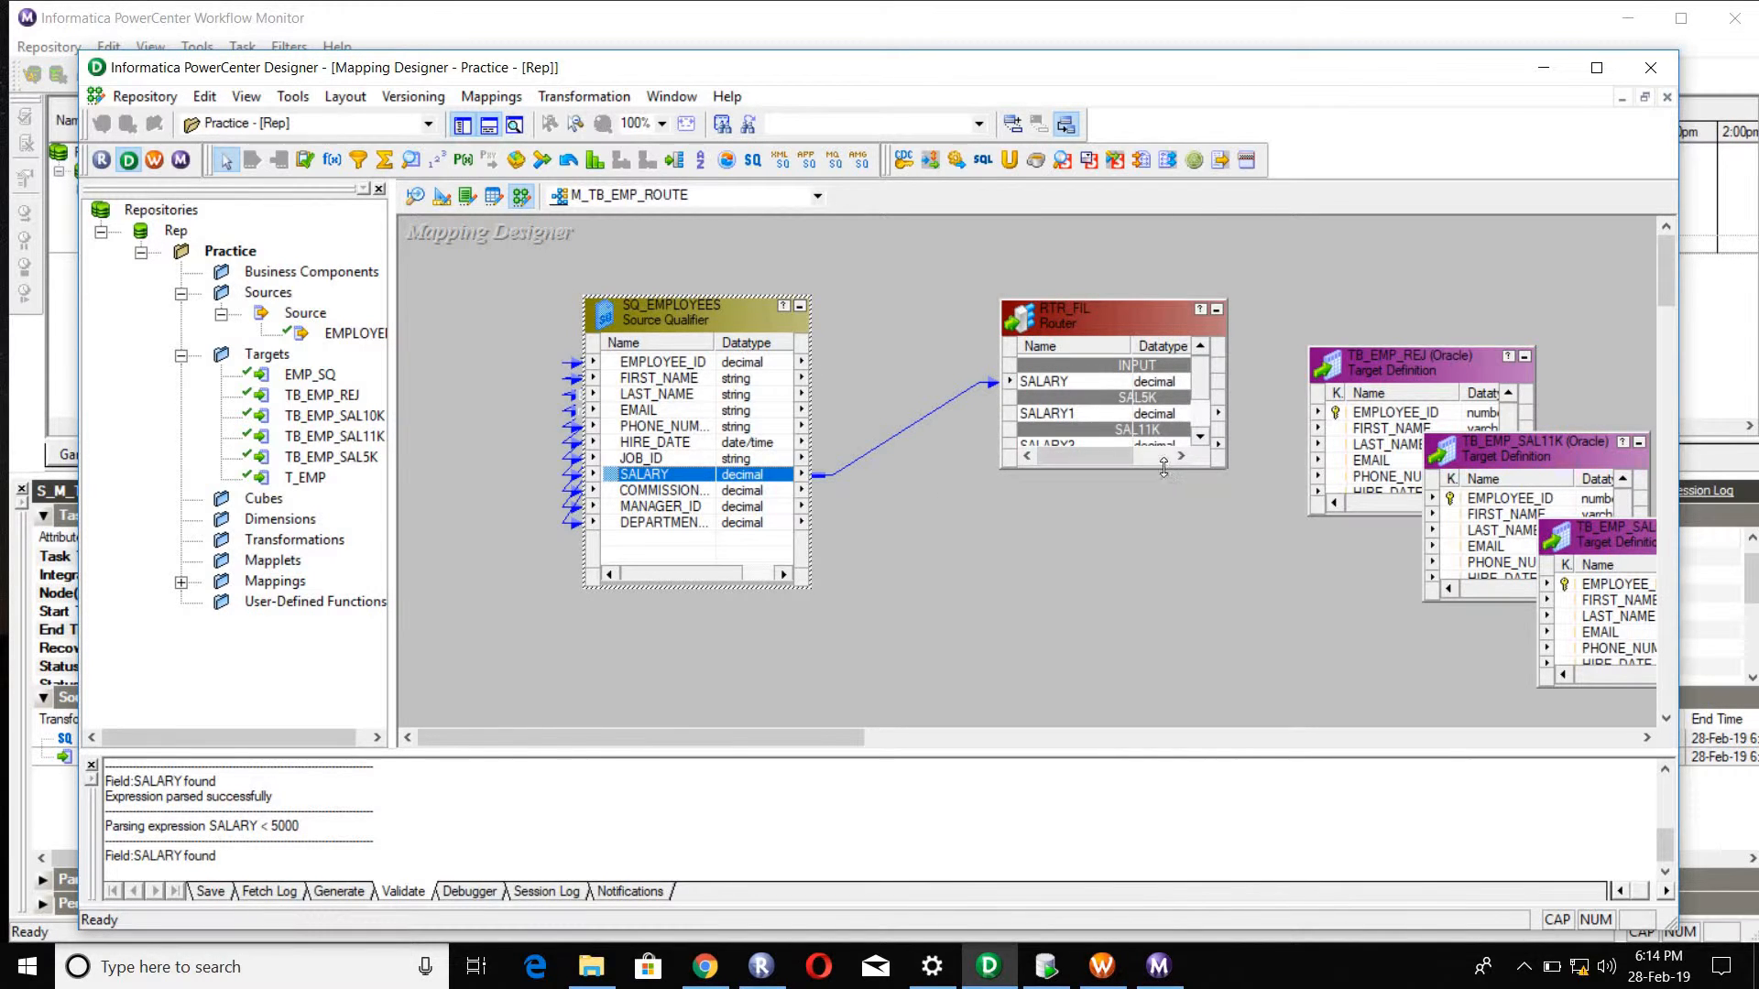
# Step: Enlarge the RTR_FIL router so all its groups show, and remove the SALARY link from SQ_EMPLOYEES to it
pyautogui.moveTo(1163, 469); pyautogui.dragTo(1163, 658)
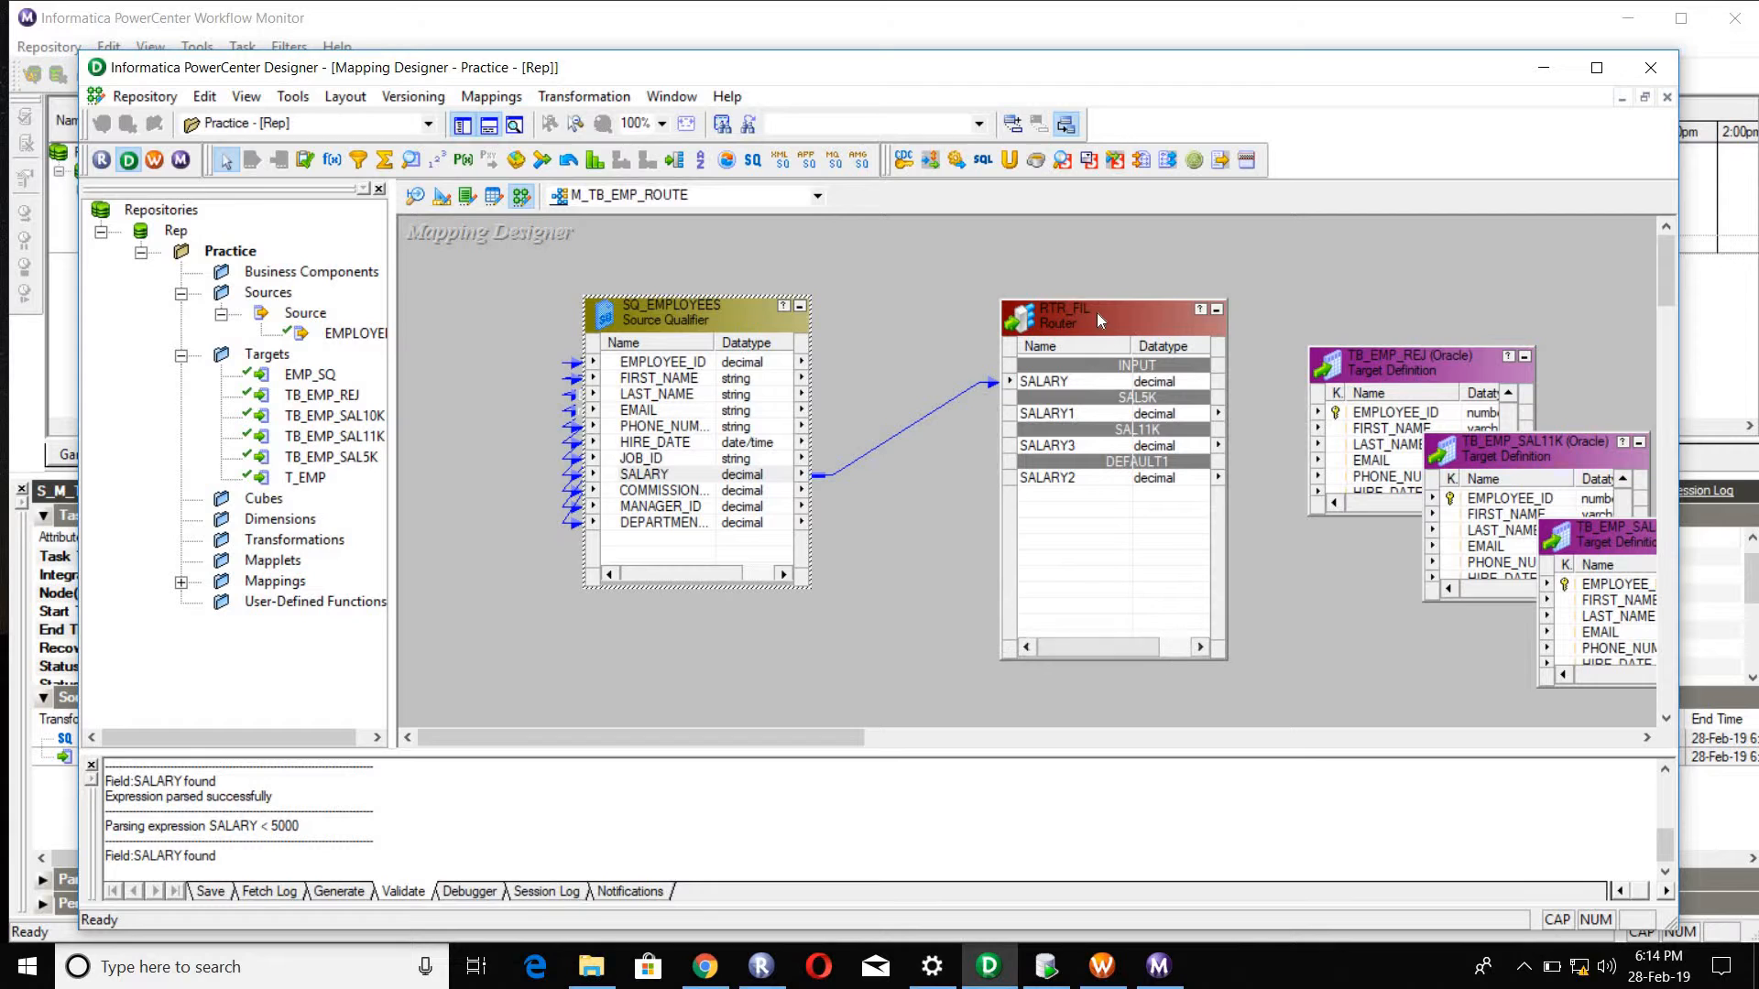
pyautogui.moveTo(1097, 310); pyautogui.dragTo(1096, 228)
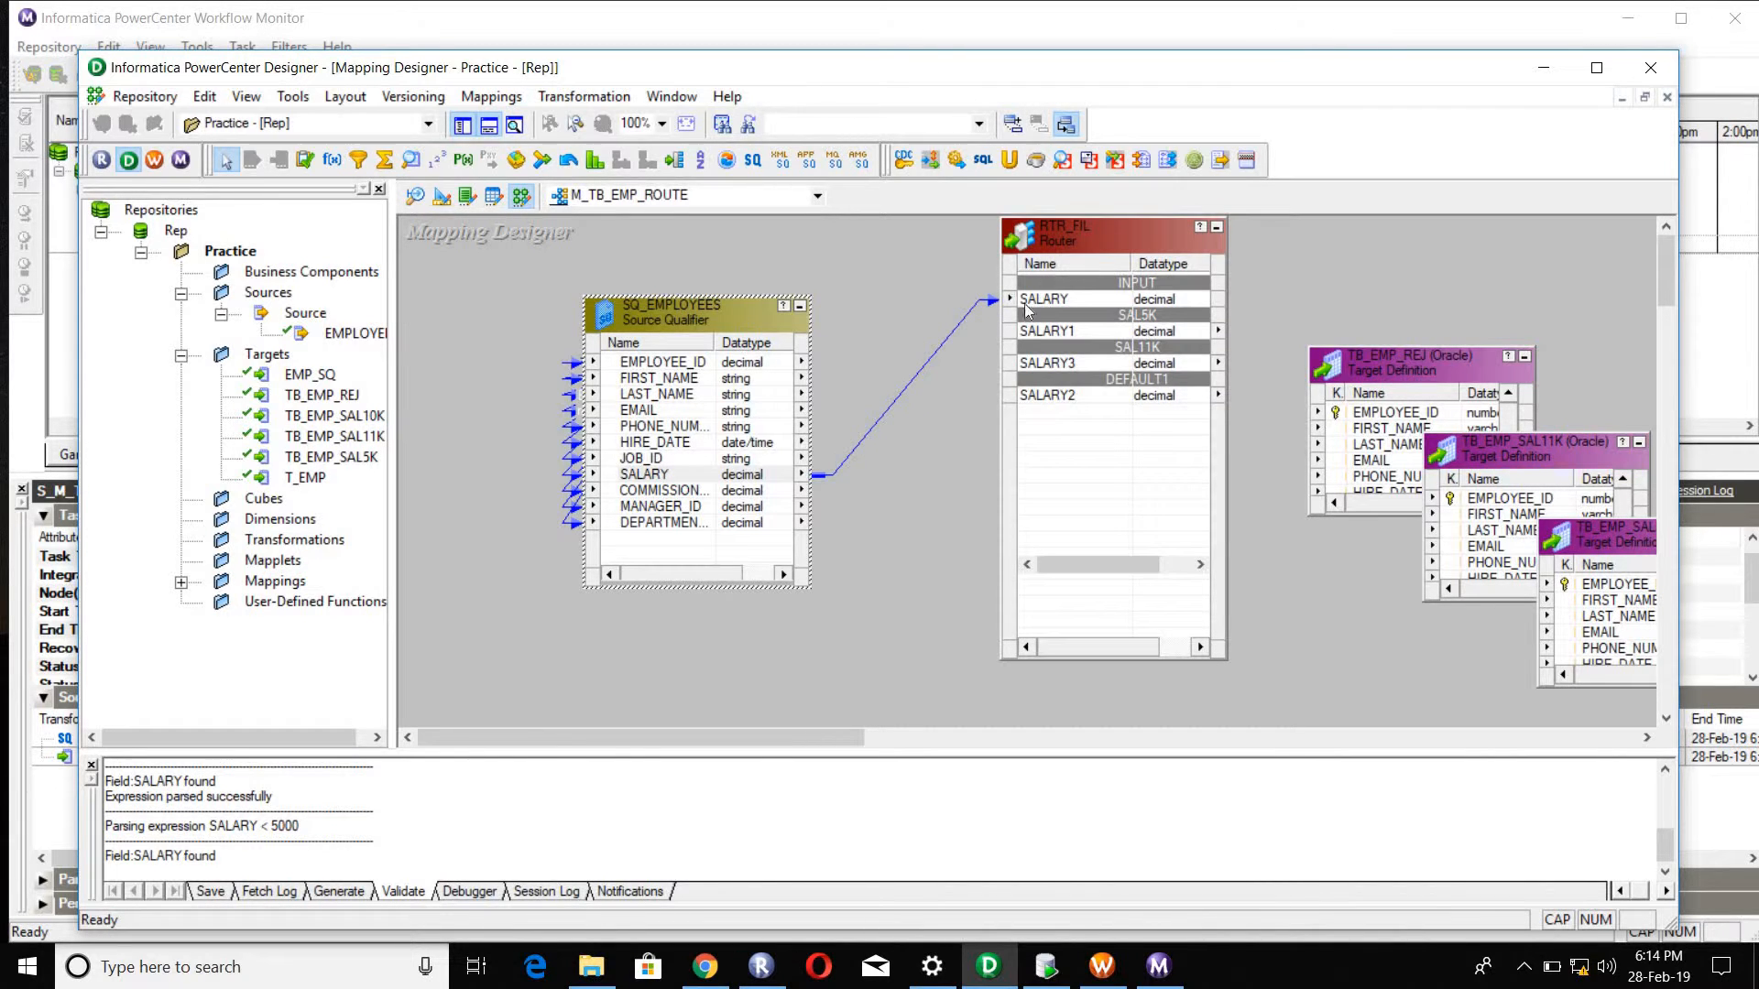
pyautogui.click(632, 367)
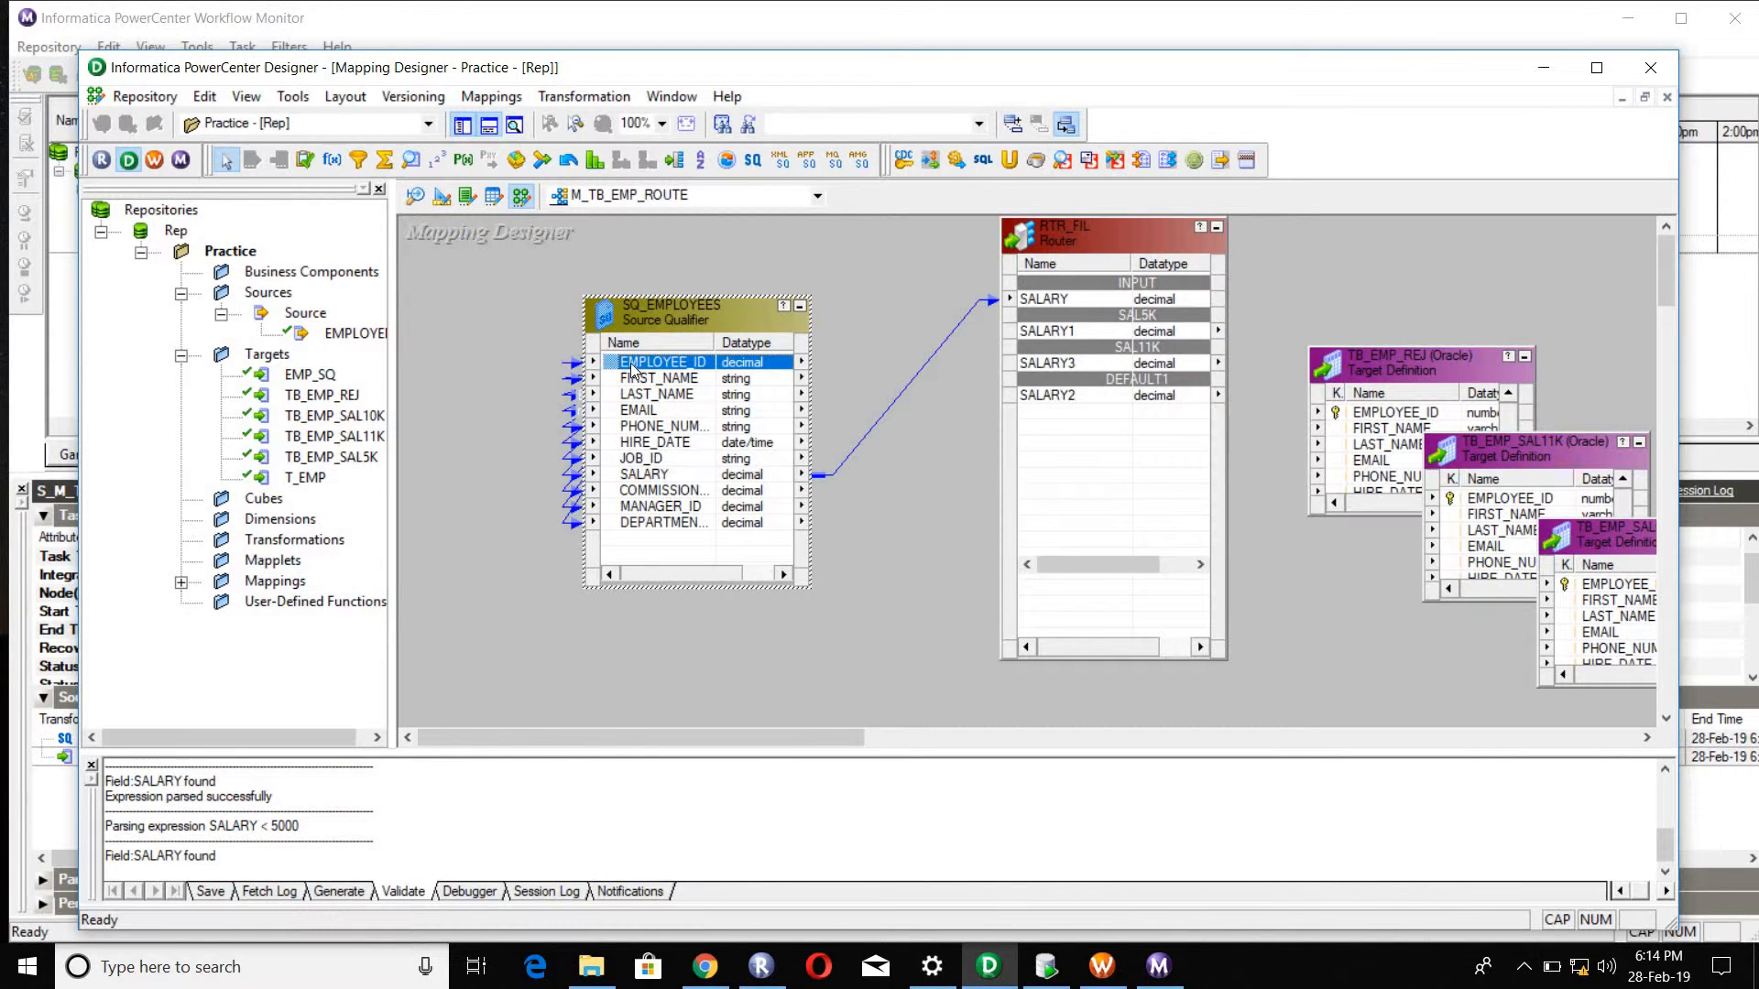
pyautogui.click(984, 304)
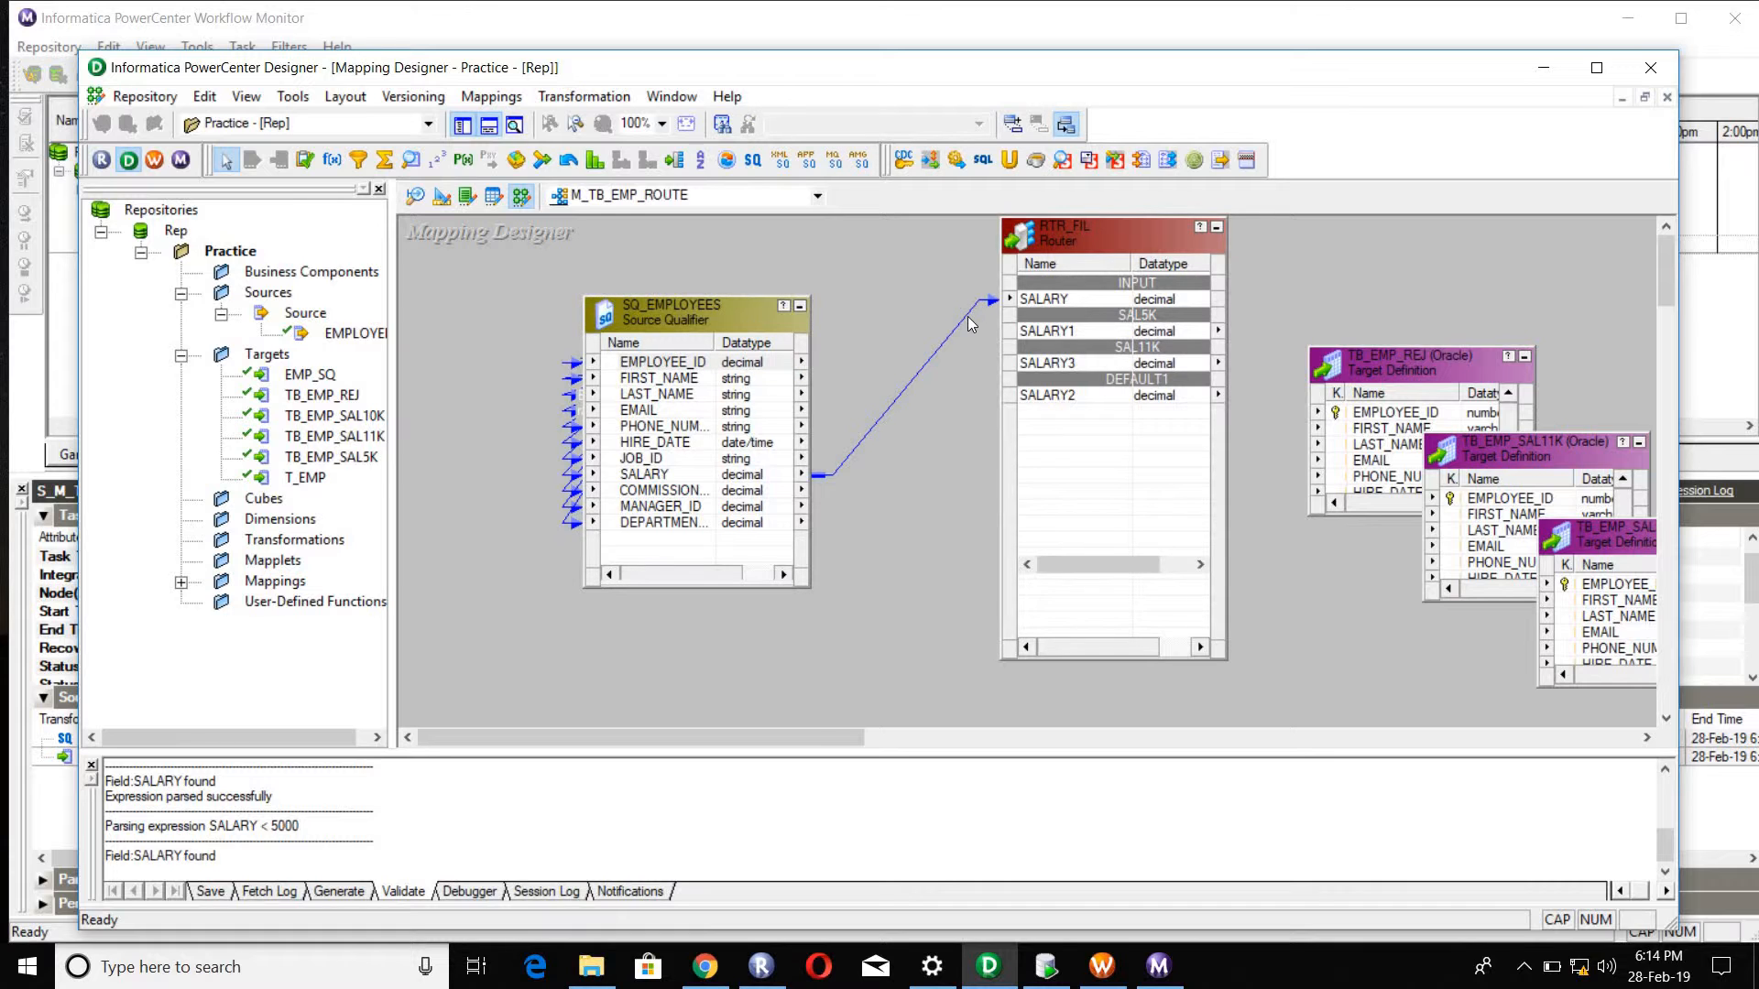
pyautogui.click(968, 316)
pyautogui.press('Delete')
pyautogui.click(1062, 300)
# Step: Try to bring all SQ_EMPLOYEES ports, EMPLOYEE_ID through DEPARTMENT_ID, into the input group of the RTR_FIL router
pyautogui.click(654, 364)
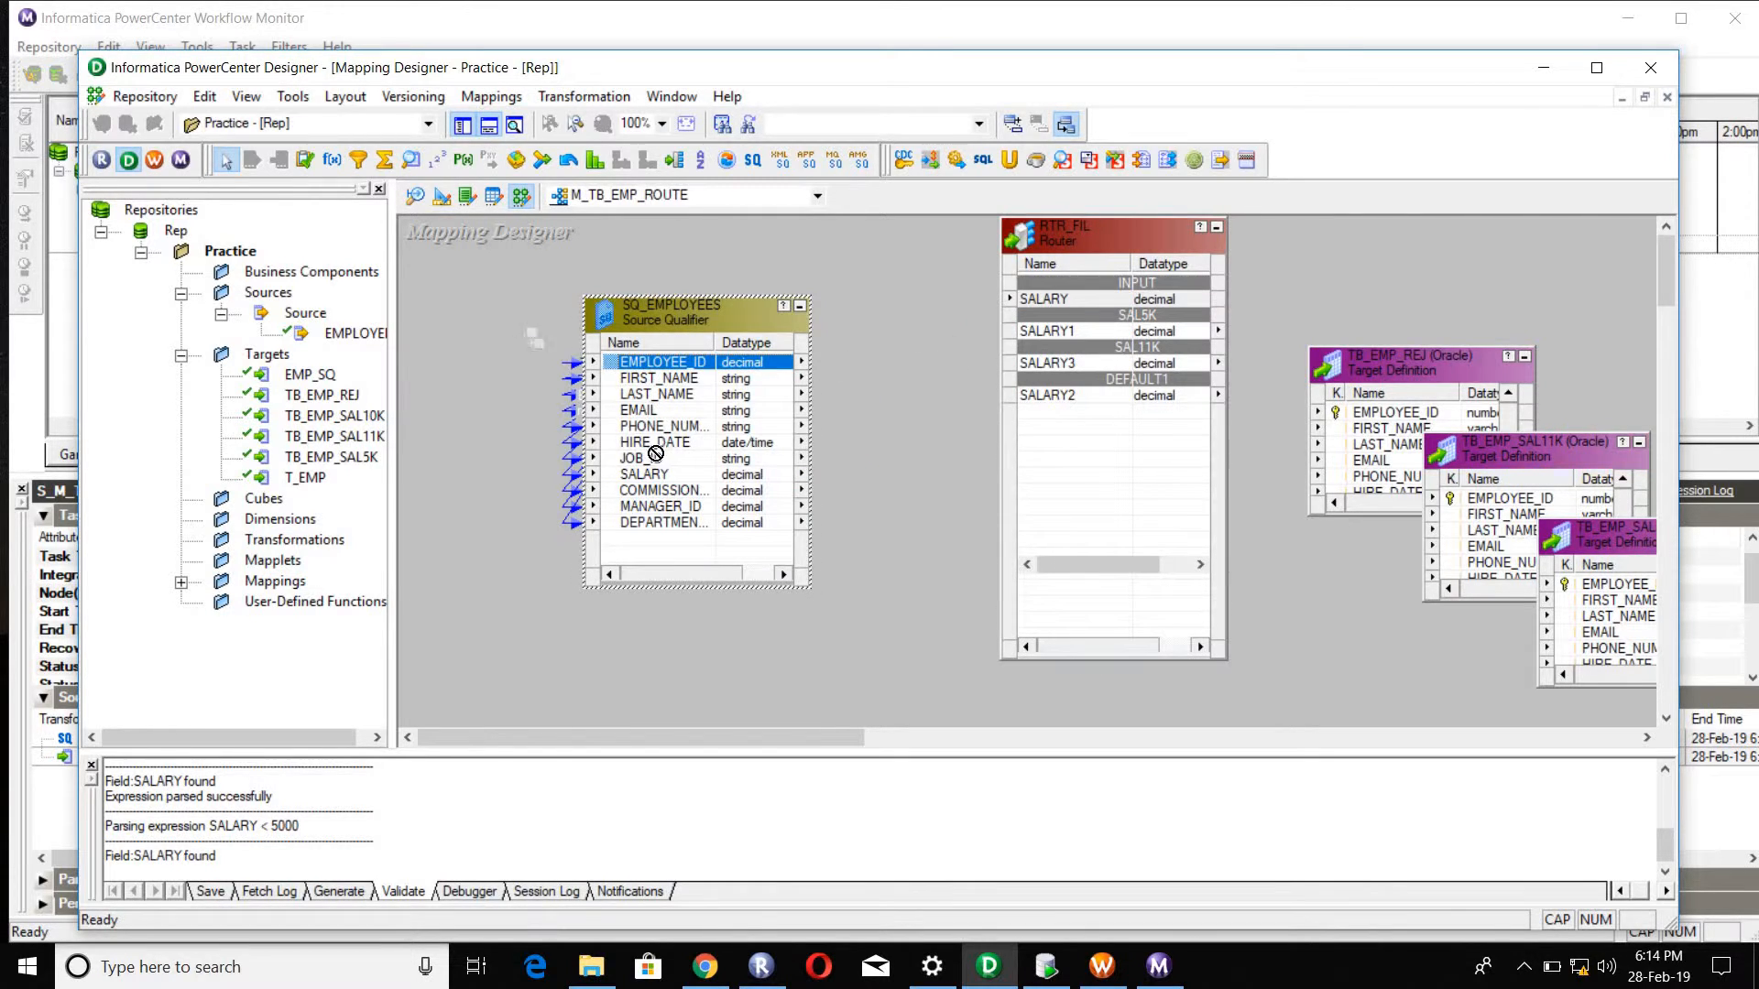
pyautogui.press('Down')
pyautogui.click(653, 365)
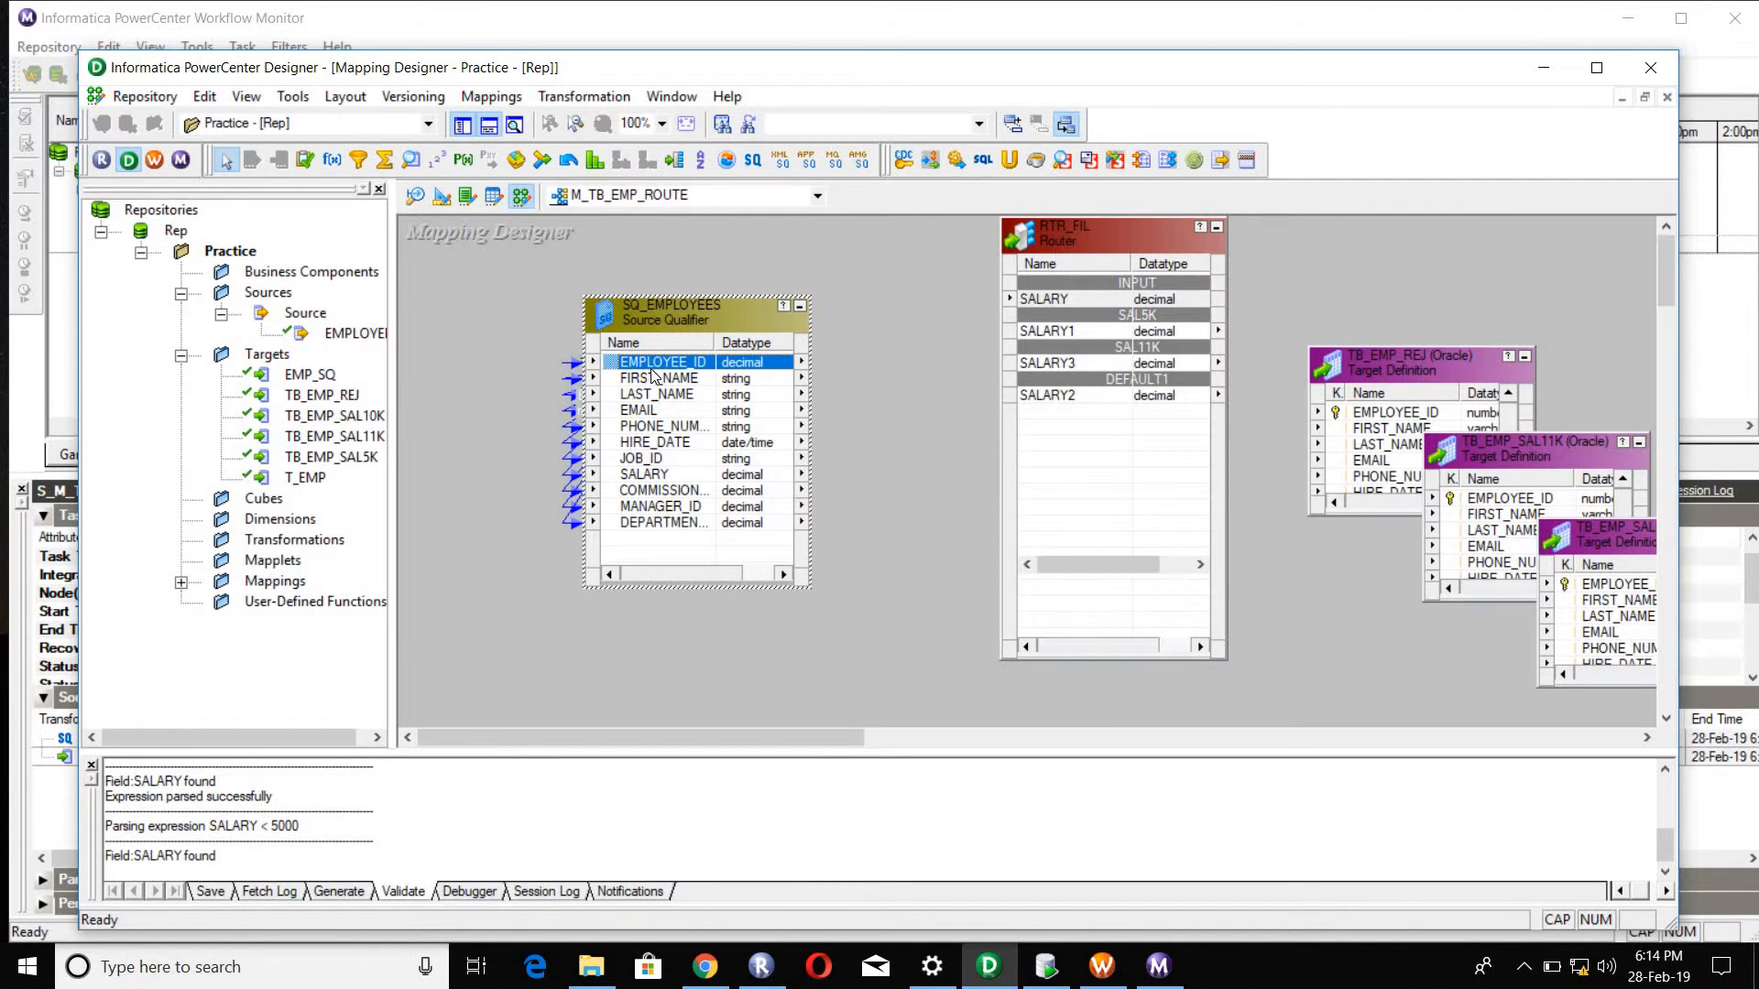
pyautogui.keyDown('ctrl'); pyautogui.click(667, 512); pyautogui.keyUp('ctrl')
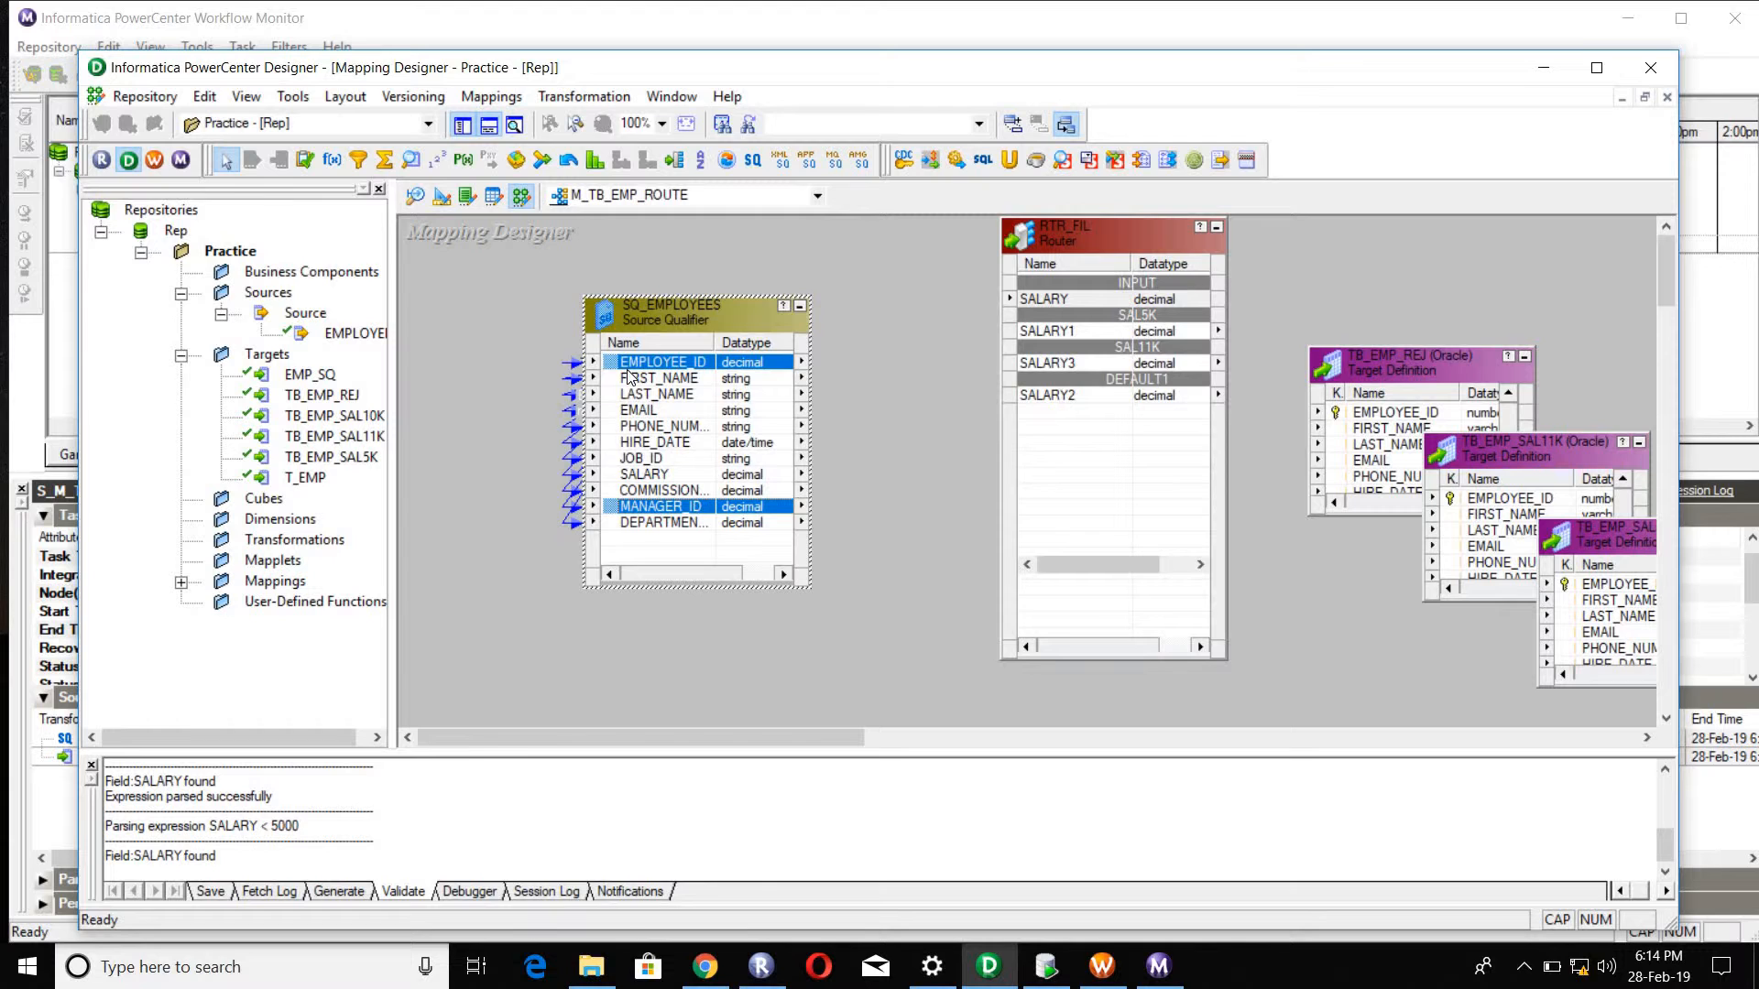
pyautogui.click(628, 362)
pyautogui.keyDown('shift'); pyautogui.click(657, 517); pyautogui.keyUp('shift')
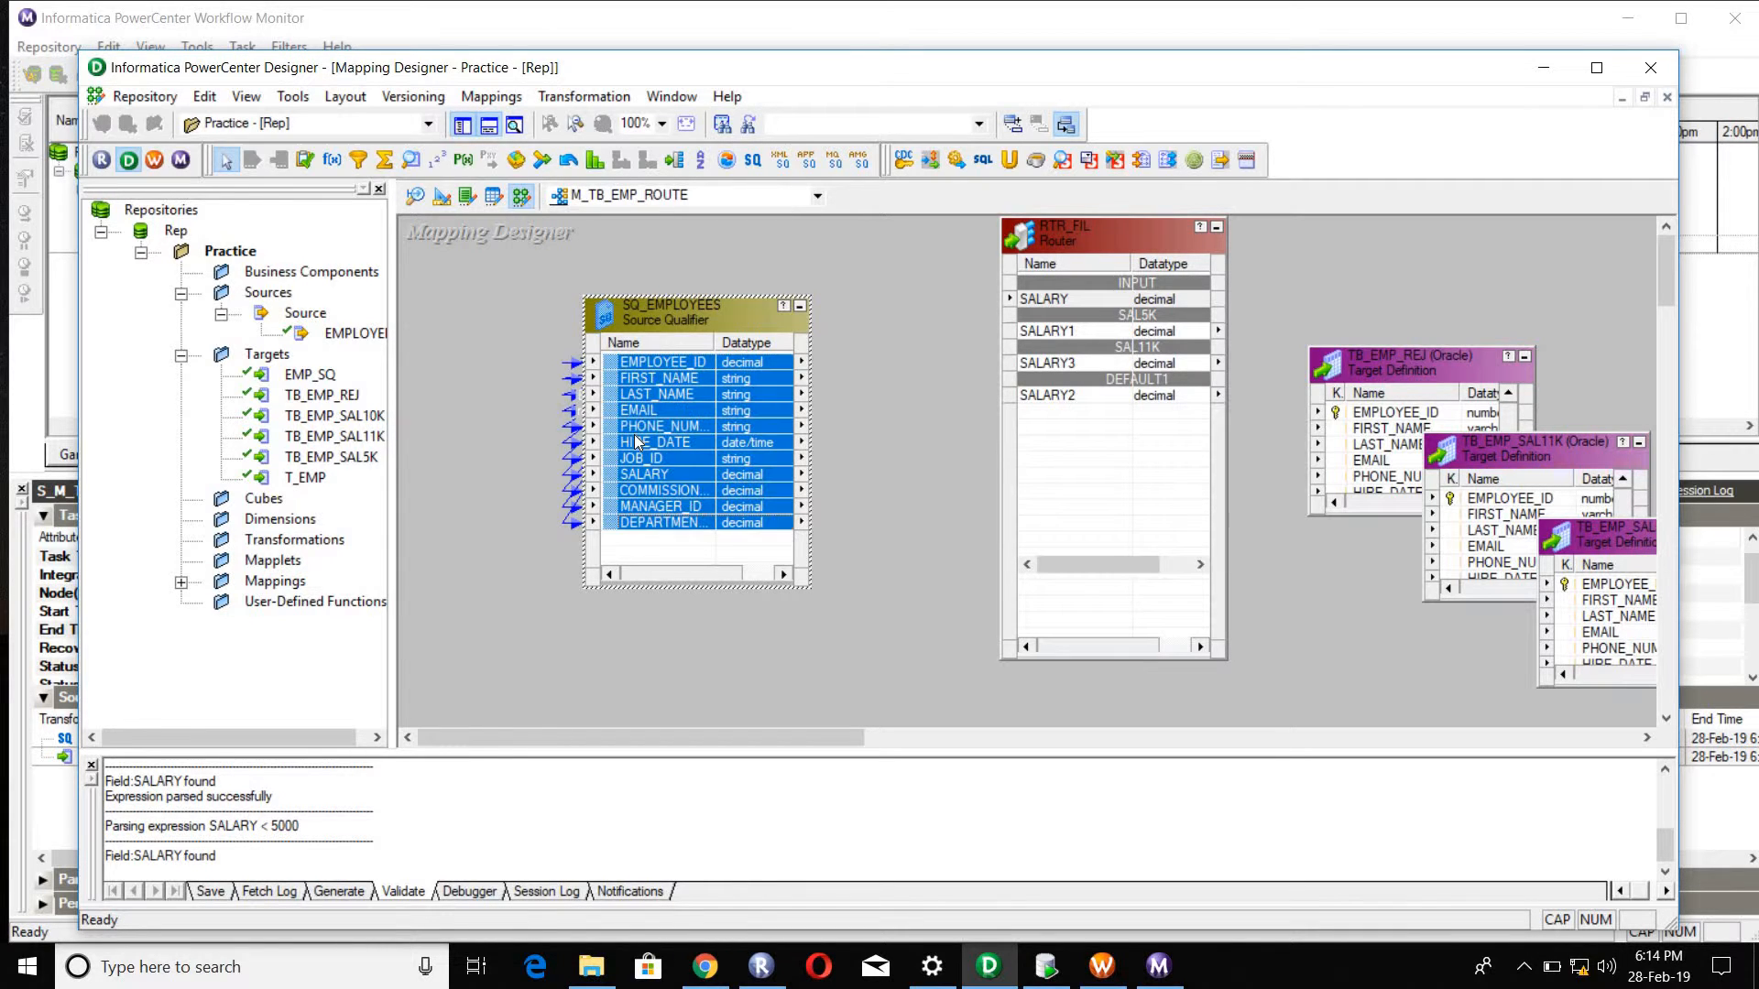
pyautogui.moveTo(619, 371); pyautogui.dragTo(979, 319)
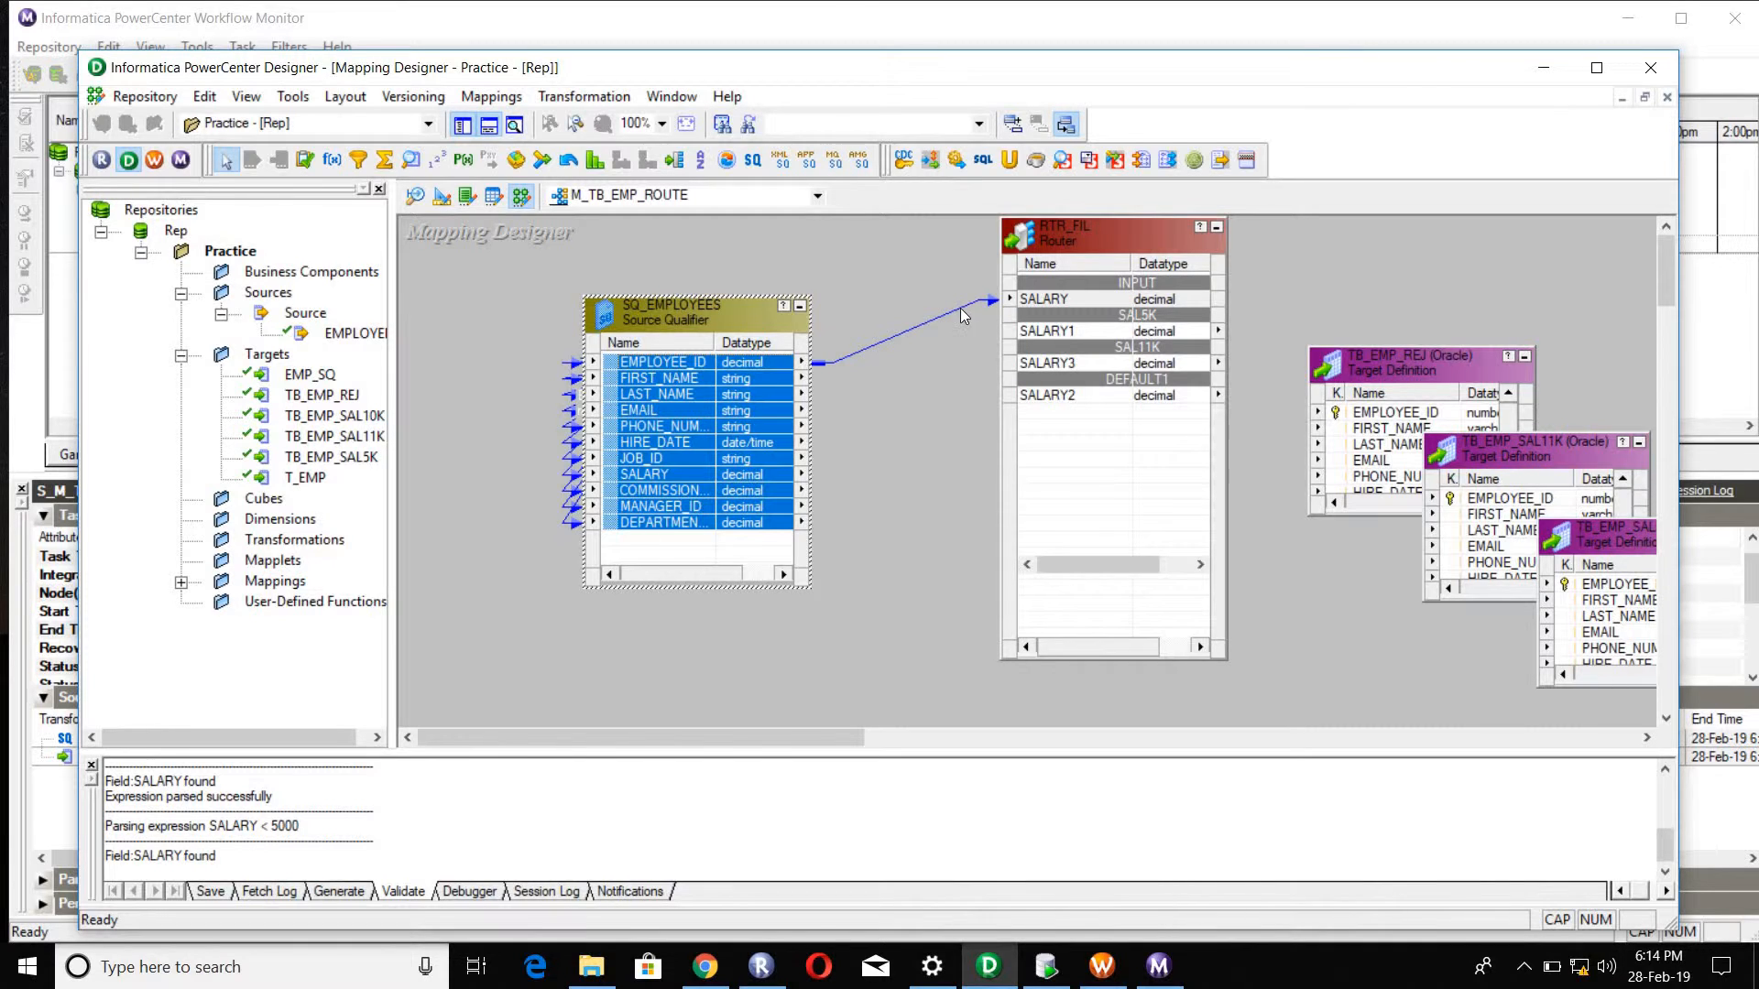
# Step: Remove the EMPLOYEE_ID link to the router's SALARY port and delete the RTR_FIL router from the mapping
pyautogui.click(962, 314)
pyautogui.click(1078, 298)
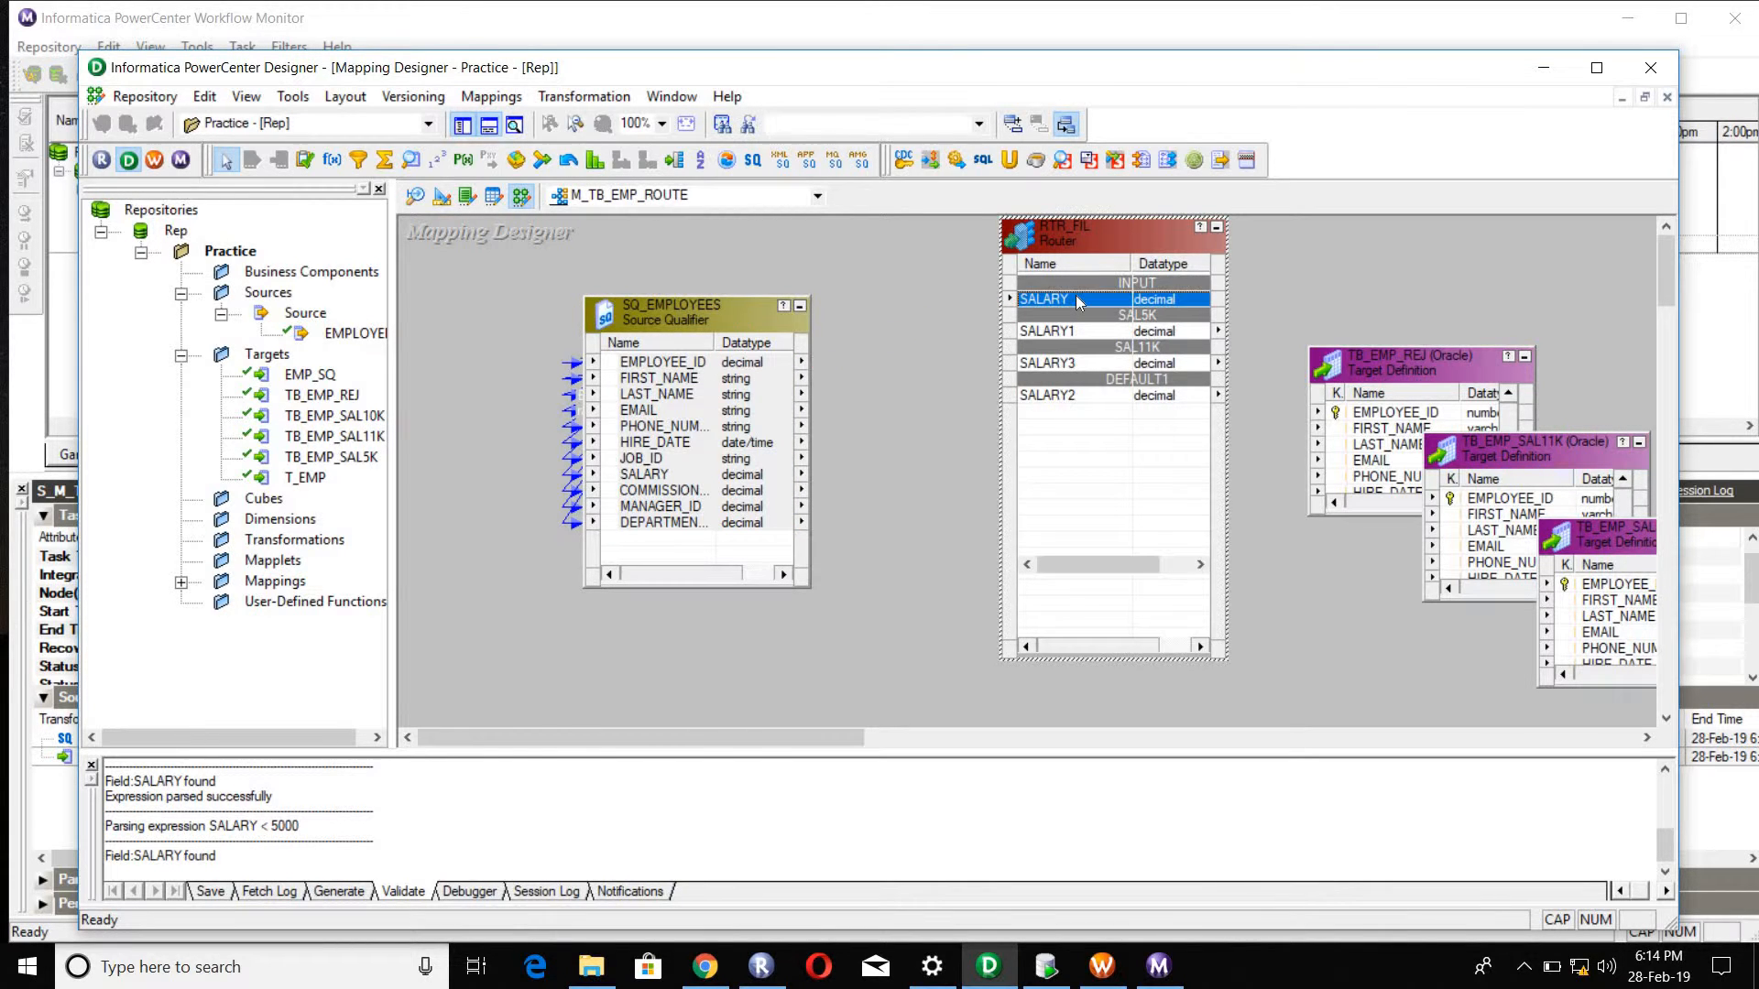
pyautogui.press('Delete')
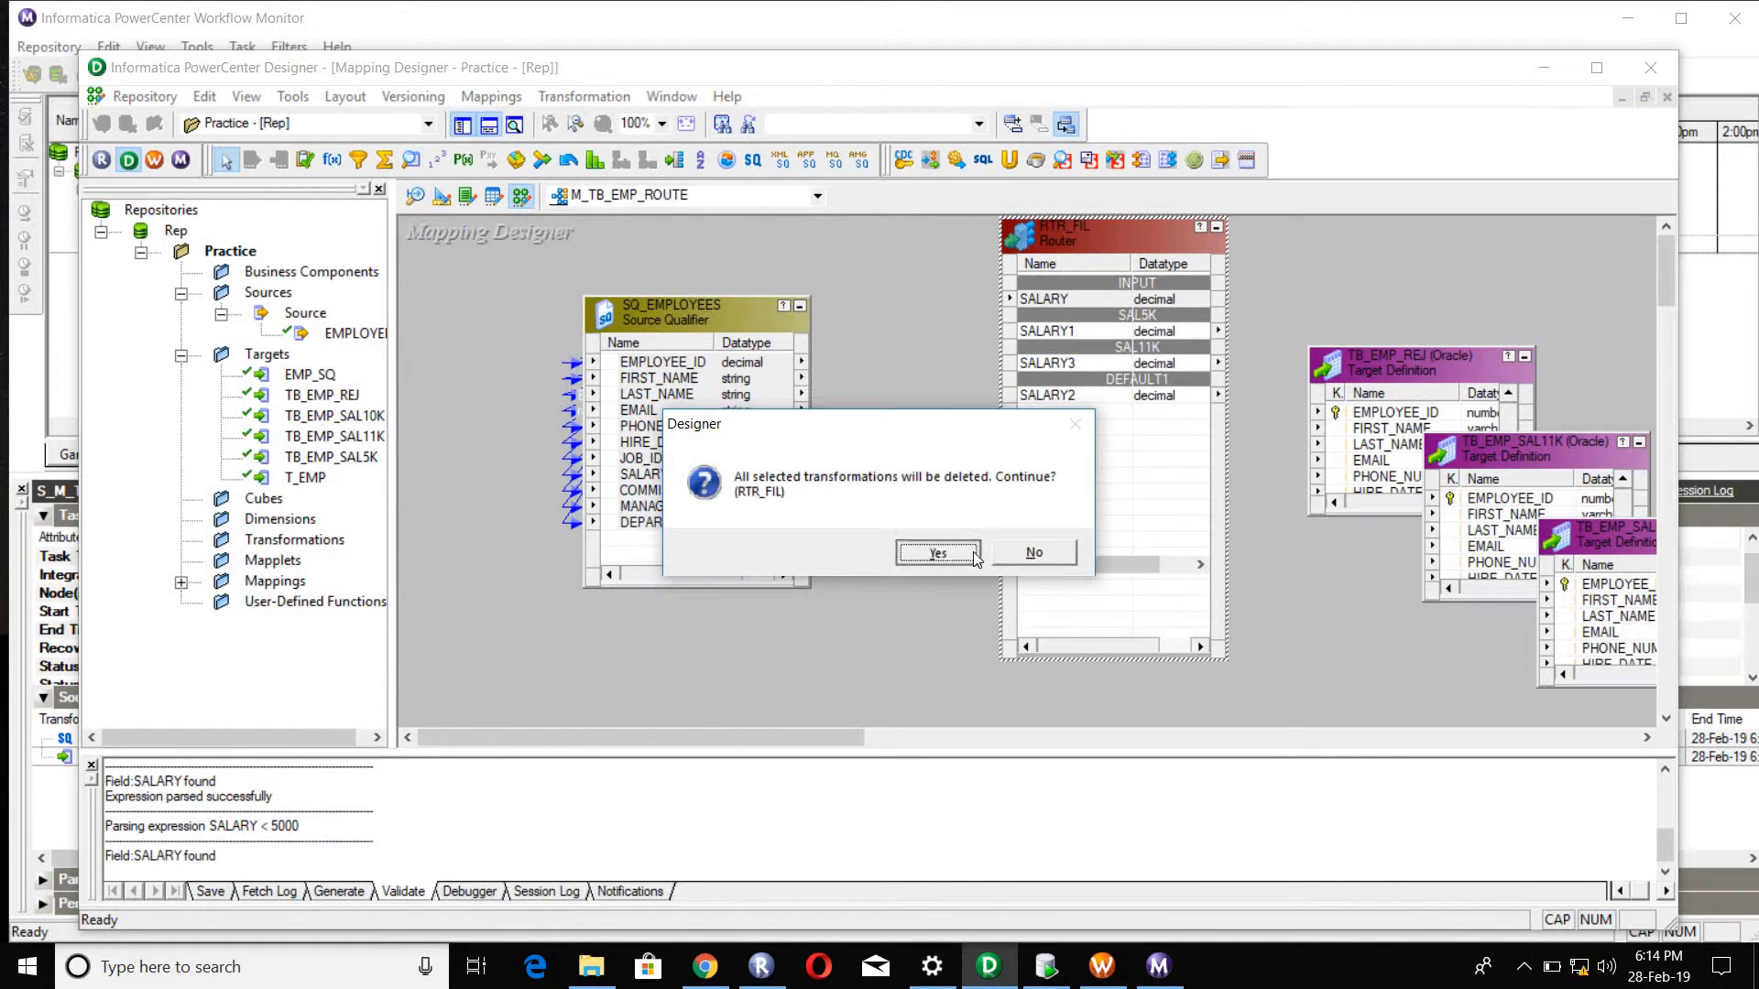
pyautogui.click(938, 552)
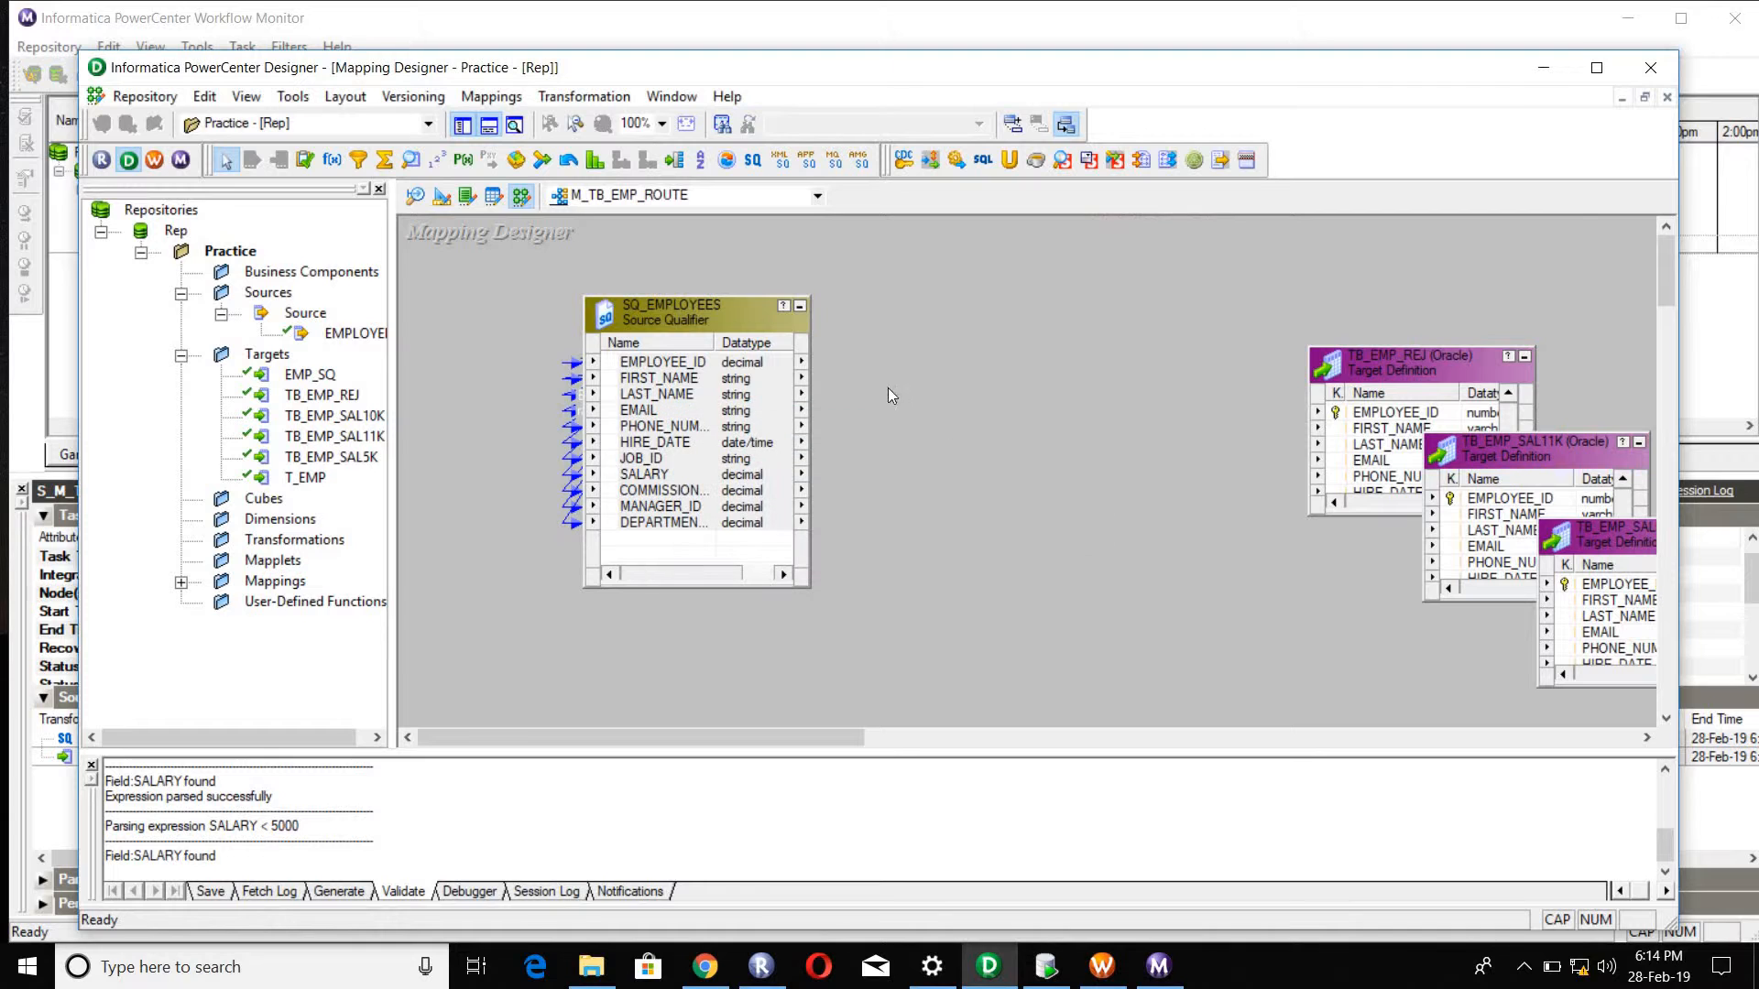
# Step: Add a new Router transformation between SQ_EMPLOYEES and the targets and copy all SQ_EMPLOYEES ports into it
pyautogui.click(674, 159)
pyautogui.click(972, 414)
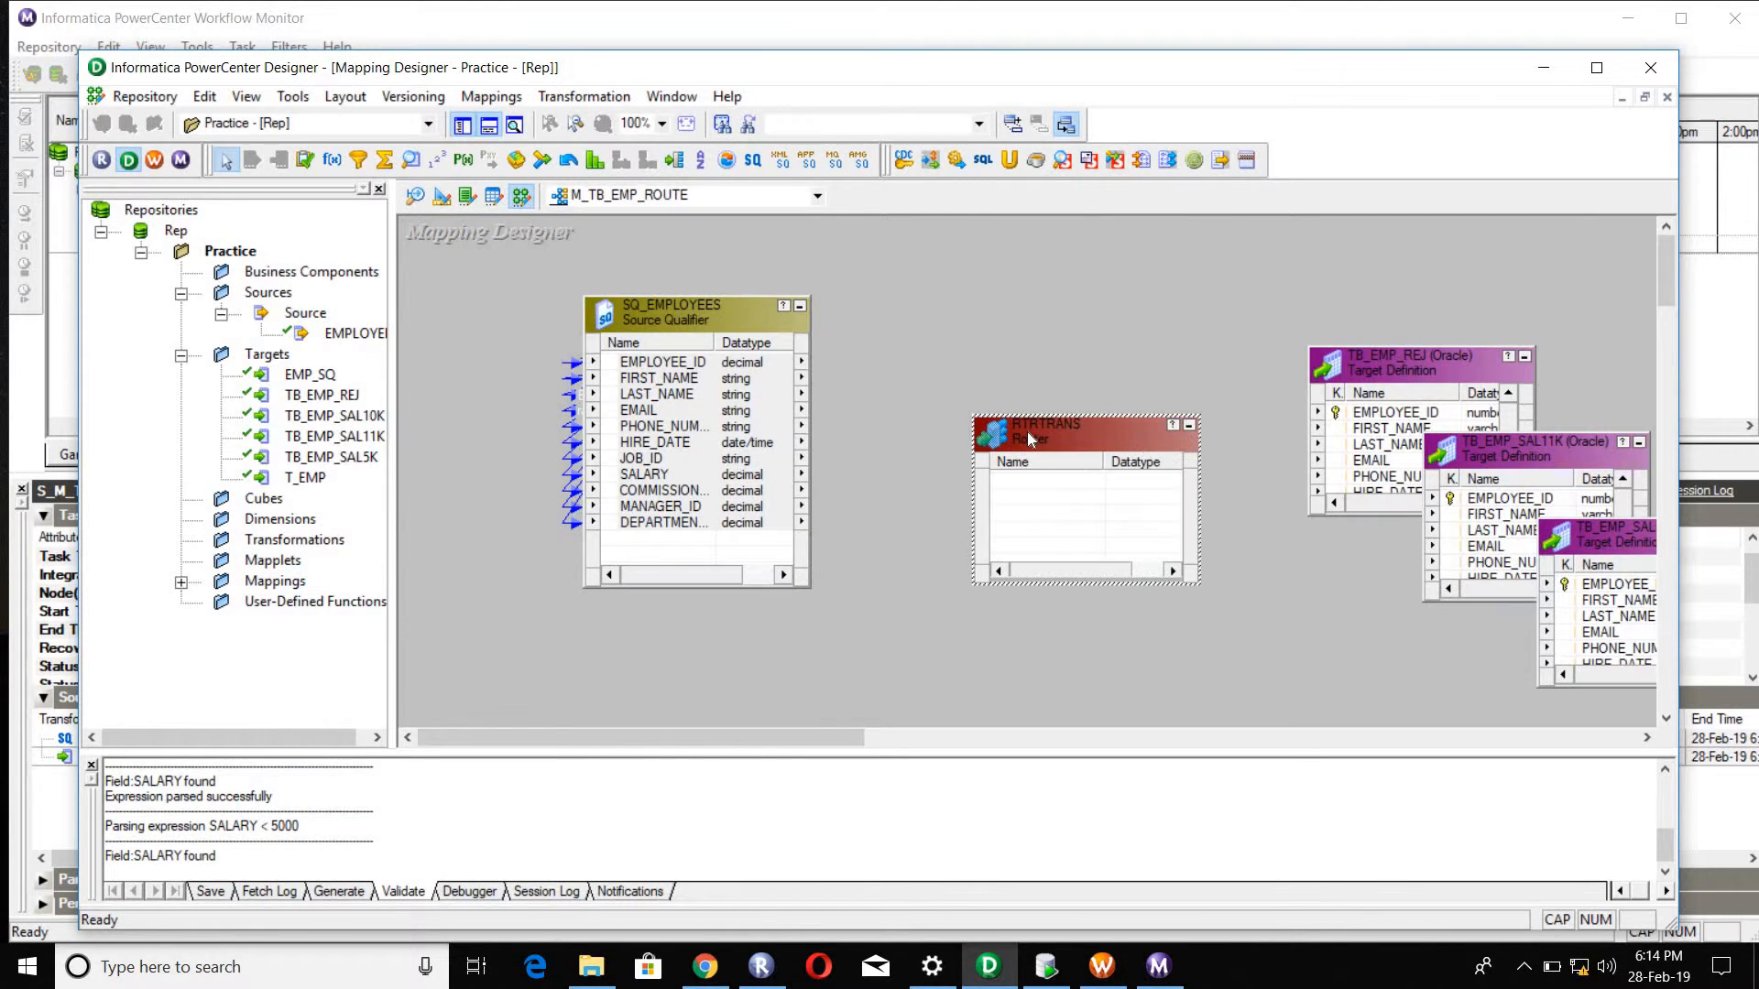
pyautogui.click(657, 366)
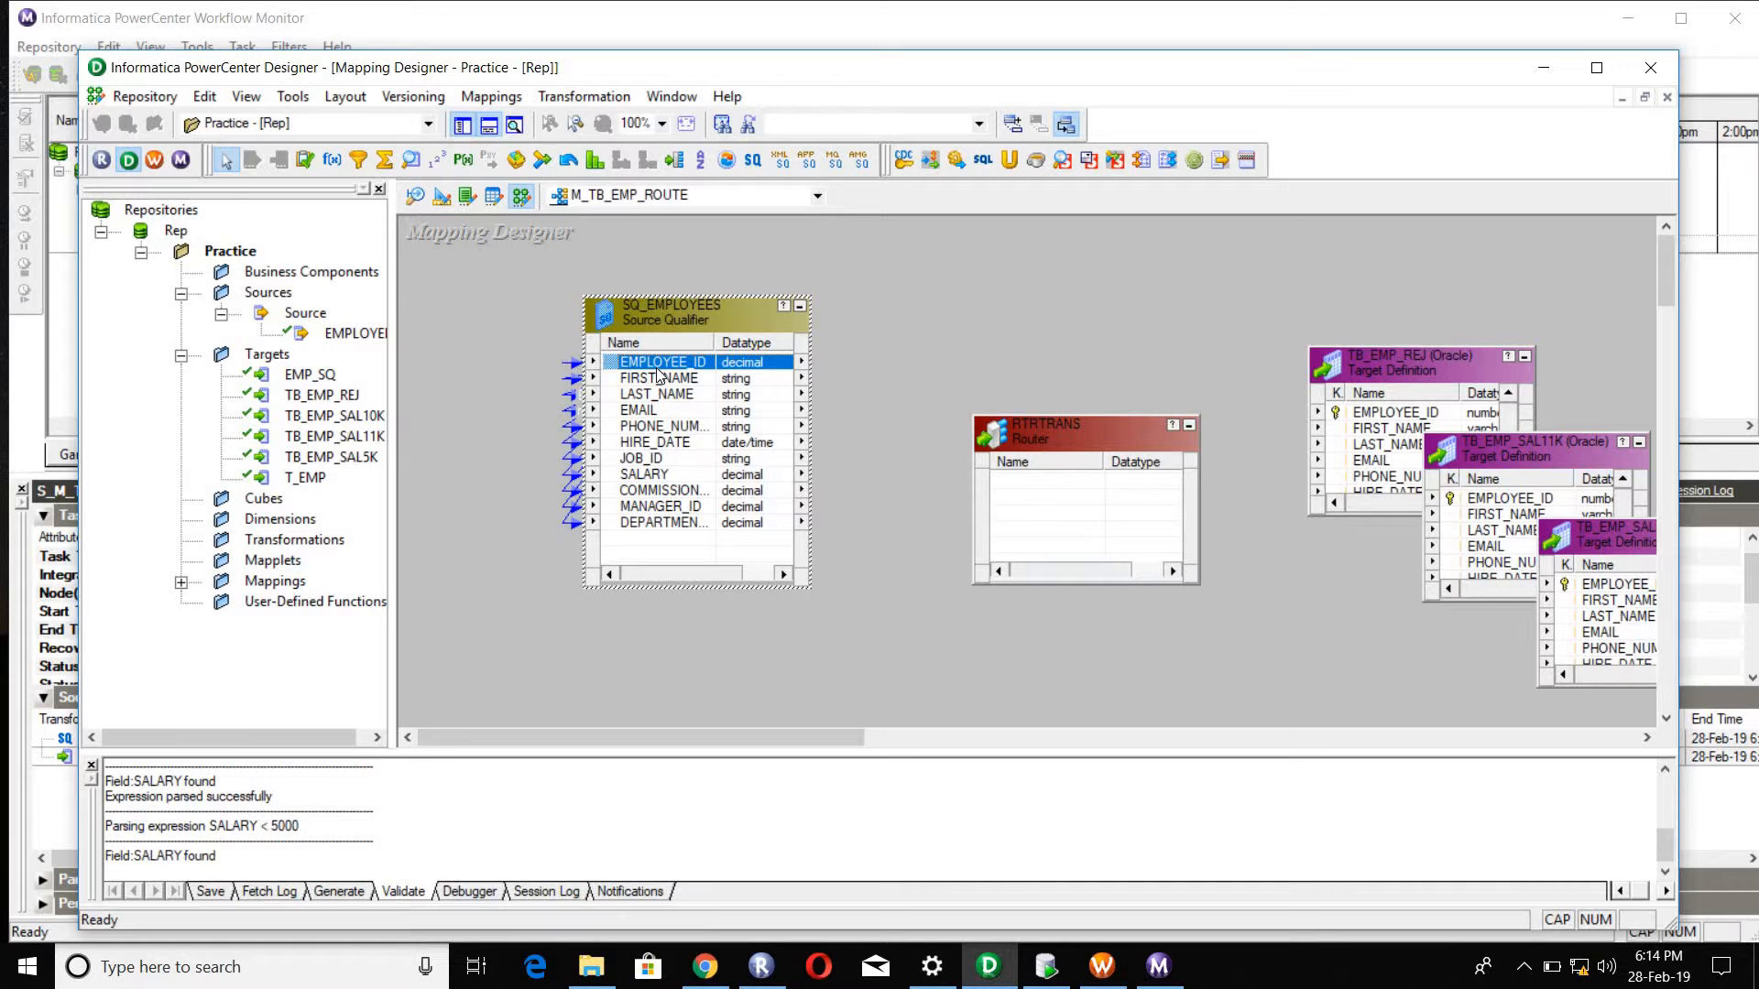
pyautogui.keyDown('shift'); pyautogui.click(672, 523); pyautogui.keyUp('shift')
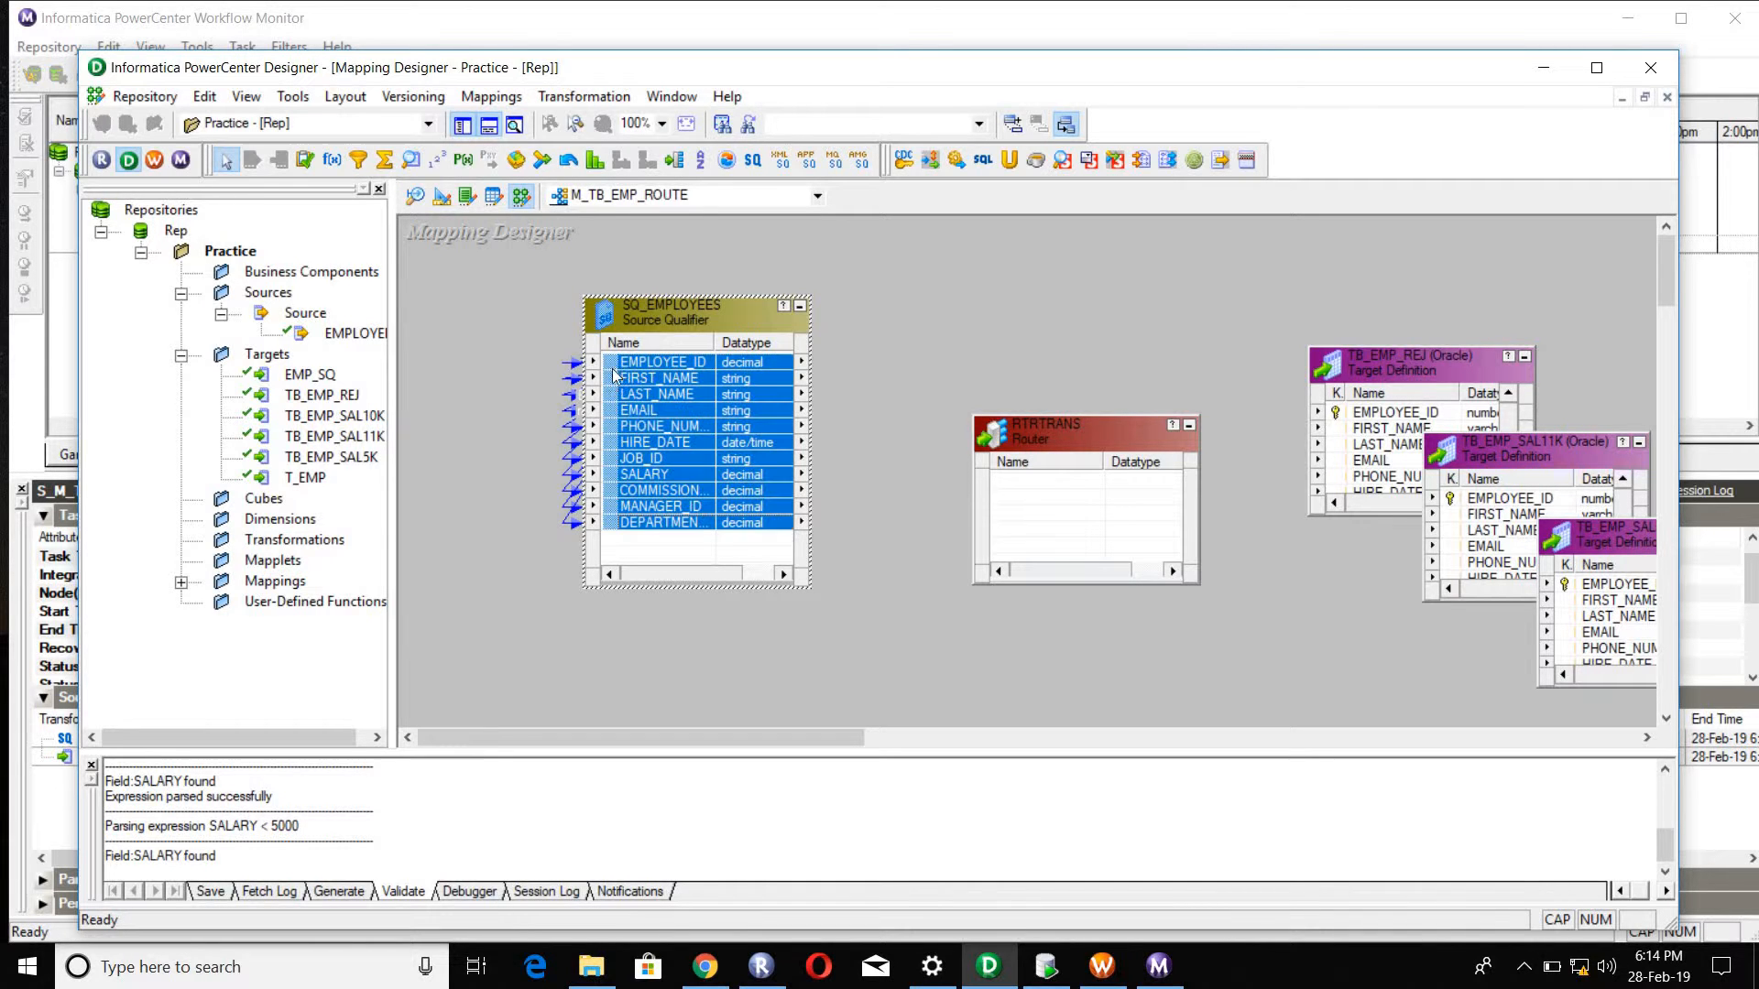
pyautogui.moveTo(614, 376); pyautogui.dragTo(1042, 430)
# Step: Add two groups to the new router and name the first one SAL5K
pyautogui.doubleClick(1041, 430)
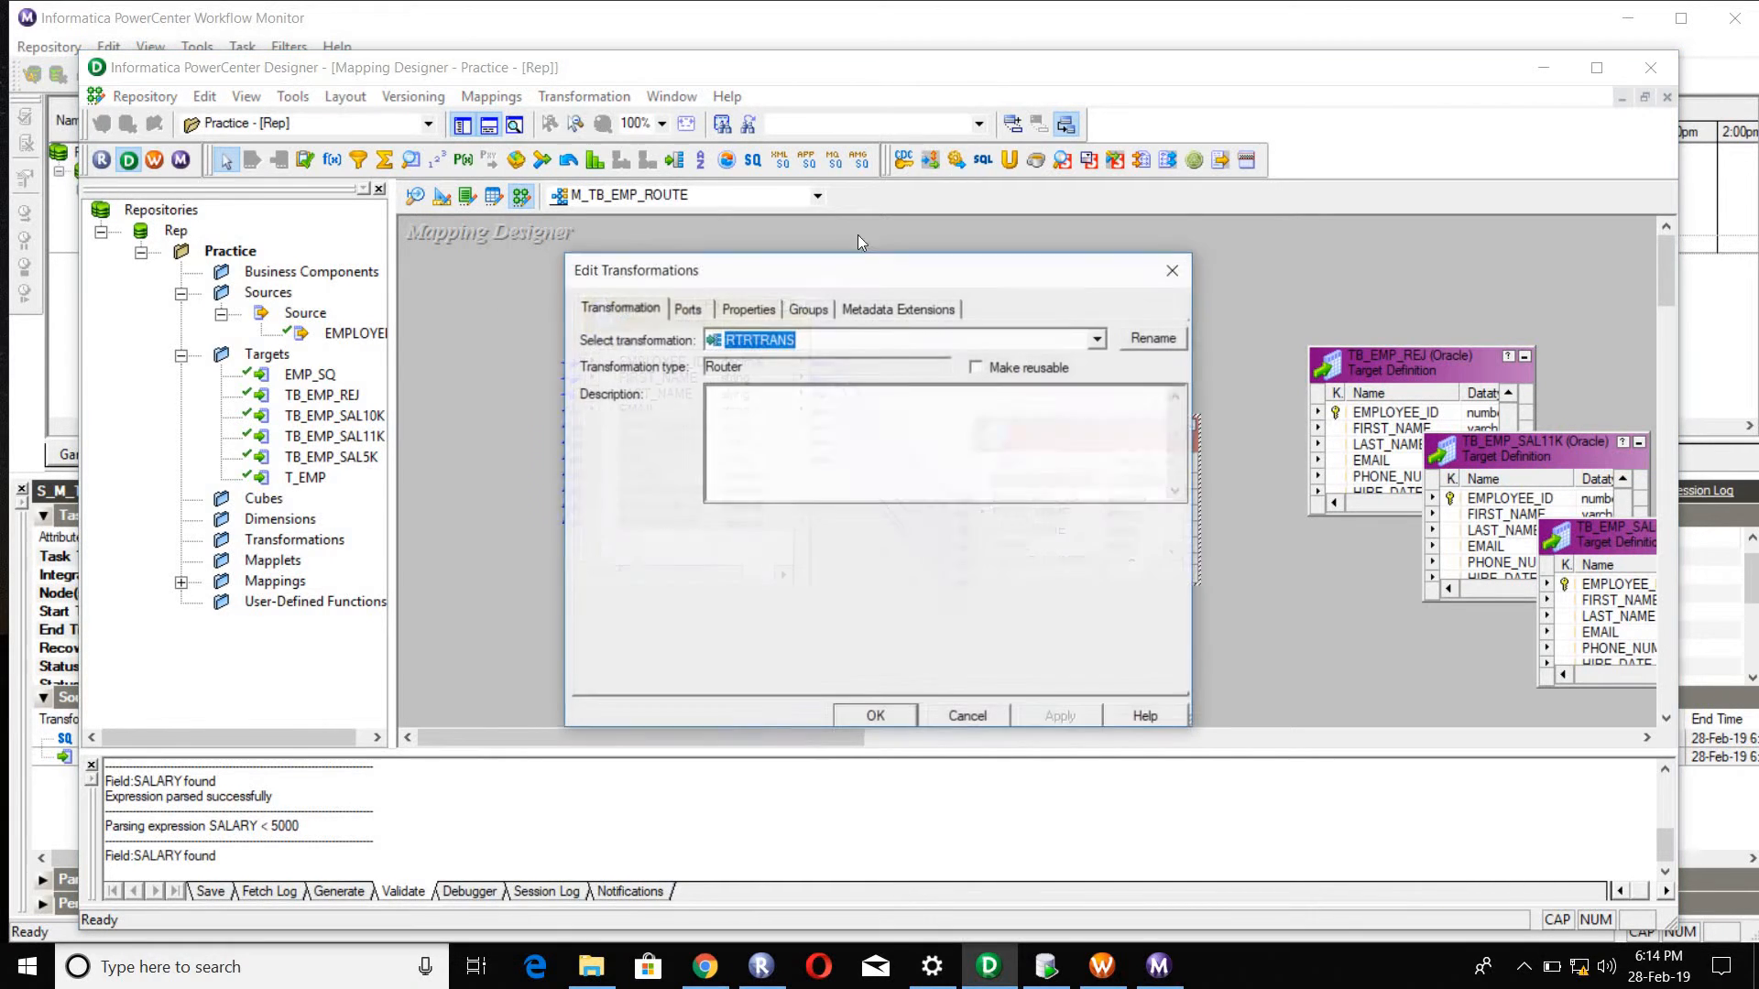
pyautogui.click(808, 309)
pyautogui.click(1011, 366)
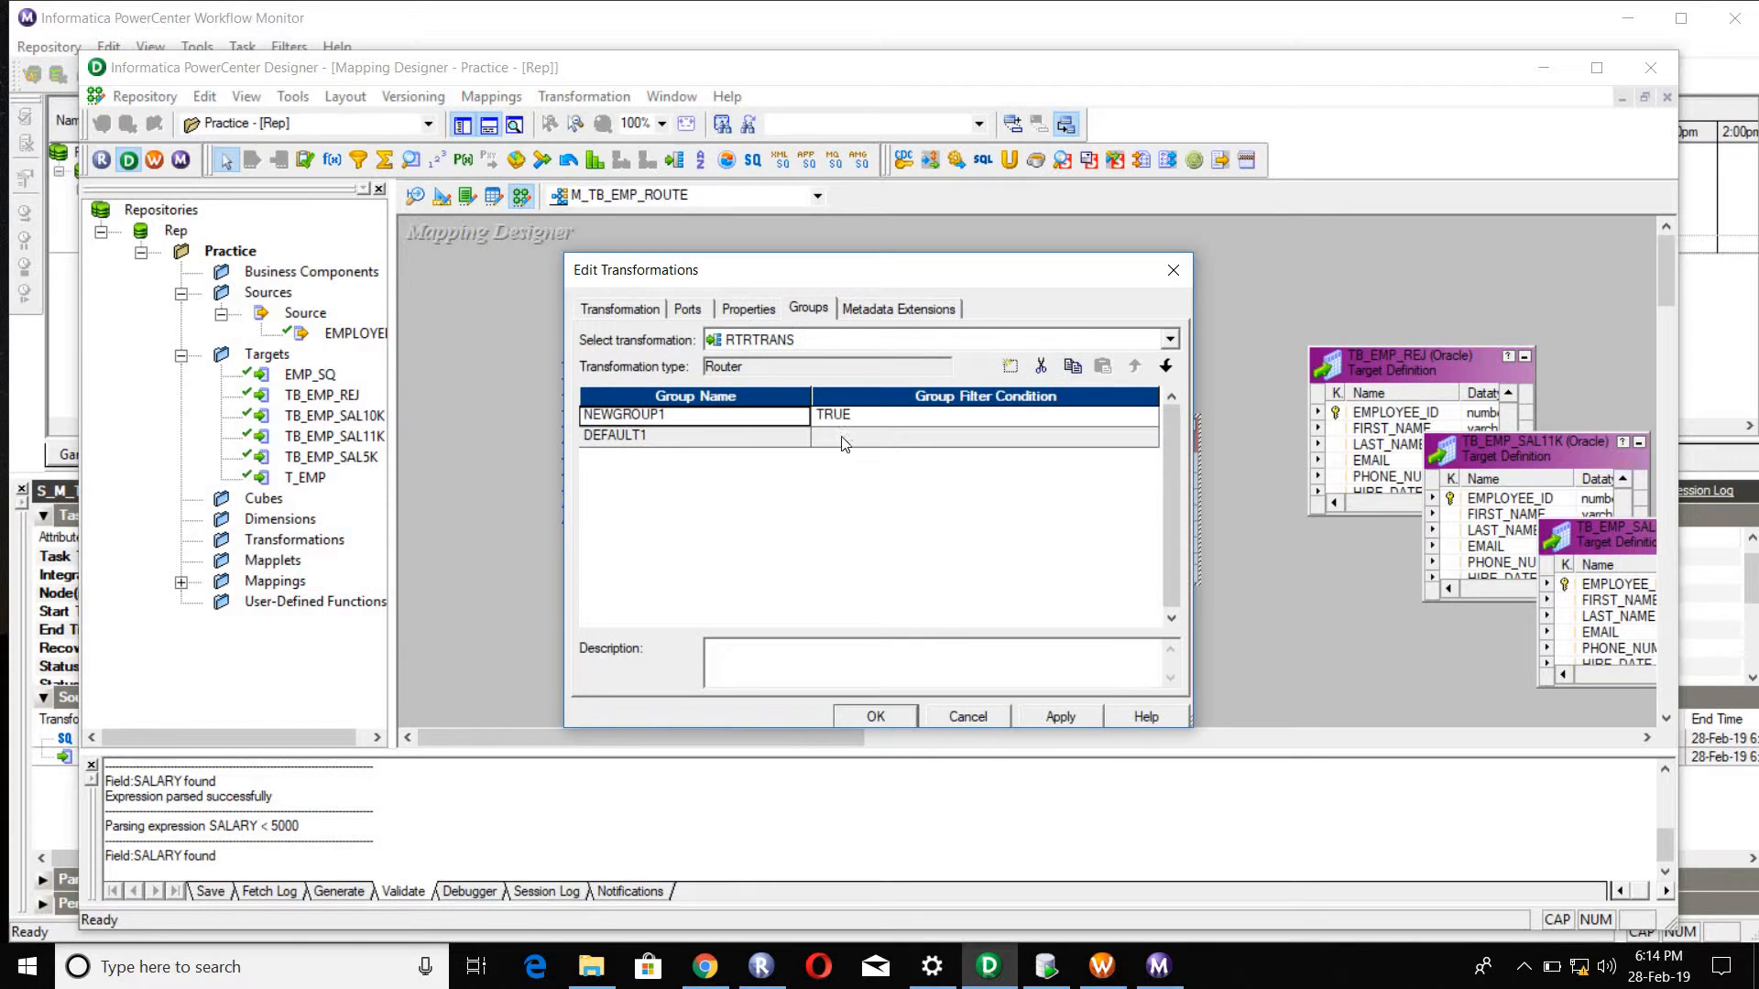
pyautogui.click(1011, 366)
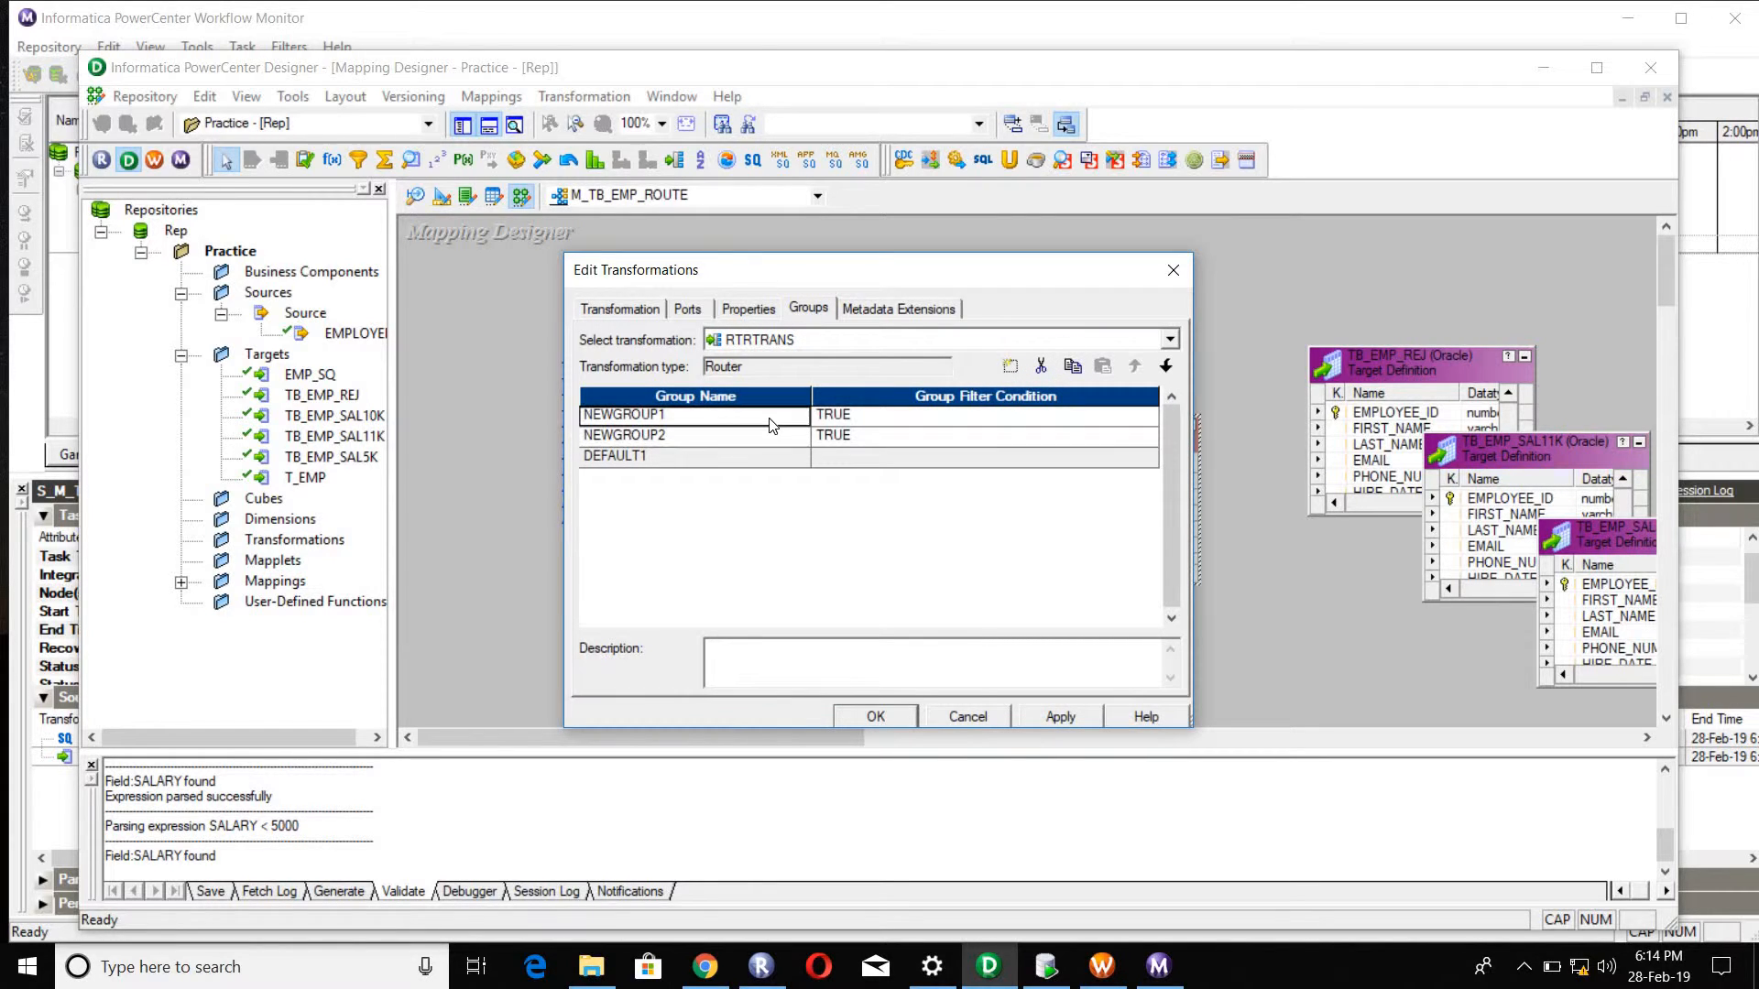
pyautogui.click(593, 420)
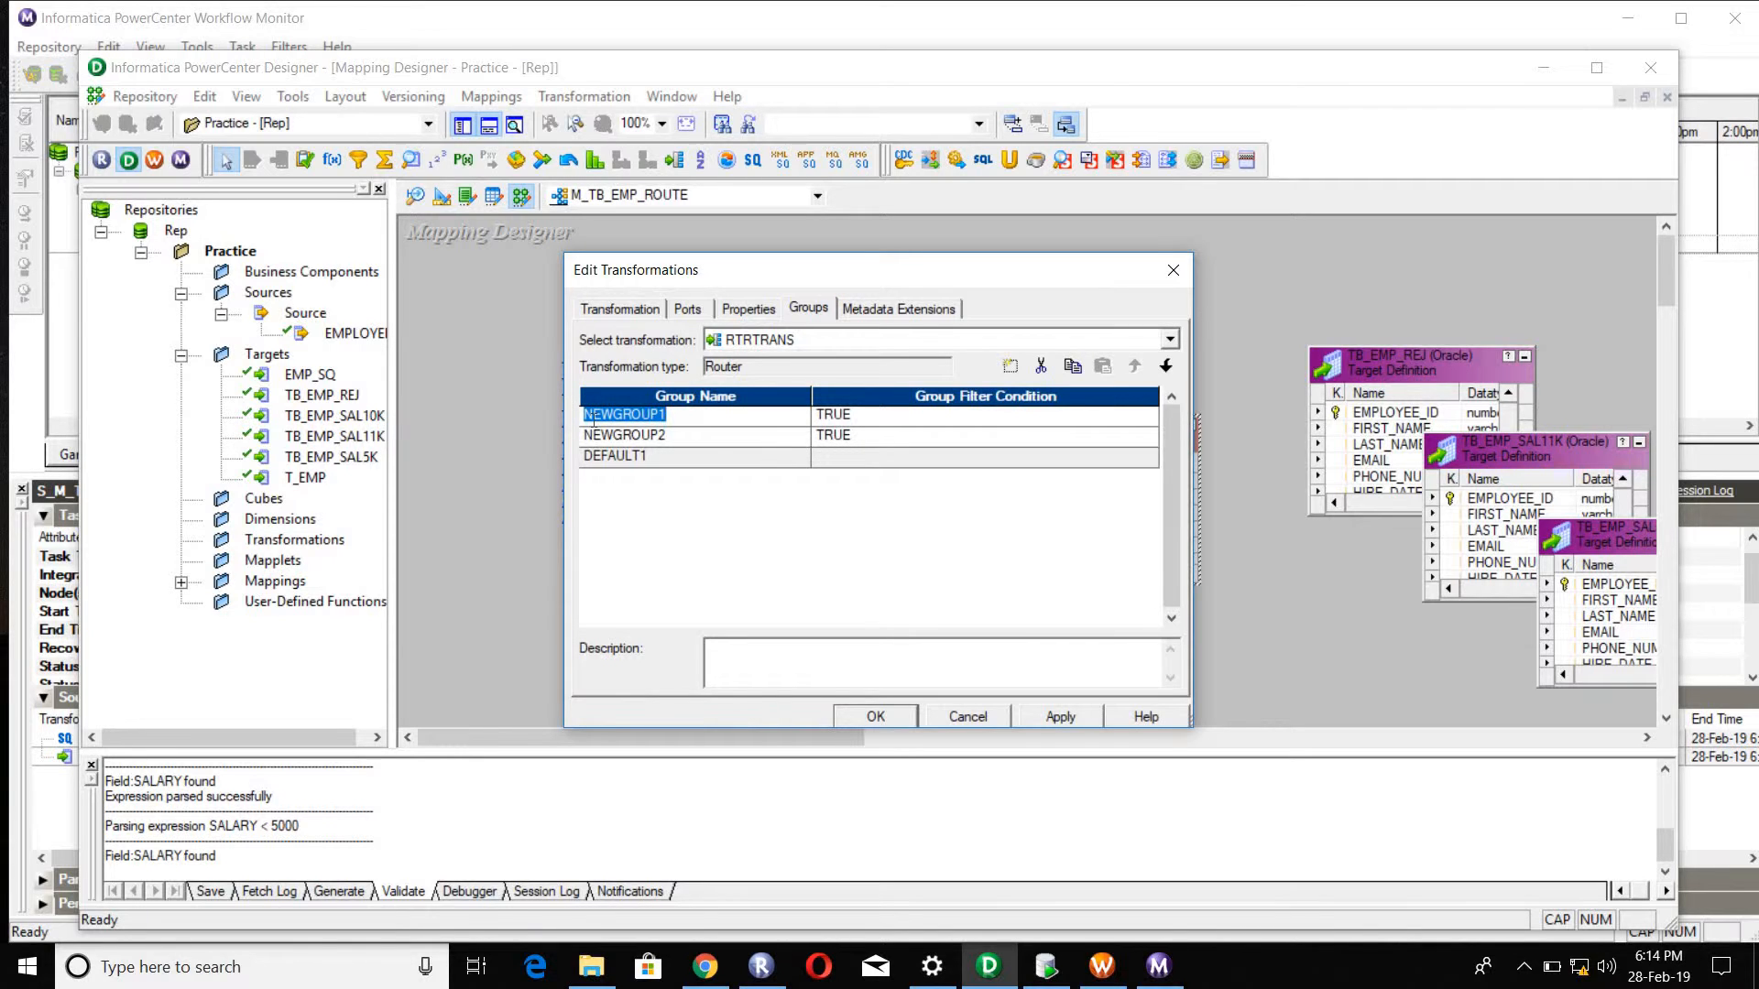
pyautogui.write('SAL5K')
# Step: Set the SAL5K group filter condition to SALARY < 5000, using the router's SALARY port, and validate it
pyautogui.click(1148, 420)
pyautogui.click(1148, 415)
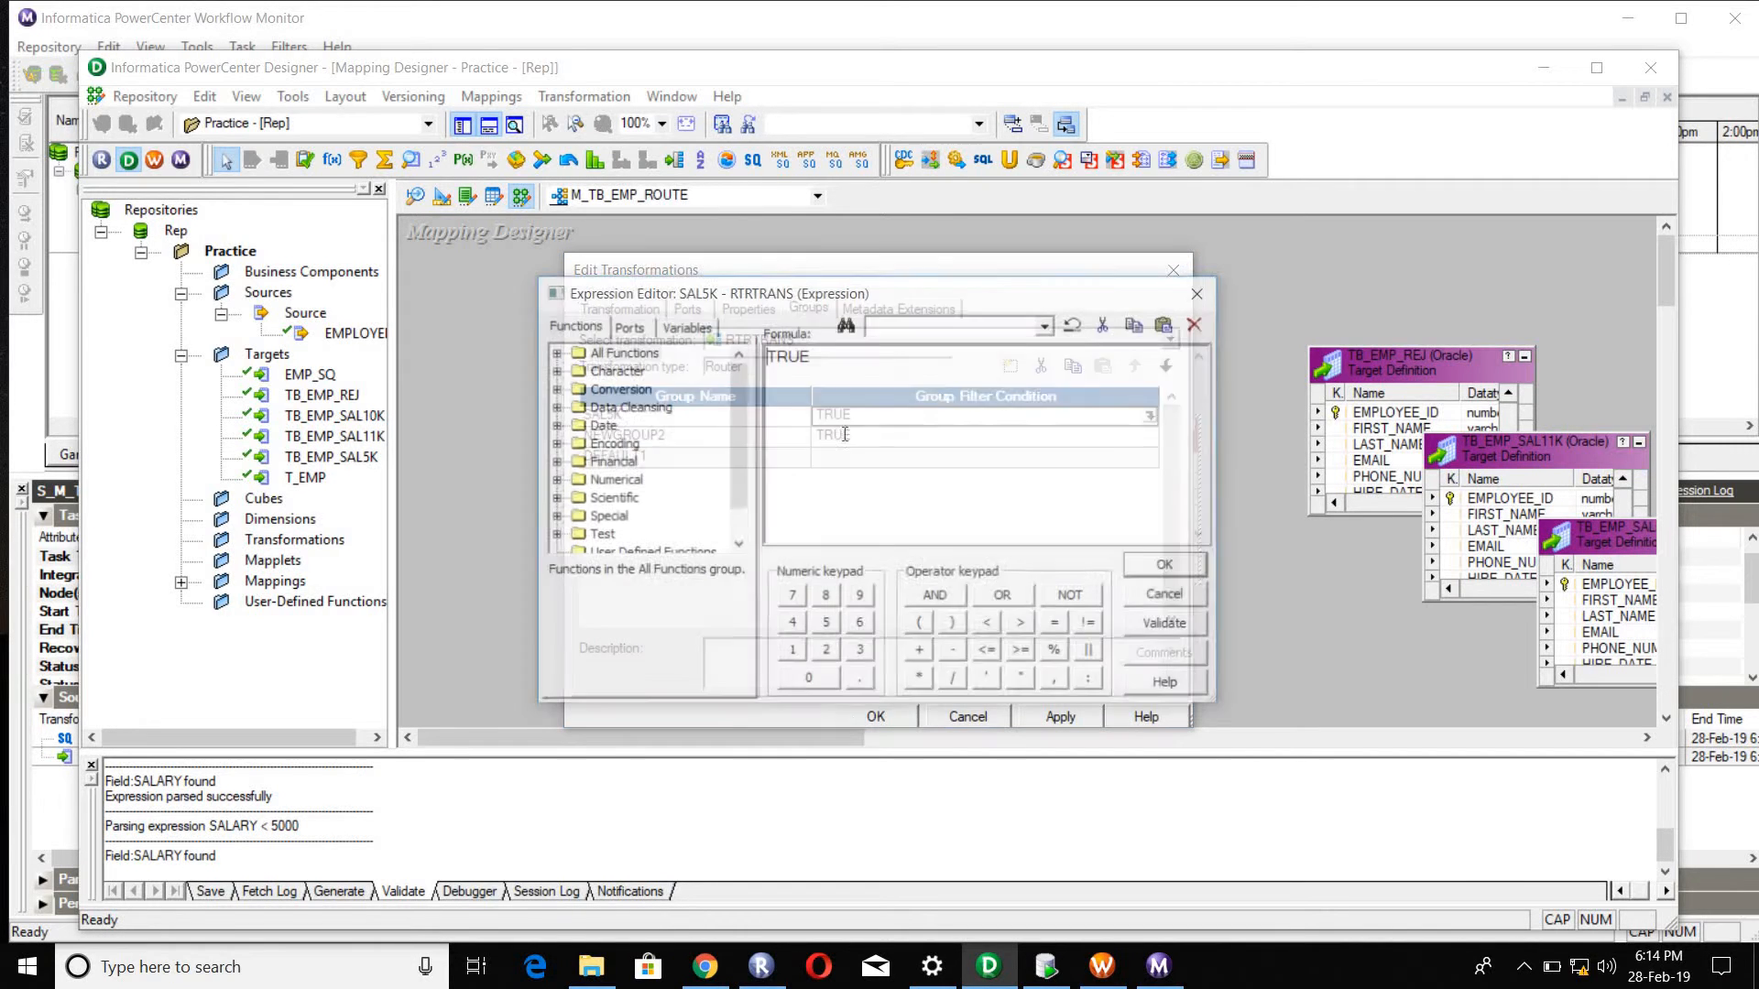
pyautogui.click(628, 327)
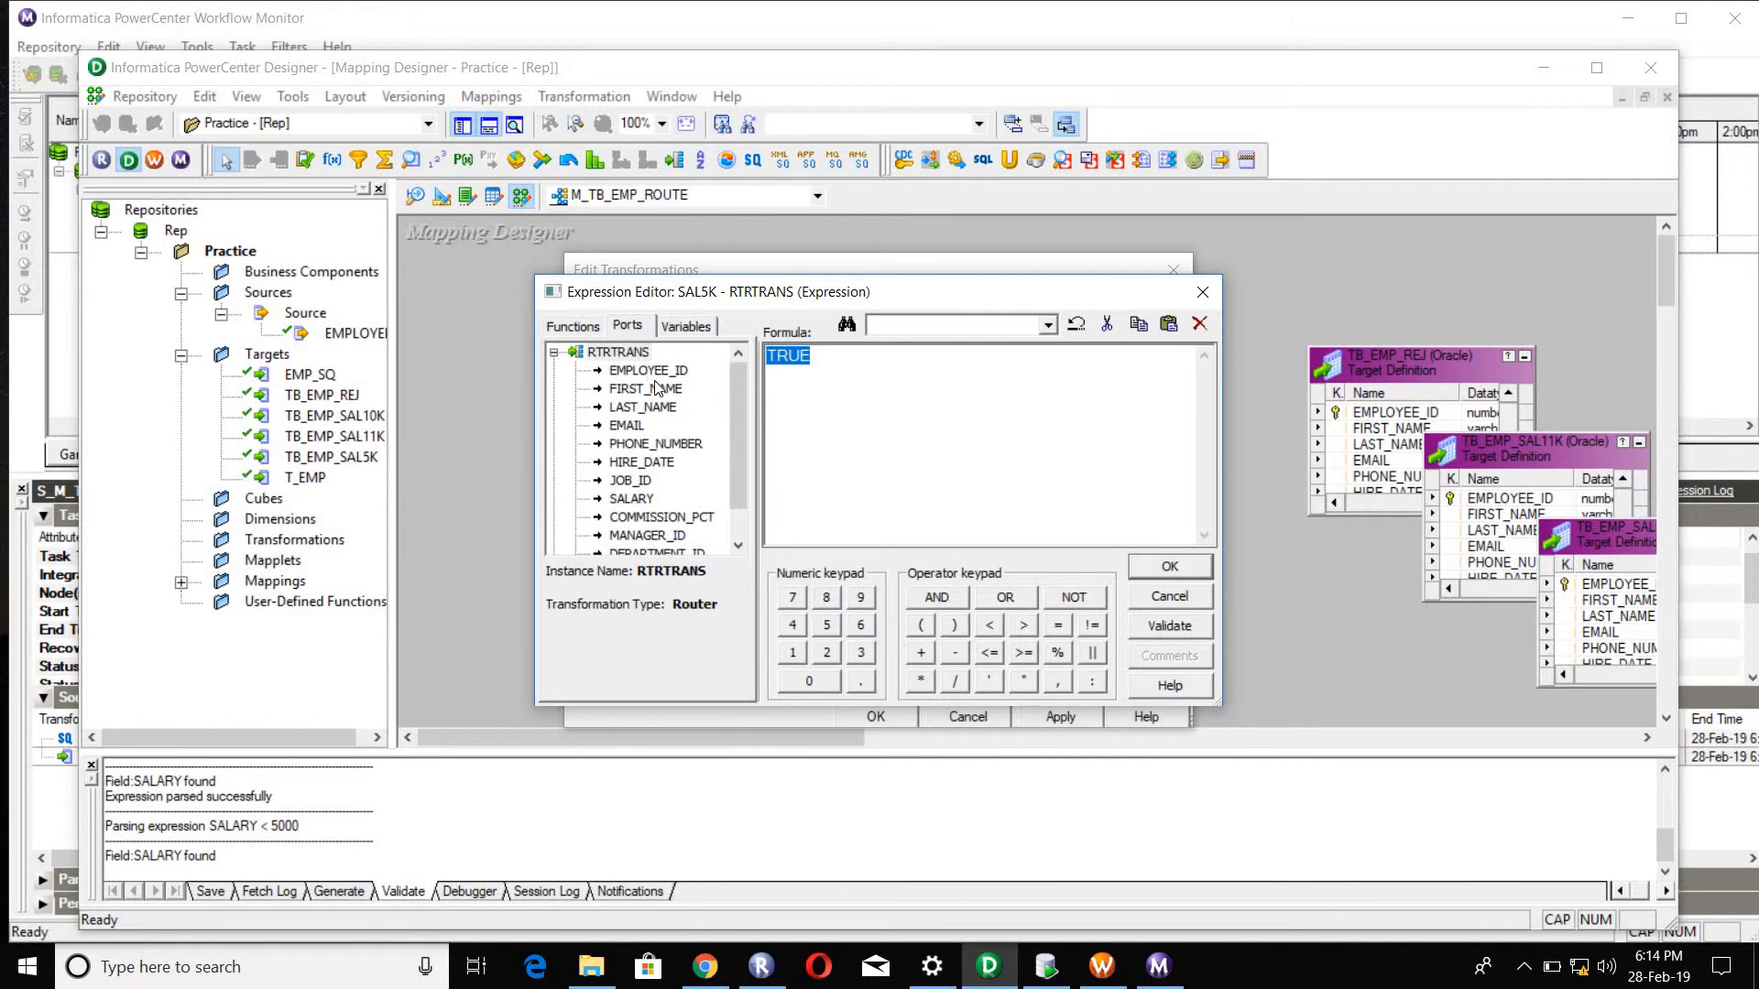
pyautogui.doubleClick(631, 499)
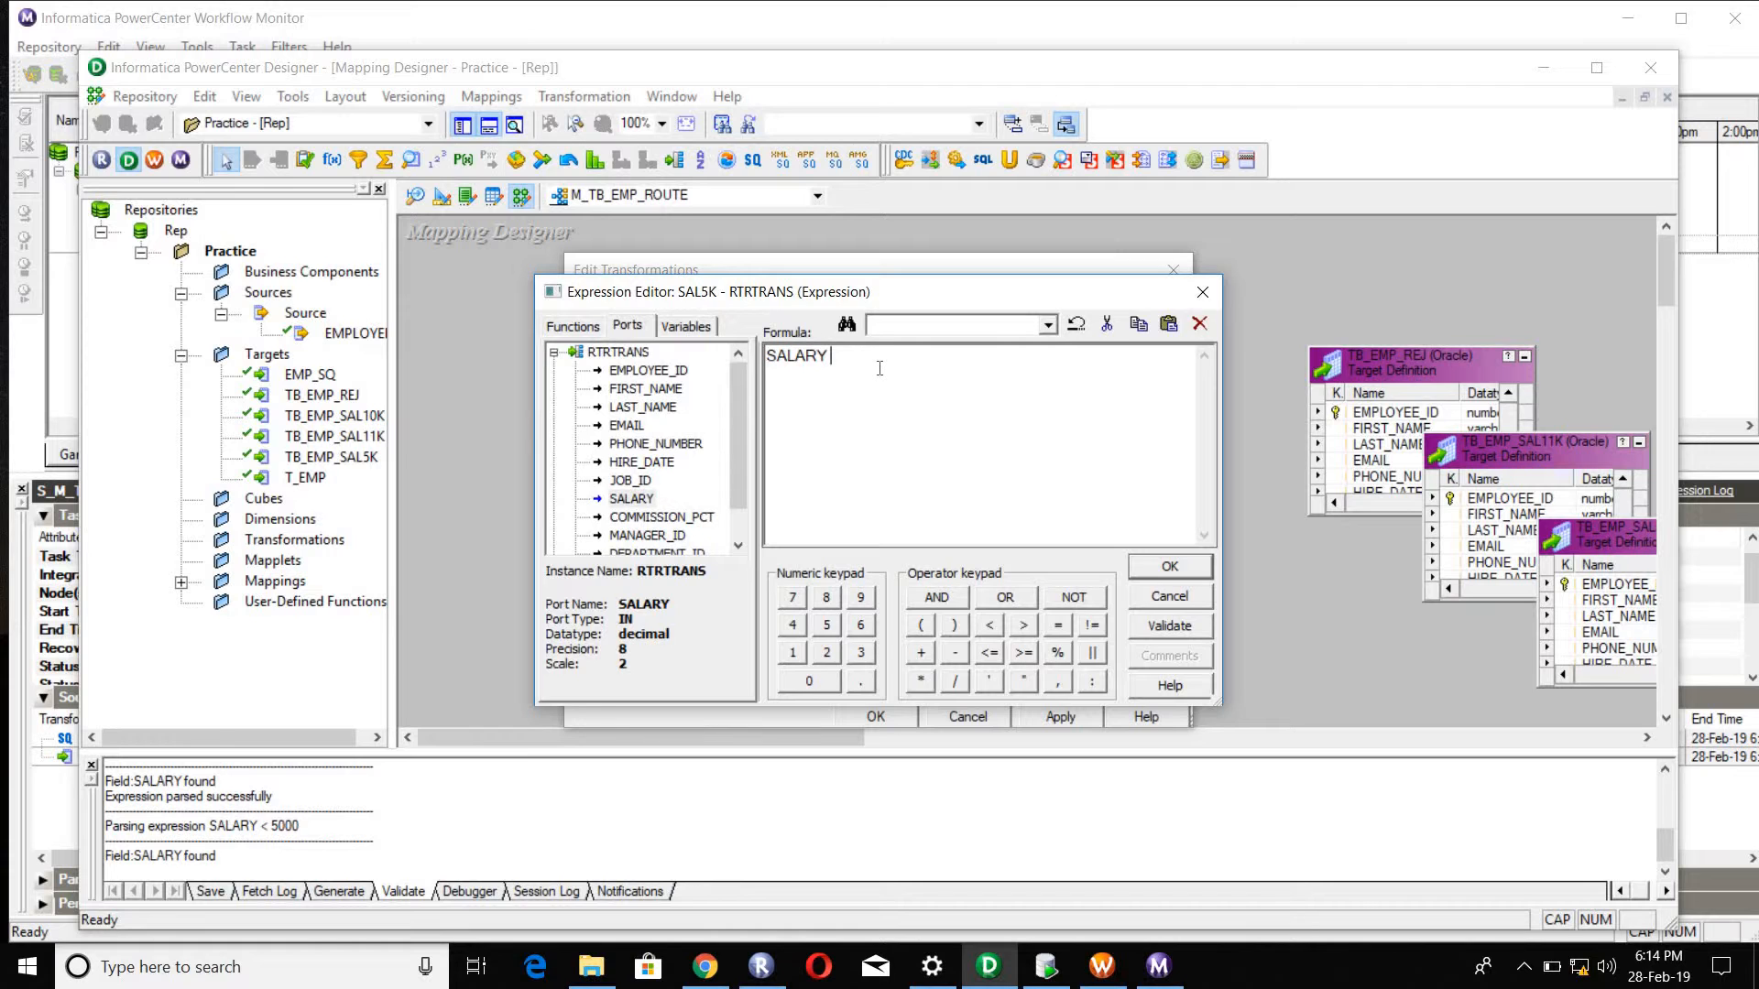
pyautogui.write('< 5000')
pyautogui.click(1170, 625)
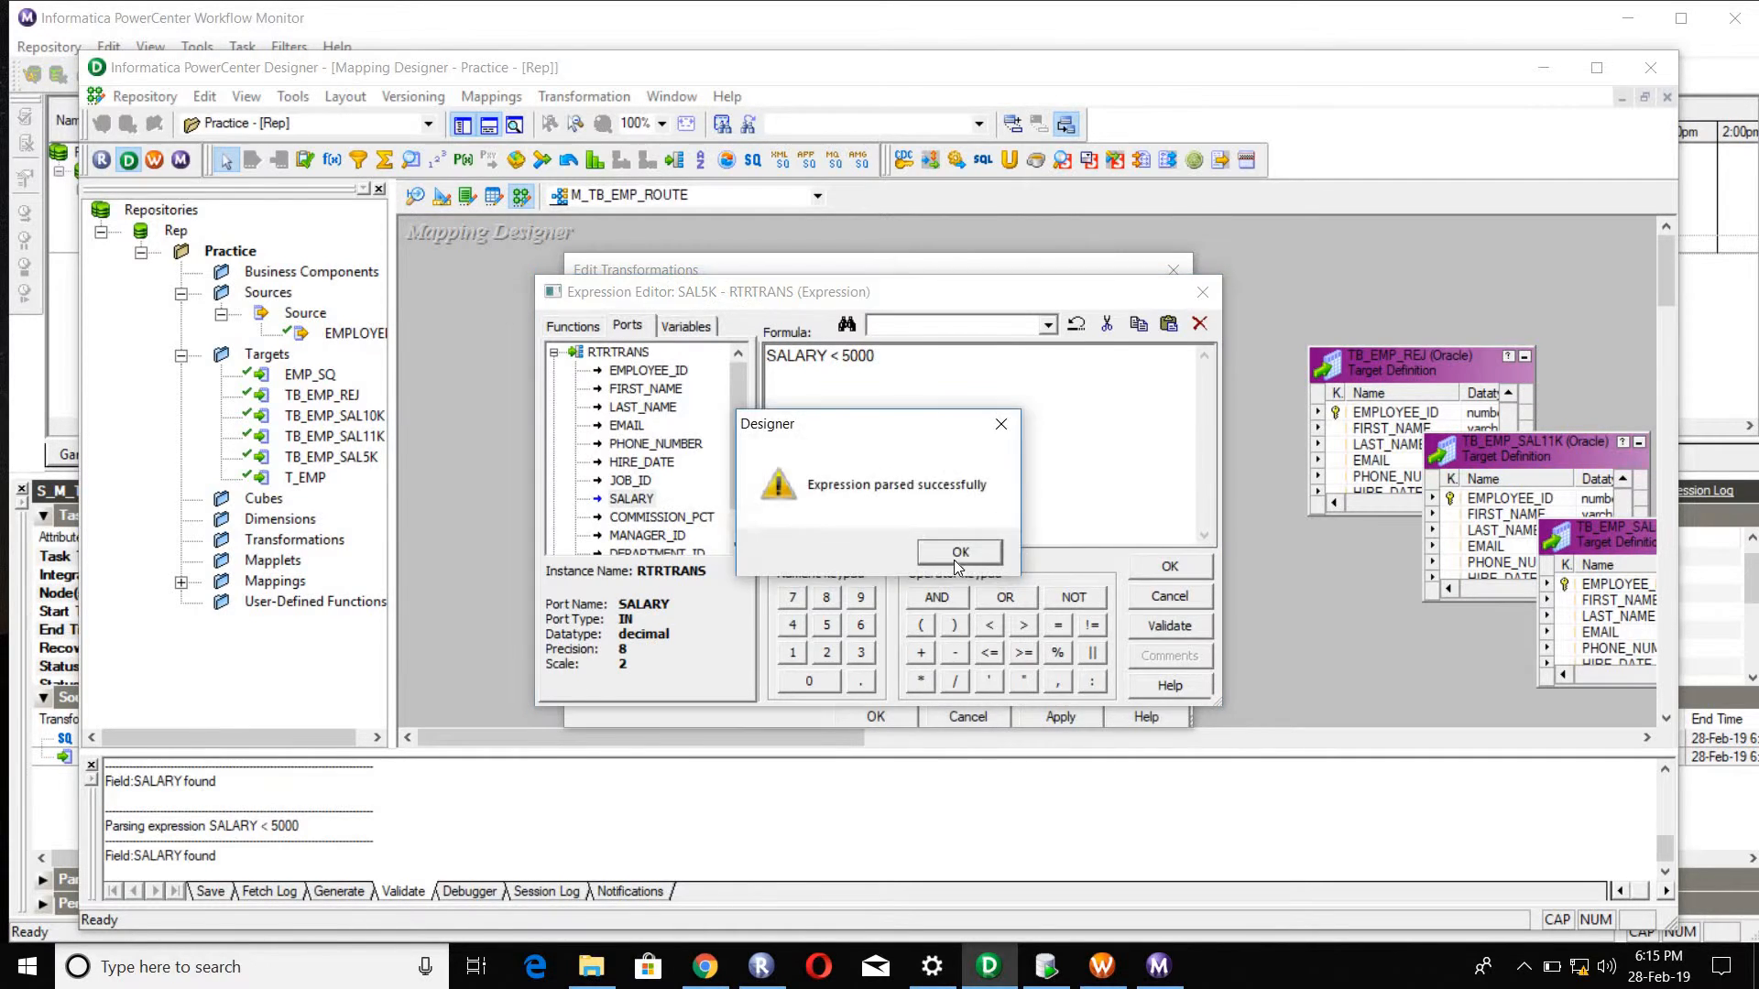
pyautogui.click(962, 553)
pyautogui.click(1170, 567)
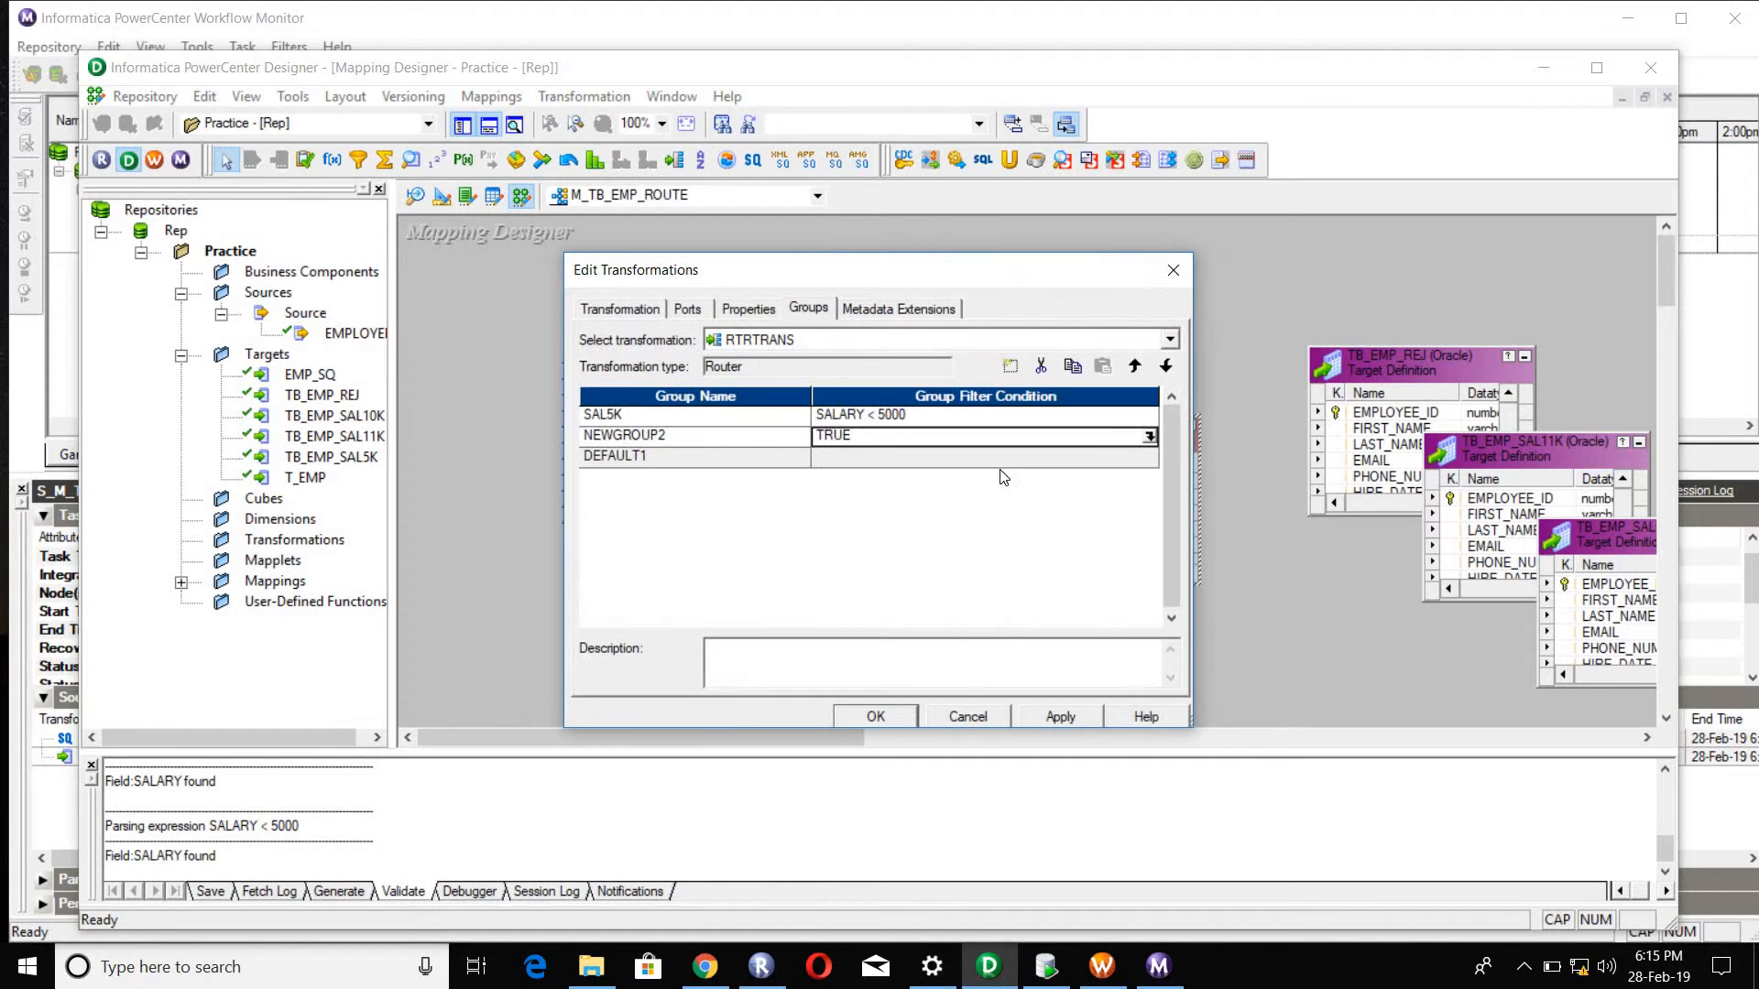
# Step: Set the filter condition of NEWGROUP2 to SALARY > 11000 with the router's SALARY port, and accept the router's settings
pyautogui.click(1149, 437)
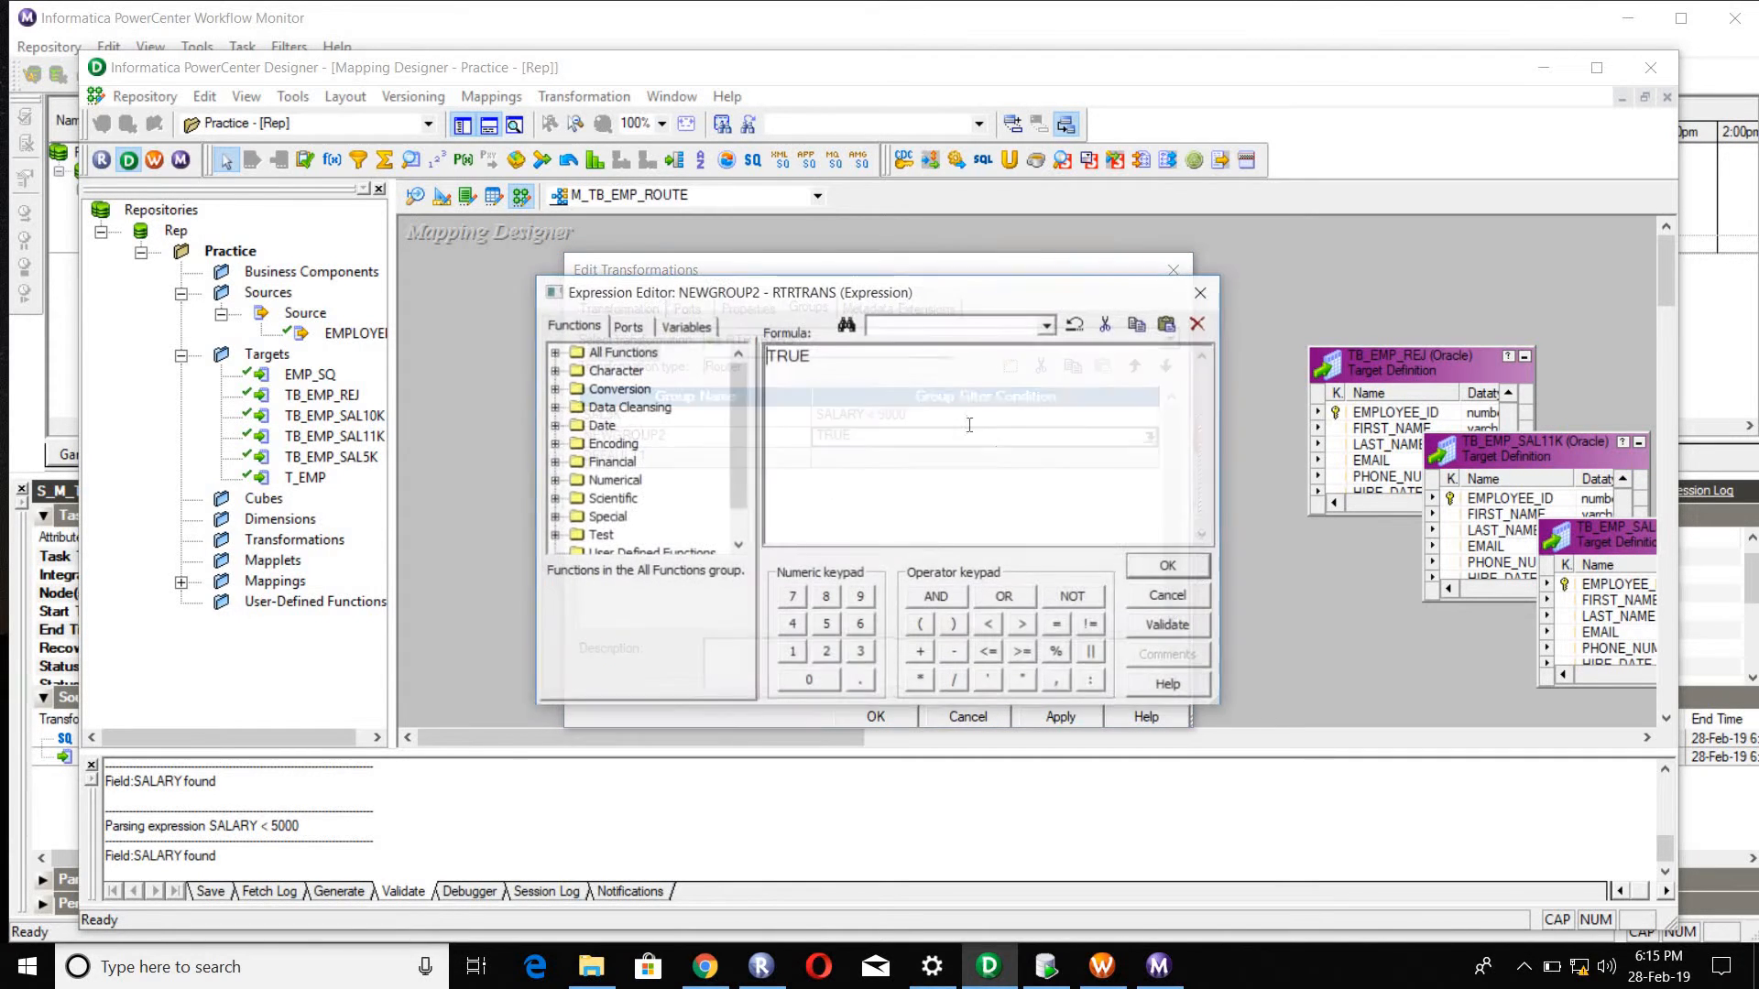
pyautogui.click(628, 326)
pyautogui.doubleClick(678, 498)
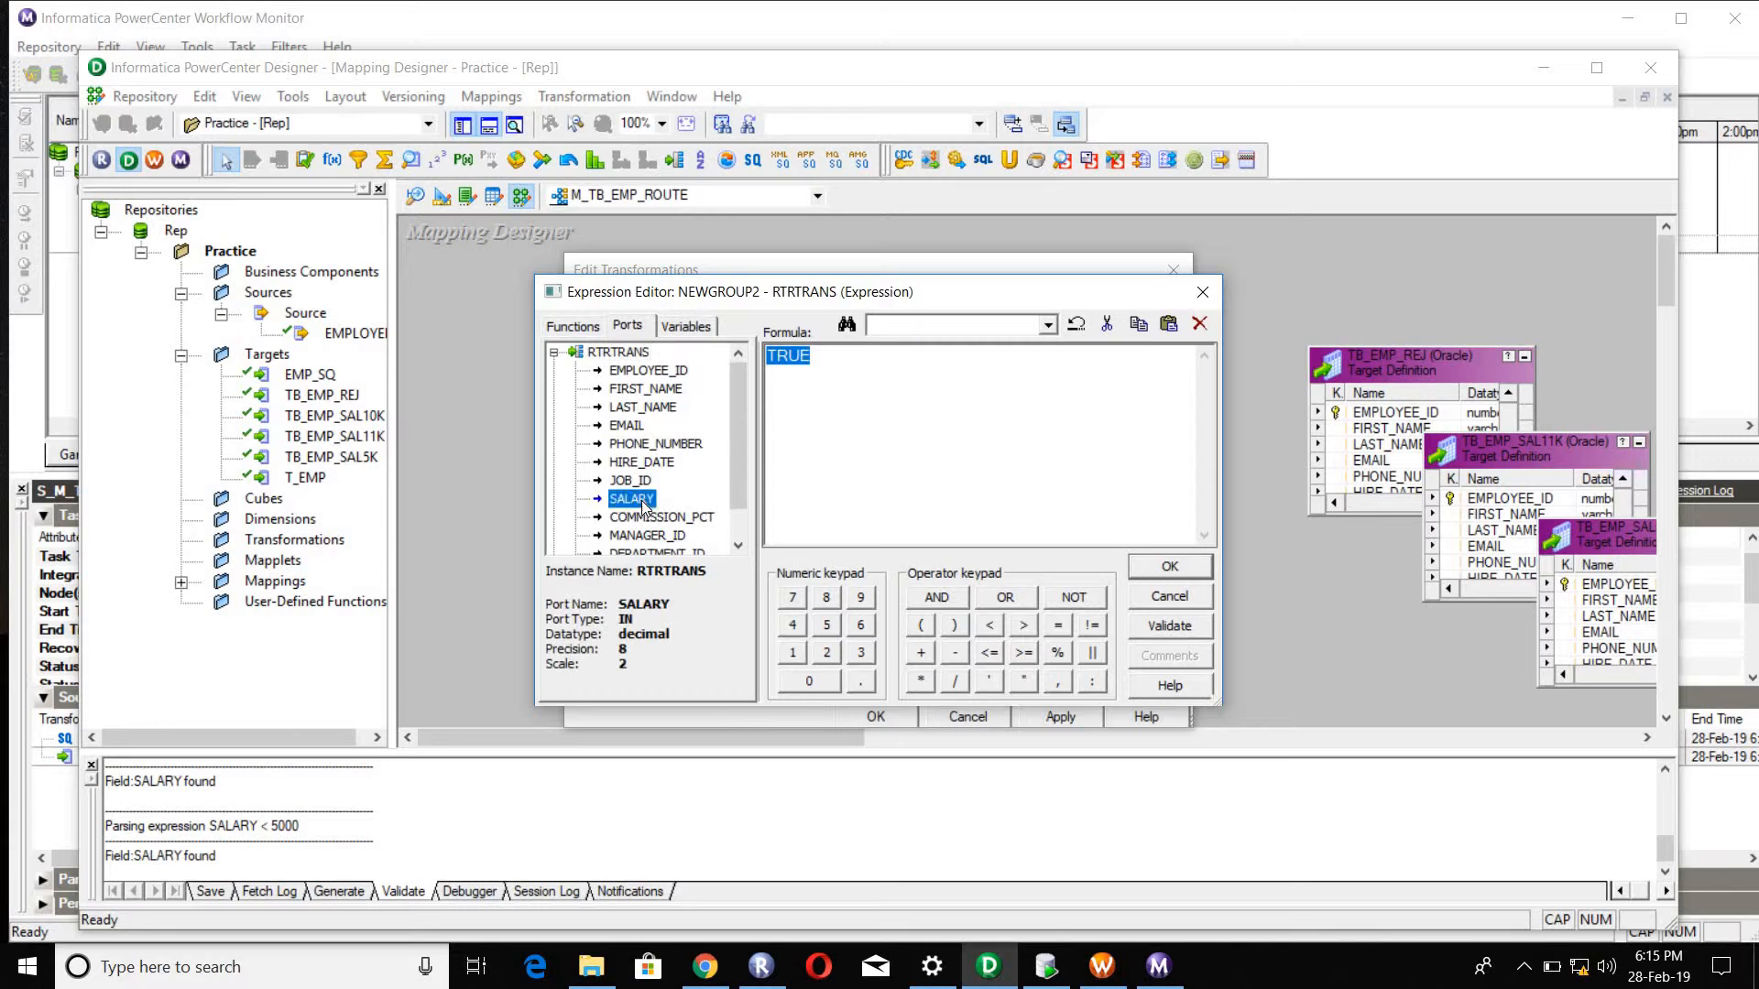
pyautogui.write('>')
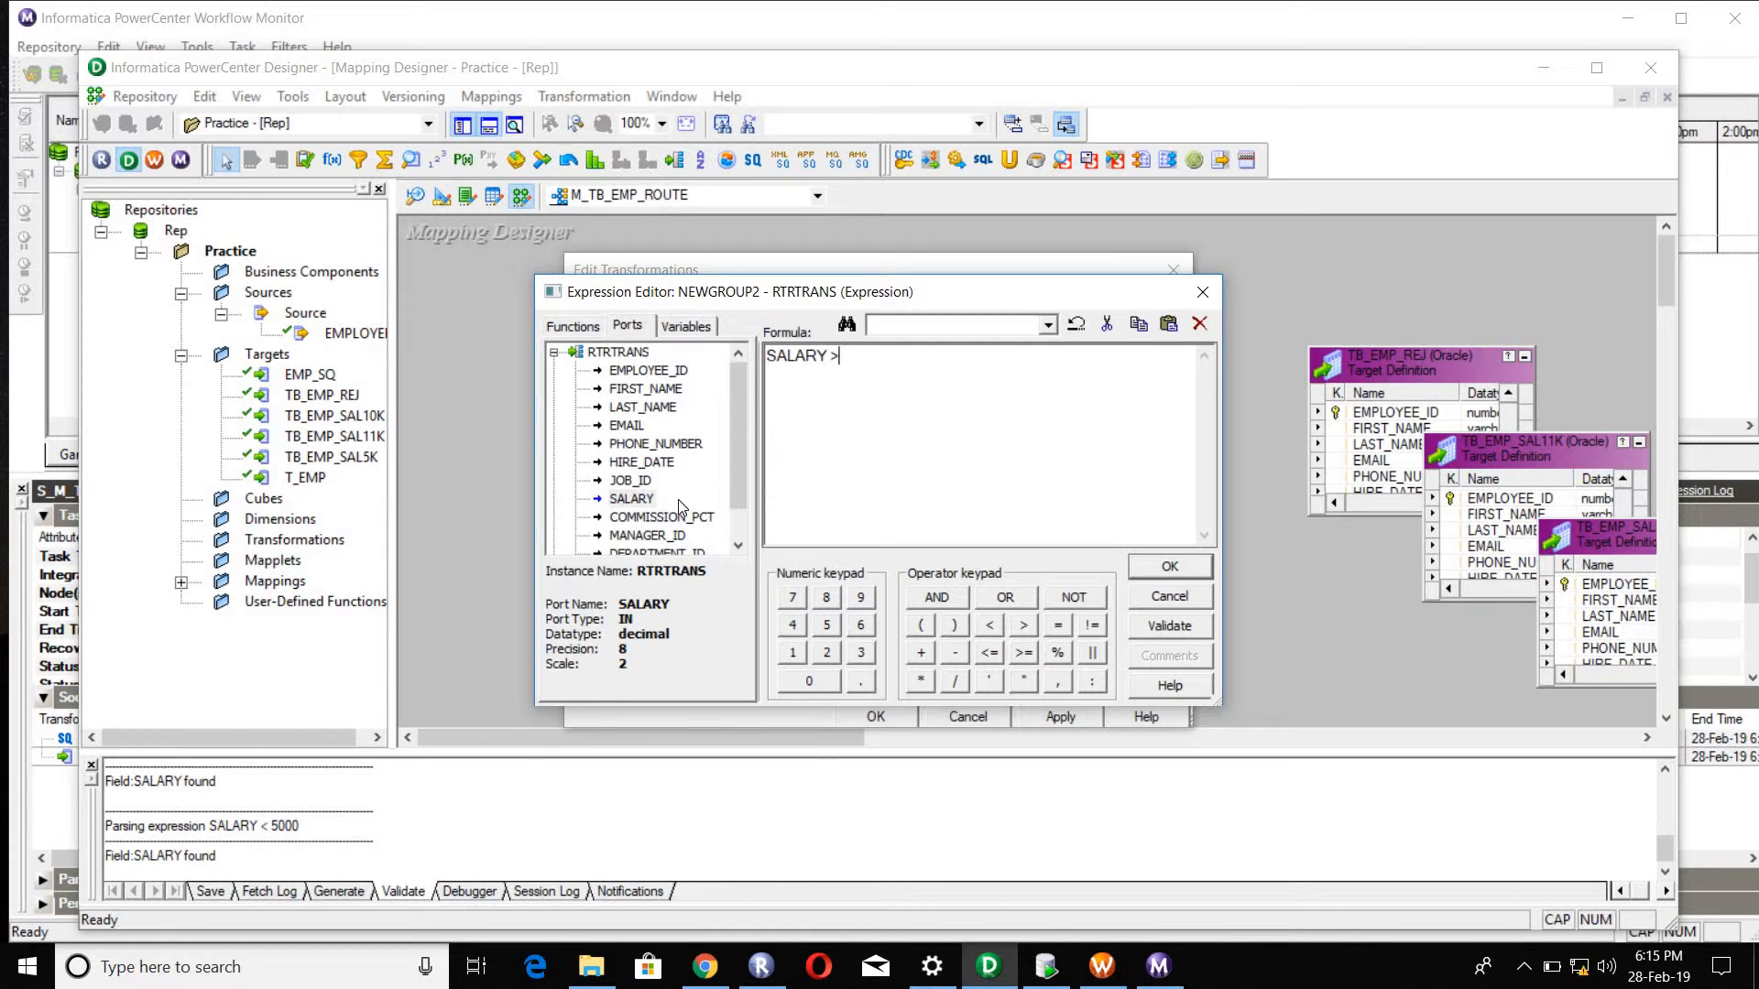
pyautogui.write(' 11000')
pyautogui.click(1170, 570)
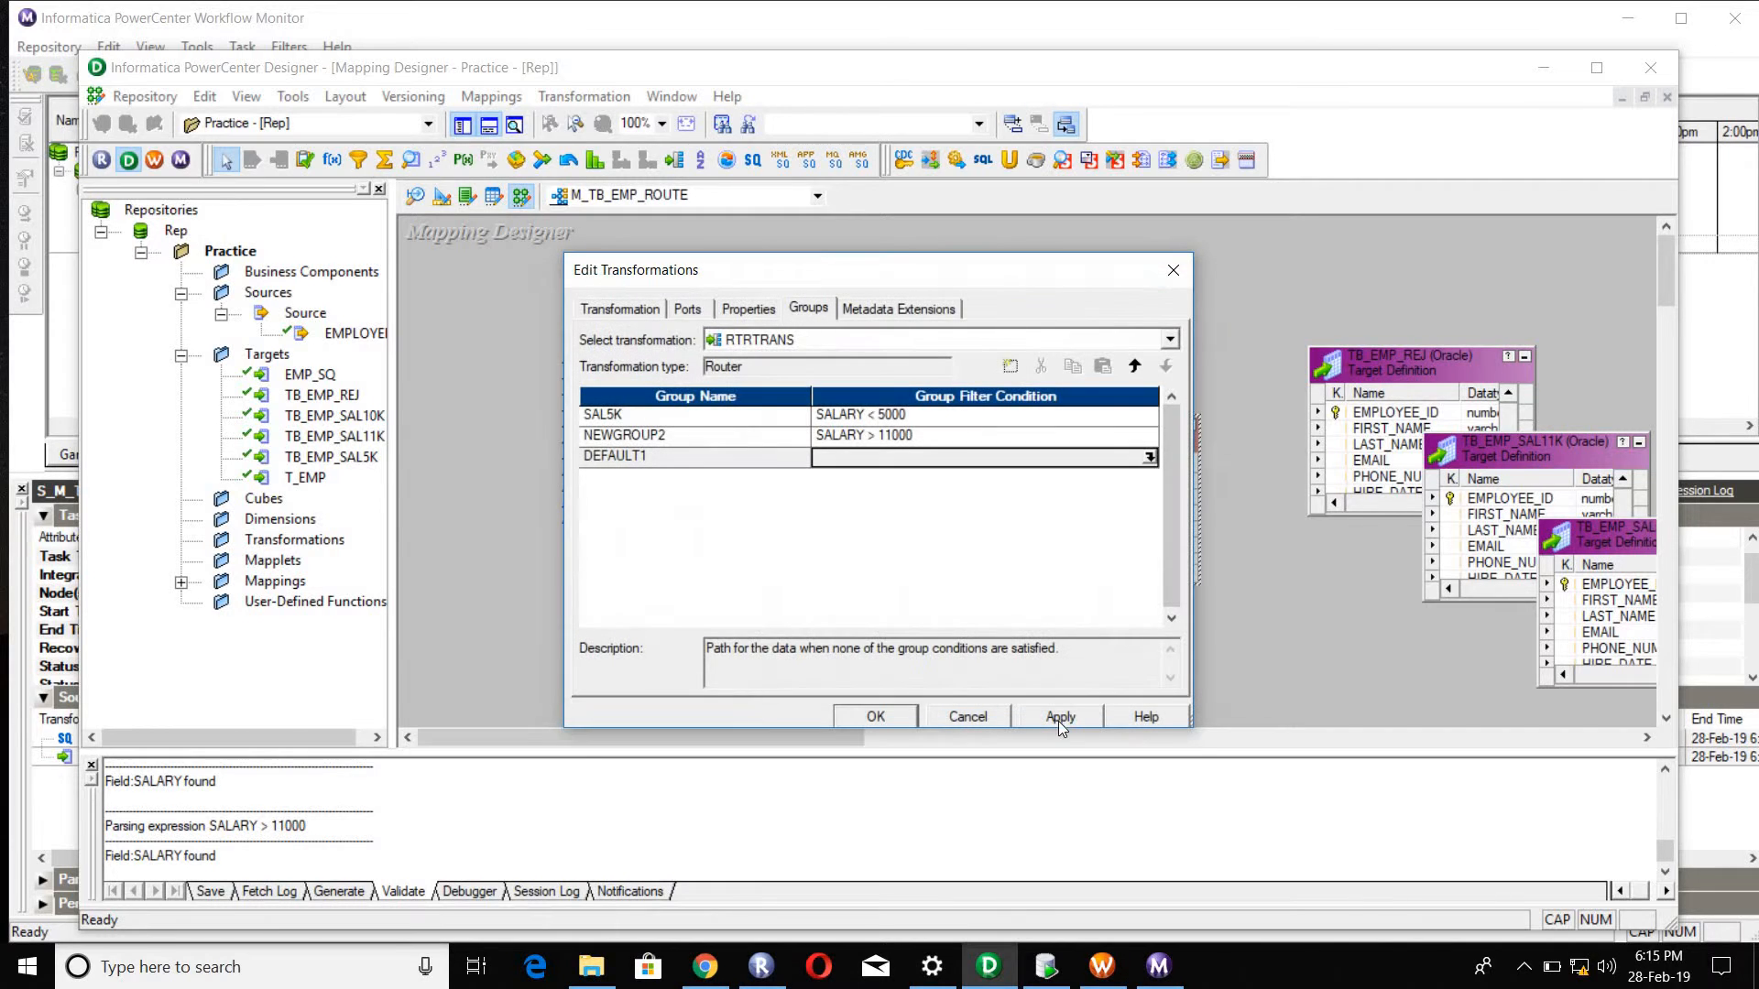
pyautogui.click(1058, 722)
pyautogui.click(876, 718)
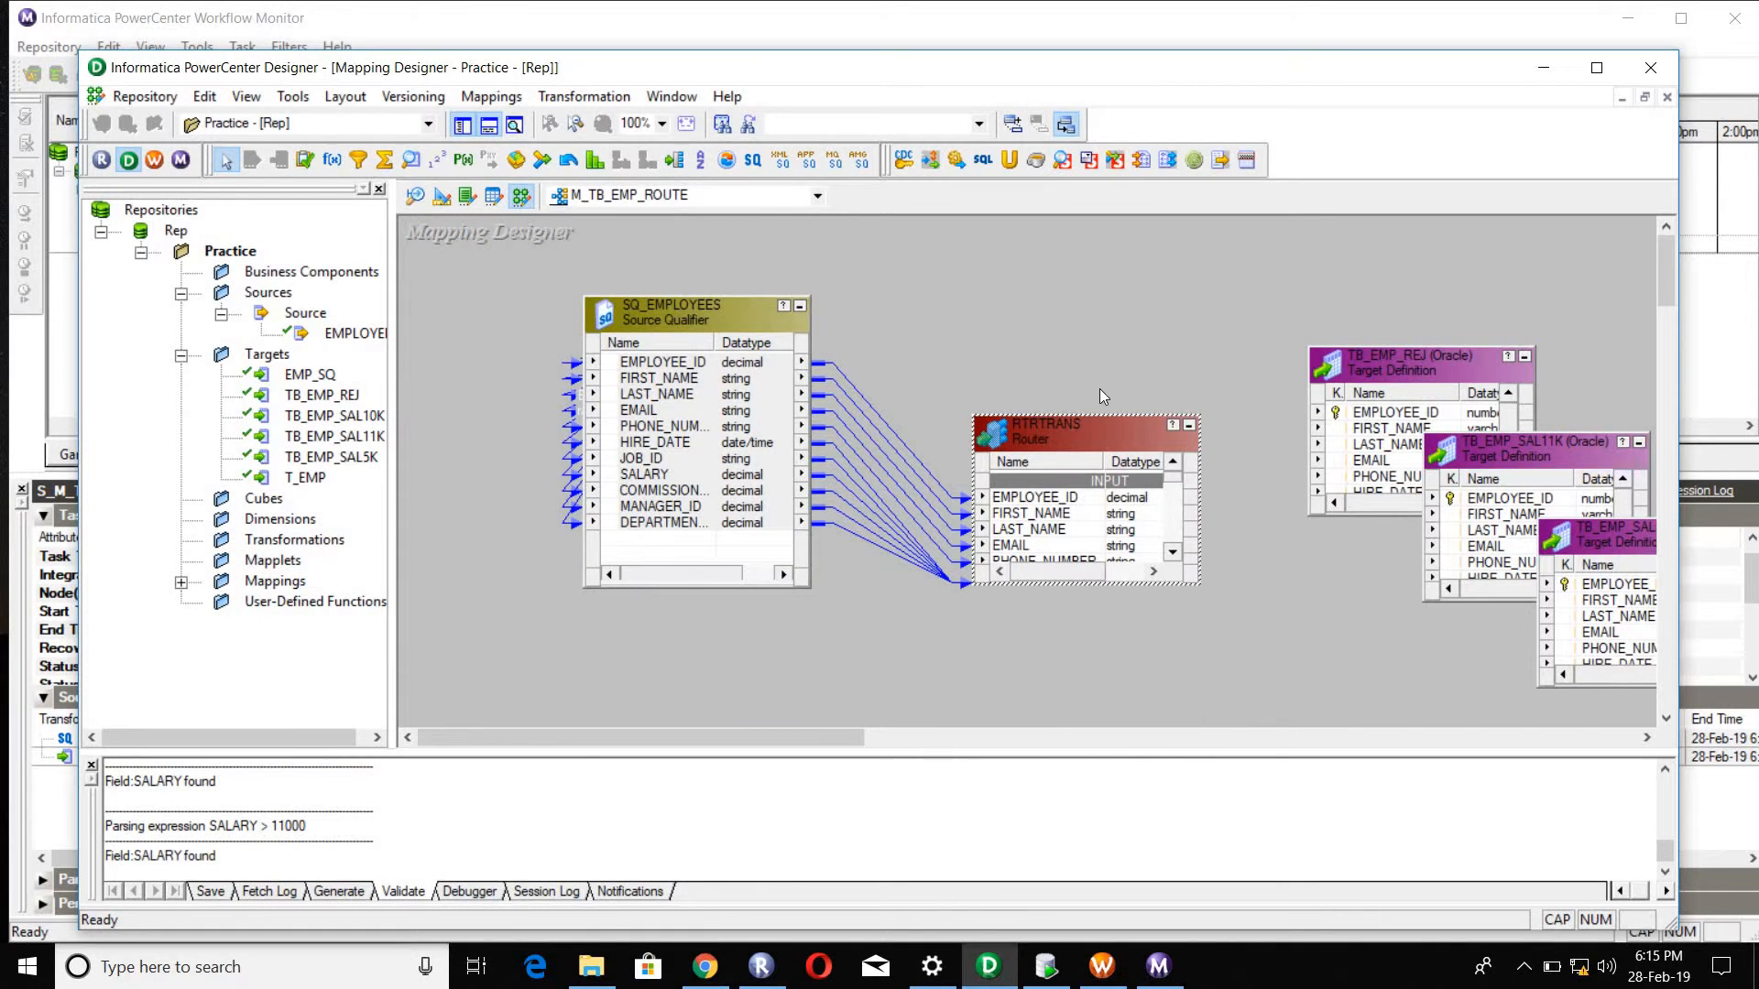
# Step: Enlarge the new router's box upwards and review the ports in its INPUT, SAL5K, NEWGROUP2 and DEFAULT1 groups
pyautogui.moveTo(1085, 421); pyautogui.dragTo(1085, 220)
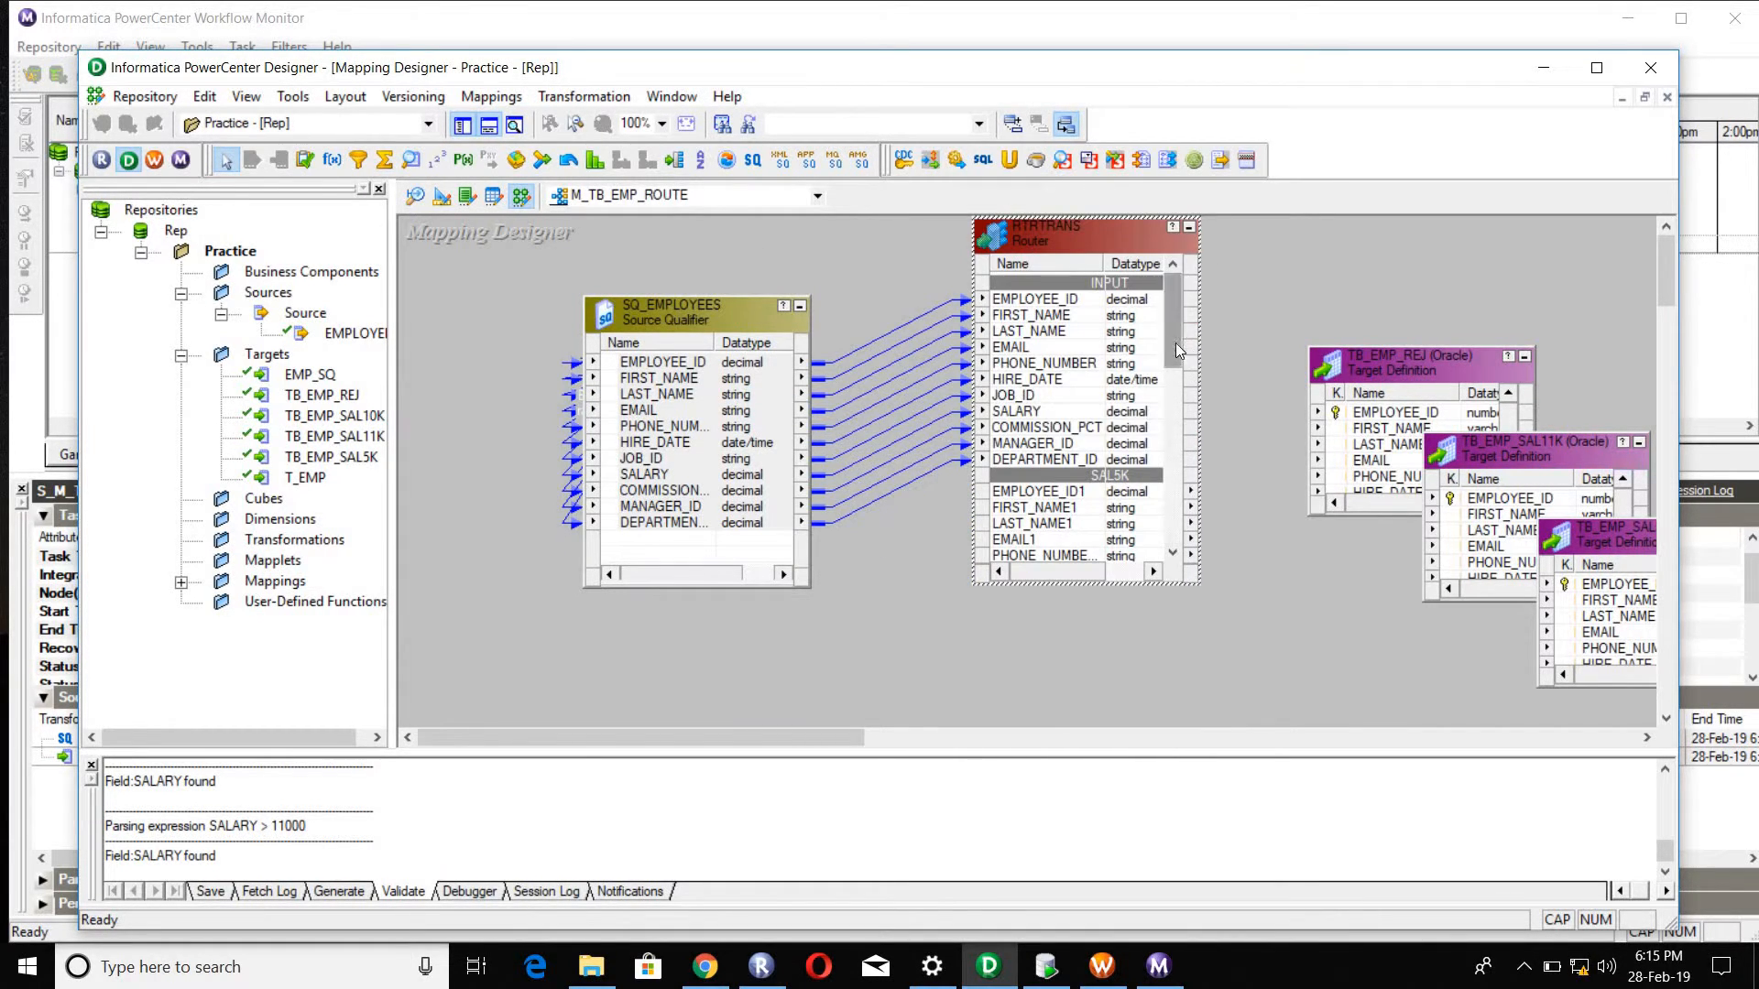
pyautogui.click(1044, 348)
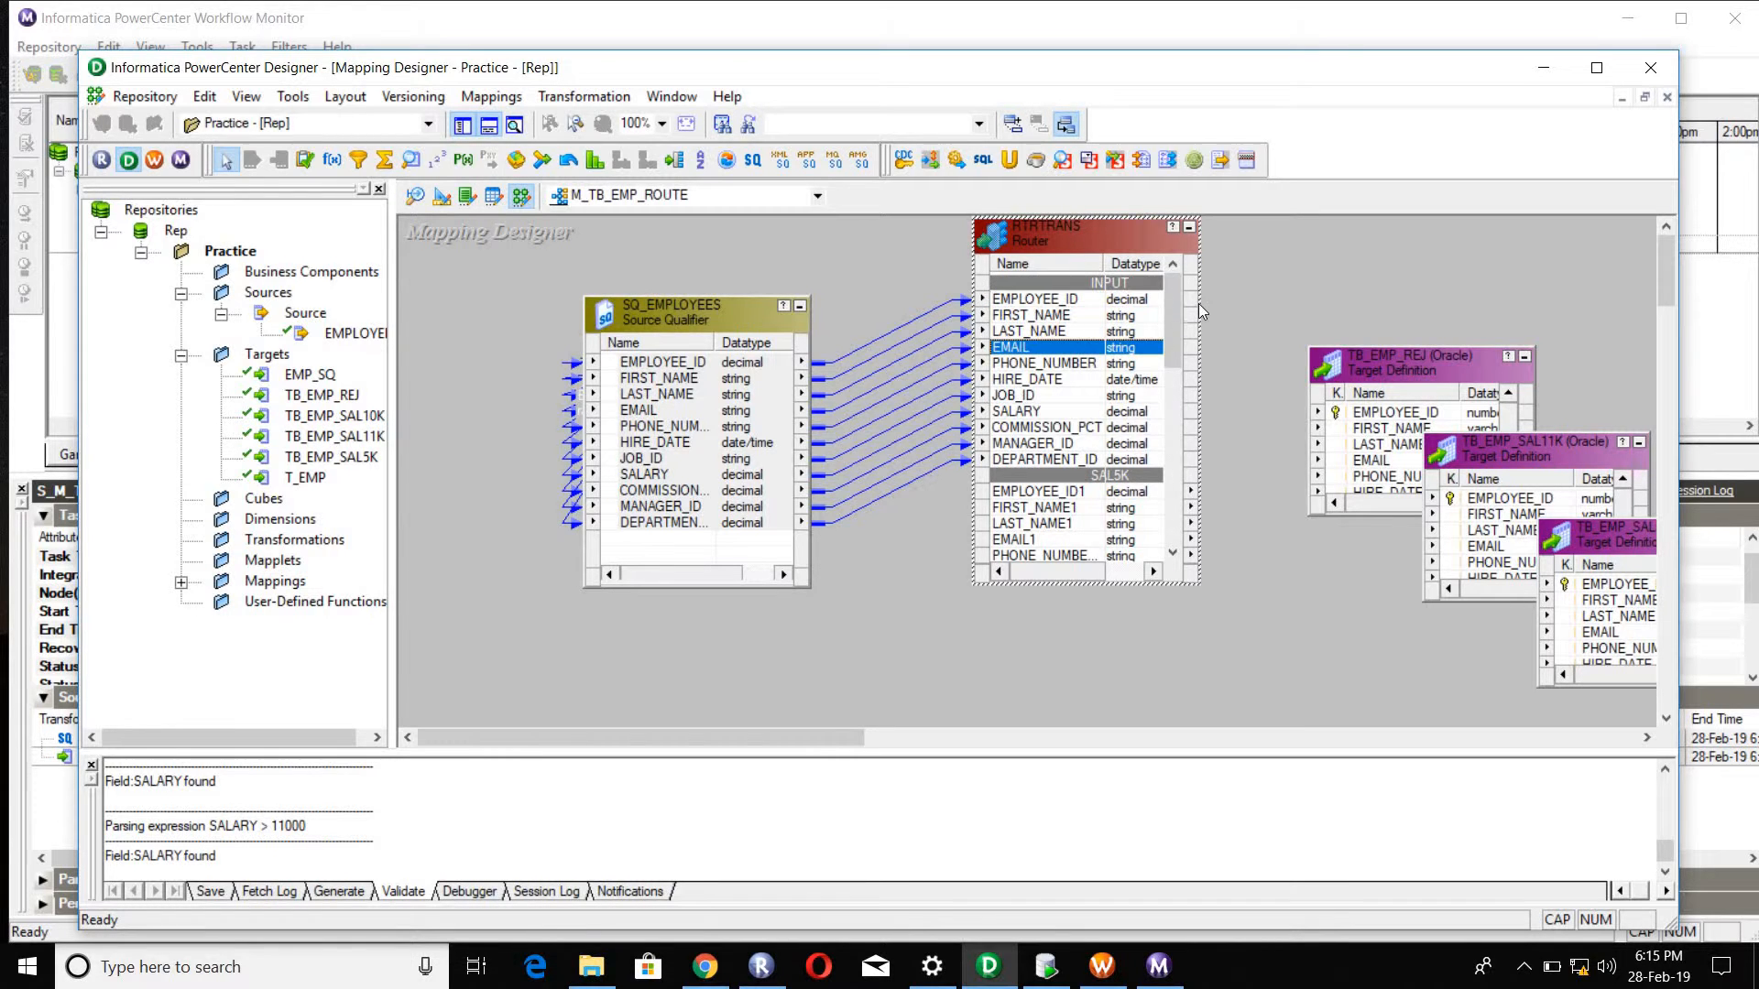
pyautogui.scroll(-3, 1174, 309)
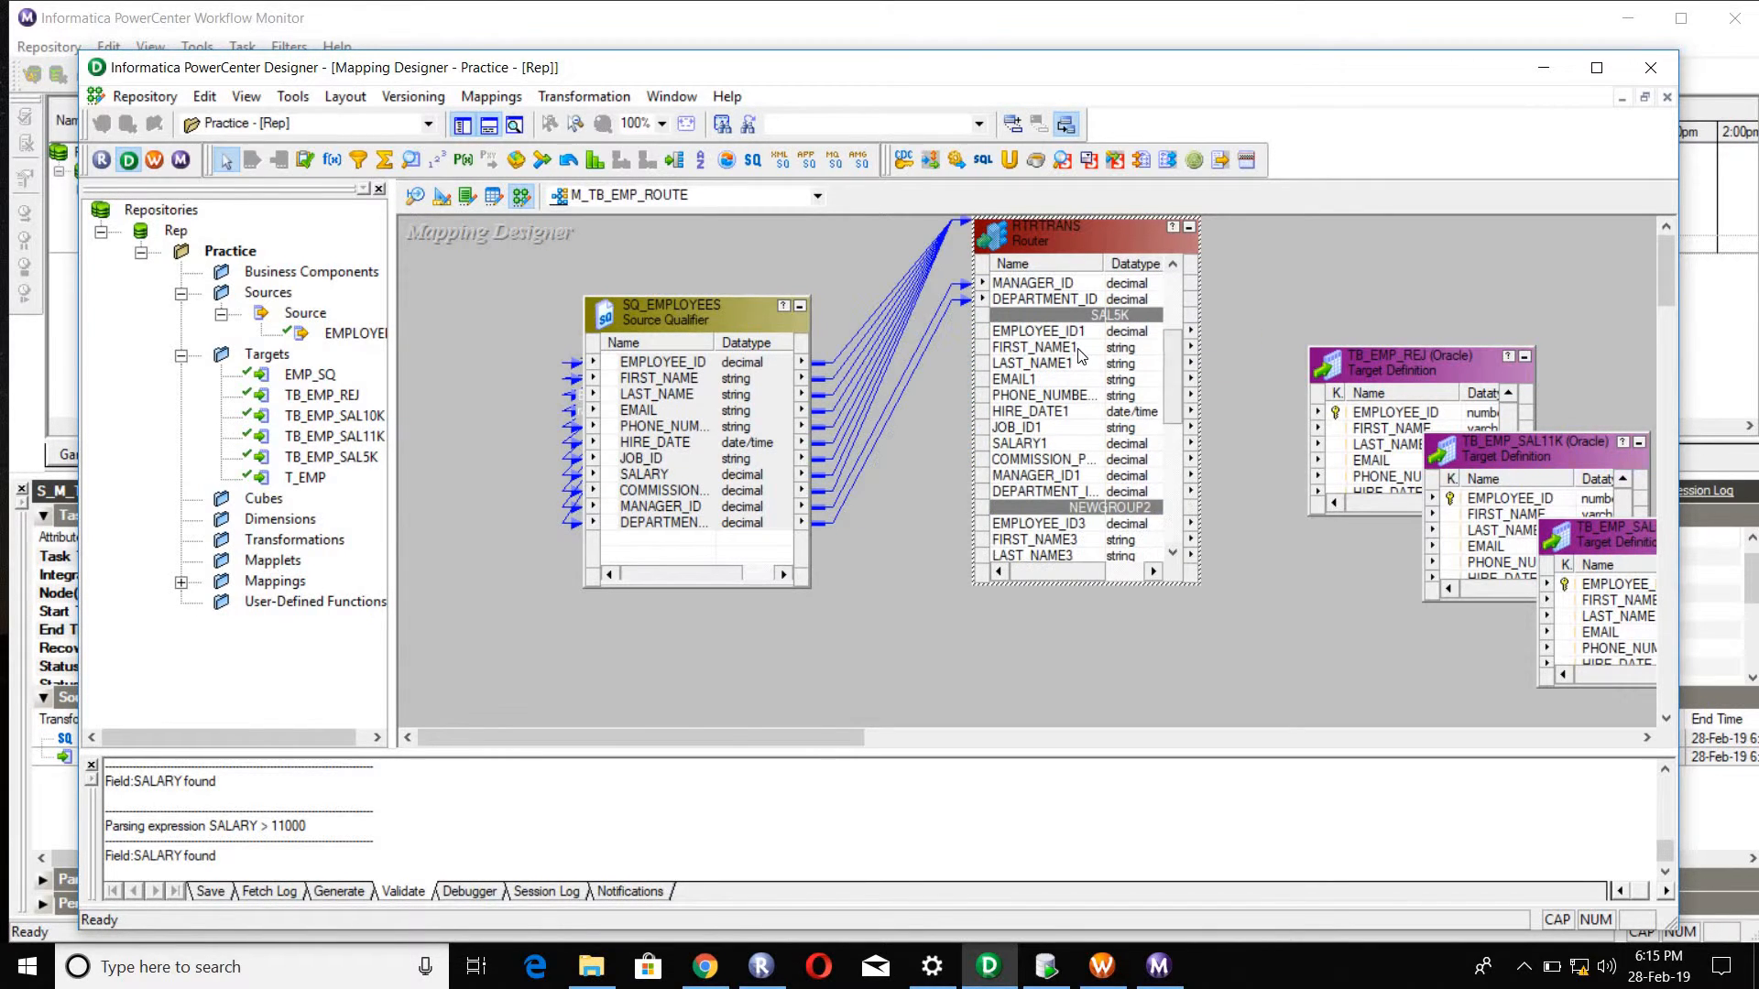
pyautogui.click(1045, 540)
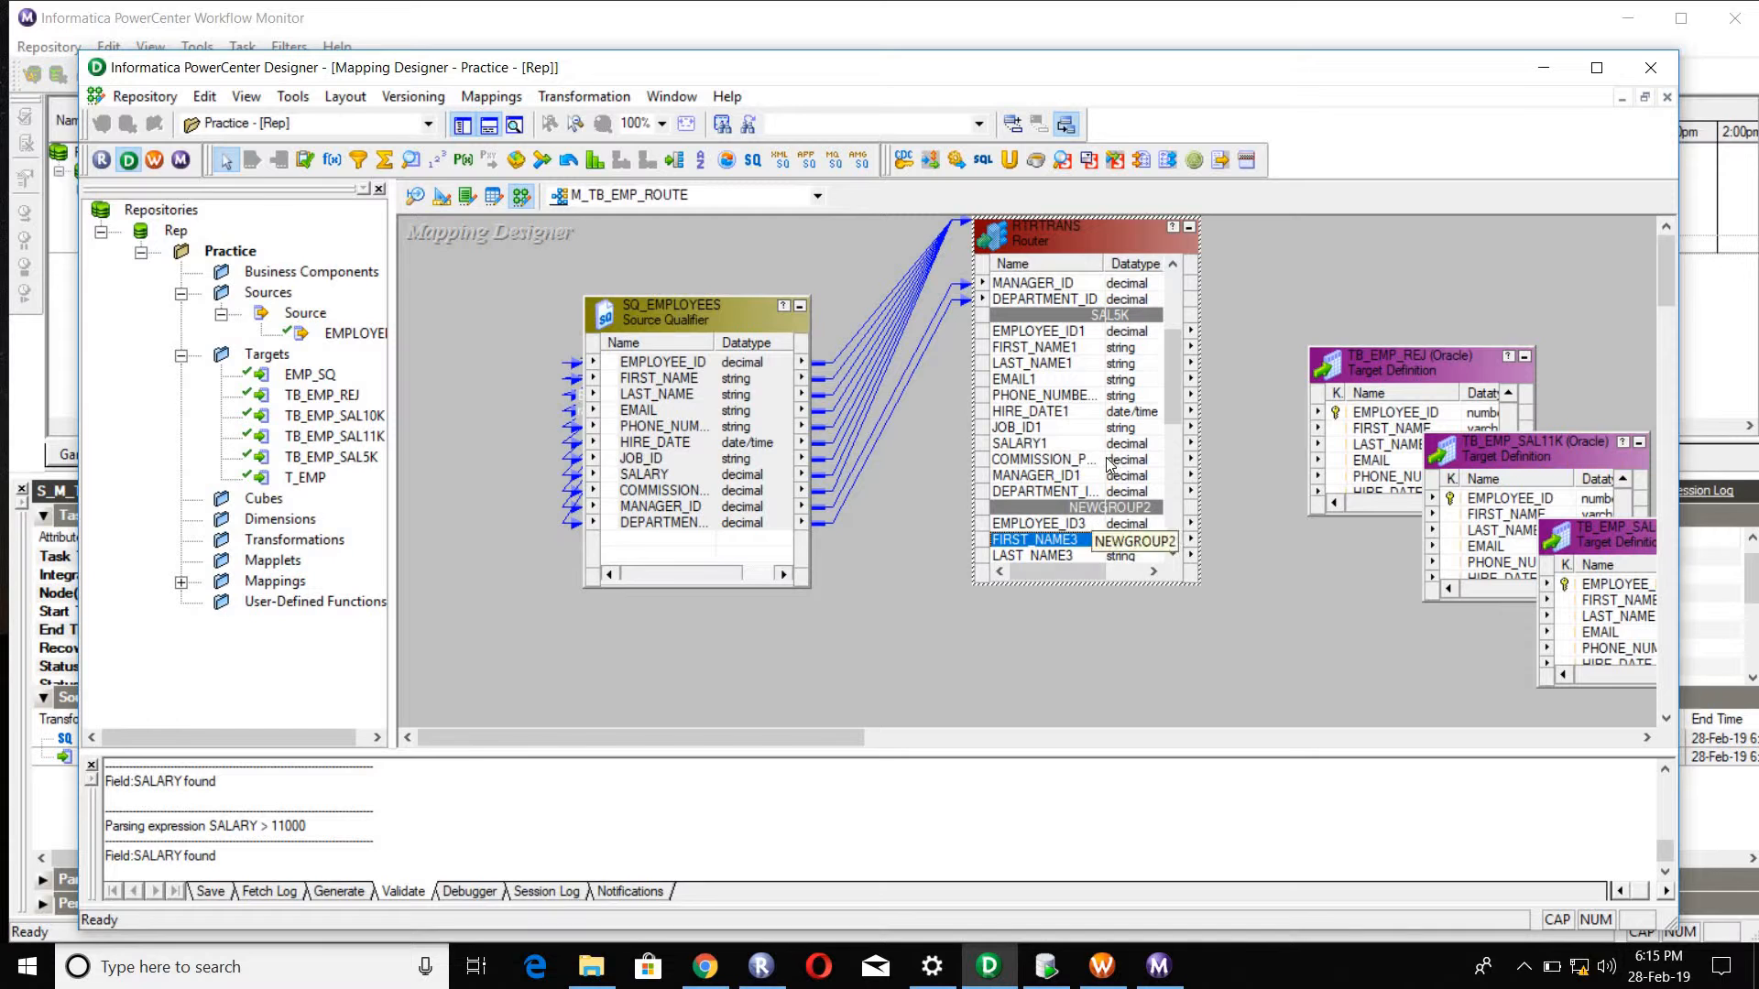
pyautogui.scroll(-3, 1163, 385)
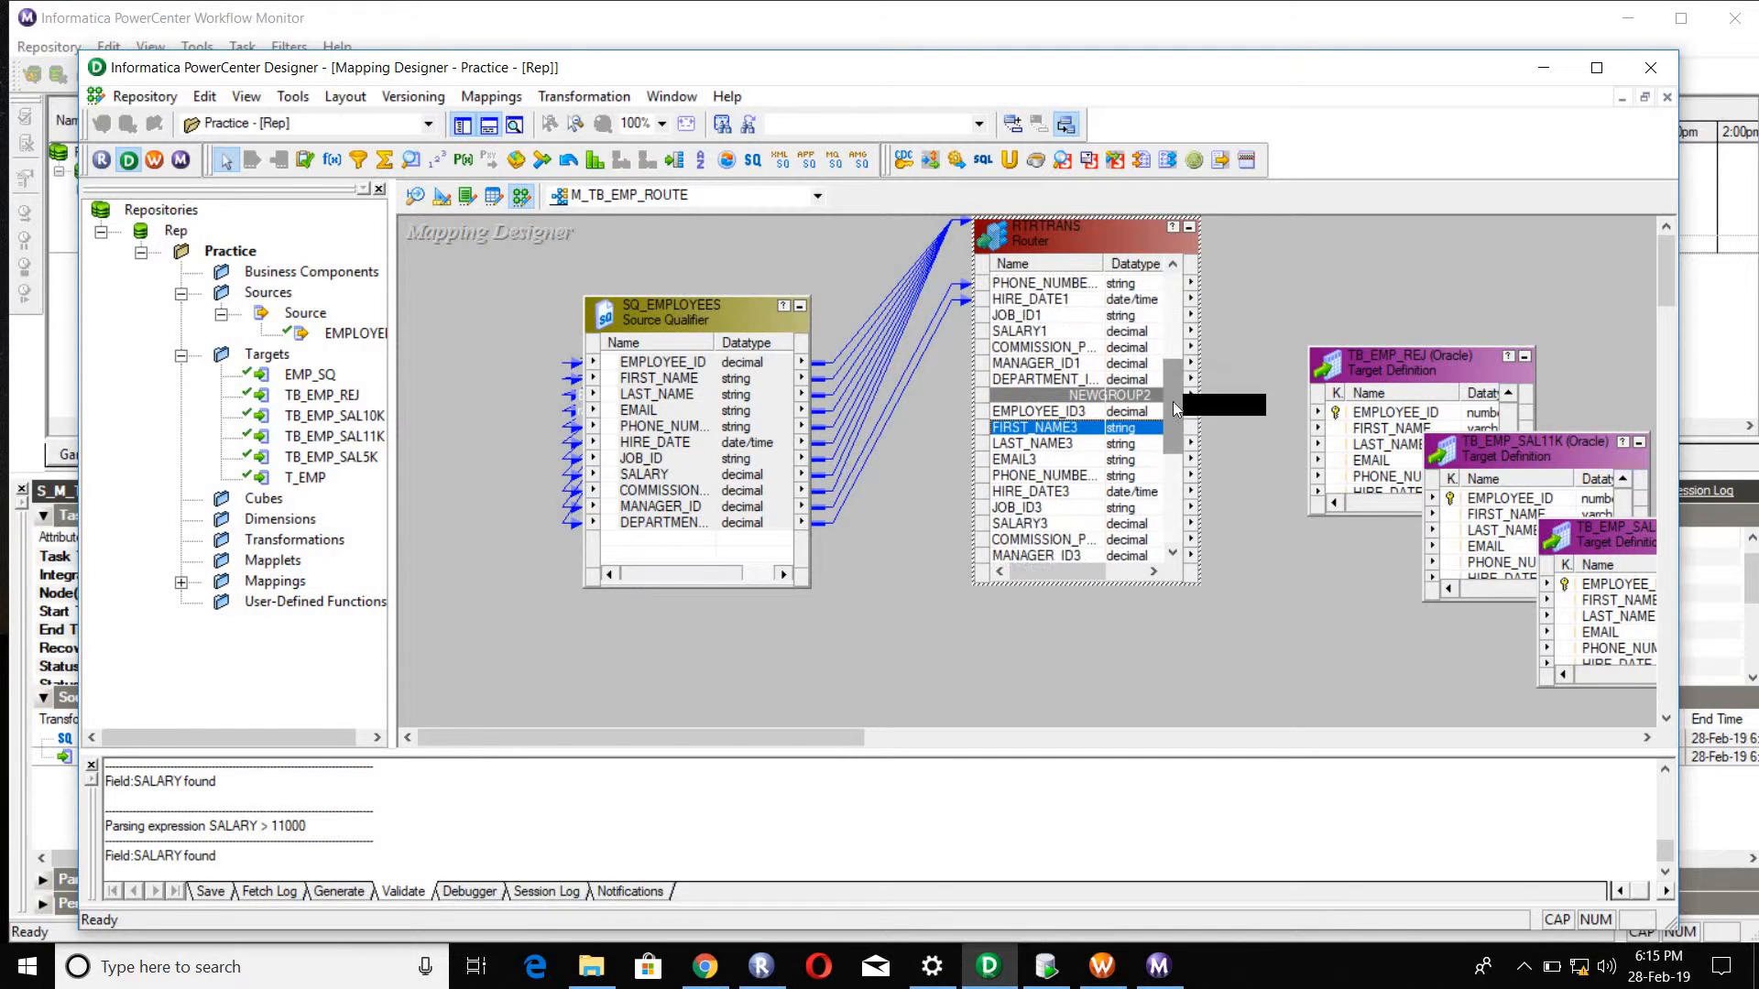
pyautogui.click(1156, 425)
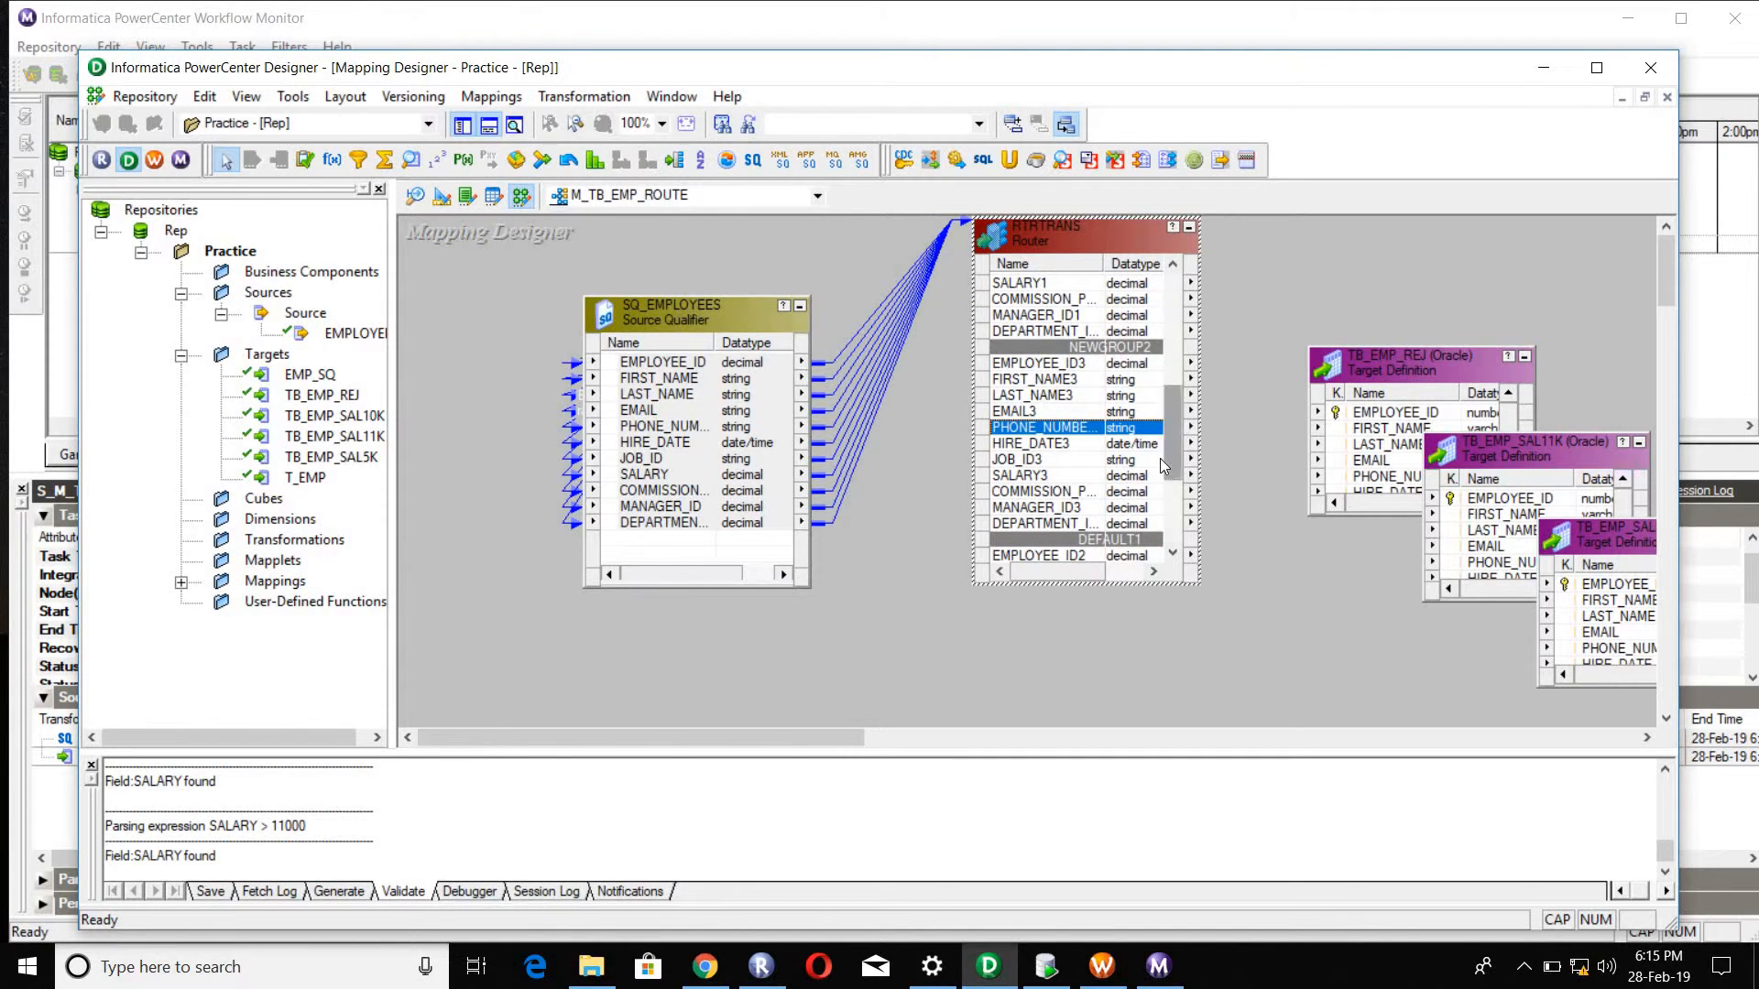
# Step: Link all ports of the router's SAL5K group, EMPLOYEE_ID1 through the department ID port, to the matching columns of target TB_EMP_SAL5K
pyautogui.scroll(-3, 1132, 486)
pyautogui.moveTo(1162, 482); pyautogui.dragTo(1150, 328)
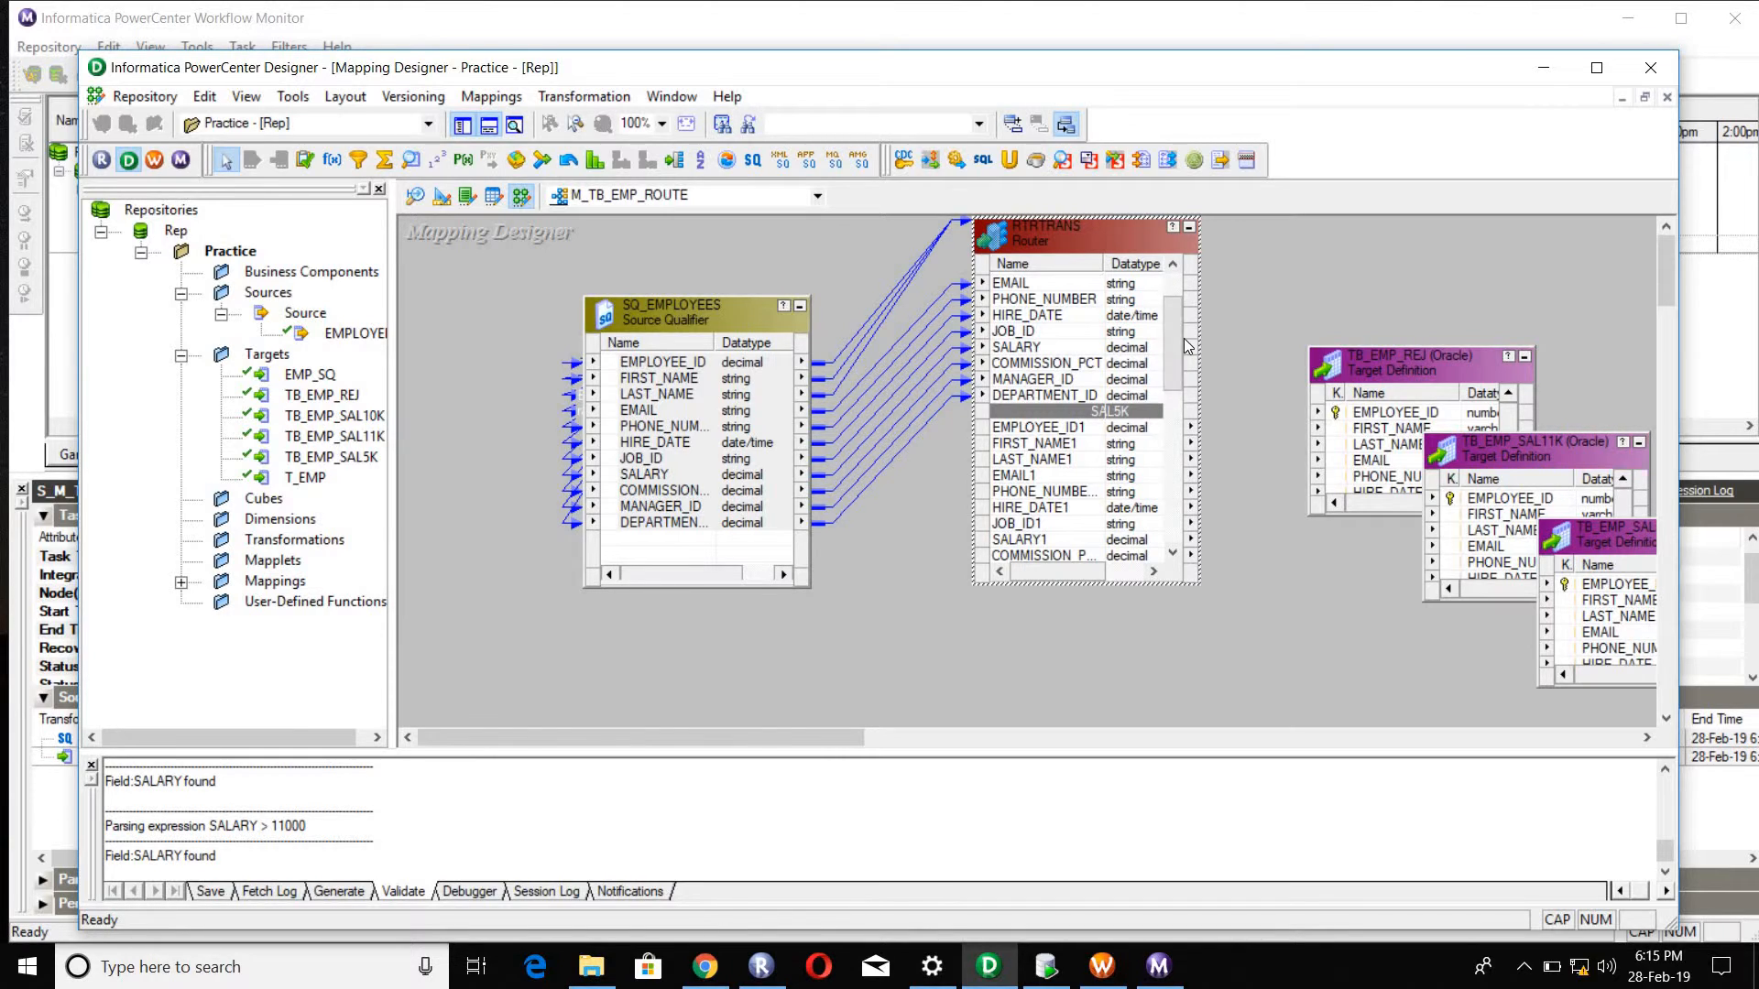
pyautogui.moveTo(1165, 351); pyautogui.dragTo(1167, 383)
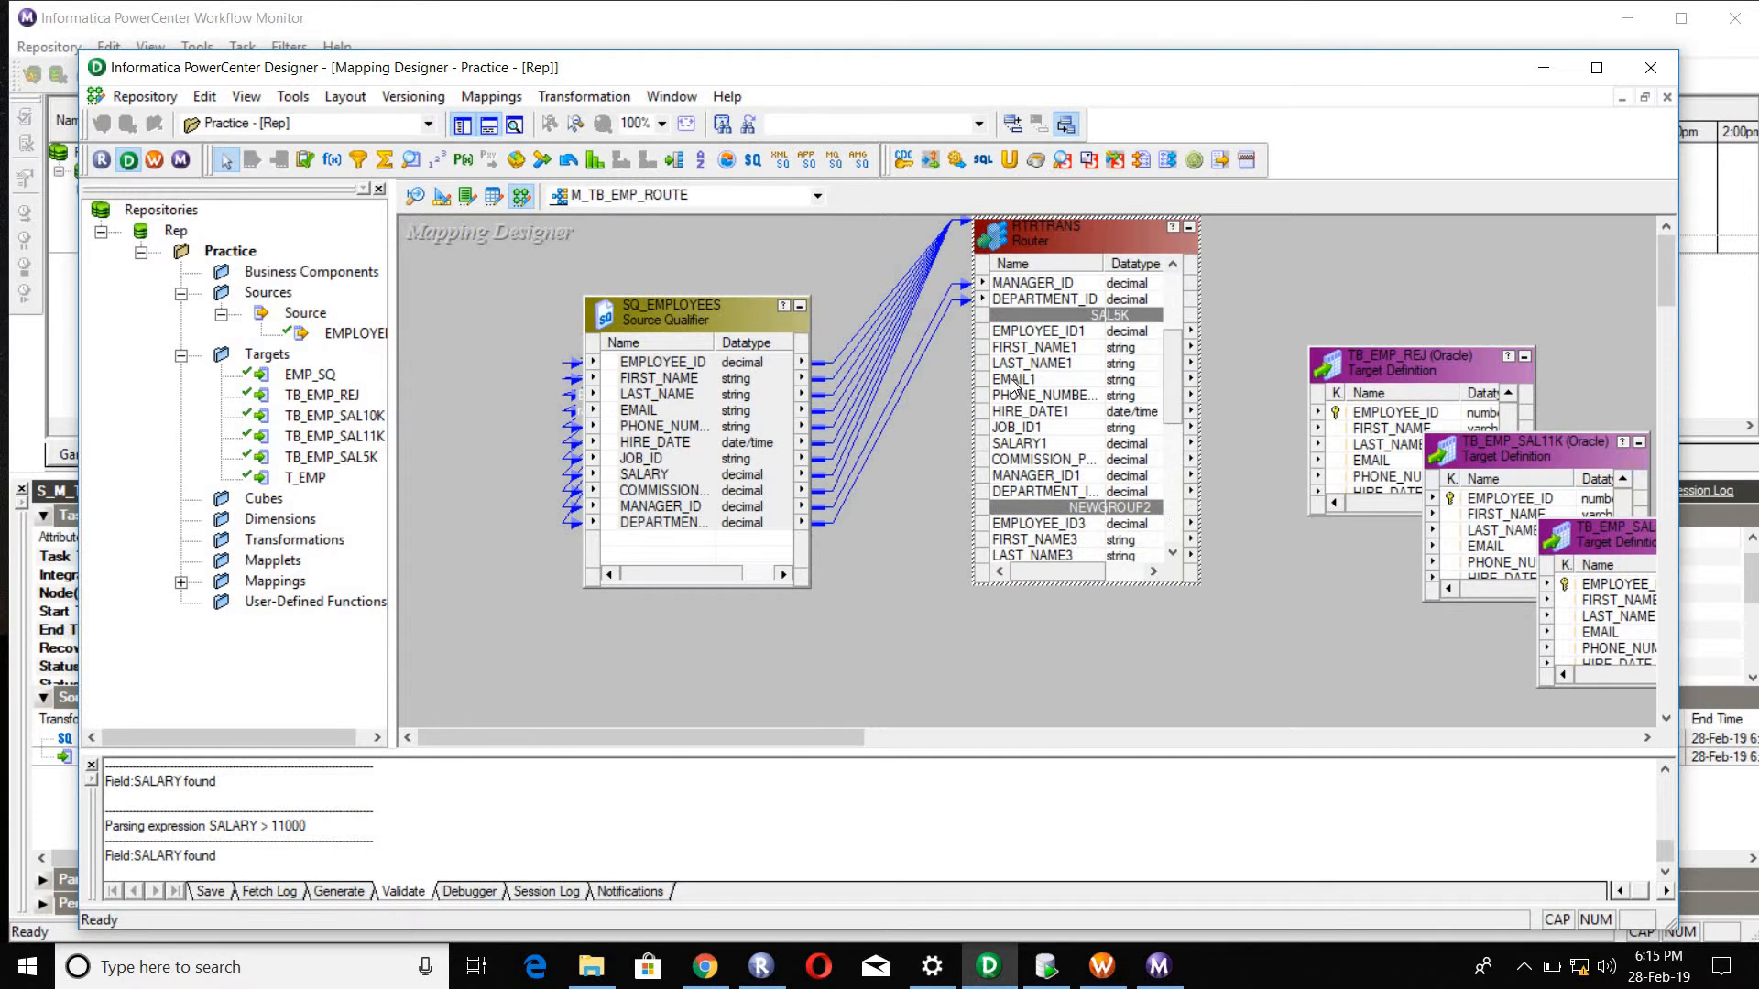
pyautogui.click(1017, 335)
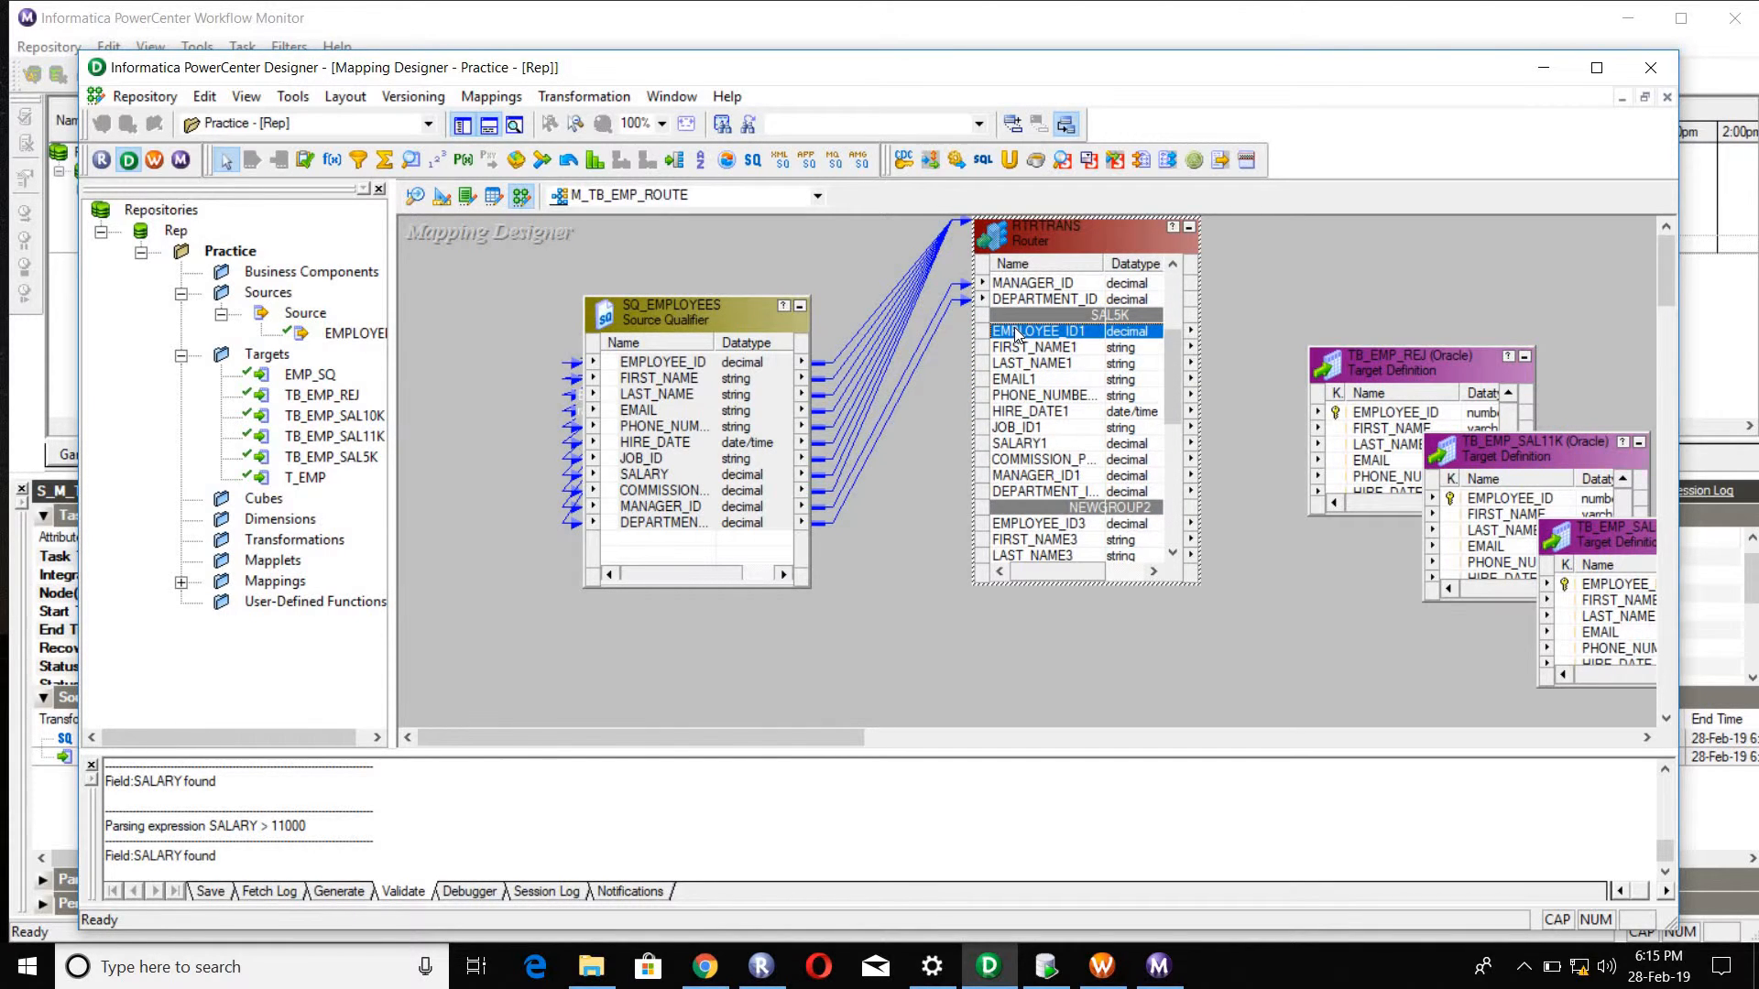
pyautogui.keyDown('shift'); pyautogui.click(1025, 493); pyautogui.keyUp('shift')
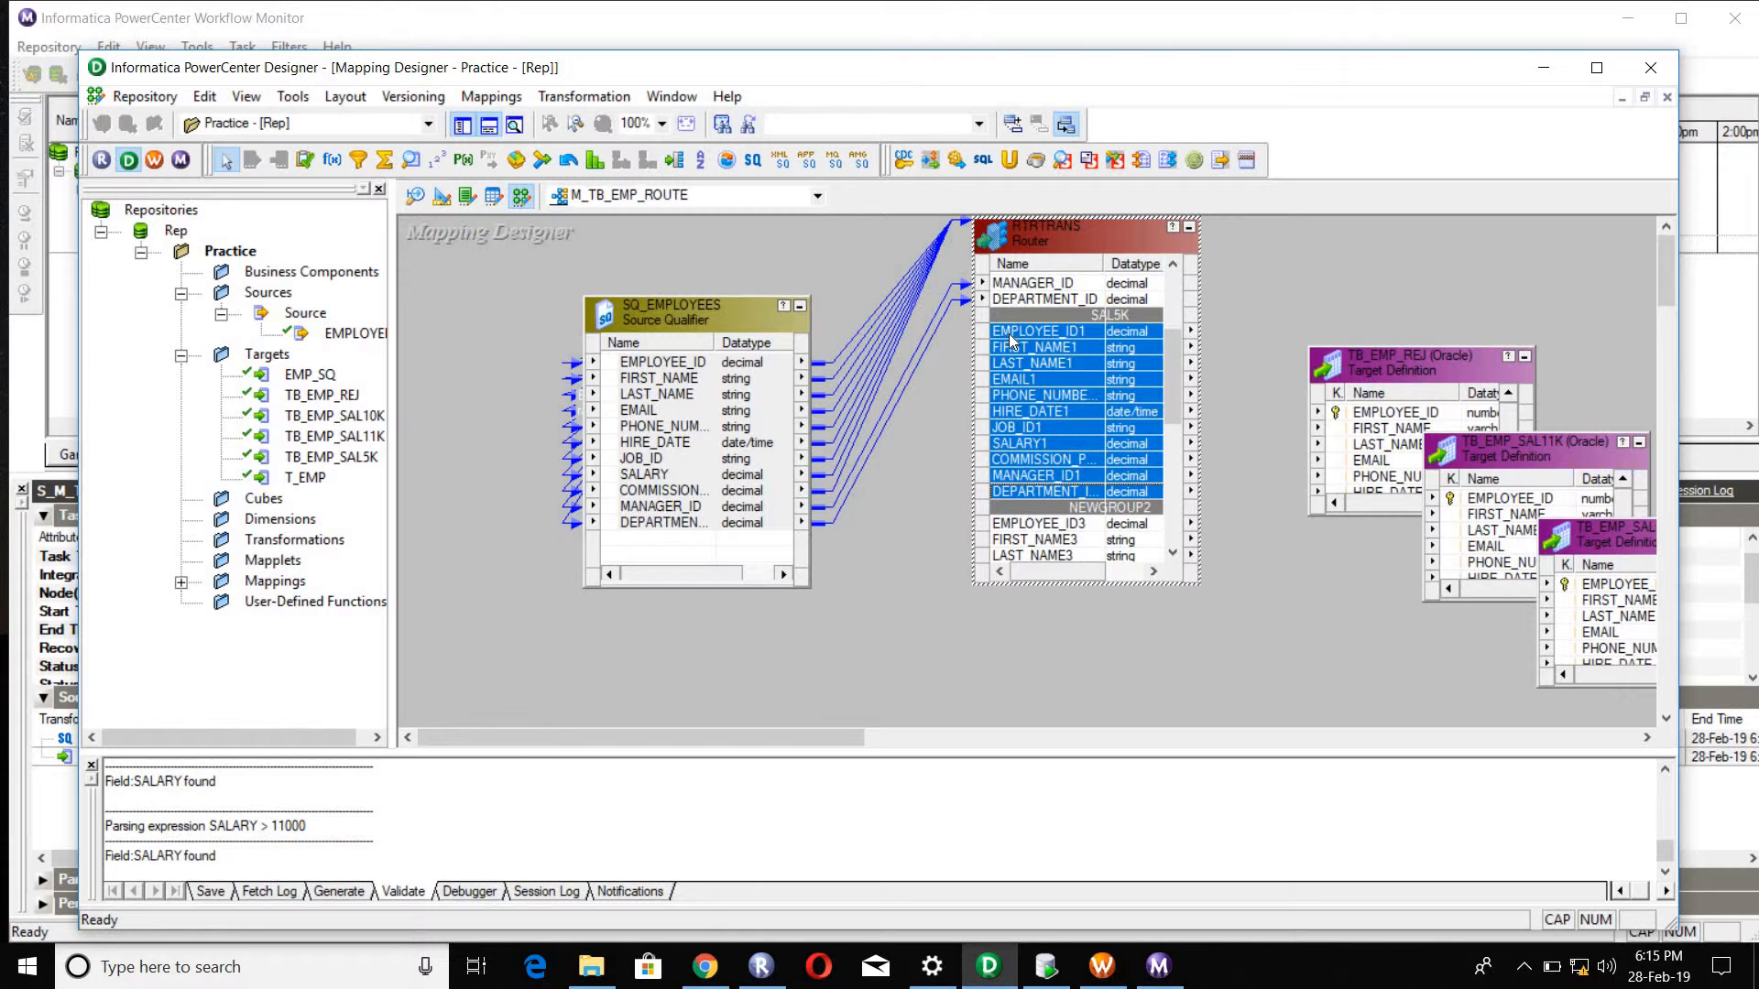
pyautogui.moveTo(1012, 340); pyautogui.dragTo(1608, 582)
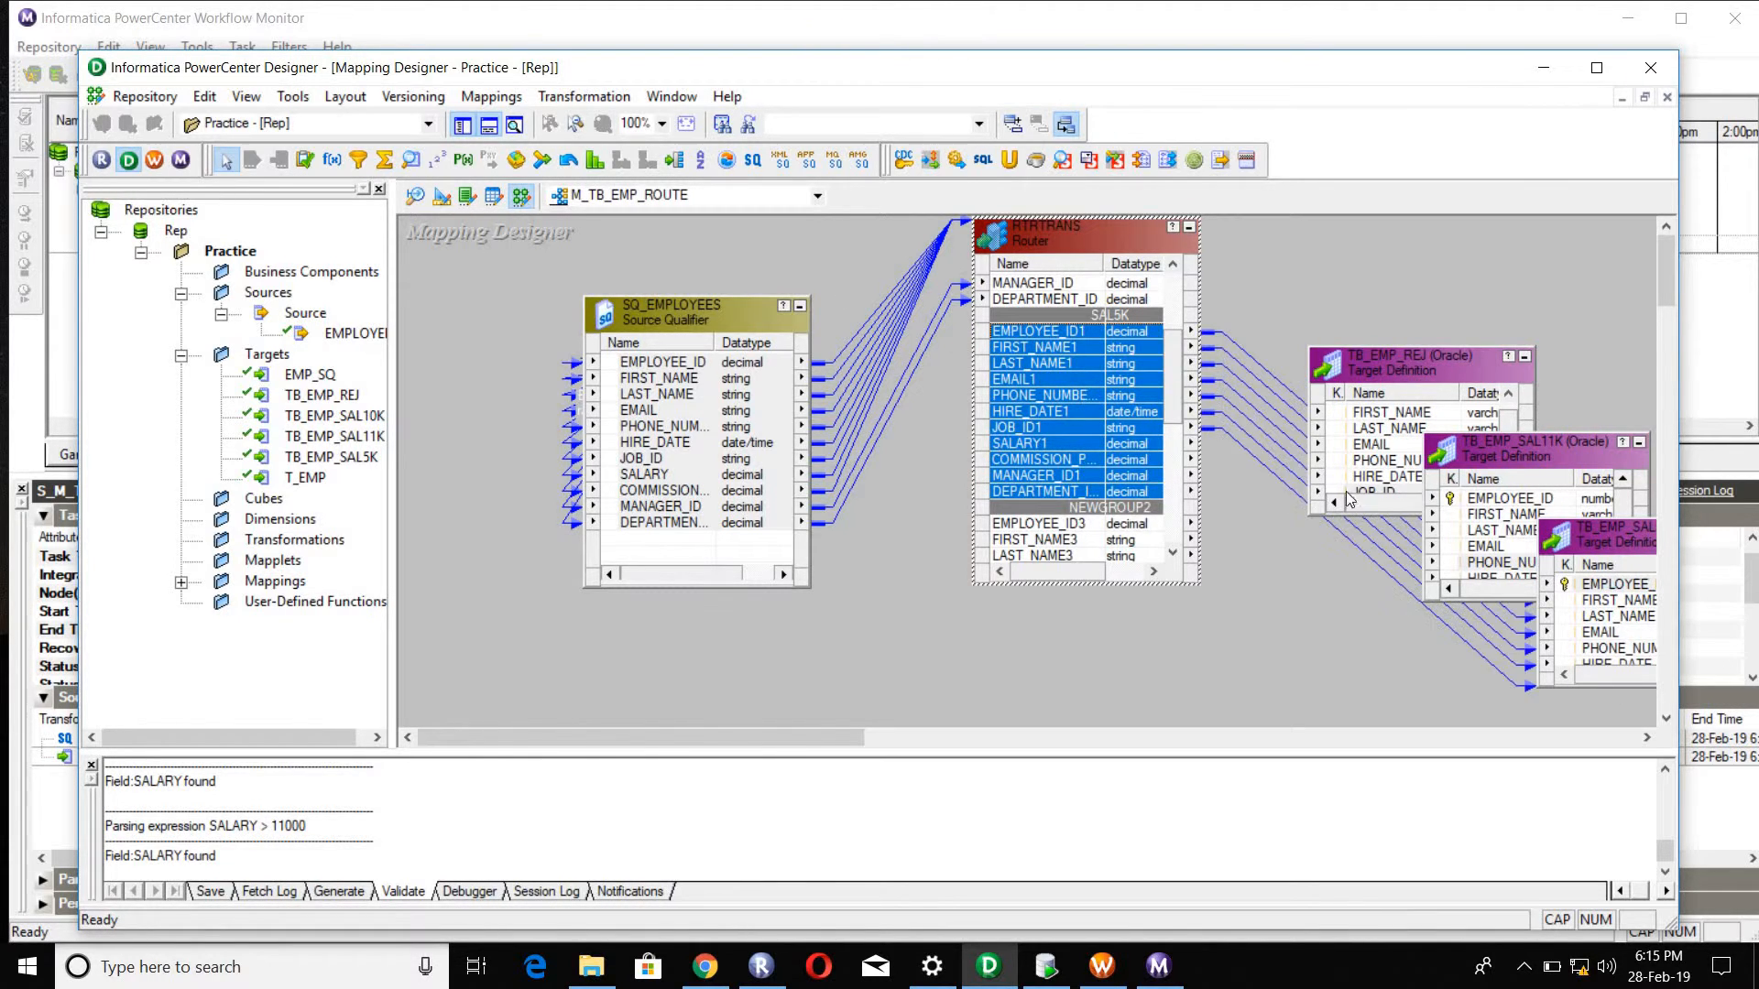
# Step: Link all ports of the router's NEWGROUP2 group, starting with EMPLOYEE_ID3, to the matching columns of target TB_EMP_SAL11K
pyautogui.scroll(-5, 1104, 356)
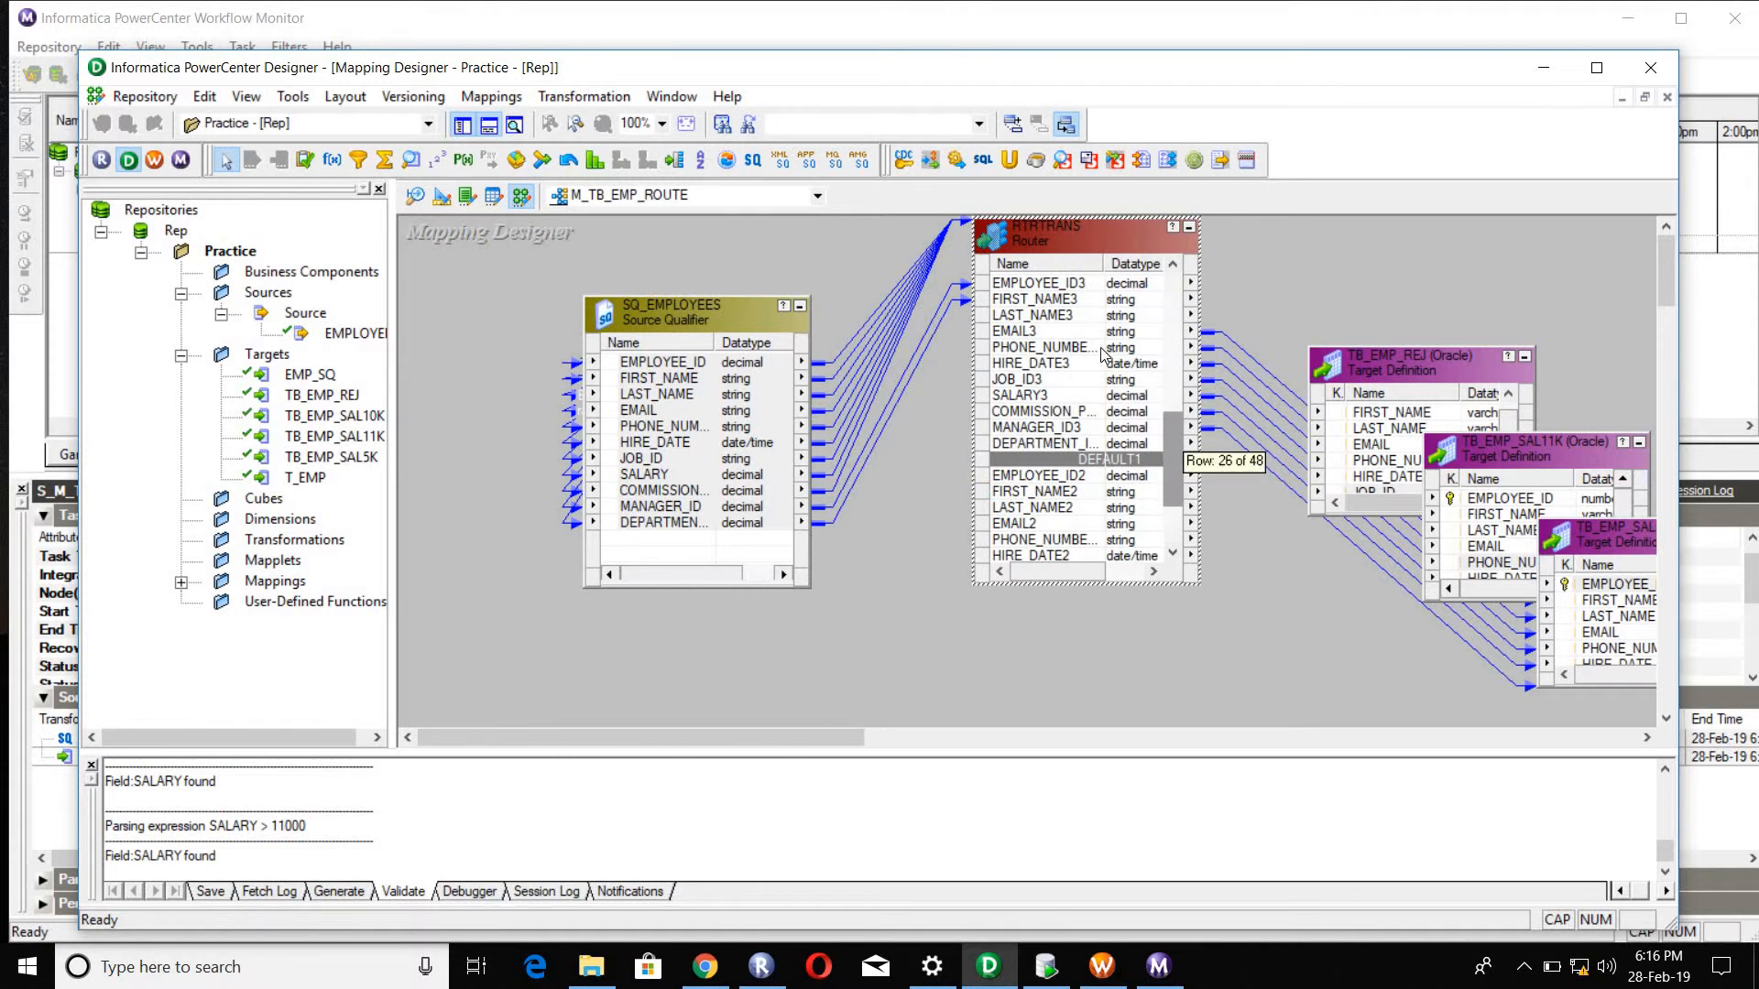
pyautogui.scroll(1, 1076, 332)
pyautogui.click(1076, 333)
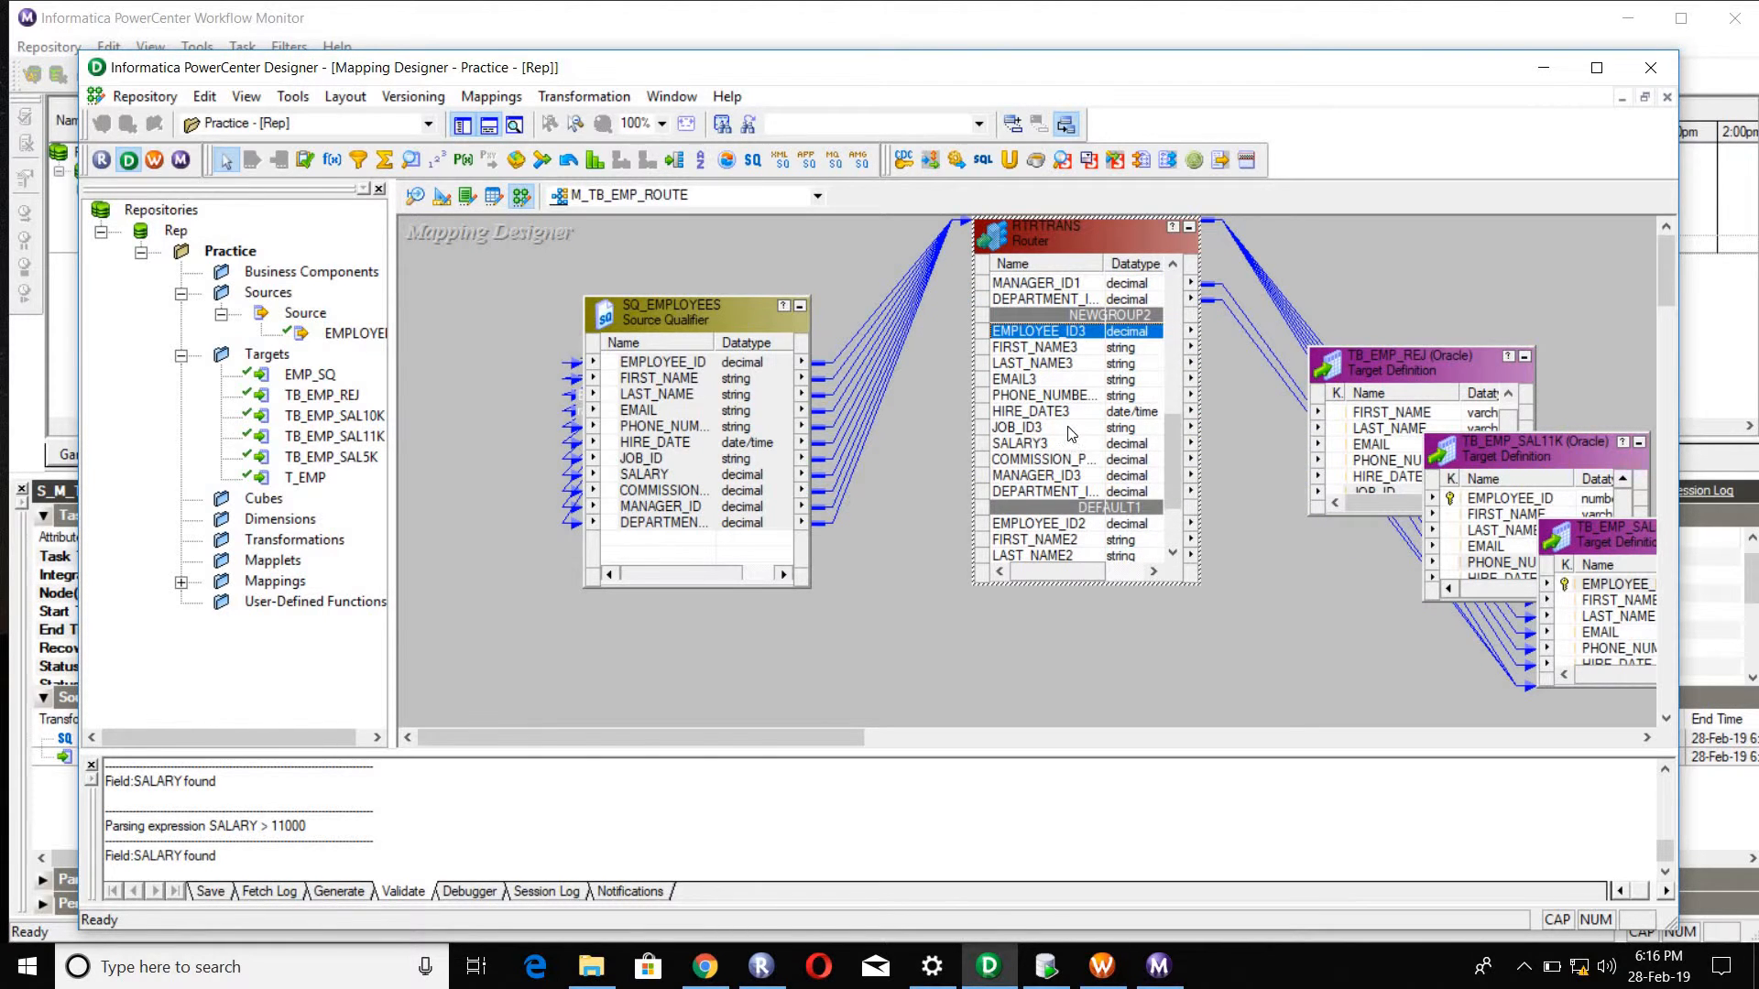
pyautogui.keyDown('shift'); pyautogui.click(1067, 492); pyautogui.keyUp('shift')
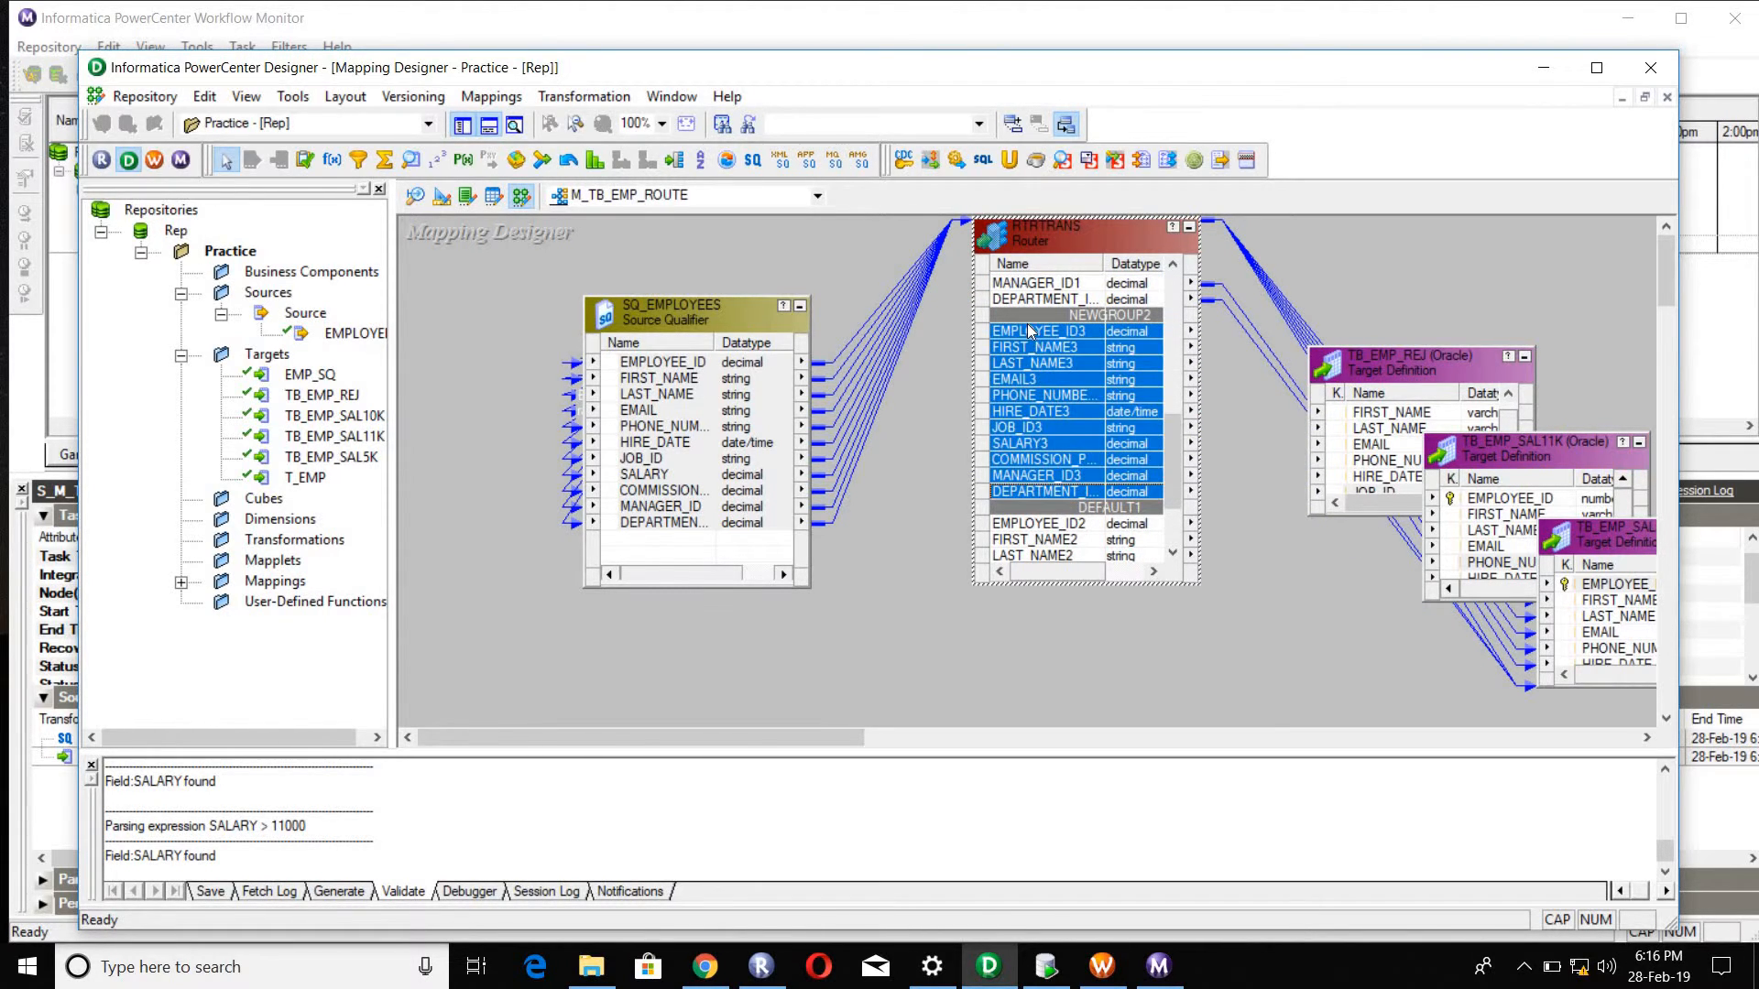
pyautogui.moveTo(1031, 332)
pyautogui.mouseDown()
pyautogui.moveTo(1150, 349)
pyautogui.moveTo(1510, 506)
pyautogui.mouseUp()
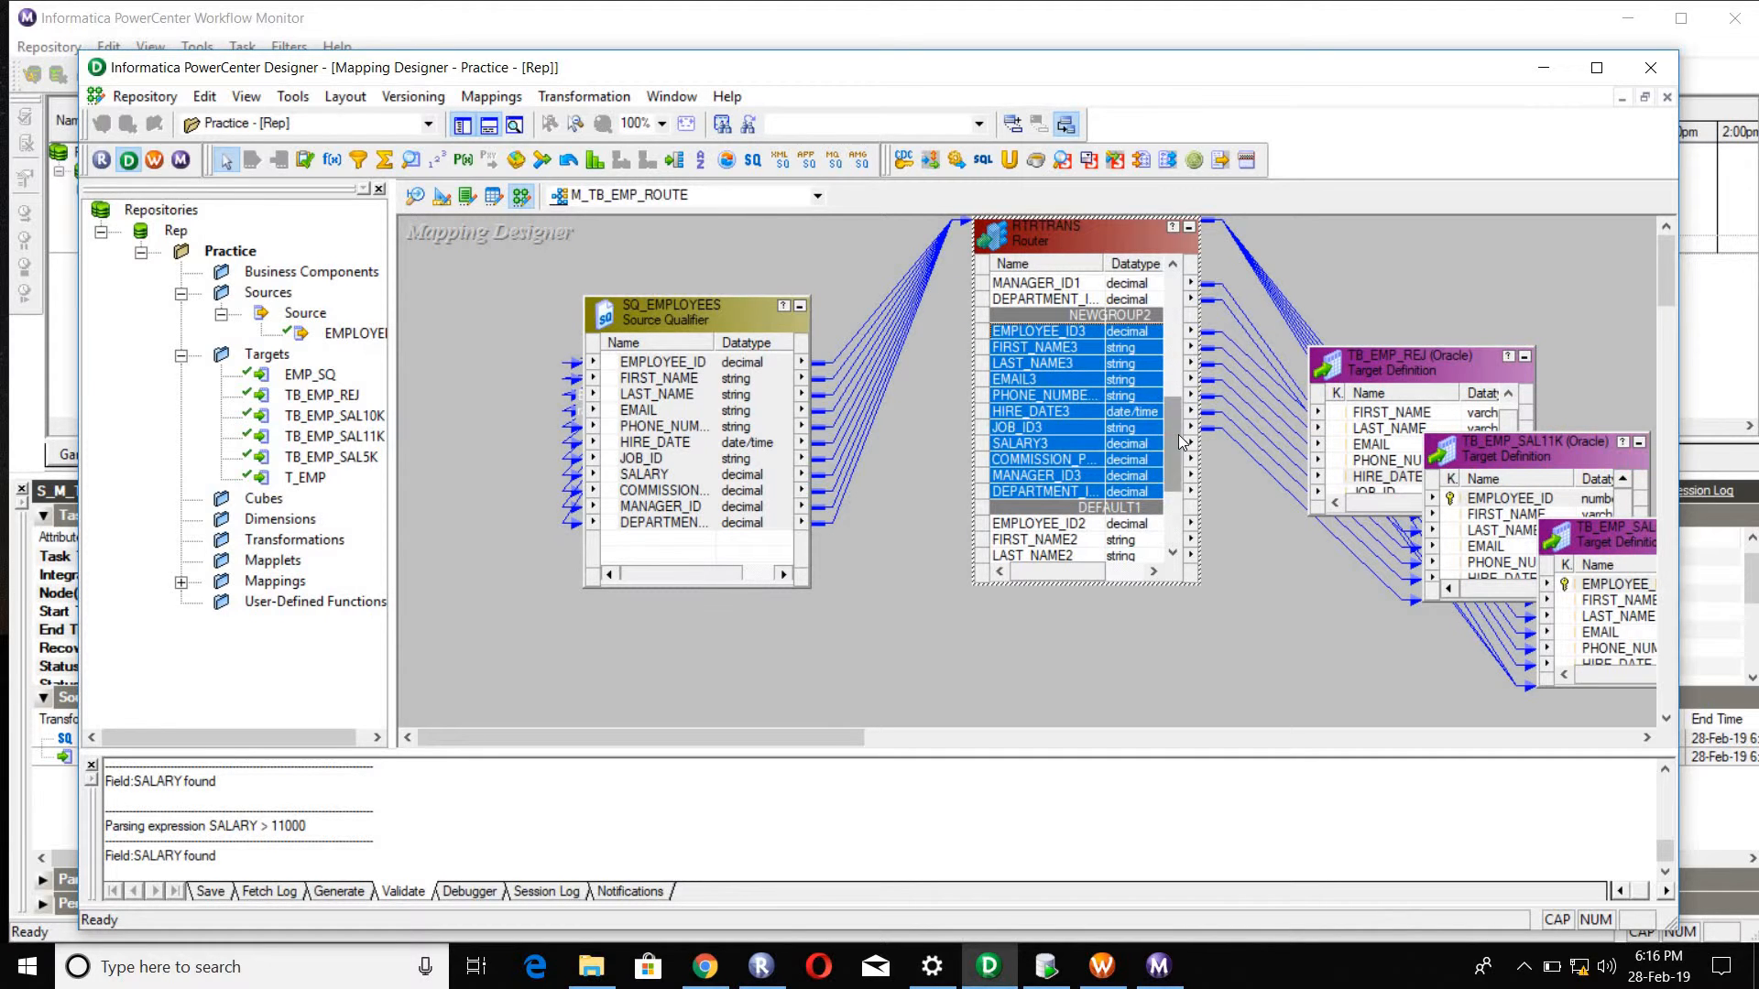
pyautogui.moveTo(1176, 439); pyautogui.dragTo(1177, 518)
pyautogui.click(1020, 387)
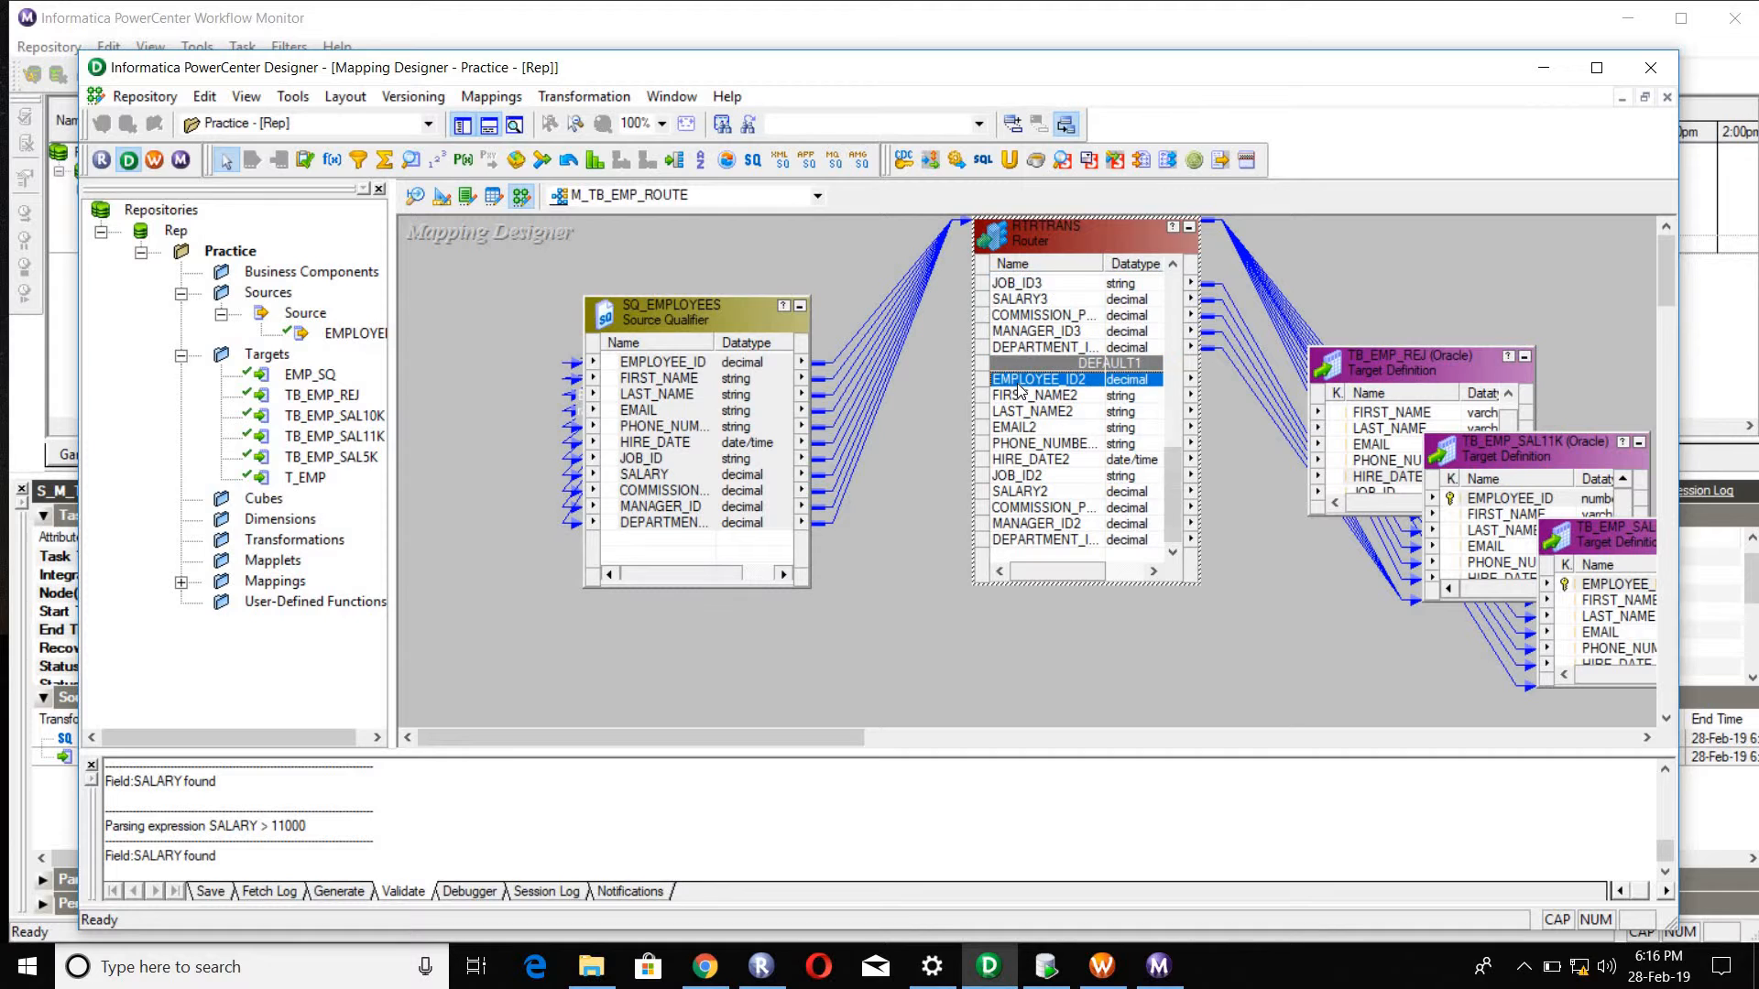
pyautogui.keyDown('shift'); pyautogui.click(1029, 526); pyautogui.keyUp('shift')
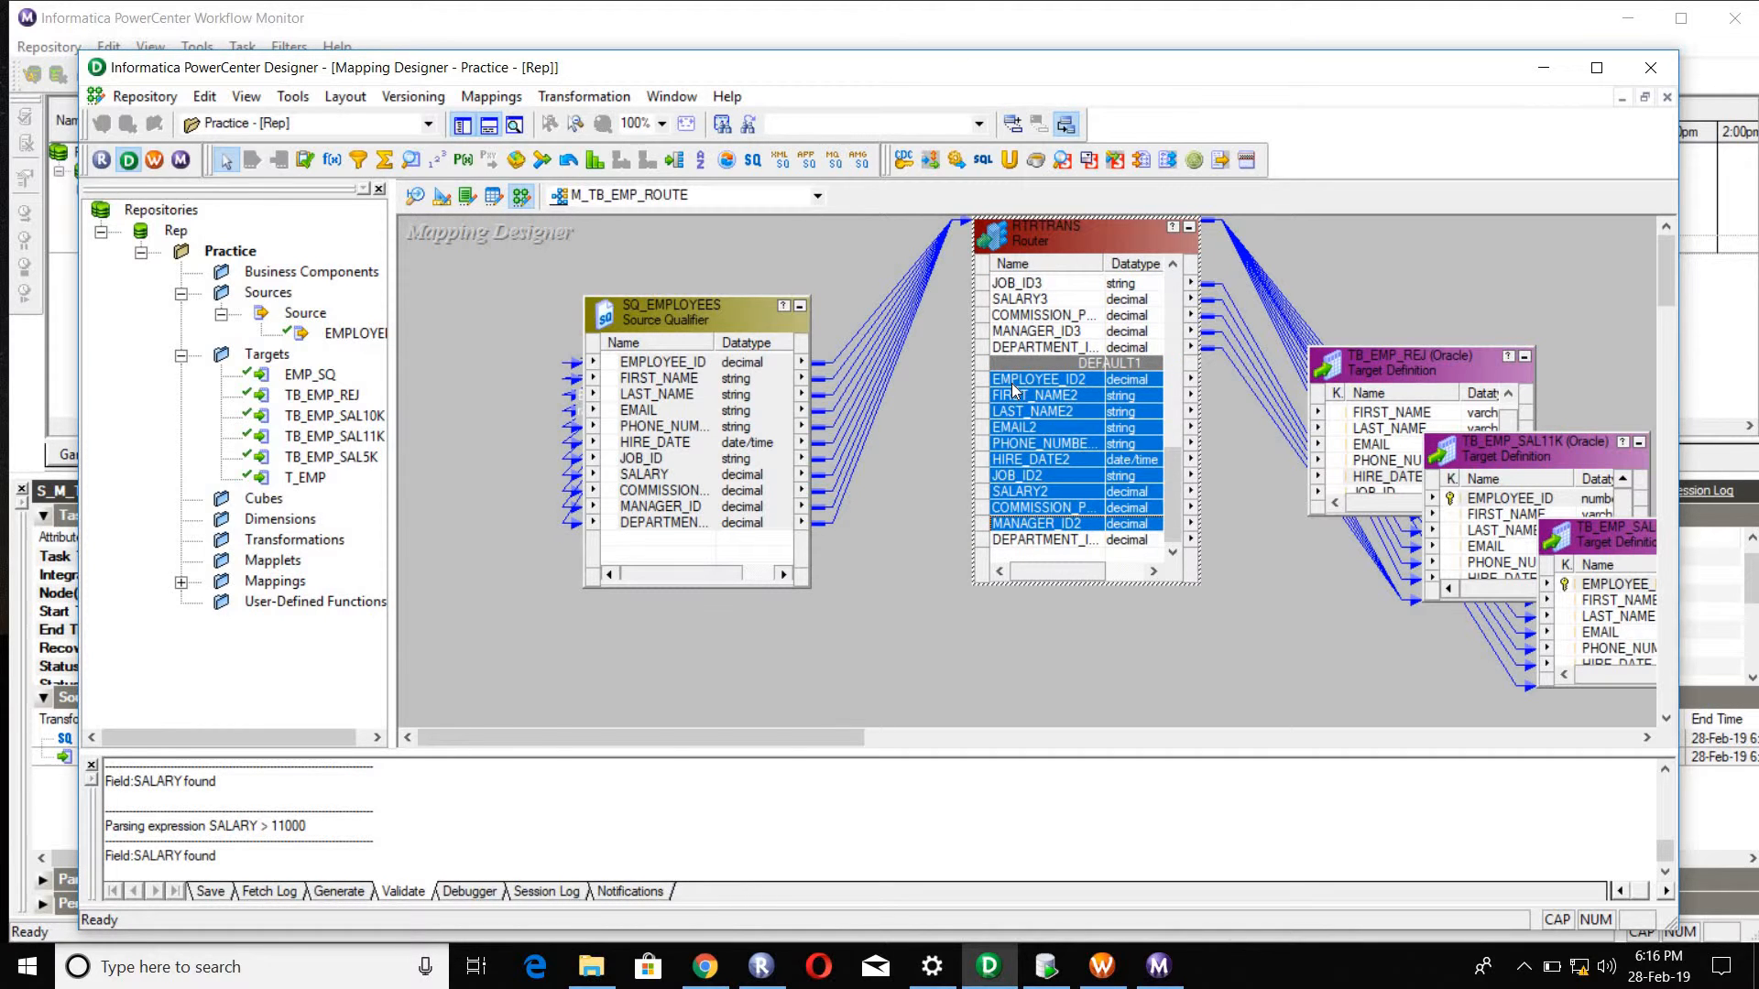
pyautogui.click(1013, 383)
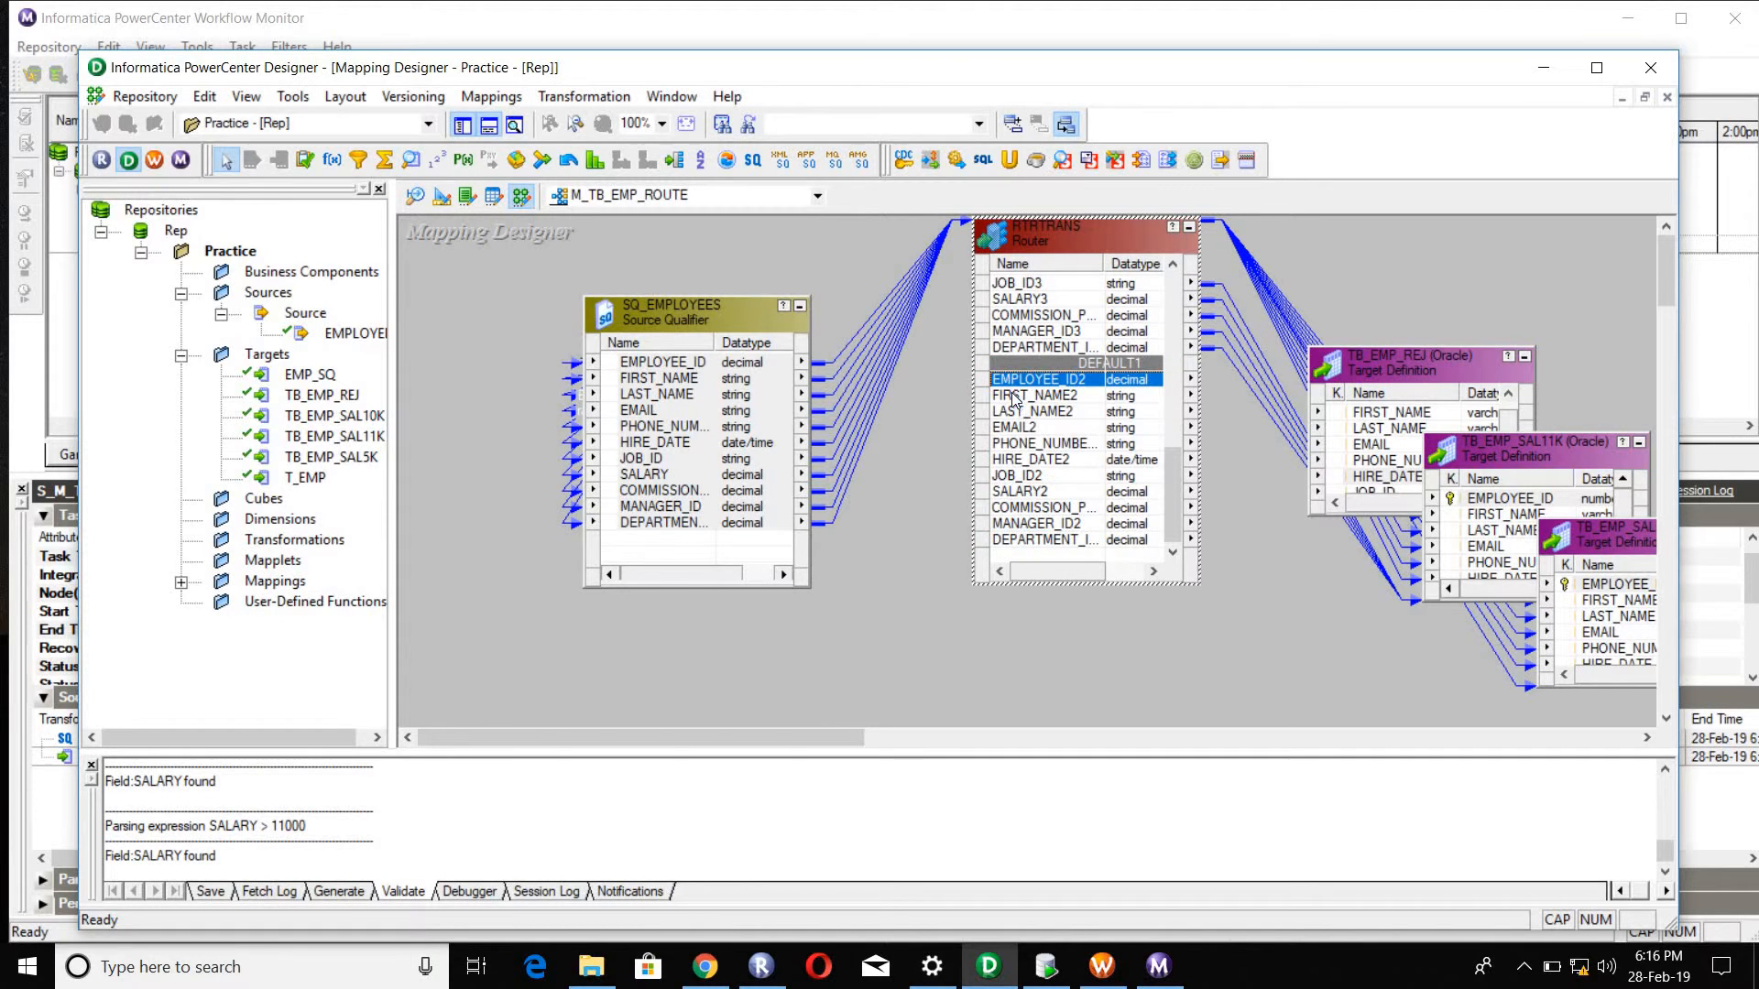
pyautogui.keyDown('shift'); pyautogui.click(1050, 531); pyautogui.keyUp('shift')
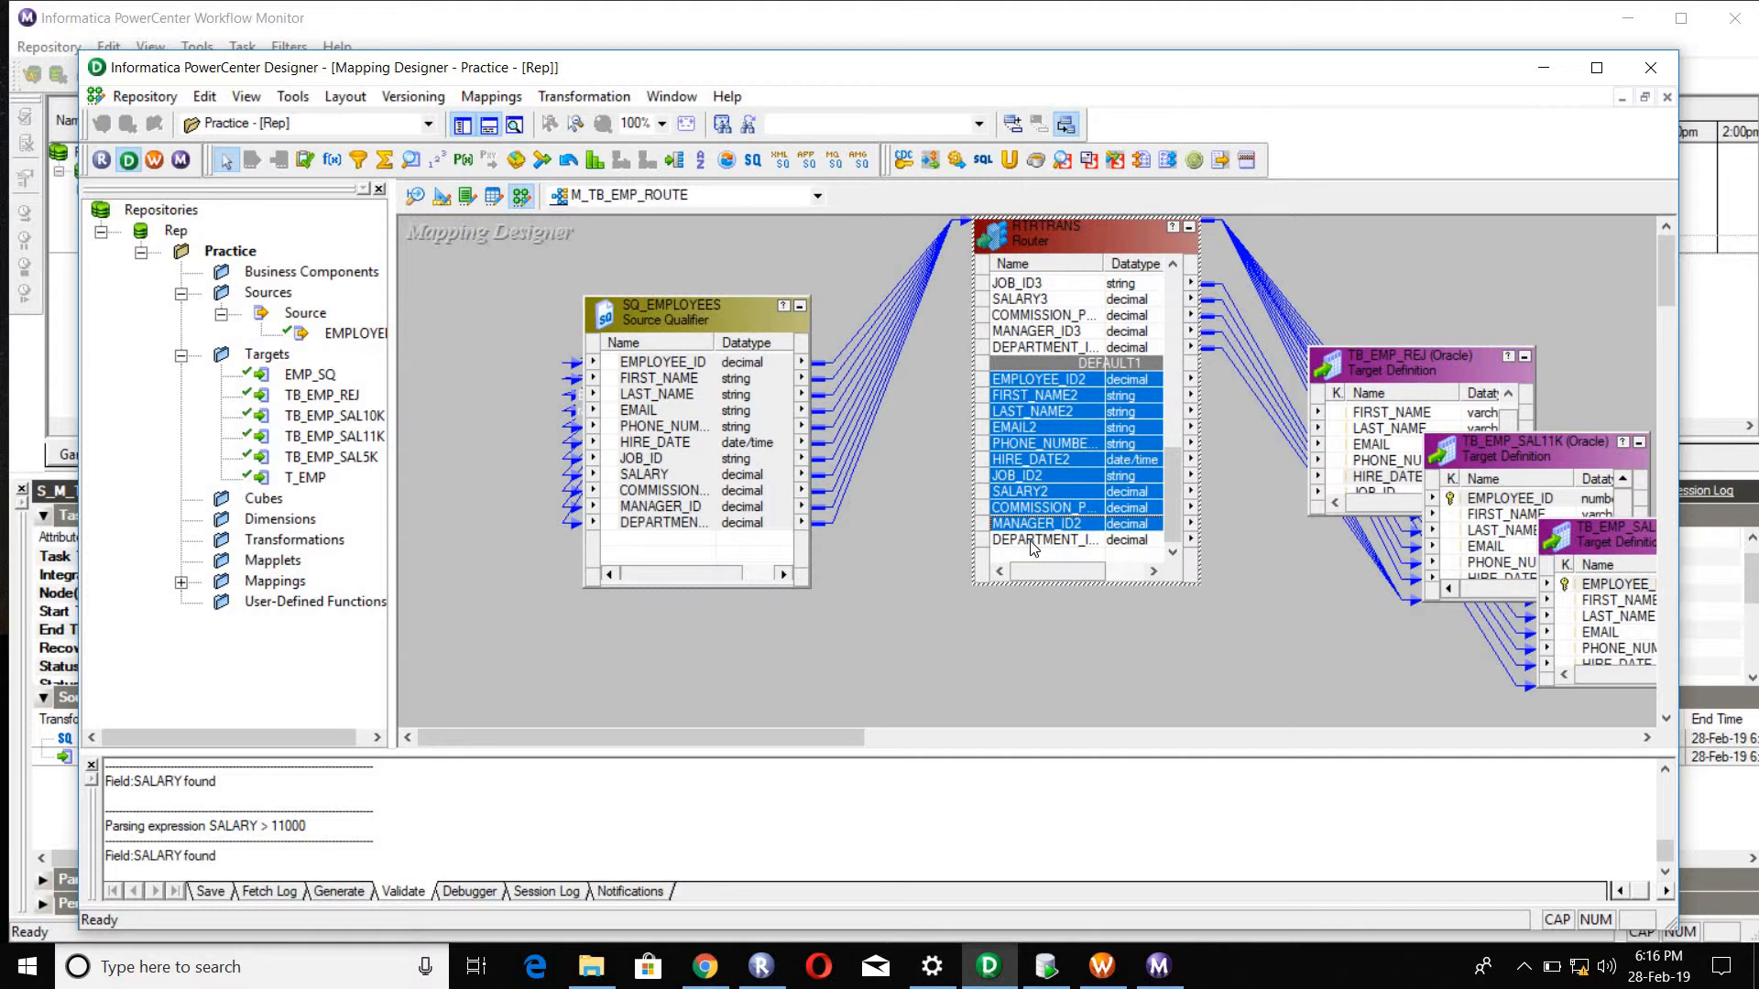
pyautogui.keyDown('shift'); pyautogui.click(1035, 540); pyautogui.keyUp('shift')
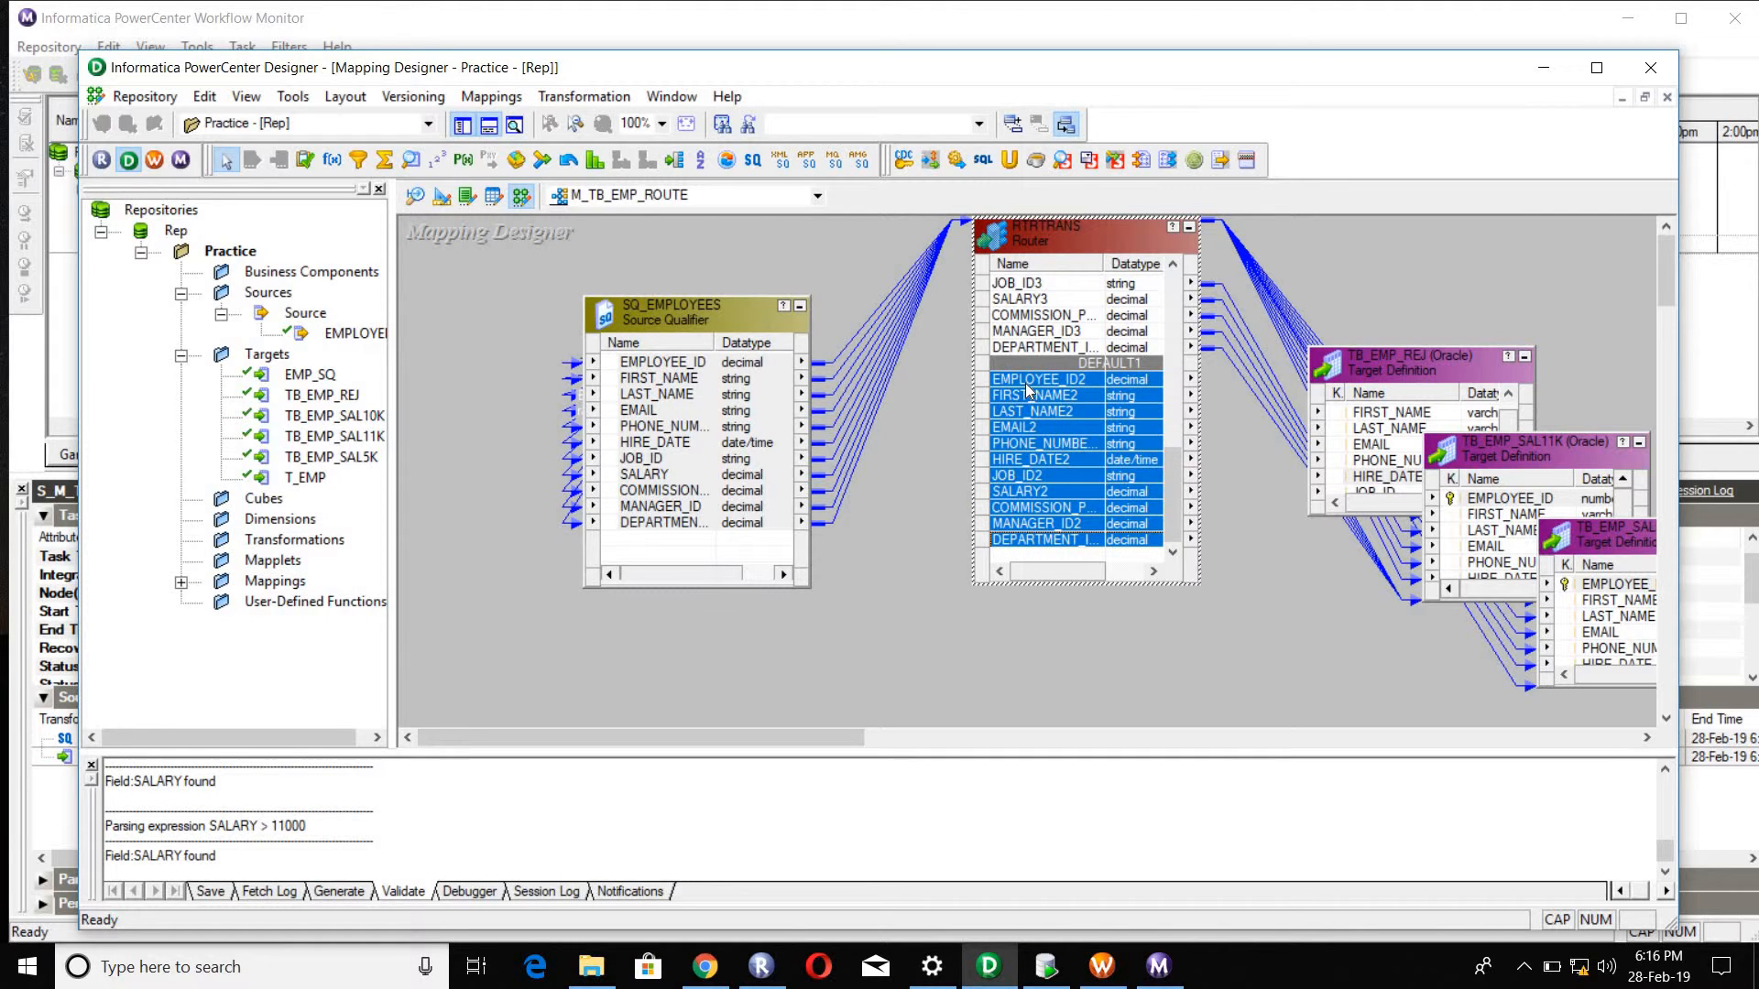
pyautogui.moveTo(1030, 394); pyautogui.dragTo(1147, 399)
pyautogui.doubleClick(1457, 370)
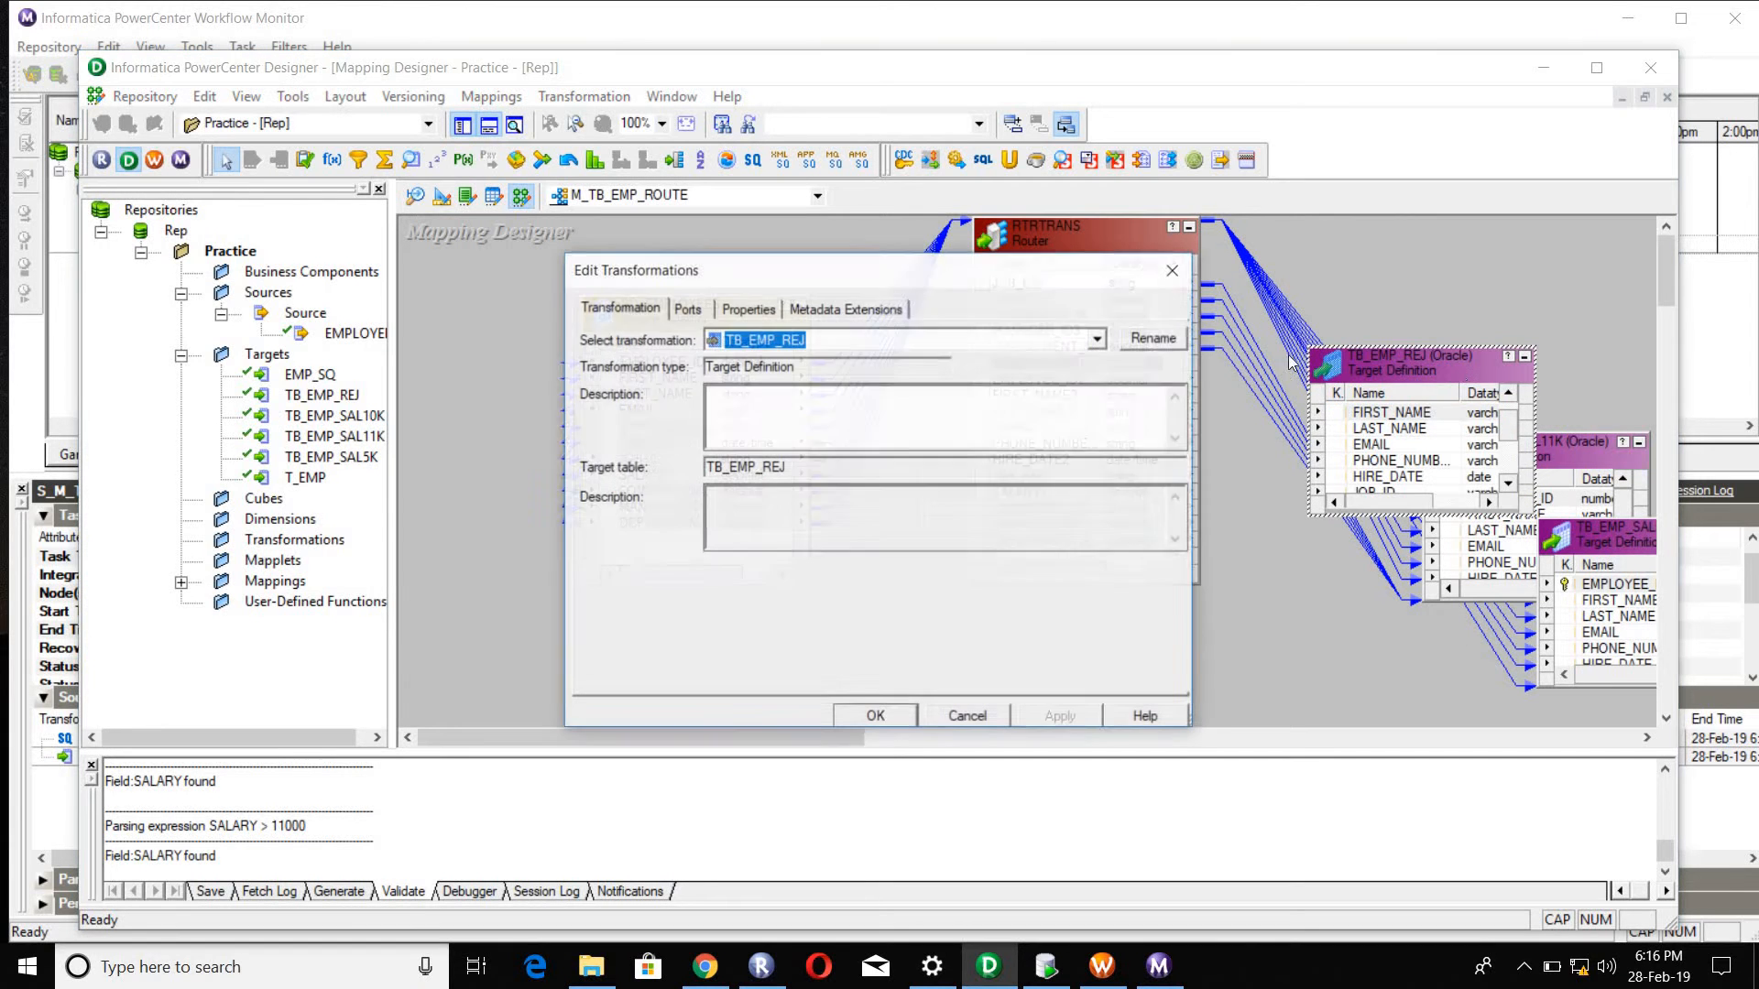
pyautogui.click(1173, 270)
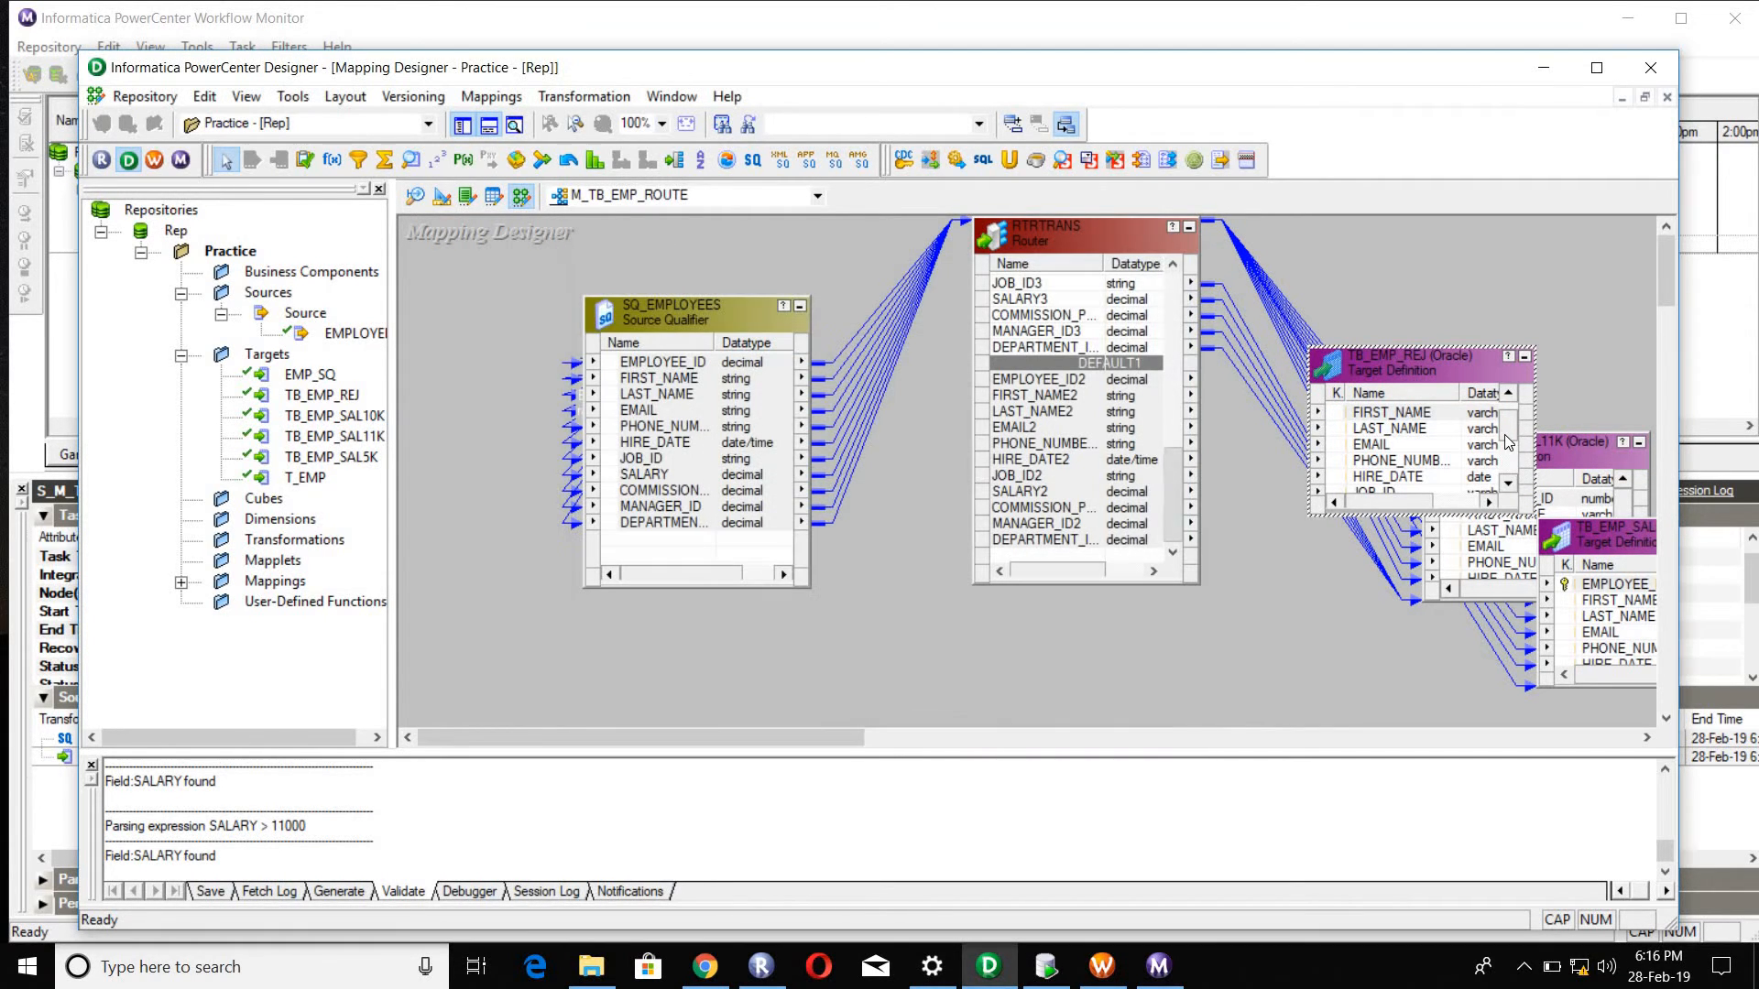
# Step: Link all ports of the router's DEFAULT1 group, starting with EMPLOYEE_ID2, to the matching columns of target TB_EMP_REJ
pyautogui.moveTo(1509, 427); pyautogui.dragTo(1509, 420)
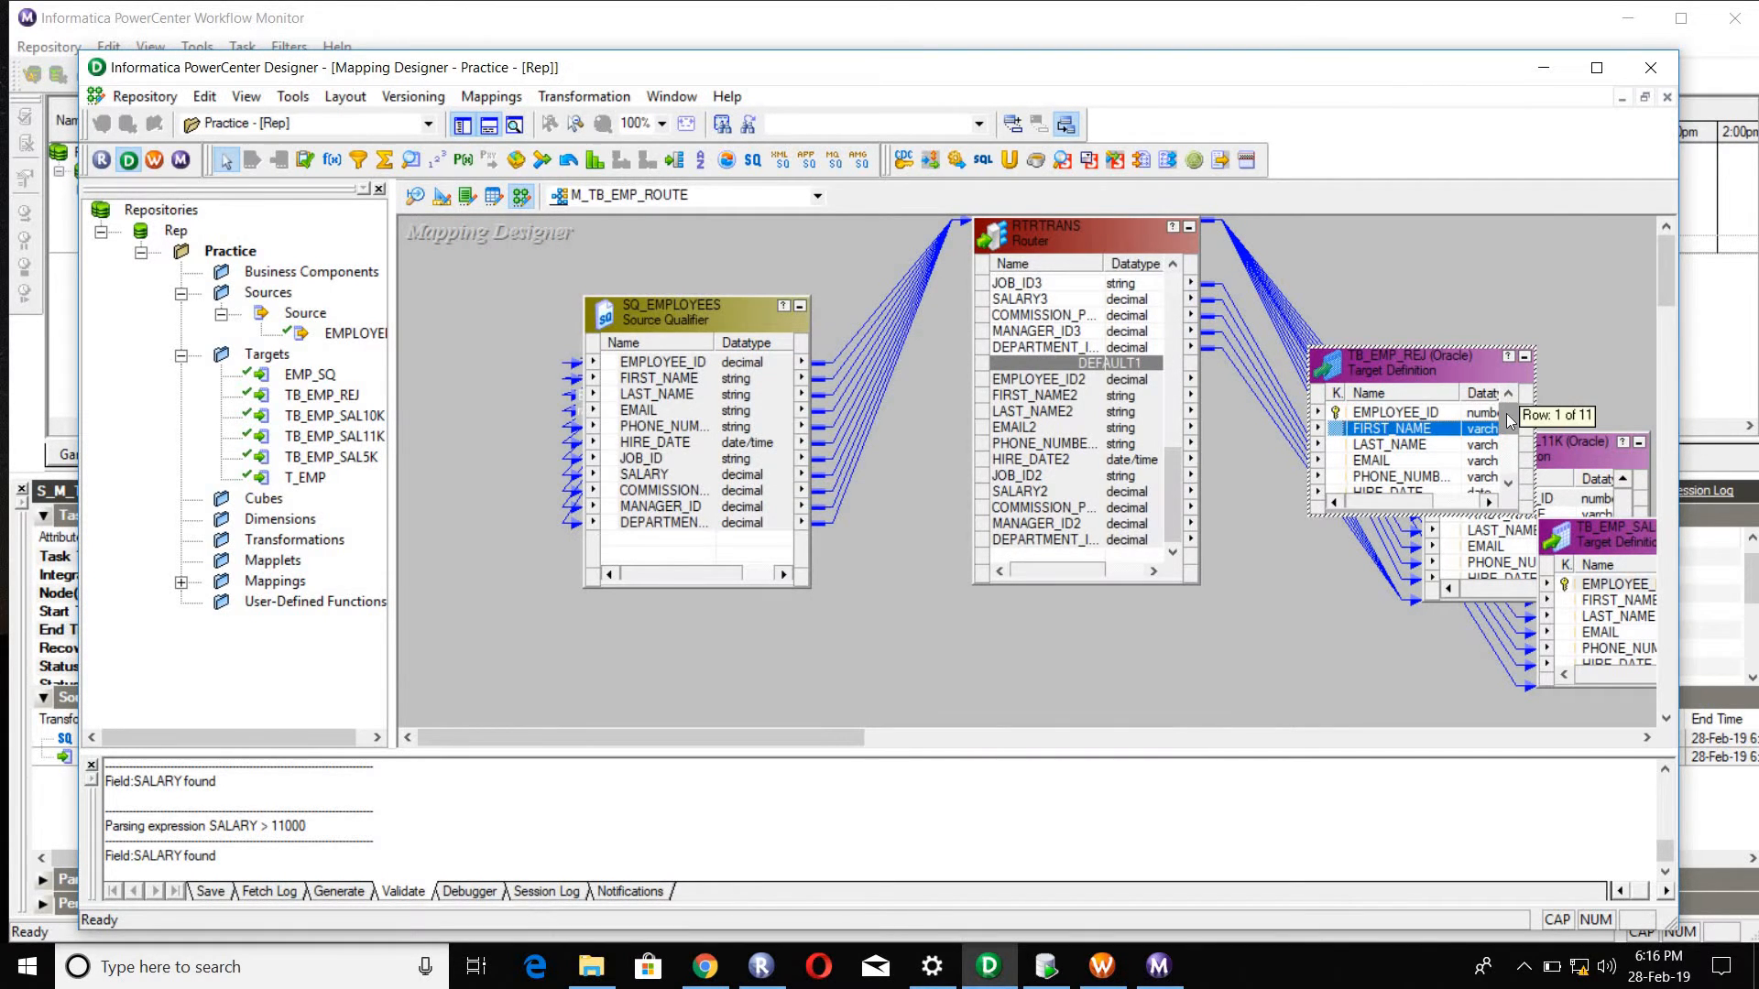
pyautogui.click(1081, 384)
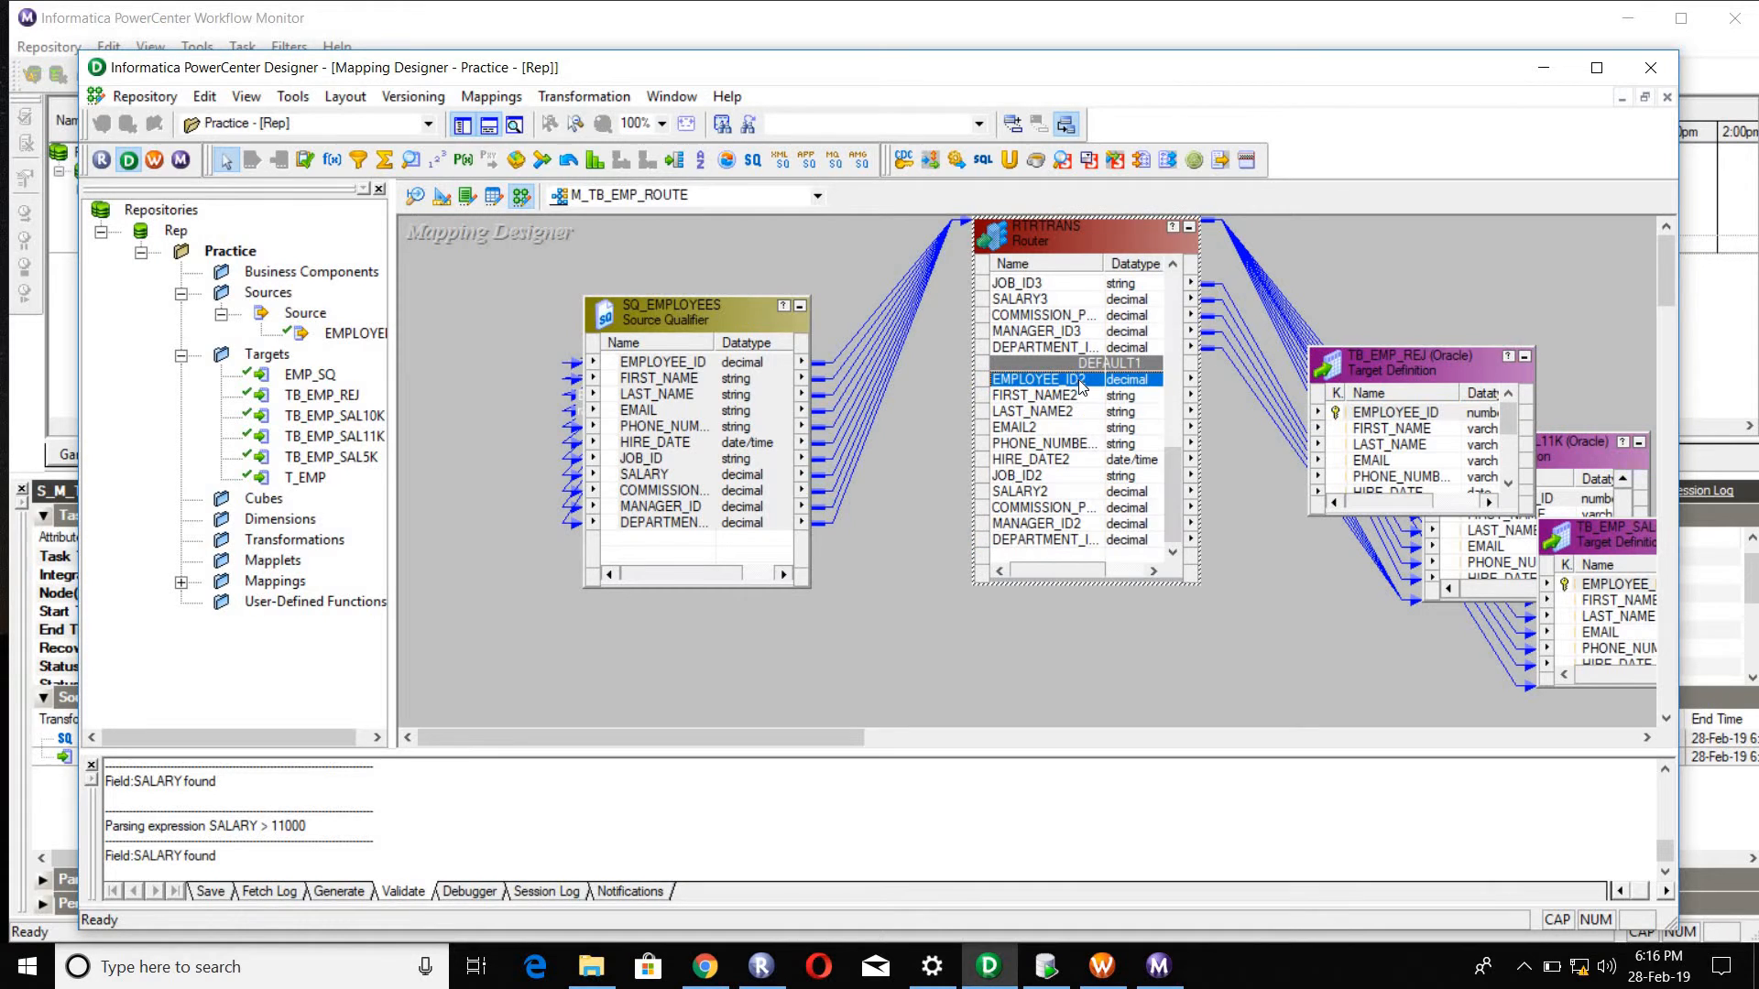
pyautogui.keyDown('shift'); pyautogui.click(1051, 540); pyautogui.keyUp('shift')
pyautogui.moveTo(1036, 390); pyautogui.dragTo(1364, 412)
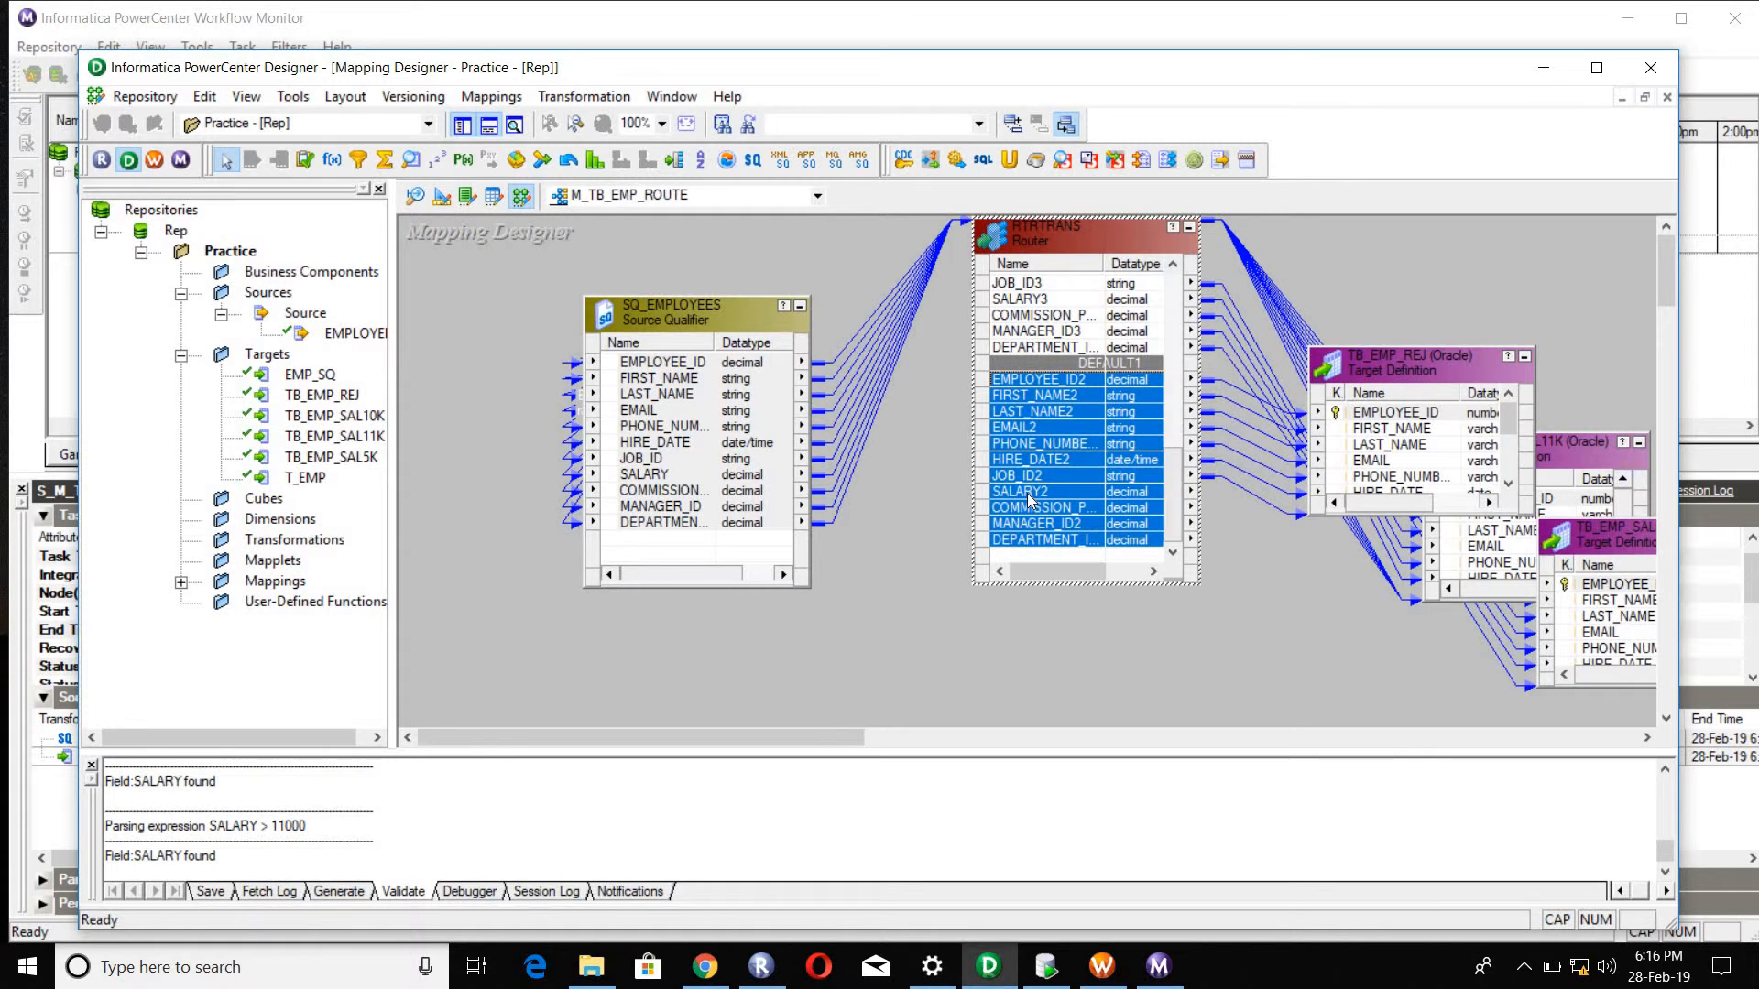
# Step: Save the mapping M_TB_EMP_ROUTE and arrange all its objects as icons
pyautogui.click(898, 480)
pyautogui.hotkey('ctrl', 's')
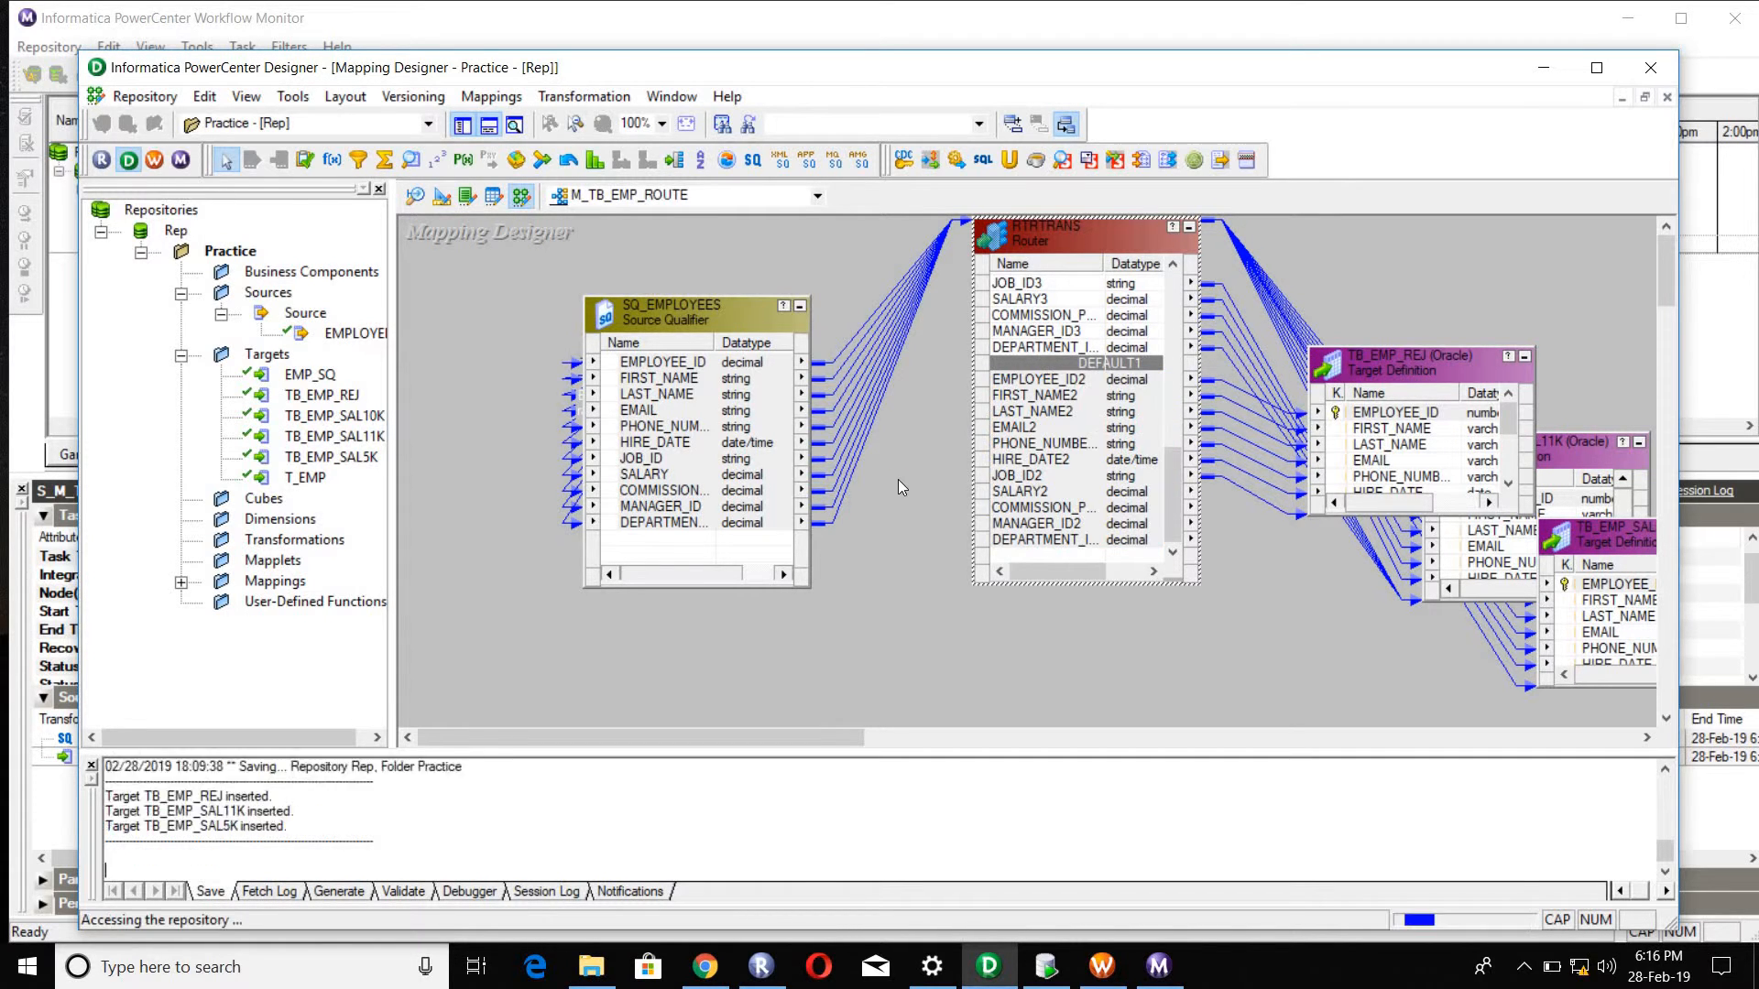
pyautogui.rightClick(412, 354)
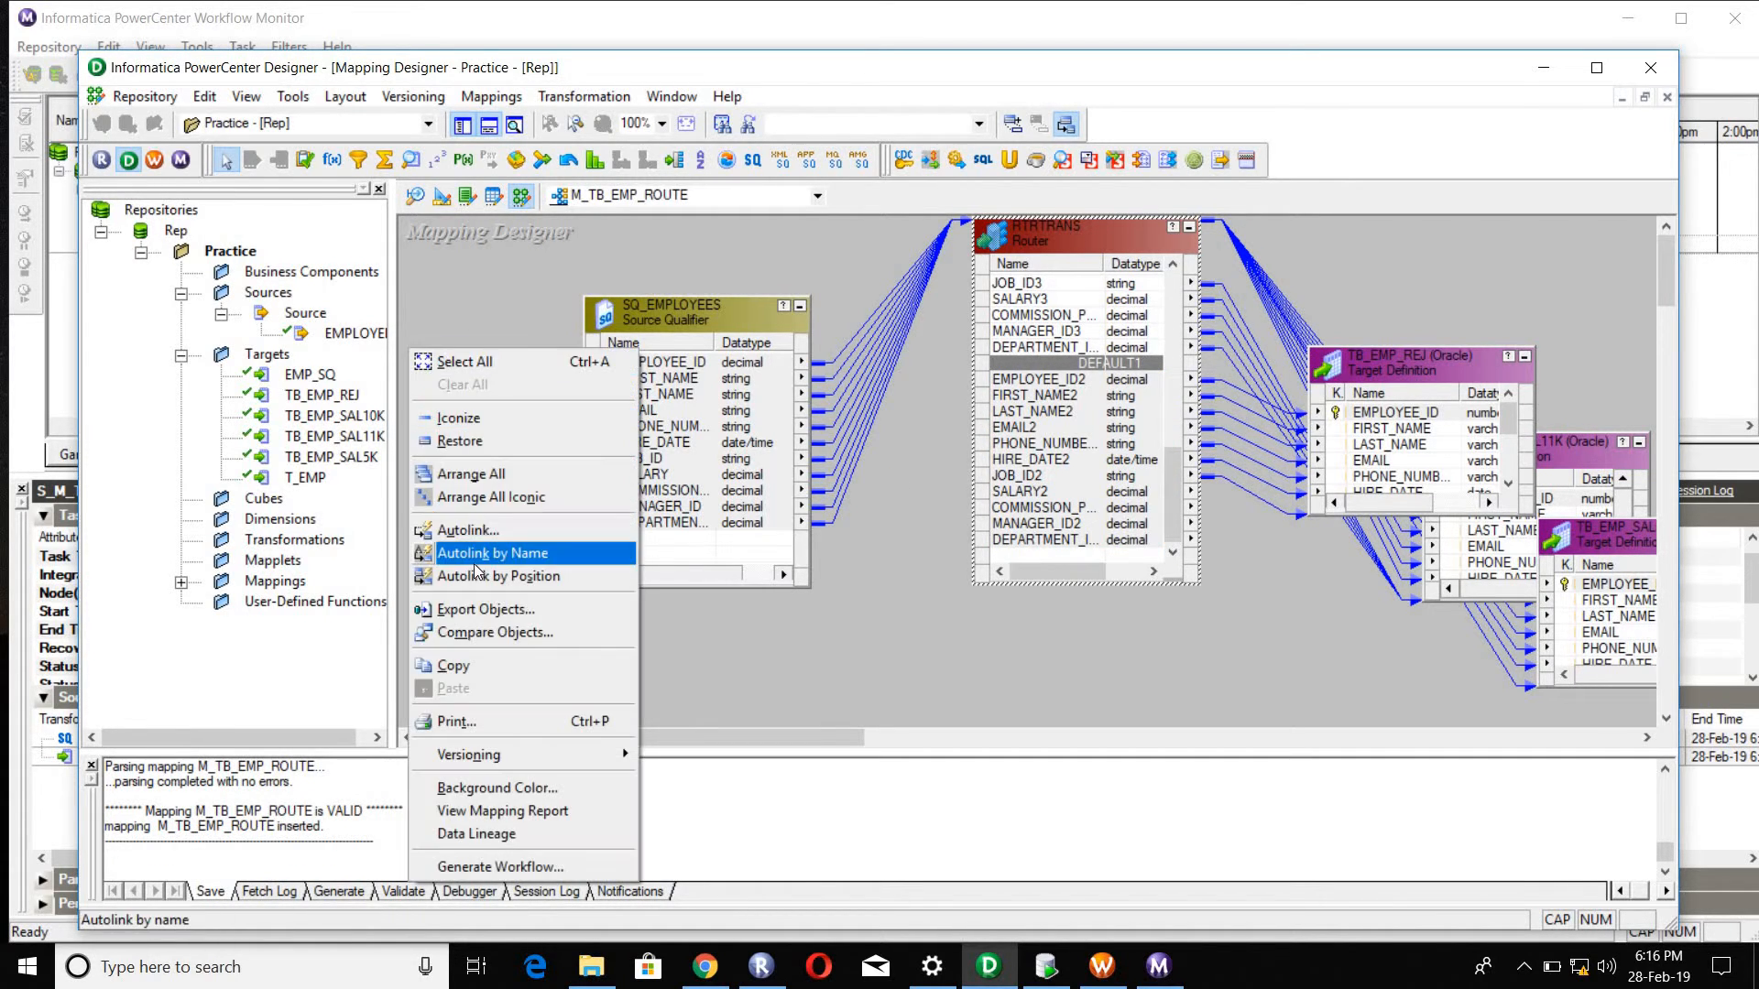
pyautogui.click(490, 496)
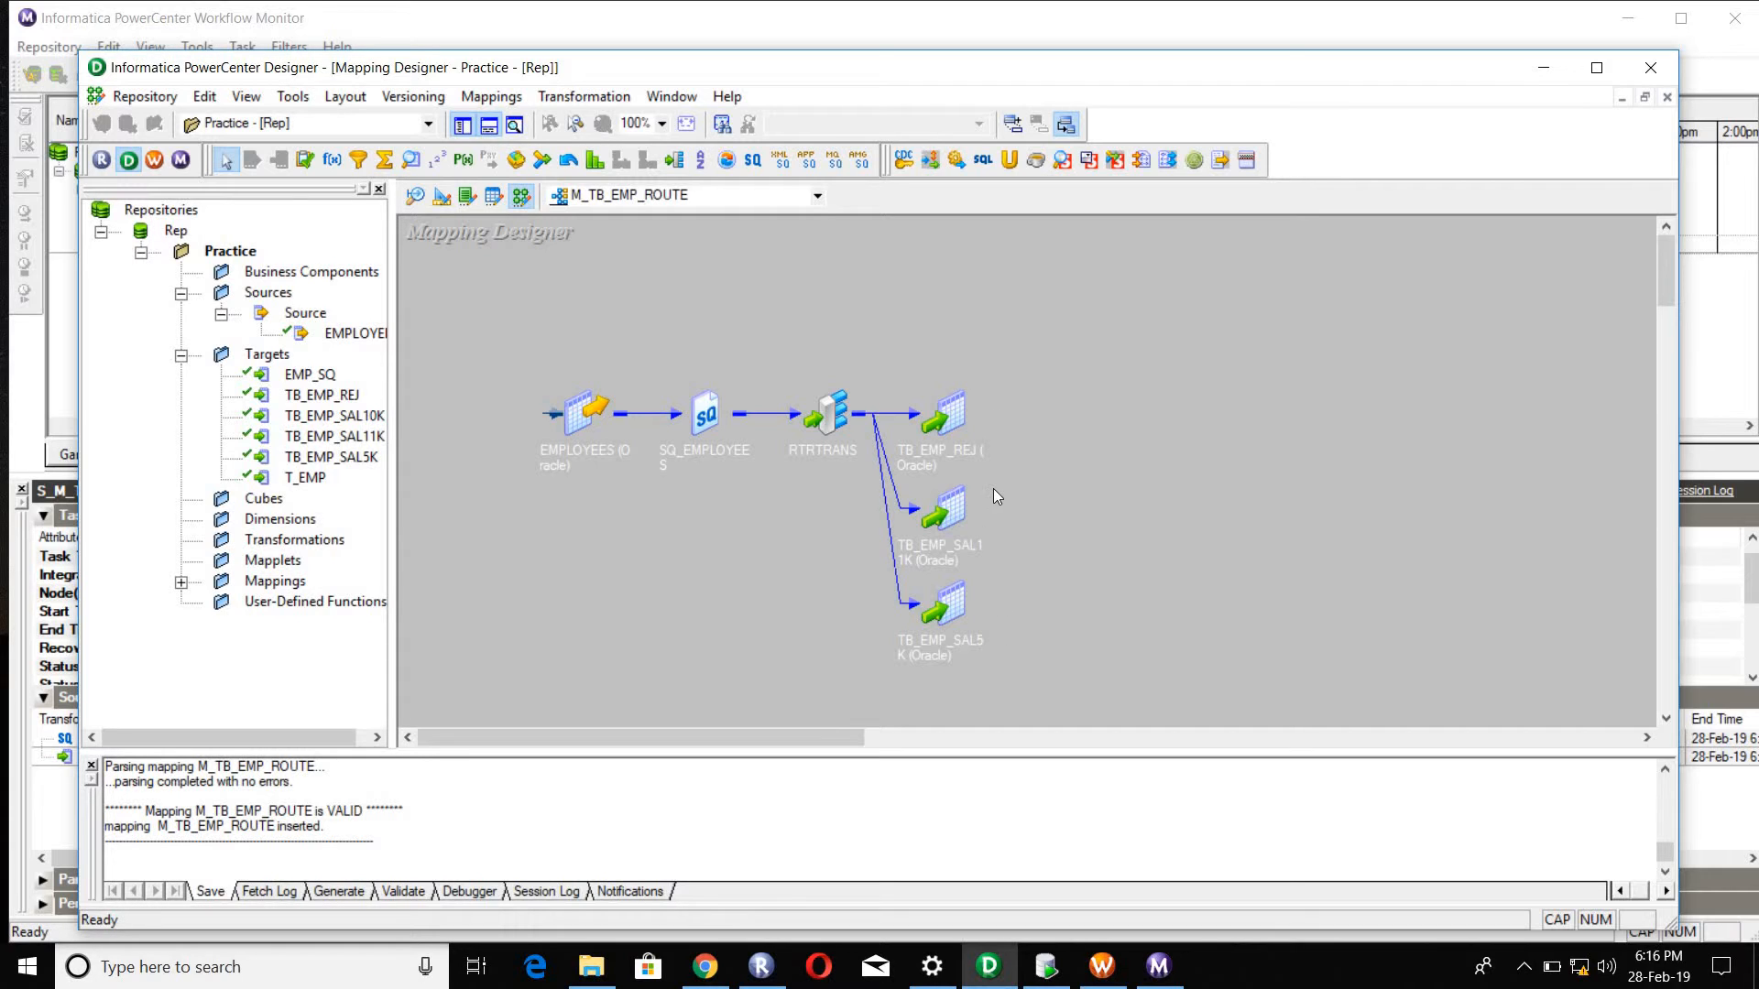
pyautogui.click(845, 413)
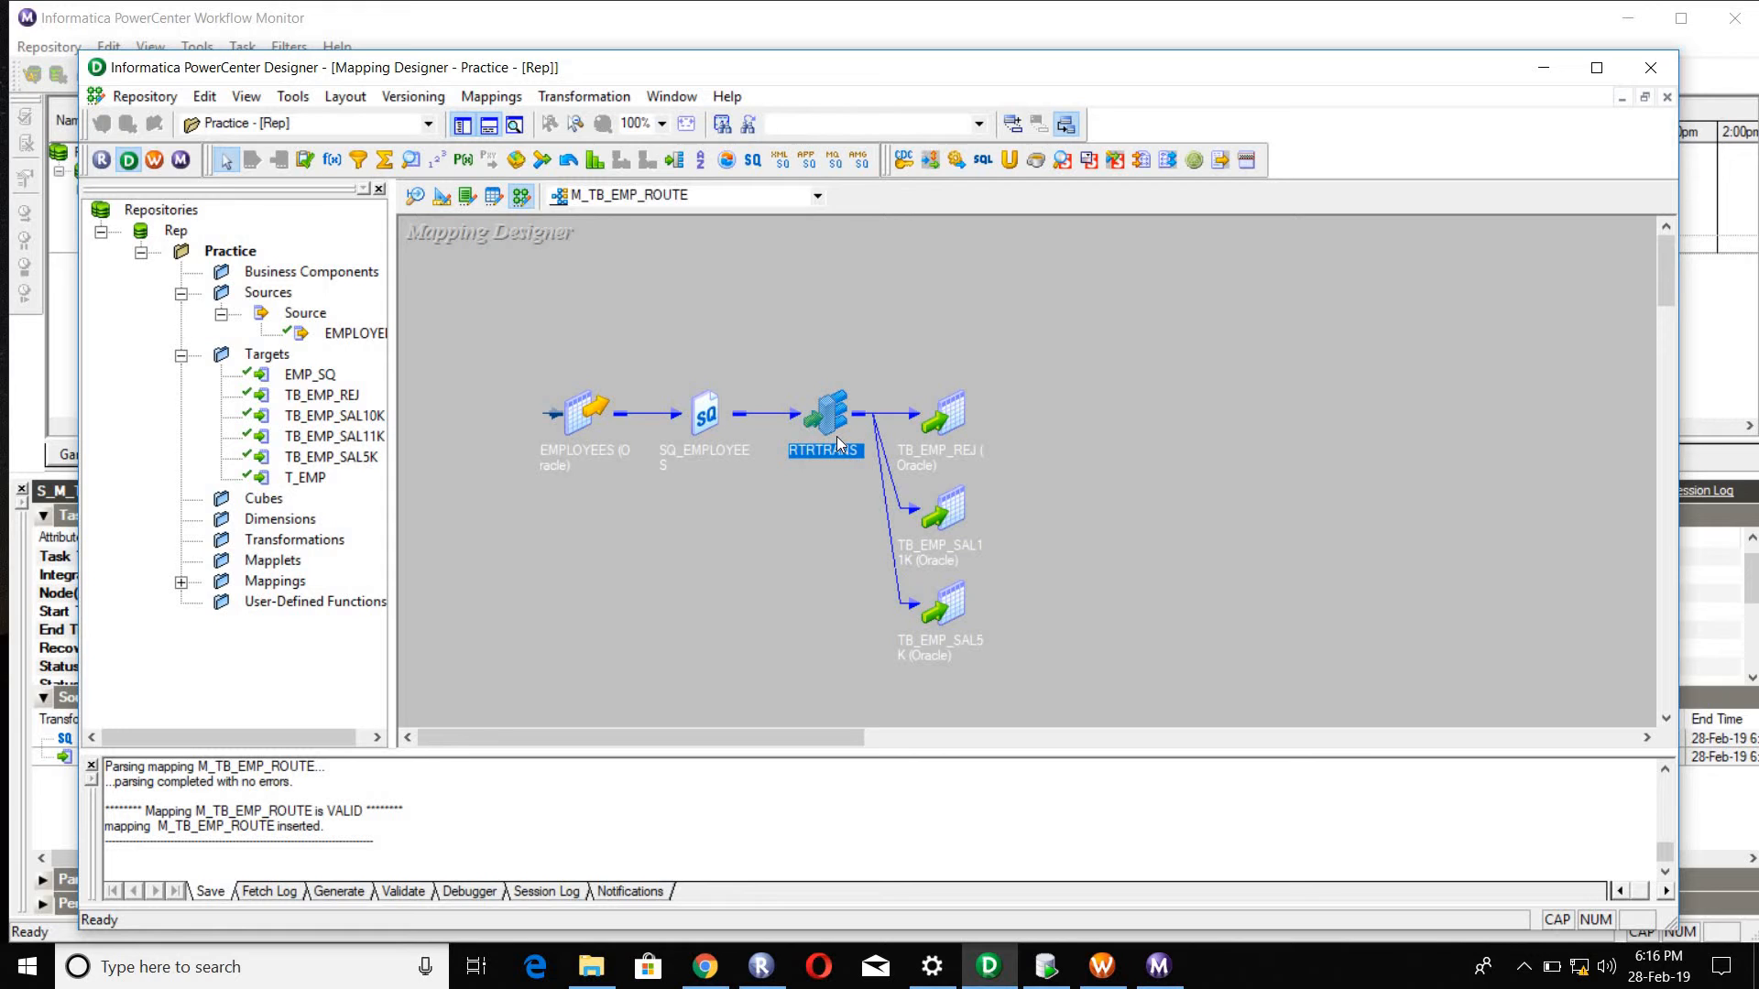
pyautogui.click(977, 394)
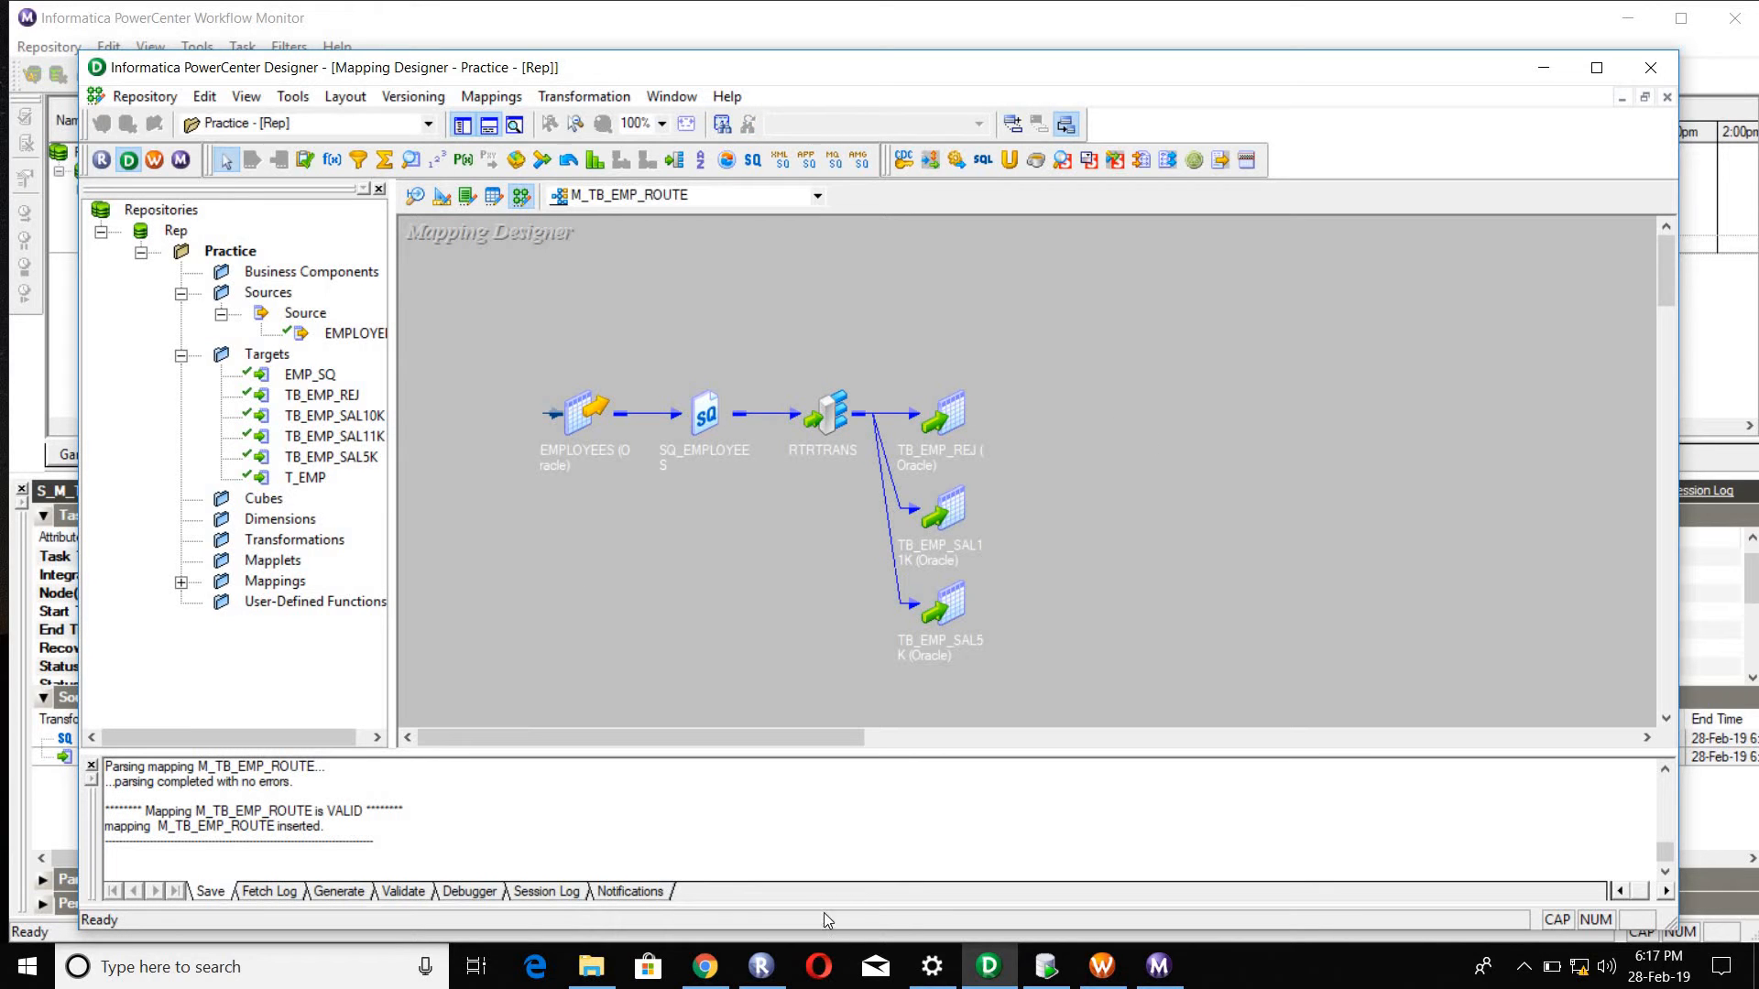
# Step: Switch to Workflow Manager and clear the Task Developer workspace
pyautogui.click(1102, 966)
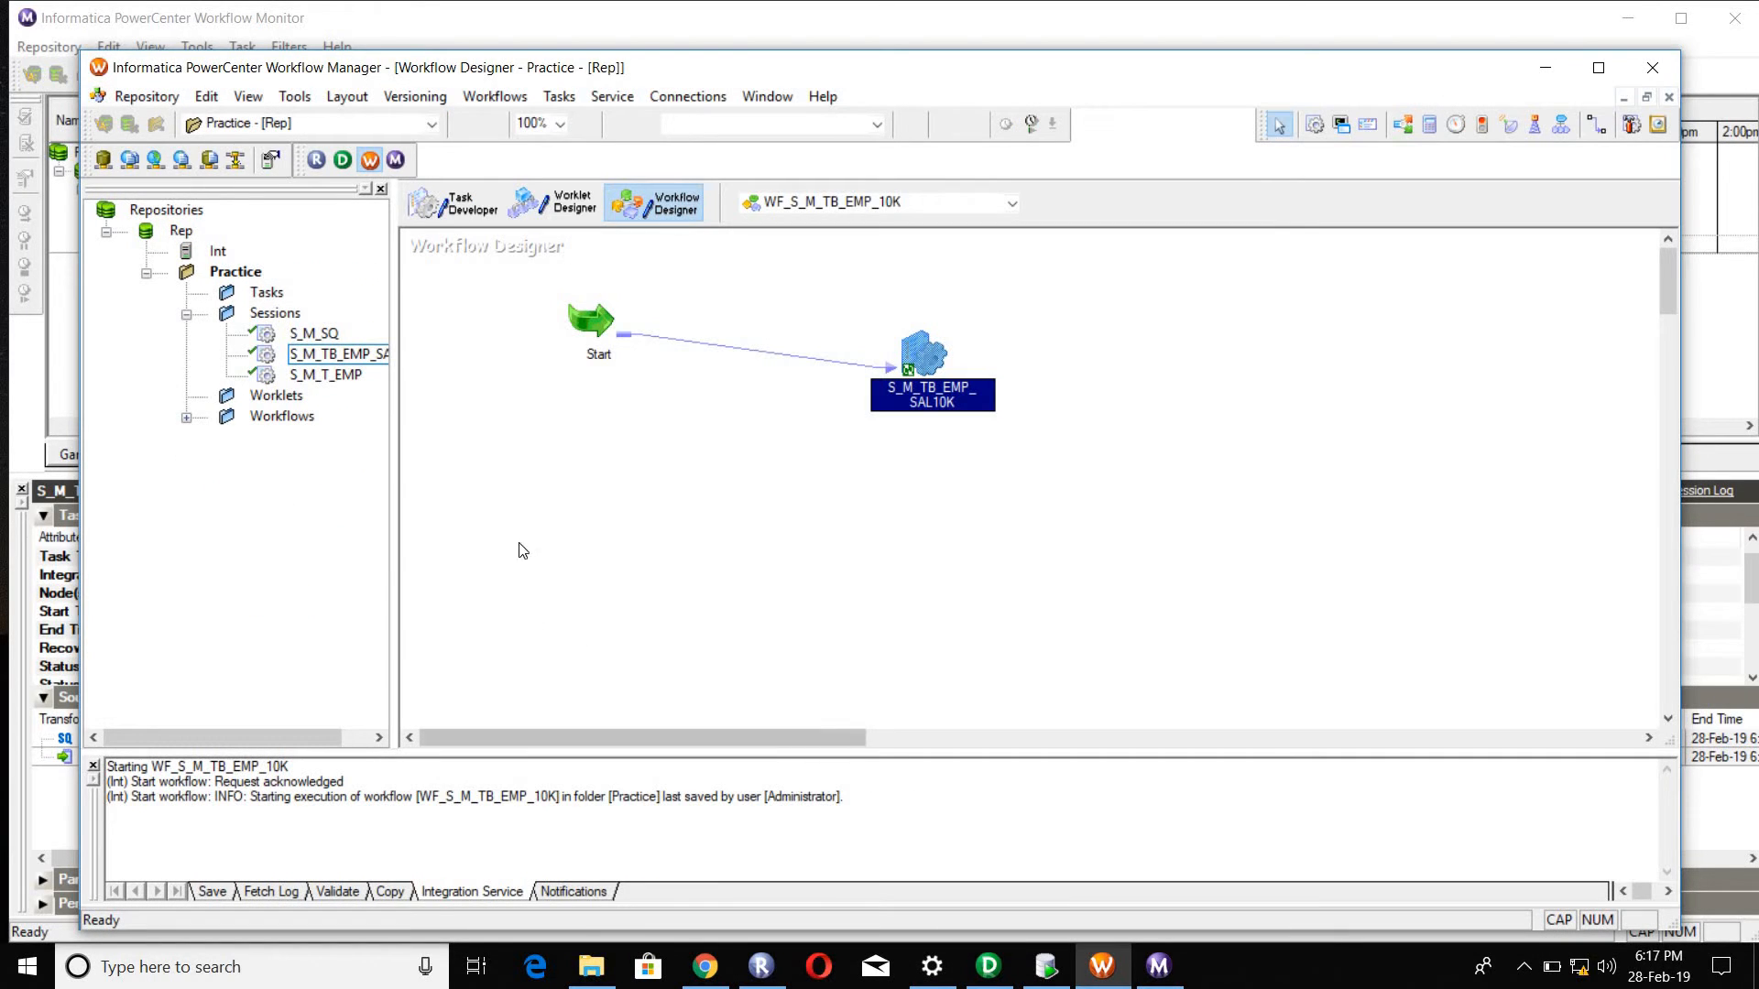
pyautogui.click(468, 203)
pyautogui.rightClick(757, 308)
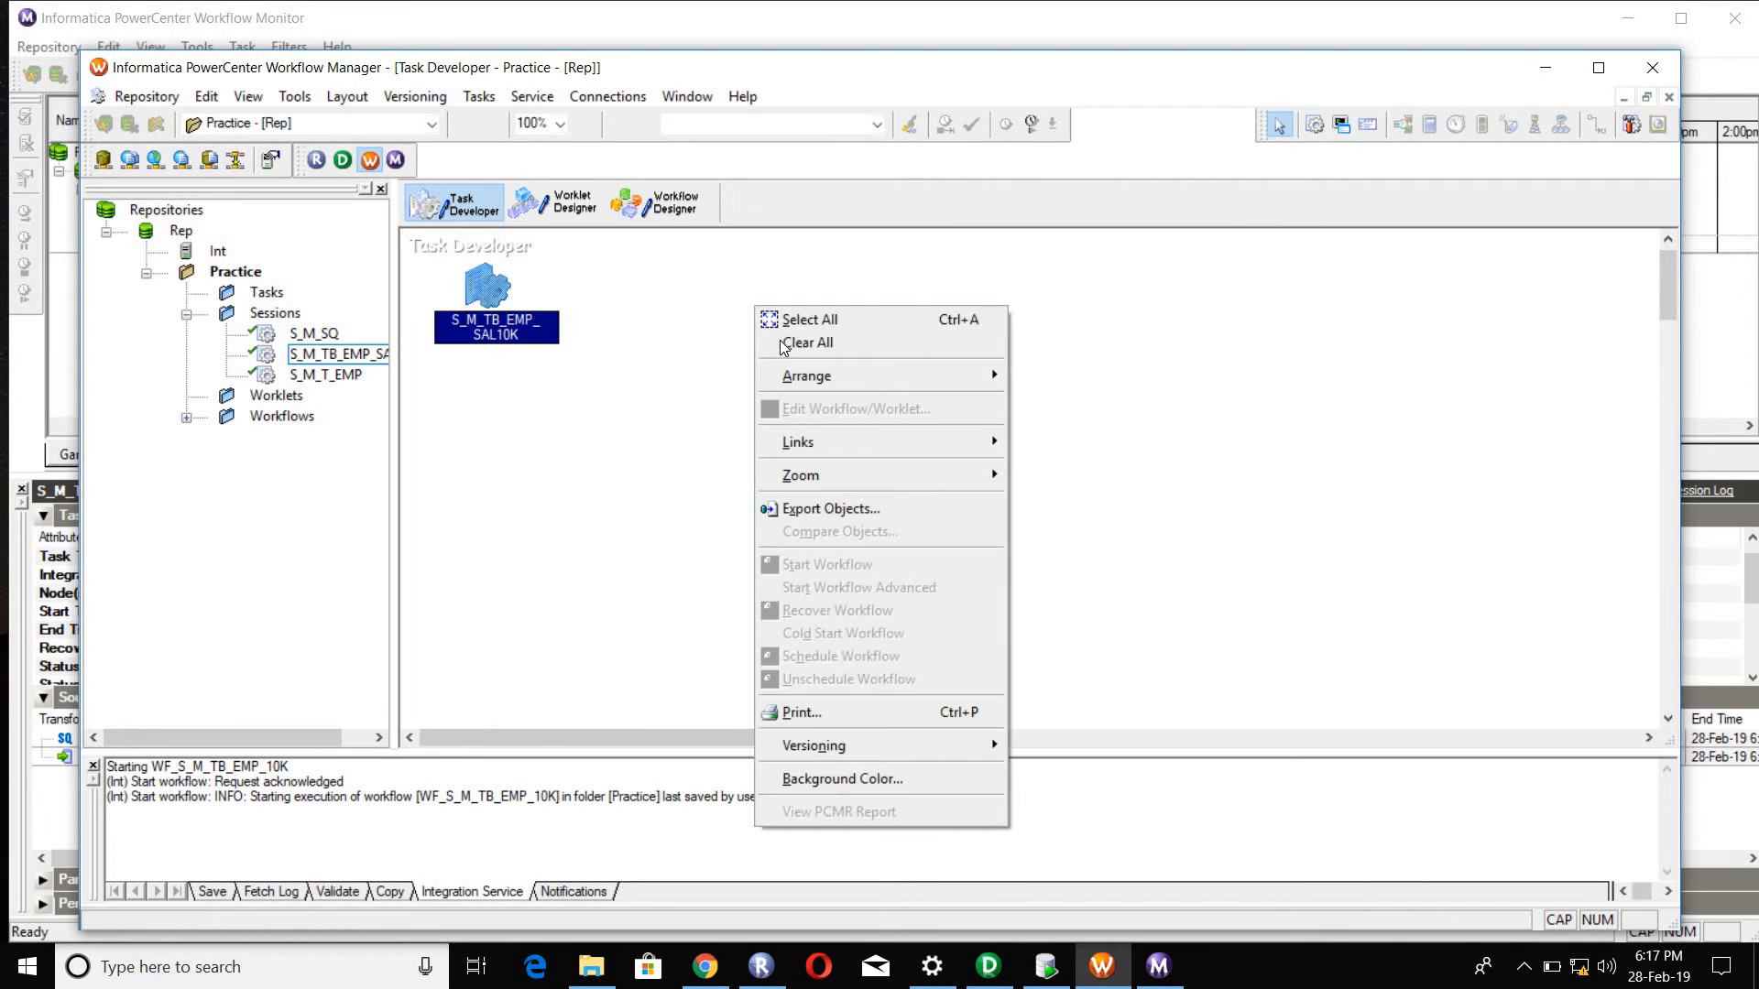
pyautogui.click(797, 343)
# Step: Create a session task named S_M_TB_ROUTE associated with the mapping M_TB_EMP_ROUTE
pyautogui.click(472, 97)
pyautogui.click(481, 123)
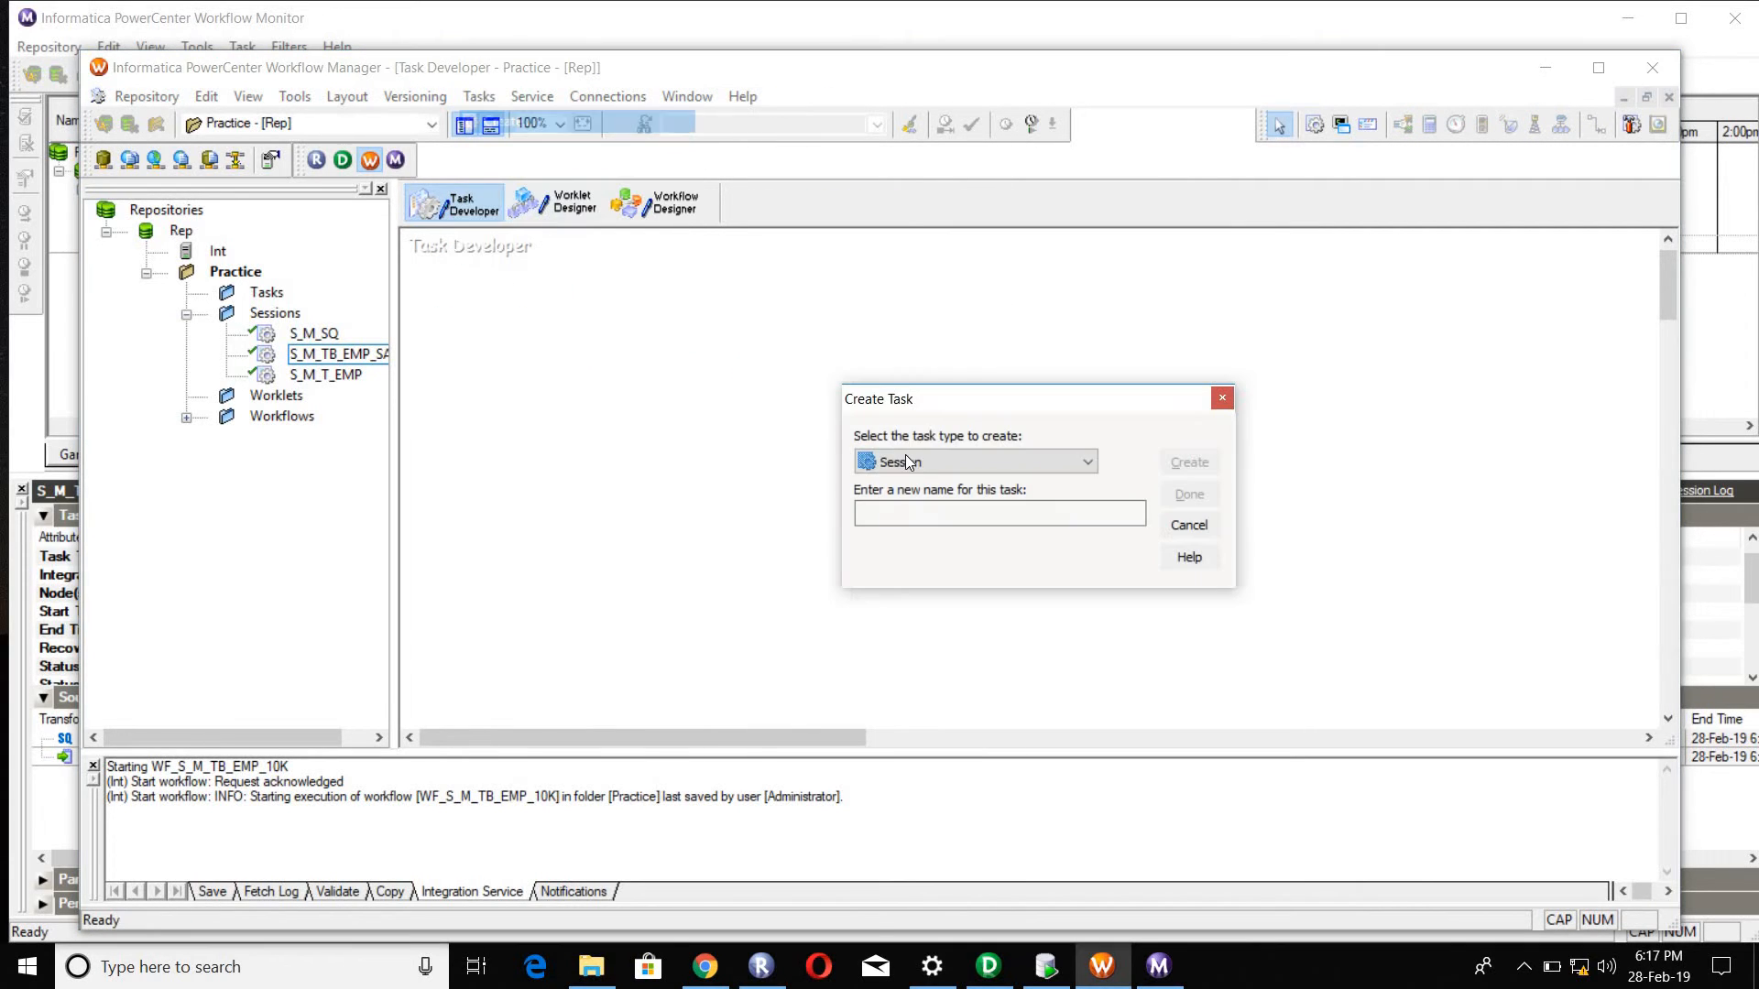
pyautogui.click(909, 506)
pyautogui.write('S_M_')
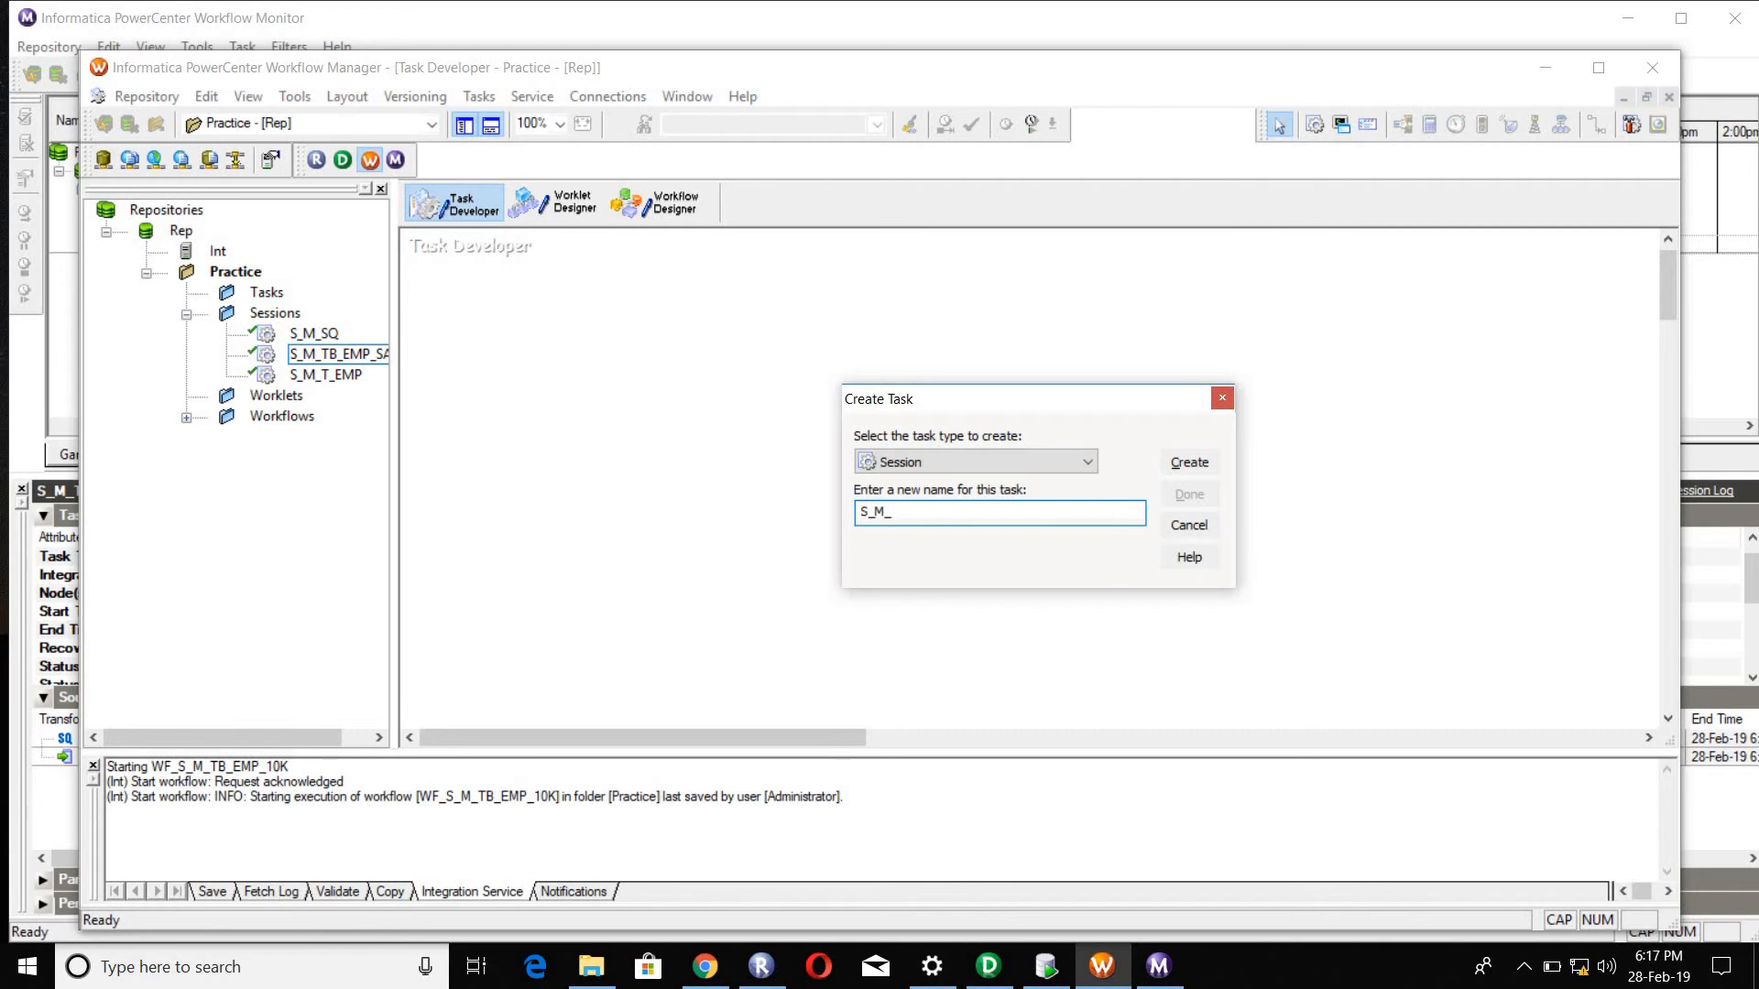
pyautogui.write('TB_ROUTE')
pyautogui.press('Return')
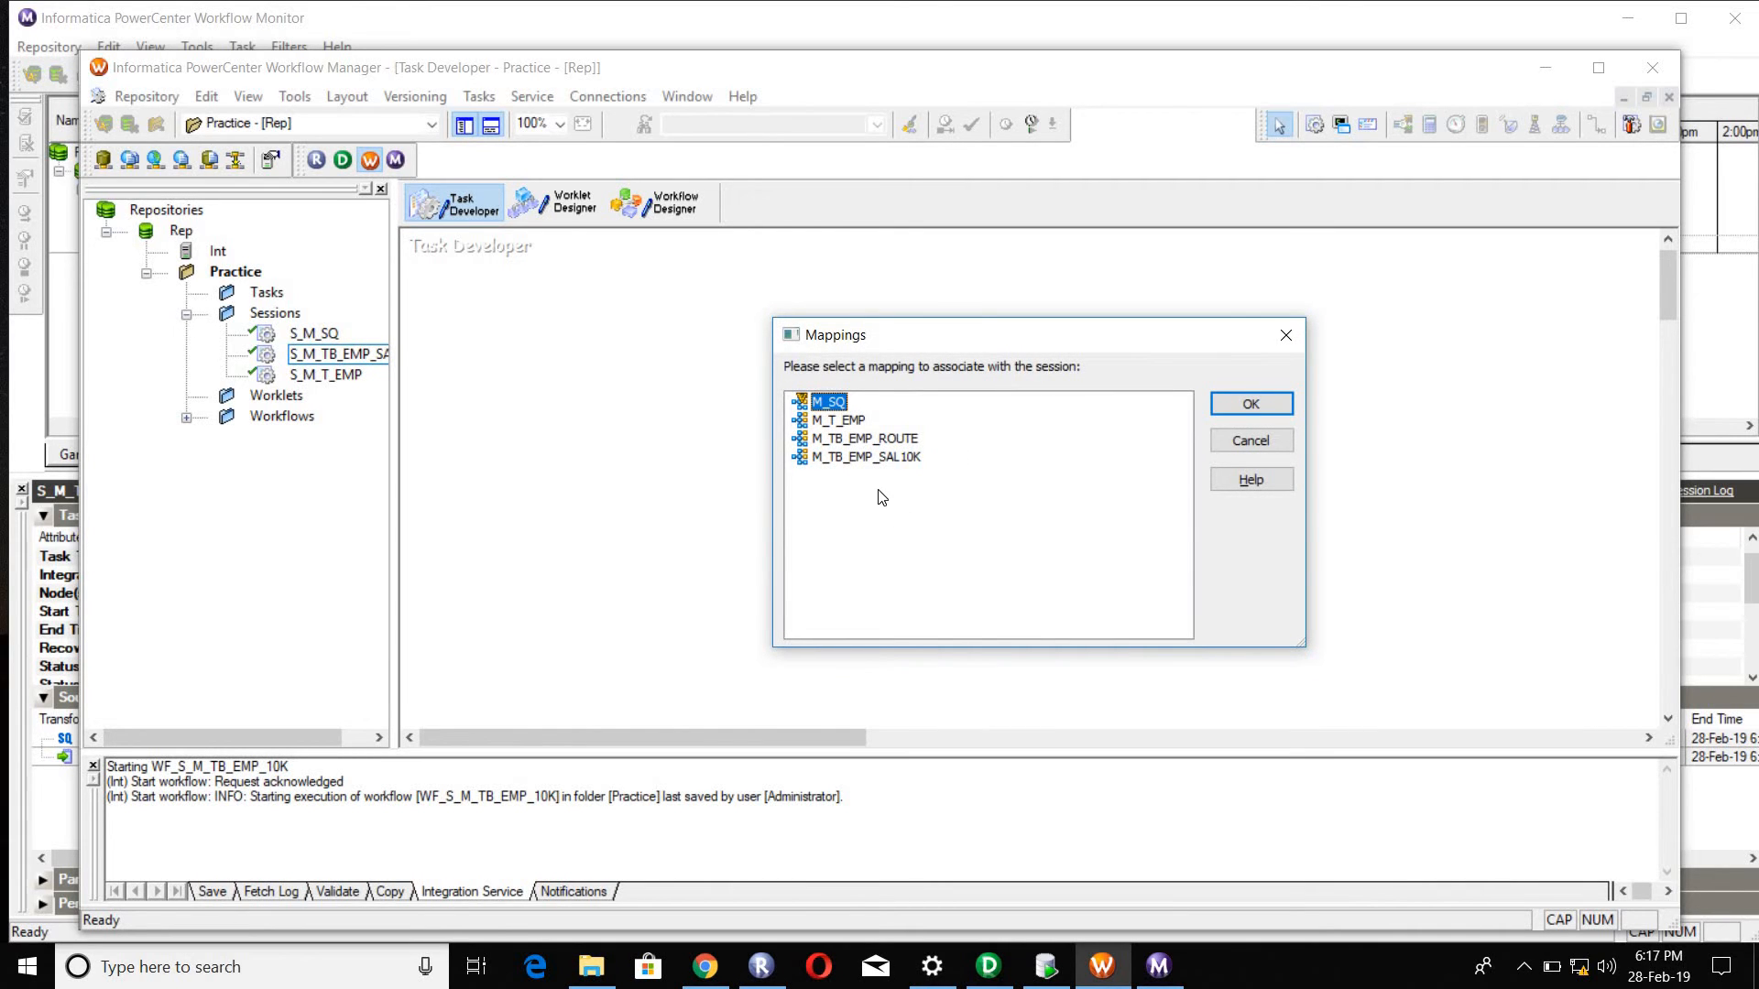
pyautogui.click(885, 440)
pyautogui.click(1251, 404)
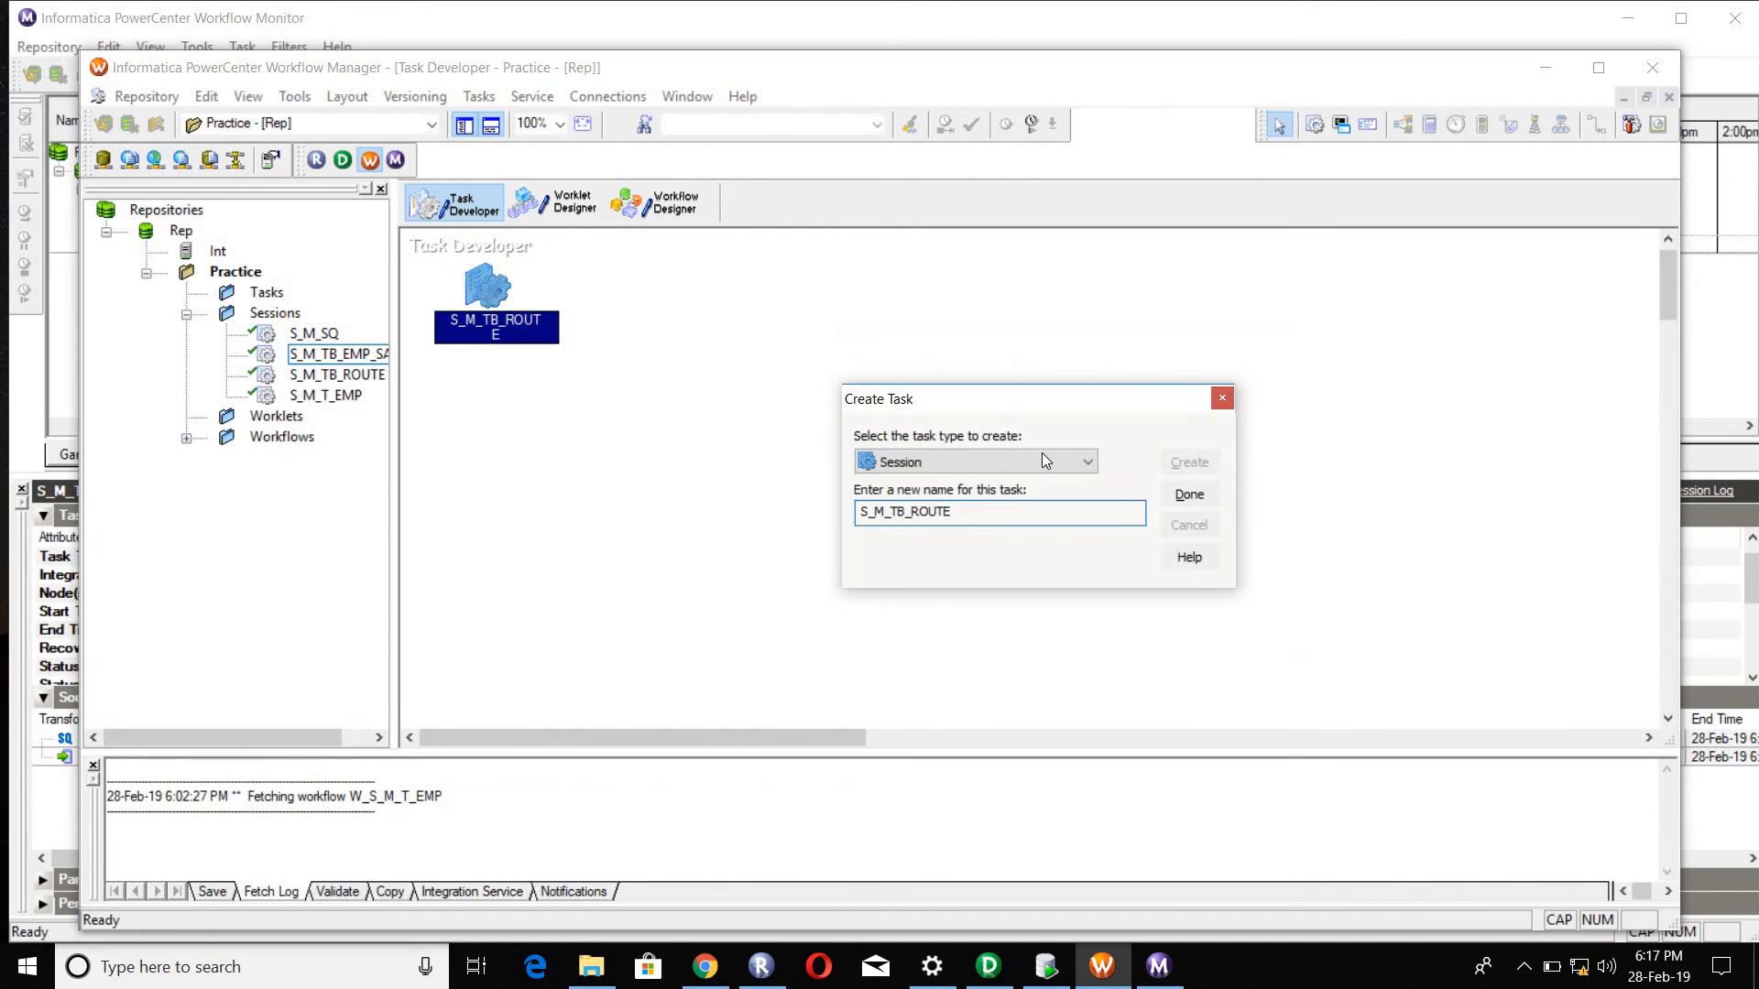
pyautogui.click(1196, 496)
# Step: In session S_M_TB_ROUTE's mapping settings, give target TB_EMP_REJ the Target relational connection and the Normal target load type
pyautogui.doubleClick(469, 277)
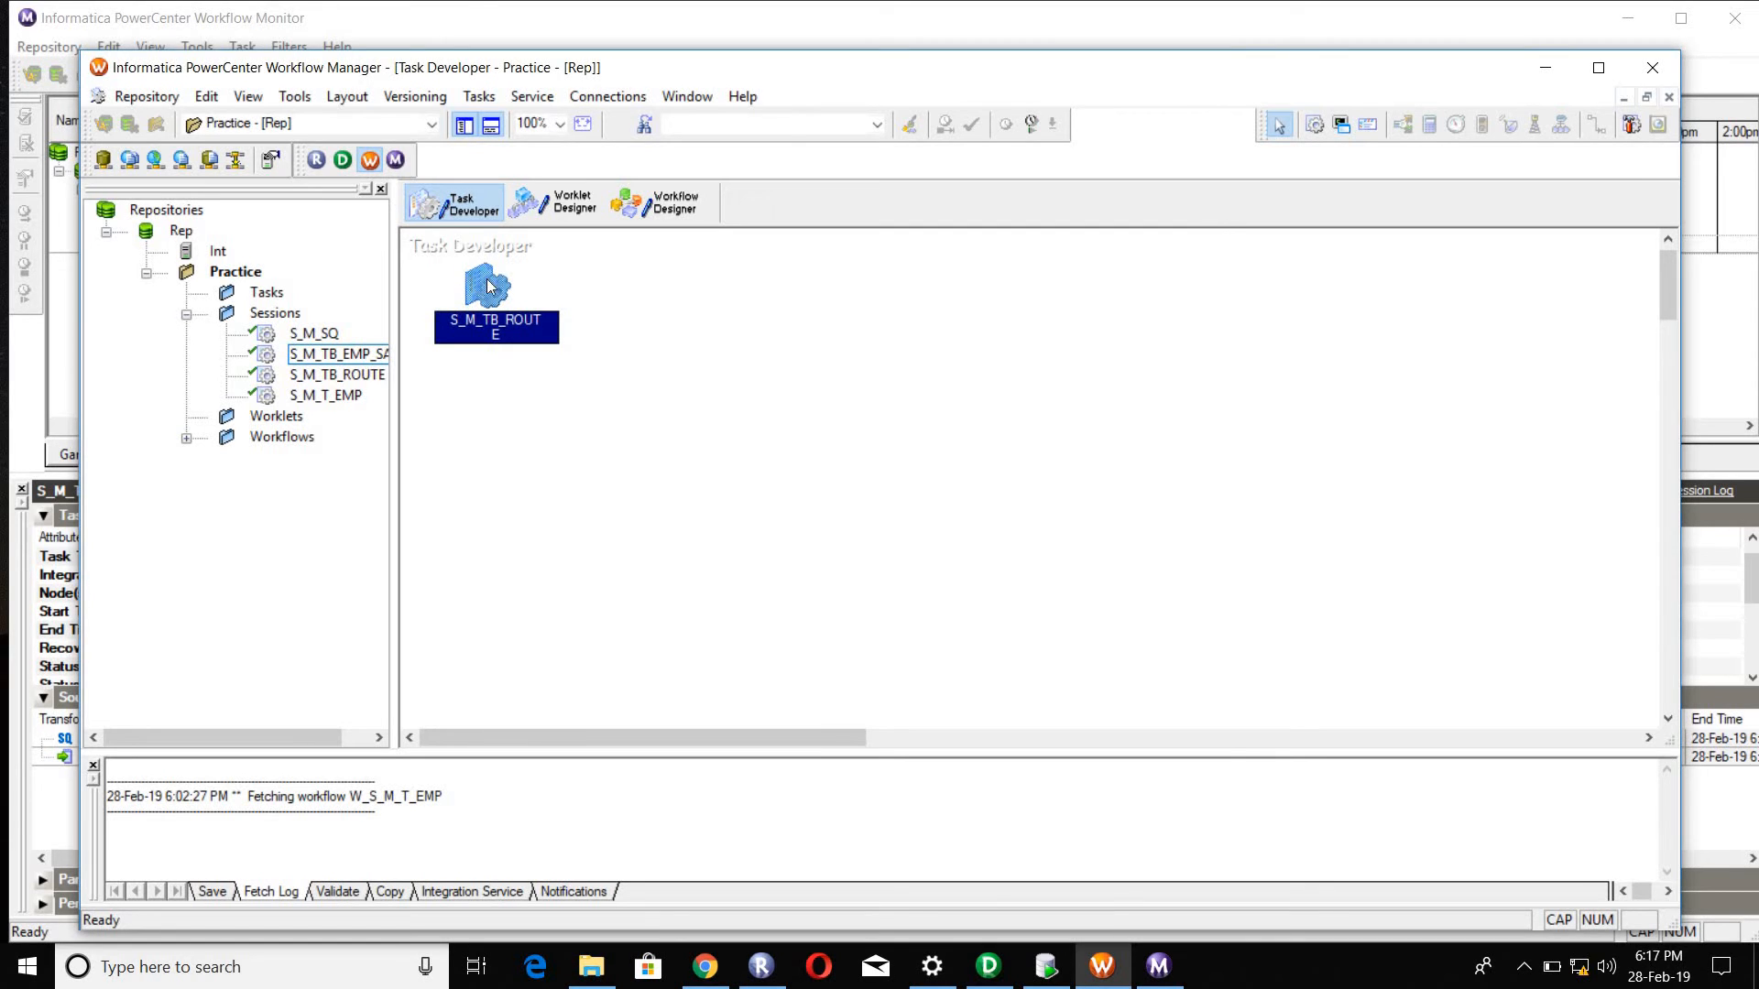
pyautogui.click(763, 245)
pyautogui.click(675, 423)
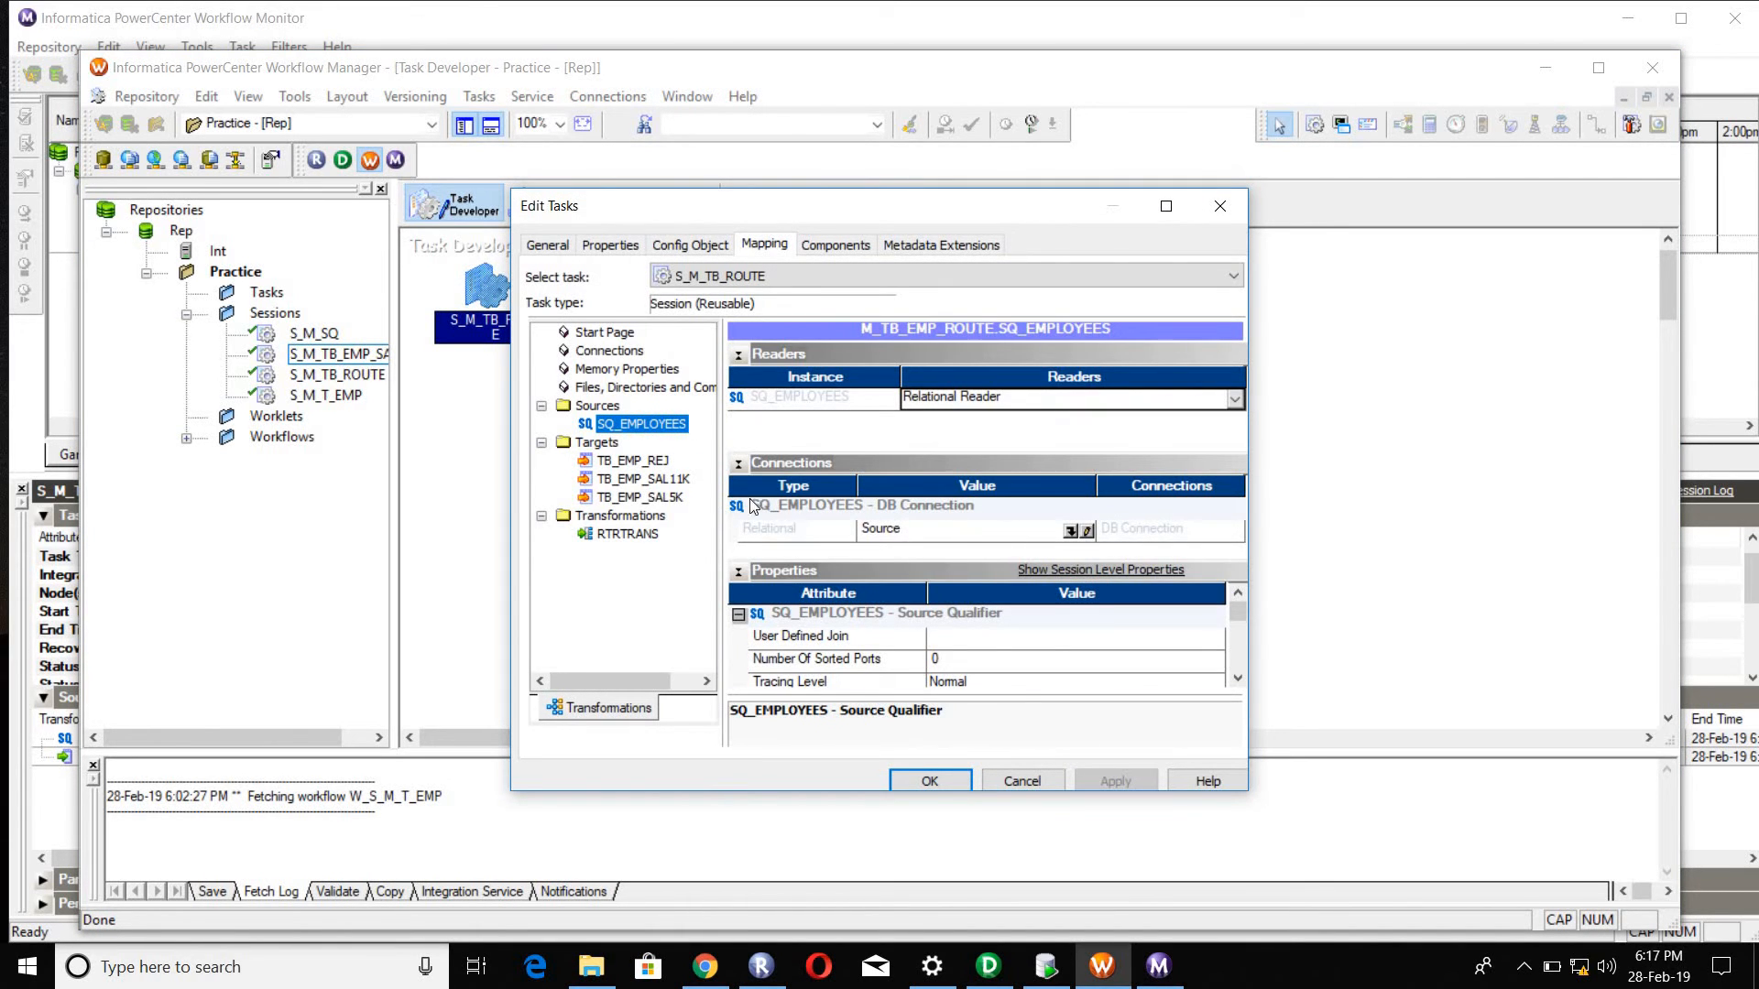
pyautogui.click(659, 465)
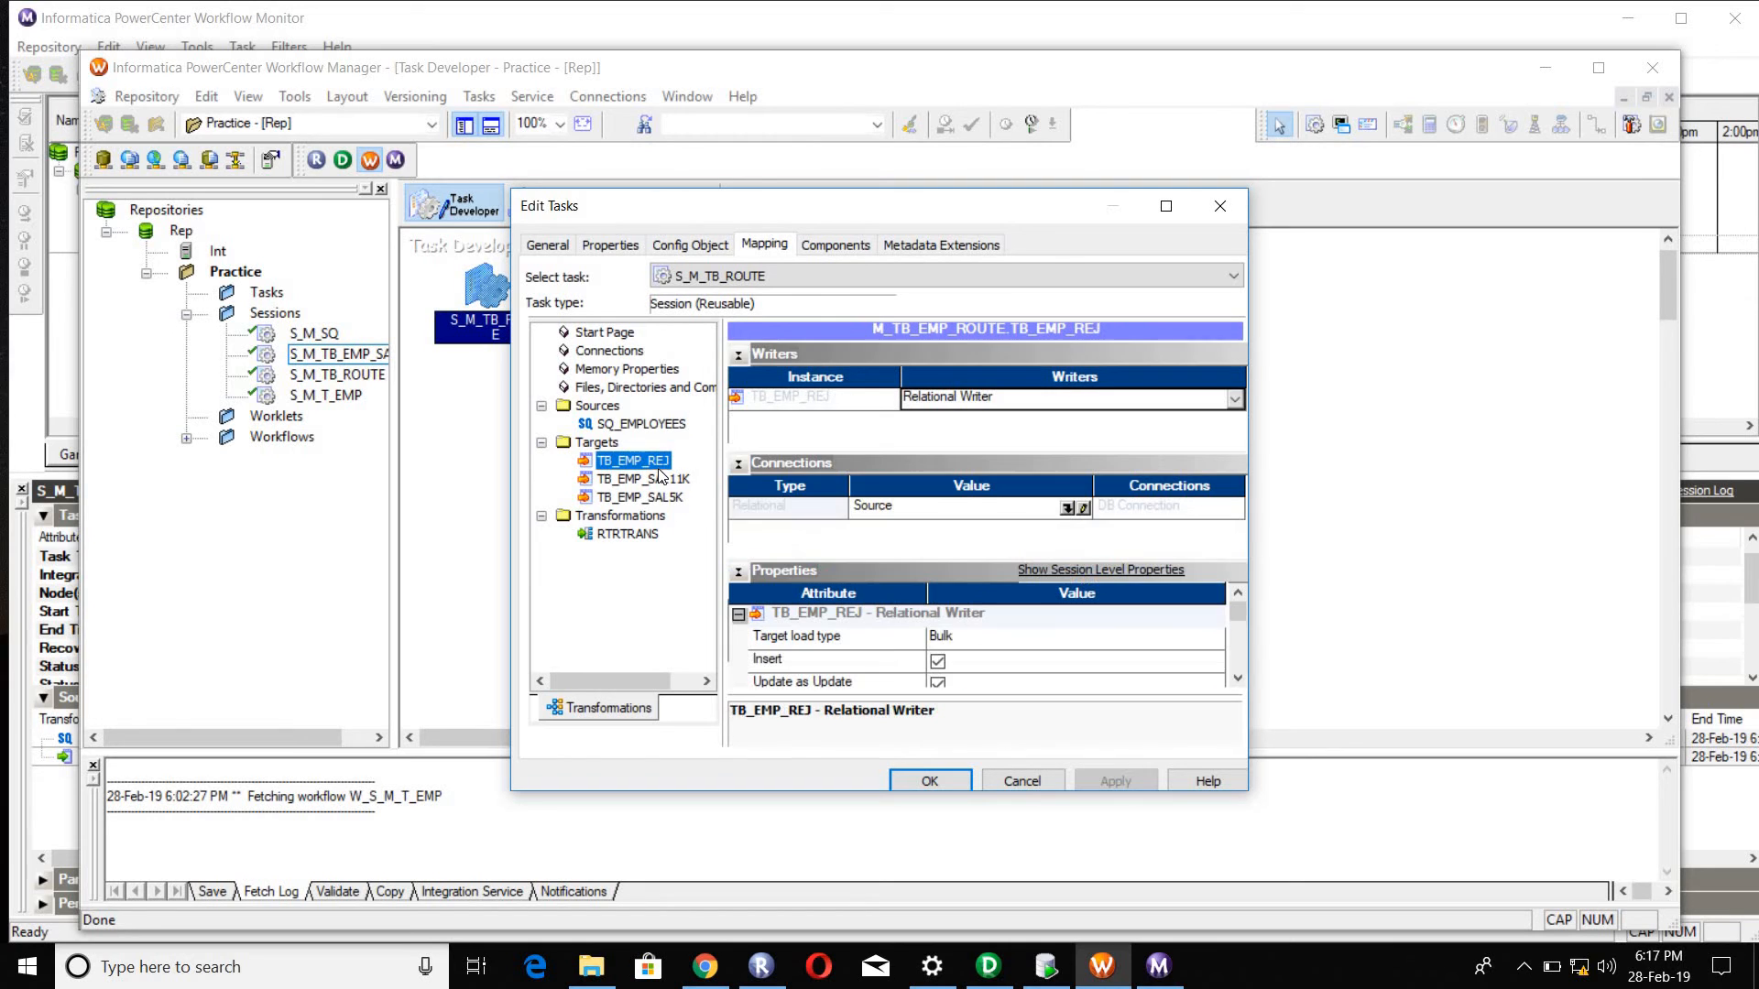
pyautogui.click(1067, 507)
pyautogui.click(1004, 368)
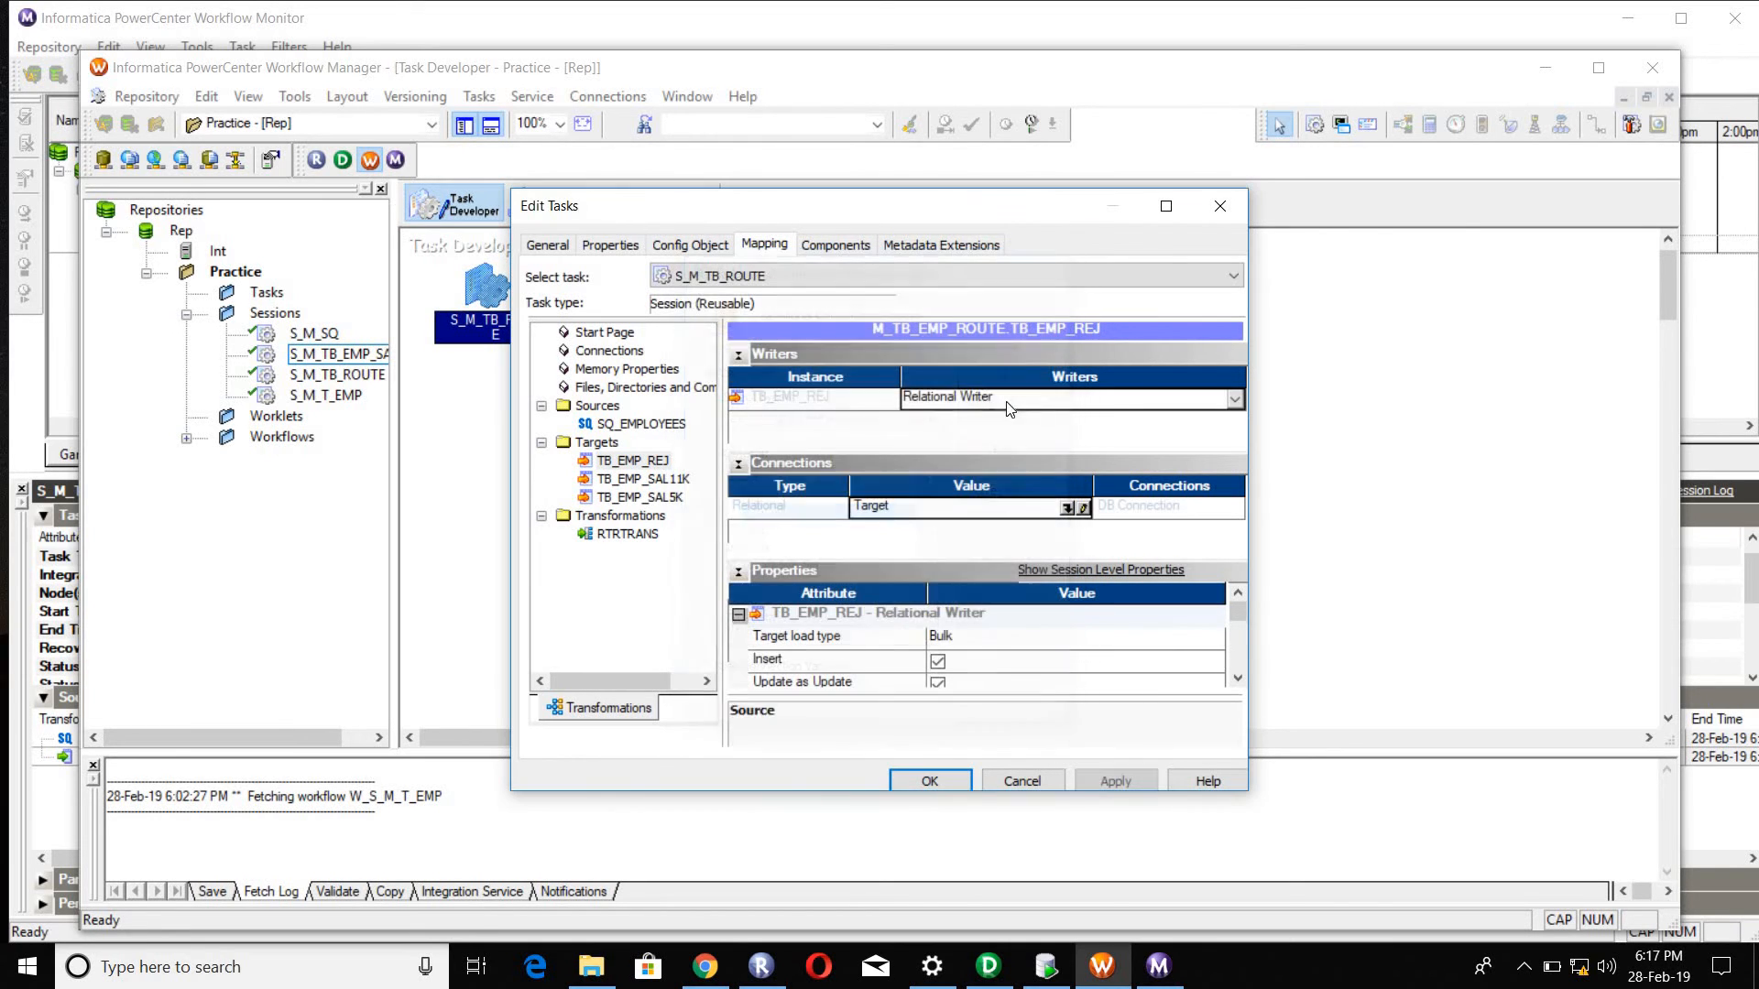
pyautogui.click(960, 641)
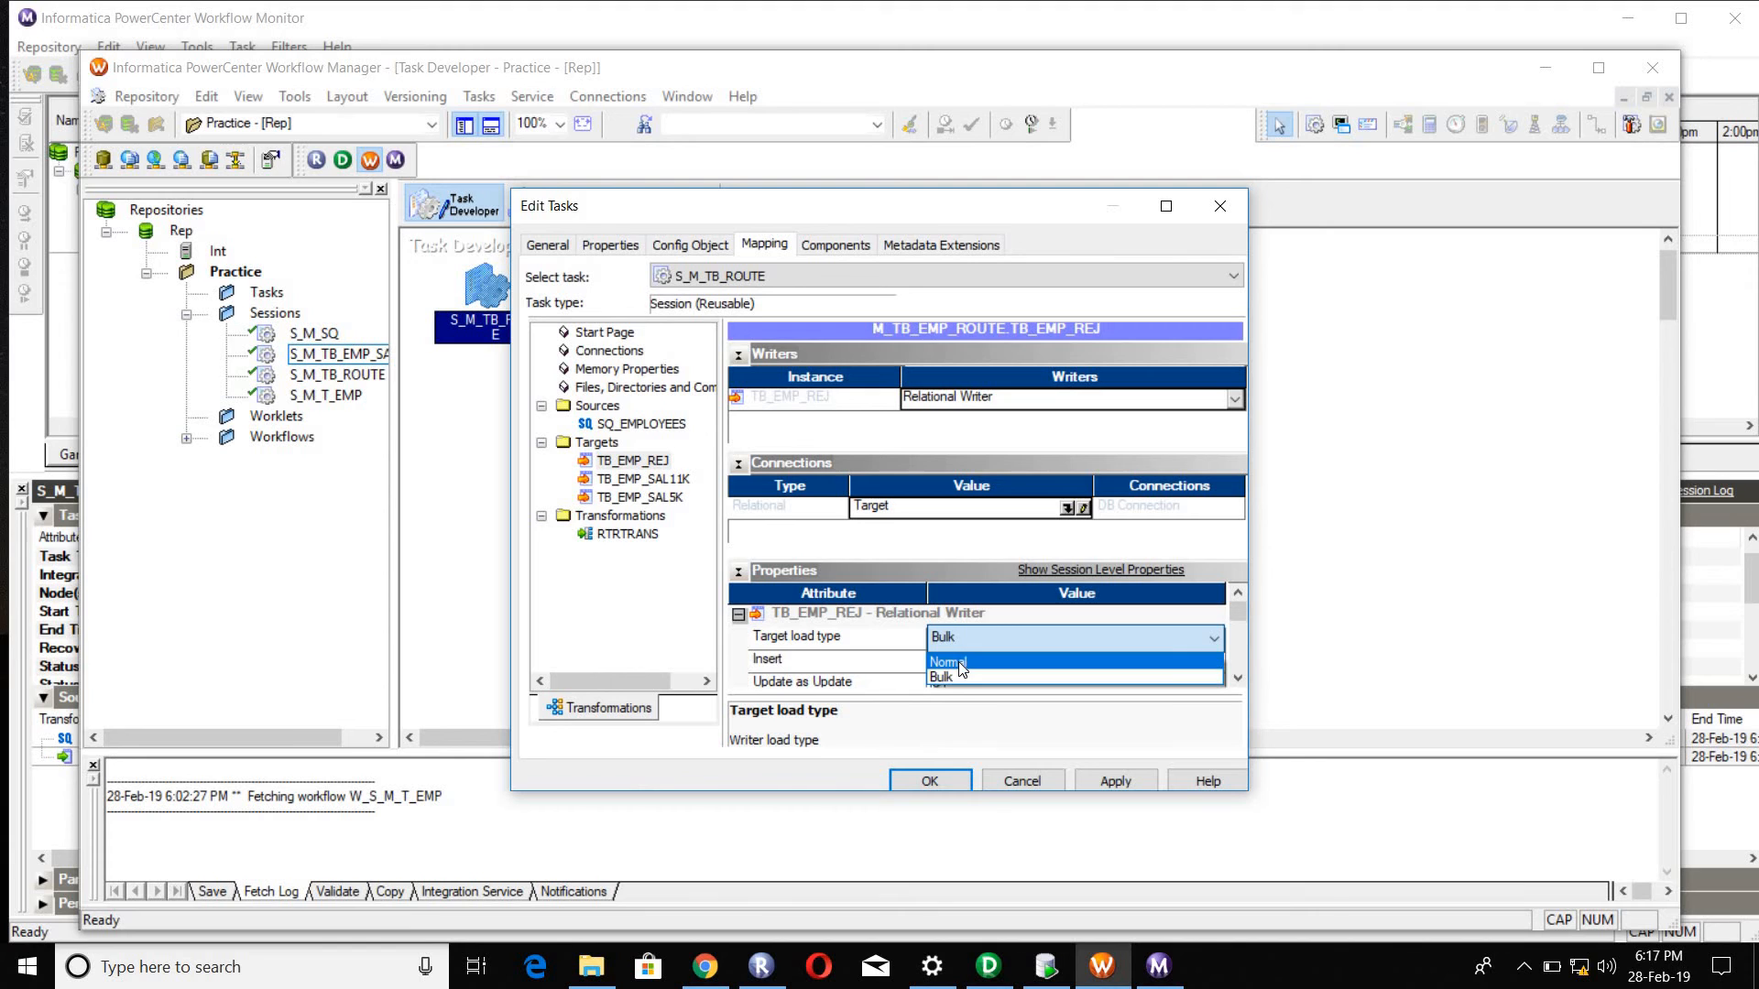
pyautogui.click(953, 660)
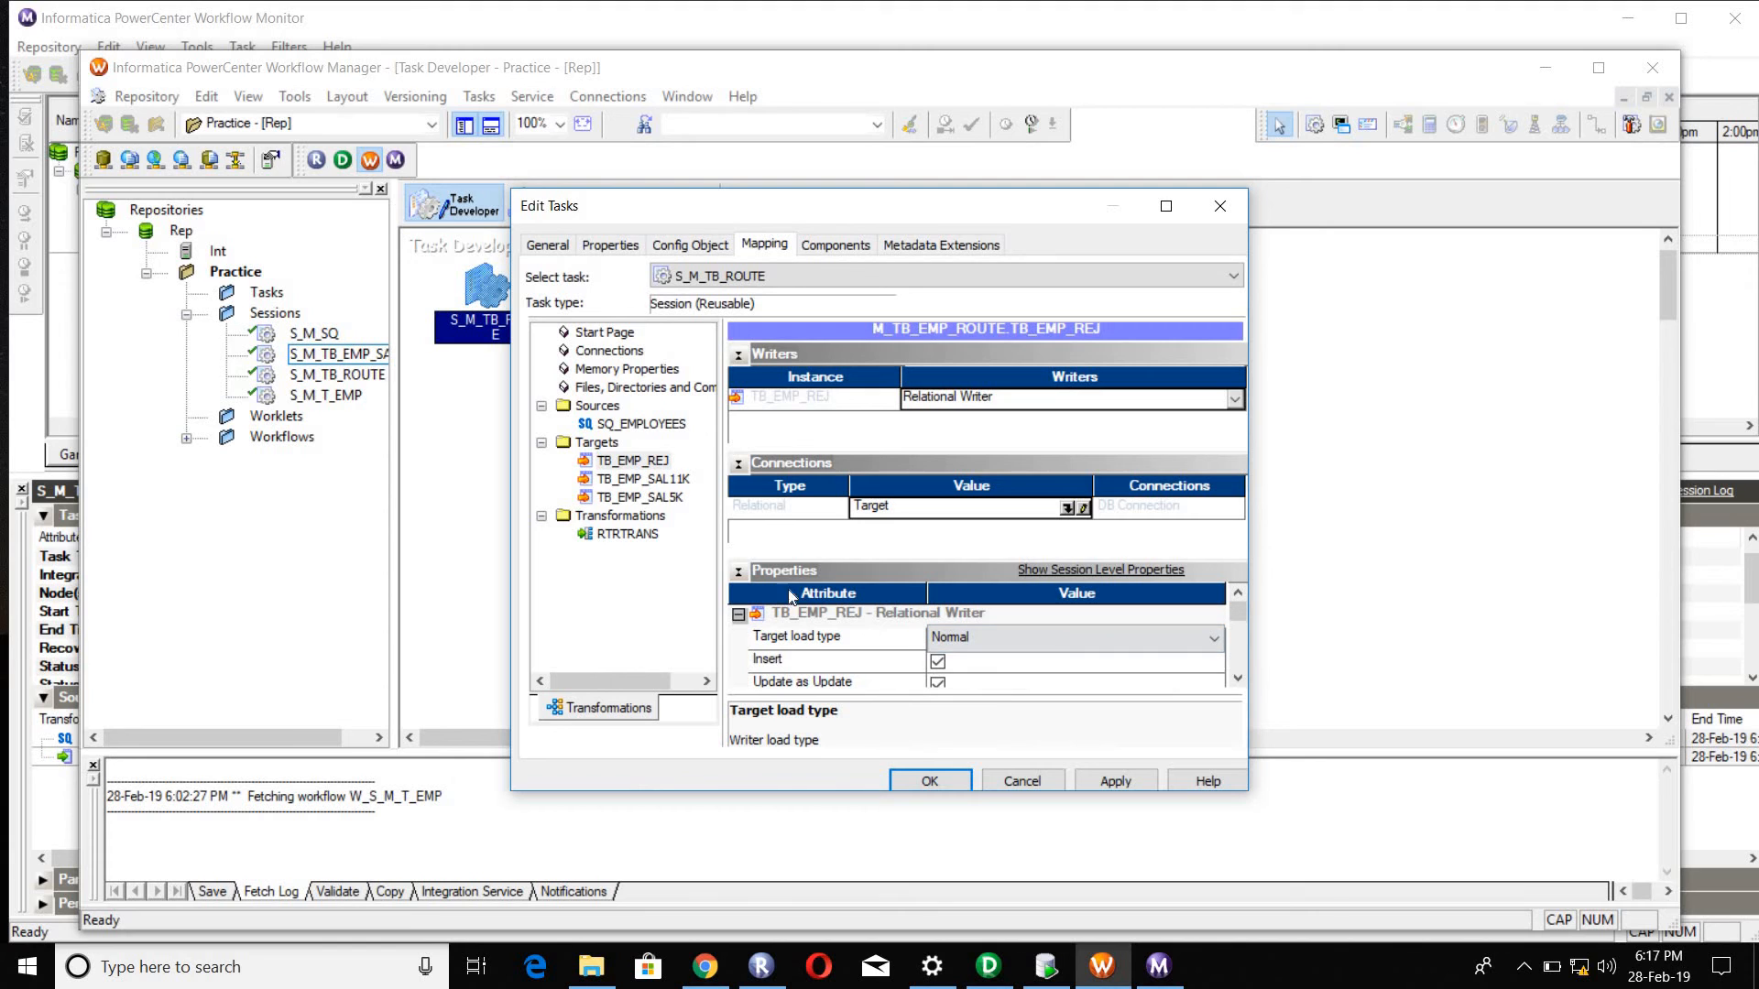
# Step: Assign the Target relational connection to target TB_EMP_SAL11K and set its target load type to Normal
pyautogui.click(642, 478)
pyautogui.click(1067, 509)
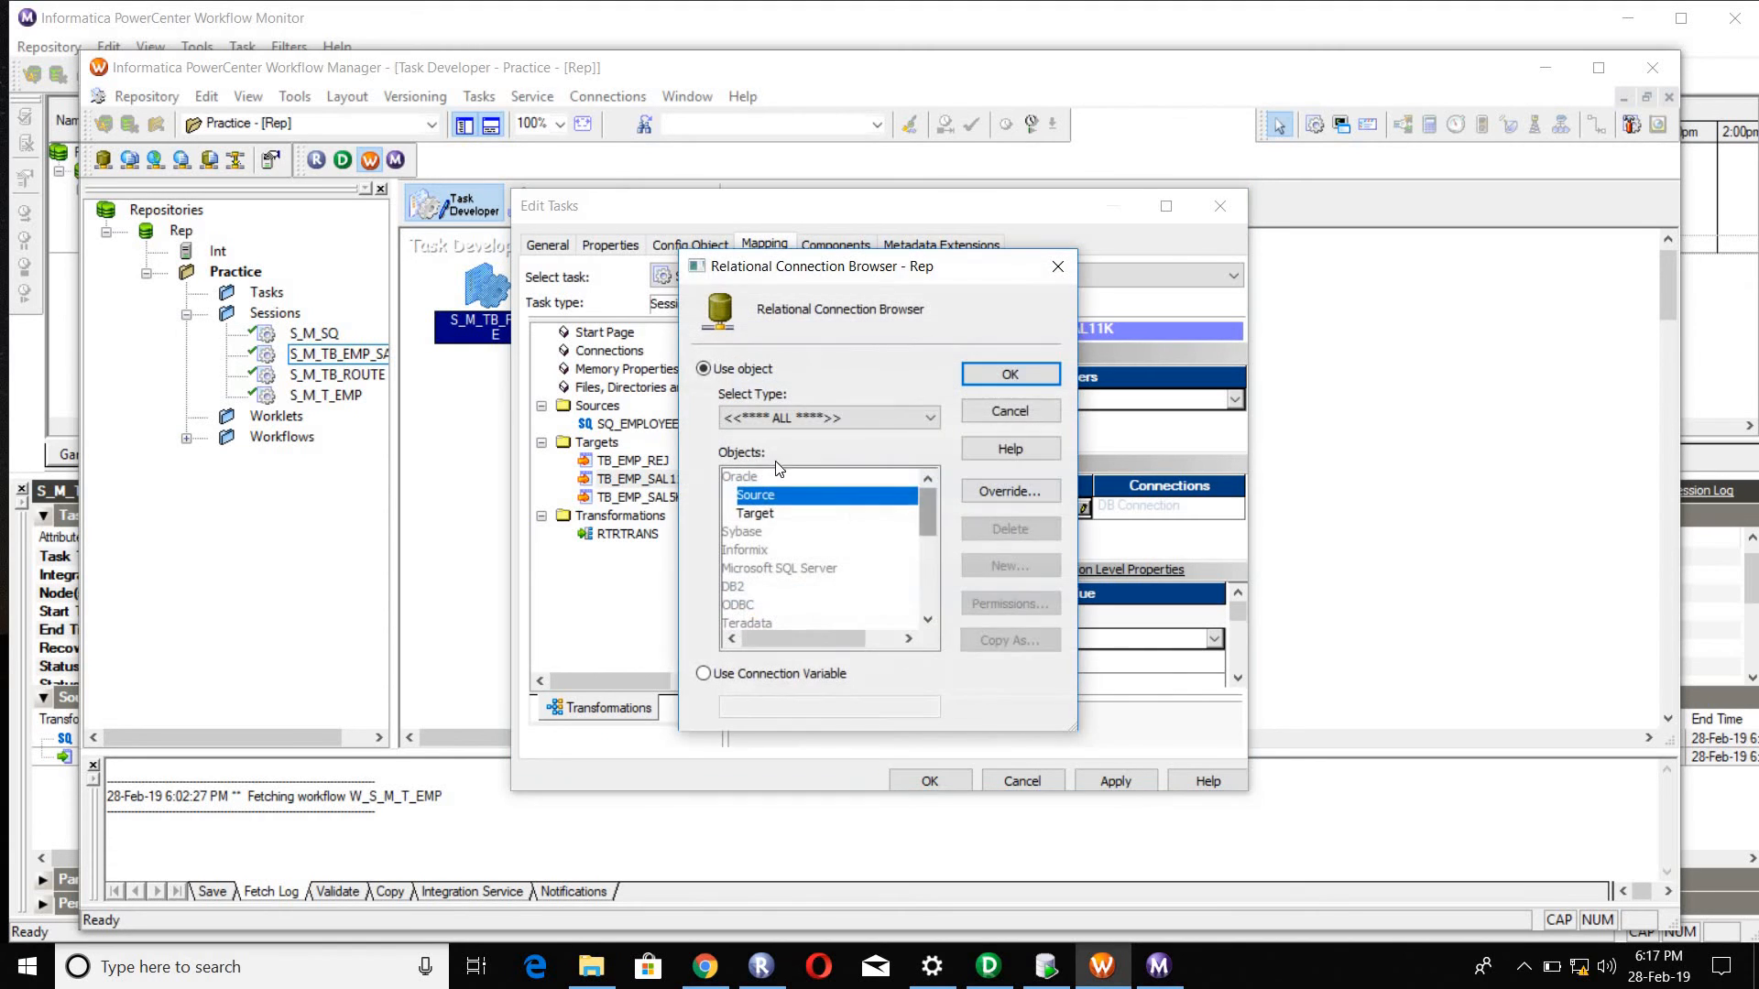
pyautogui.click(765, 513)
pyautogui.click(1006, 374)
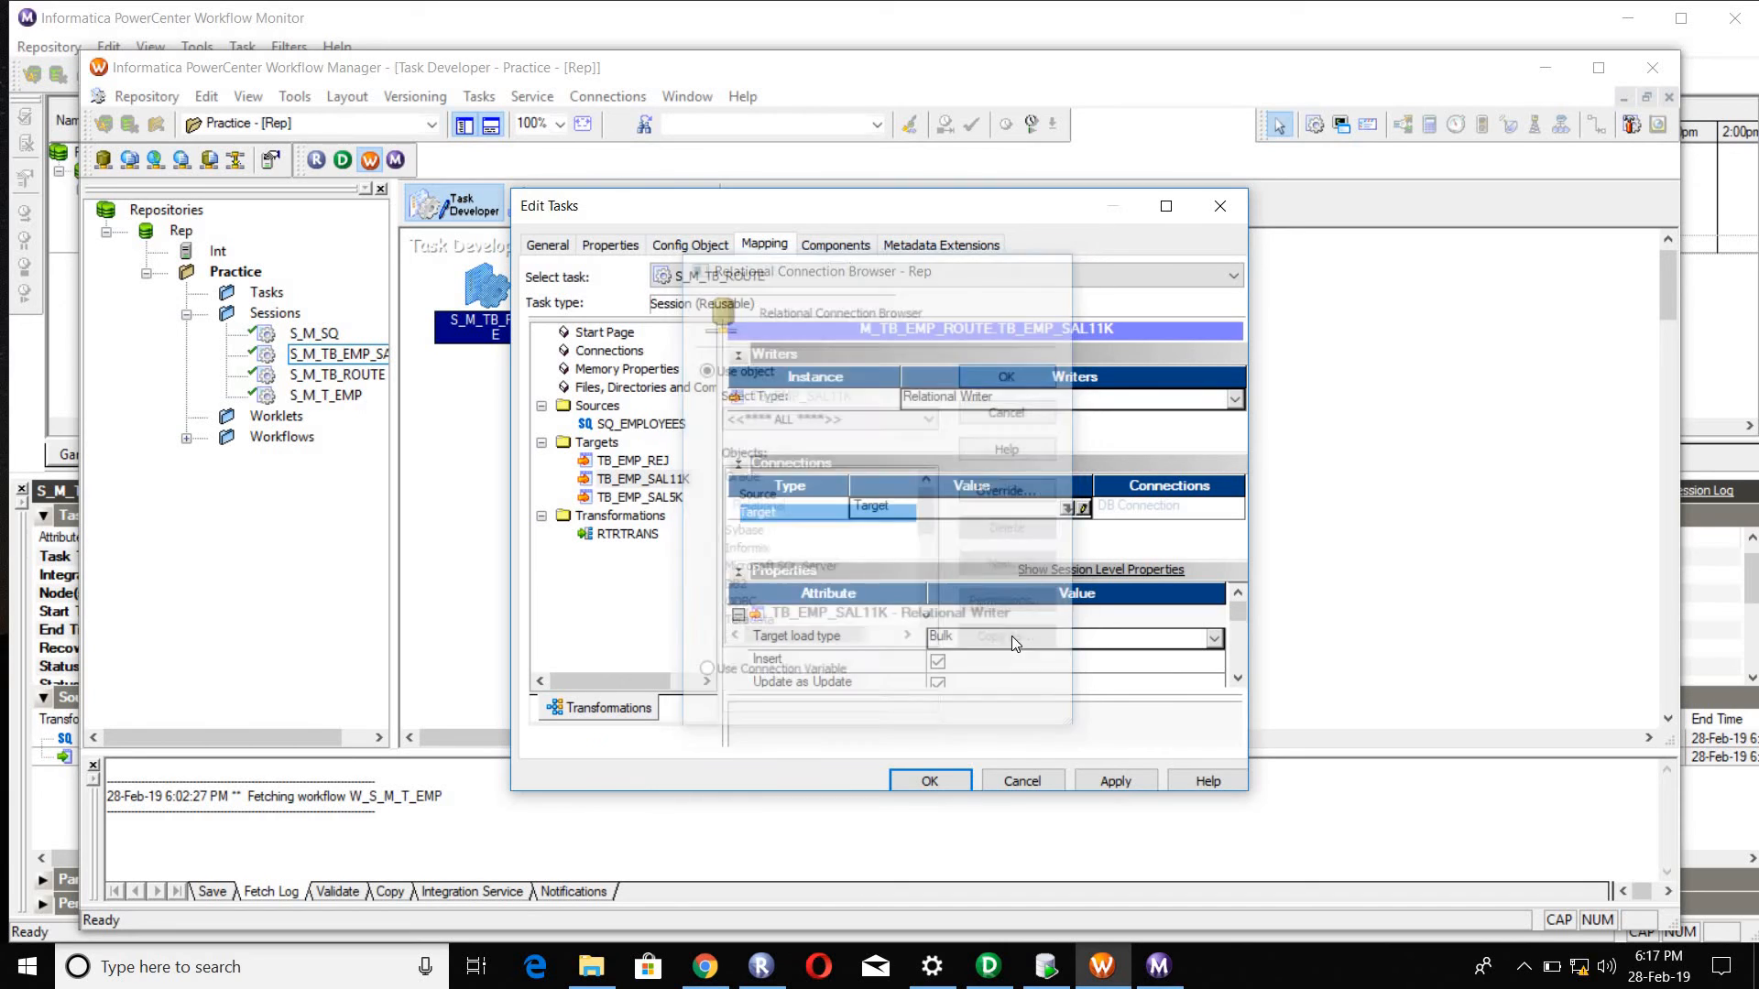
pyautogui.click(962, 639)
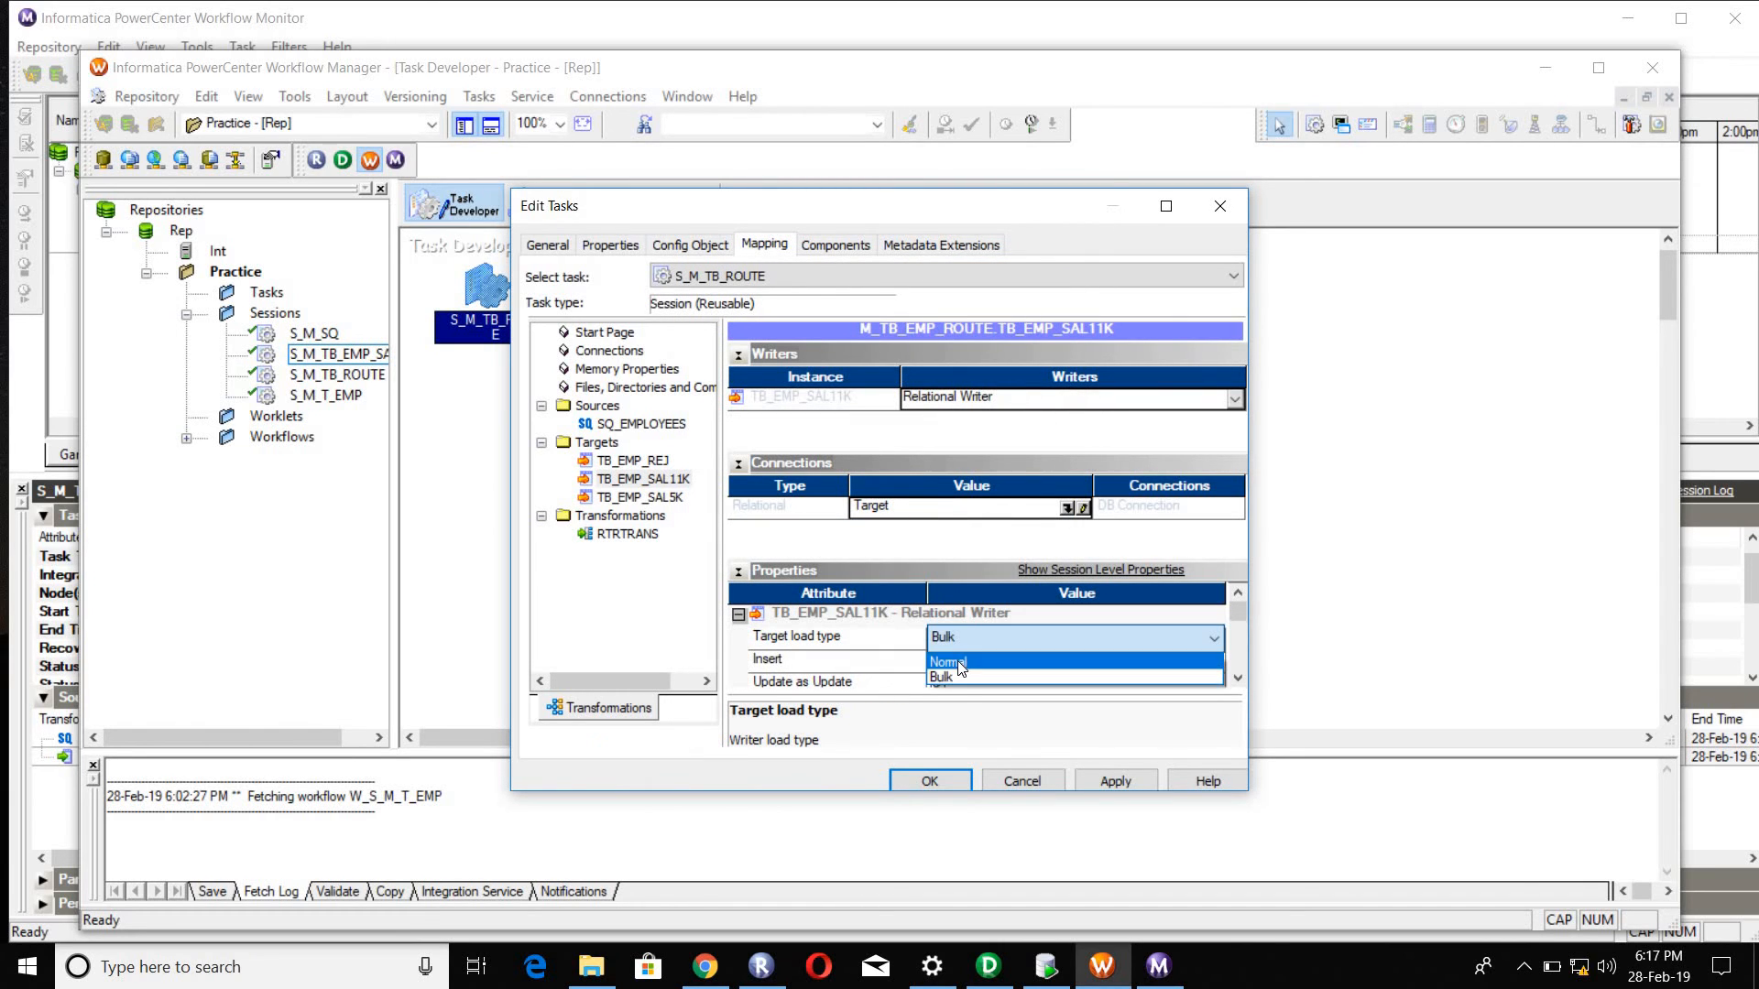
pyautogui.click(962, 661)
# Step: Assign the Target relational connection to target TB_EMP_SAL5K and set its target load type to Normal
pyautogui.click(678, 497)
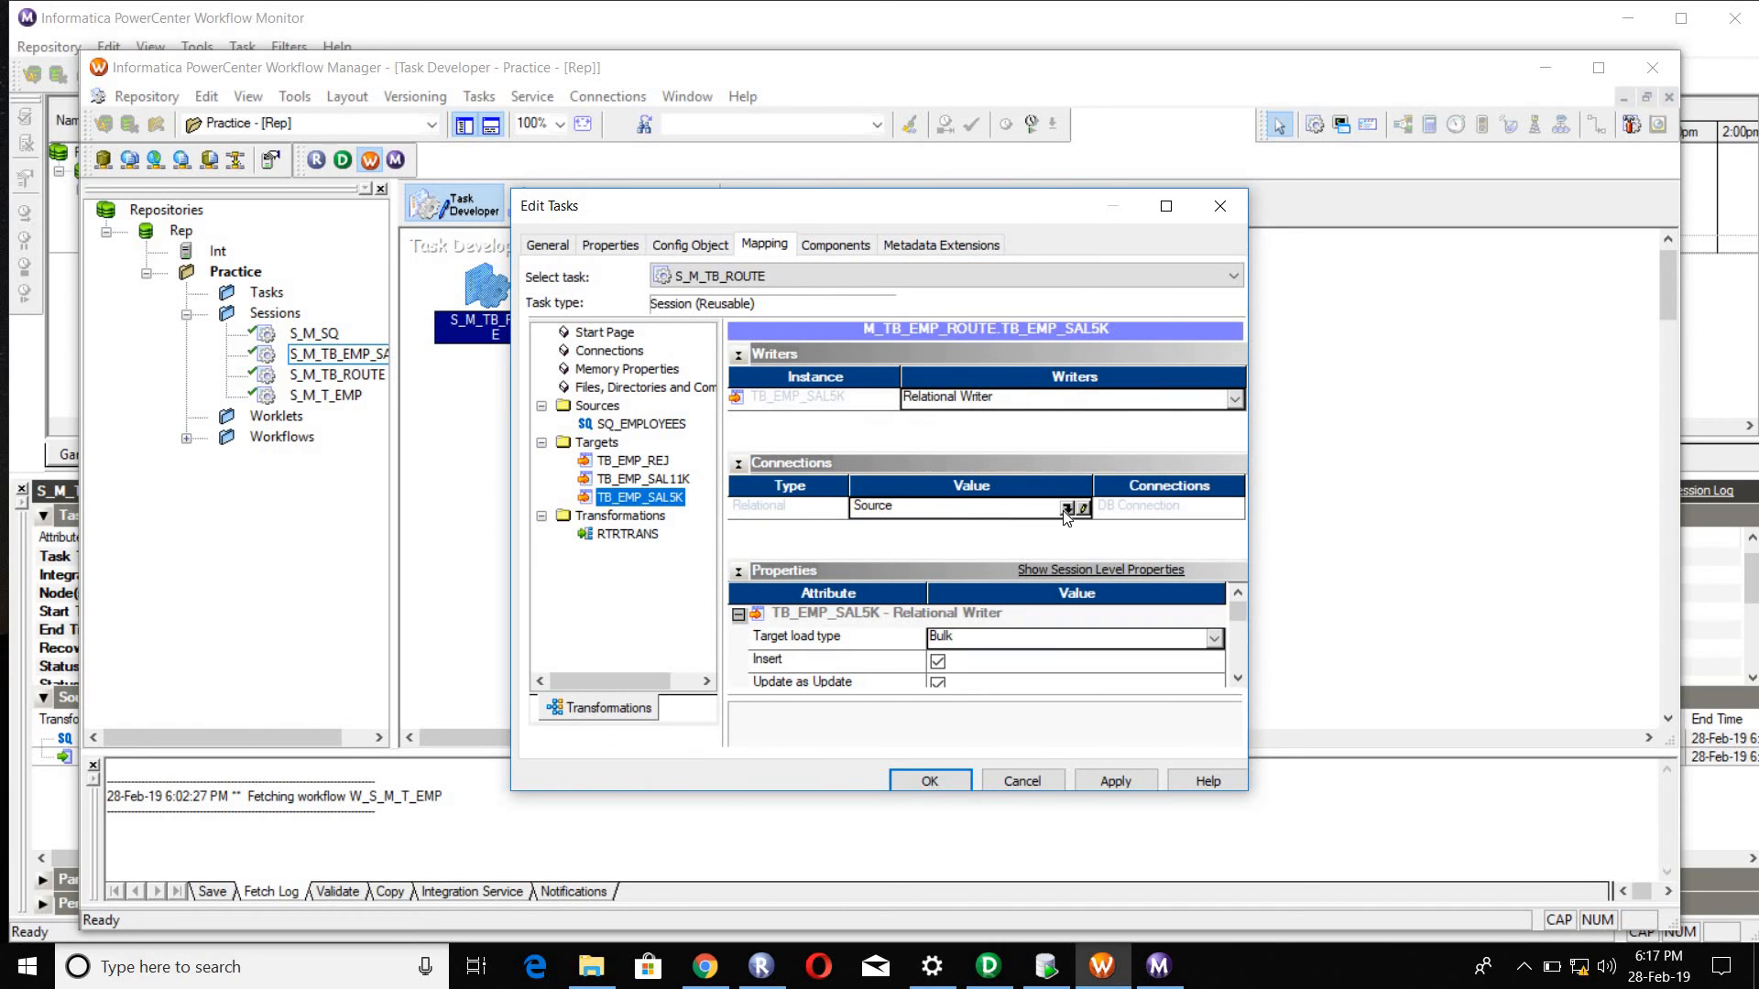
pyautogui.click(1068, 510)
pyautogui.click(765, 515)
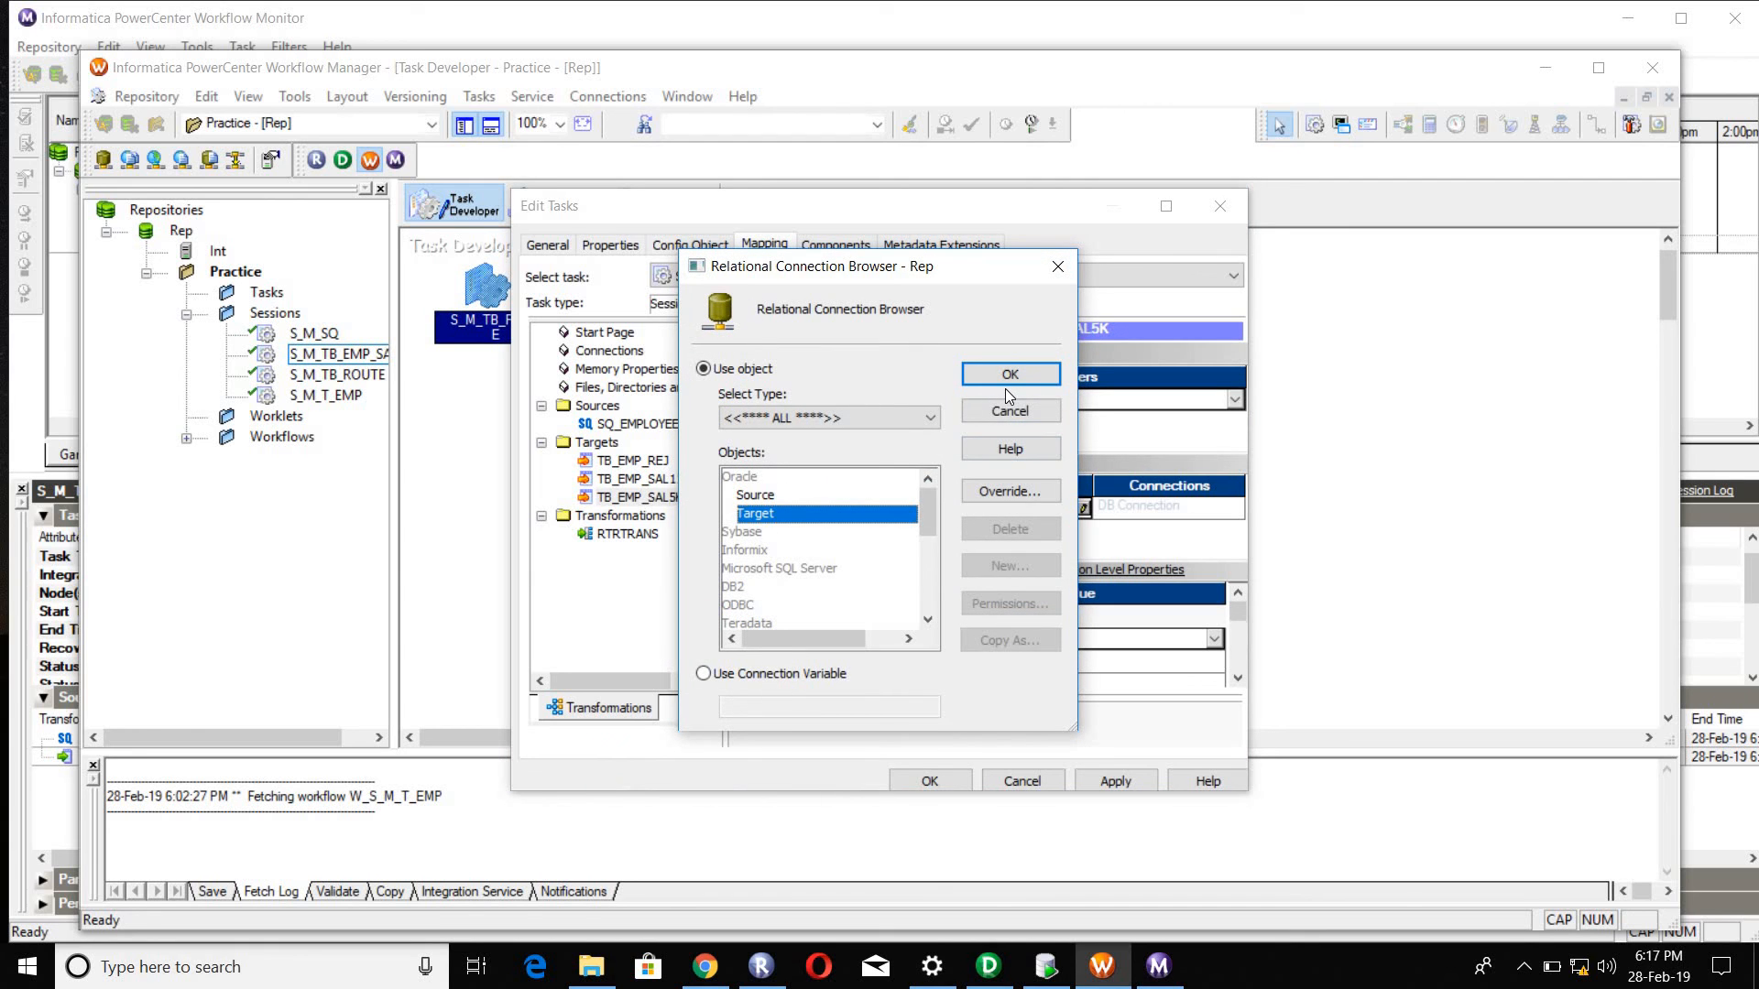
pyautogui.click(1008, 376)
pyautogui.click(971, 636)
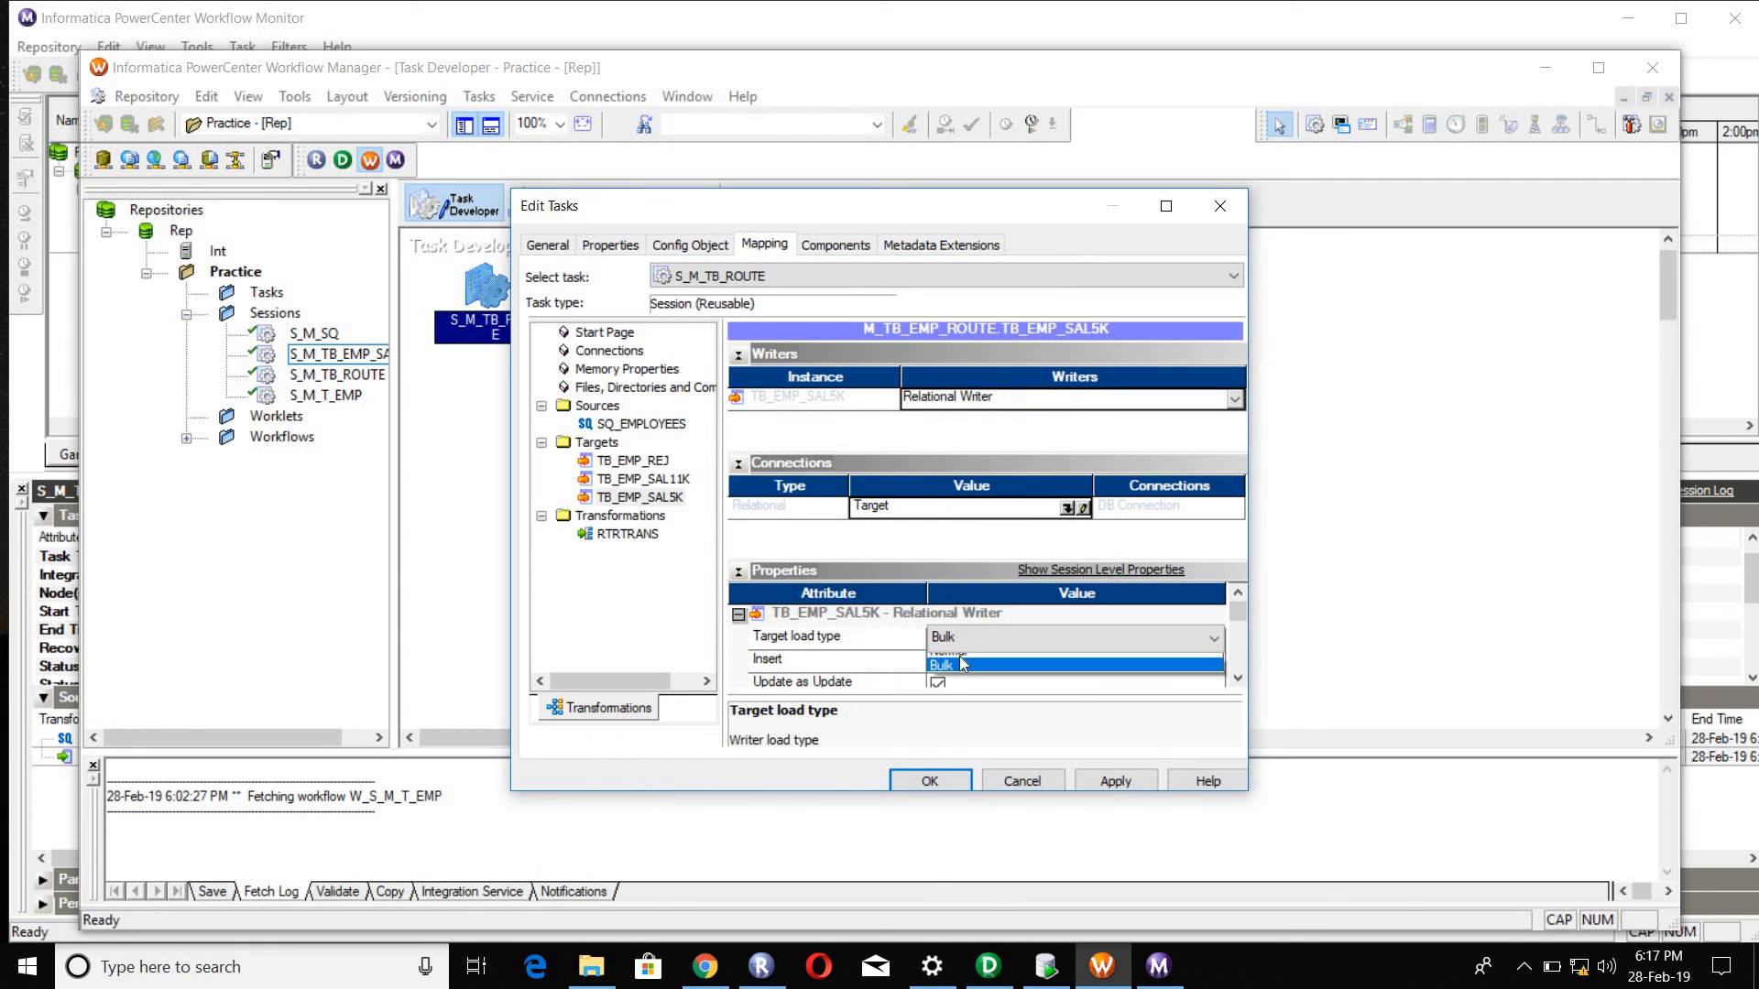
pyautogui.click(962, 675)
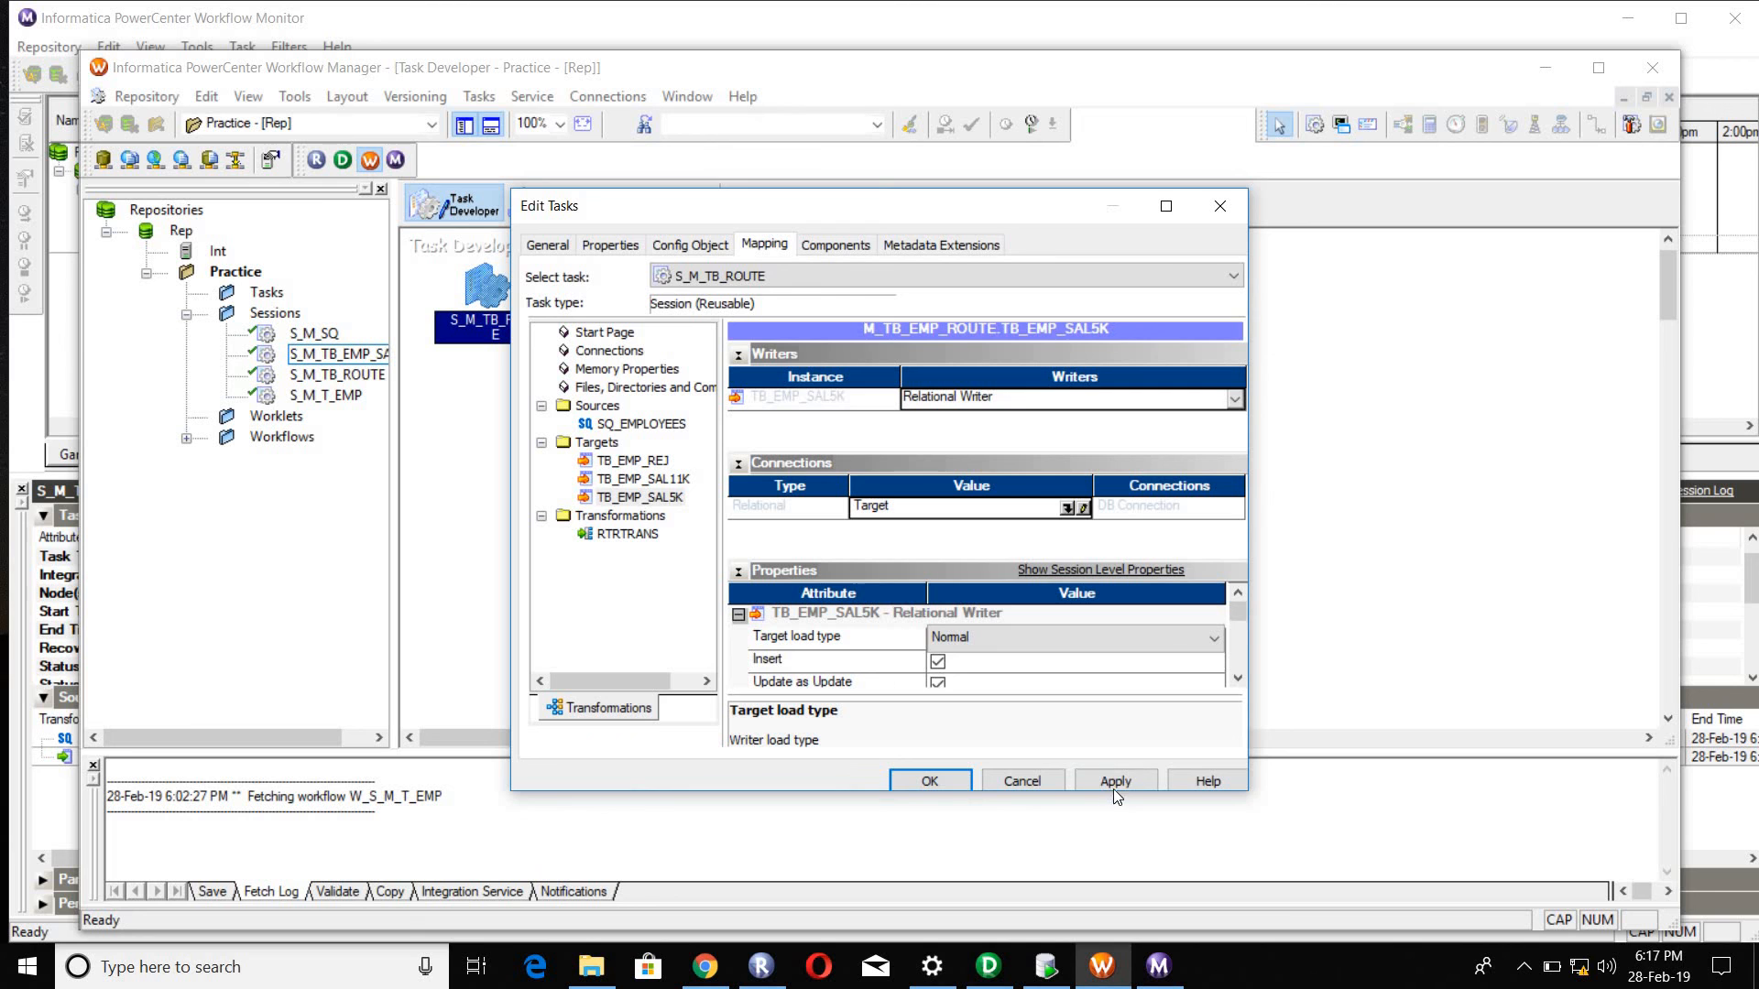
# Step: Apply the edits to session S_M_TB_ROUTE and save it to the repository
pyautogui.click(1114, 789)
pyautogui.click(930, 780)
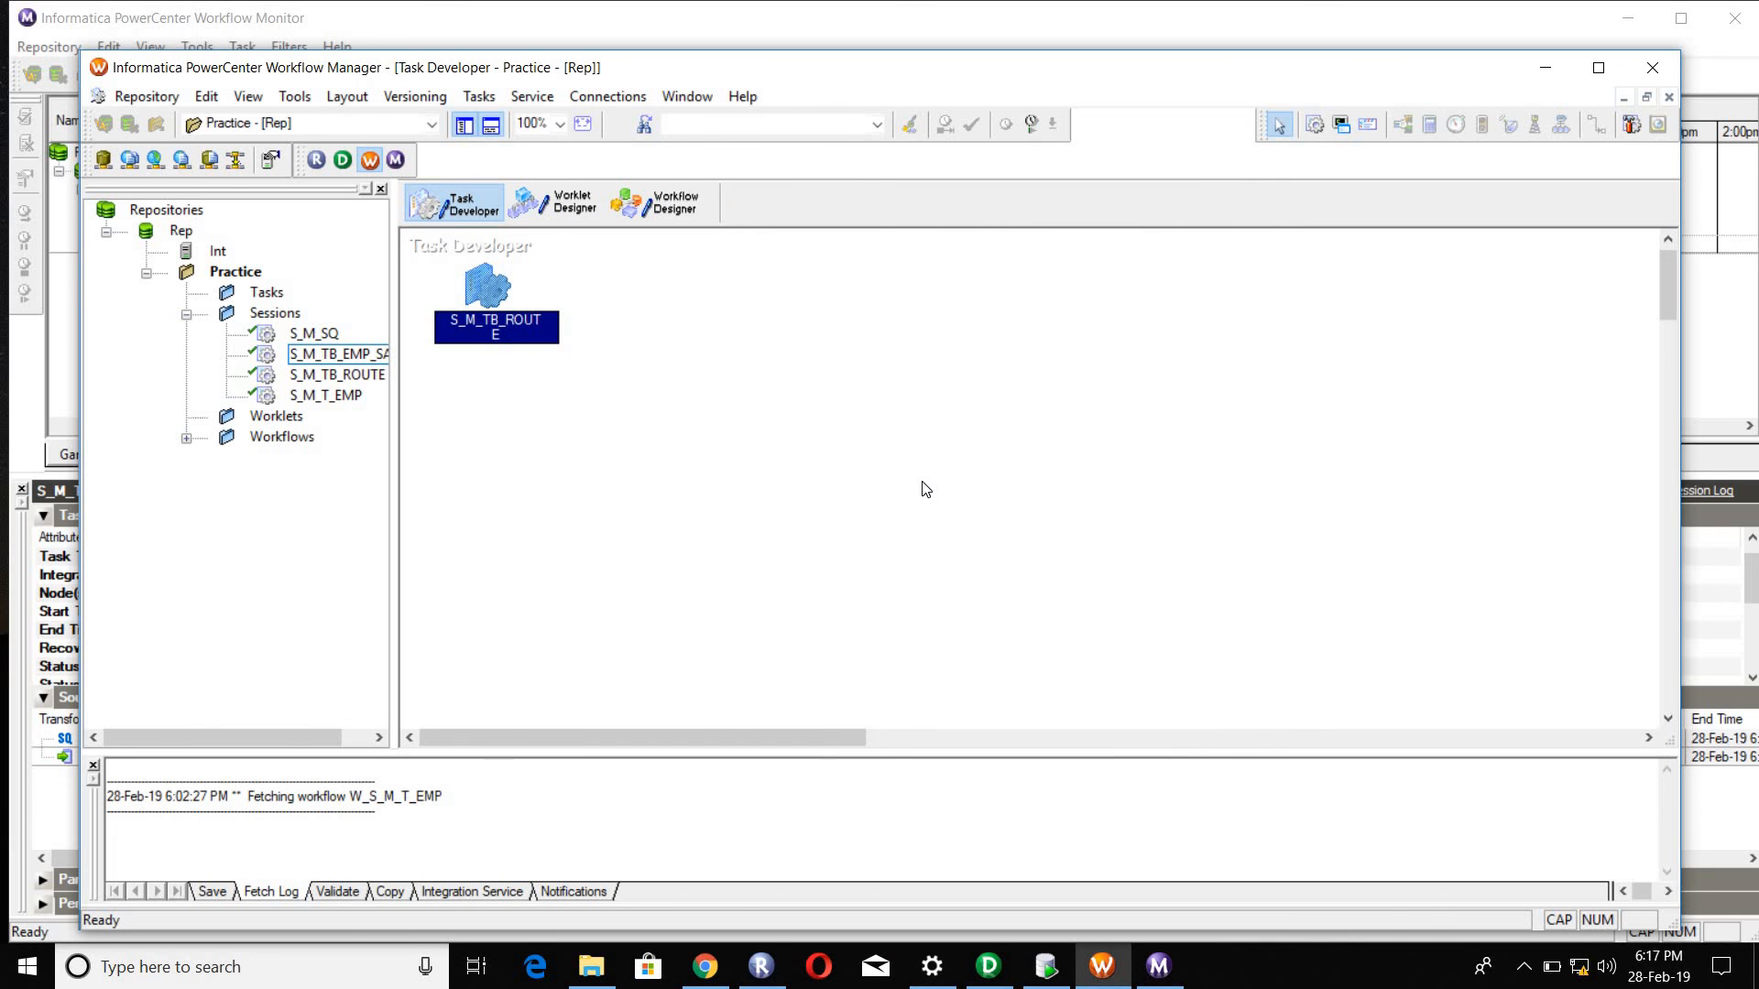
pyautogui.hotkey('ctrl', 's')
# Step: Switch to the Workflow Designer and bring up the workflow commands
pyautogui.click(654, 202)
pyautogui.click(495, 96)
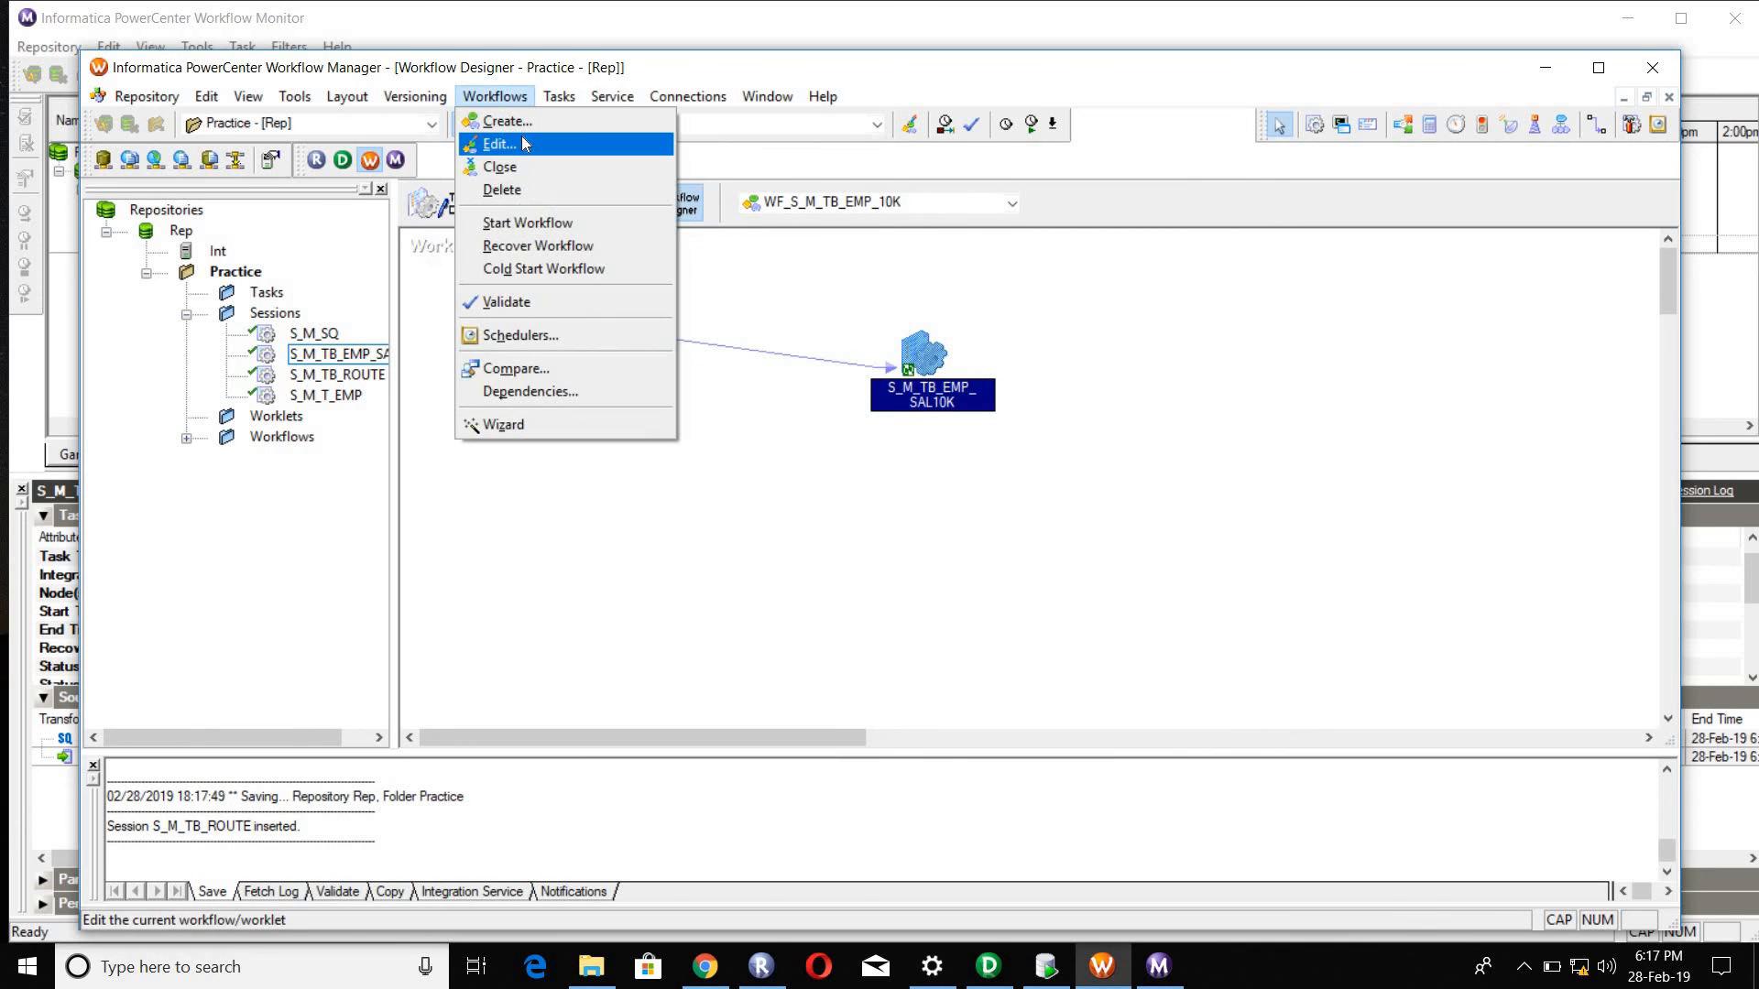